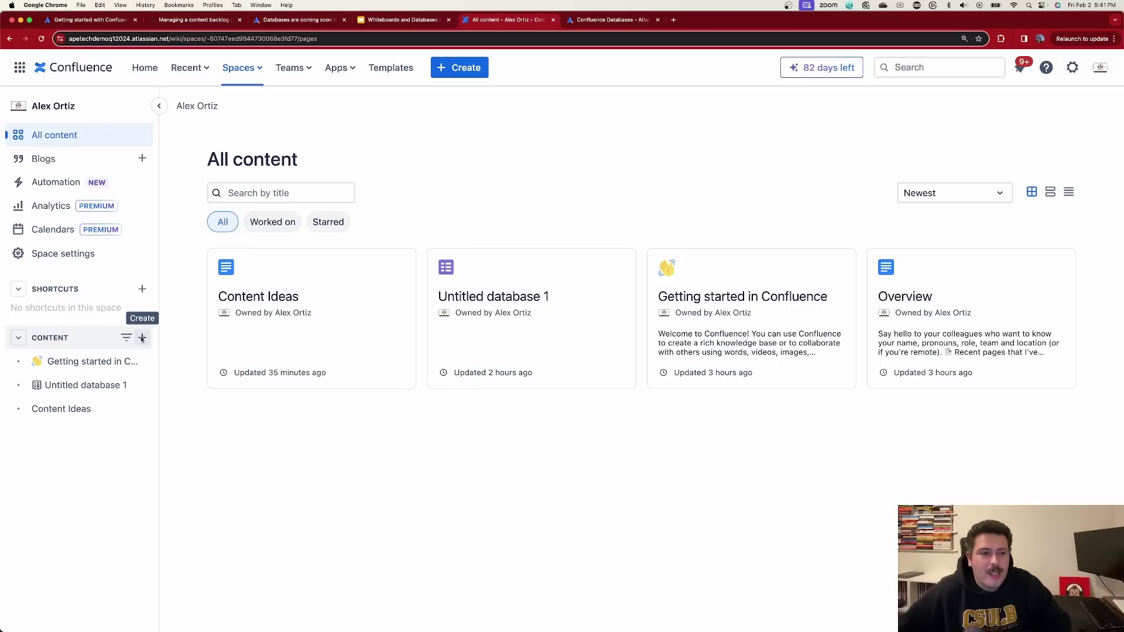
# Step: Review the content types offered for creation in the space's content section and site-wide, and open the list of spaces
pyautogui.click(141, 338)
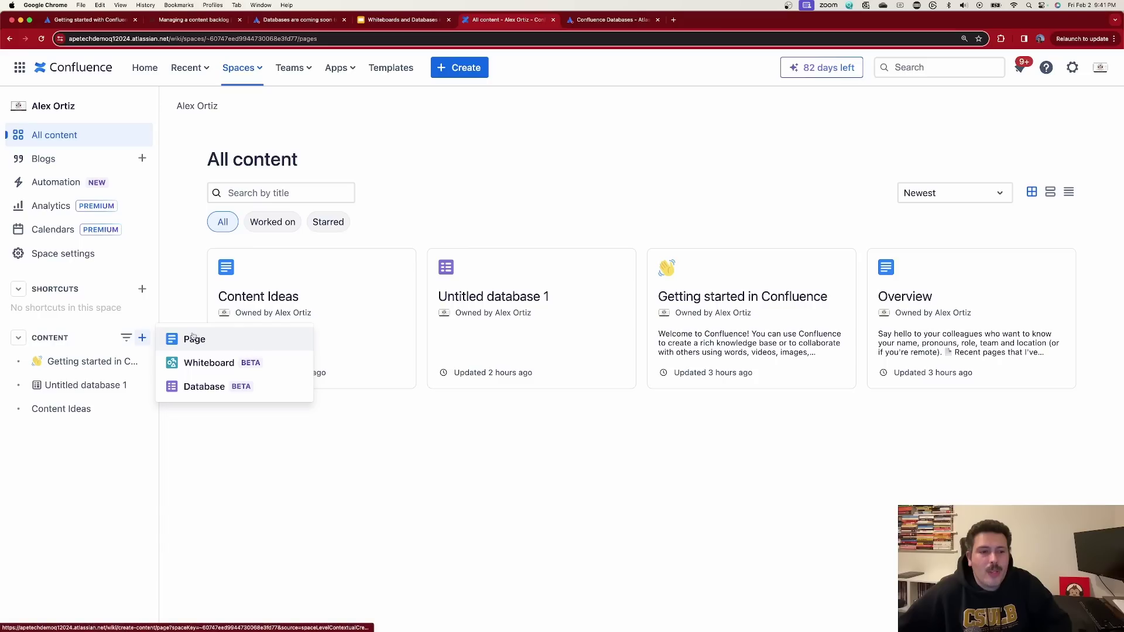
pyautogui.click(143, 341)
pyautogui.click(144, 341)
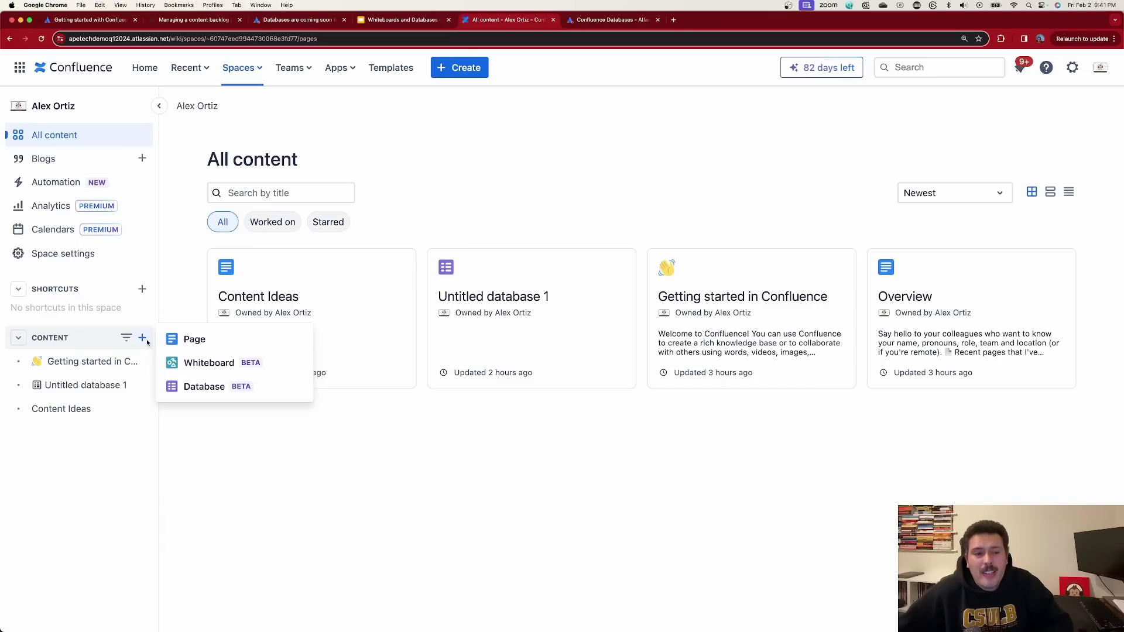
pyautogui.click(467, 72)
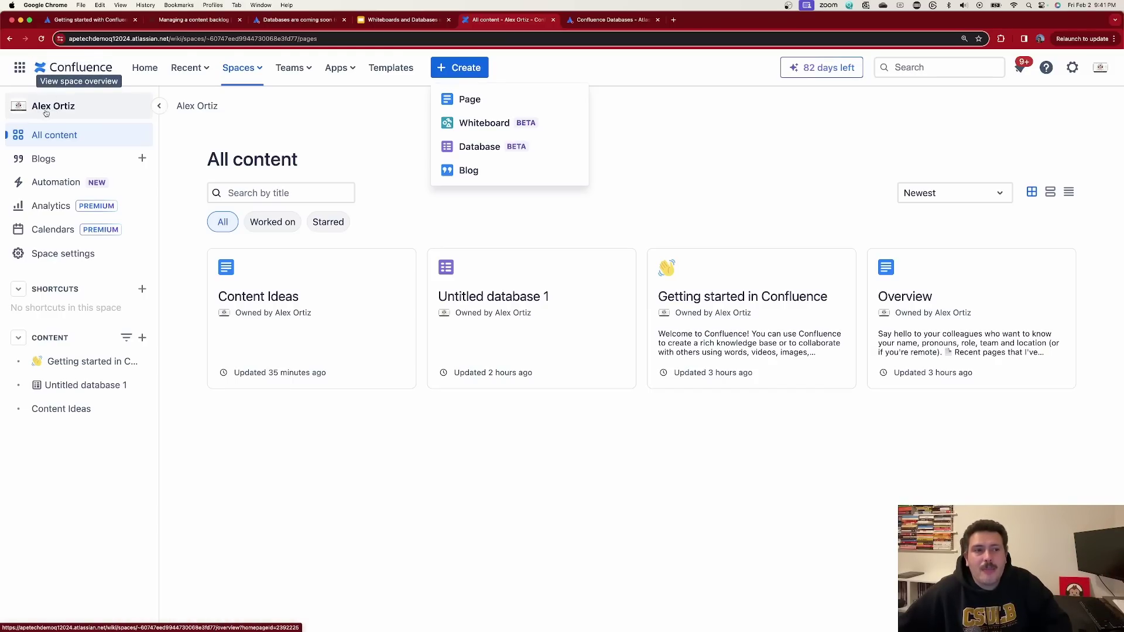
pyautogui.click(258, 68)
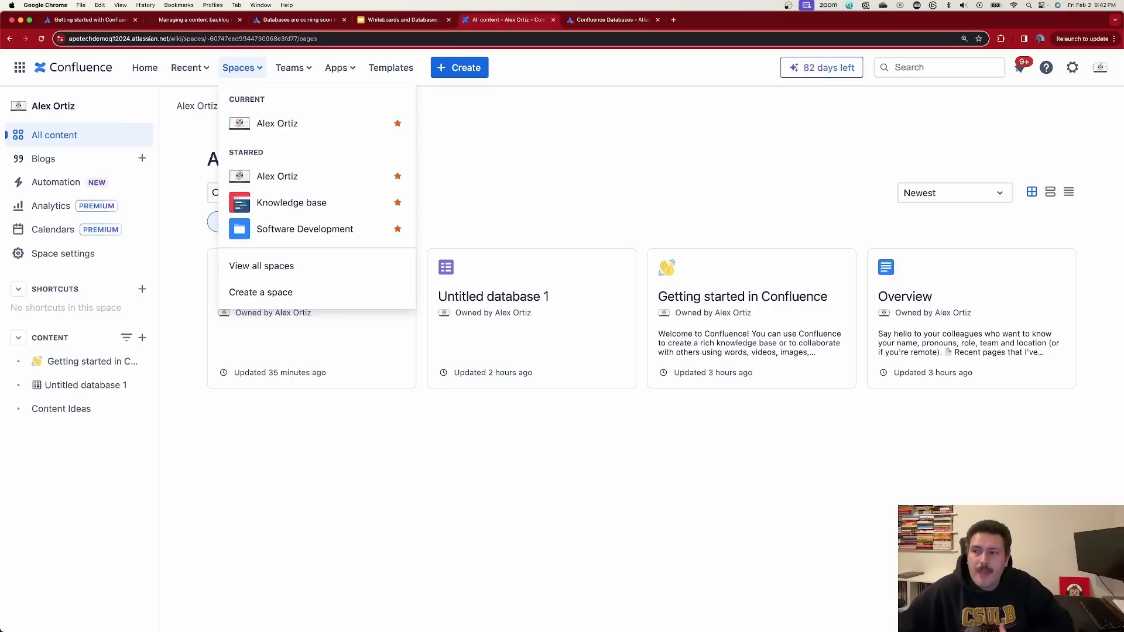
# Step: Open the Confluence pricing page, examine the plan feature comparison, and view and dismiss the Page versioning details
pyautogui.click(821, 67)
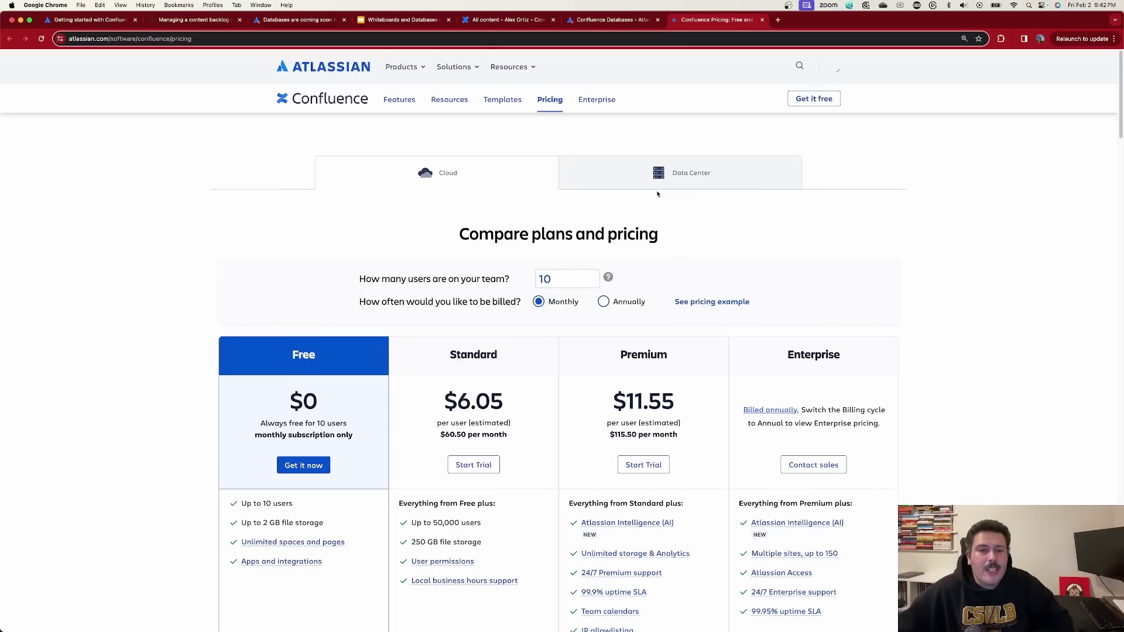
pyautogui.scroll(-15, 658, 193)
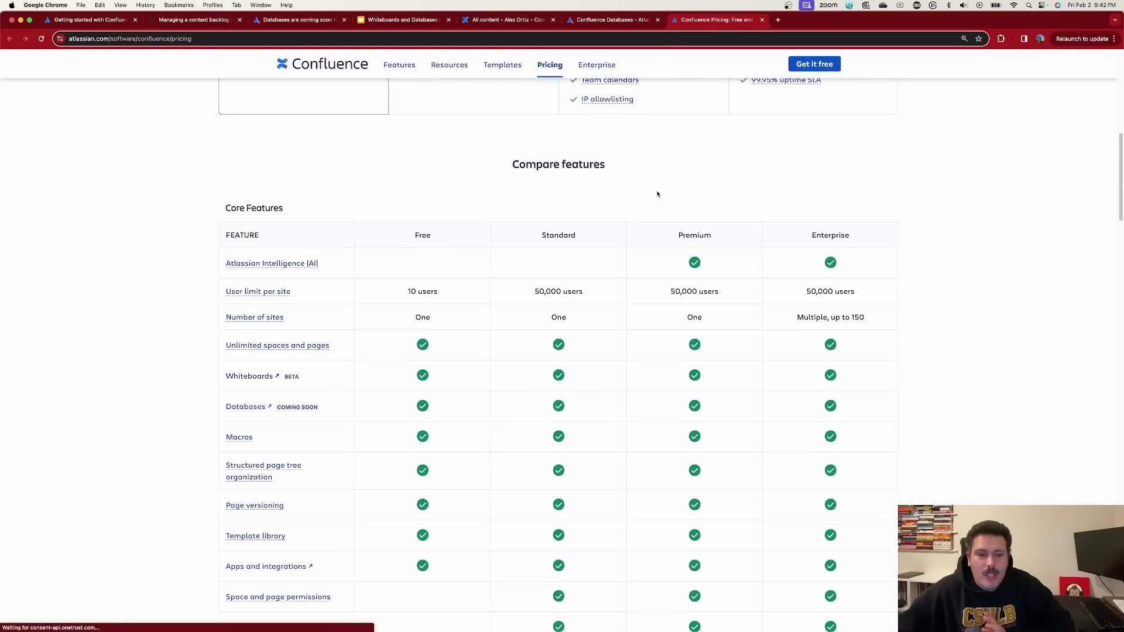
pyautogui.scroll(2, 450, 199)
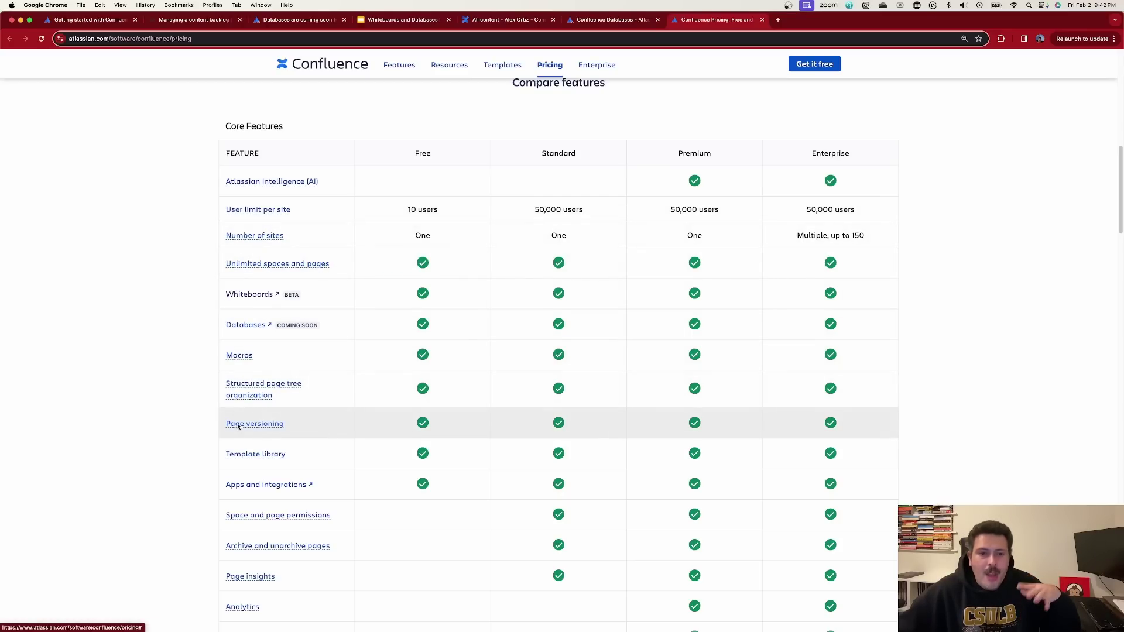
pyautogui.scroll(-1, 246, 416)
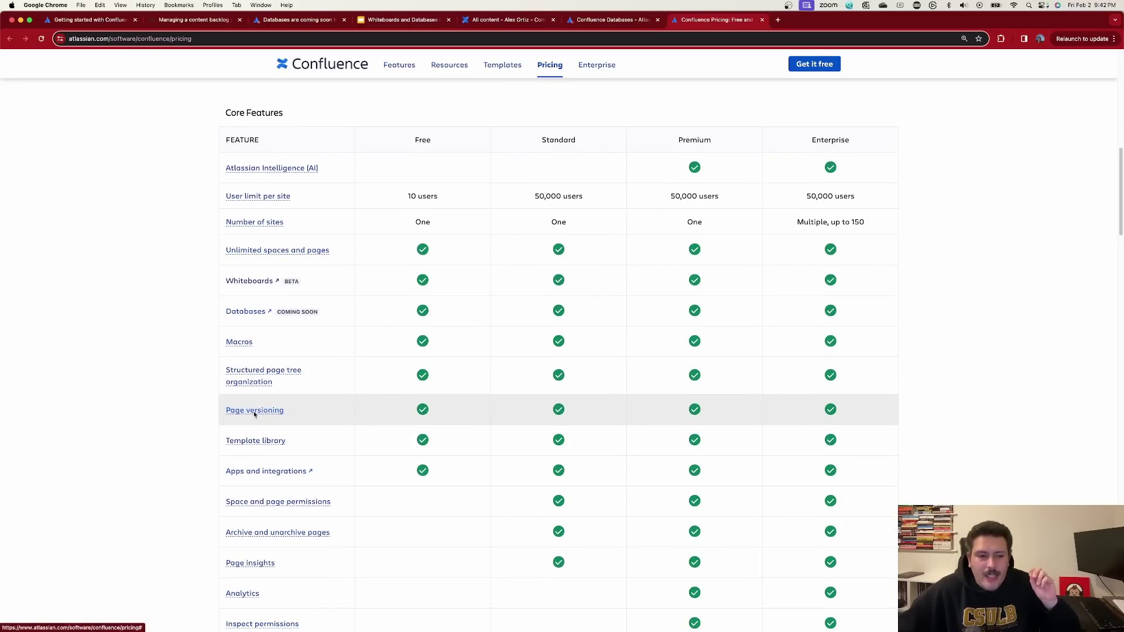
pyautogui.click(254, 411)
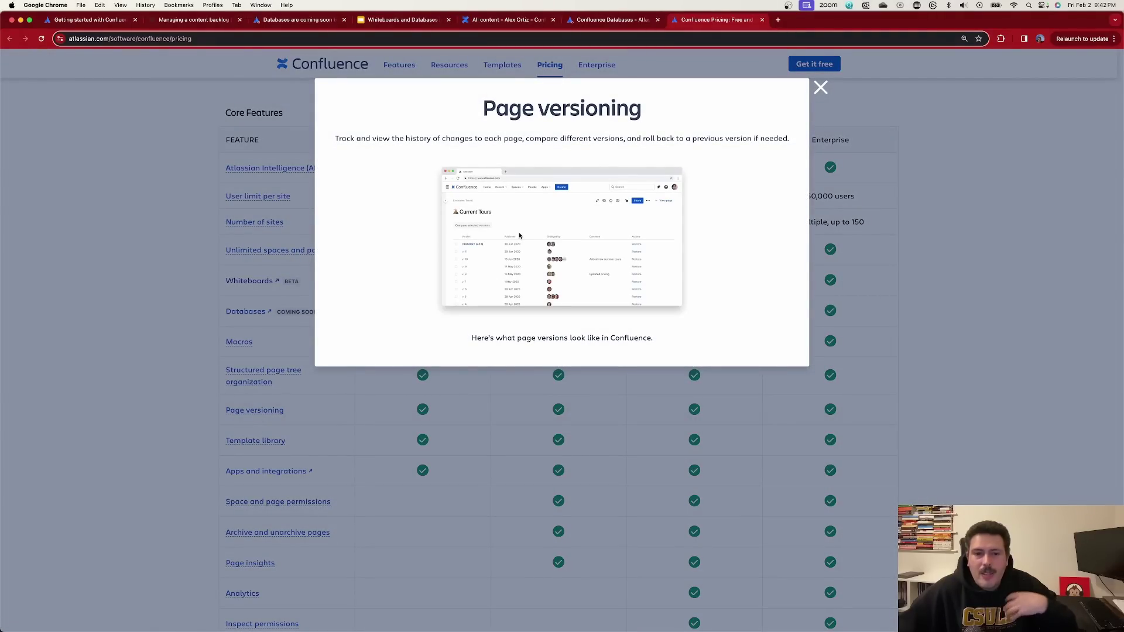
pyautogui.click(820, 87)
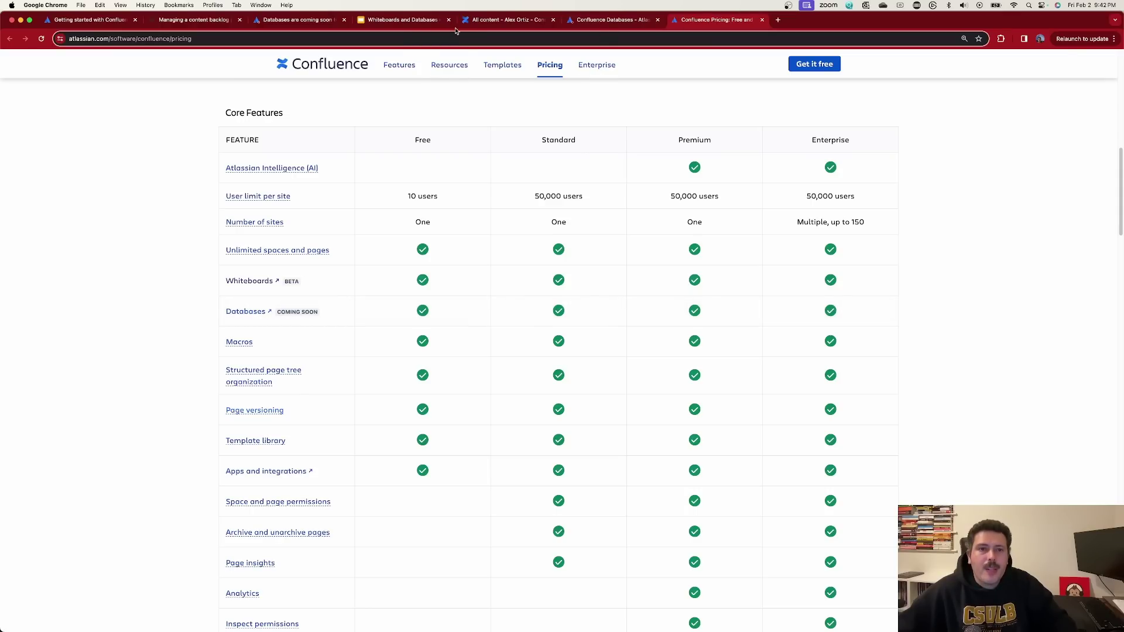
# Step: Return to the Confluence site, filter all spaces by Communal and by Personal, and open the personal space
pyautogui.click(489, 22)
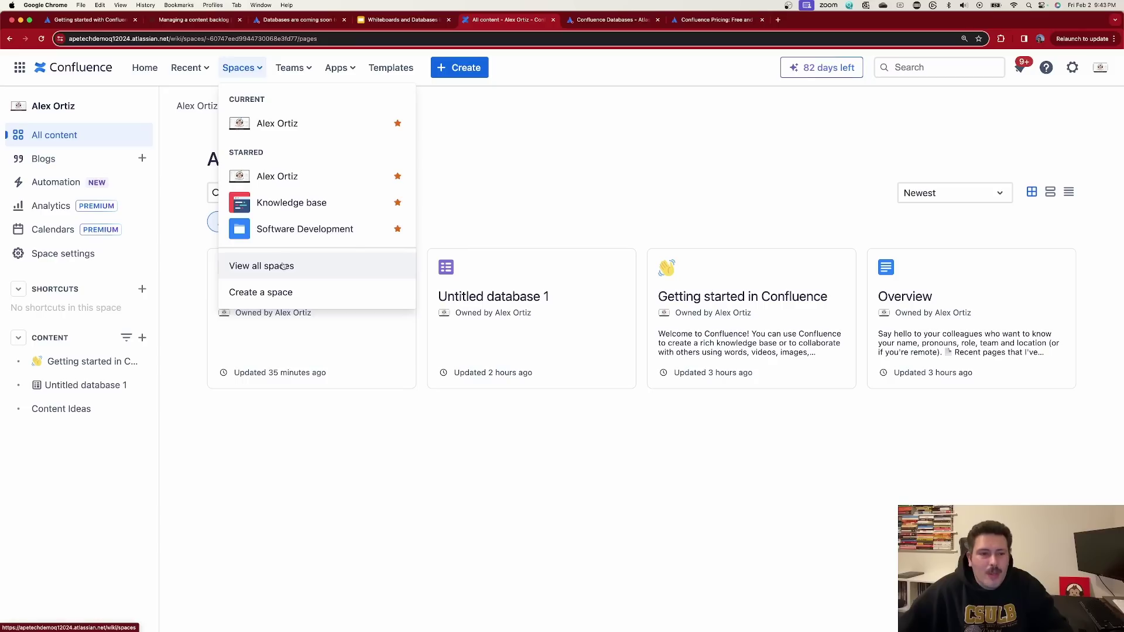
pyautogui.click(349, 266)
pyautogui.click(696, 344)
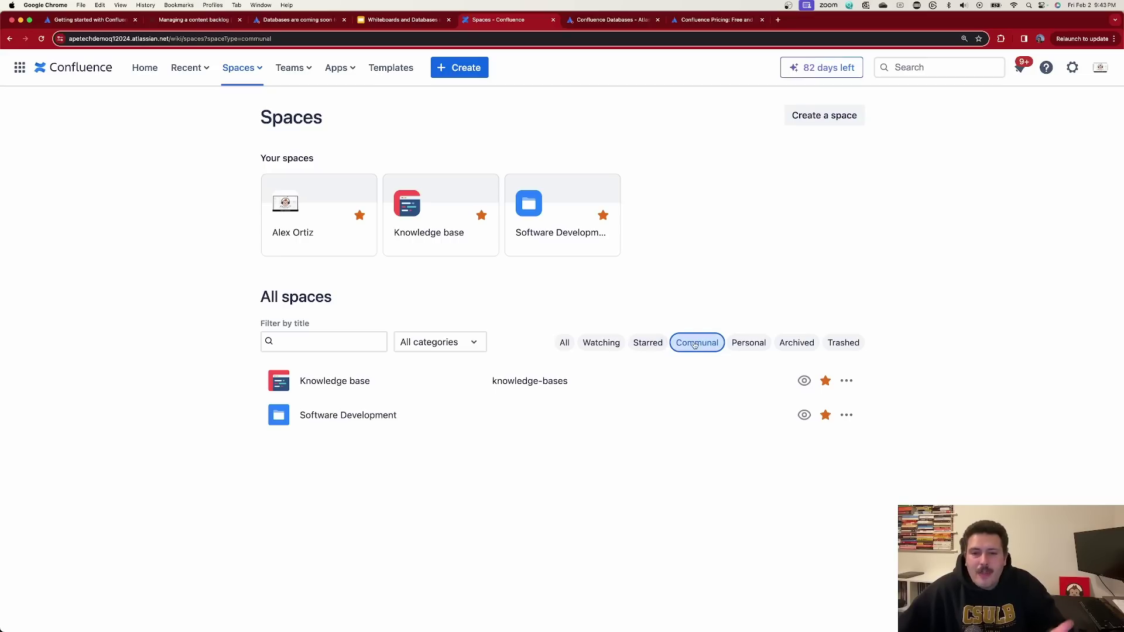
pyautogui.click(748, 351)
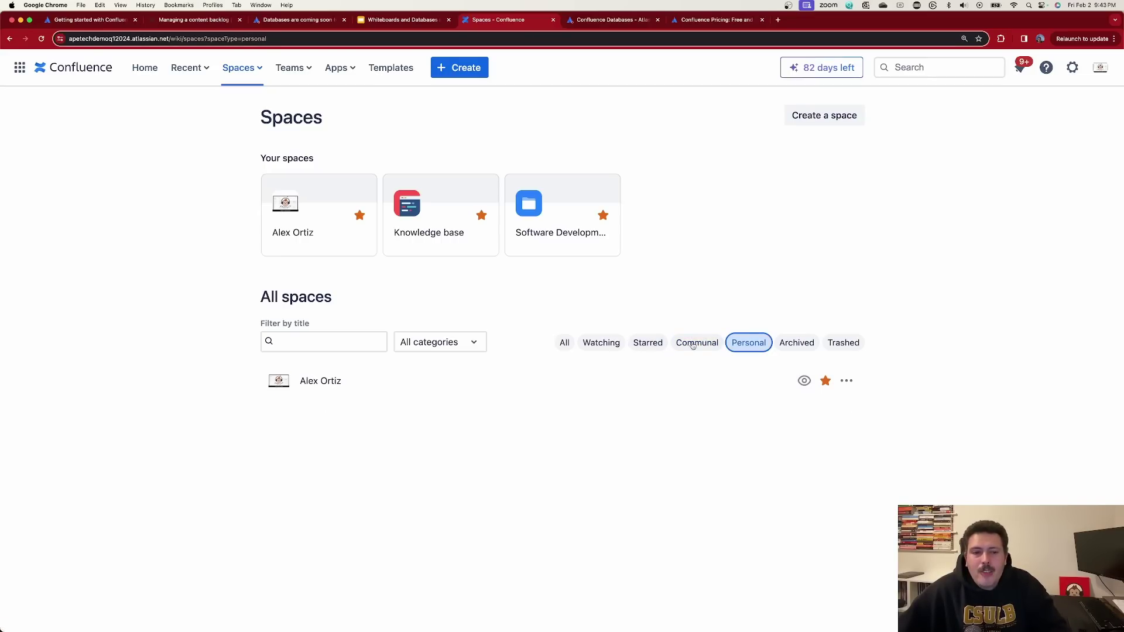
pyautogui.click(326, 382)
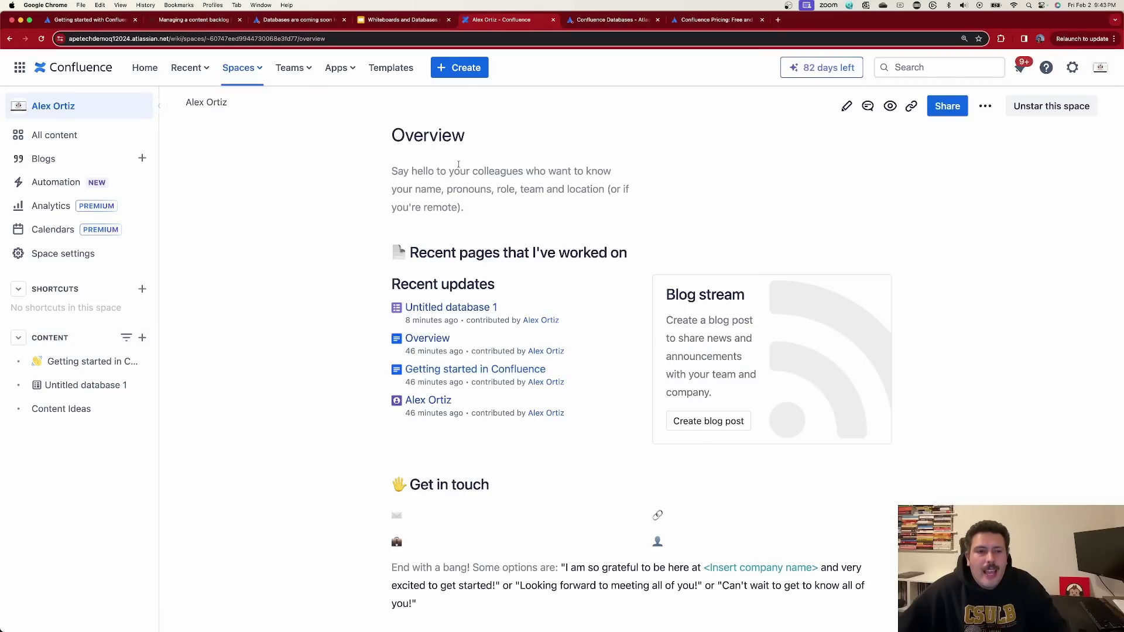
# Step: Create a new page in the personal space and dismiss the Learn the basics guide
pyautogui.click(459, 68)
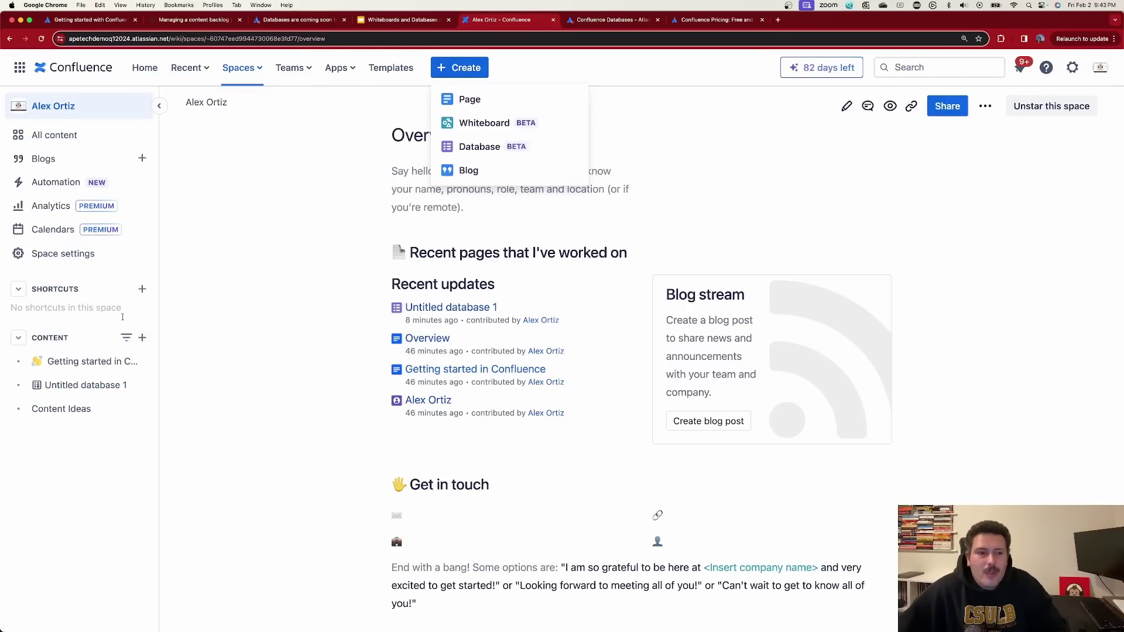
pyautogui.click(142, 338)
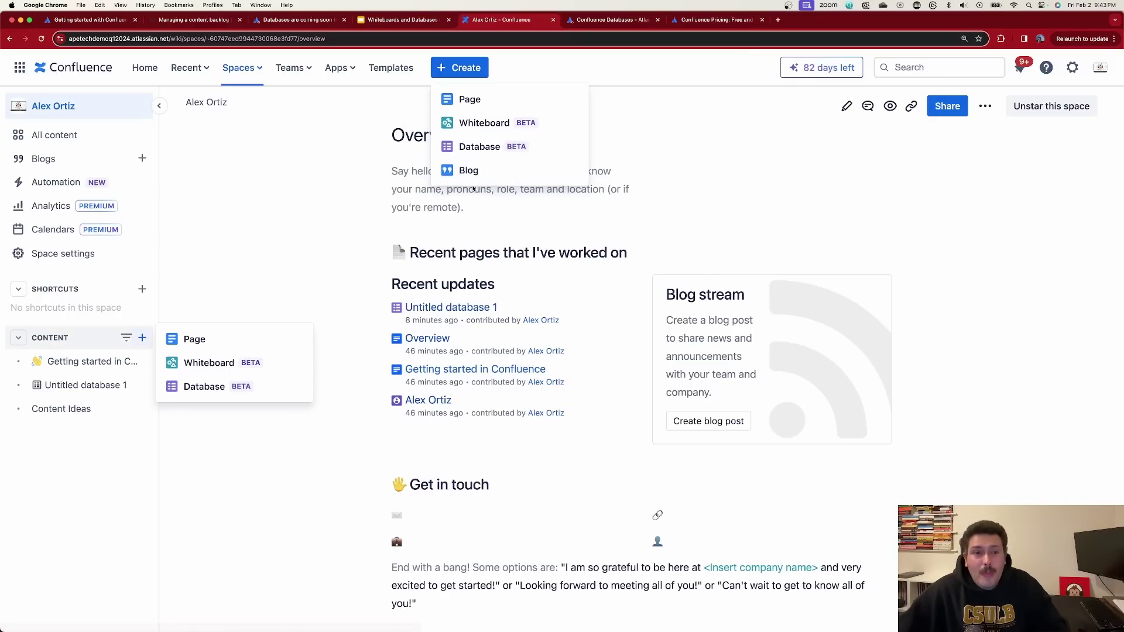
pyautogui.click(477, 105)
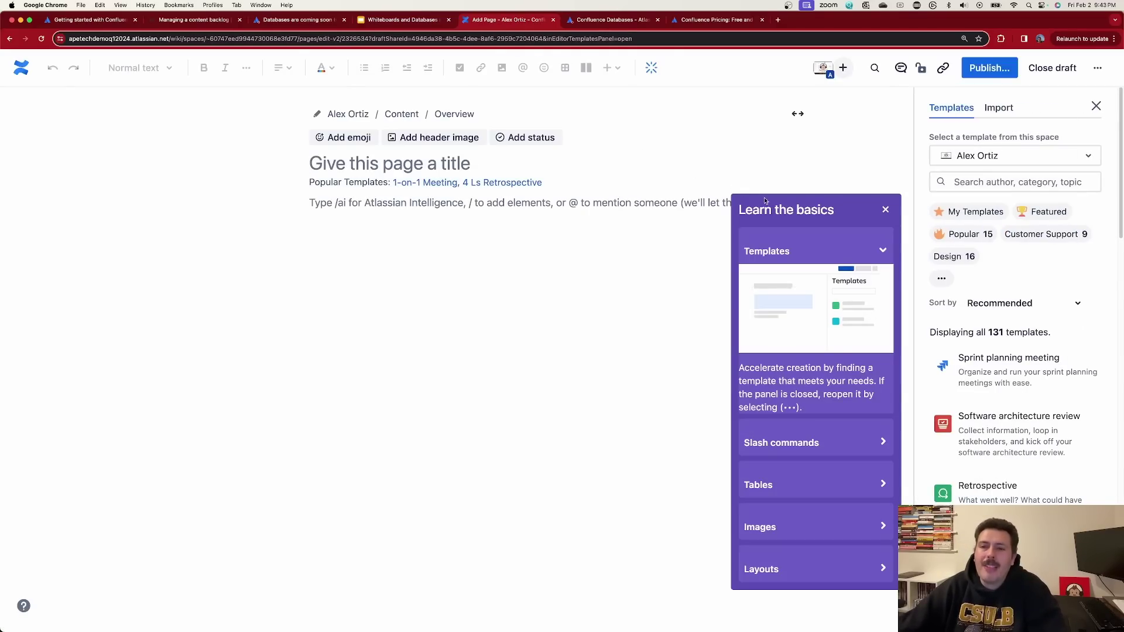
pyautogui.click(886, 210)
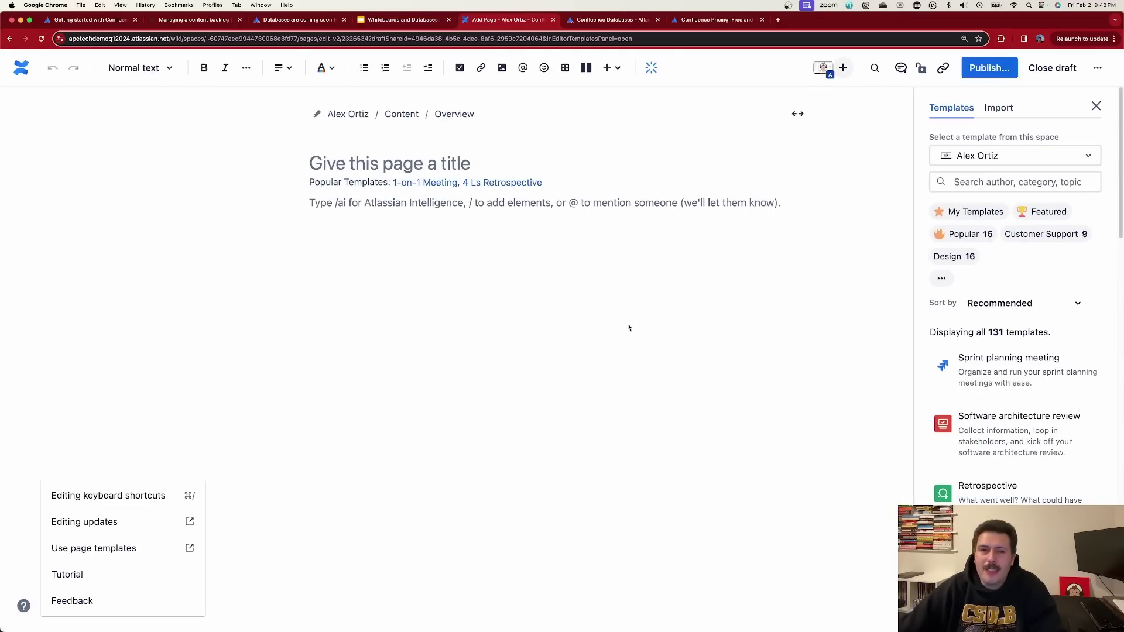
pyautogui.click(384, 168)
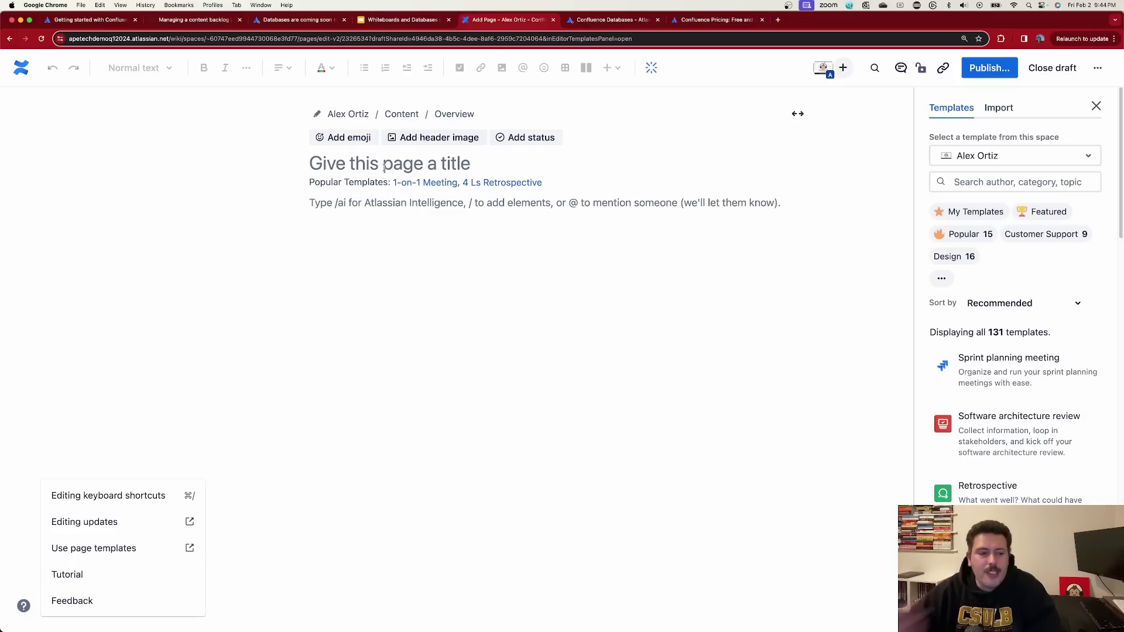
pyautogui.click(641, 417)
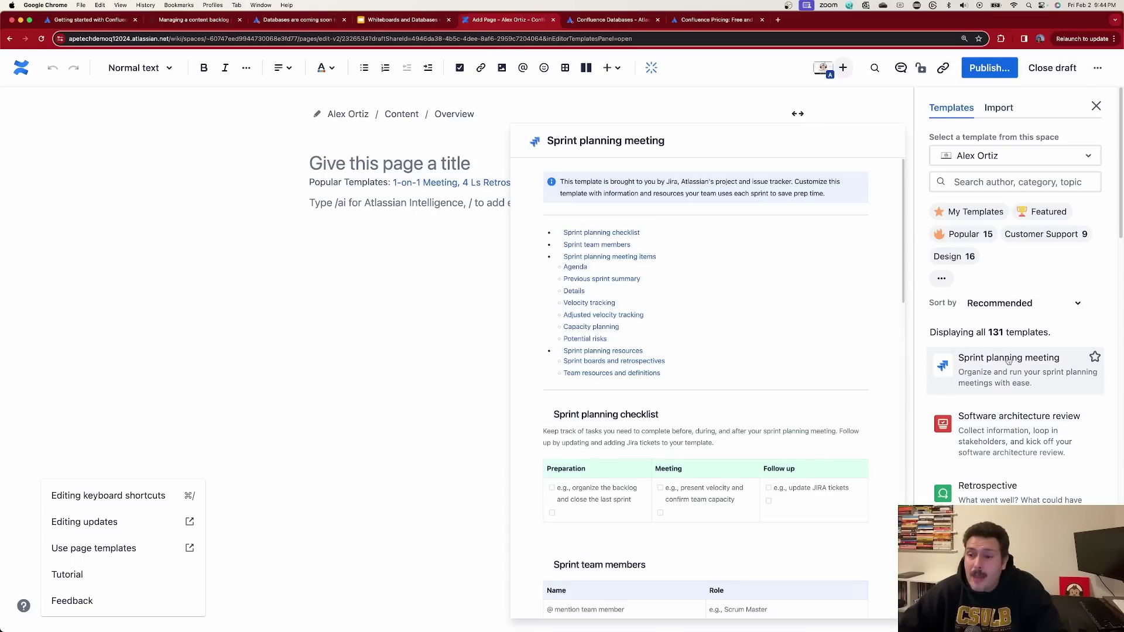
# Step: Preview the available page templates and apply the Content strategy template to the new page
pyautogui.moveTo(992, 375)
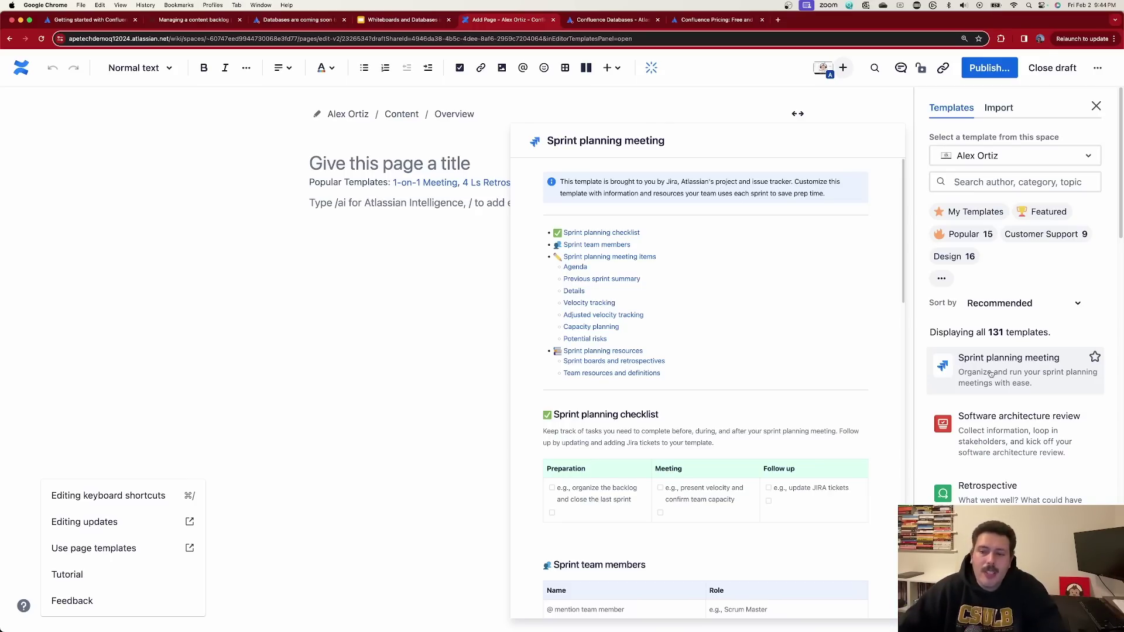
pyautogui.moveTo(1001, 448)
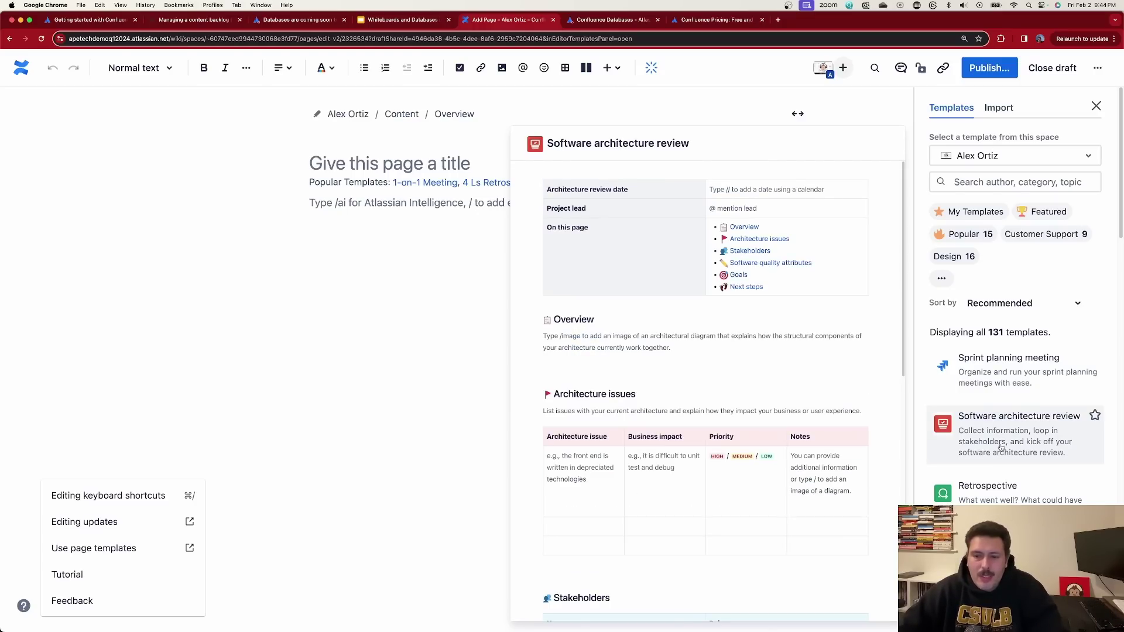
pyautogui.moveTo(996, 500)
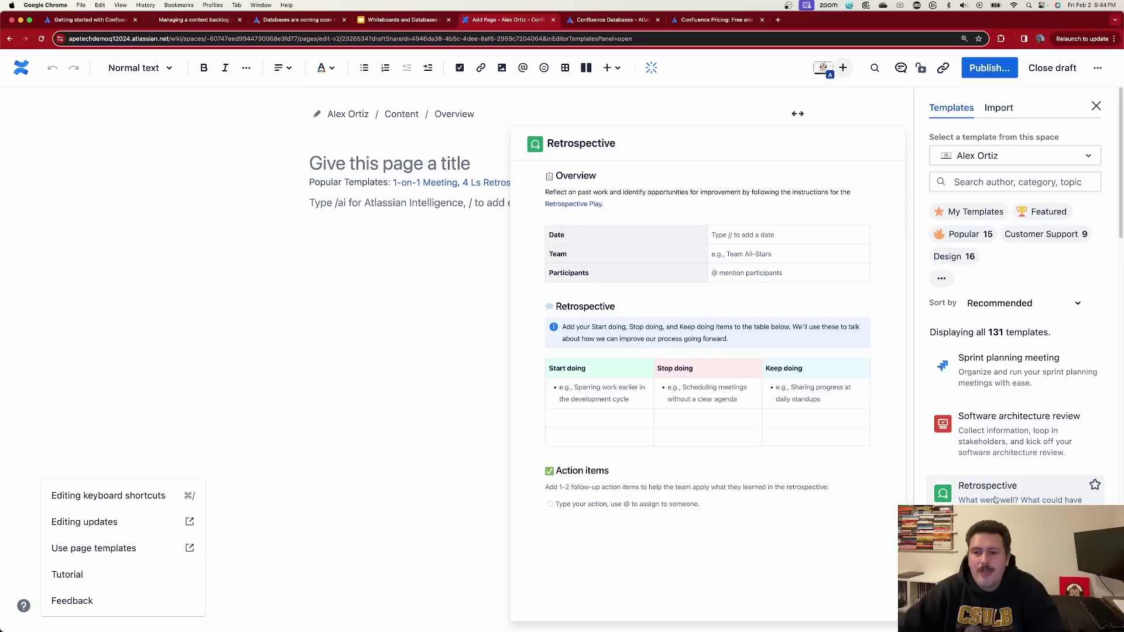
pyautogui.scroll(-4, 996, 500)
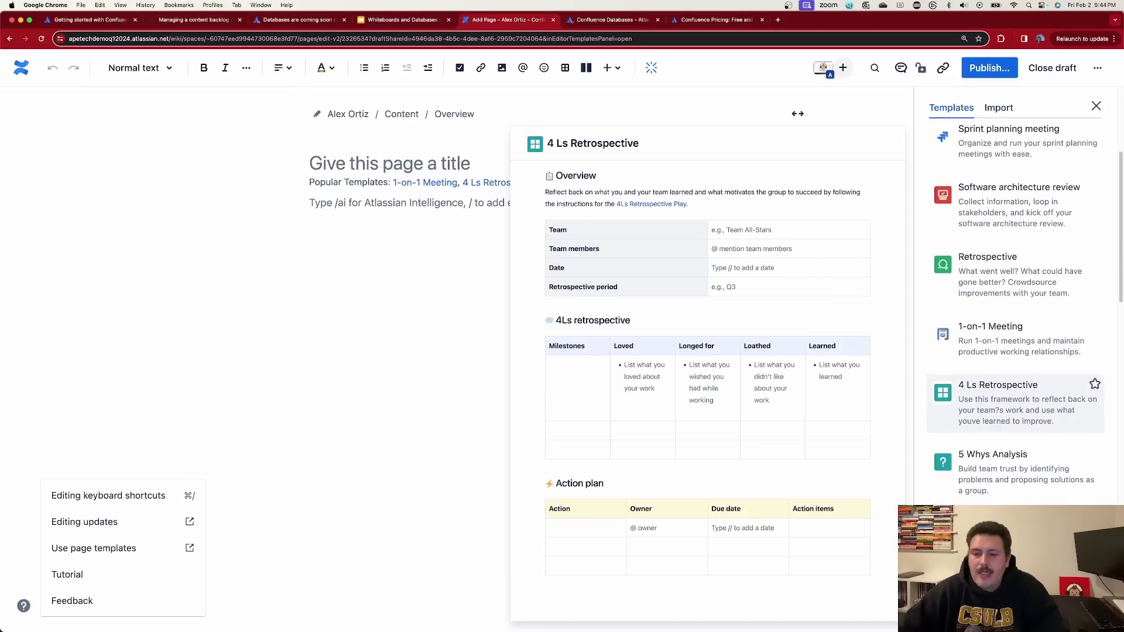
pyautogui.scroll(-3, 1017, 448)
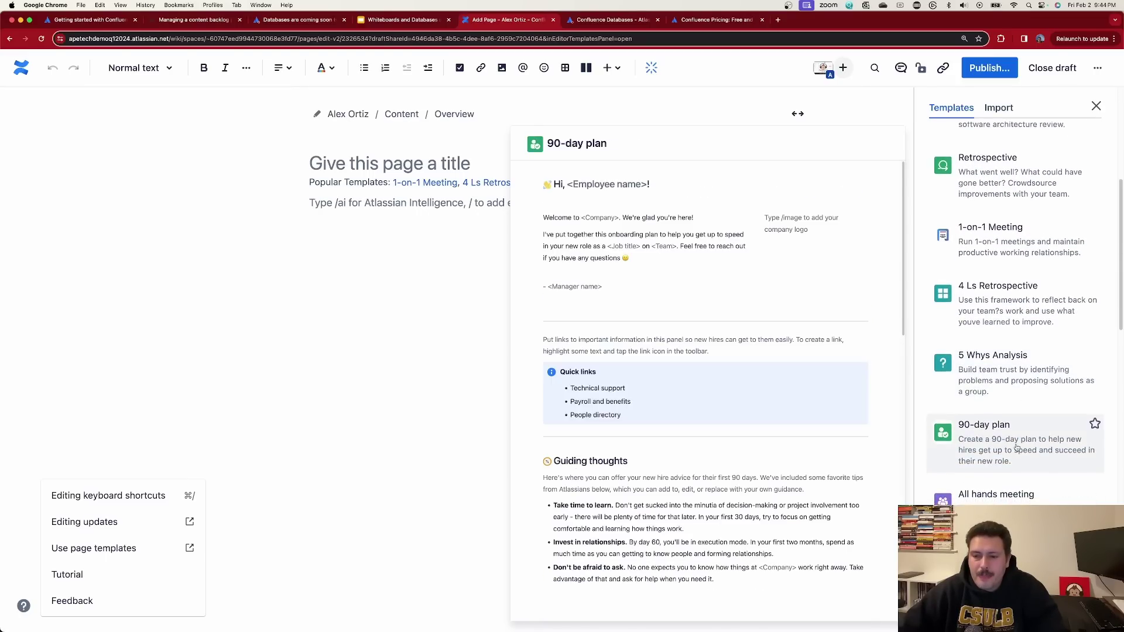
pyautogui.scroll(-12, 1017, 448)
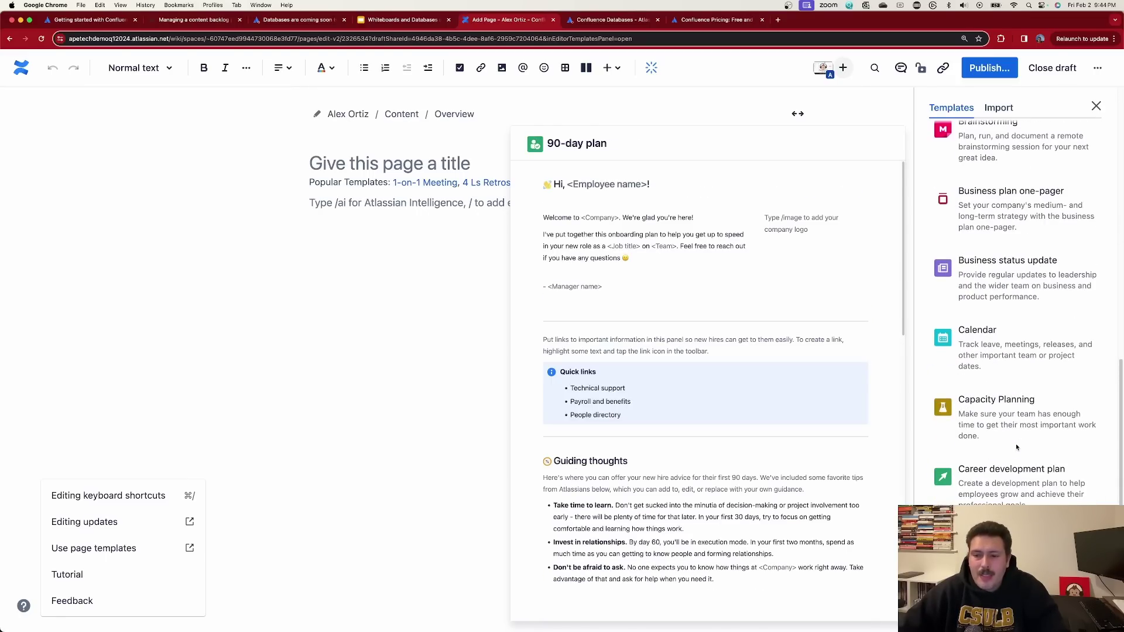
pyautogui.scroll(-4, 1017, 448)
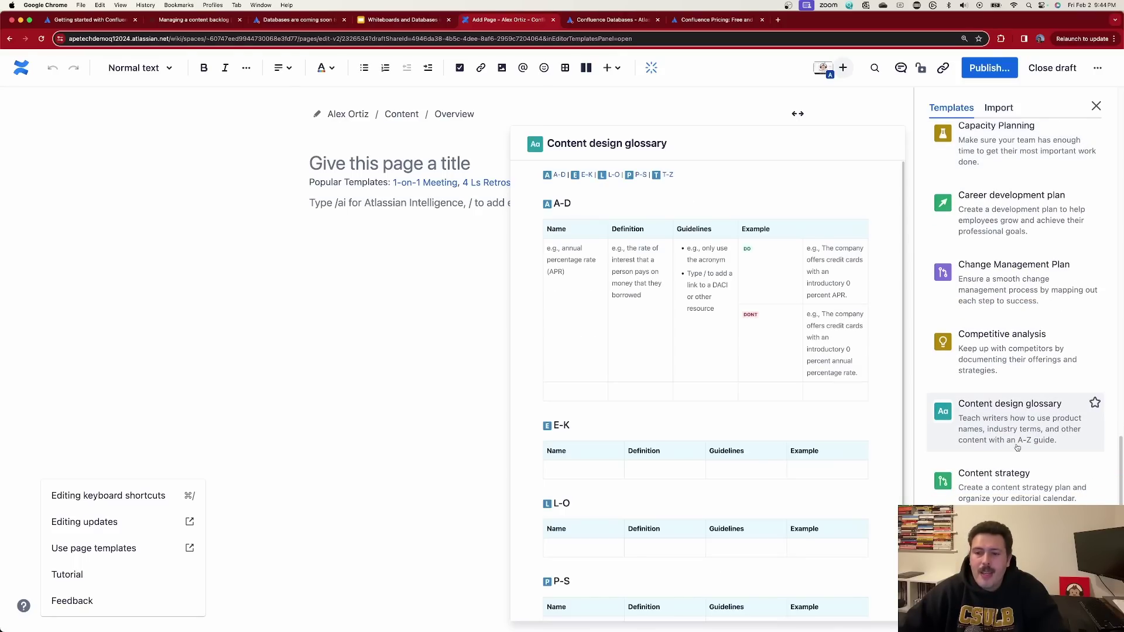
pyautogui.scroll(-1, 1017, 448)
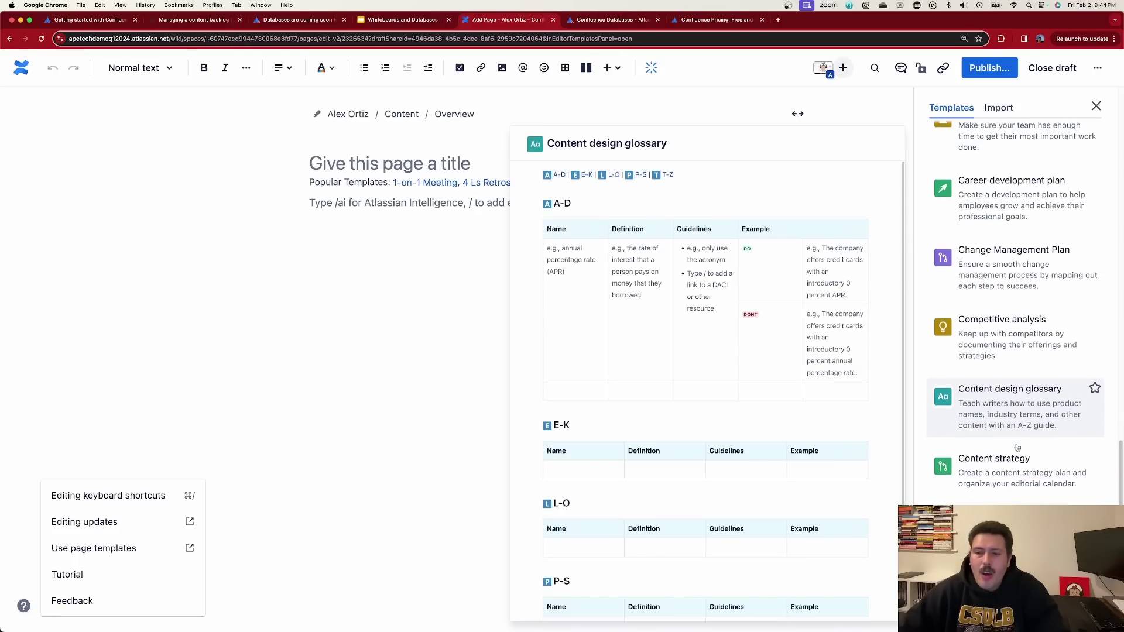
pyautogui.click(998, 483)
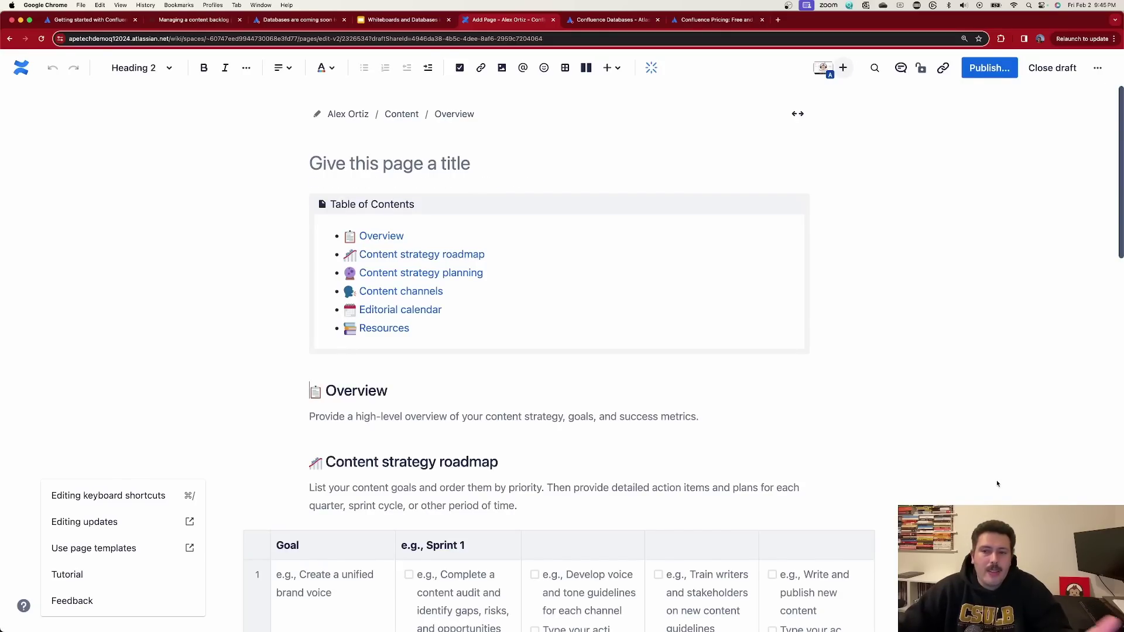
# Step: Examine the Content strategy template's table of contents, overview, roadmap table and planning section
pyautogui.scroll(-3, 878, 445)
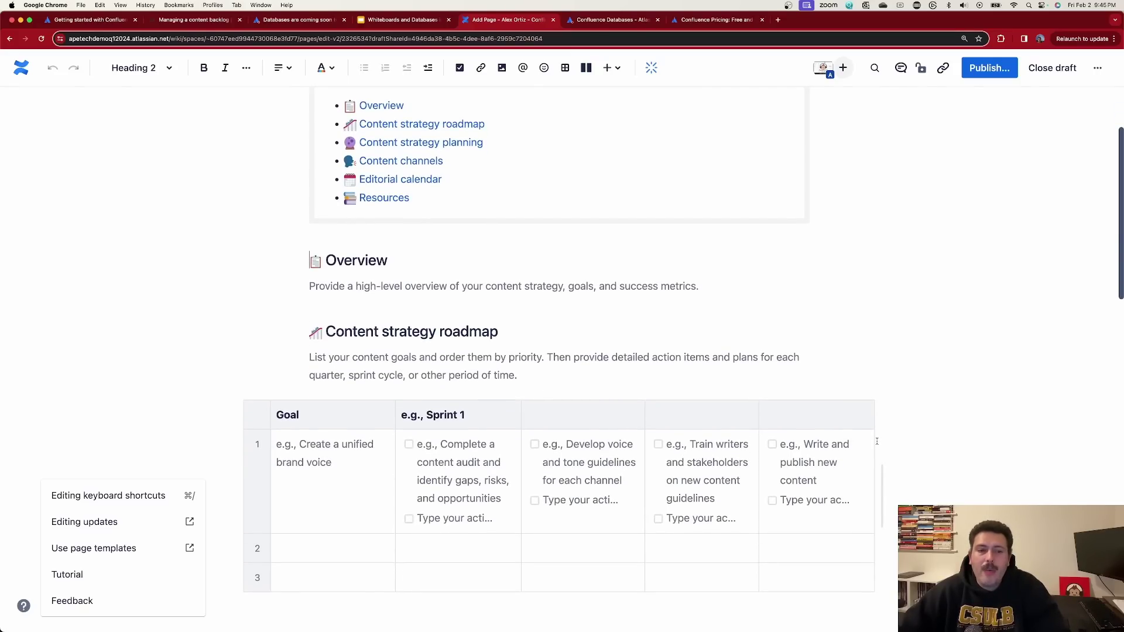
pyautogui.scroll(-3, 877, 442)
pyautogui.scroll(5, 878, 443)
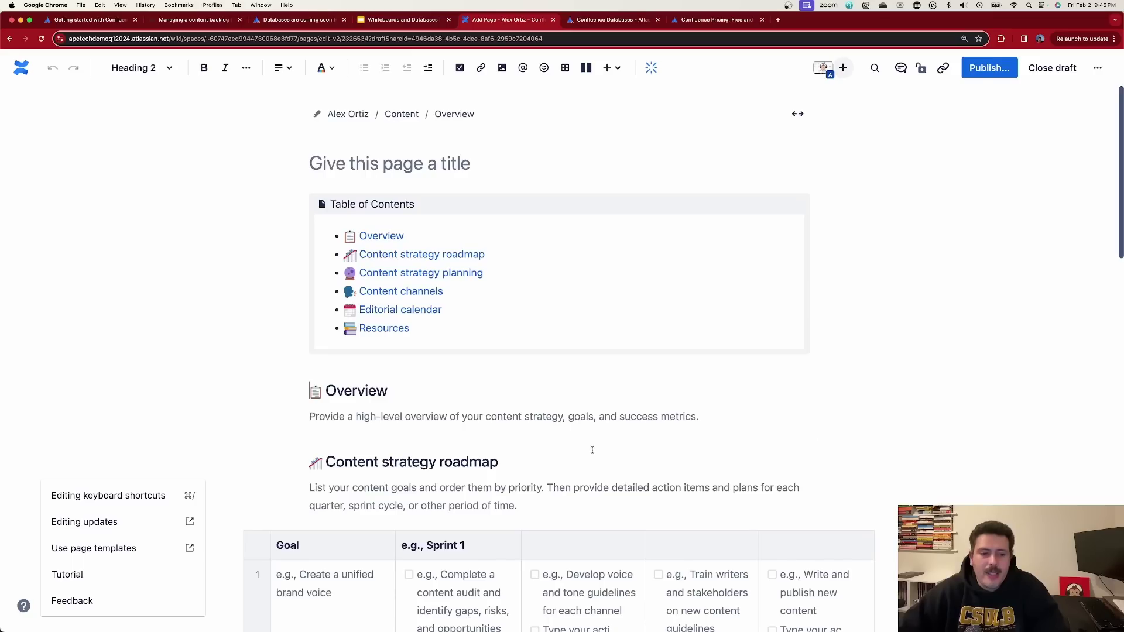
pyautogui.click(216, 593)
pyautogui.scroll(-5, 402, 559)
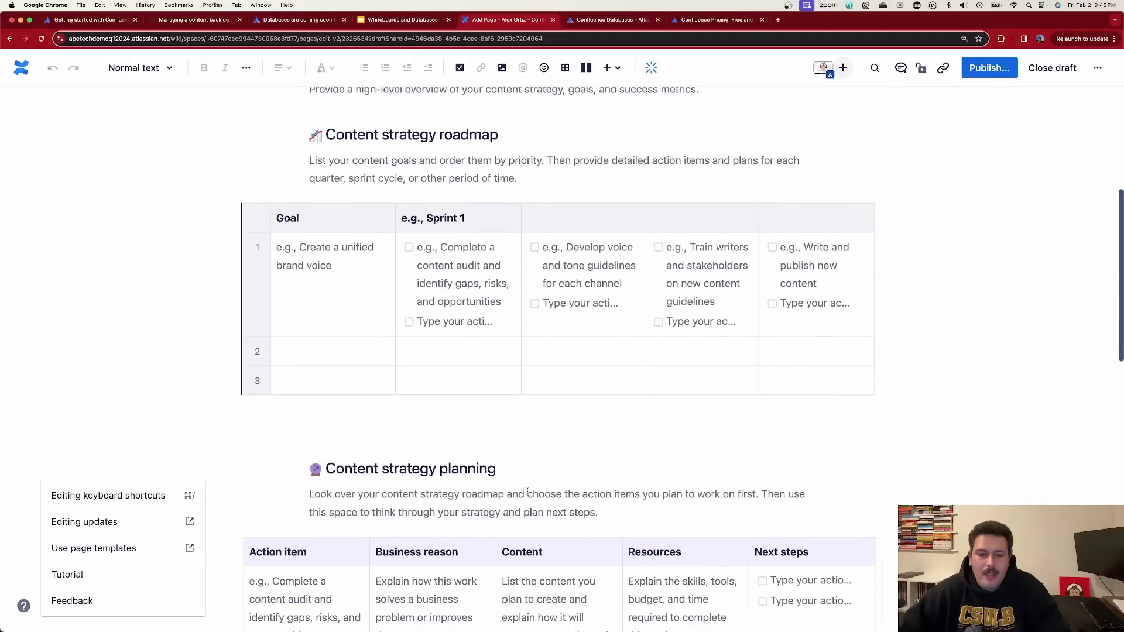
pyautogui.scroll(-2, 527, 492)
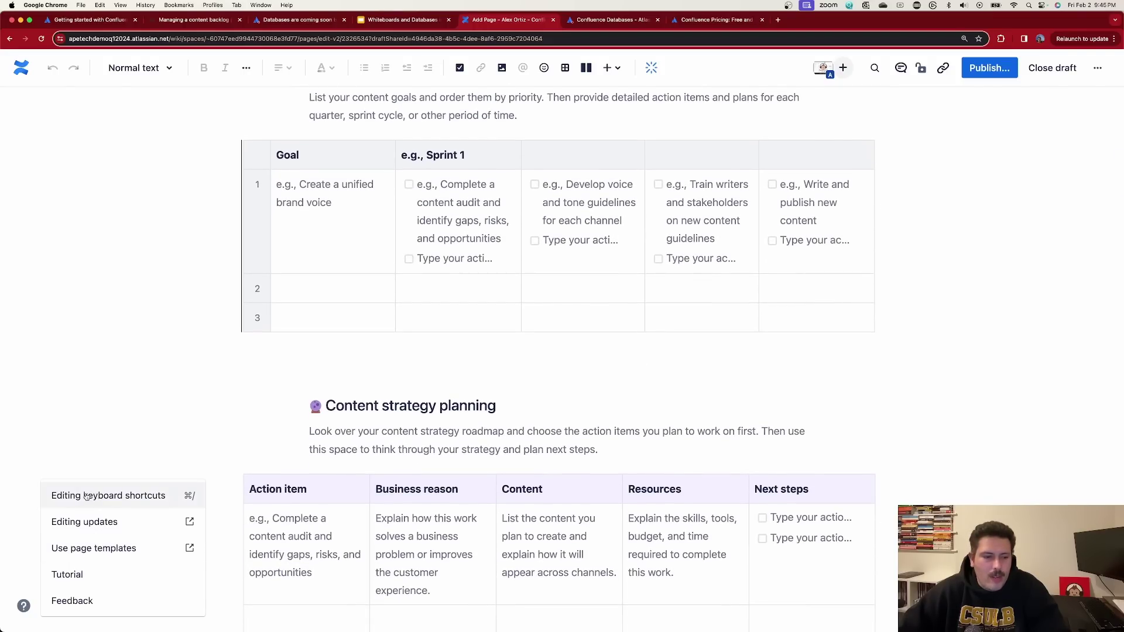
# Step: View the editor help listing keyboard shortcuts and Markdown, and close it
pyautogui.click(86, 496)
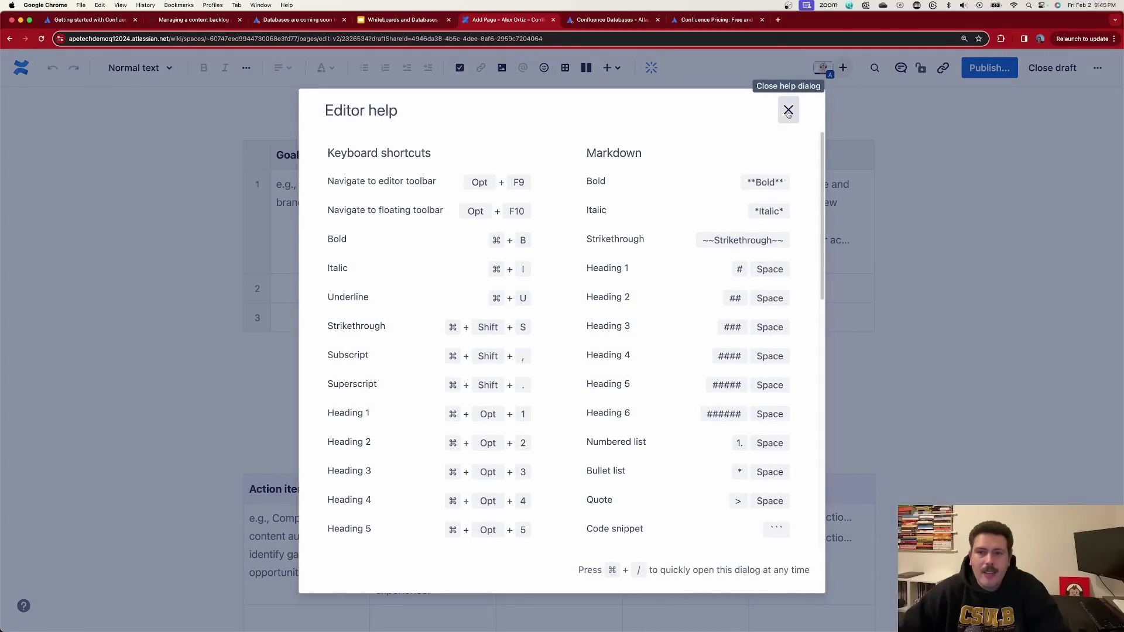
pyautogui.click(789, 111)
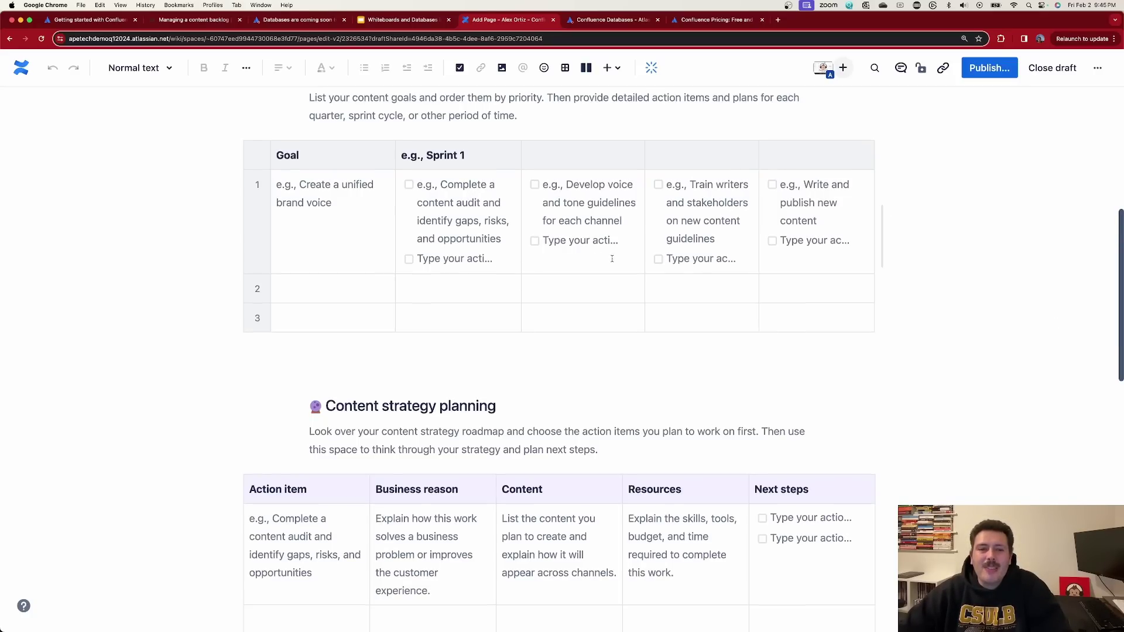
# Step: Title the new page "My Content Strategy Page"
pyautogui.scroll(5, 610, 255)
pyautogui.scroll(3, 610, 255)
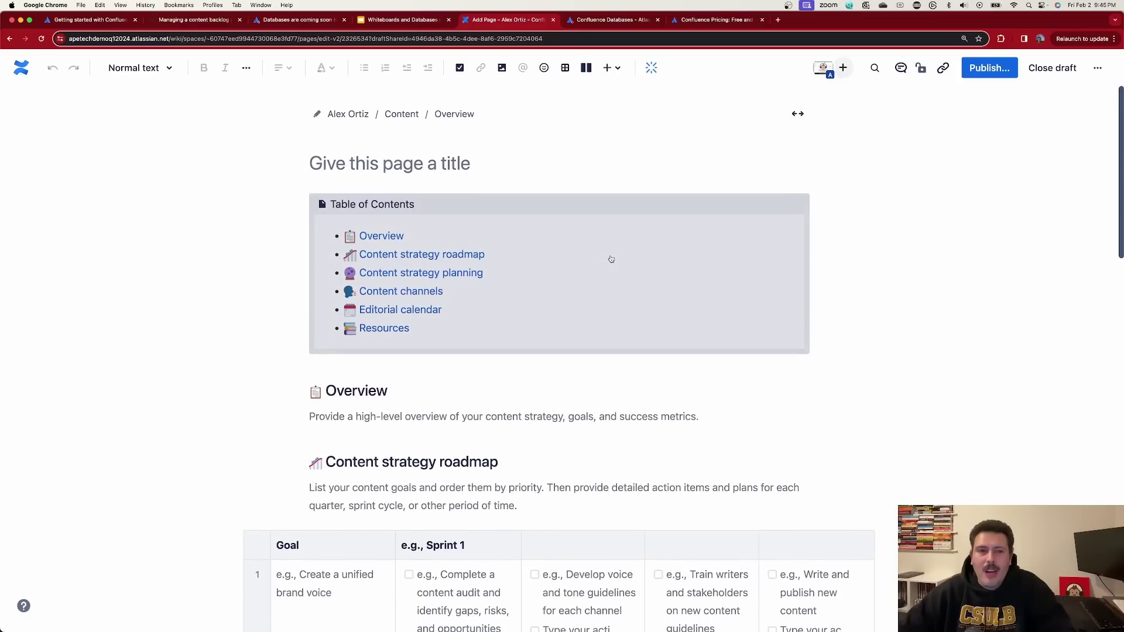
pyautogui.click(389, 163)
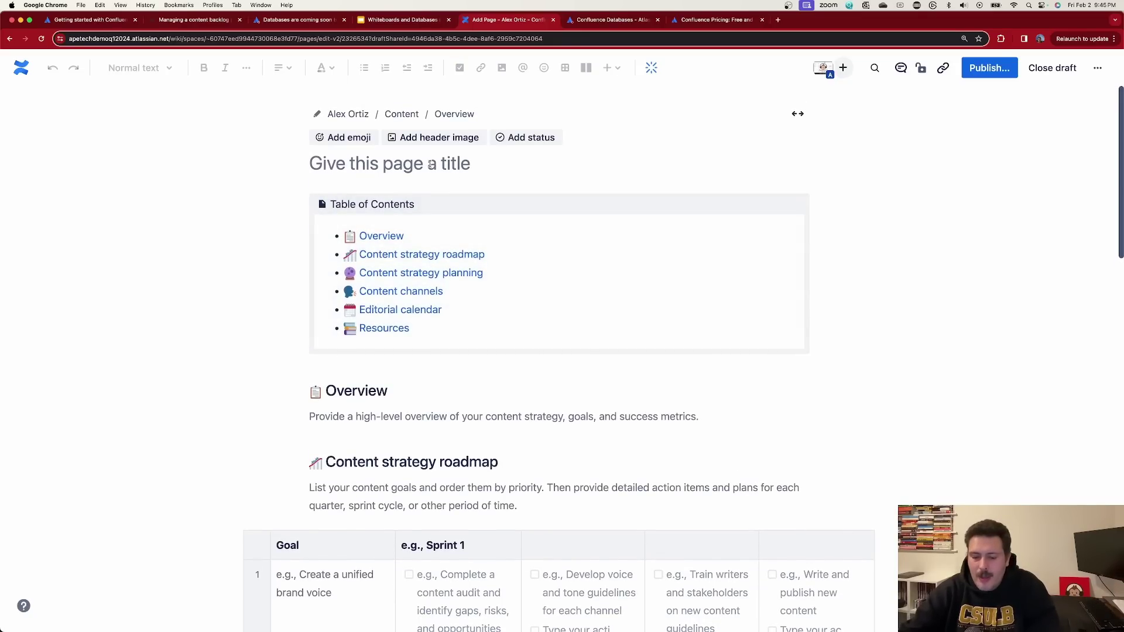
pyautogui.write('My Content Str')
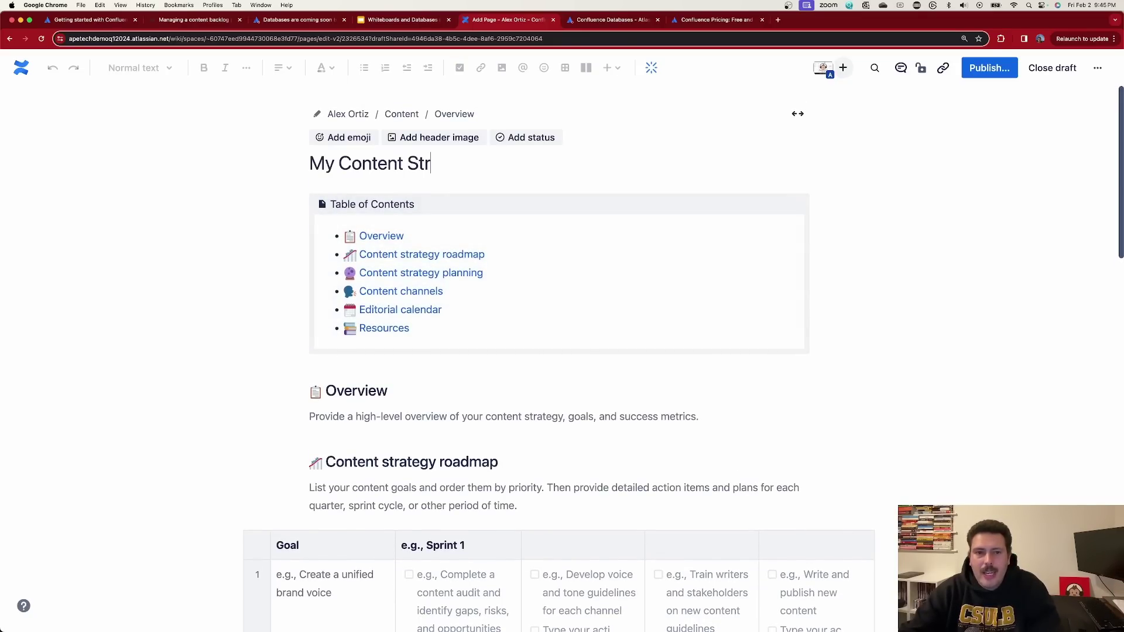
pyautogui.write('ategy Page')
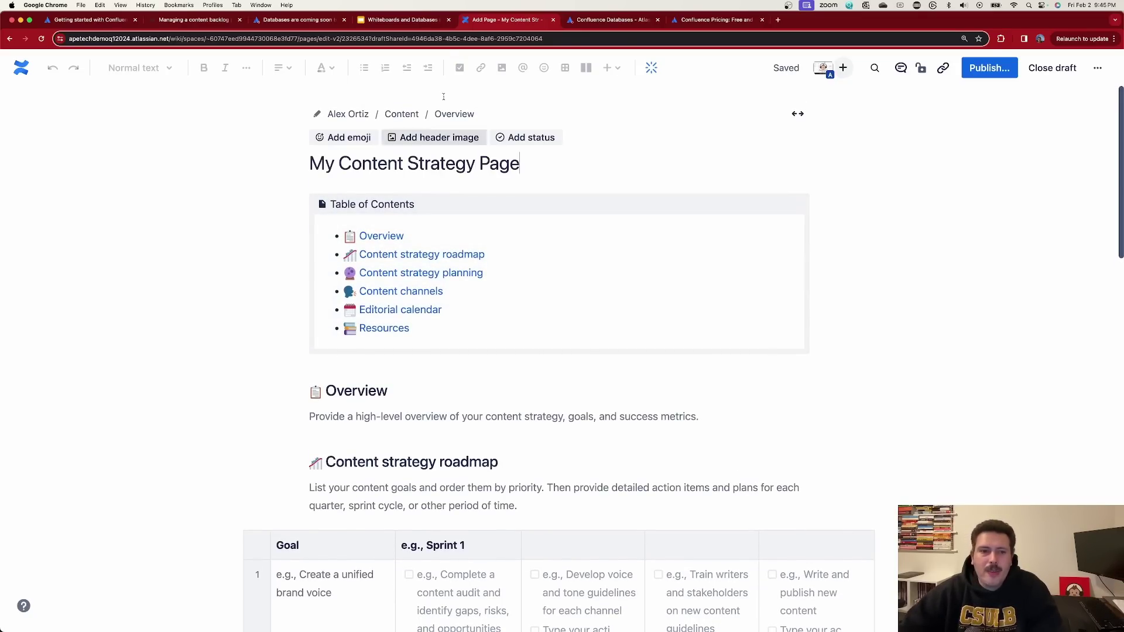
# Step: Delete the table in the Content strategy roadmap section
pyautogui.scroll(-5, 558, 375)
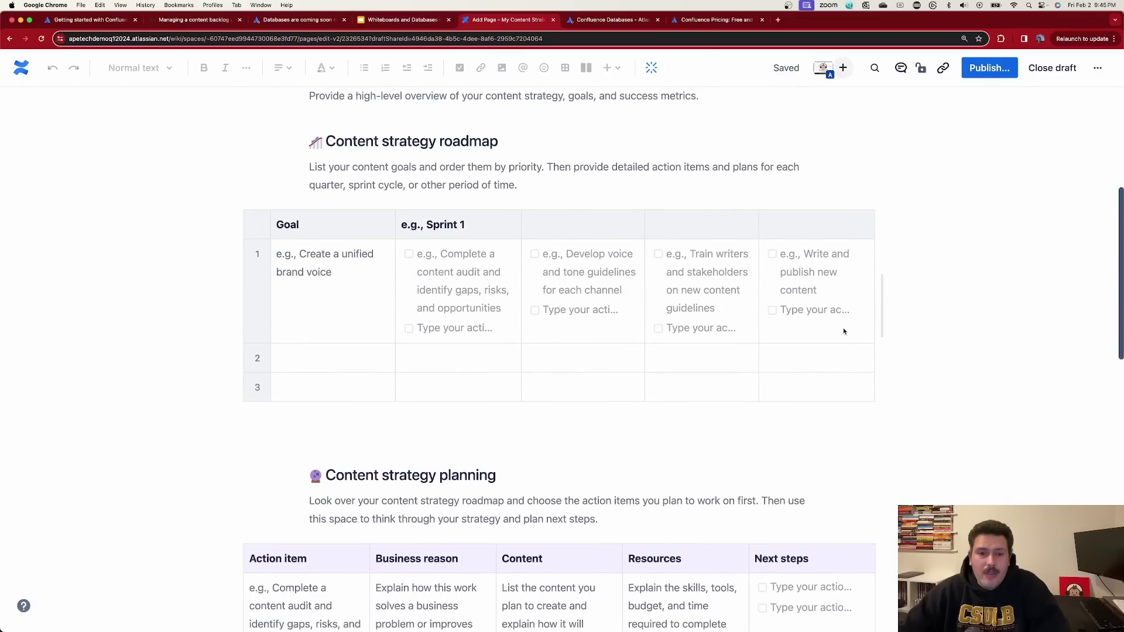
pyautogui.click(854, 225)
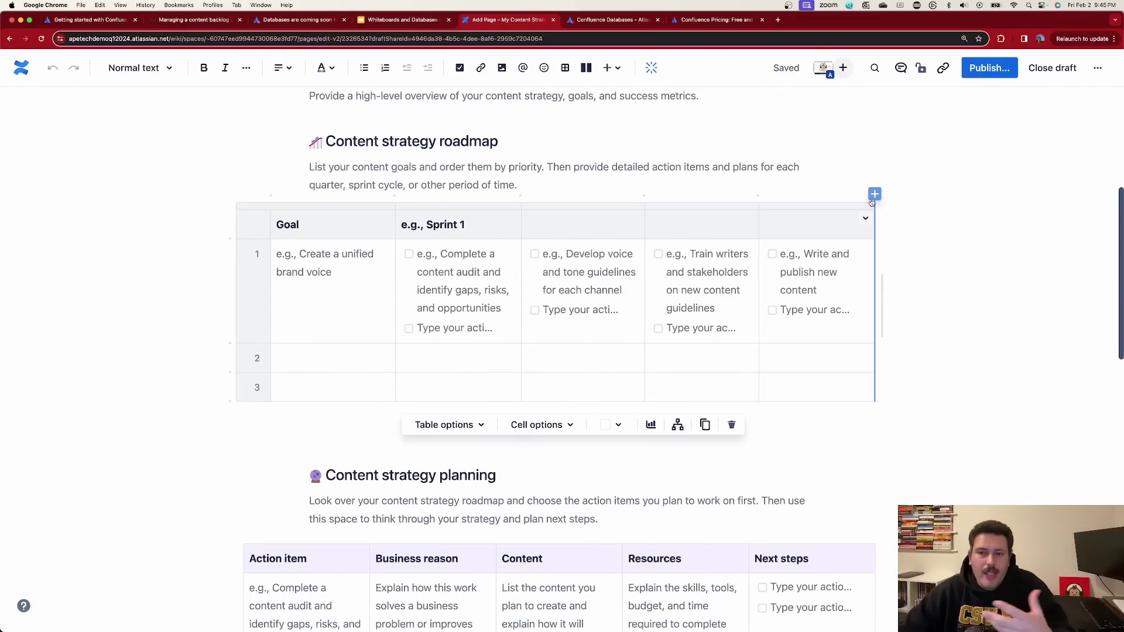
pyautogui.click(731, 424)
# Step: Publish the page in the personal space with access for anyone in the space to view and edit, and dismiss the notification
pyautogui.scroll(-3, 750, 391)
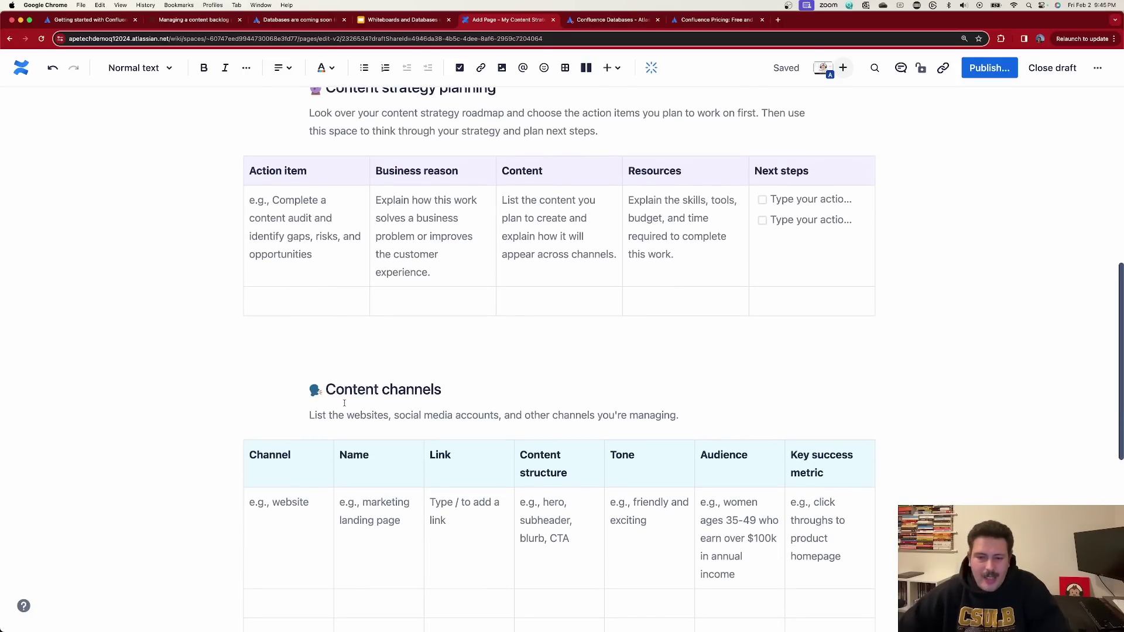
pyautogui.moveTo(166, 626)
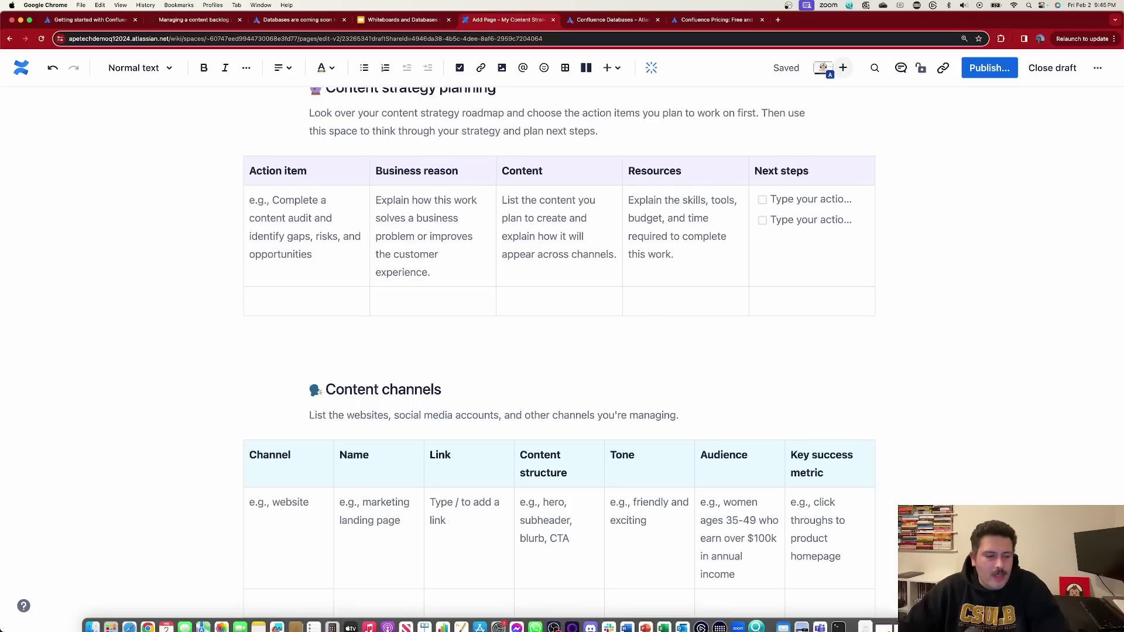
pyautogui.scroll(-2, 655, 296)
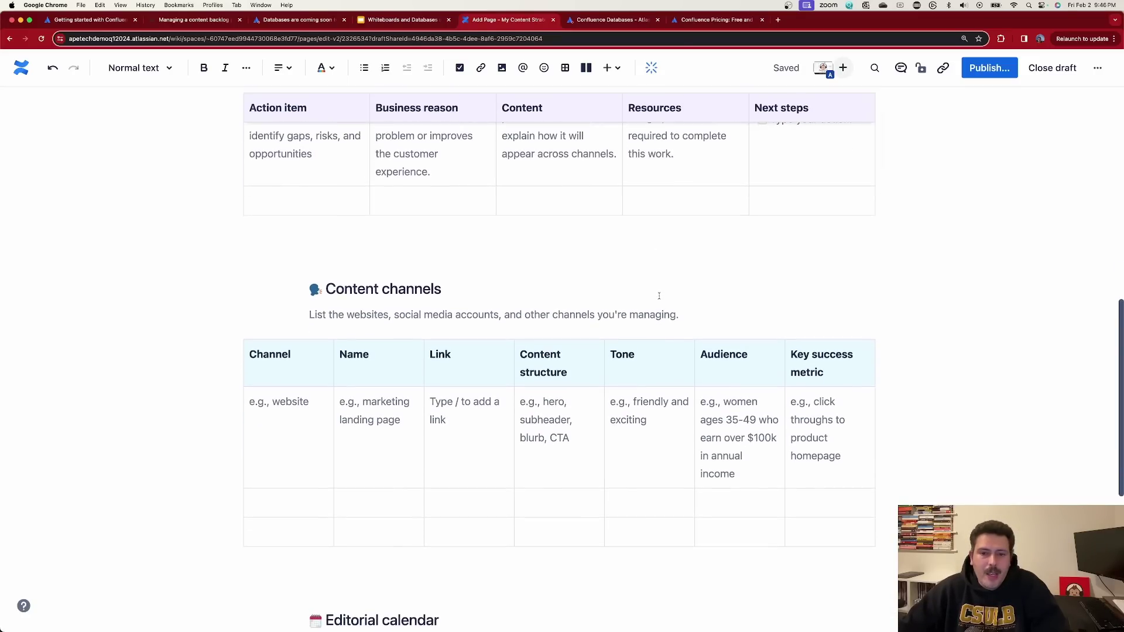
pyautogui.scroll(-1, 658, 295)
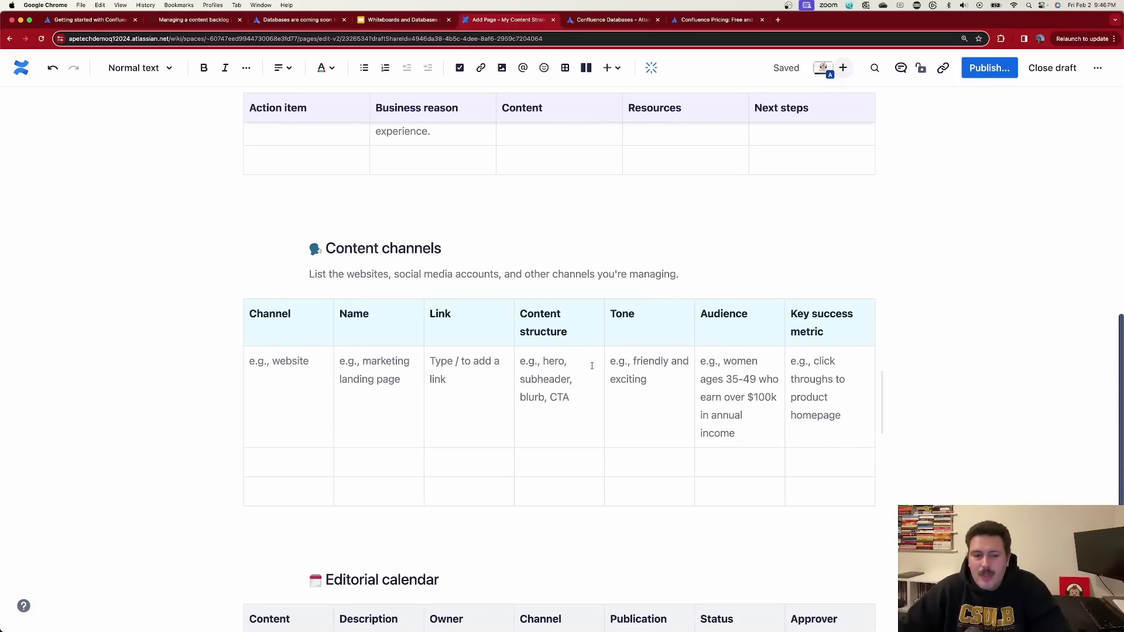
pyautogui.scroll(-5, 594, 371)
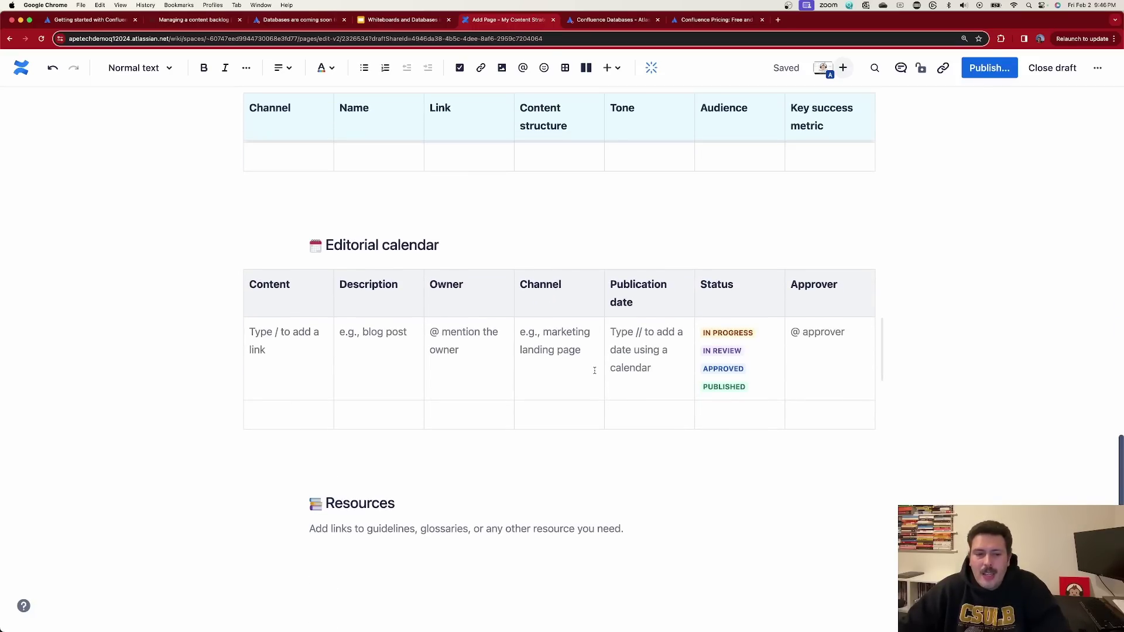
pyautogui.click(999, 66)
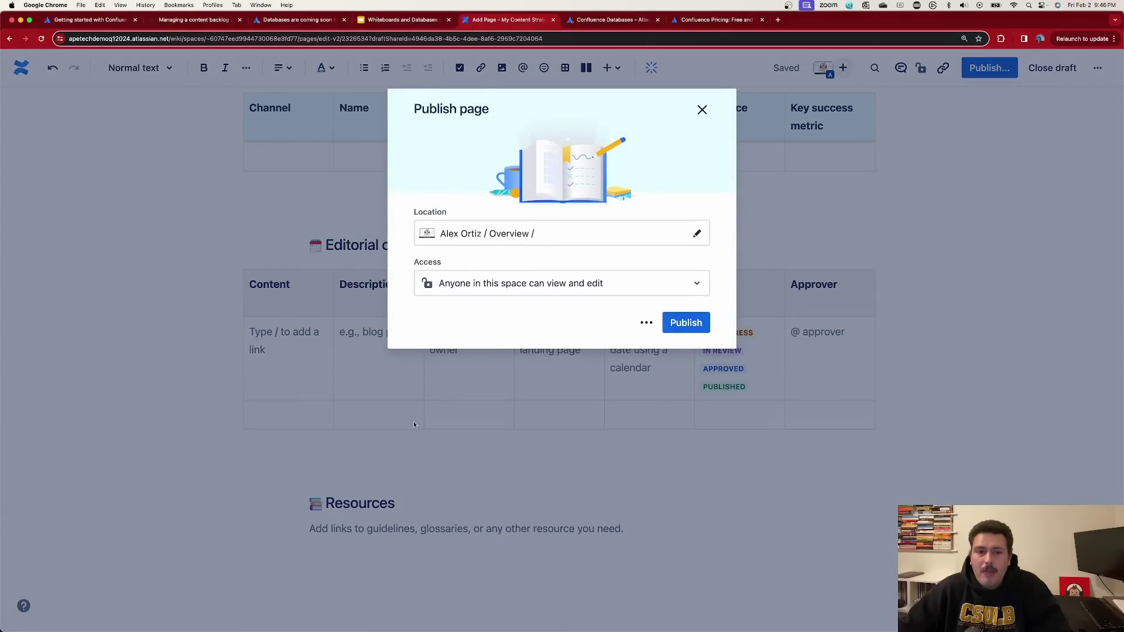
pyautogui.click(703, 323)
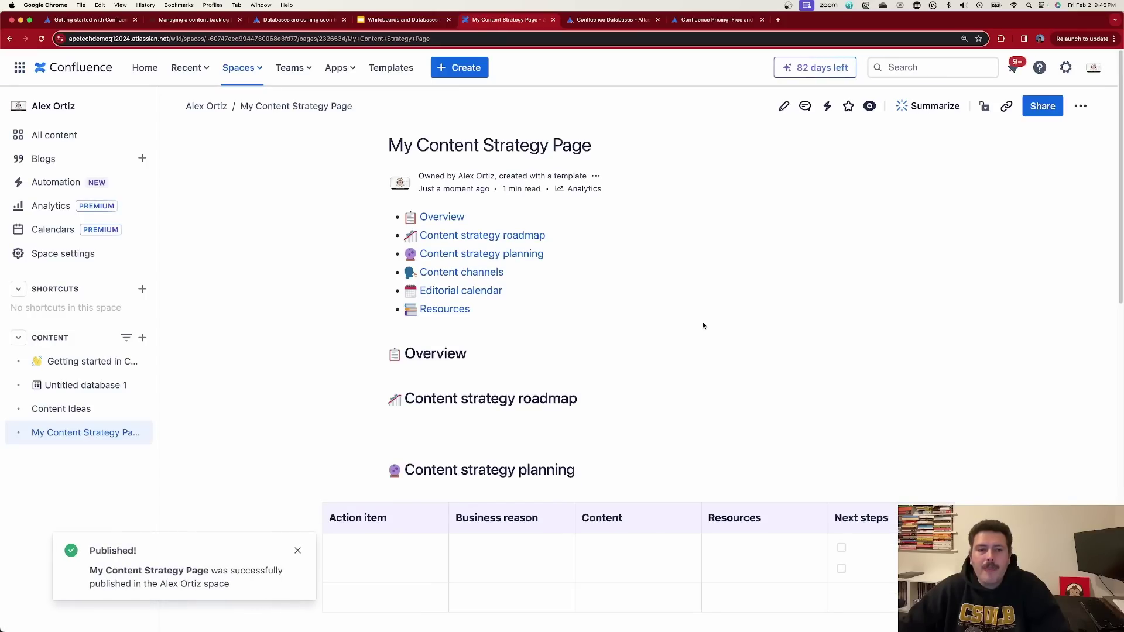
pyautogui.click(298, 550)
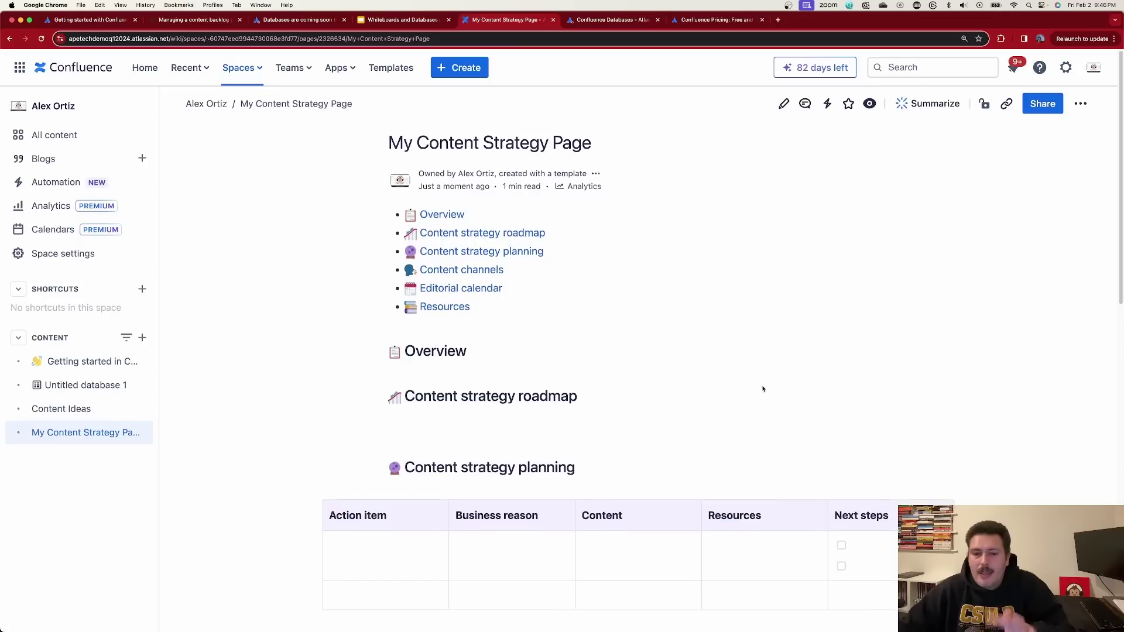
# Step: Review the published page down to its label and reactions, and open the comment field
pyautogui.scroll(-3, 762, 389)
pyautogui.scroll(-10, 763, 389)
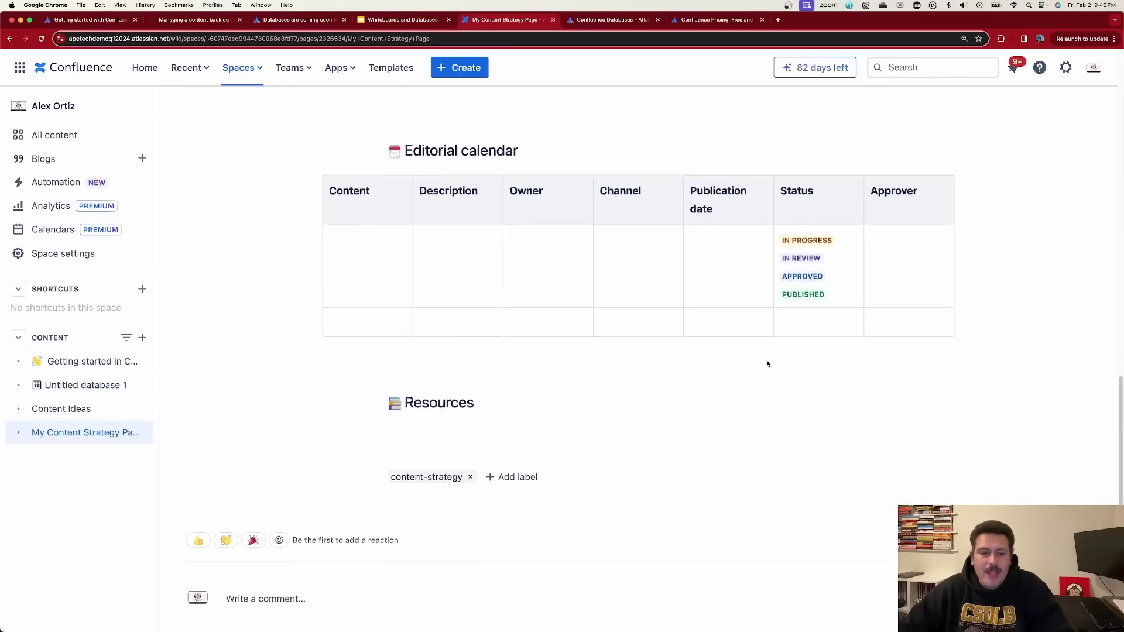
pyautogui.click(275, 600)
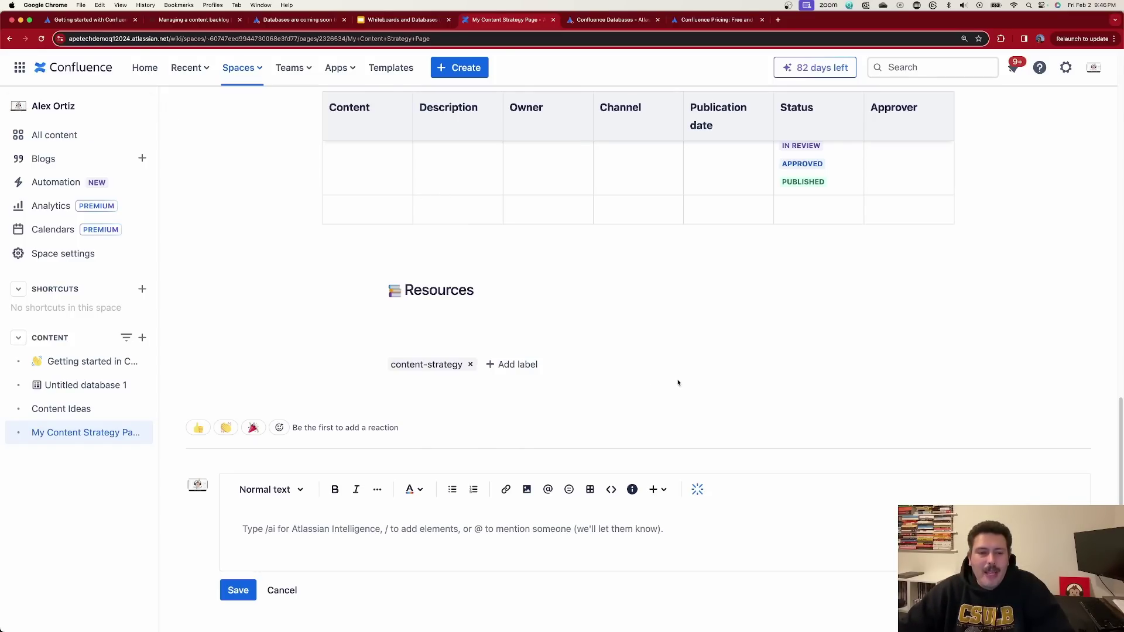
pyautogui.scroll(15, 676, 377)
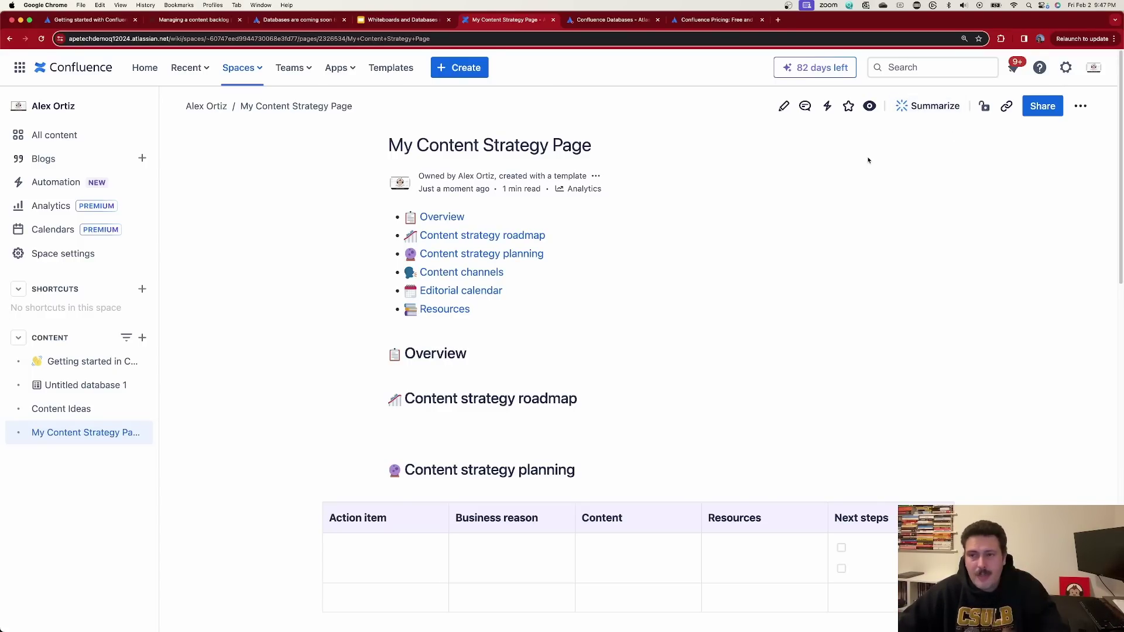
# Step: Look over the published page's tables again and view its inline comments
pyautogui.scroll(-10, 850, 161)
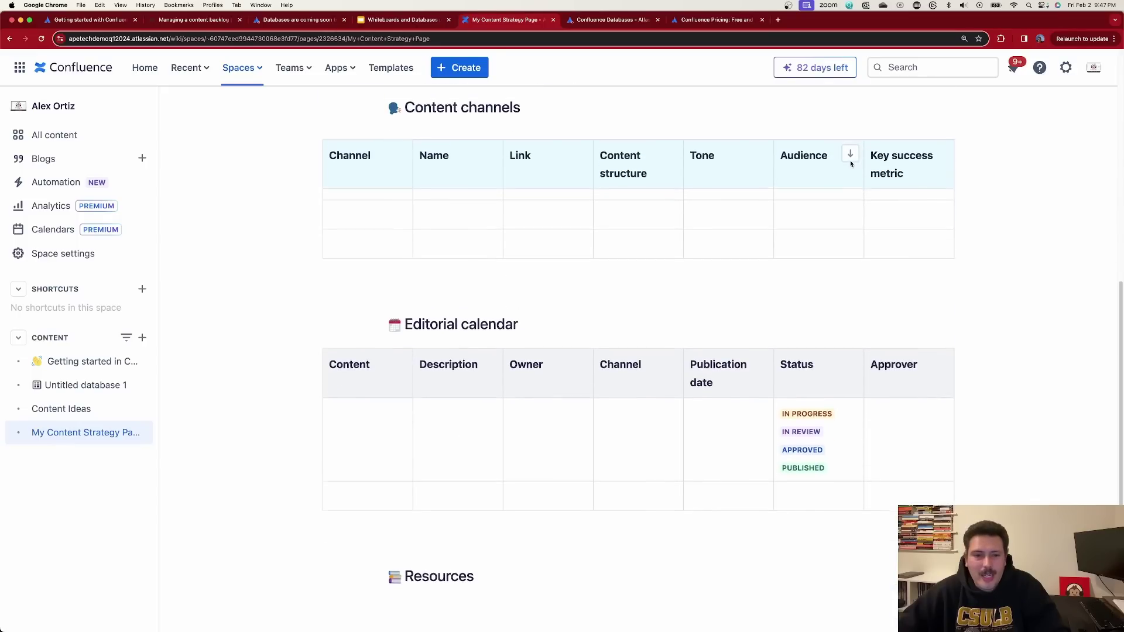
pyautogui.scroll(10, 851, 164)
pyautogui.click(805, 106)
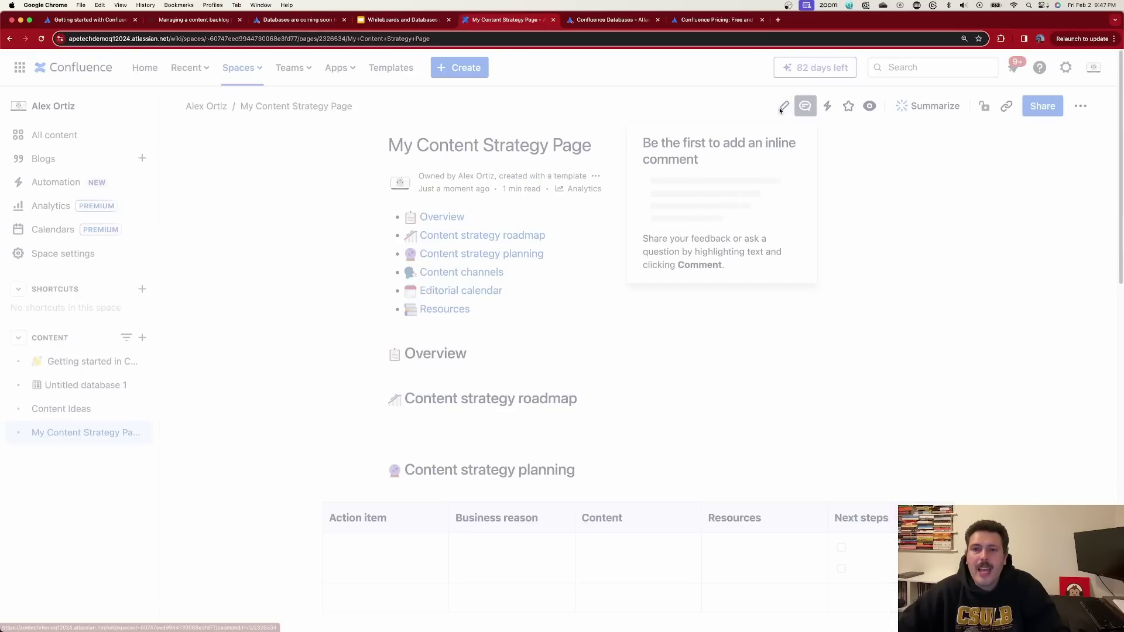
# Step: Reopen the page for editing and examine the Atlassian Intelligence writing options, from summarizing and improving writing to changing tone
pyautogui.click(781, 106)
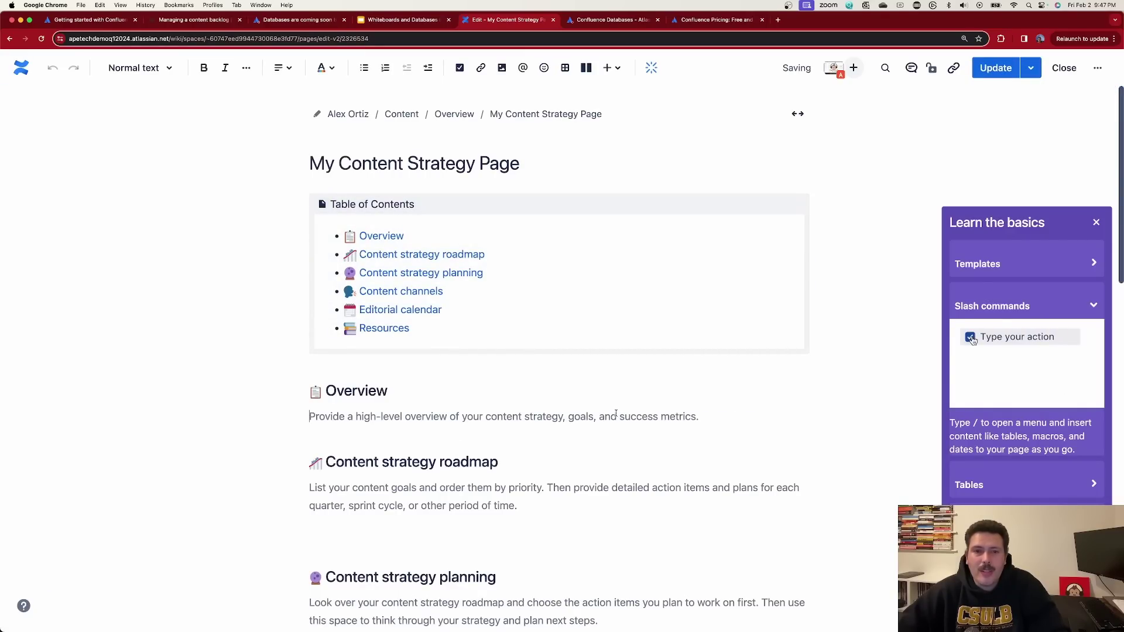
pyautogui.click(655, 69)
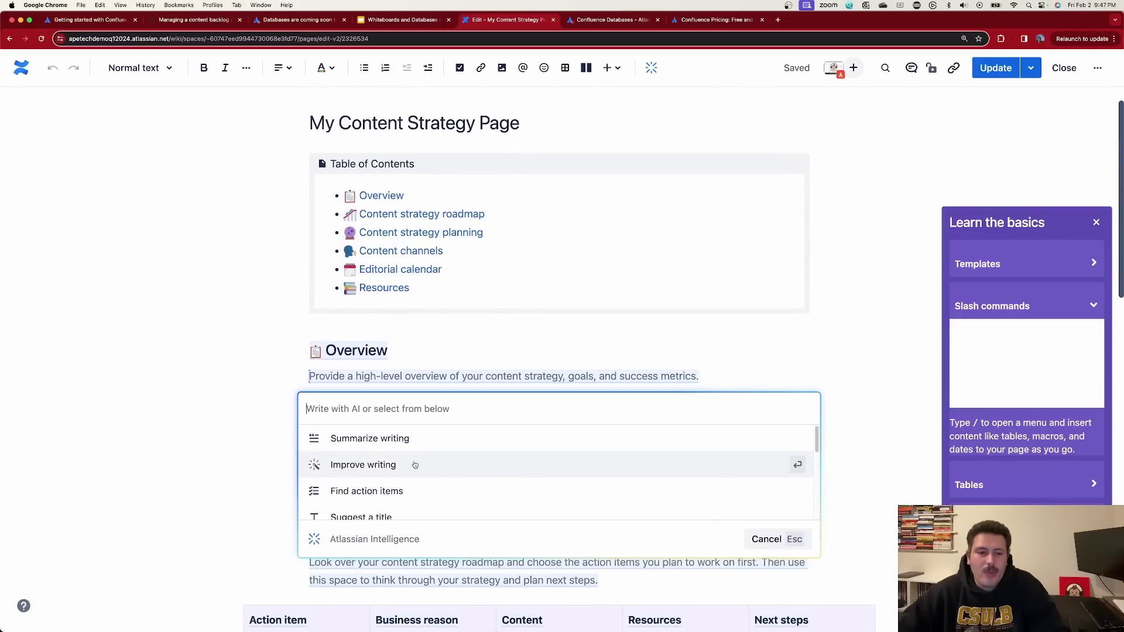
pyautogui.scroll(-2, 414, 463)
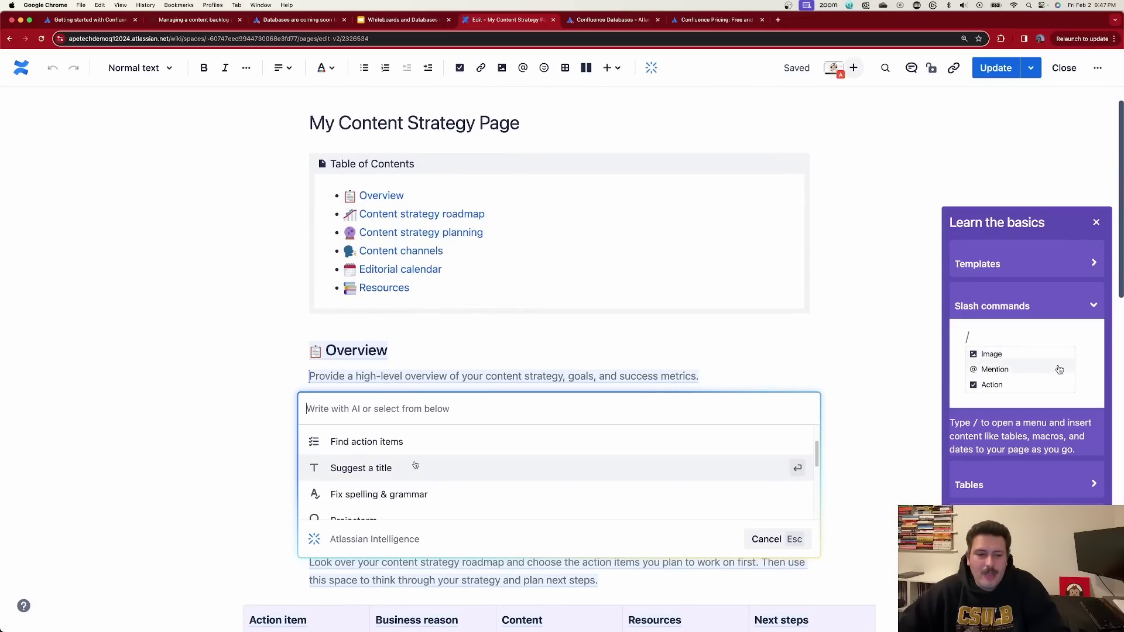
pyautogui.scroll(-2, 414, 464)
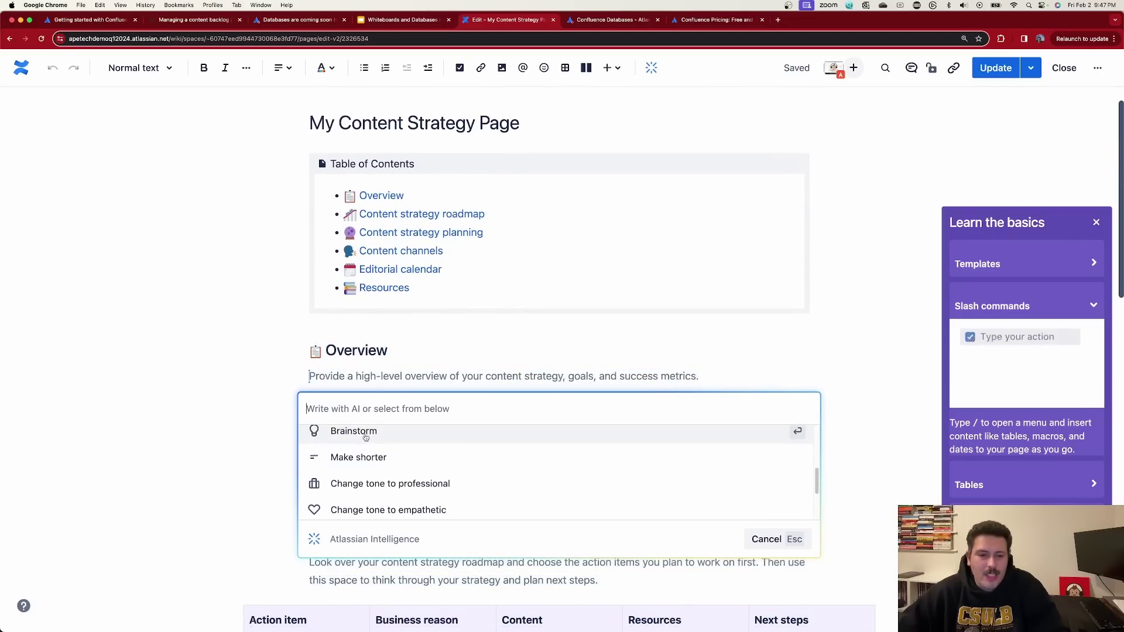
pyautogui.scroll(-2, 404, 457)
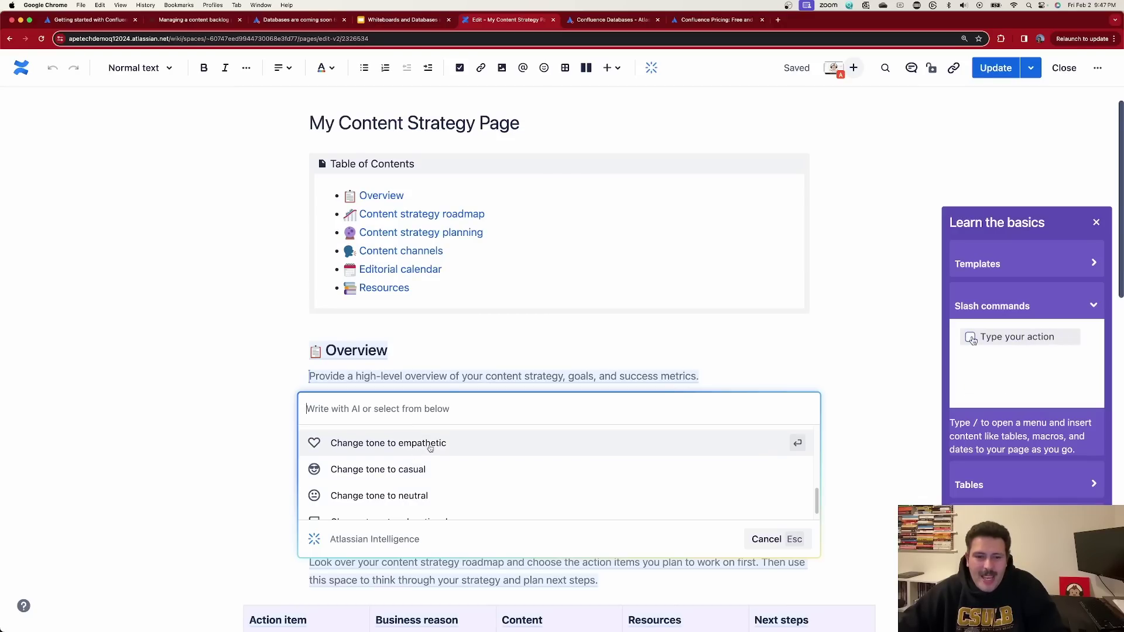
pyautogui.scroll(-1, 435, 486)
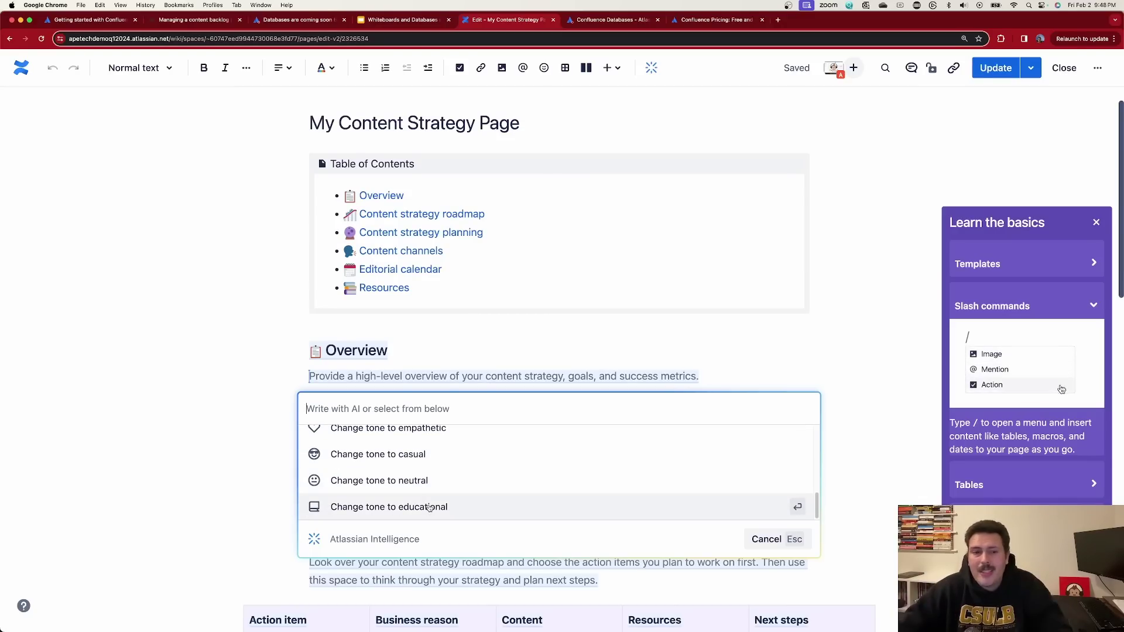
pyautogui.scroll(1, 429, 509)
pyautogui.scroll(5, 430, 508)
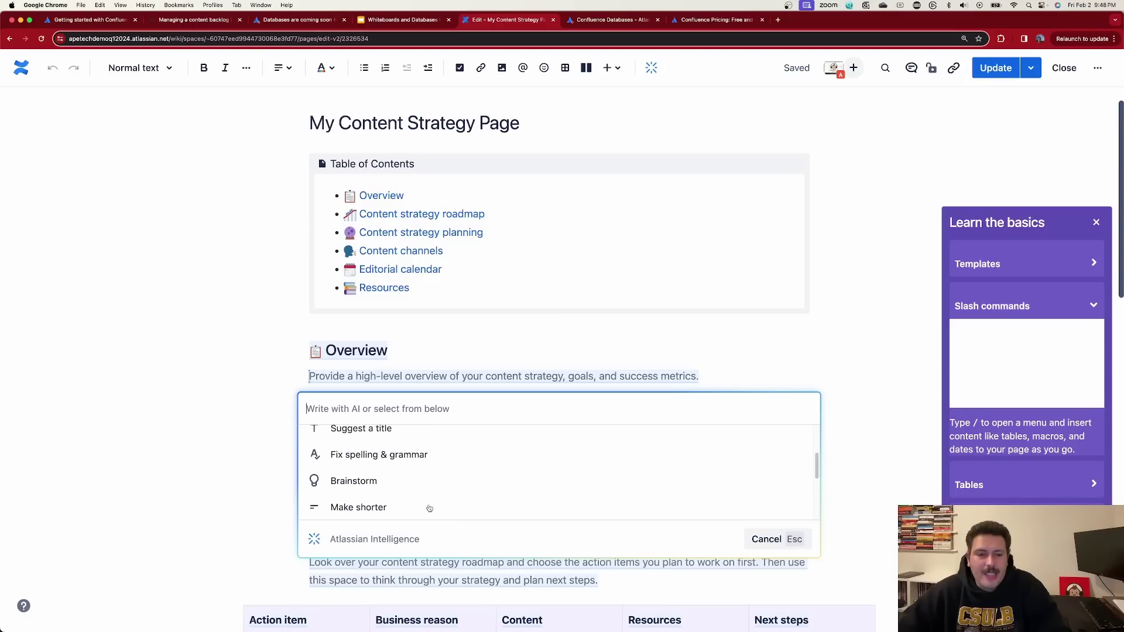
pyautogui.scroll(1, 430, 508)
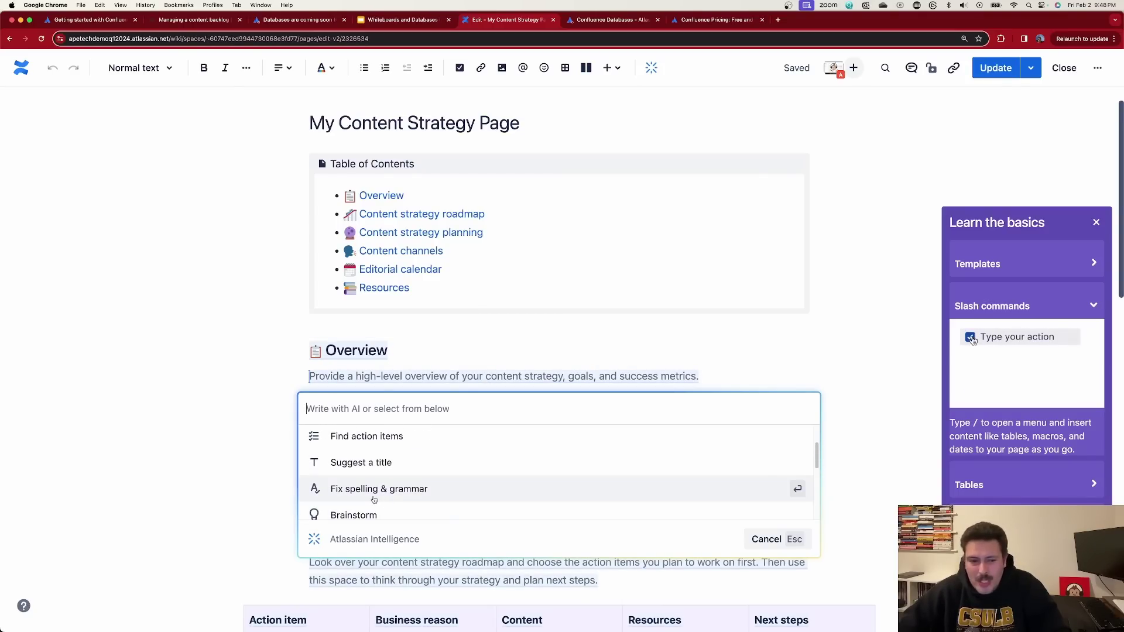
pyautogui.scroll(1, 398, 449)
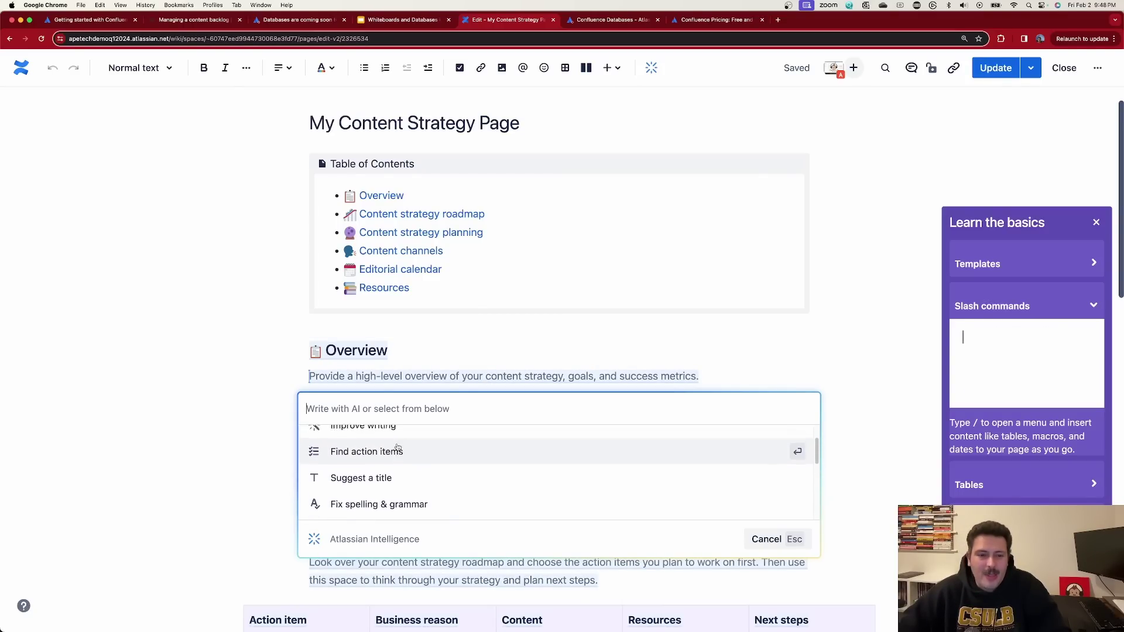
pyautogui.scroll(1, 397, 449)
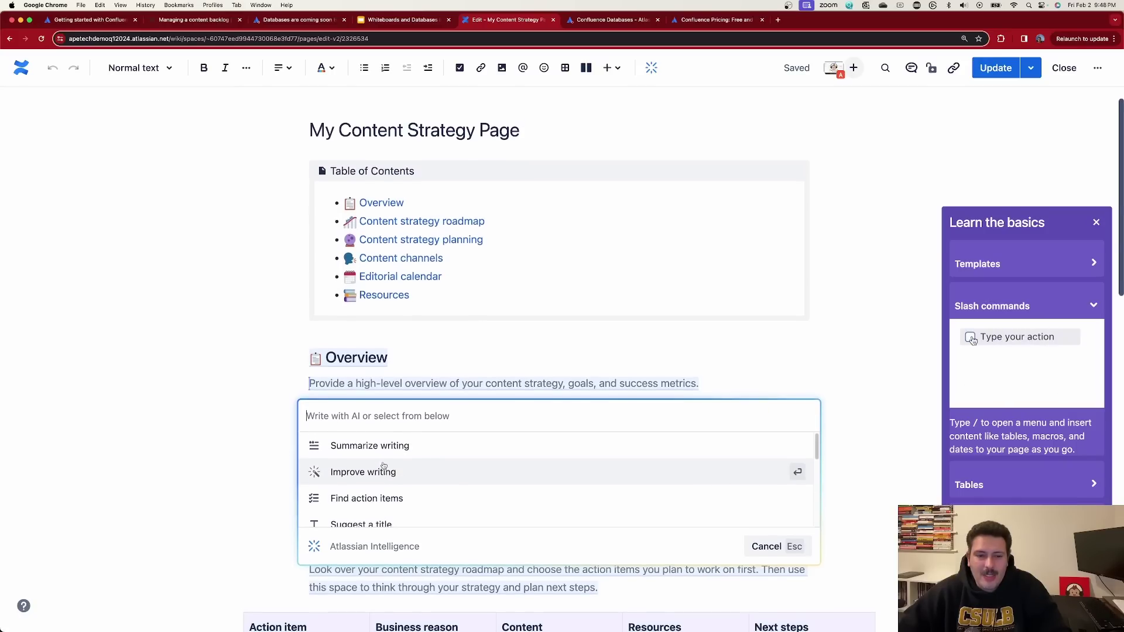
pyautogui.scroll(1, 383, 465)
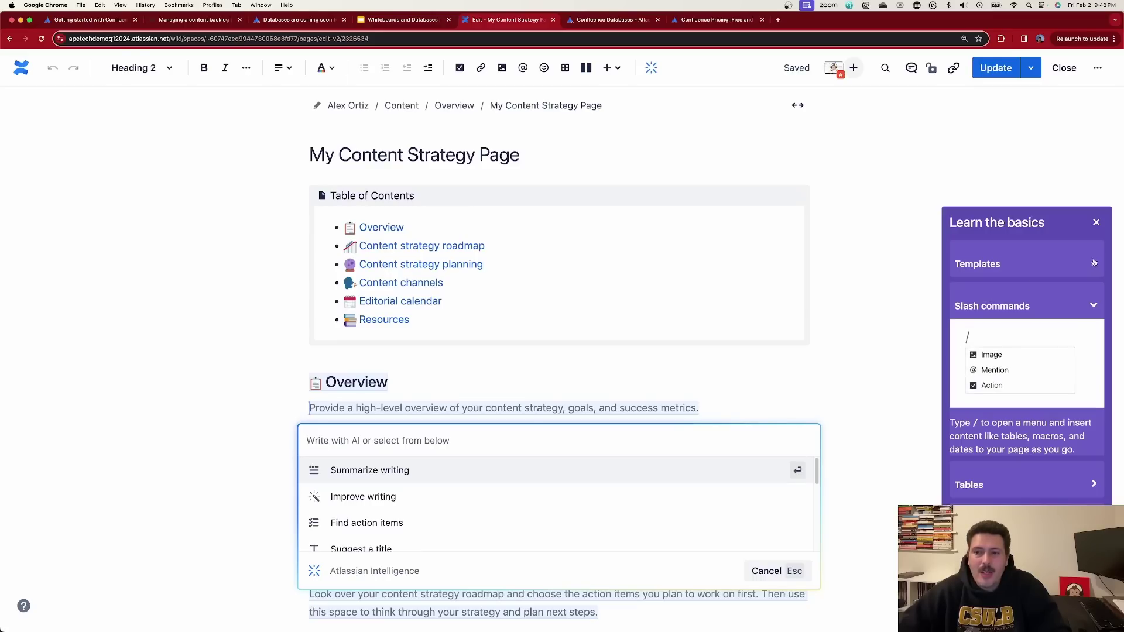
# Step: Dismiss the Learn the basics guide and close the page editor
pyautogui.click(1097, 223)
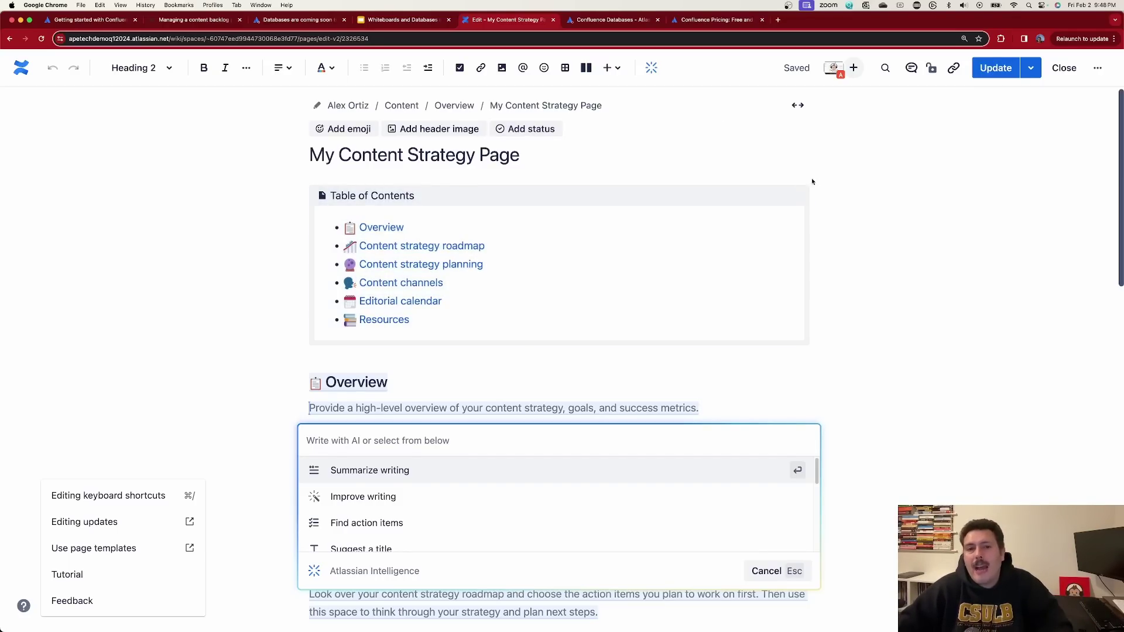
pyautogui.click(1074, 70)
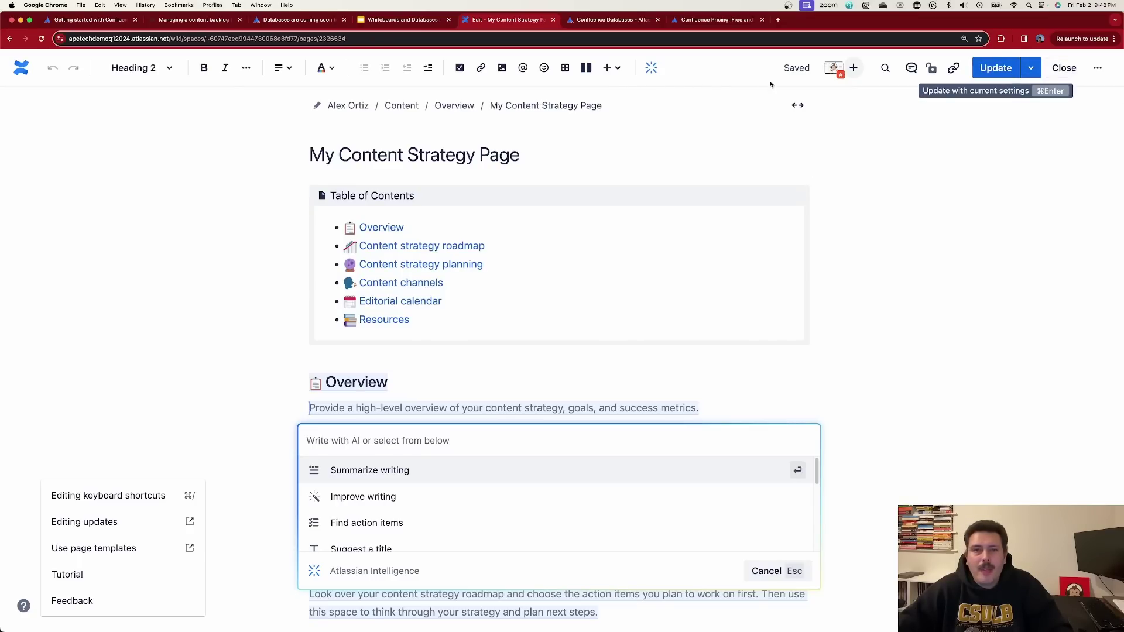
# Step: View the template library, and go through the home page to the personal space's overview
pyautogui.click(391, 67)
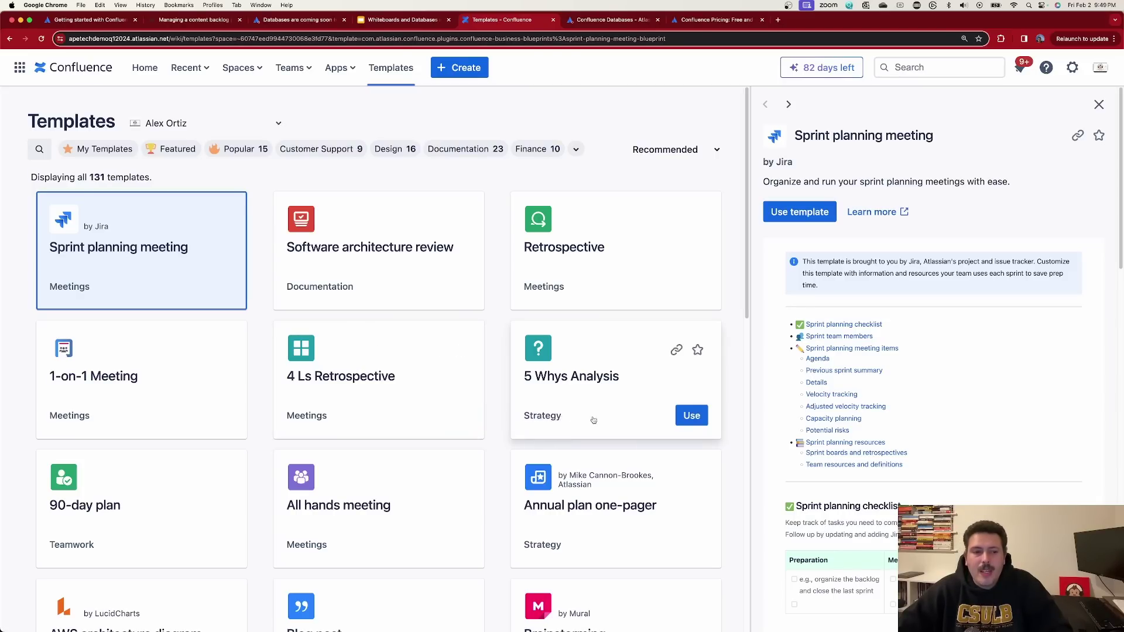
pyautogui.press('Escape')
pyautogui.click(144, 67)
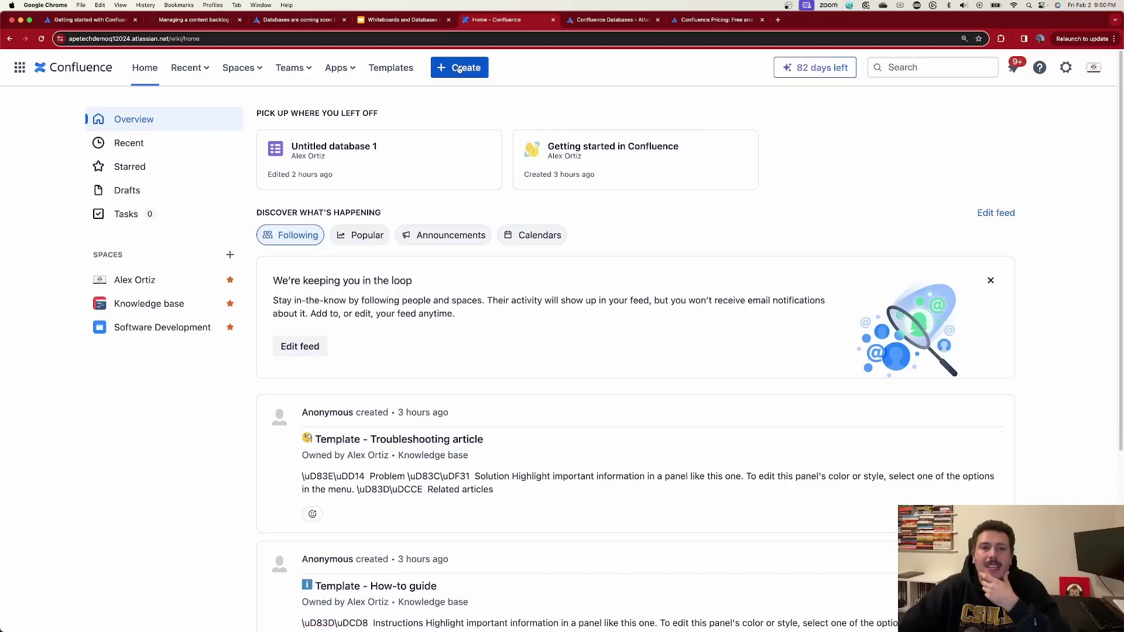
pyautogui.click(156, 281)
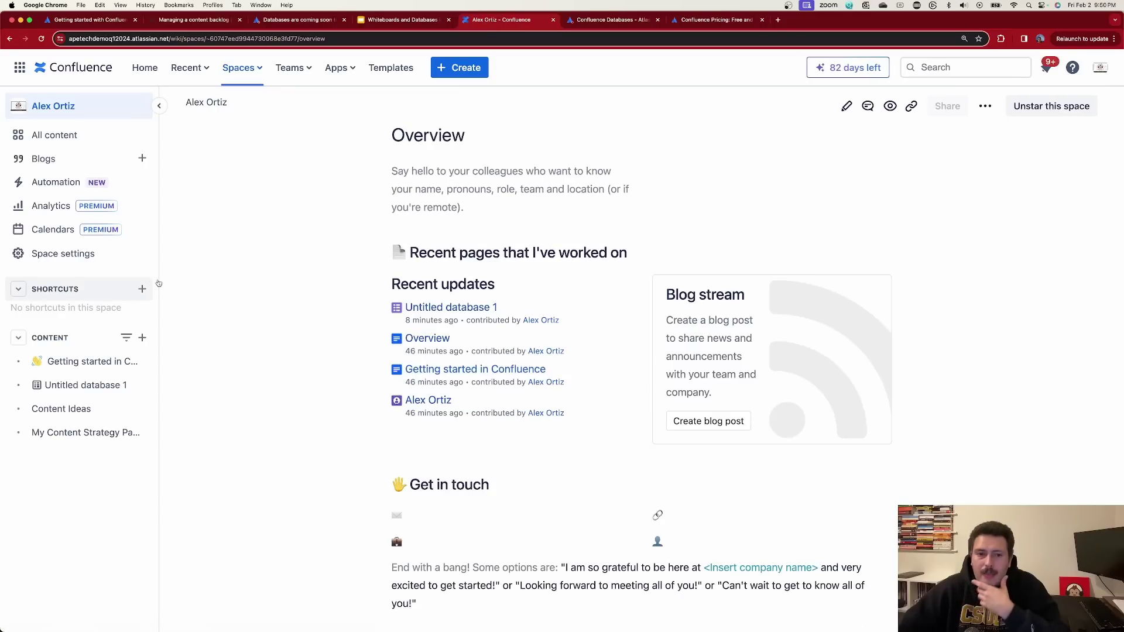
# Step: Create a new page in the personal space from the Retrospective template
pyautogui.click(450, 70)
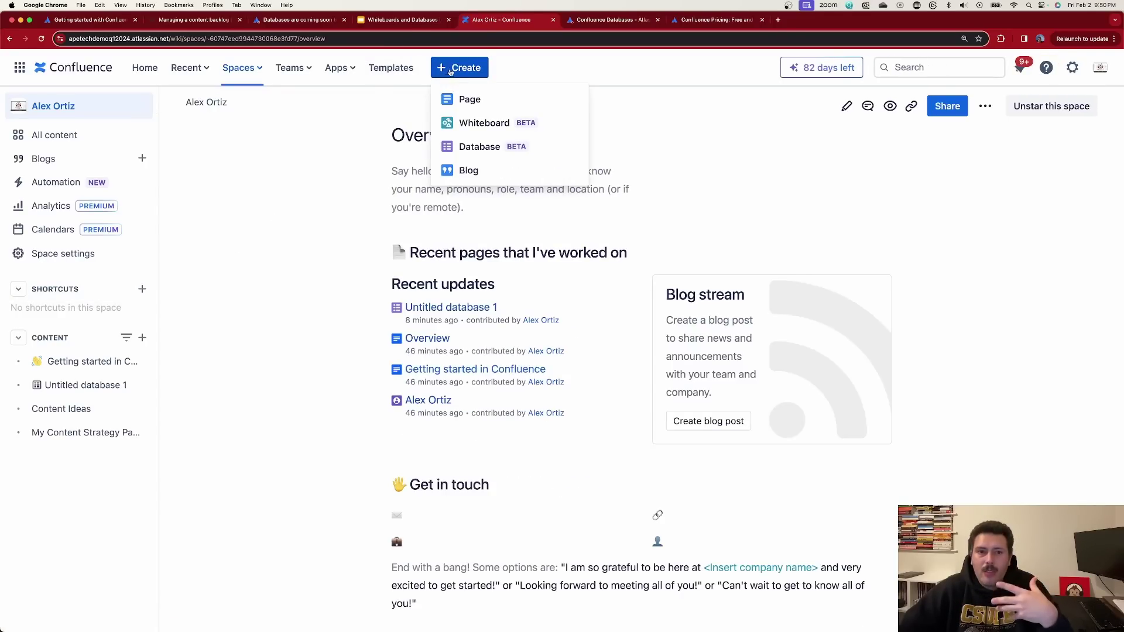
pyautogui.click(473, 100)
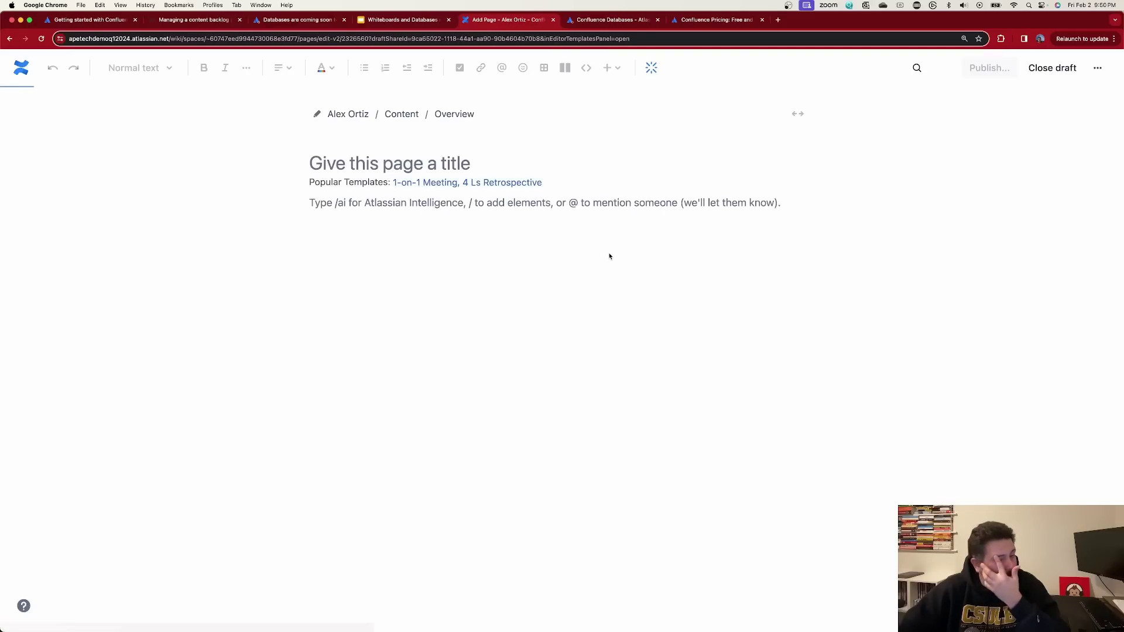
pyautogui.click(990, 177)
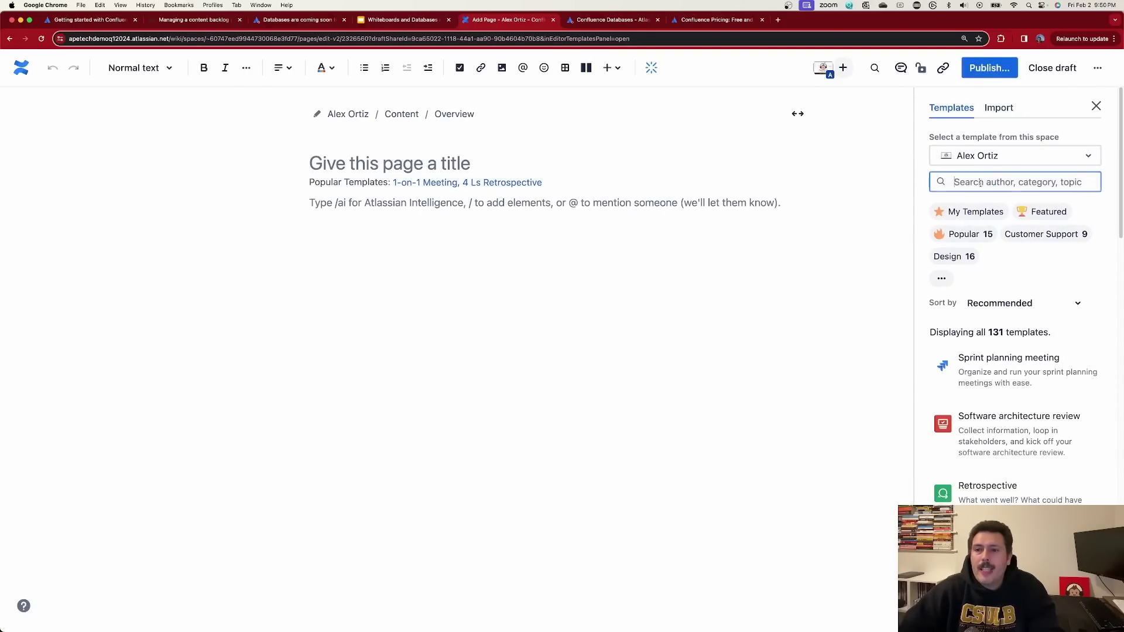
pyautogui.write('re')
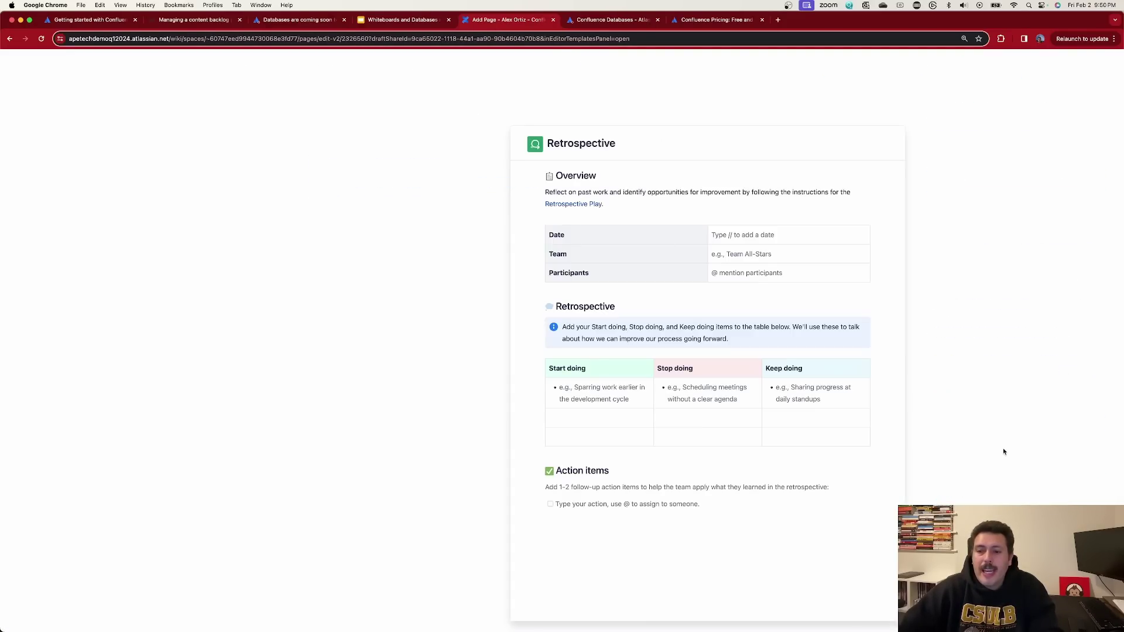
pyautogui.click(1003, 448)
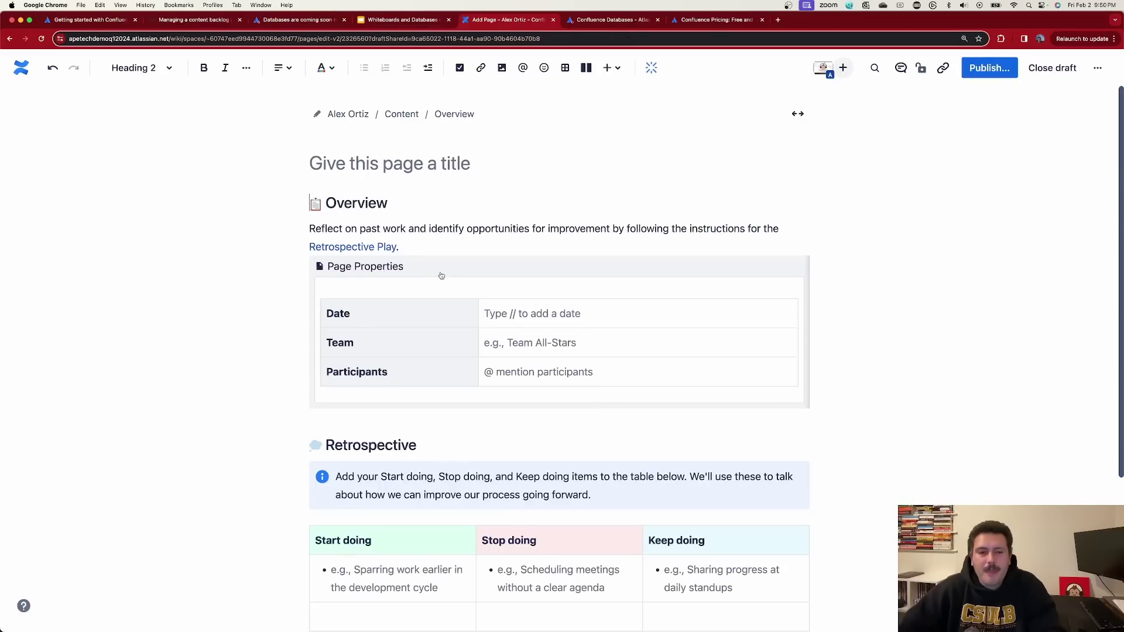
# Step: Look over the retrospective draft's title, page properties, start/stop/keep doing table and action items section
pyautogui.scroll(-3, 442, 276)
pyautogui.scroll(-1, 443, 275)
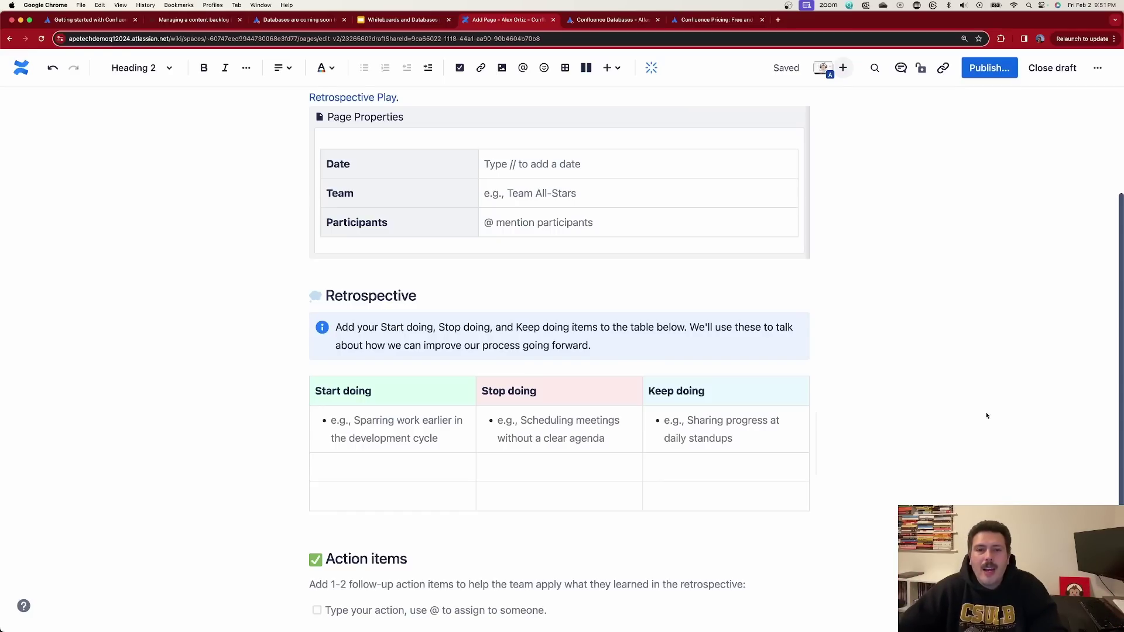
pyautogui.scroll(5, 595, 388)
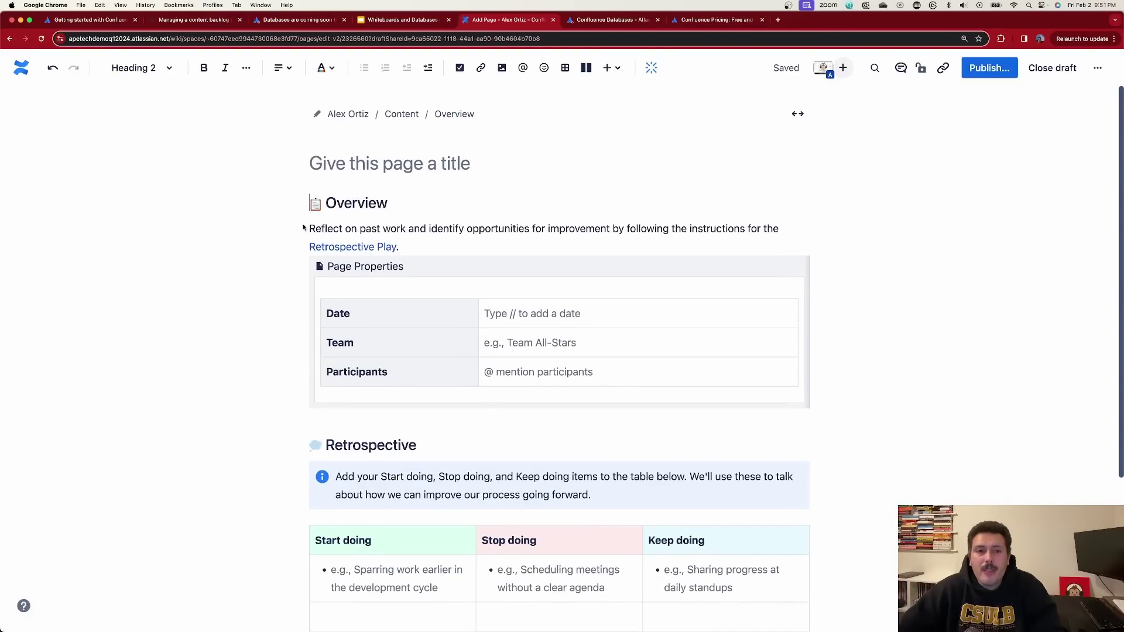
pyautogui.click(410, 165)
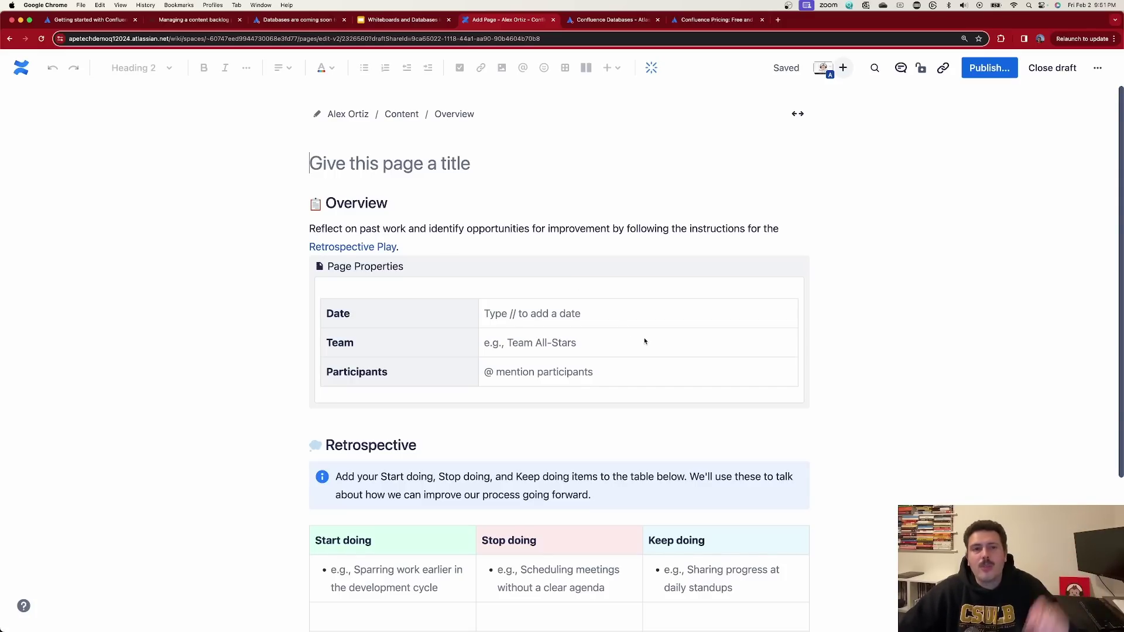
pyautogui.scroll(-2, 647, 363)
pyautogui.scroll(-3, 650, 388)
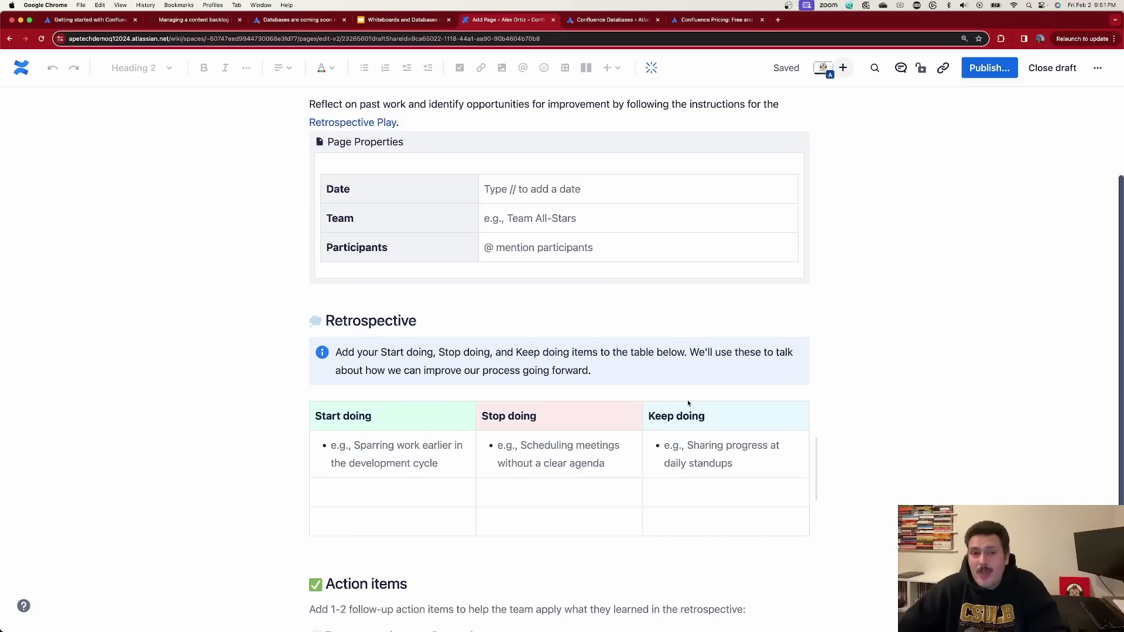
pyautogui.scroll(3, 628, 347)
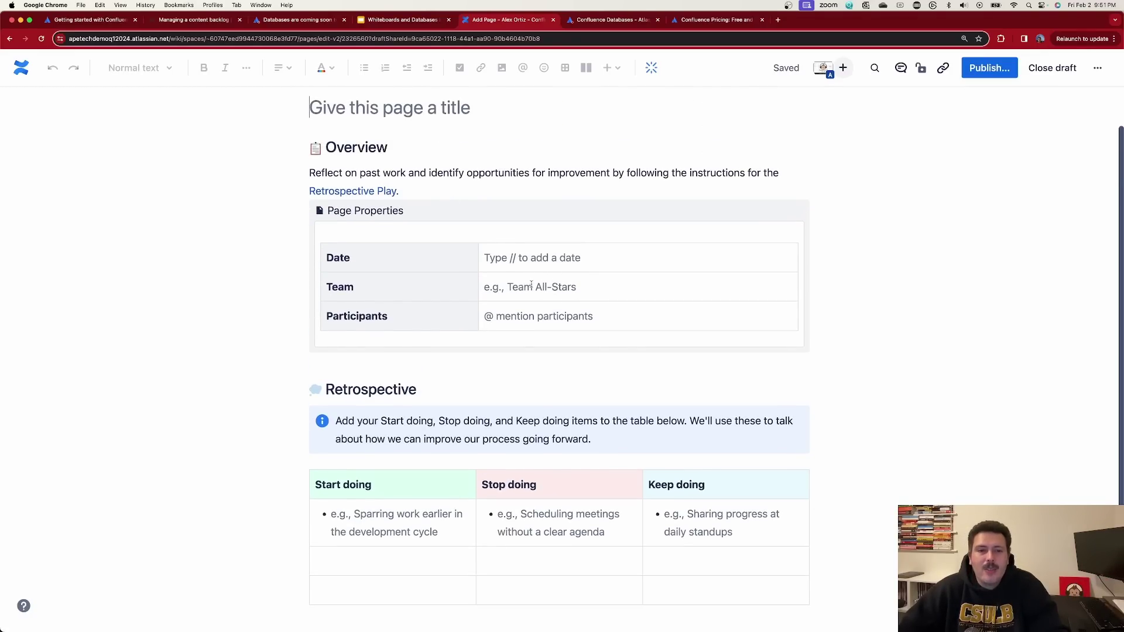
pyautogui.scroll(-3, 538, 301)
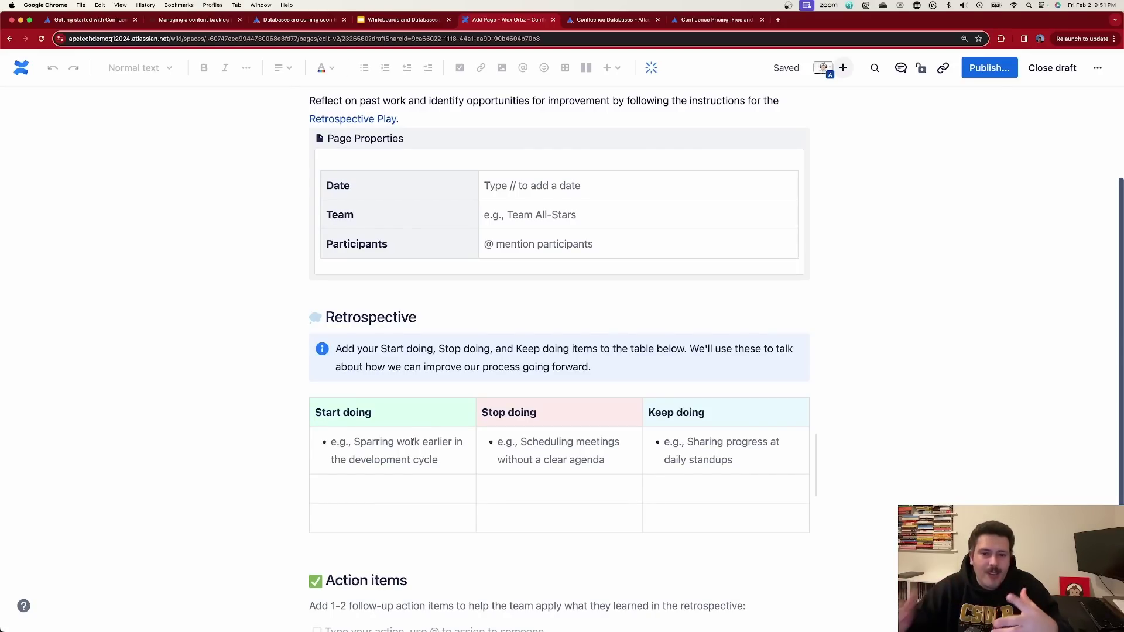
# Step: Enter "Attend more ACE Events" as the first bullet under Start doing in the retrospective table
pyautogui.click(368, 443)
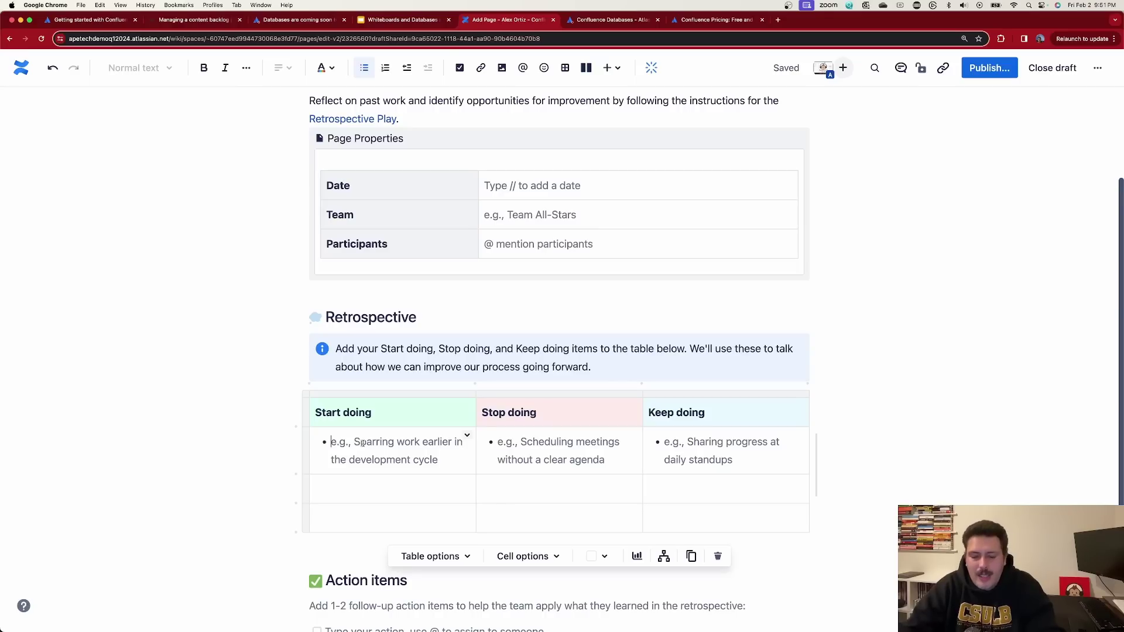
pyautogui.write('Attend more ')
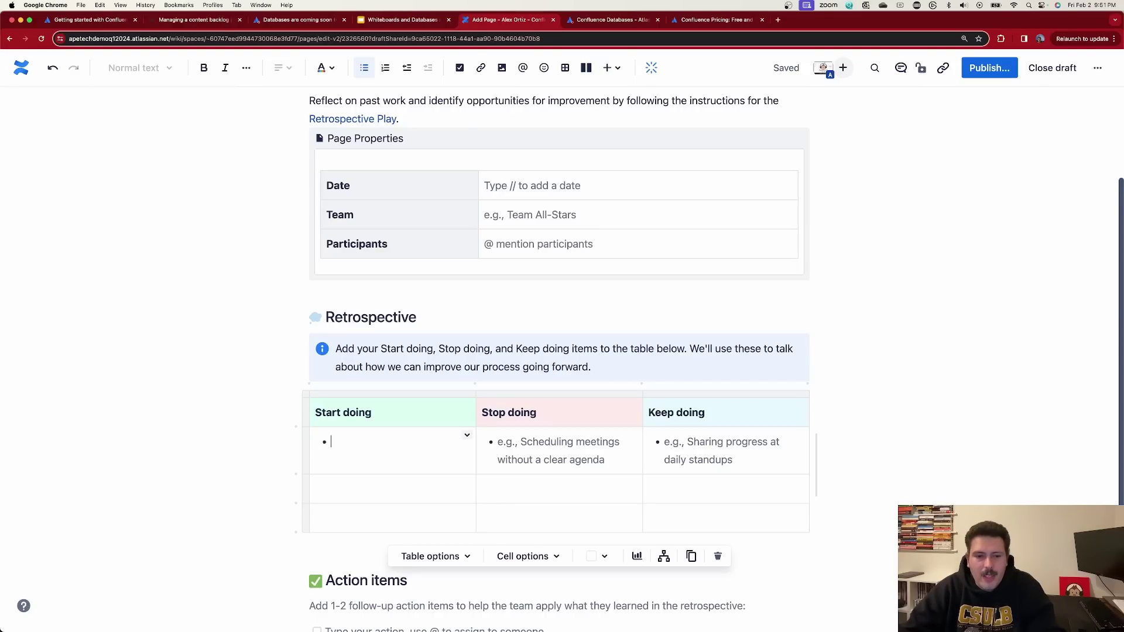
pyautogui.write('ACE Events')
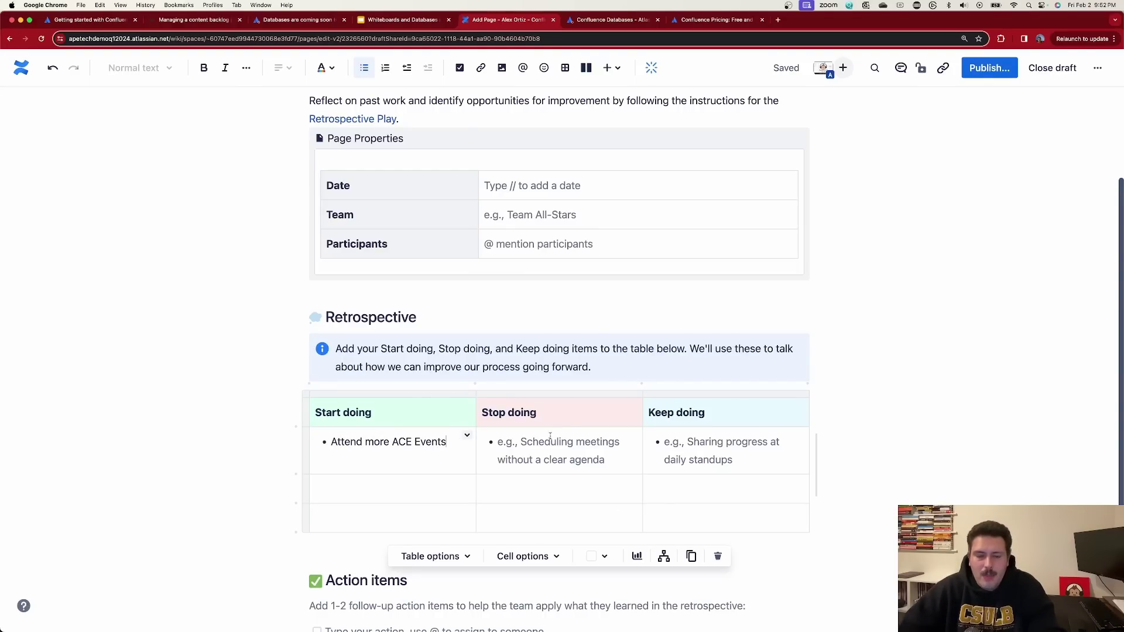
# Step: Enter "Schedule these at night" as the first bullet under Stop doing
pyautogui.press('Tab')
pyautogui.write('Schedule')
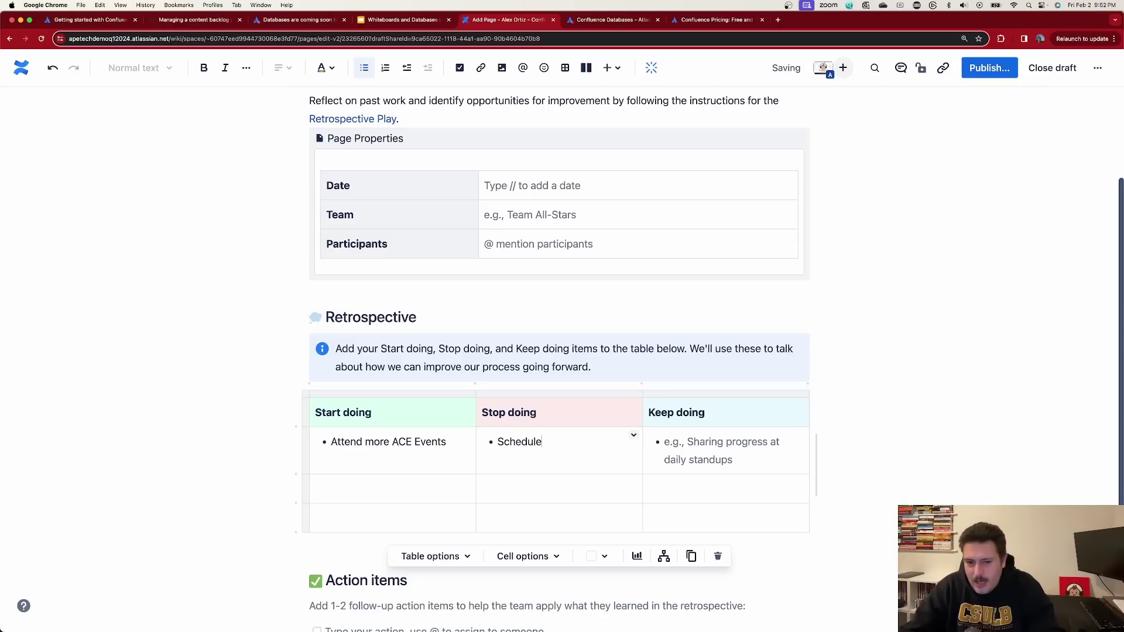
pyautogui.write('s')
pyautogui.press('BackSpace')
pyautogui.press('BackSpace')
pyautogui.write('thes')
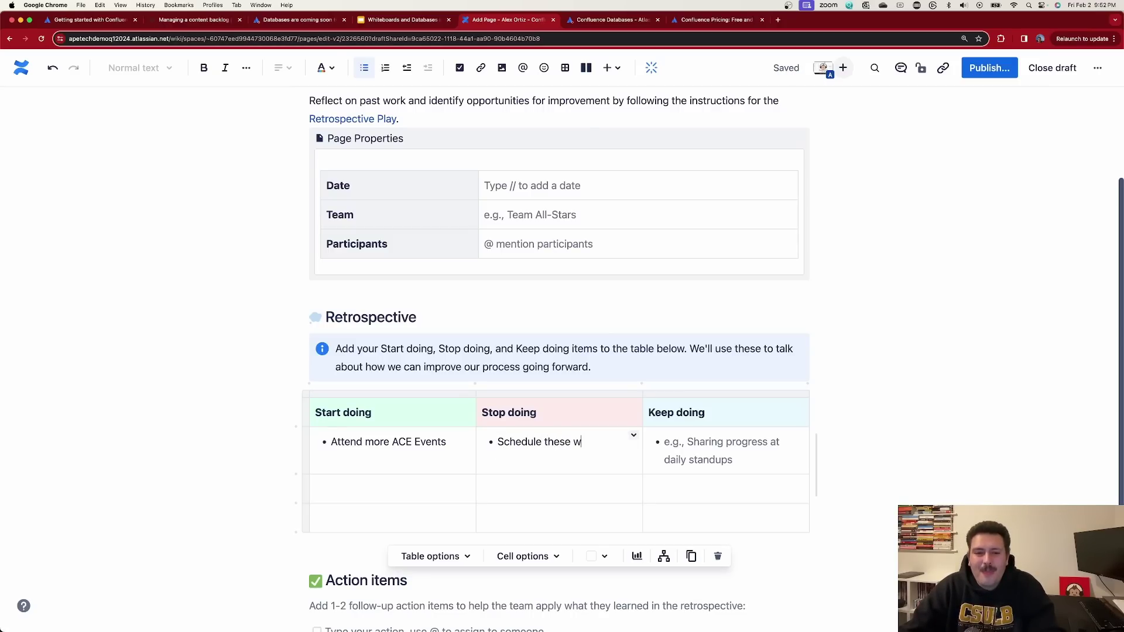
pyautogui.write('e at night')
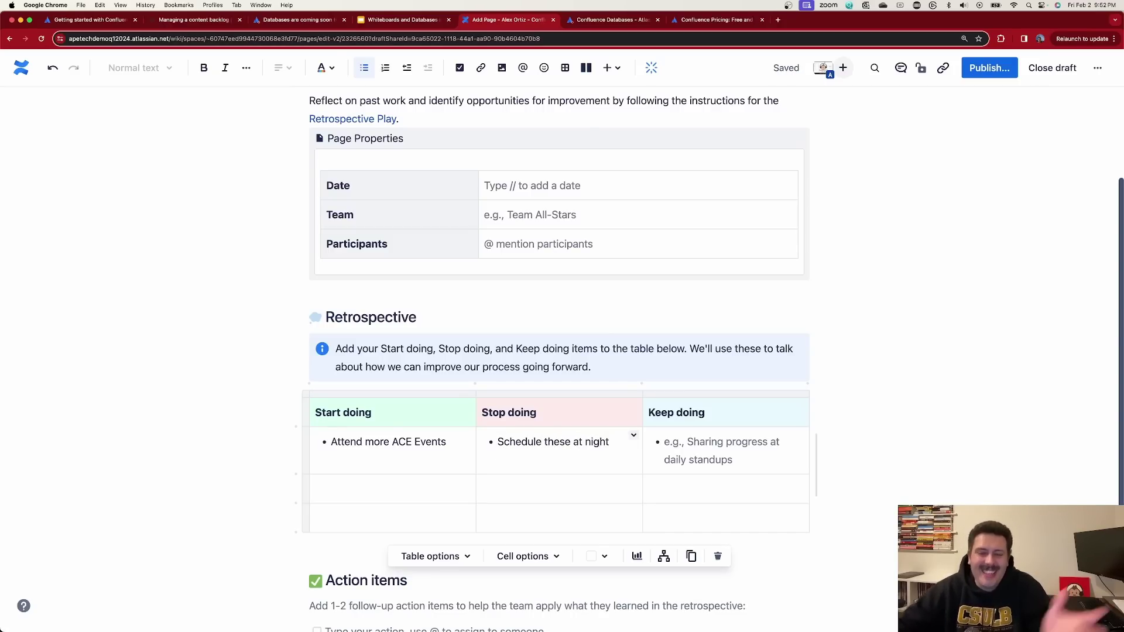
# Step: Enter "Network with more members of Atlassian community" as the first bullet under Keep doing
pyautogui.click(754, 444)
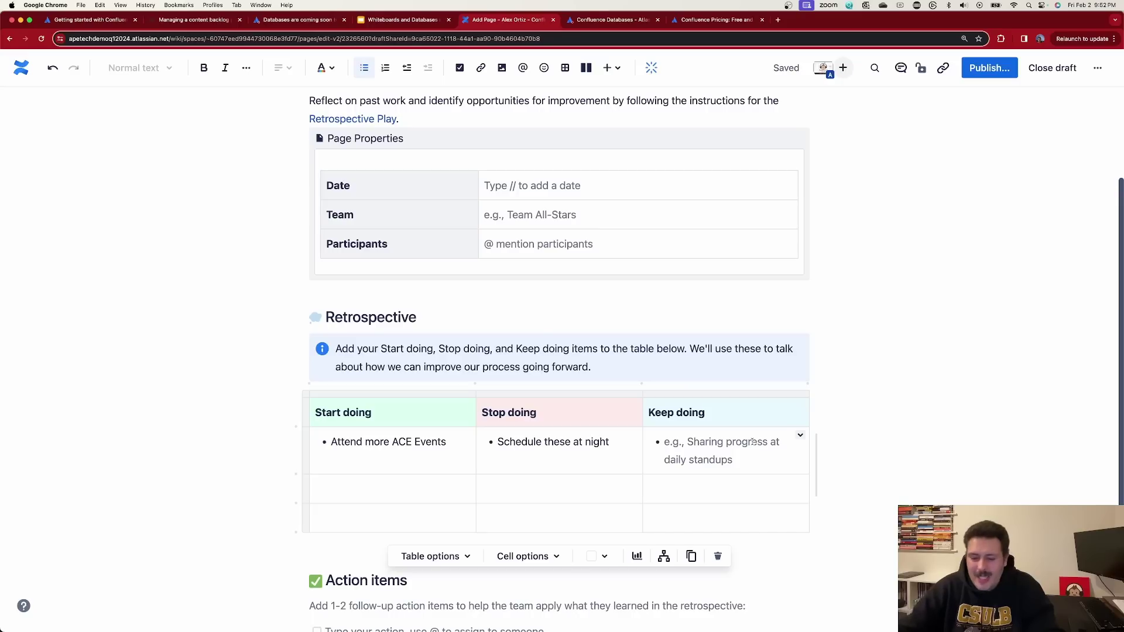
pyautogui.write('N')
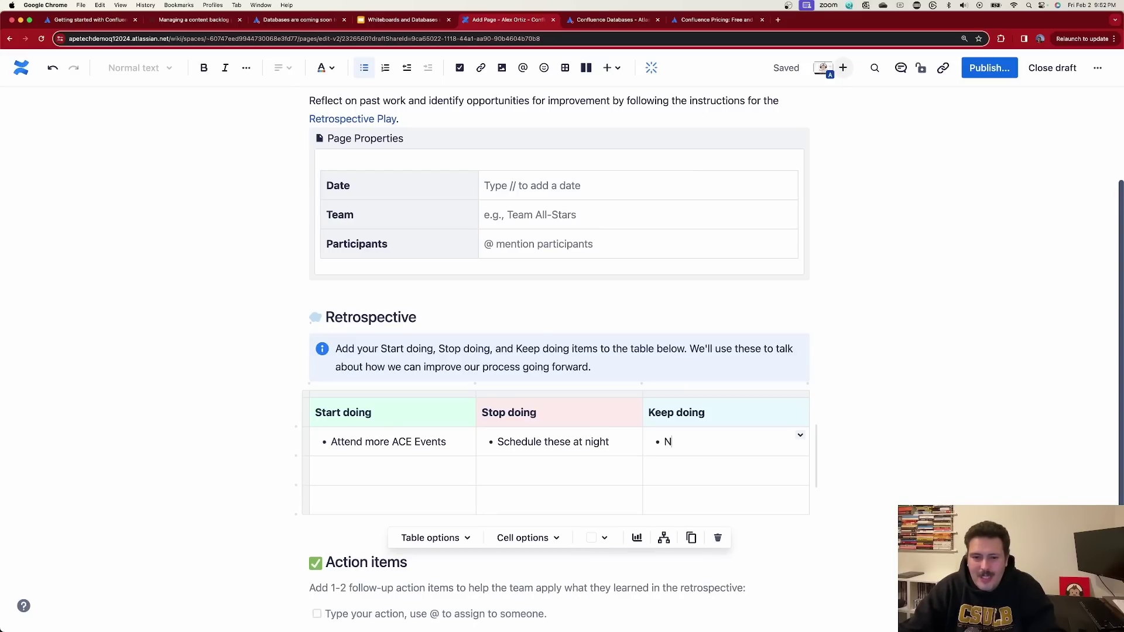
pyautogui.write('etwork')
pyautogui.press('BackSpace')
pyautogui.write('ork wit')
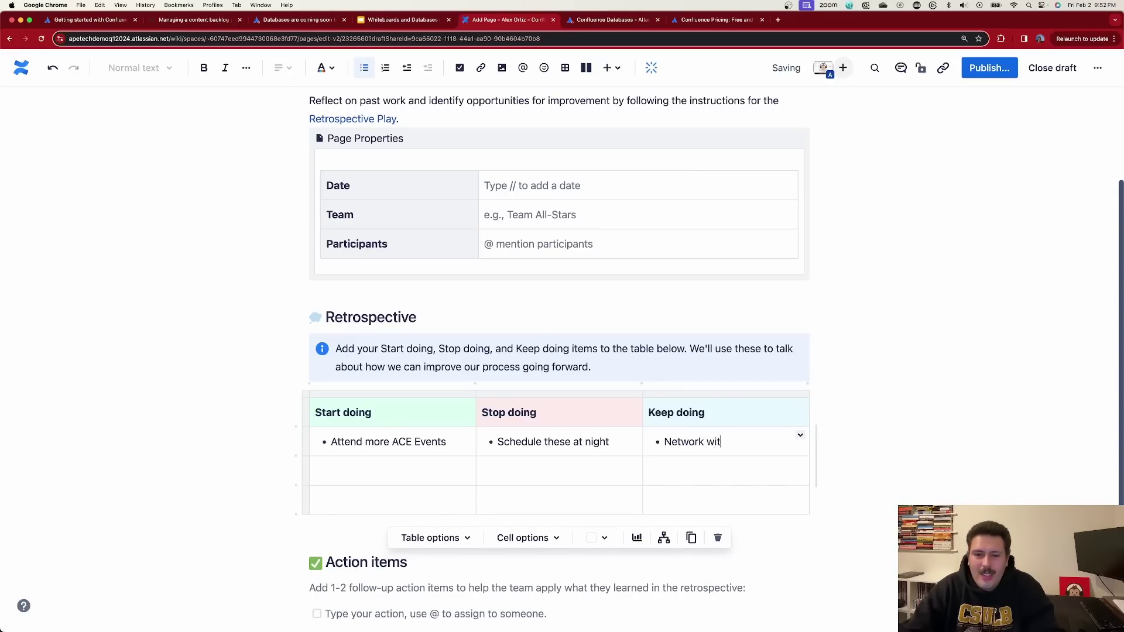
pyautogui.write('h more membe')
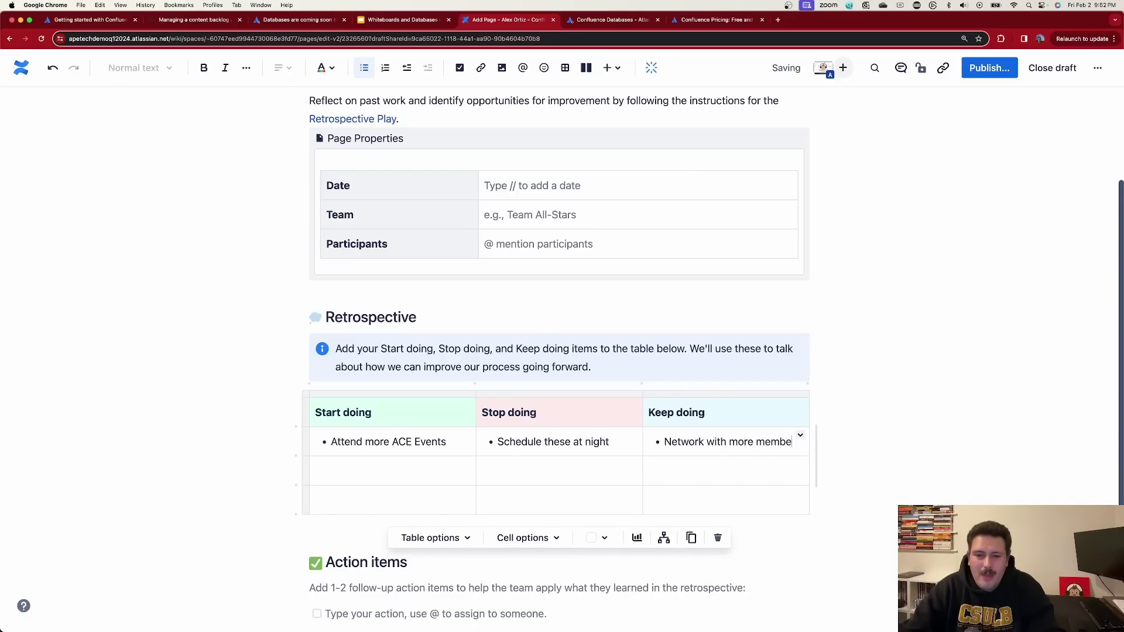
pyautogui.write('rs of Atlassian com')
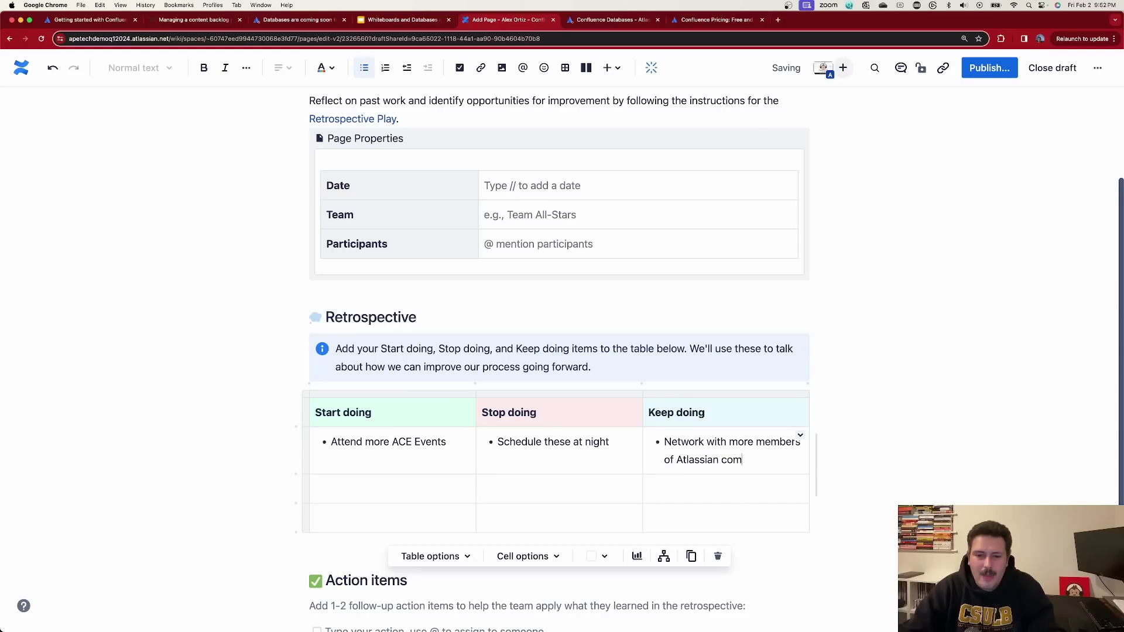
pyautogui.write('munity')
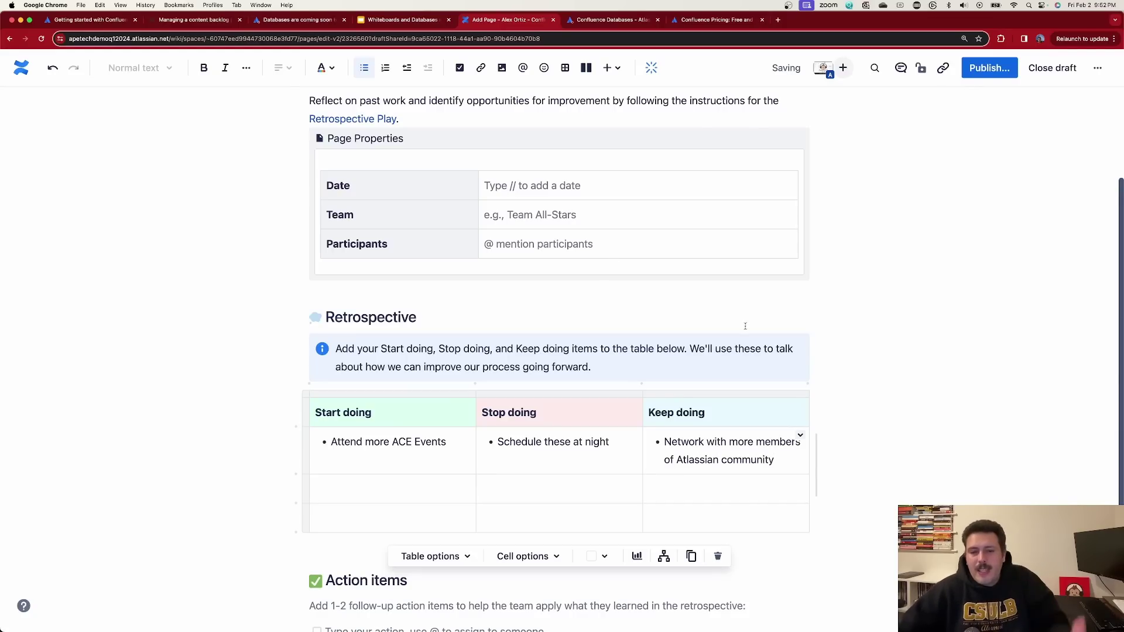
pyautogui.click(898, 350)
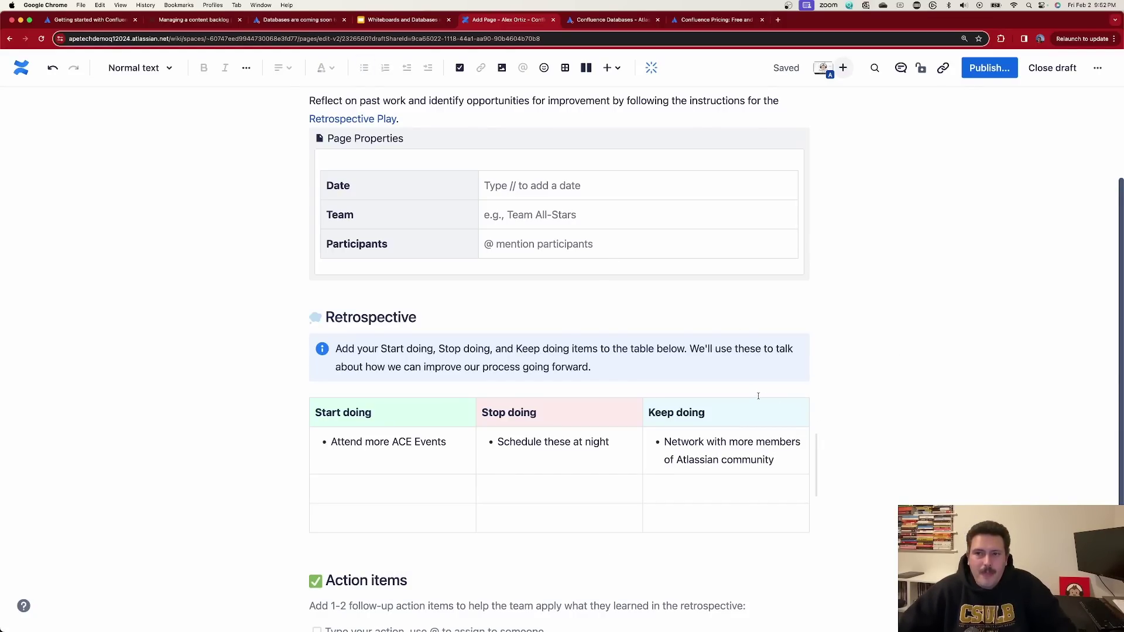
# Step: Begin a teammate mention in the empty task under Action items
pyautogui.scroll(-3, 760, 394)
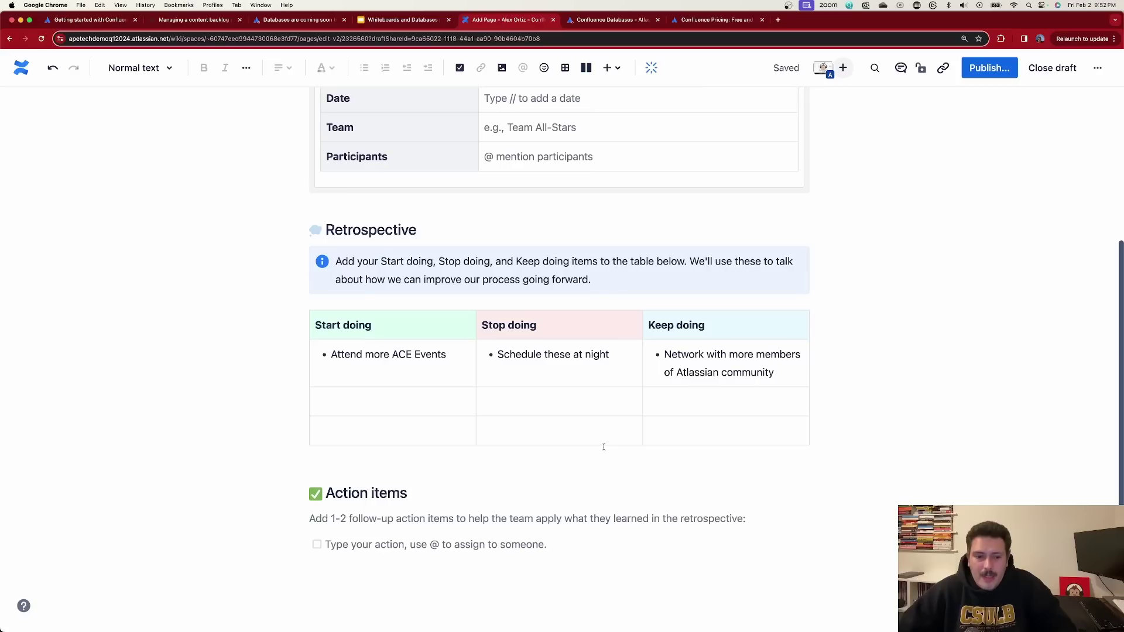
pyautogui.click(364, 544)
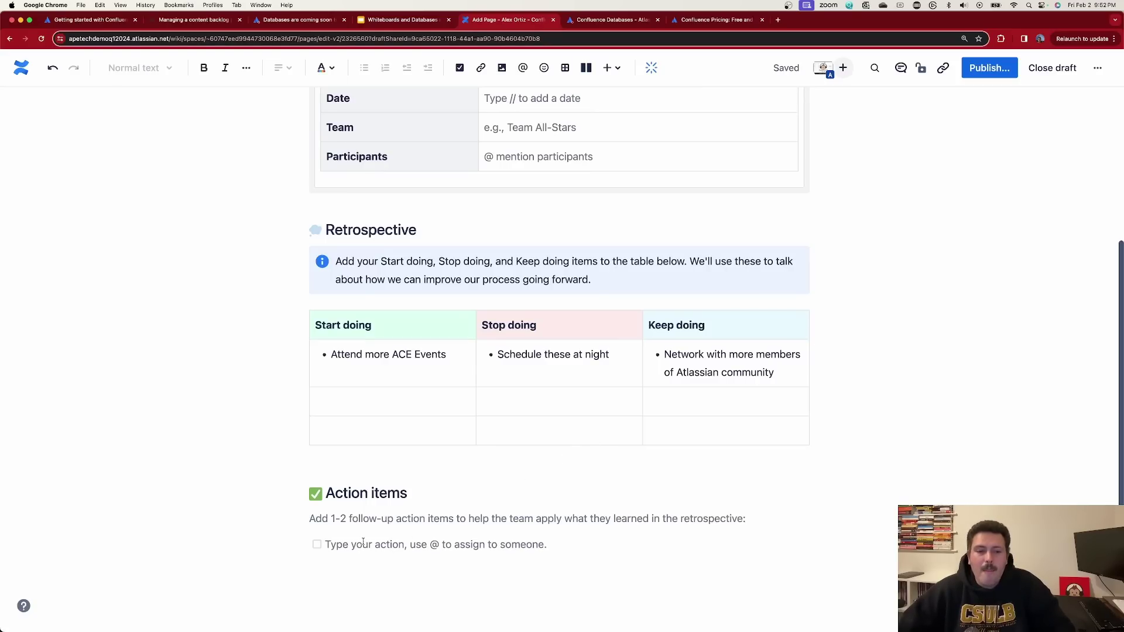
pyautogui.write('@')
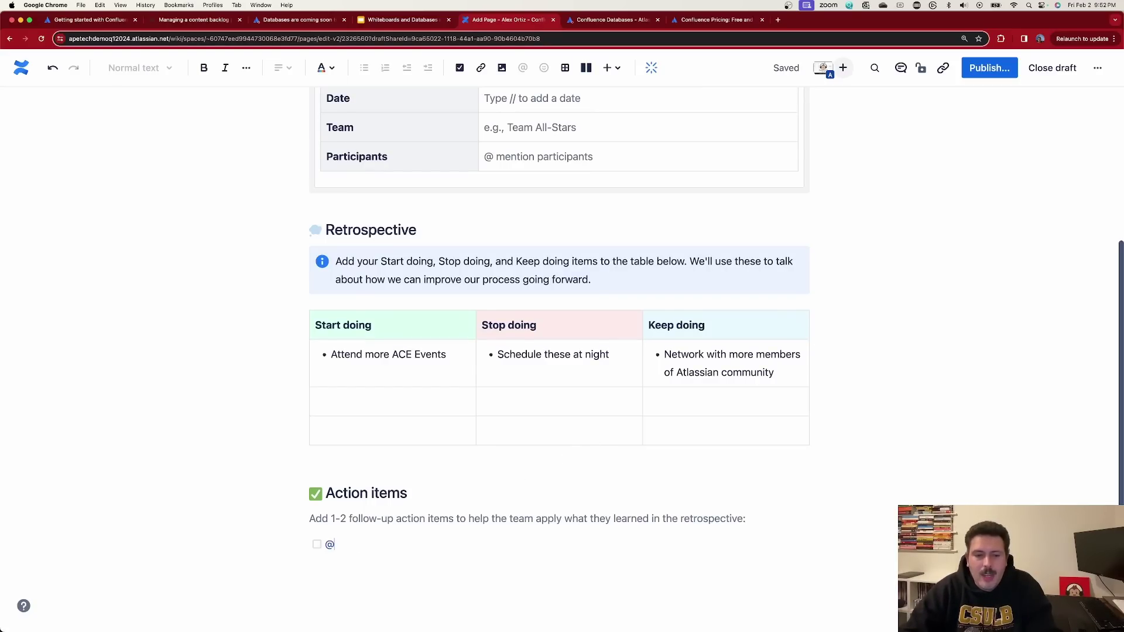
pyautogui.write('kin')
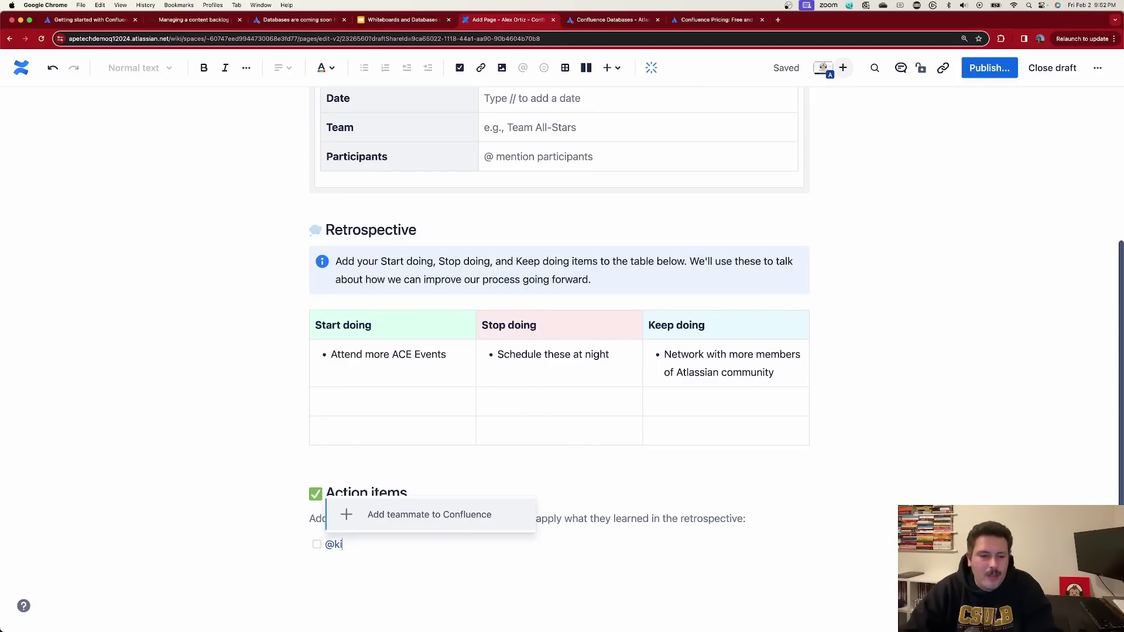
pyautogui.press('BackSpace')
pyautogui.press('BackSpace')
pyautogui.write('bo')
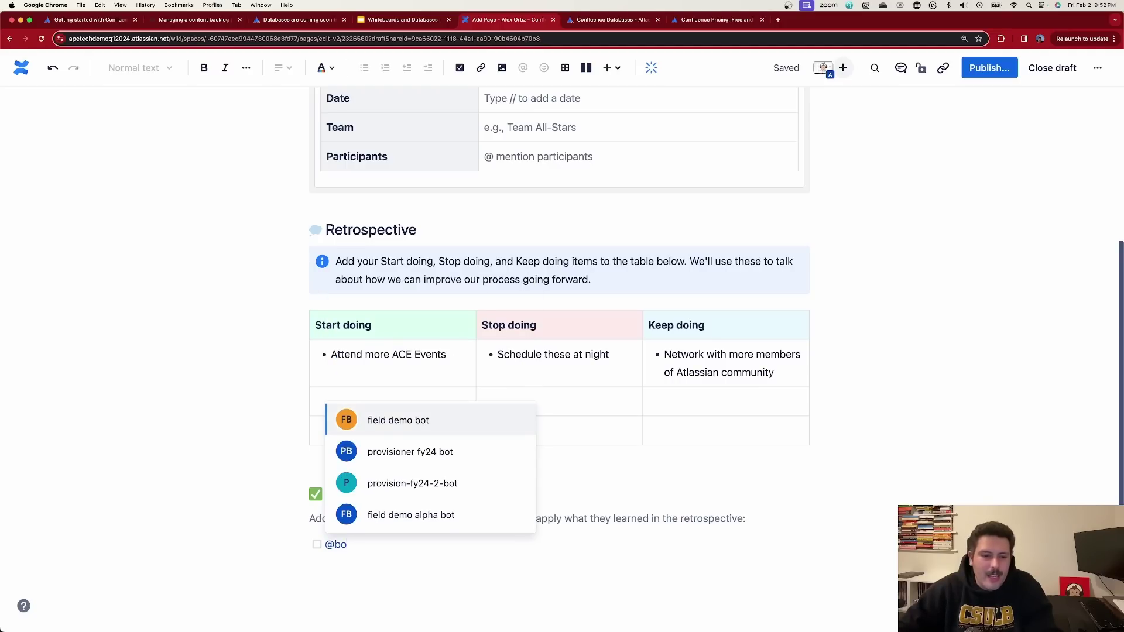
pyautogui.press('BackSpace')
pyautogui.press('BackSpace')
pyautogui.press('BackSpace')
pyautogui.write('@')
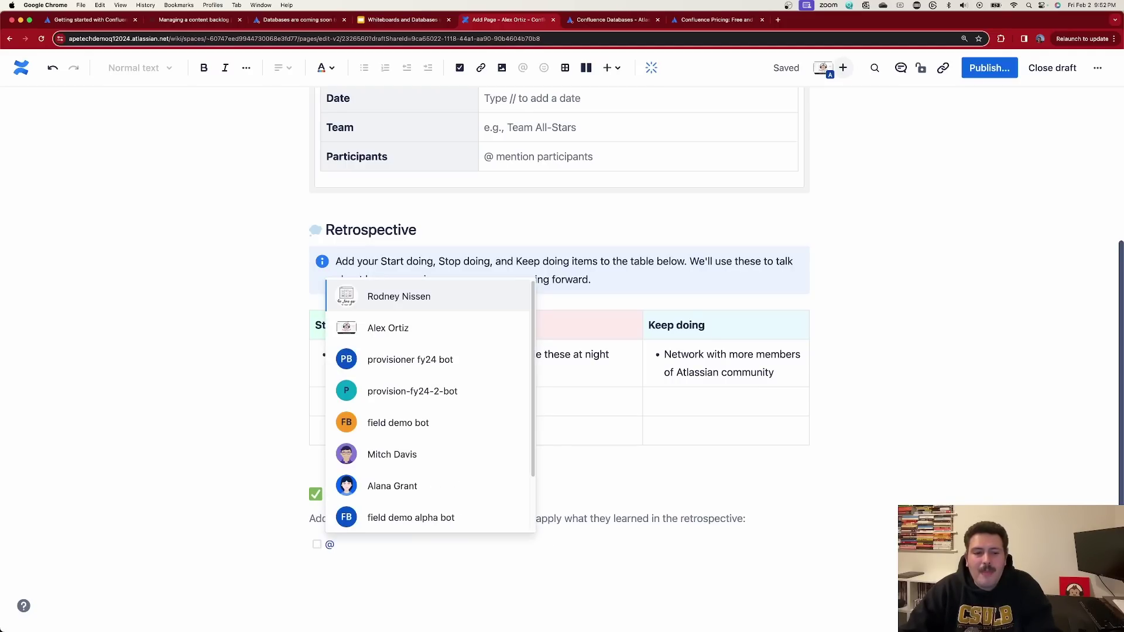
# Step: Mention a teammate whose name starts with "ro" in the action item, add "This is an action for you.", and try to publish the page
pyautogui.write('ro')
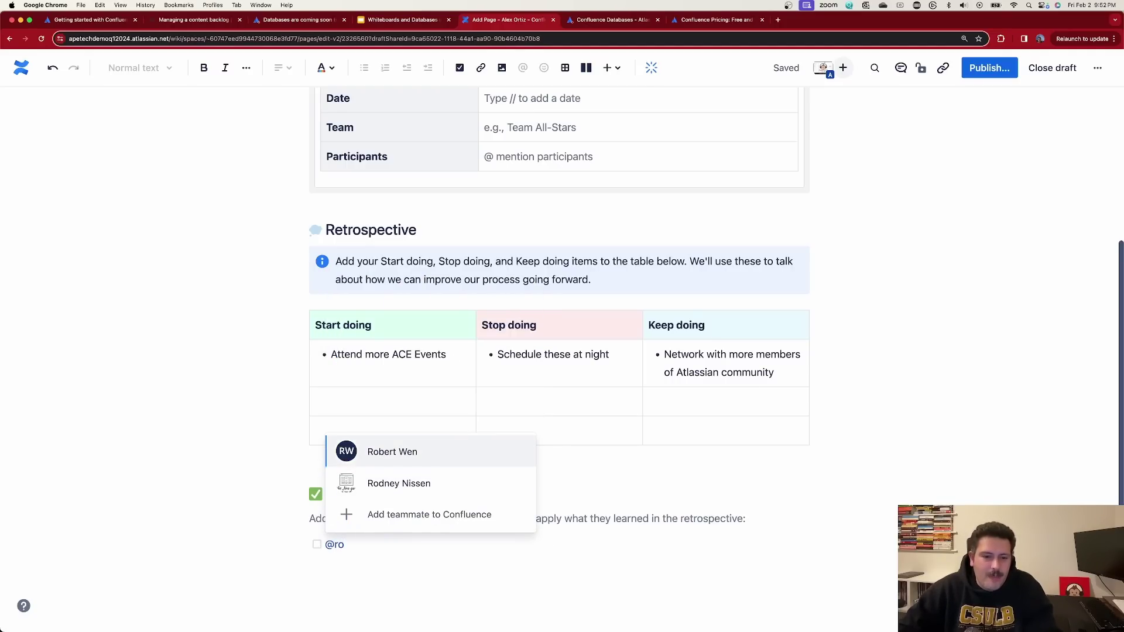
pyautogui.press('Return')
pyautogui.write('This i')
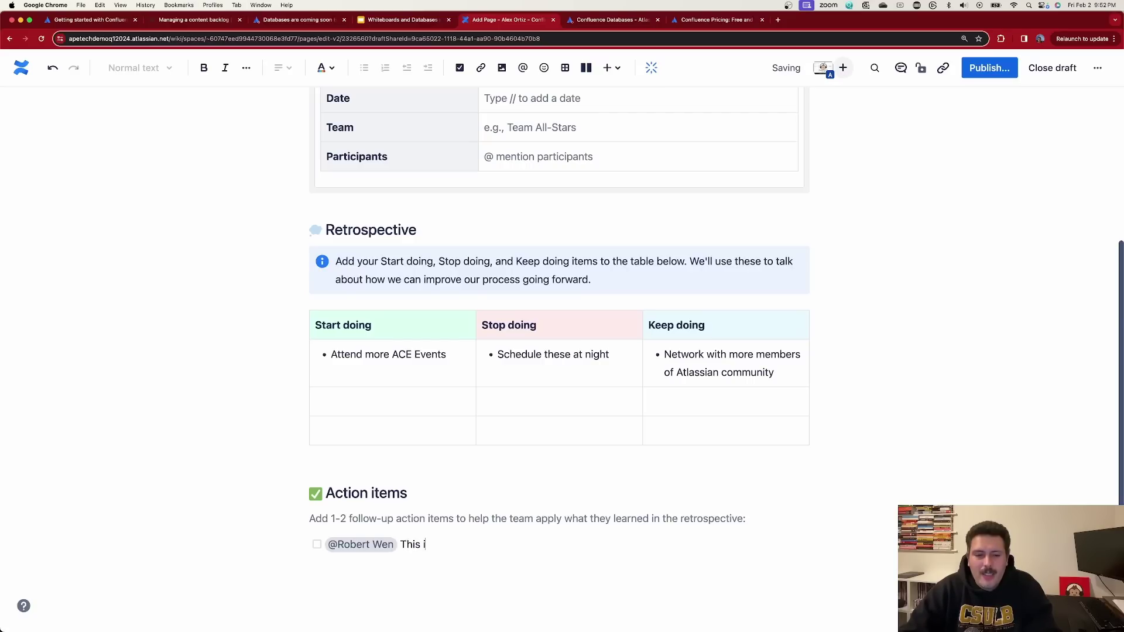
pyautogui.write('s an action for you')
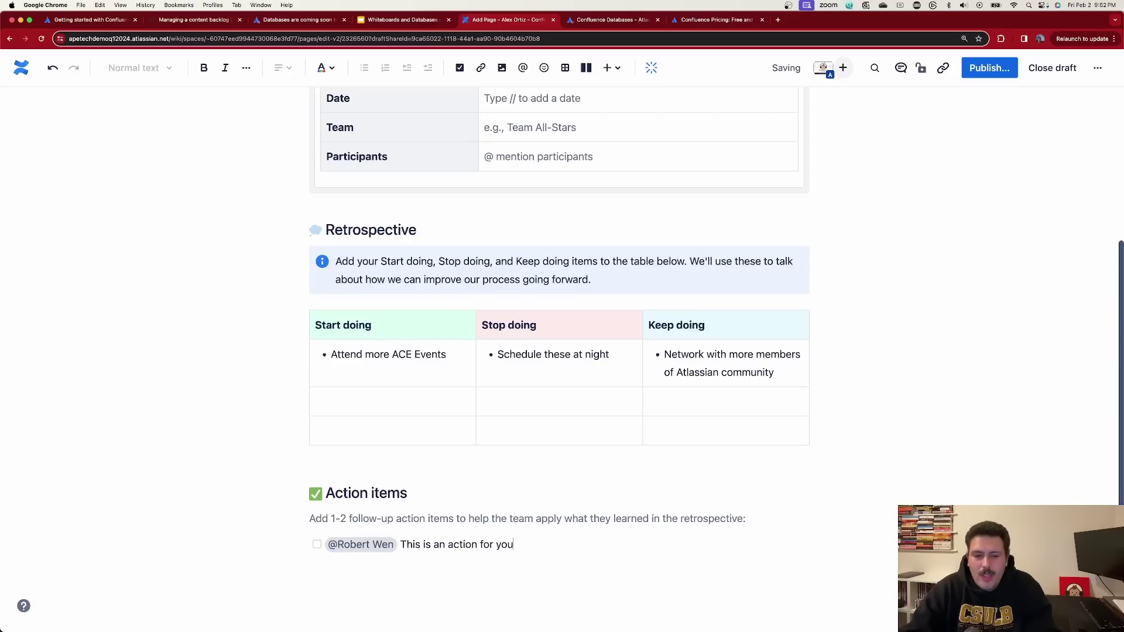
pyautogui.write('.')
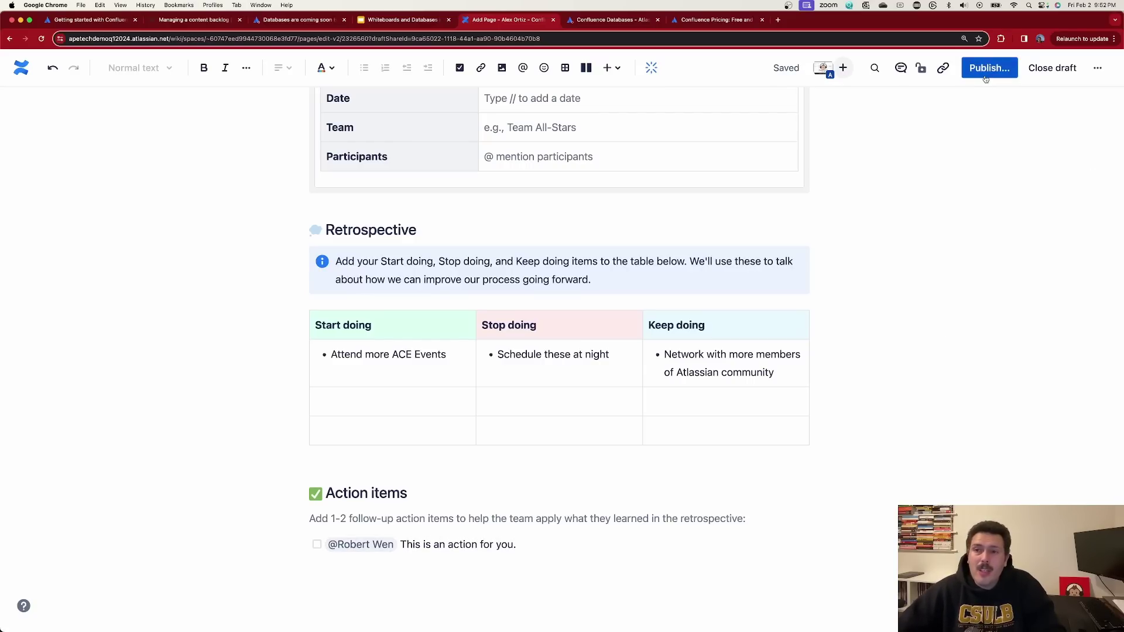
pyautogui.click(986, 75)
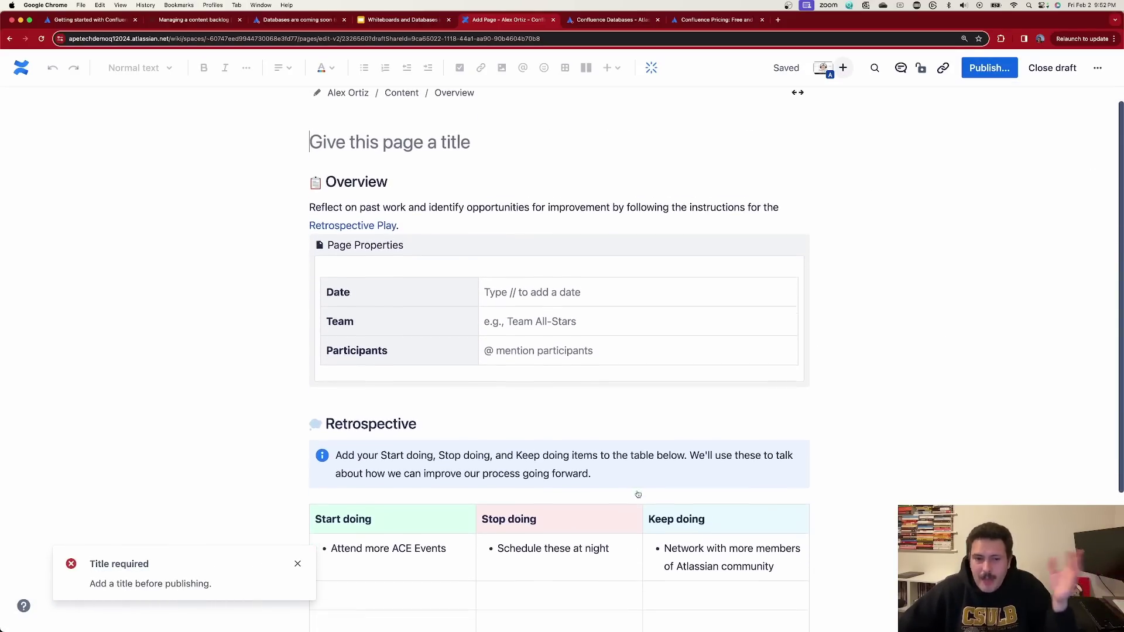
# Step: Title the retrospective page "Retro 1" and publish it in the personal space
pyautogui.scroll(-3, 629, 477)
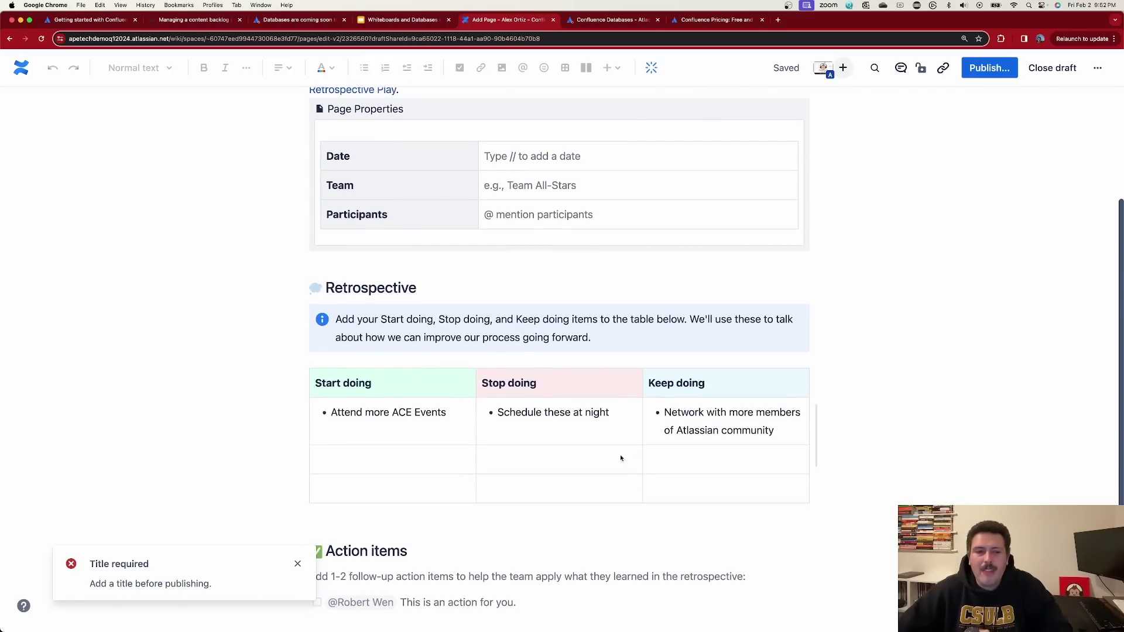
pyautogui.scroll(3, 459, 283)
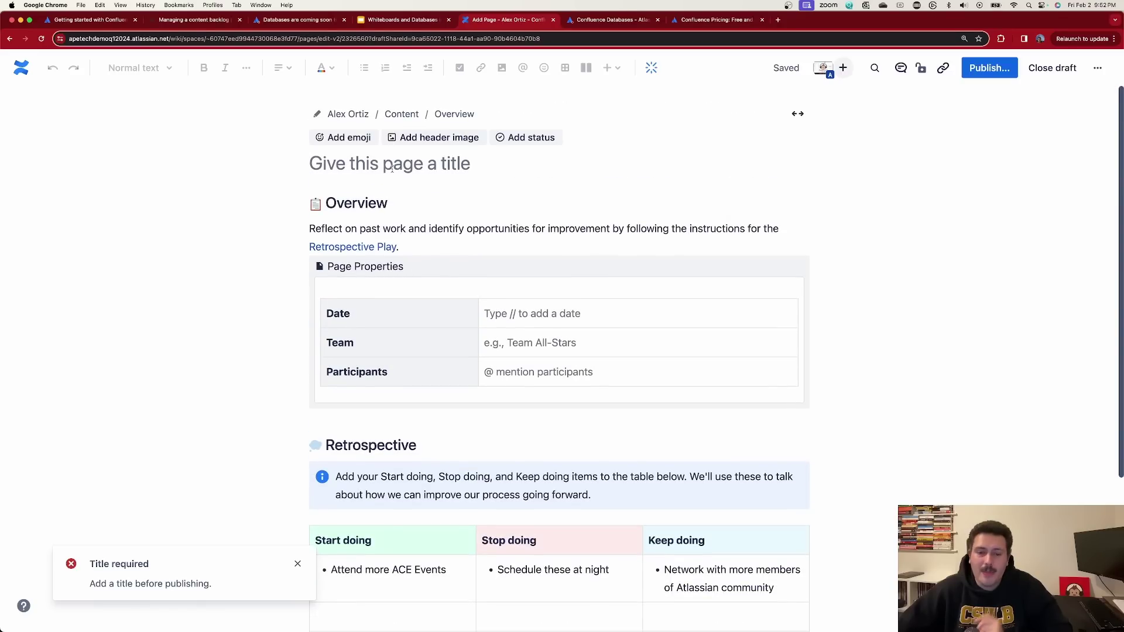
pyautogui.click(392, 168)
pyautogui.write('Retro 1')
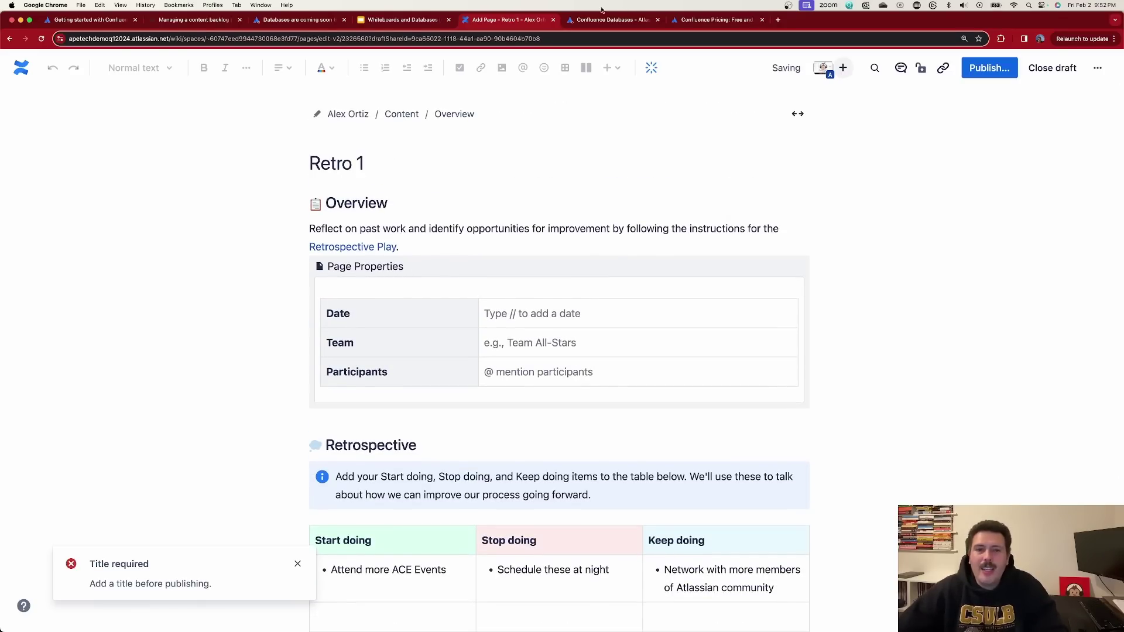
pyautogui.click(989, 74)
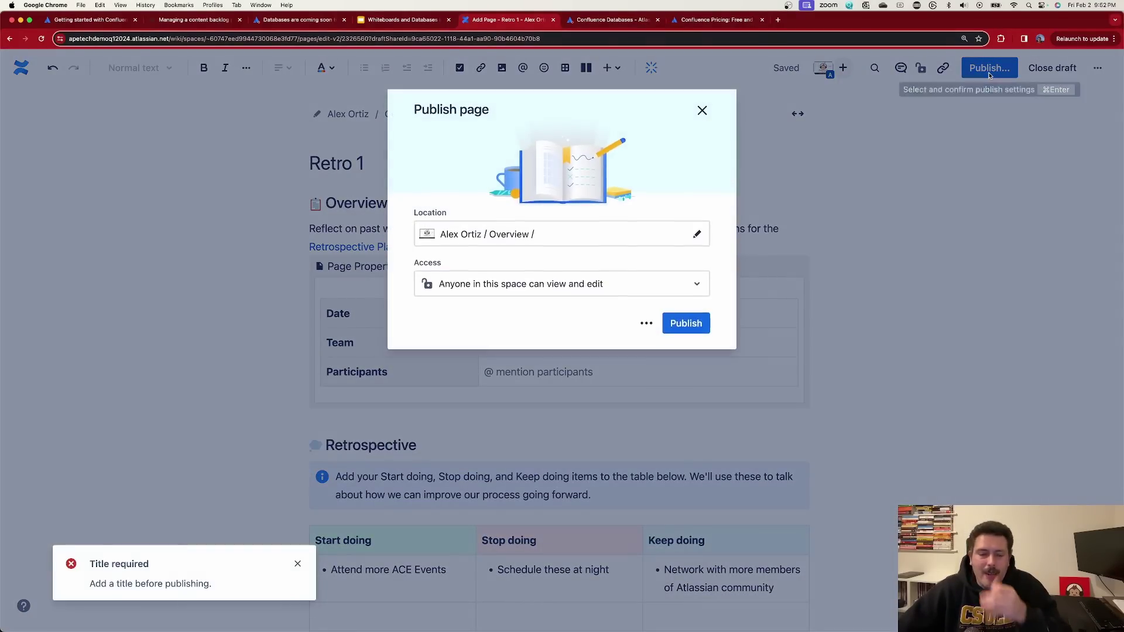
pyautogui.click(688, 326)
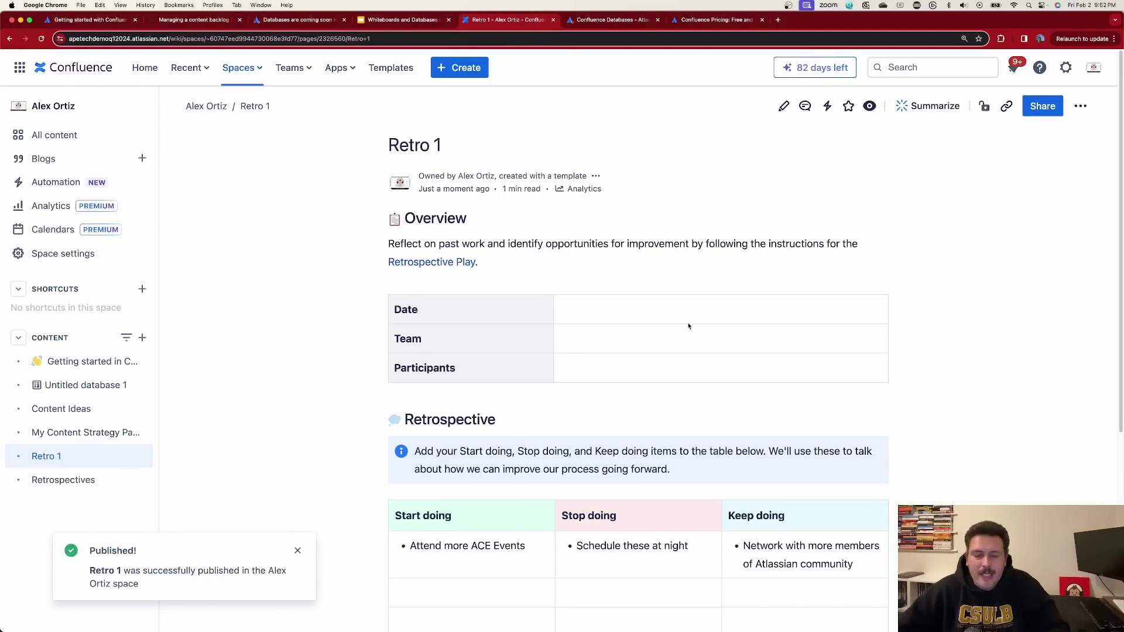
# Step: Create a new whiteboard under the published Retro 1 page
pyautogui.scroll(-5, 695, 323)
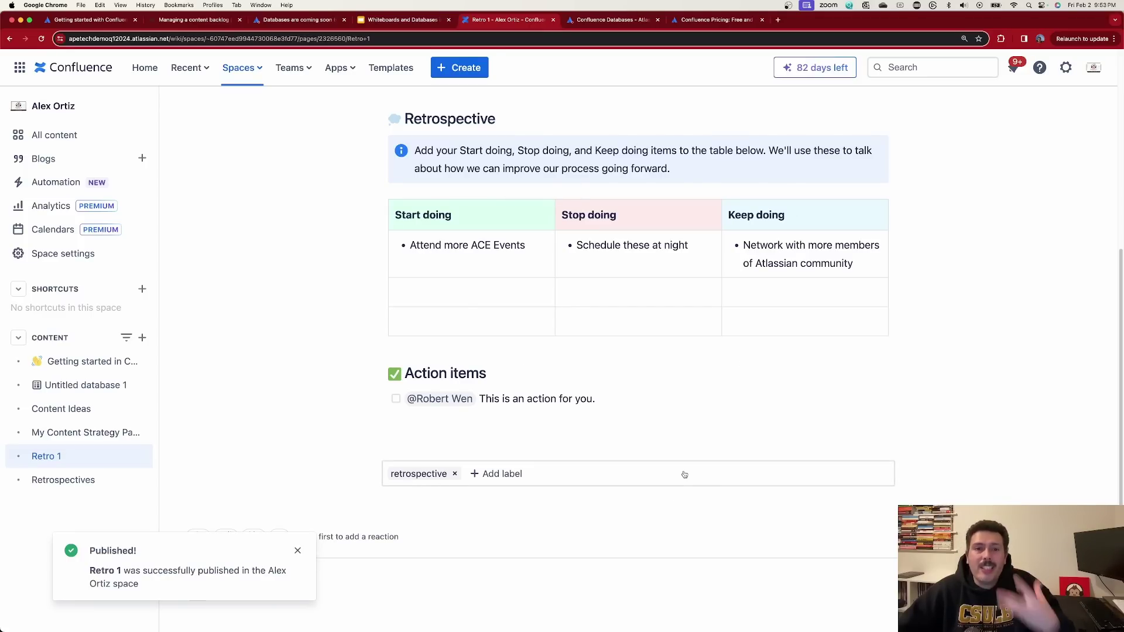
pyautogui.scroll(2, 684, 474)
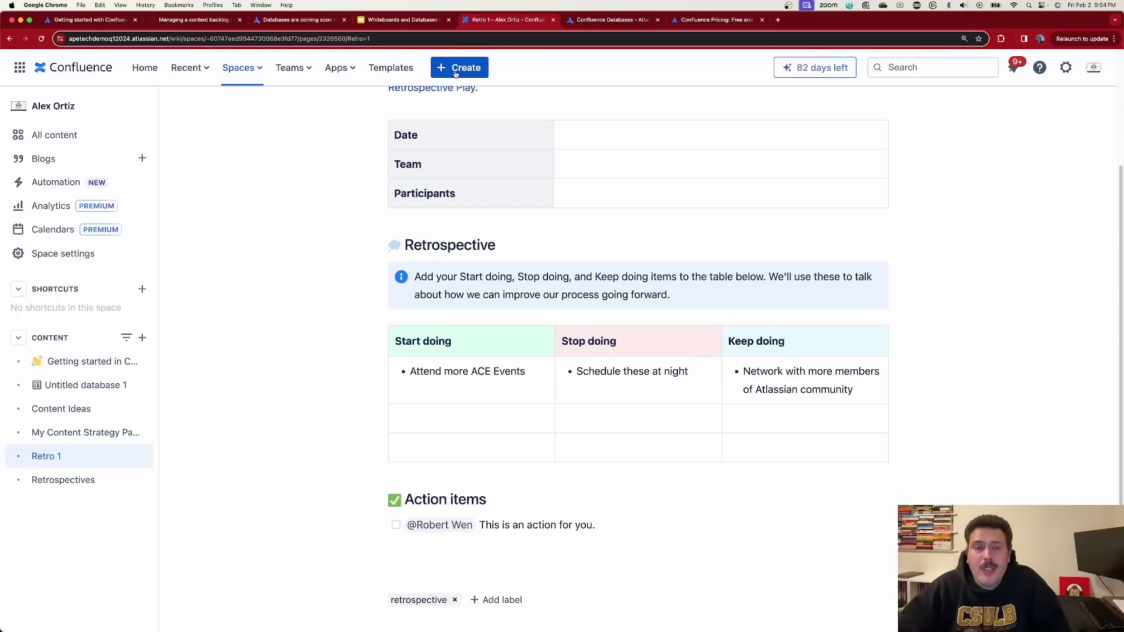
pyautogui.click(456, 72)
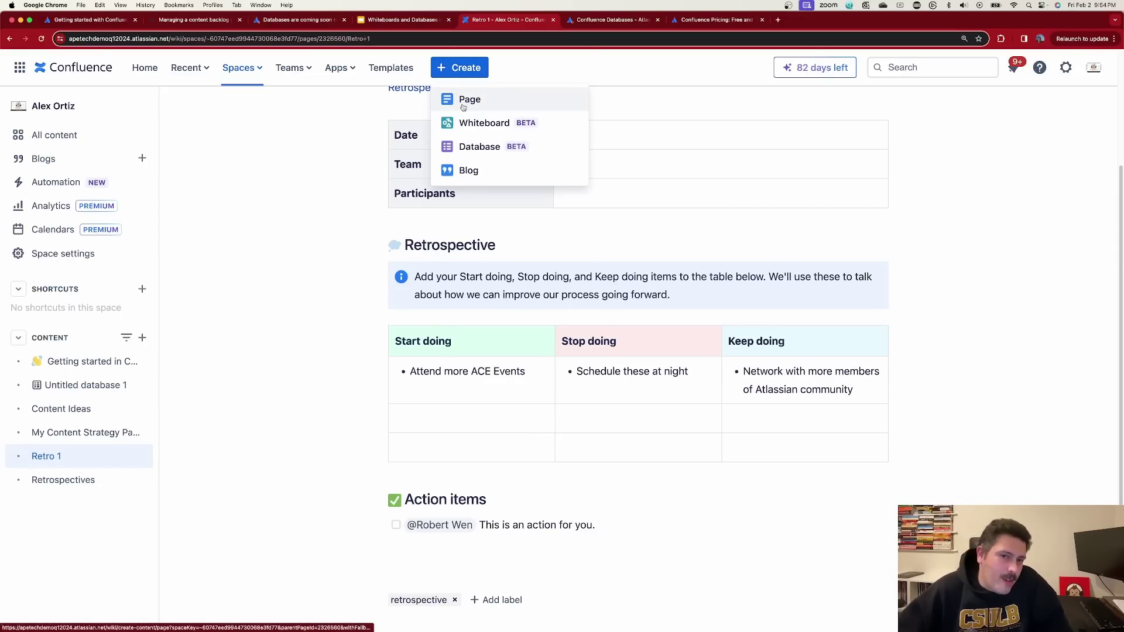
pyautogui.click(478, 129)
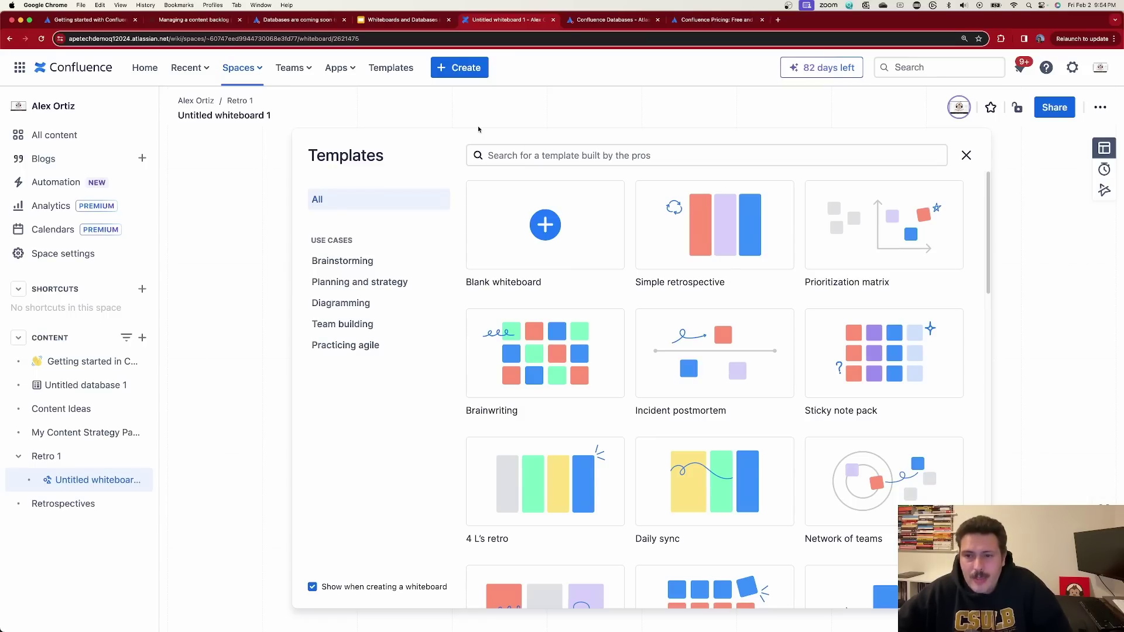
# Step: Look through the whiteboard templates and the list of content types that can be created
pyautogui.scroll(-5, 720, 263)
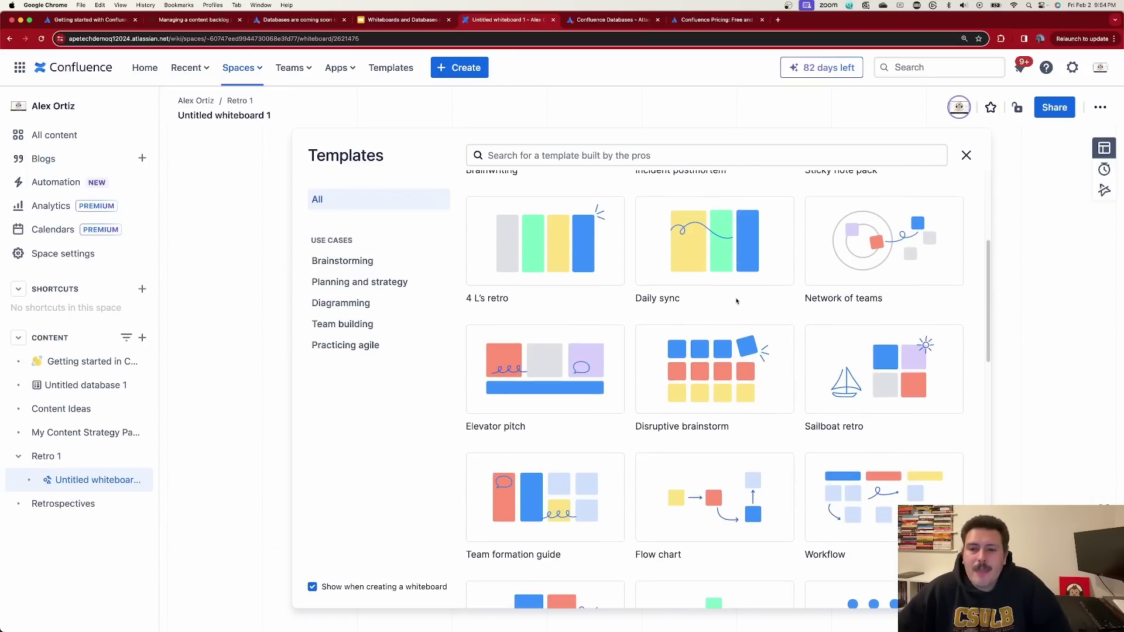
pyautogui.scroll(-12, 723, 301)
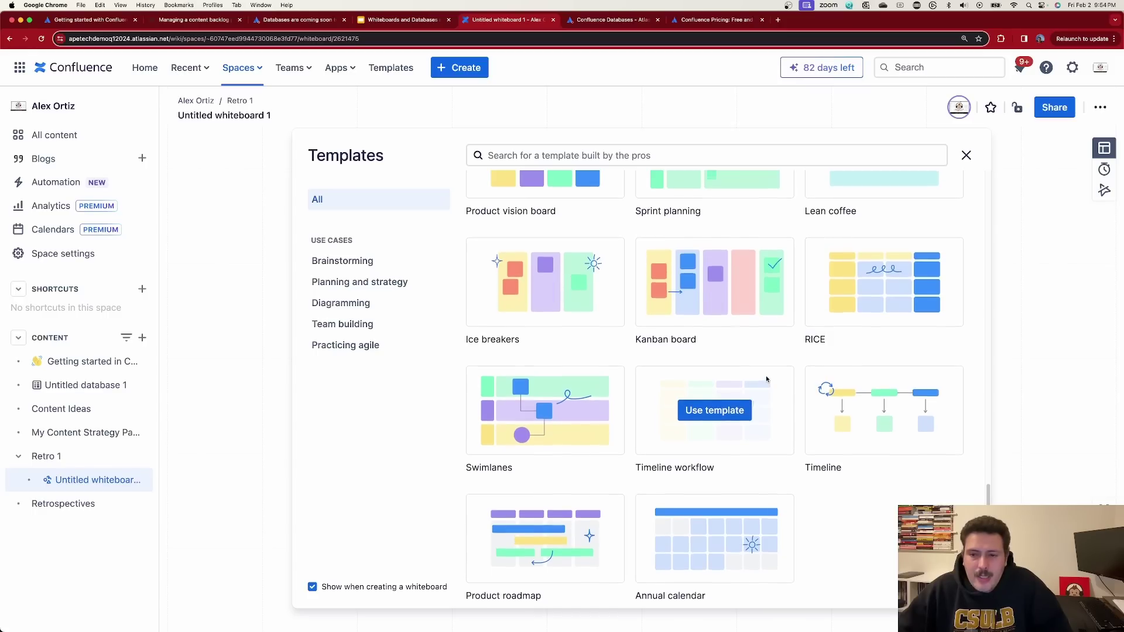
pyautogui.scroll(13, 767, 380)
pyautogui.scroll(5, 766, 380)
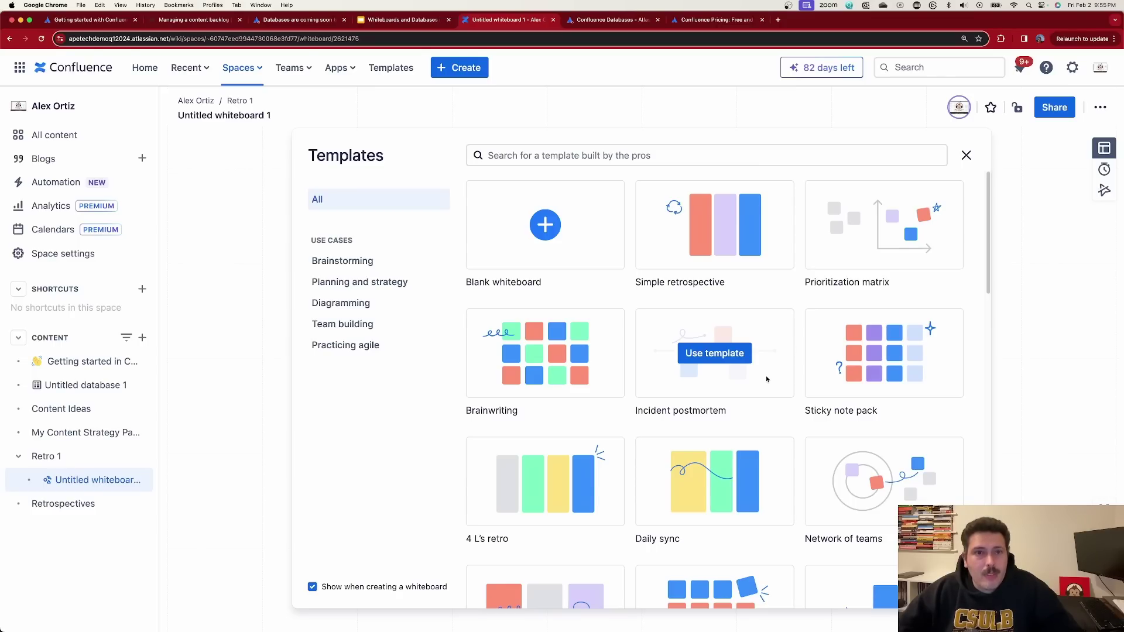
pyautogui.click(469, 75)
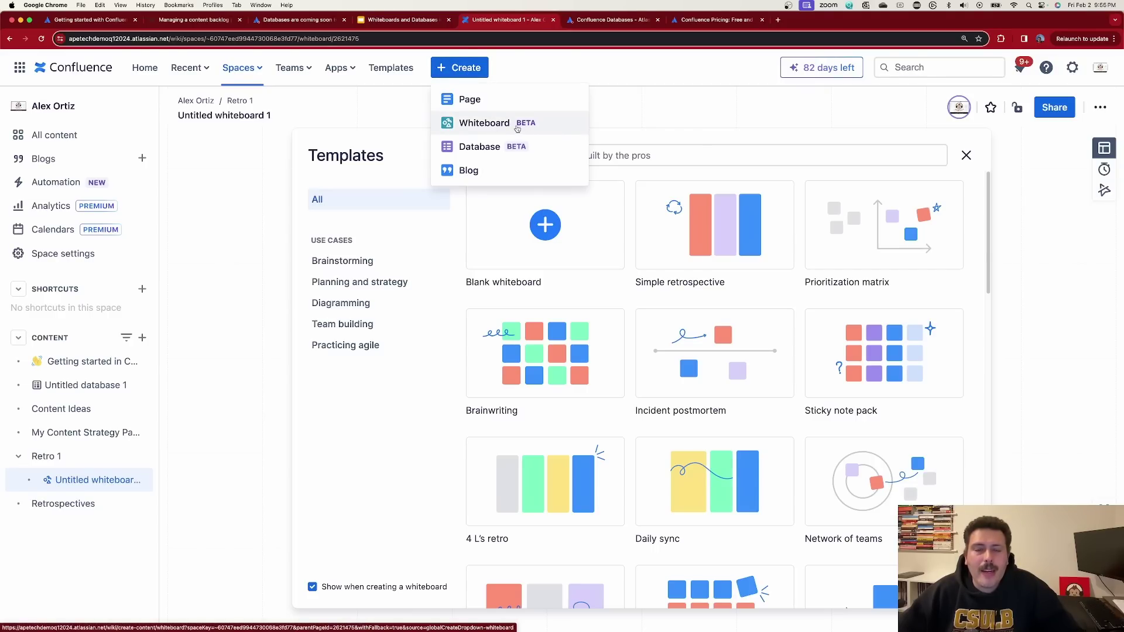
# Step: Search Google in a new browser tab for "confluence whiteboard end of beta" and open Atlassian's Confluence Whiteboards page
pyautogui.click(779, 21)
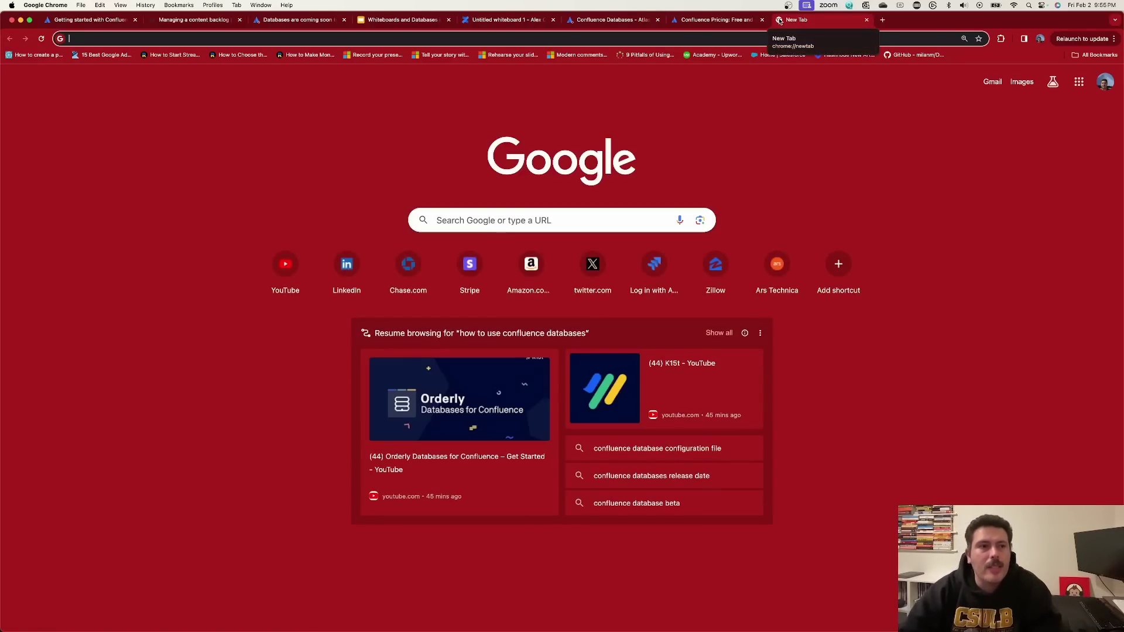
pyautogui.write('confluence whiteboa')
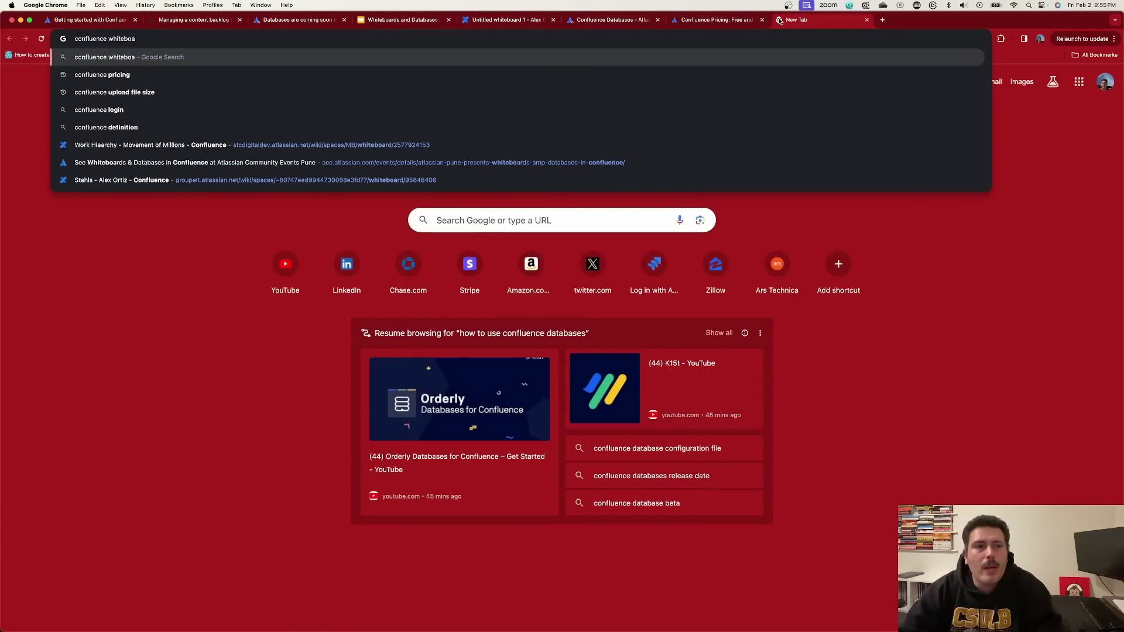
pyautogui.write('rd end of beta')
pyautogui.press('Return')
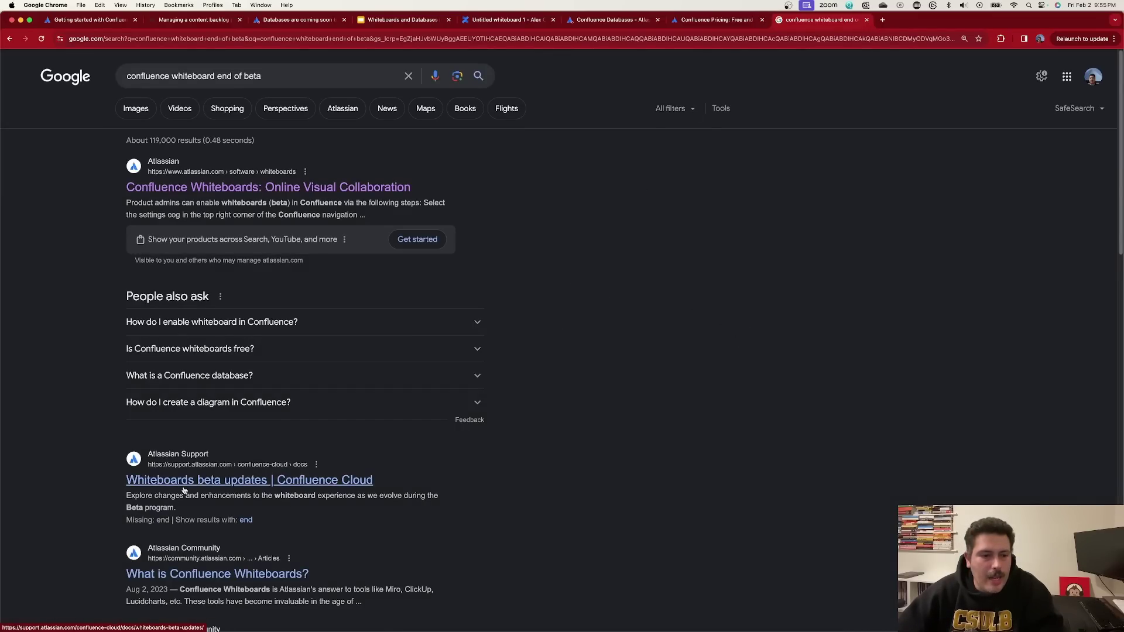
pyautogui.scroll(-2, 520, 464)
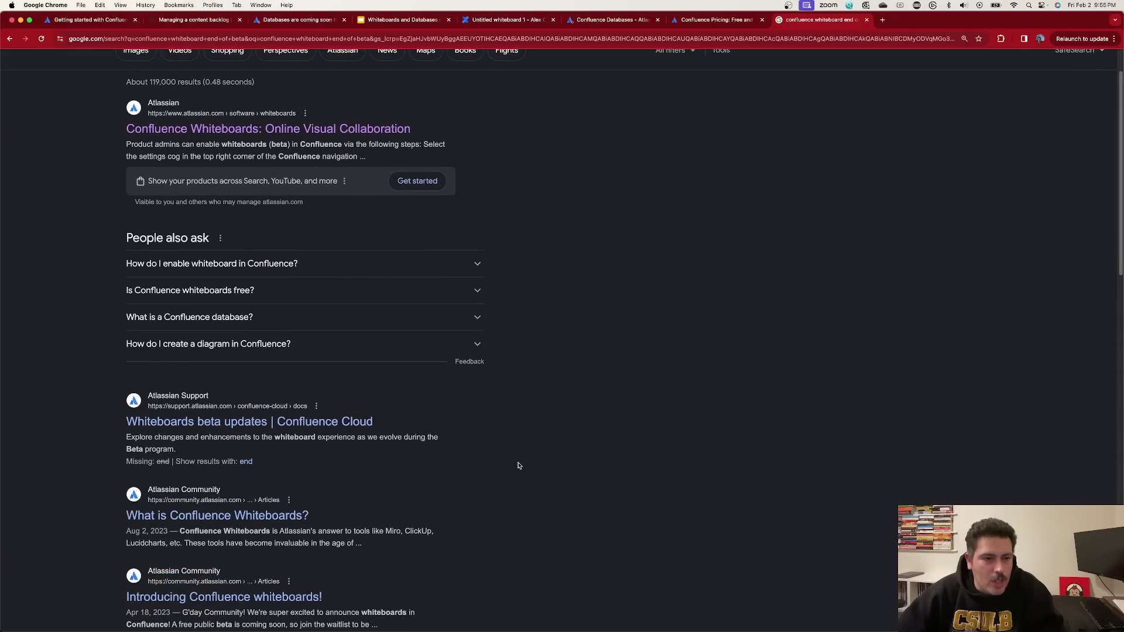
pyautogui.scroll(2, 518, 466)
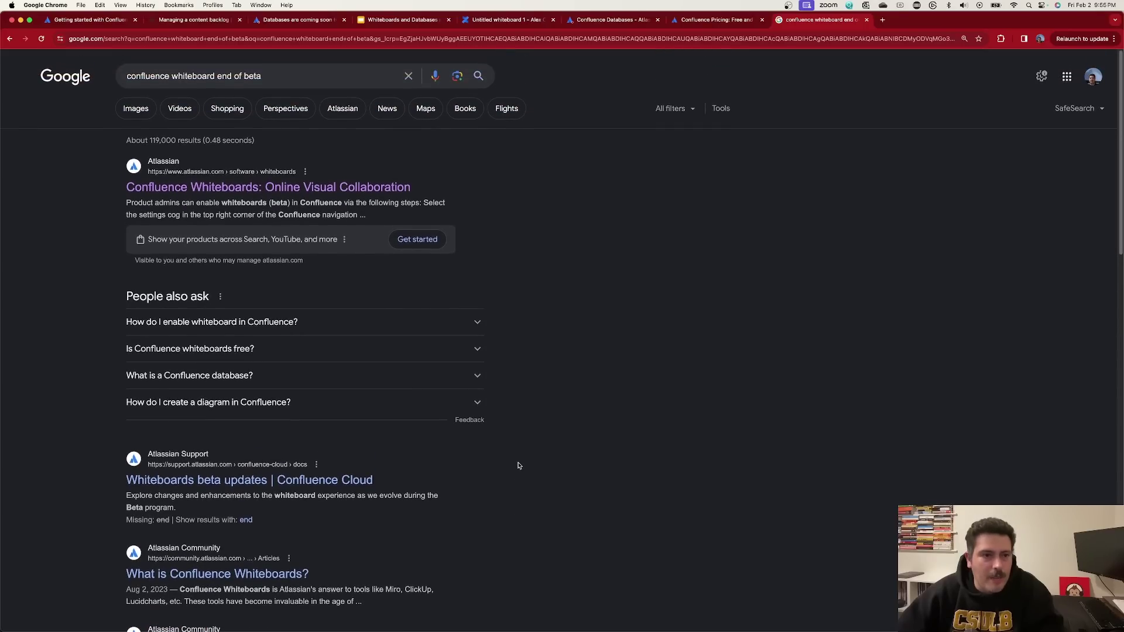
pyautogui.click(222, 191)
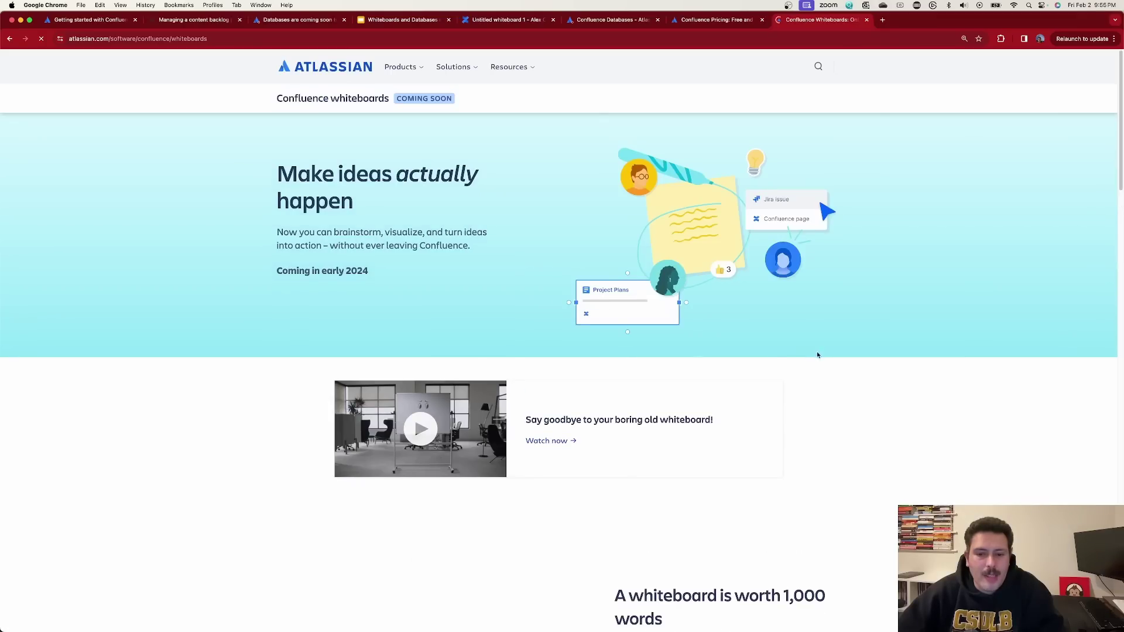
# Step: Examine the Confluence Whiteboards page for release timing, features and FAQ topics, and close it to return to the whiteboard
pyautogui.scroll(-5, 838, 363)
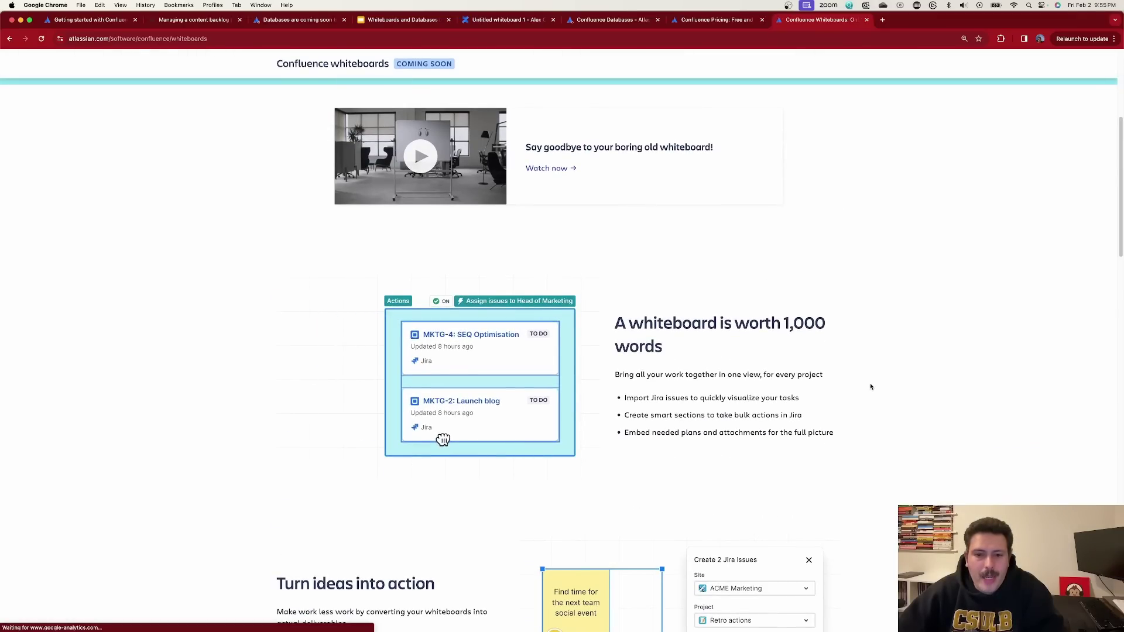
pyautogui.scroll(-5, 870, 387)
pyautogui.scroll(-4, 870, 386)
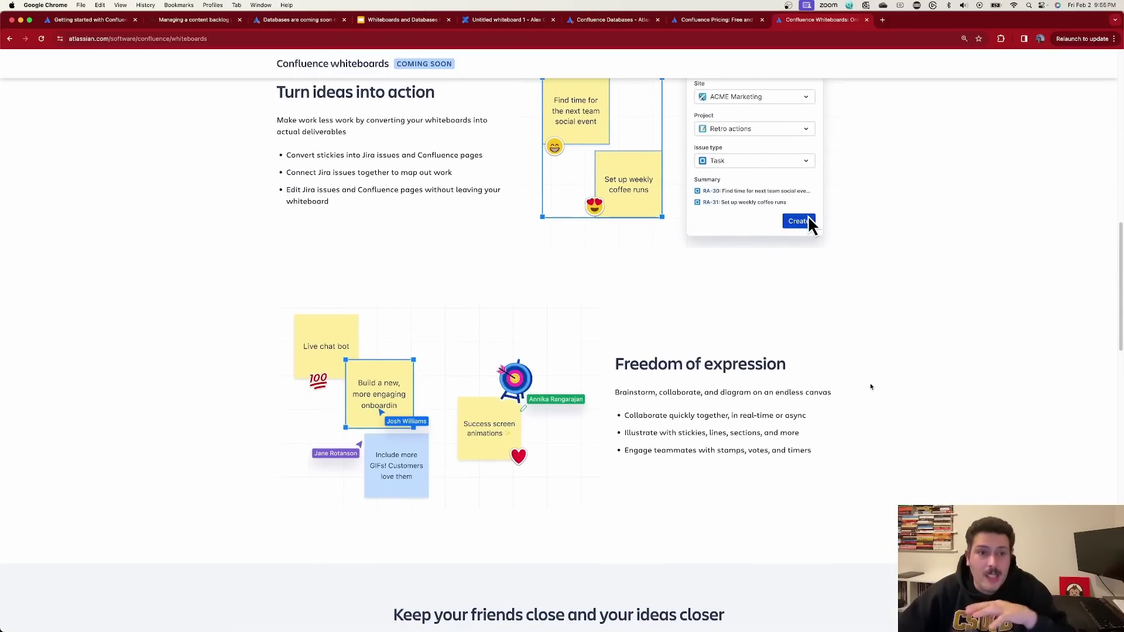
pyautogui.scroll(-1, 870, 386)
pyautogui.scroll(-15, 870, 386)
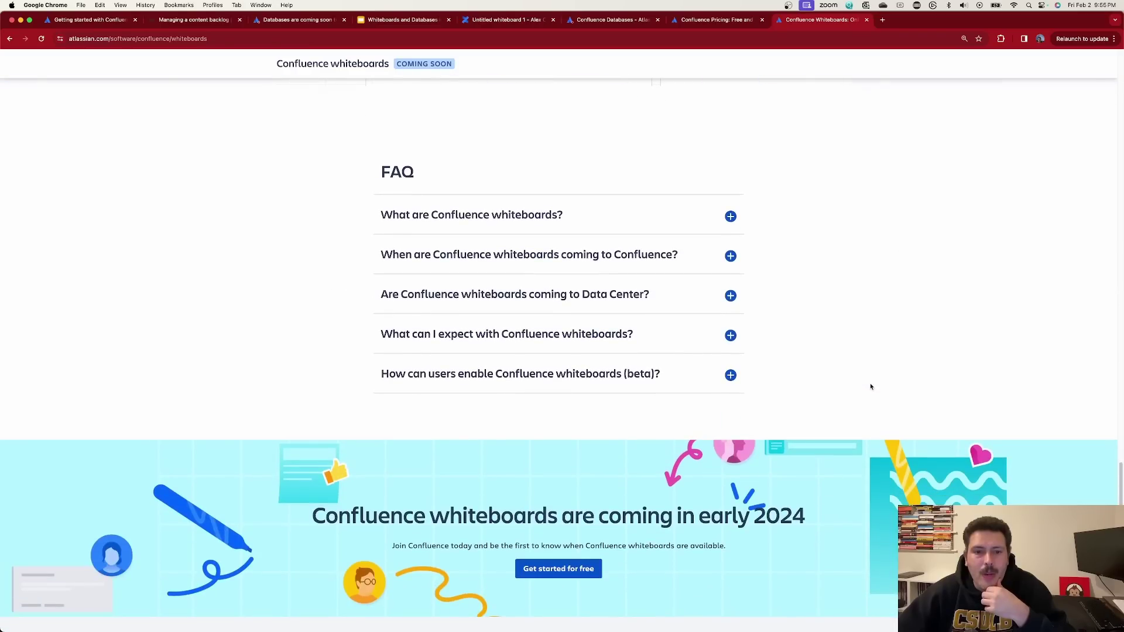
pyautogui.scroll(1, 870, 386)
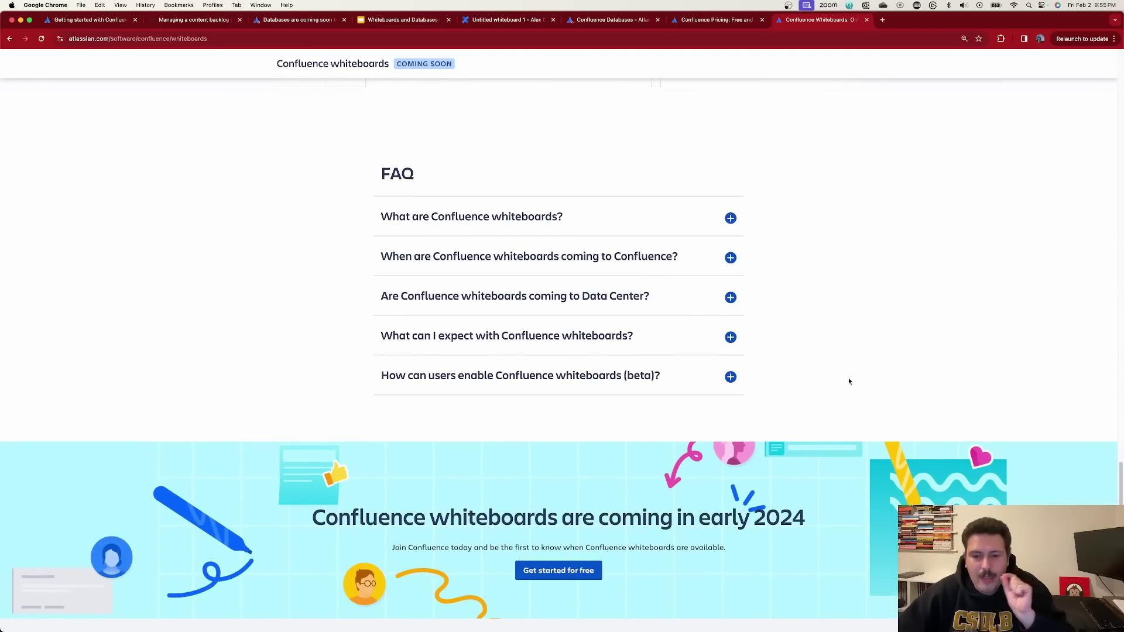
pyautogui.scroll(2, 823, 364)
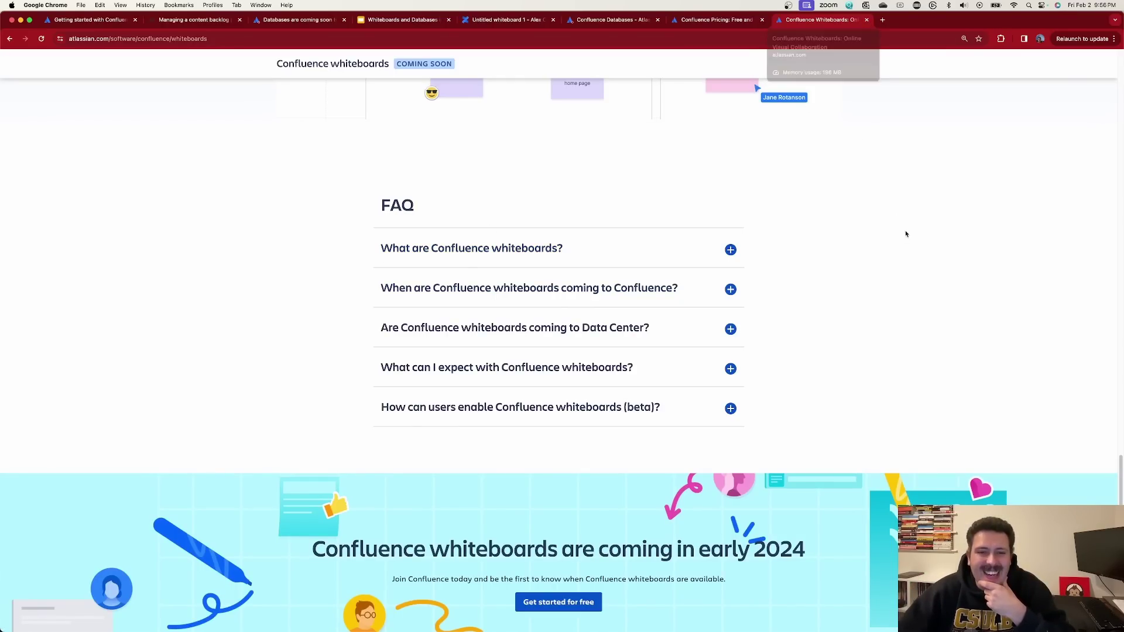
pyautogui.scroll(-5, 708, 450)
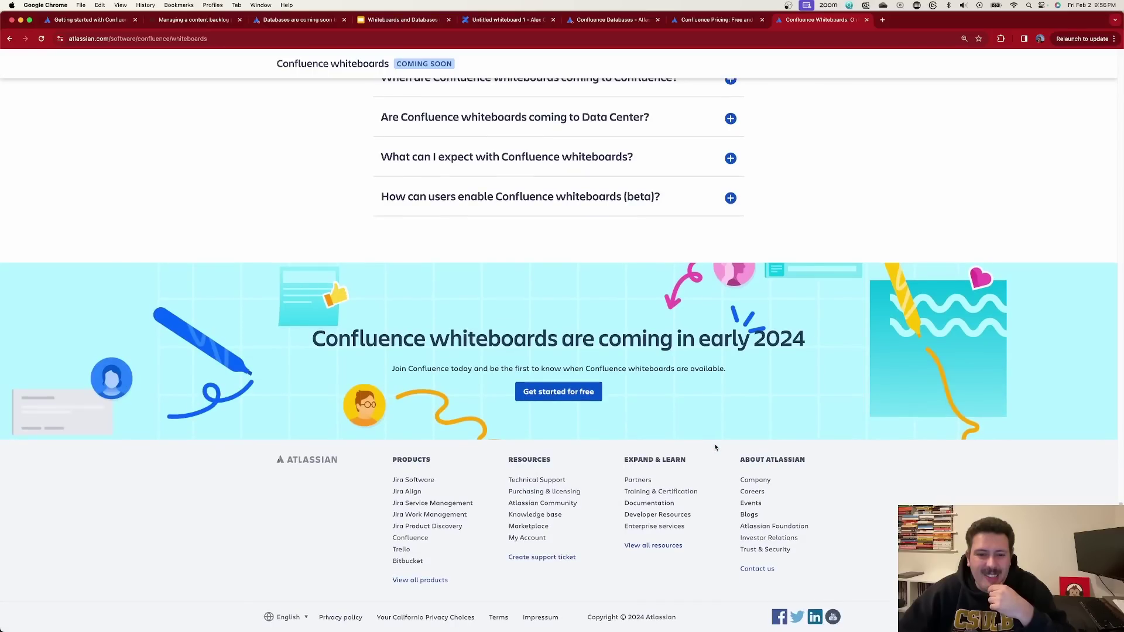
pyautogui.scroll(10, 715, 445)
pyautogui.scroll(10, 716, 445)
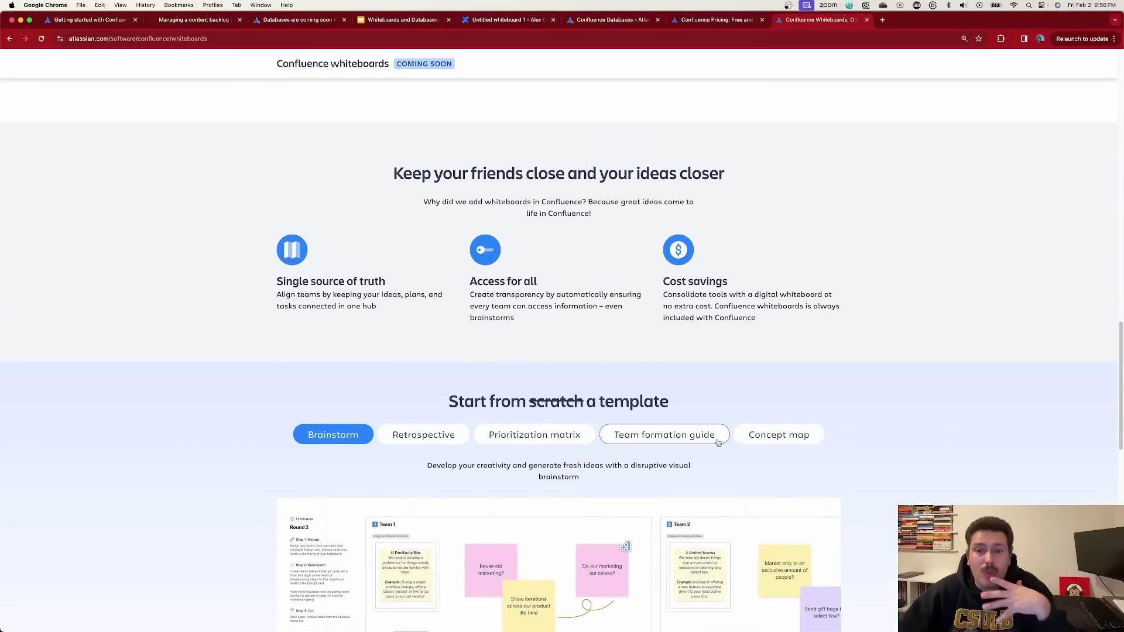
pyautogui.scroll(10, 808, 475)
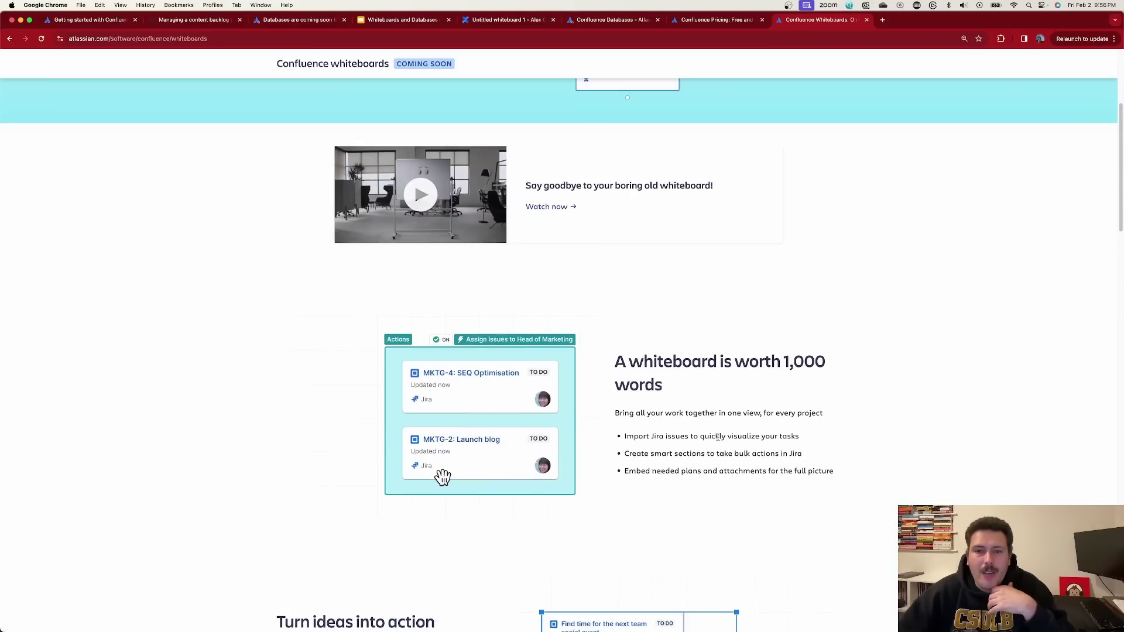
pyautogui.click(867, 20)
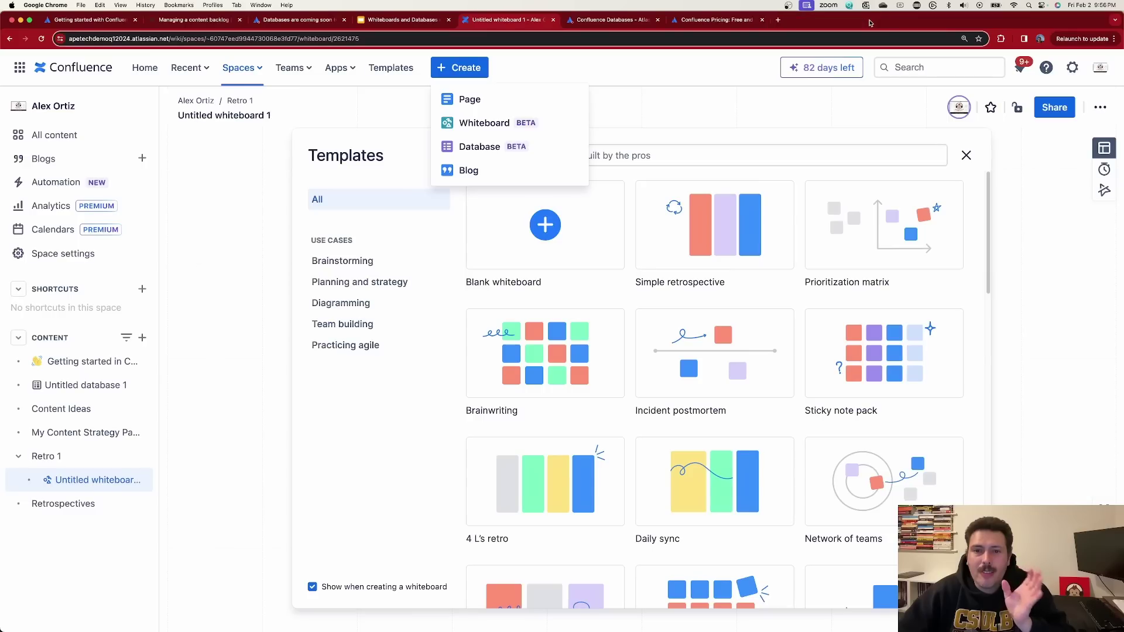
# Step: Apply the Simple retrospective template to the new whiteboard
pyautogui.click(1050, 272)
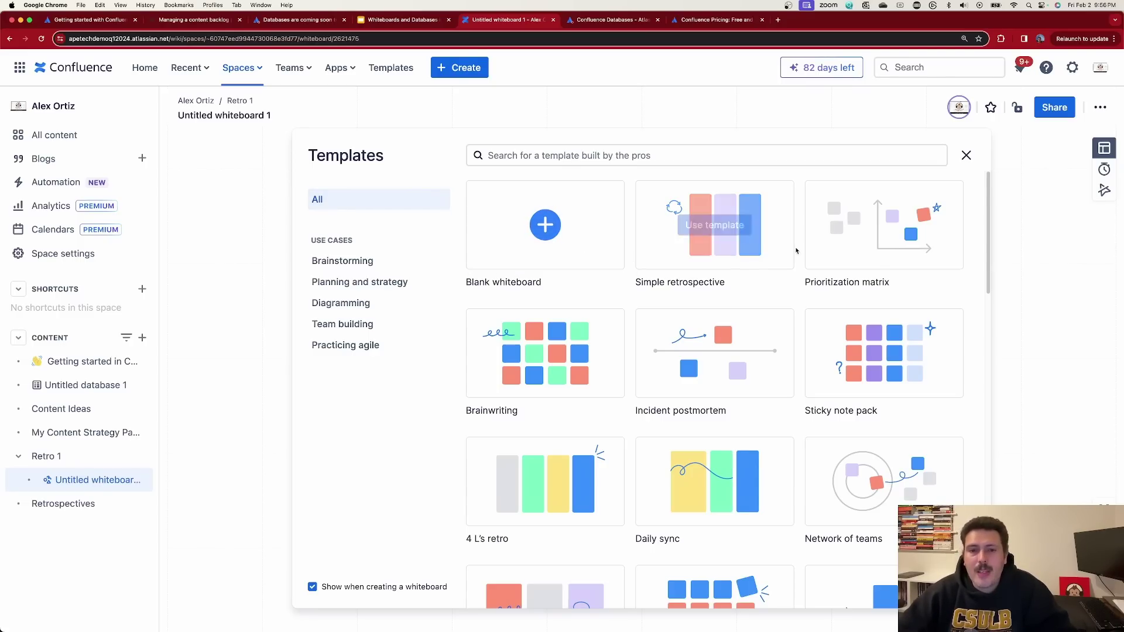
pyautogui.moveTo(782, 250)
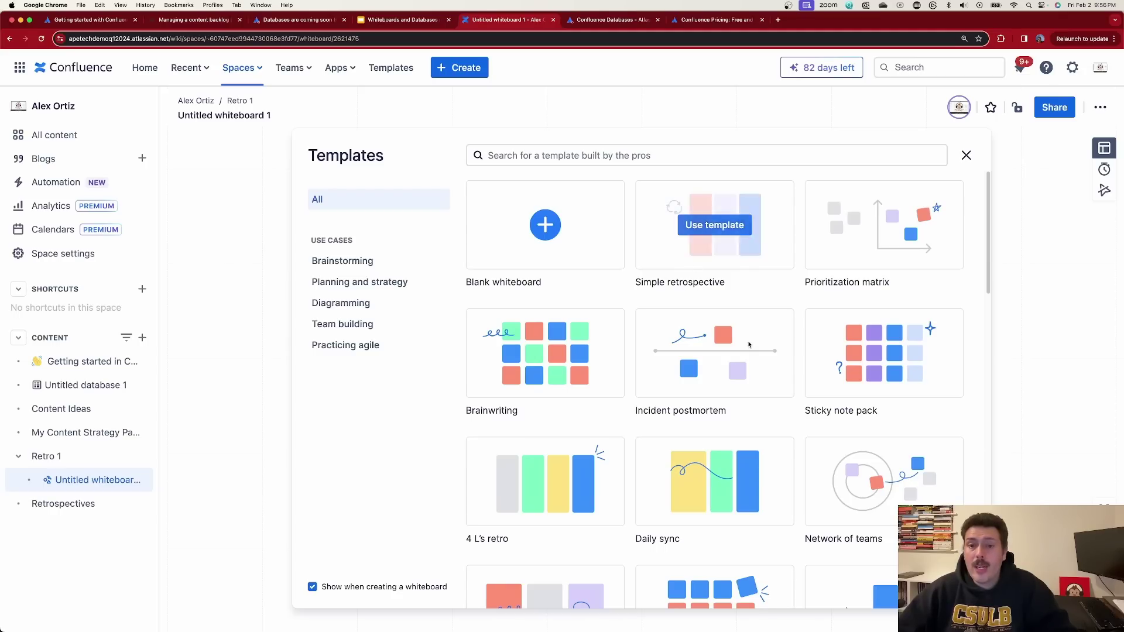
pyautogui.moveTo(748, 243)
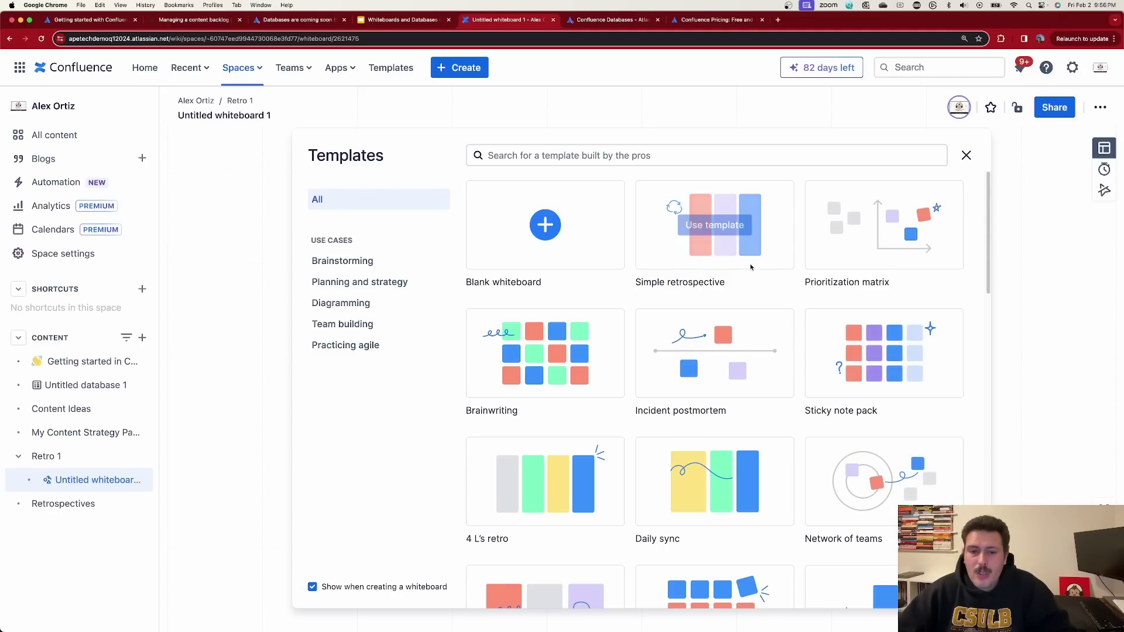
pyautogui.click(713, 229)
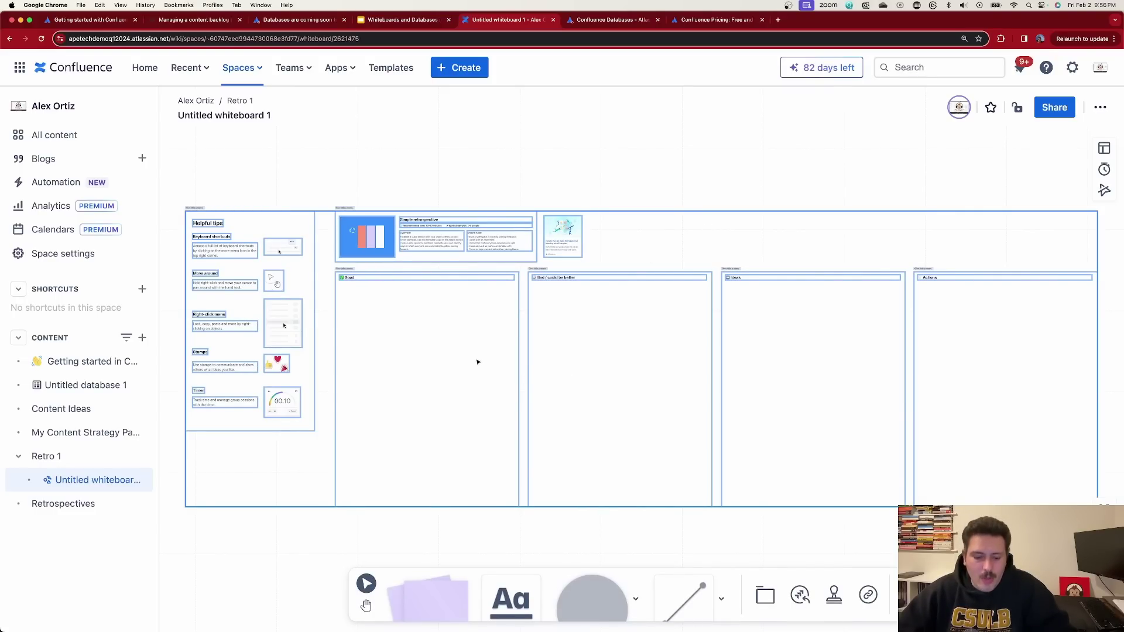
# Step: Deselect the inserted template and view its Helpful tips section on the whiteboard up close
pyautogui.click(540, 193)
pyautogui.click(219, 252)
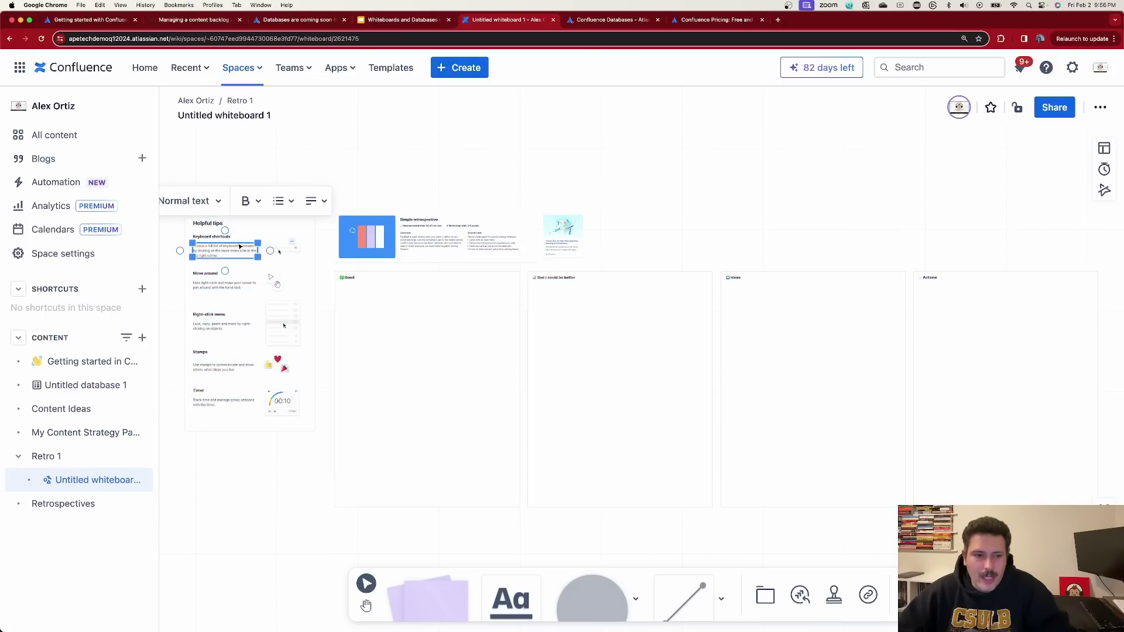
pyautogui.press('Escape')
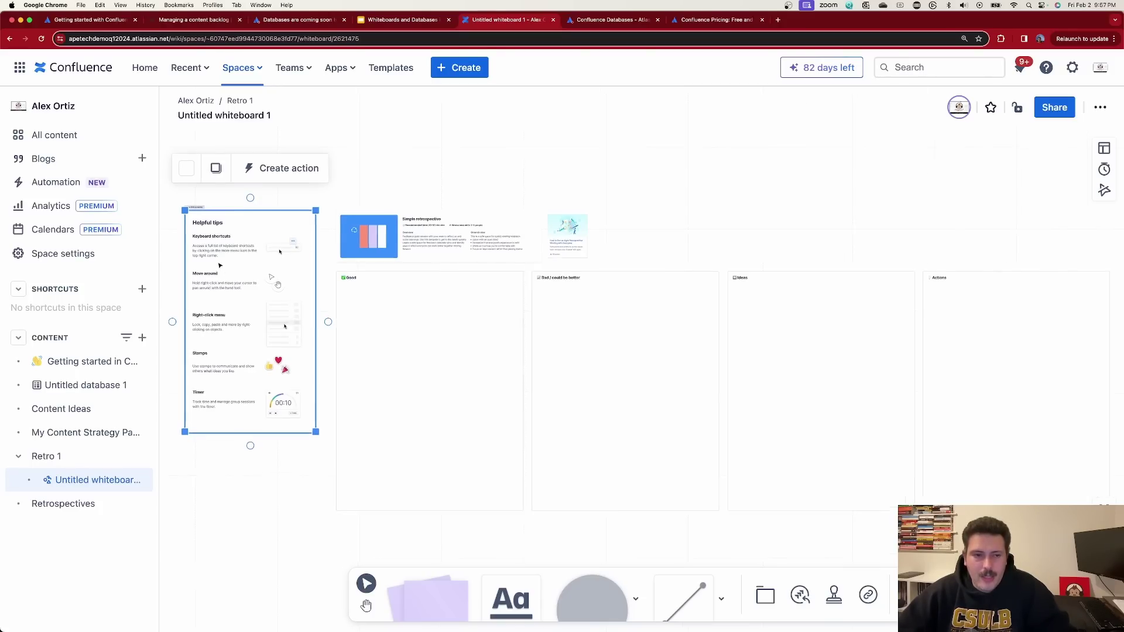
pyautogui.scroll(5, 217, 265)
pyautogui.moveTo(217, 265); pyautogui.dragTo(447, 320)
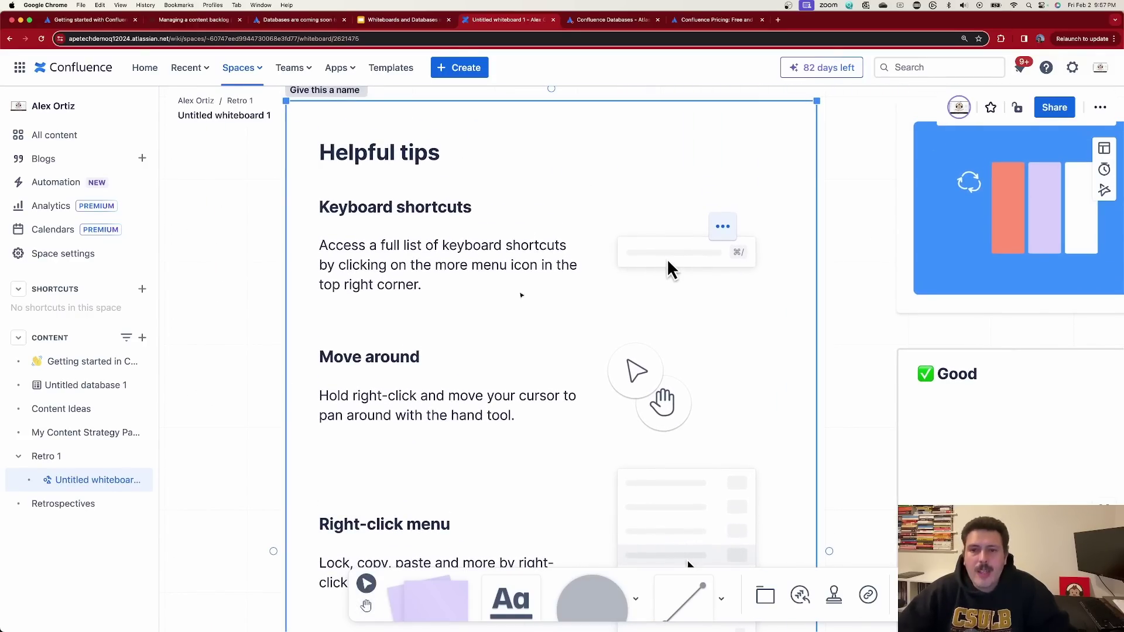
# Step: Examine the inserted retrospective template on the whiteboard, from the Helpful tips section to its header cards and four feedback columns
pyautogui.moveTo(875, 230); pyautogui.dragTo(362, 541)
pyautogui.scroll(5, 703, 223)
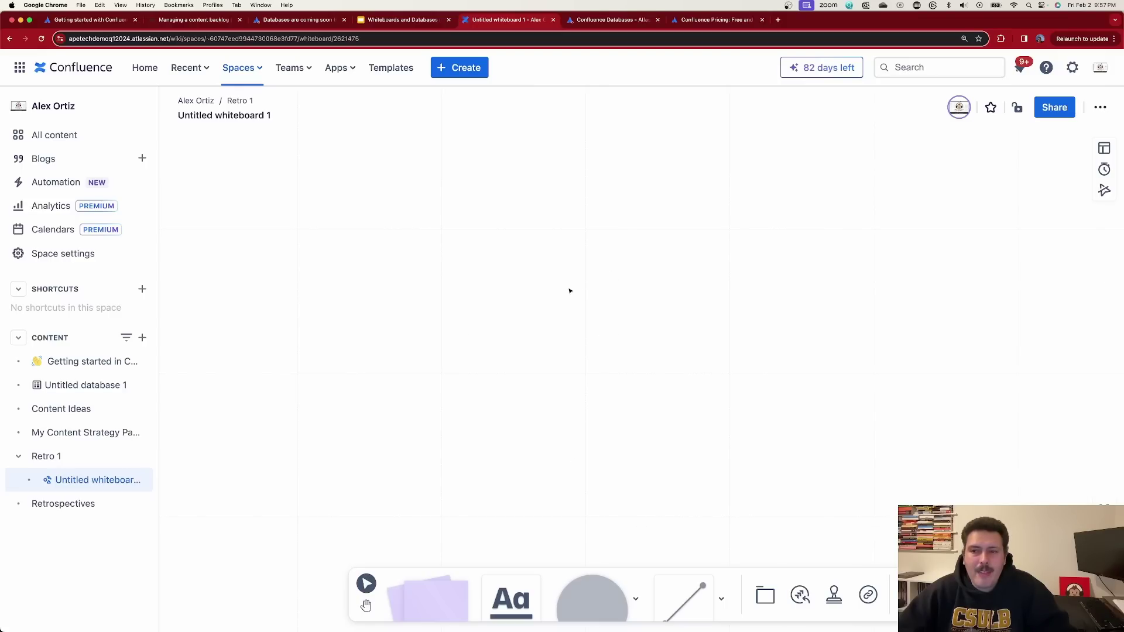
pyautogui.scroll(-5, 360, 515)
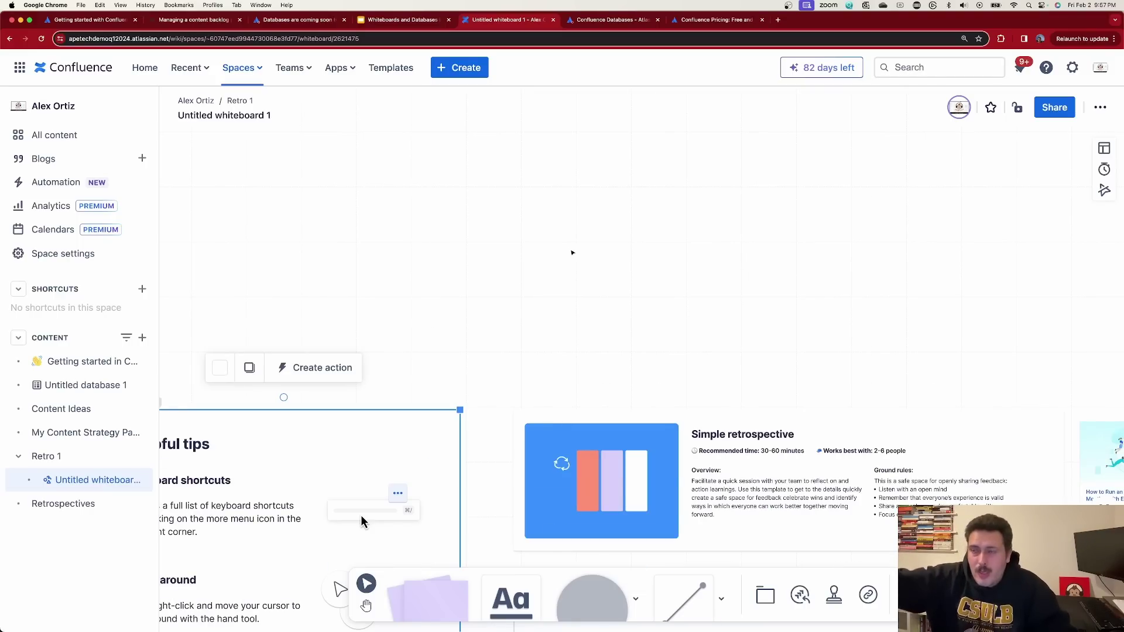
pyautogui.scroll(-5, 573, 253)
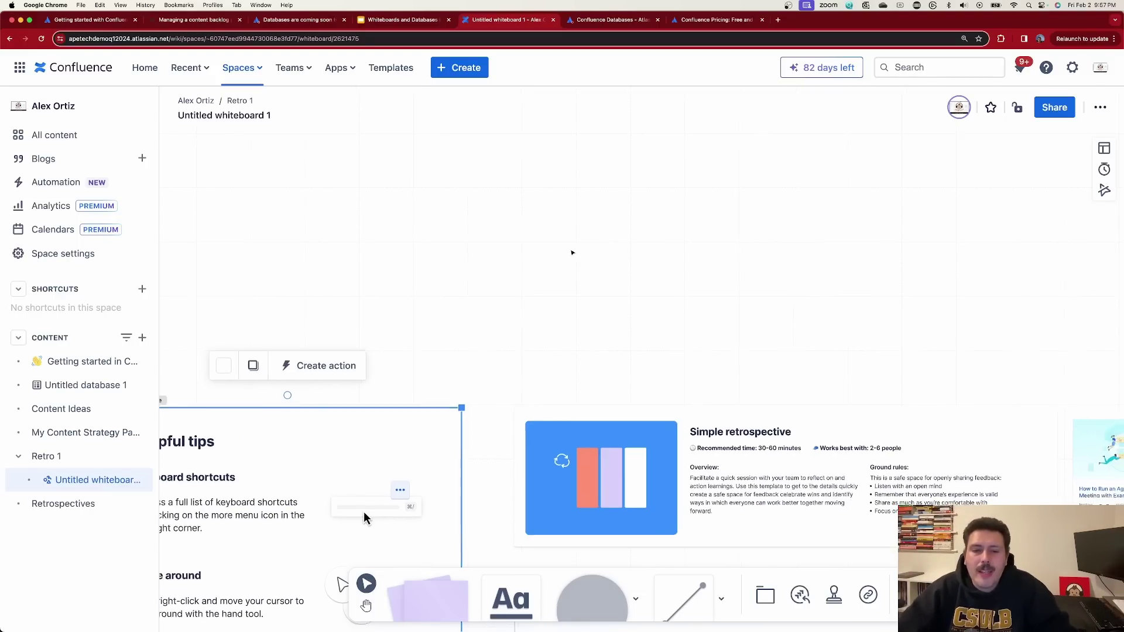
pyautogui.moveTo(873, 364); pyautogui.dragTo(637, 226)
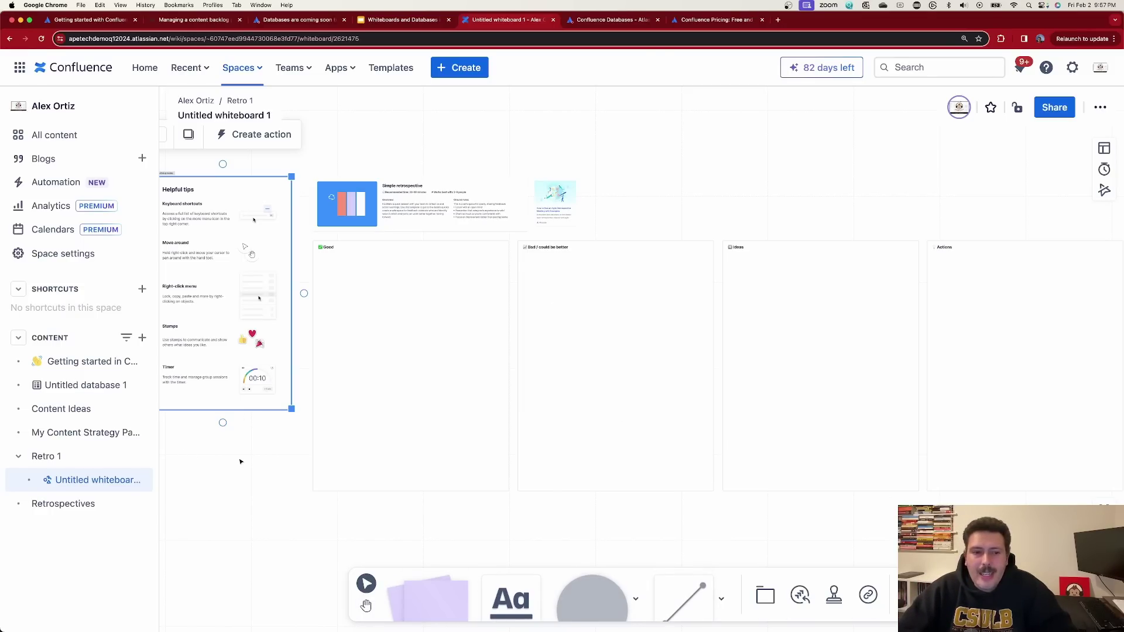
pyautogui.moveTo(241, 462); pyautogui.dragTo(288, 440)
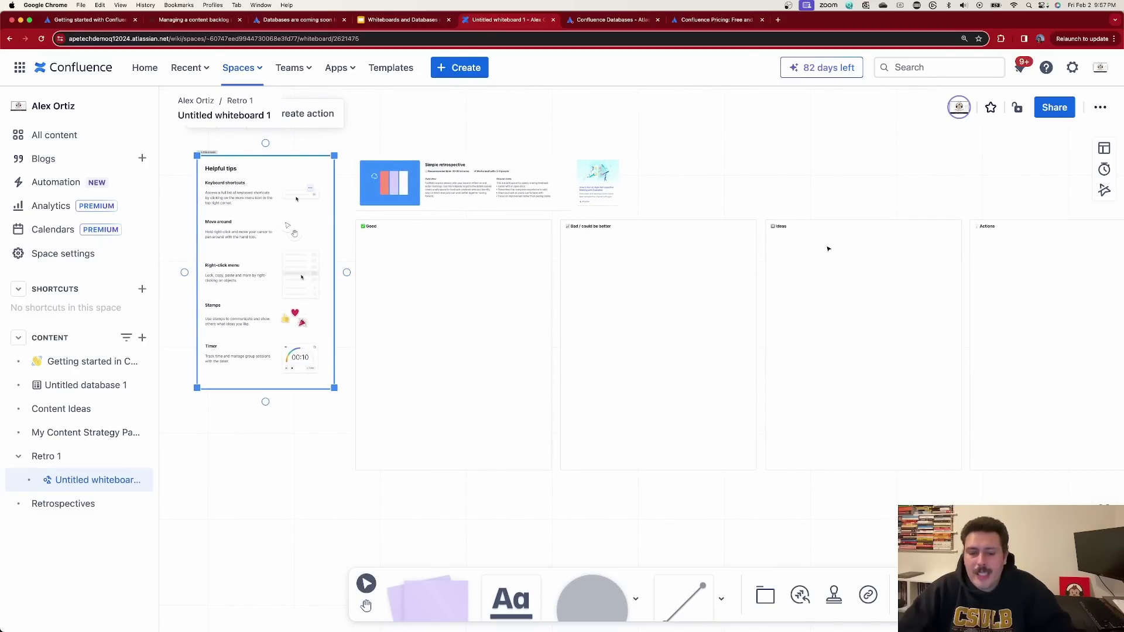
pyautogui.scroll(-2, 828, 249)
pyautogui.scroll(-10, 705, 343)
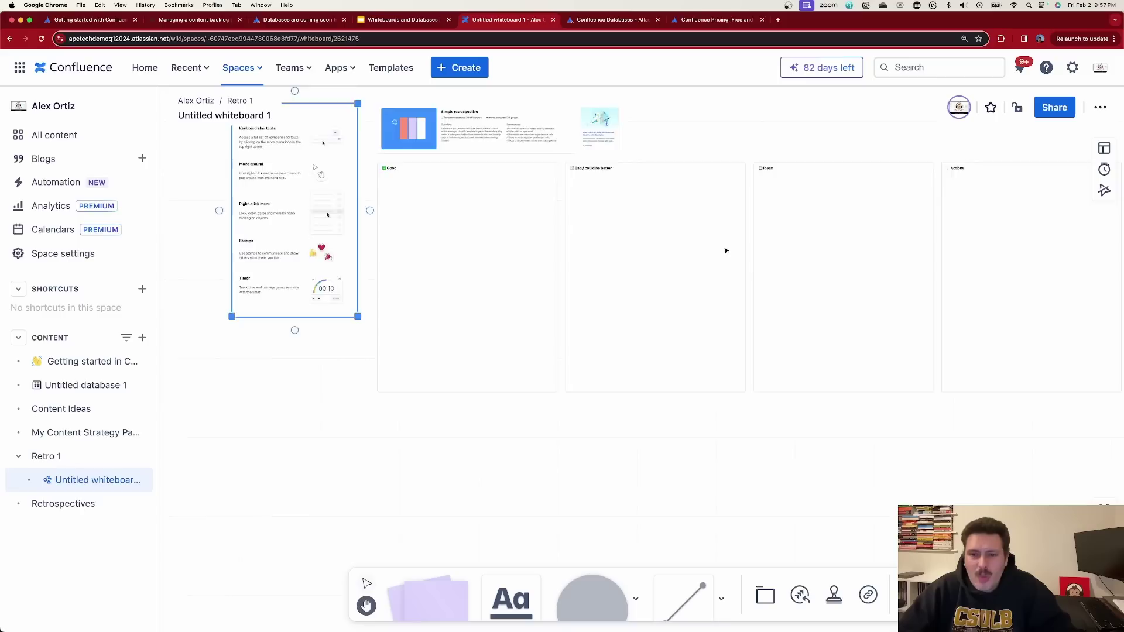
# Step: Try moving around the whiteboard with the hand tool, and switch back to the selection tool to deselect the Helpful tips section
pyautogui.press('v')
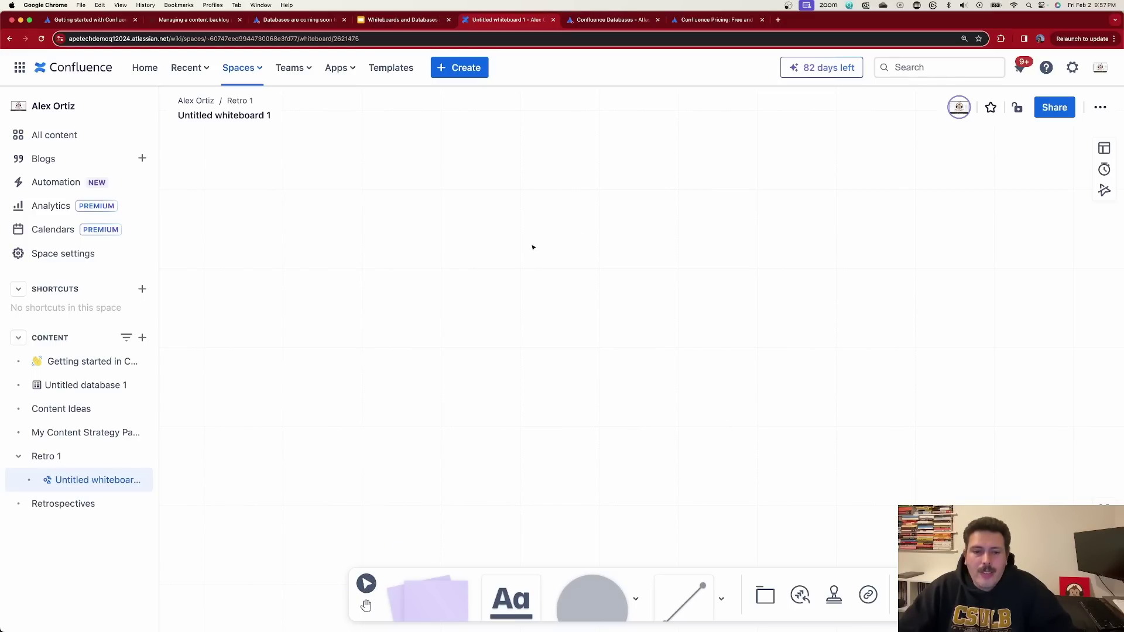
pyautogui.click(366, 607)
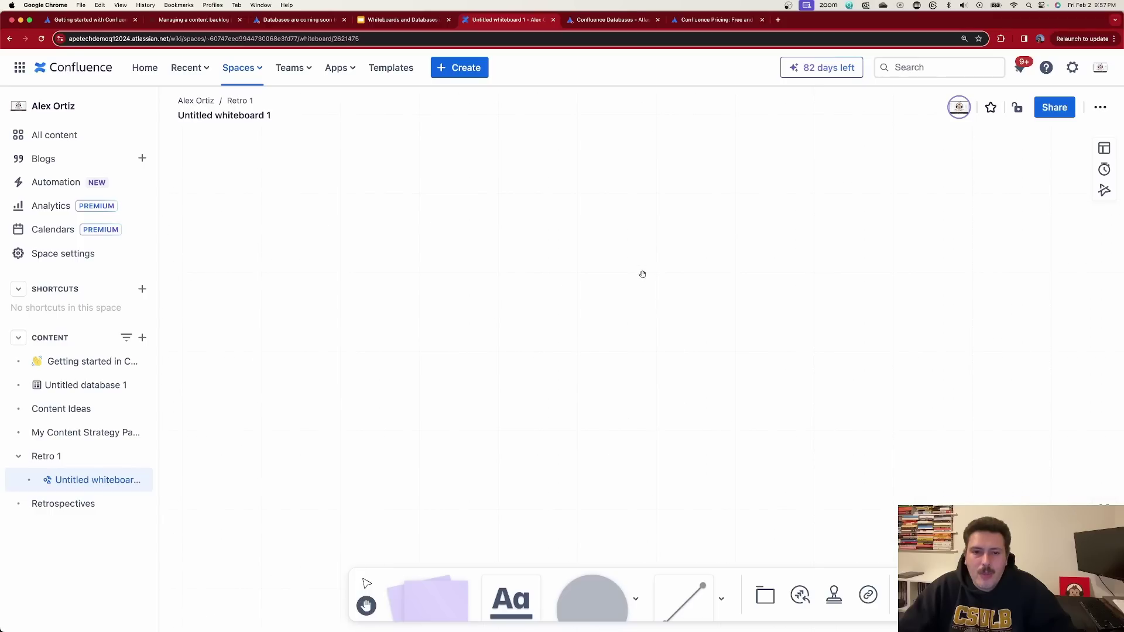
pyautogui.moveTo(642, 275); pyautogui.dragTo(638, 376)
pyautogui.moveTo(627, 204); pyautogui.dragTo(336, 245)
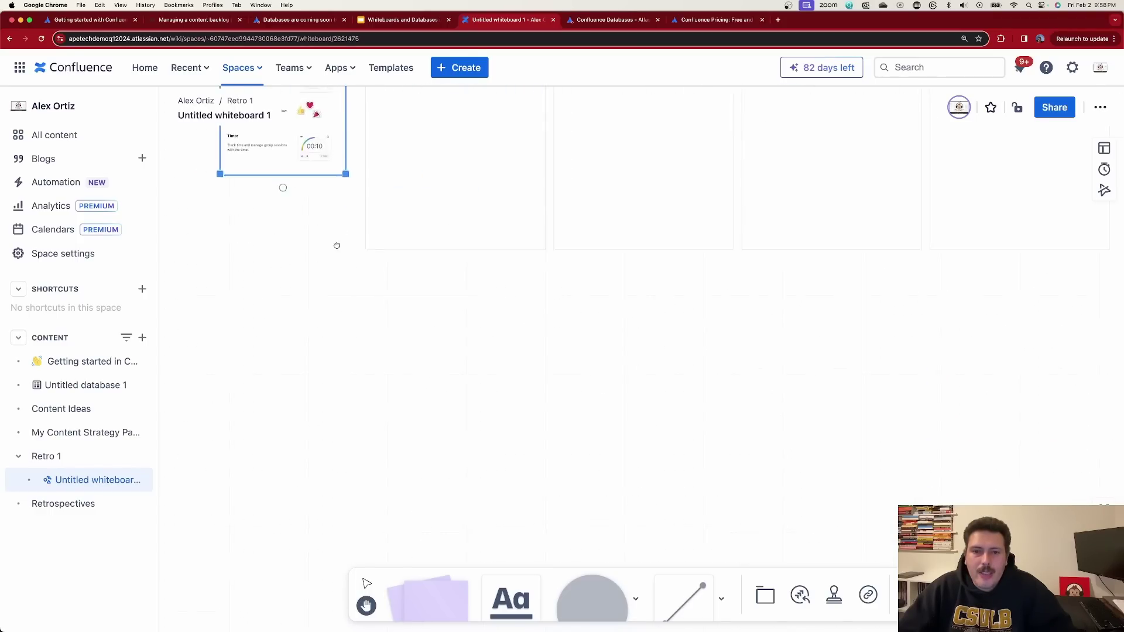
pyautogui.moveTo(791, 527); pyautogui.dragTo(705, 322)
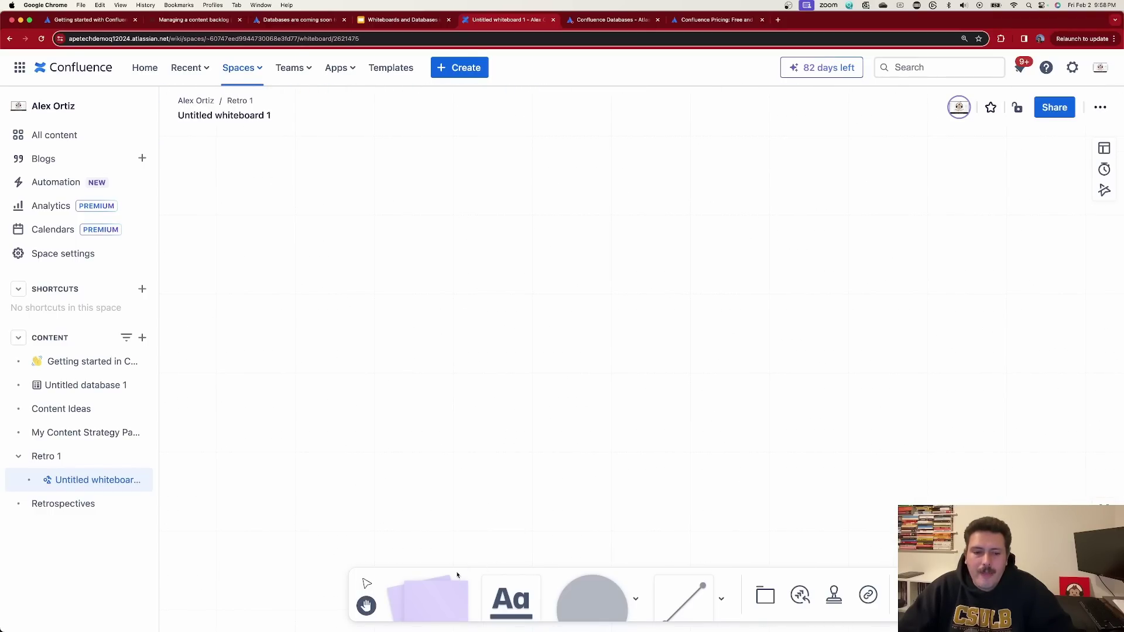
pyautogui.moveTo(510, 326); pyautogui.dragTo(525, 489)
pyautogui.moveTo(567, 255); pyautogui.dragTo(543, 414)
pyautogui.click(367, 584)
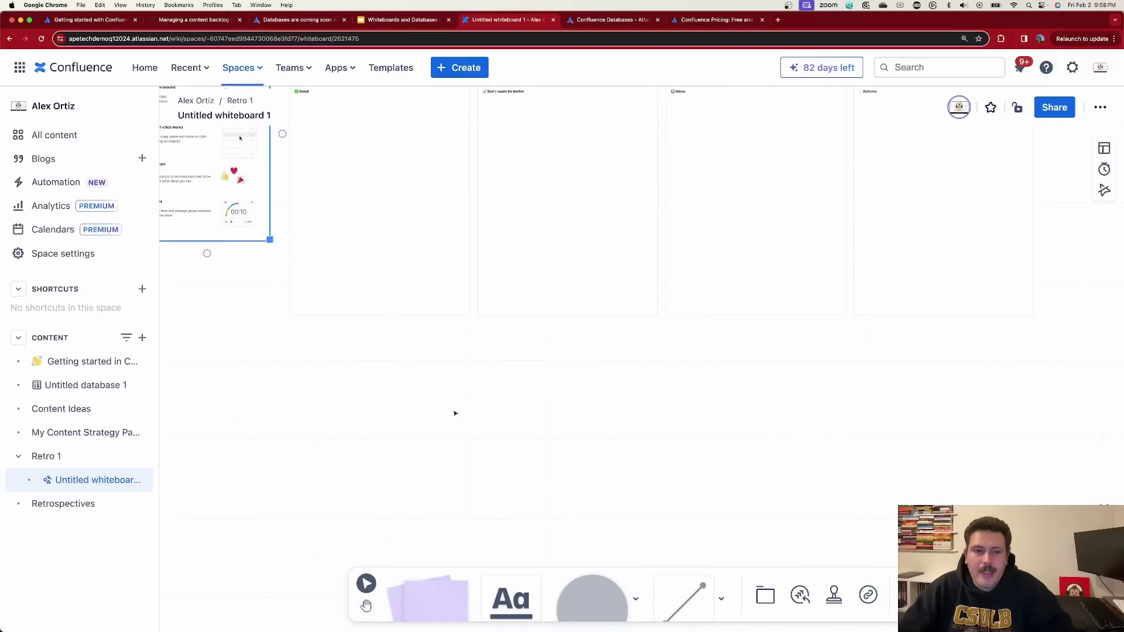
pyautogui.moveTo(665, 427); pyautogui.dragTo(411, 177)
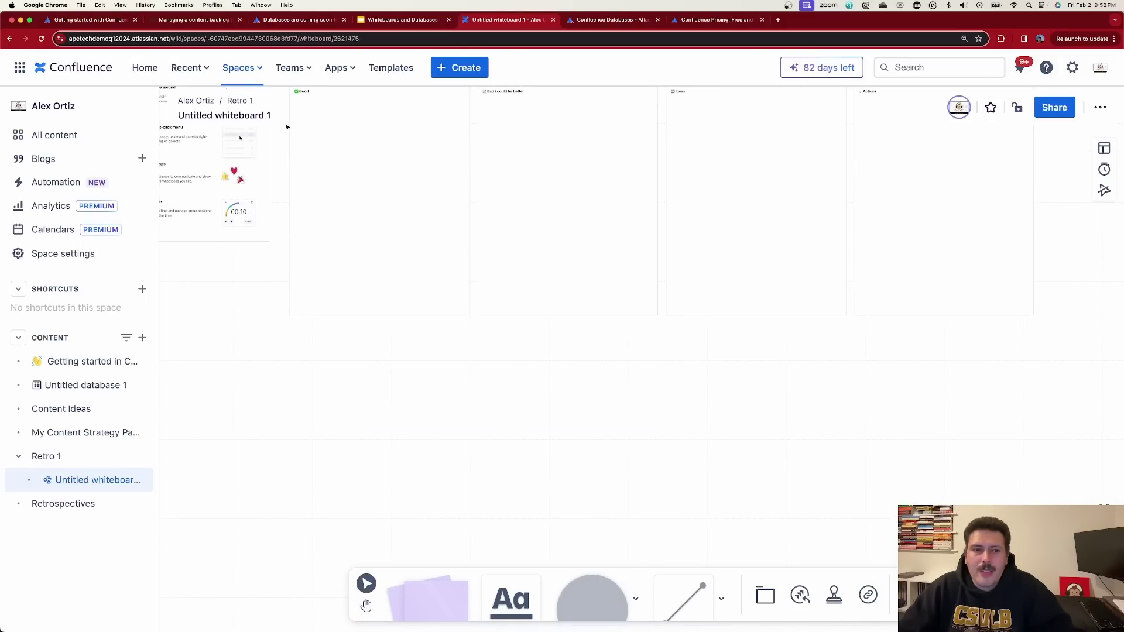
pyautogui.moveTo(287, 127); pyautogui.dragTo(679, 276)
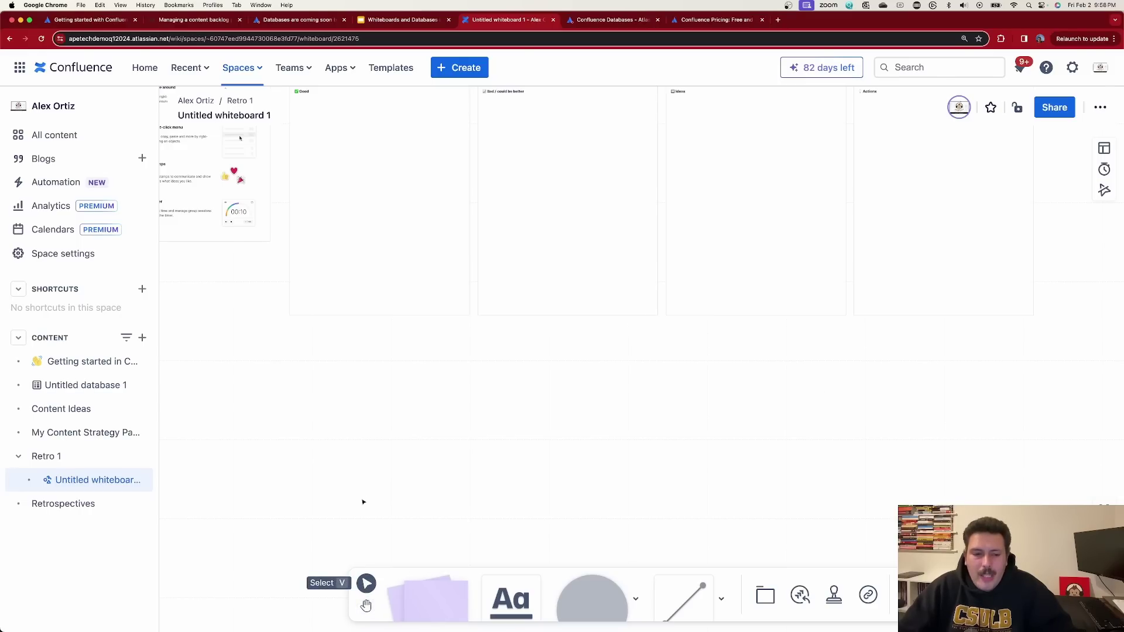
# Step: Place a blank purple sticky note on the empty whiteboard area below the retrospective template and select it
pyautogui.scroll(-5, 404, 492)
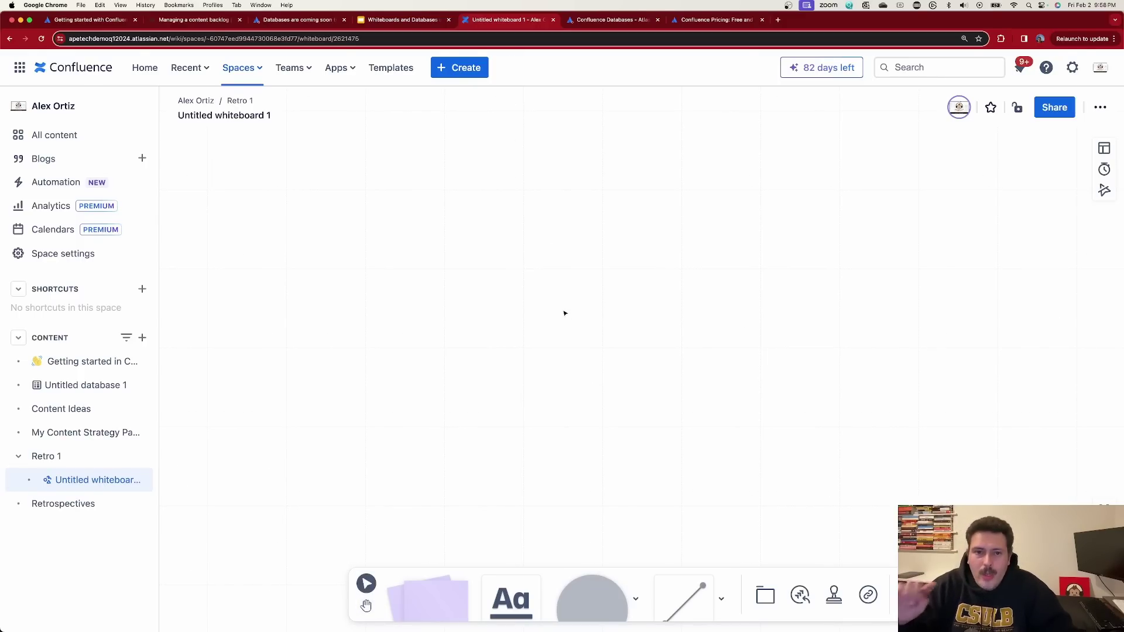
pyautogui.moveTo(793, 120); pyautogui.dragTo(662, 191)
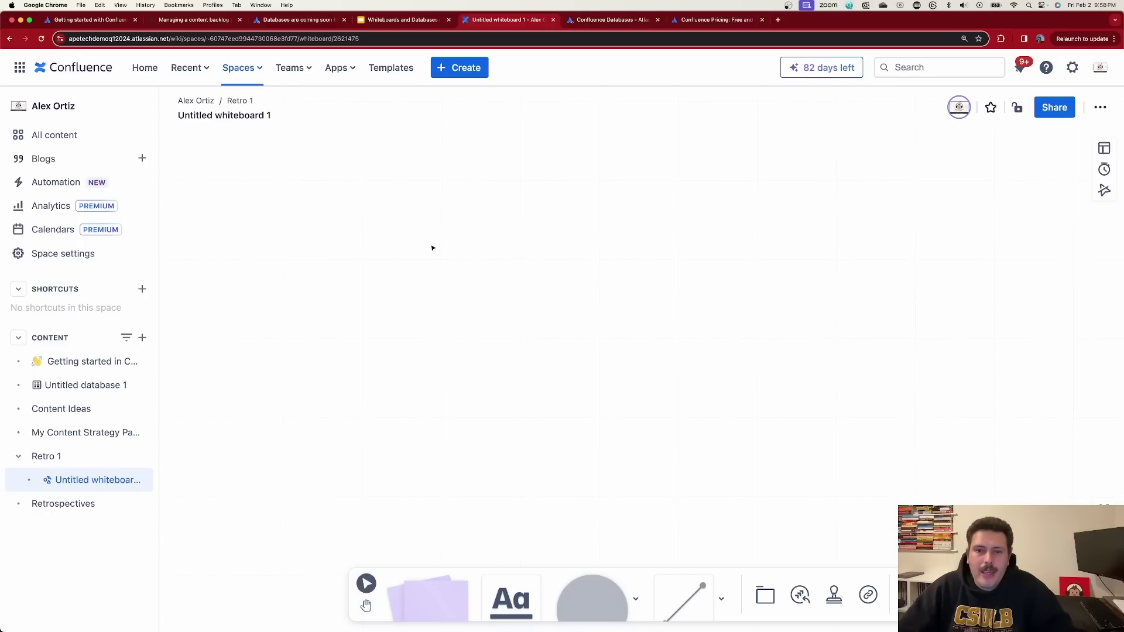
pyautogui.moveTo(434, 238); pyautogui.dragTo(827, 394)
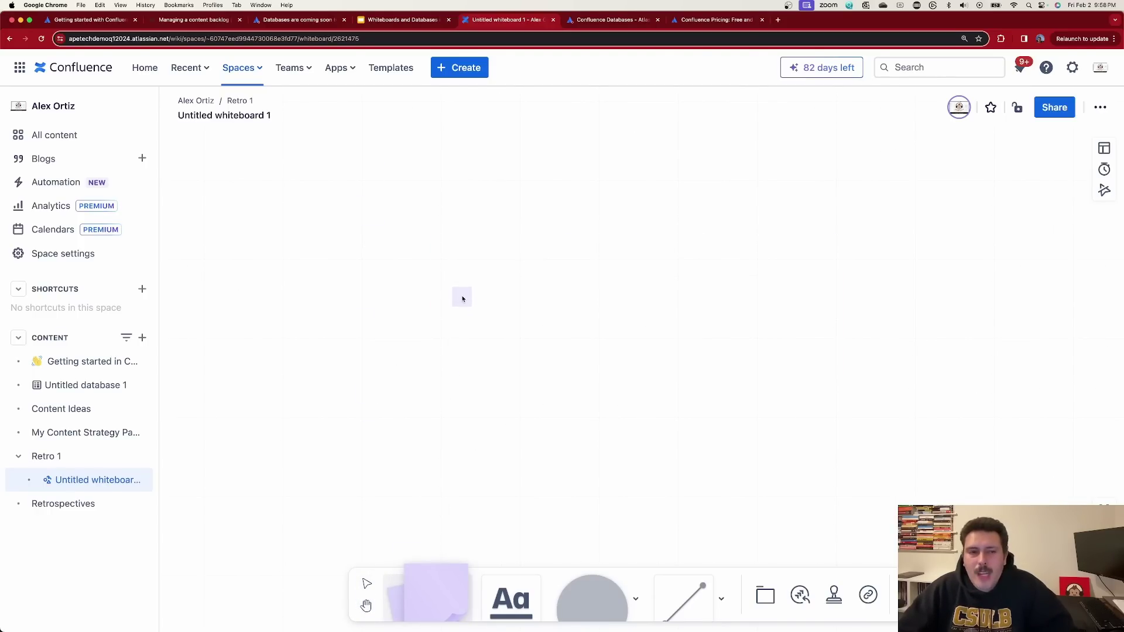
pyautogui.click(373, 269)
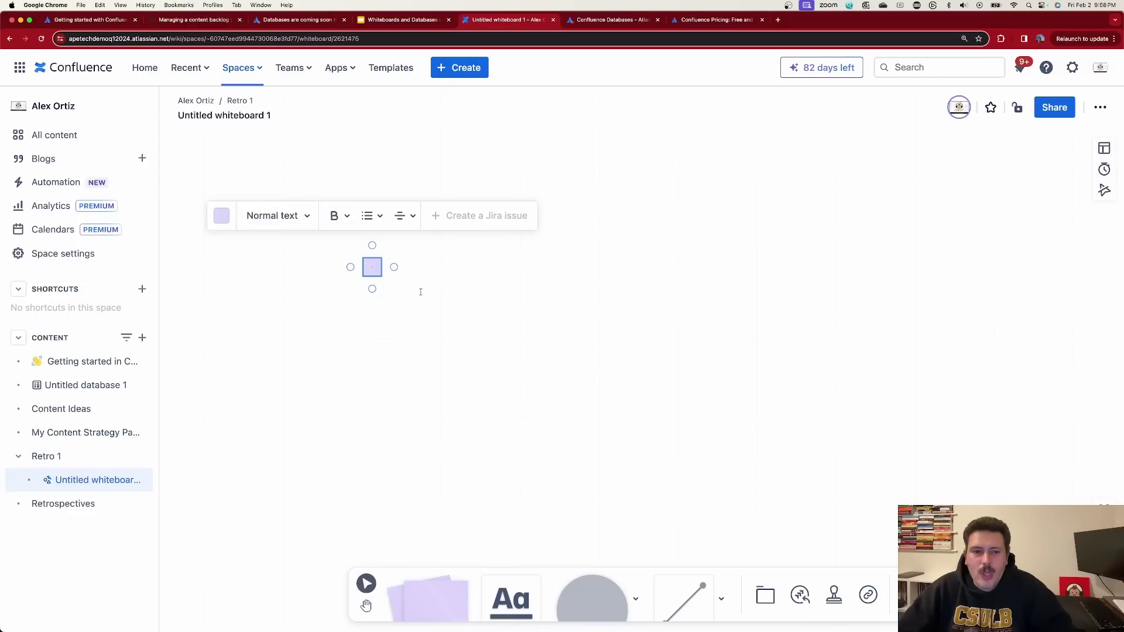
pyautogui.click(372, 268)
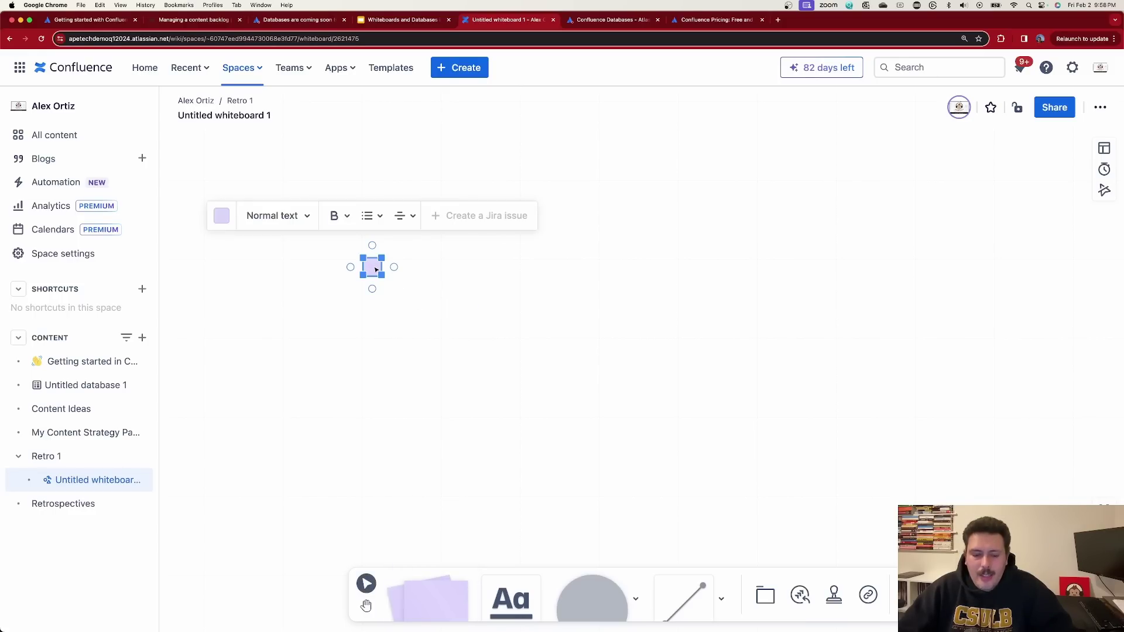
# Step: Duplicate the purple sticky note twice to form a horizontal row of three spaced notes, and deselect them
pyautogui.moveTo(377, 268); pyautogui.dragTo(455, 268)
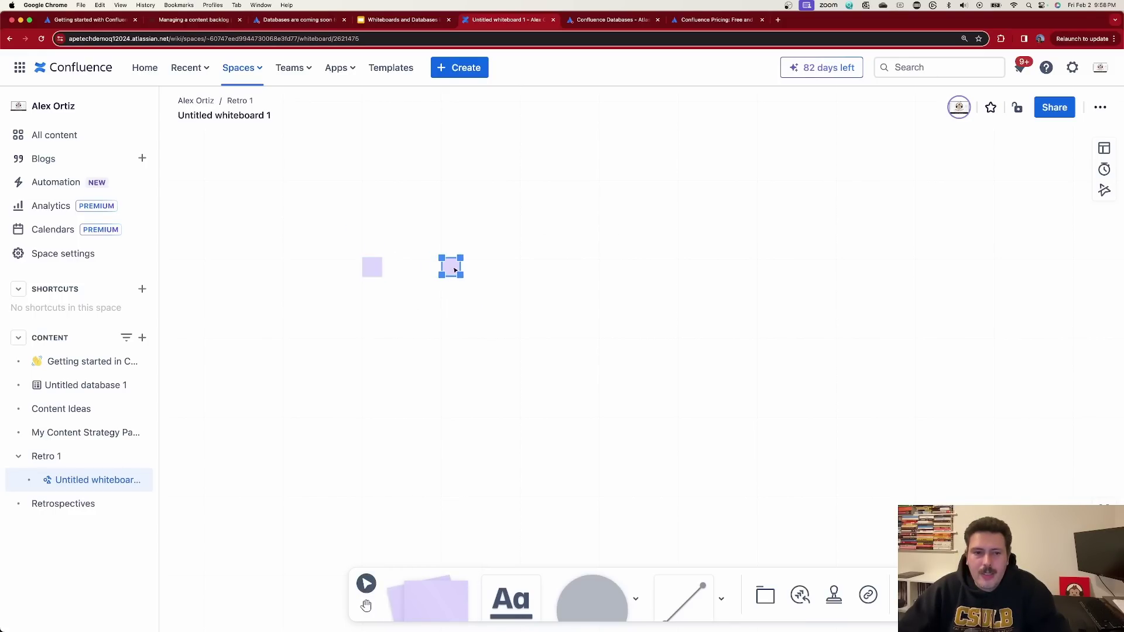
pyautogui.click(444, 313)
pyautogui.click(450, 272)
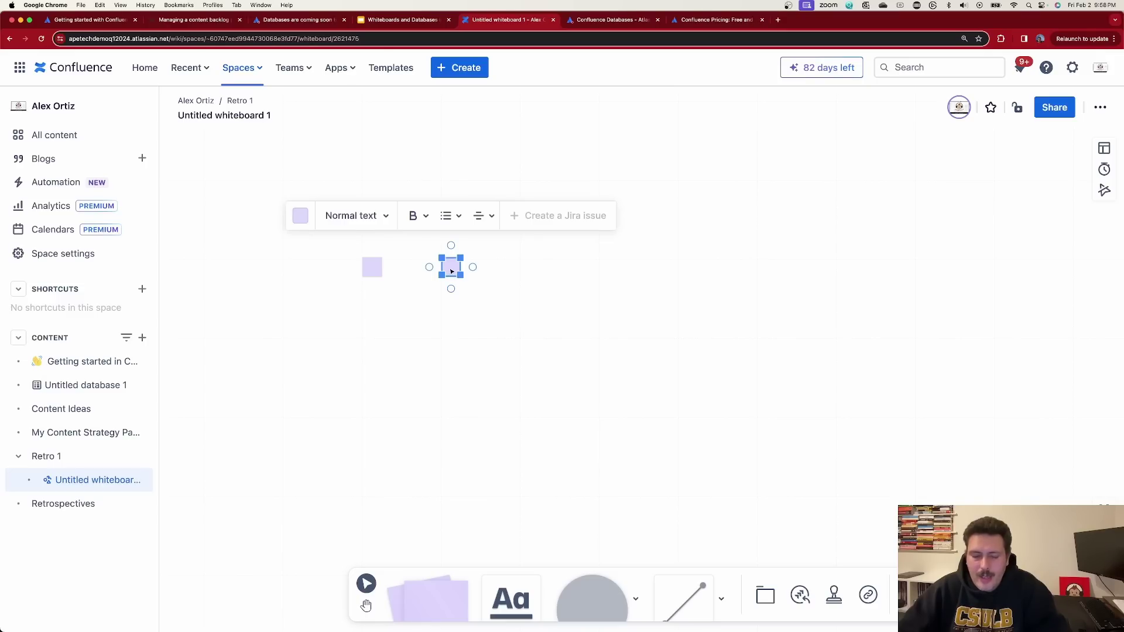
pyautogui.moveTo(451, 271); pyautogui.dragTo(529, 273)
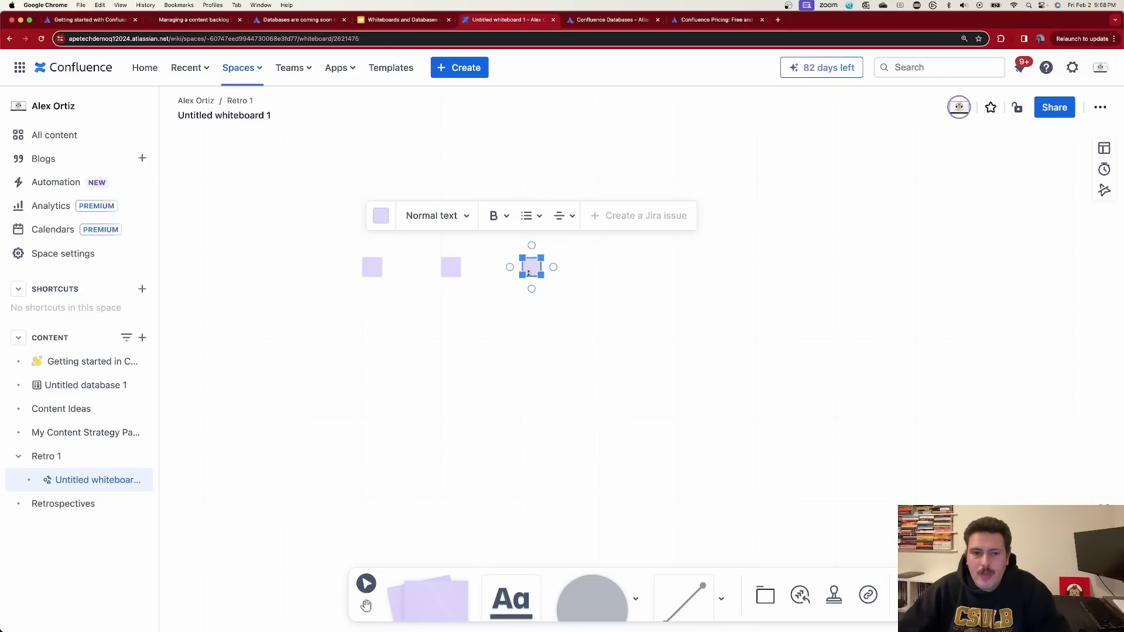
pyautogui.click(433, 290)
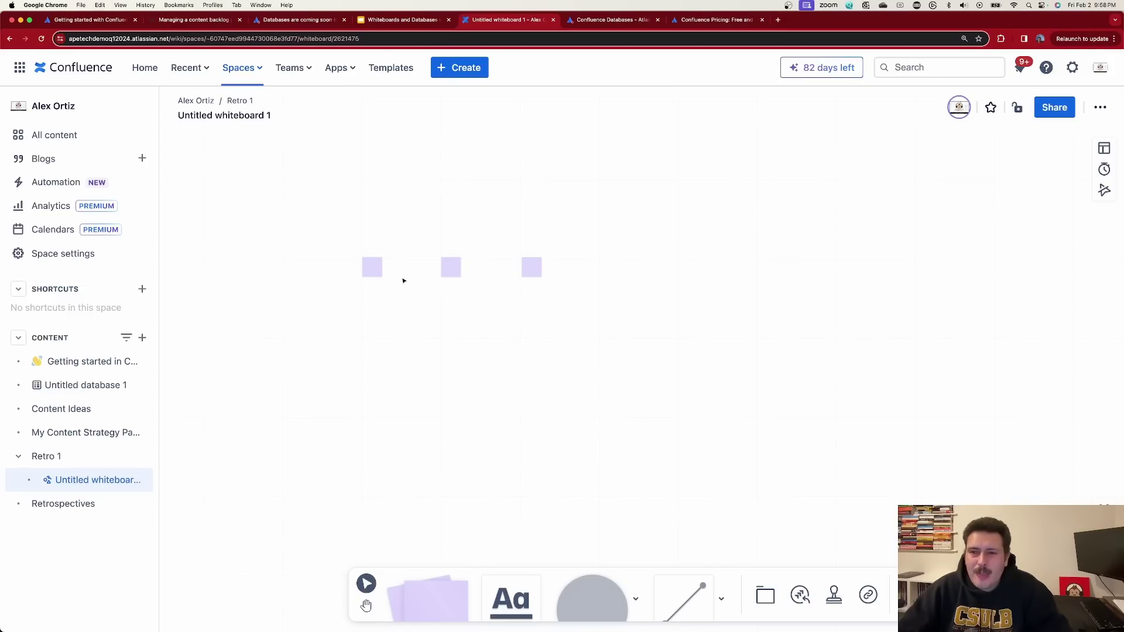
# Step: Label the first sticky note in the row "Sticky 1"
pyautogui.scroll(-5, 402, 276)
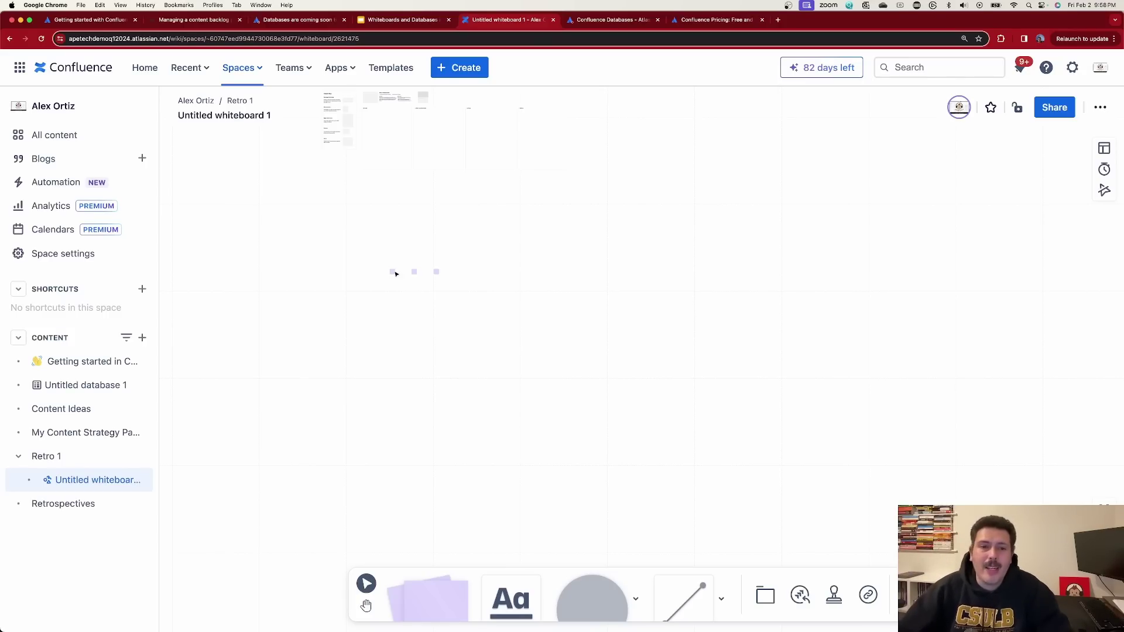
pyautogui.scroll(-3, 401, 274)
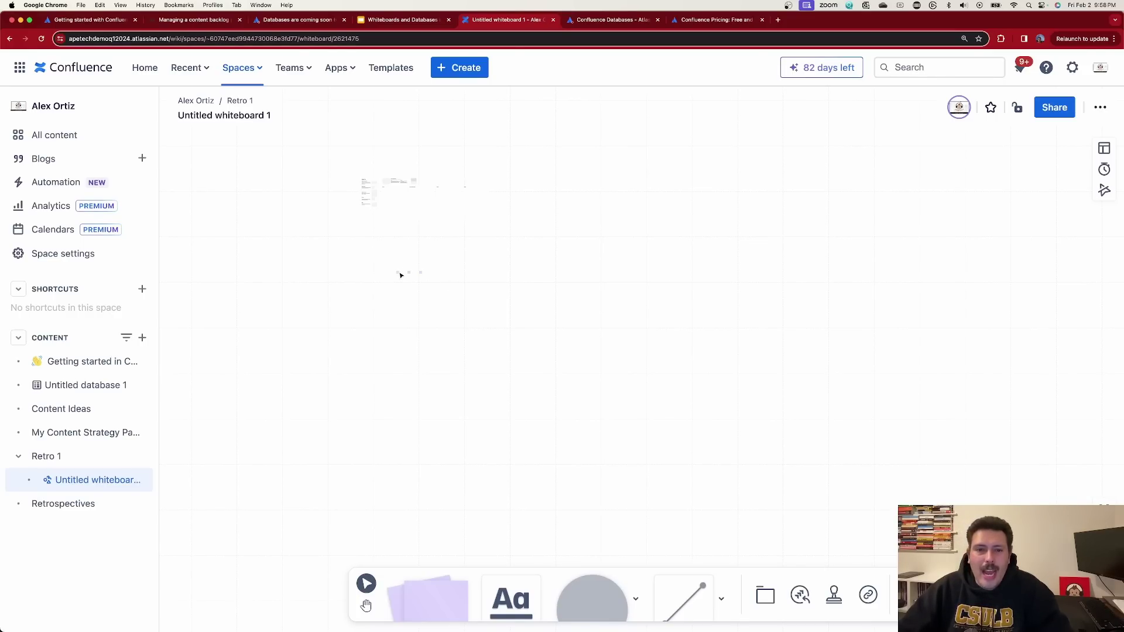
pyautogui.scroll(10, 407, 281)
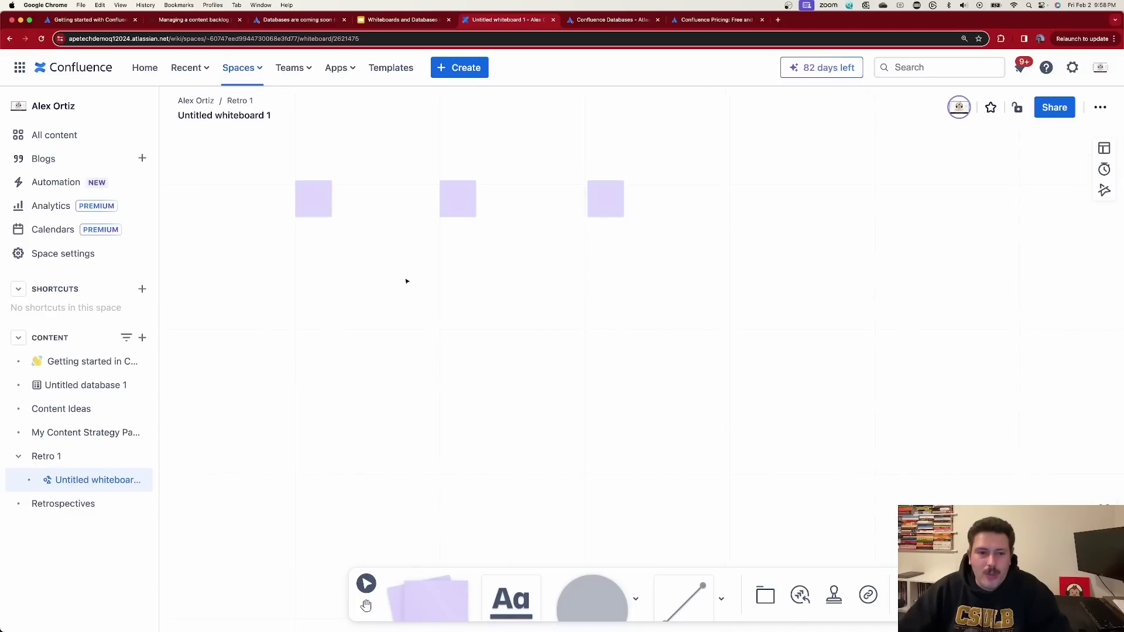
pyautogui.press('h')
pyautogui.moveTo(423, 297); pyautogui.dragTo(502, 449)
pyautogui.moveTo(456, 387); pyautogui.dragTo(686, 410)
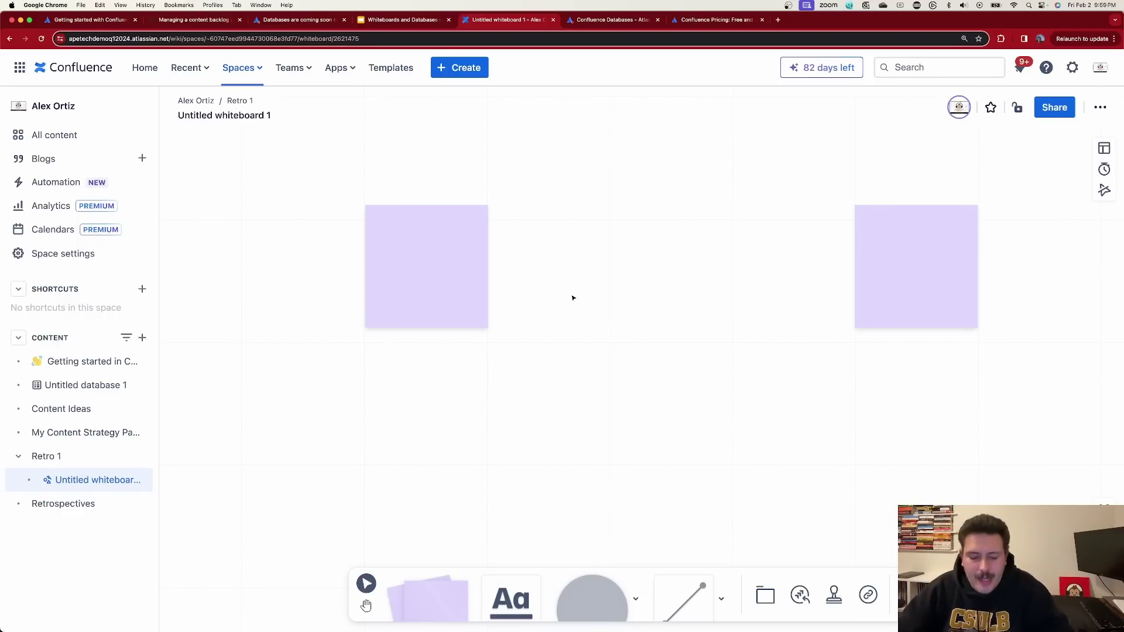
pyautogui.scroll(5, 404, 254)
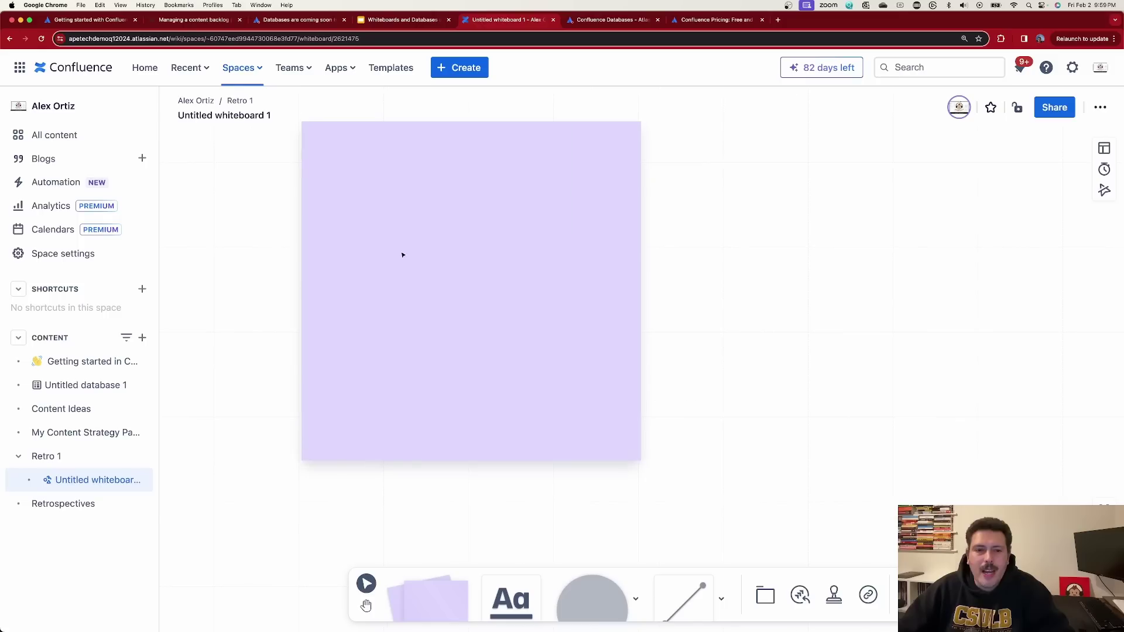
pyautogui.moveTo(432, 251); pyautogui.dragTo(625, 281)
pyautogui.click(613, 279)
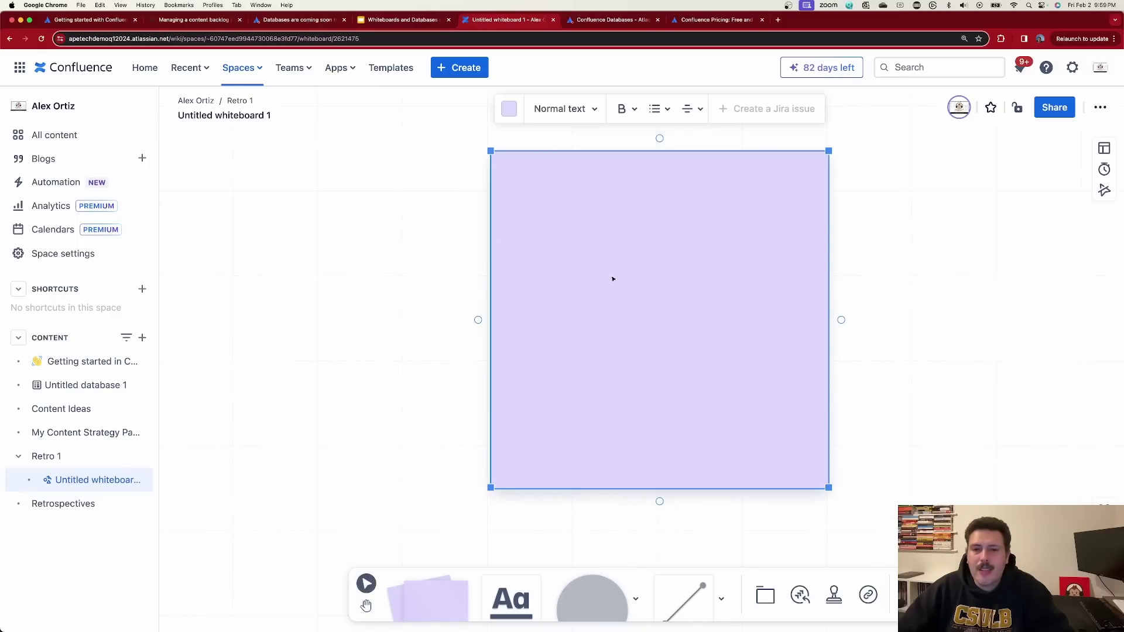
pyautogui.click(627, 277)
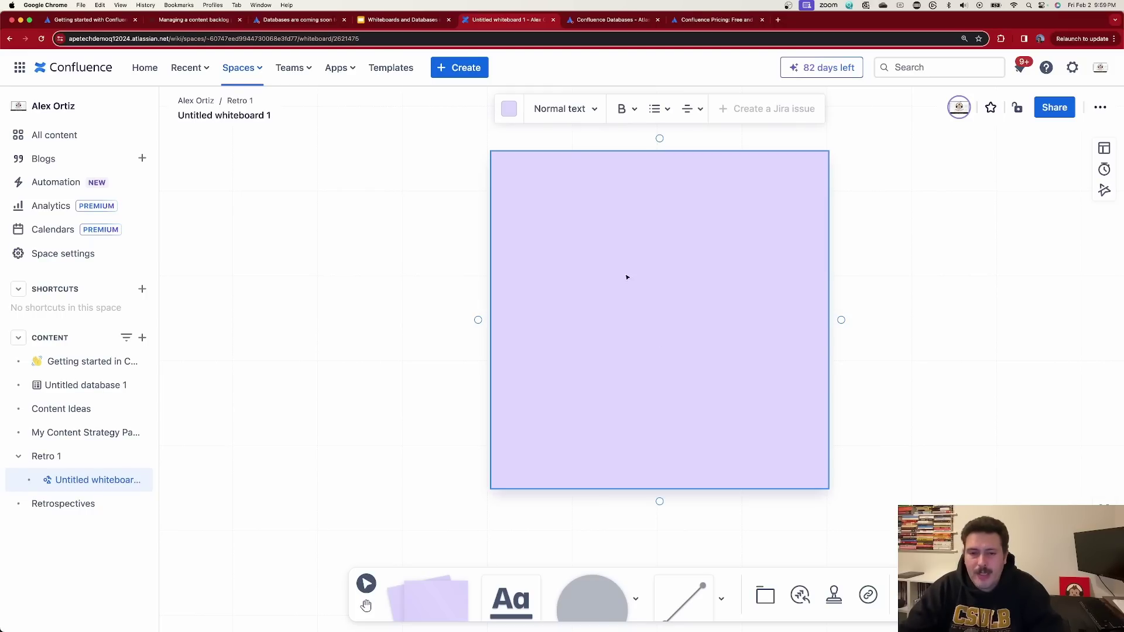
pyautogui.write('St')
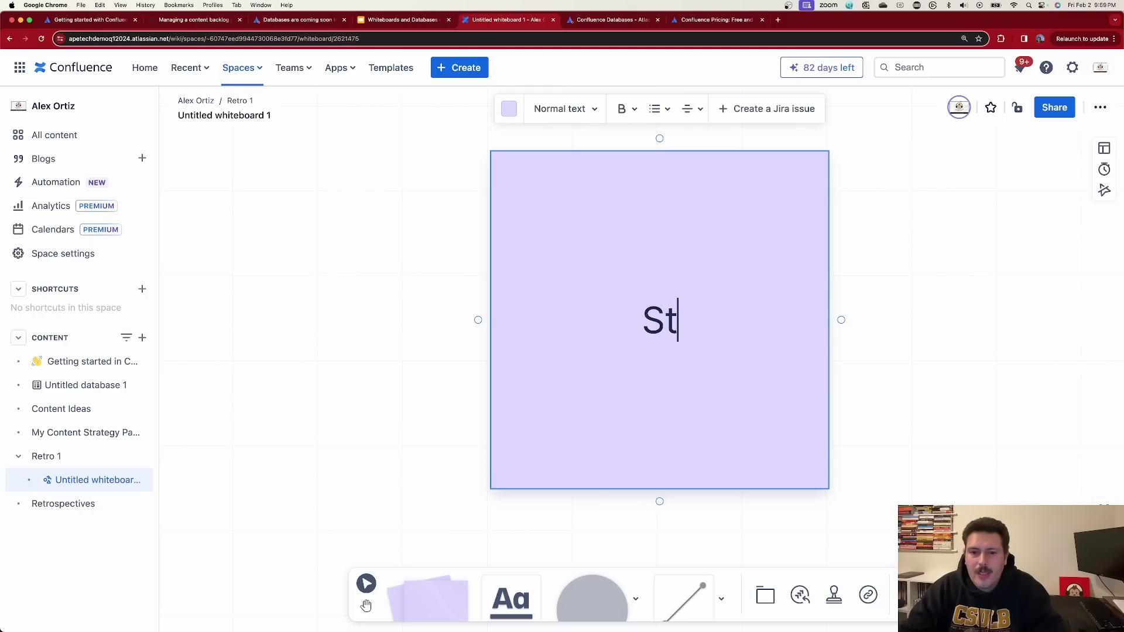
pyautogui.write('icky 1')
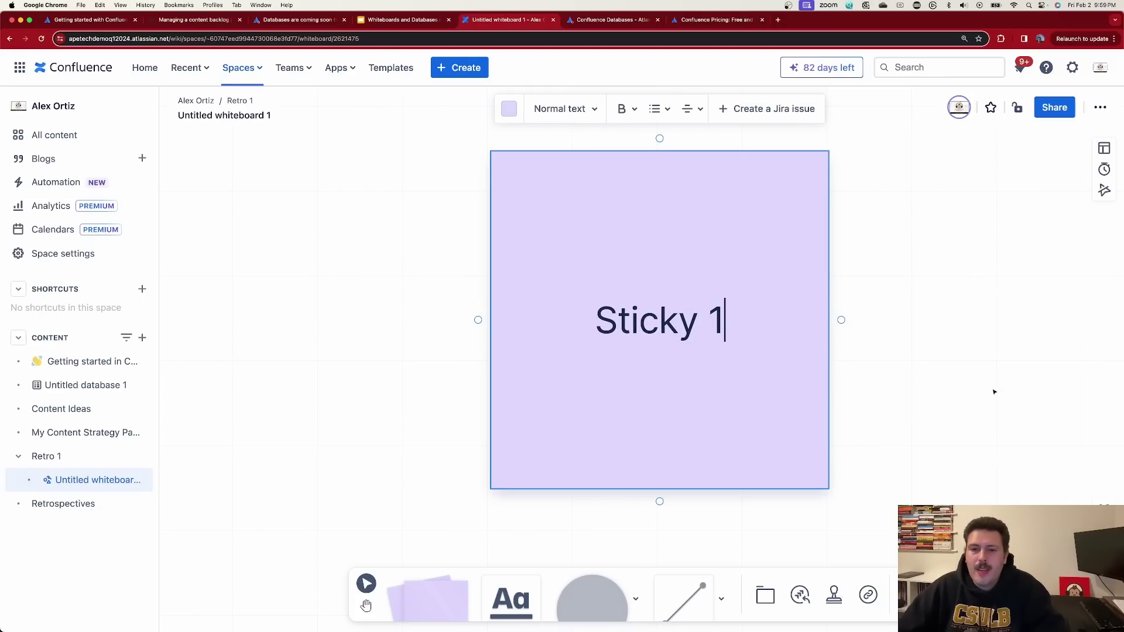
pyautogui.click(958, 390)
# Step: Move the two blank sticky notes close beside Sticky 1 so that all three sit in a tight, evenly aligned row
pyautogui.scroll(-10, 957, 390)
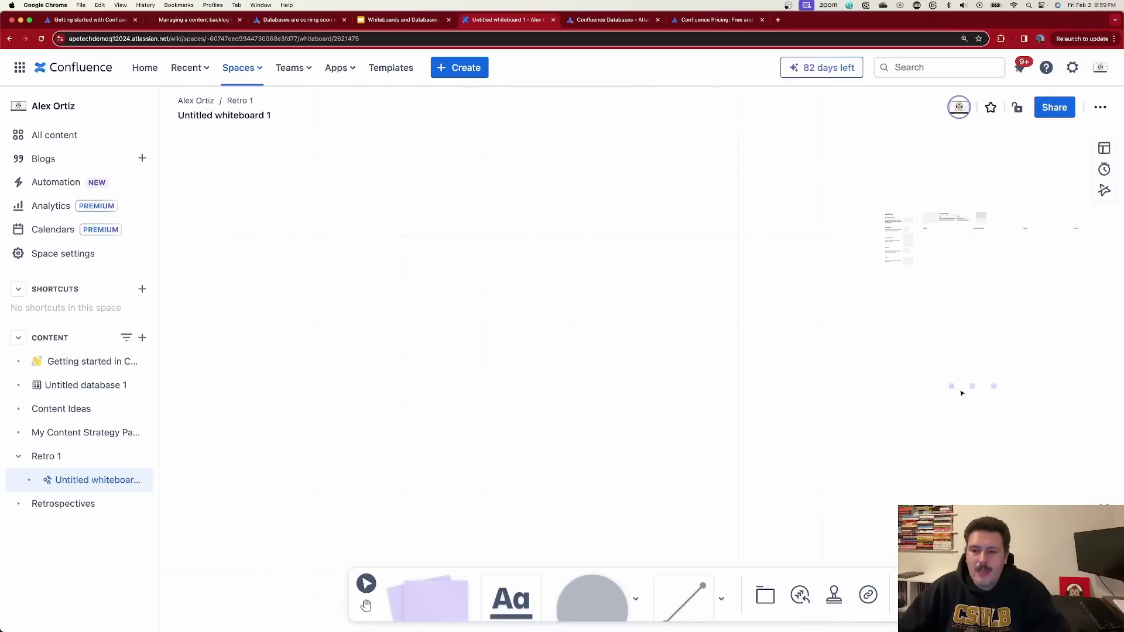
pyautogui.moveTo(958, 389); pyautogui.dragTo(505, 294)
pyautogui.scroll(10, 505, 293)
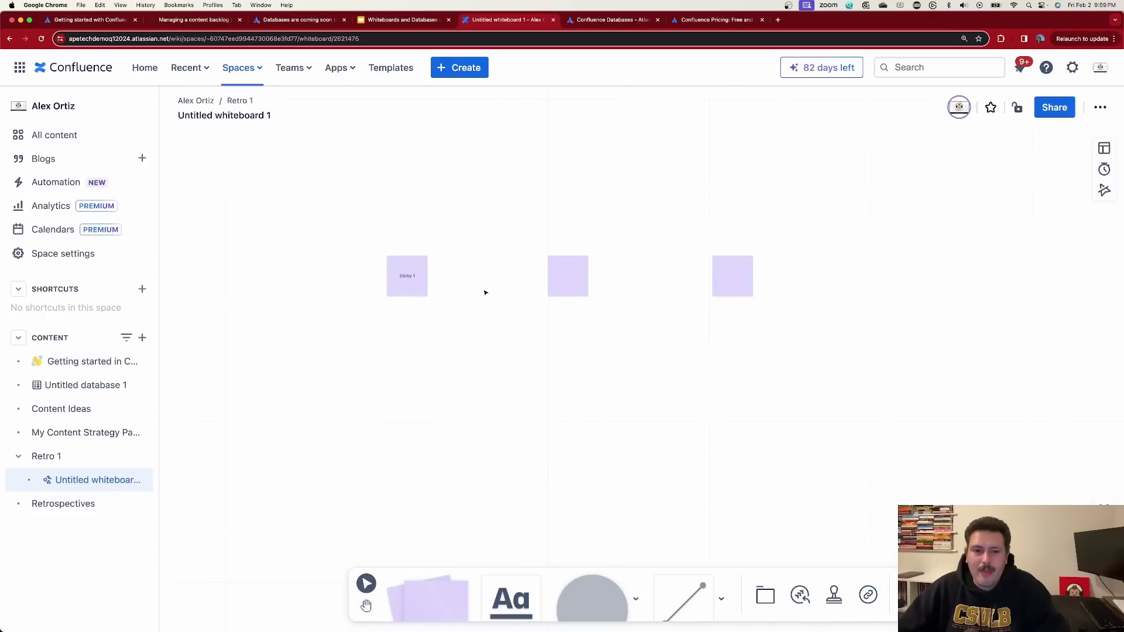
pyautogui.moveTo(600, 270); pyautogui.dragTo(398, 270)
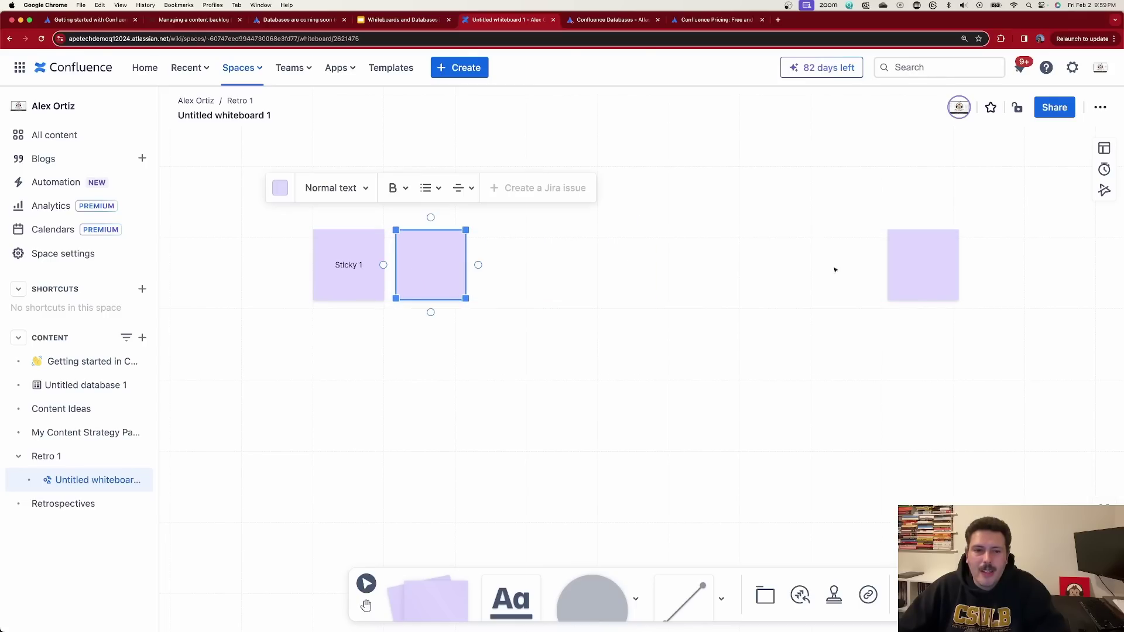
pyautogui.click(950, 271)
pyautogui.moveTo(949, 270); pyautogui.dragTo(534, 276)
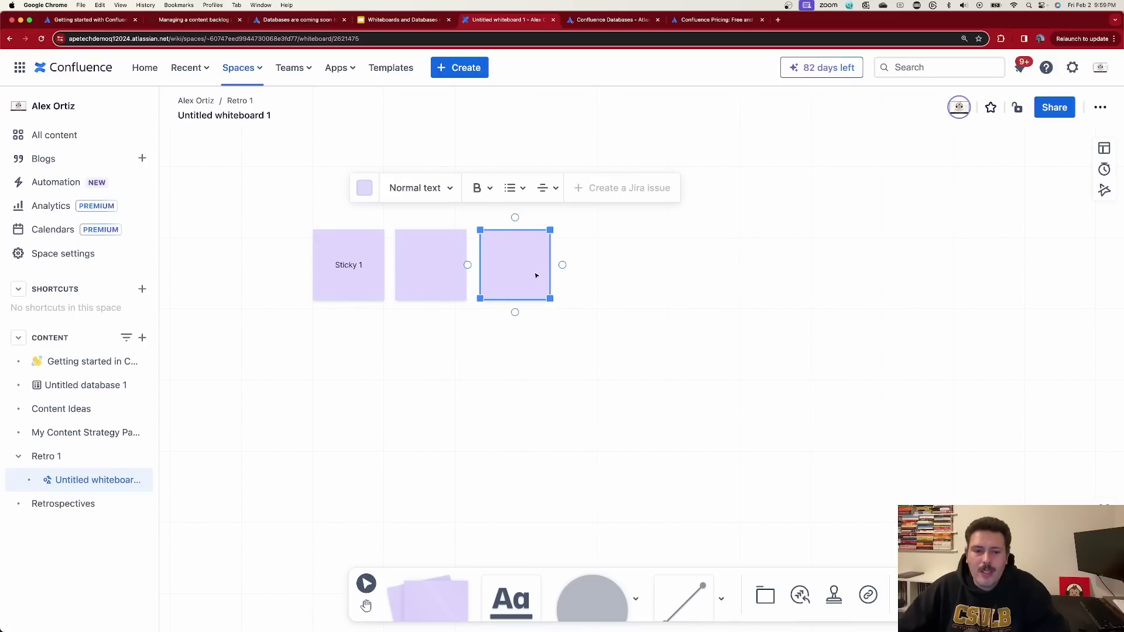
# Step: Recolor the third sticky note in the row green and the second one teal, and deselect them
pyautogui.click(534, 276)
pyautogui.click(364, 188)
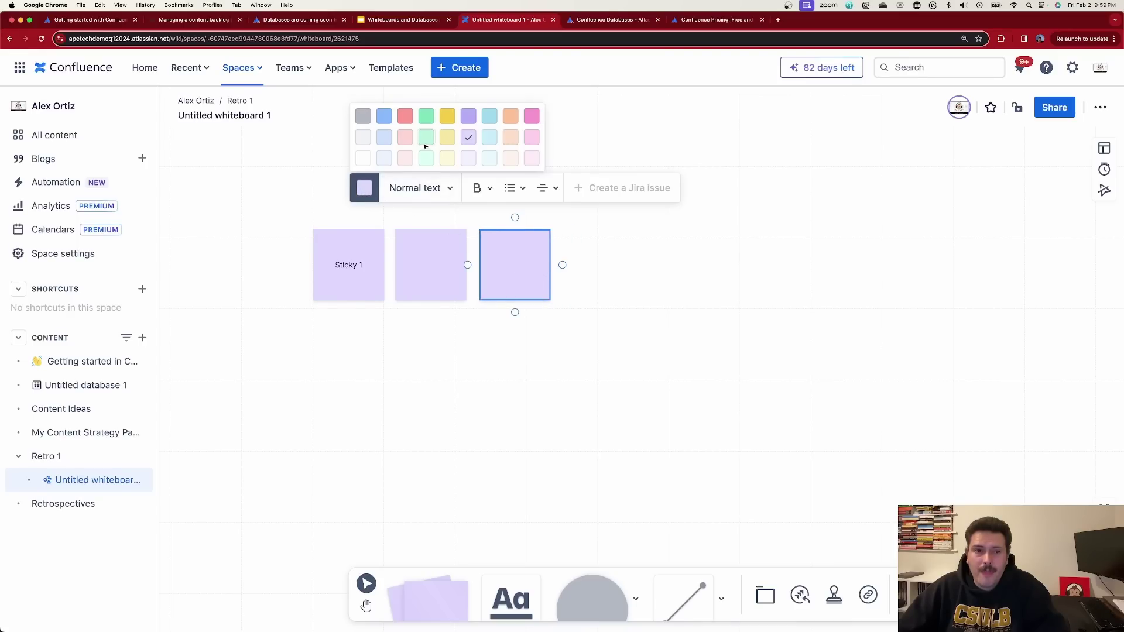
pyautogui.click(428, 120)
pyautogui.click(422, 270)
pyautogui.click(280, 188)
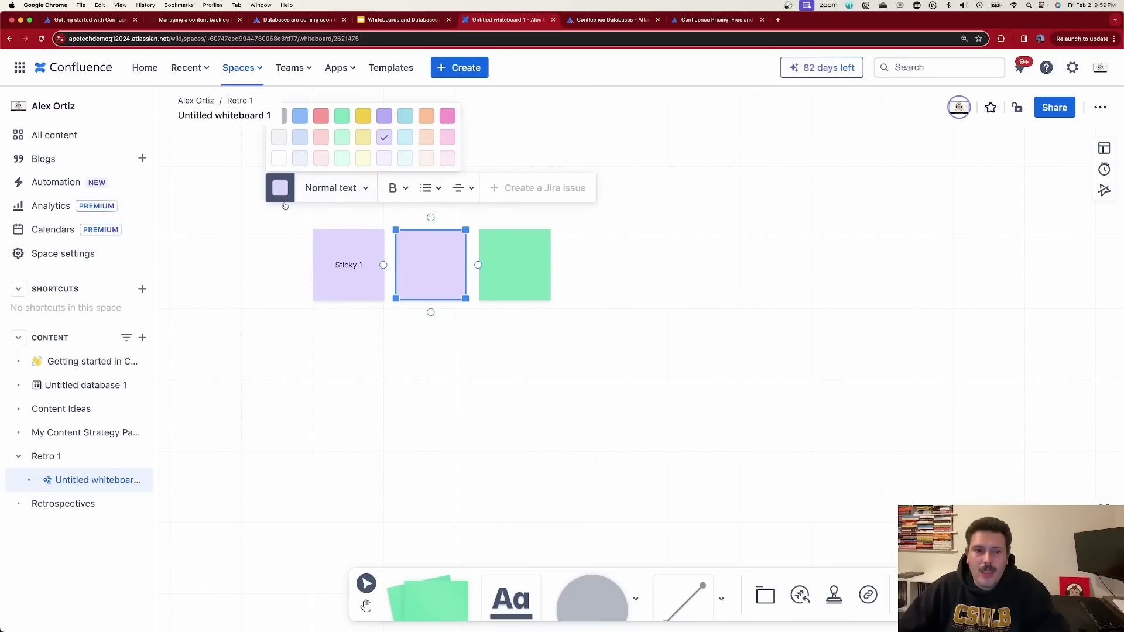
pyautogui.click(410, 123)
pyautogui.click(501, 389)
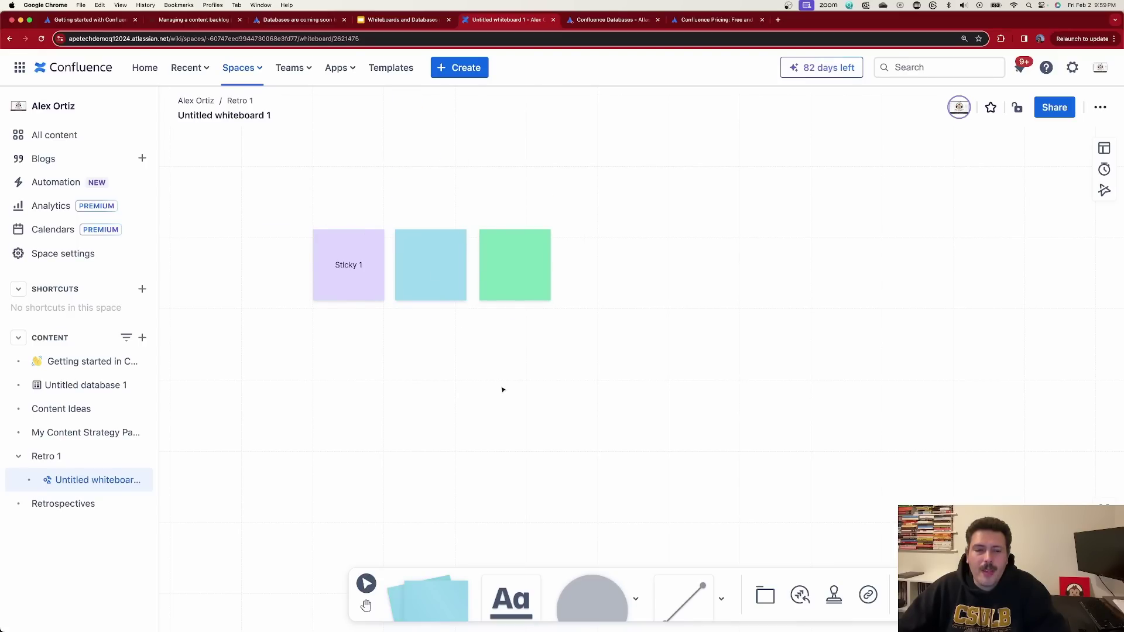
# Step: Apply the Heading 1 text style and bold to the blank teal sticky note in the middle of the row
pyautogui.scroll(-10, 502, 388)
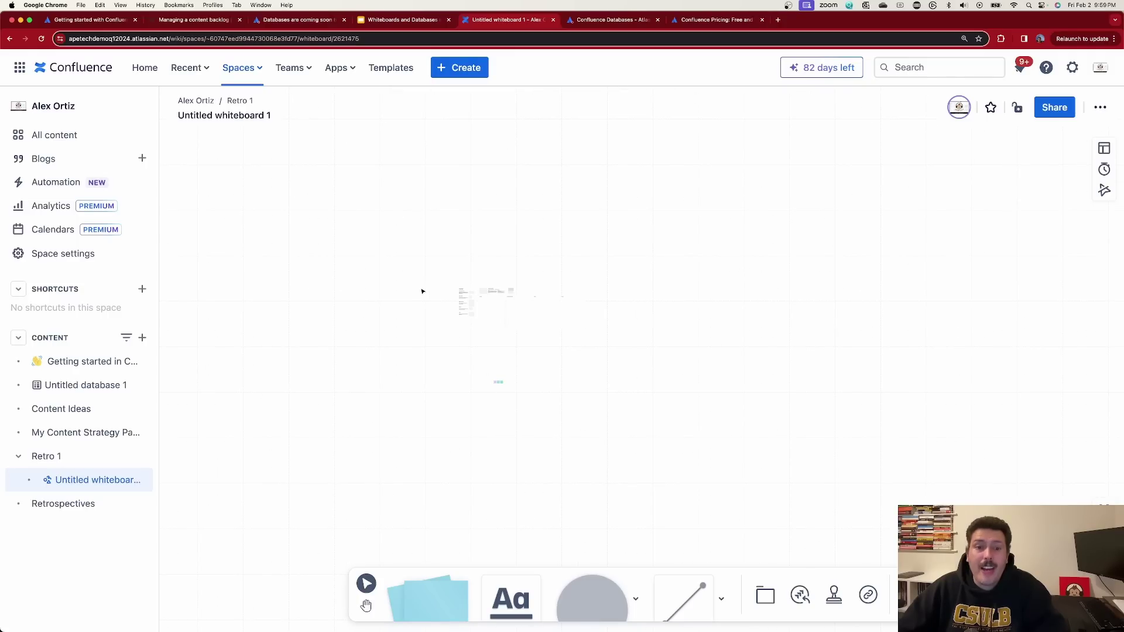
pyautogui.scroll(10, 494, 378)
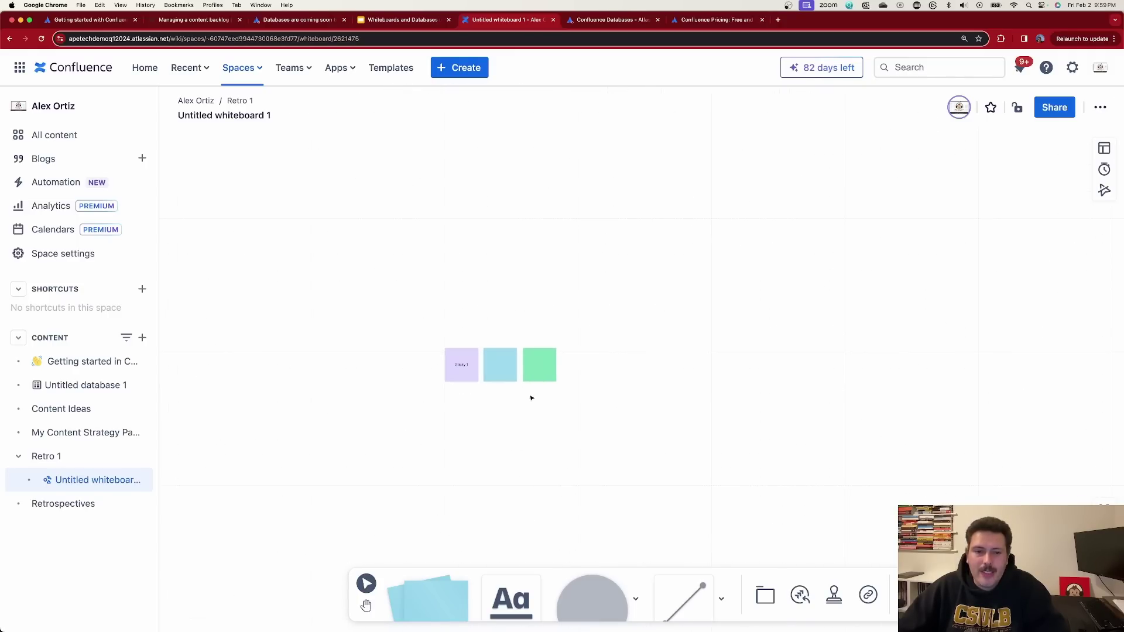
pyautogui.hscroll(4, 833, 392)
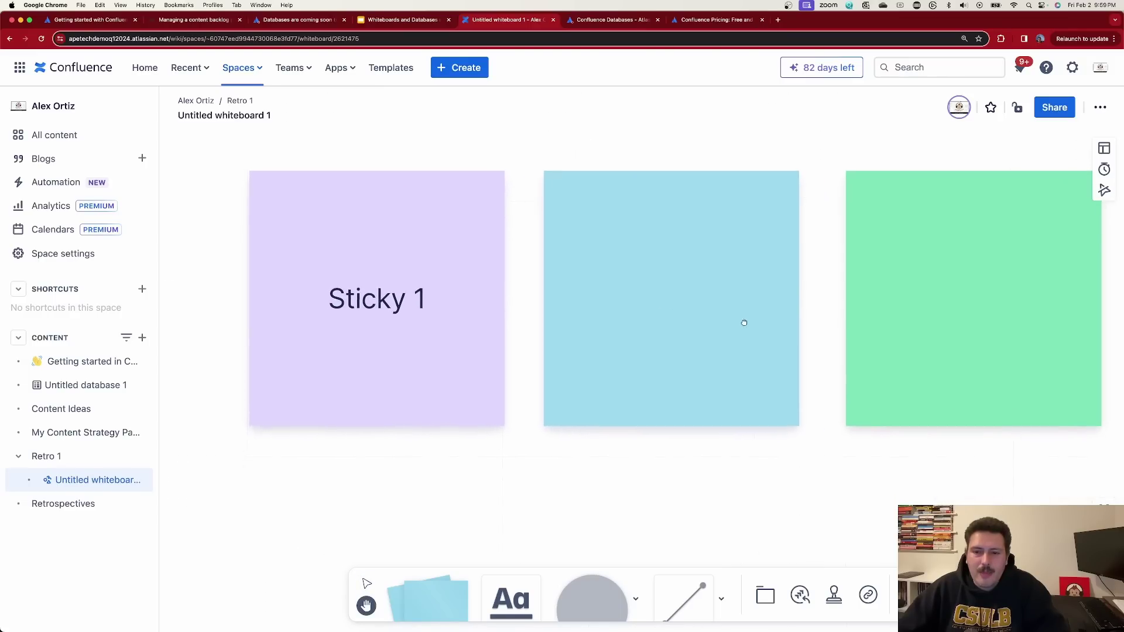
pyautogui.click(690, 322)
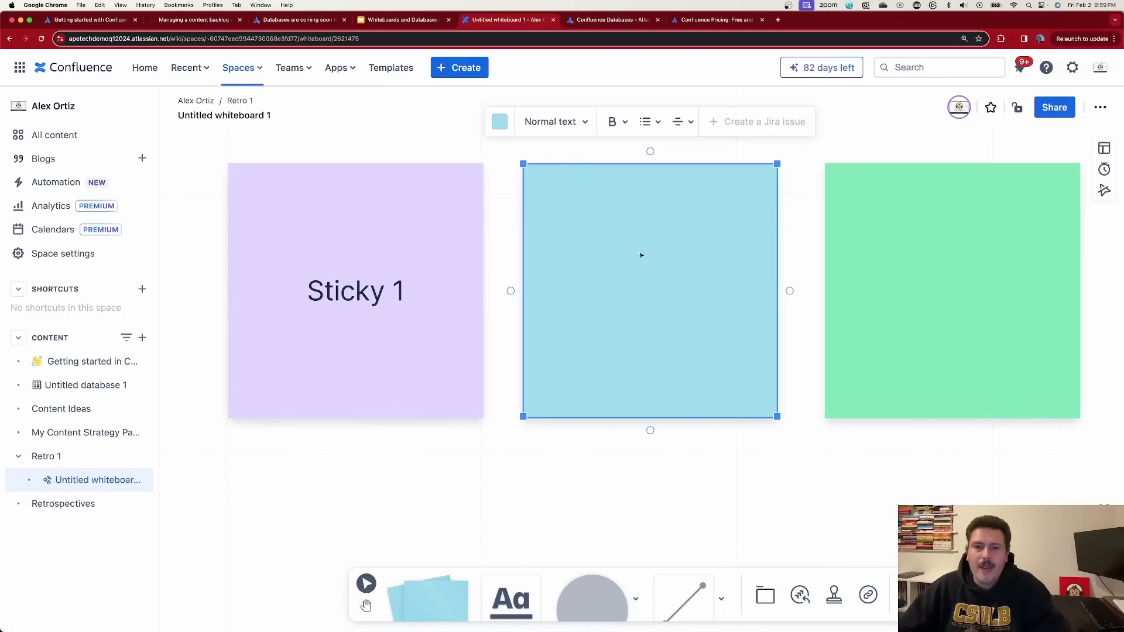
pyautogui.click(341, 305)
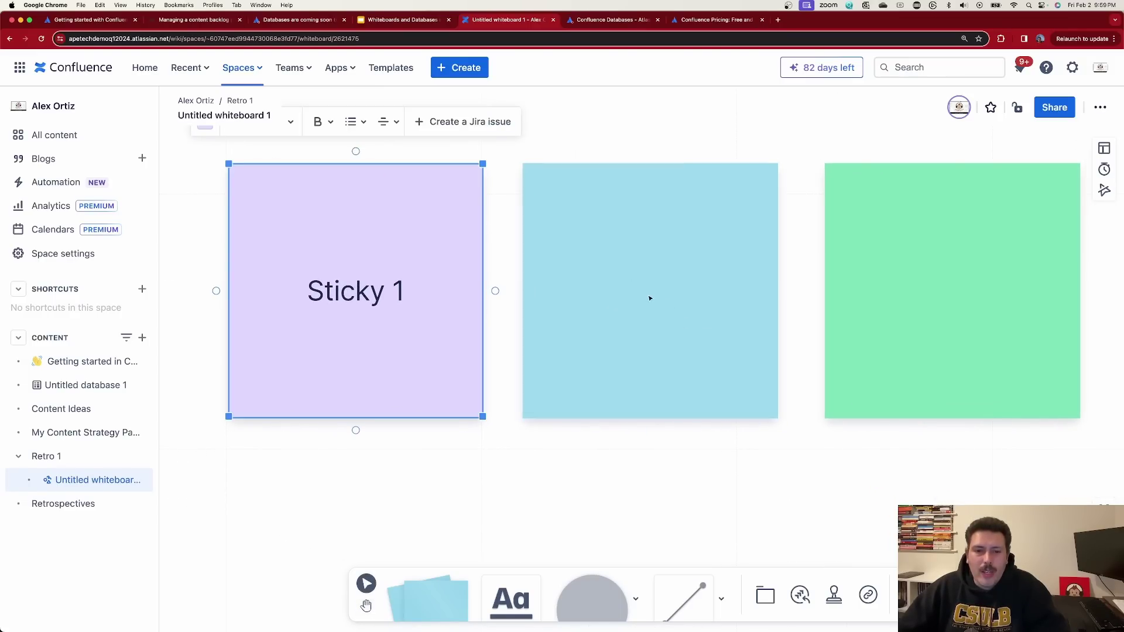
pyautogui.doubleClick(618, 296)
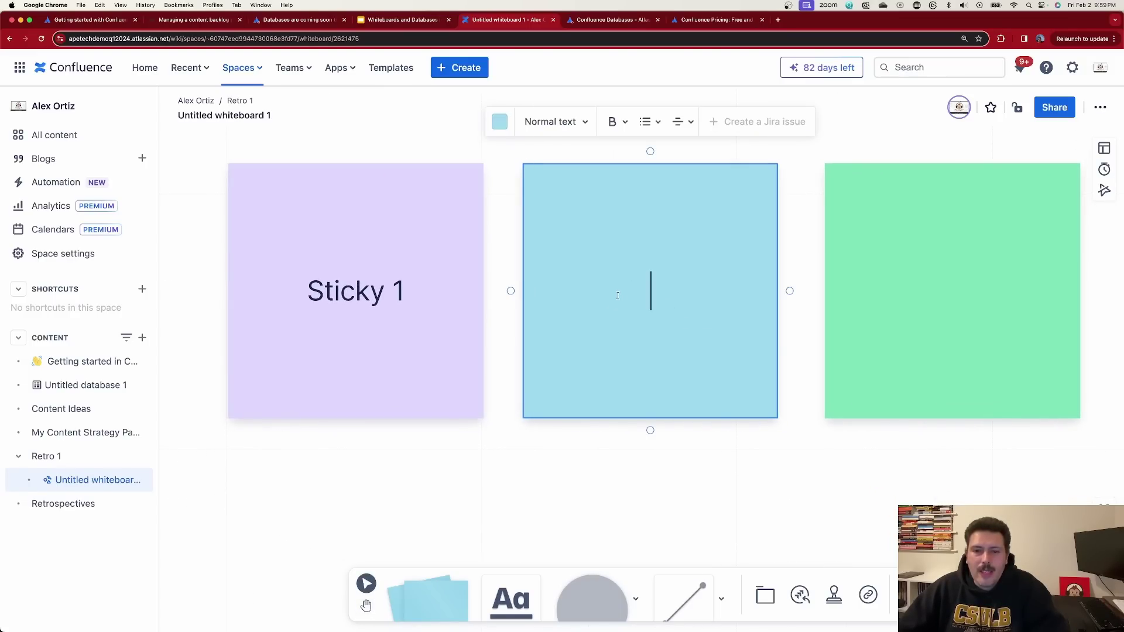
pyautogui.click(561, 128)
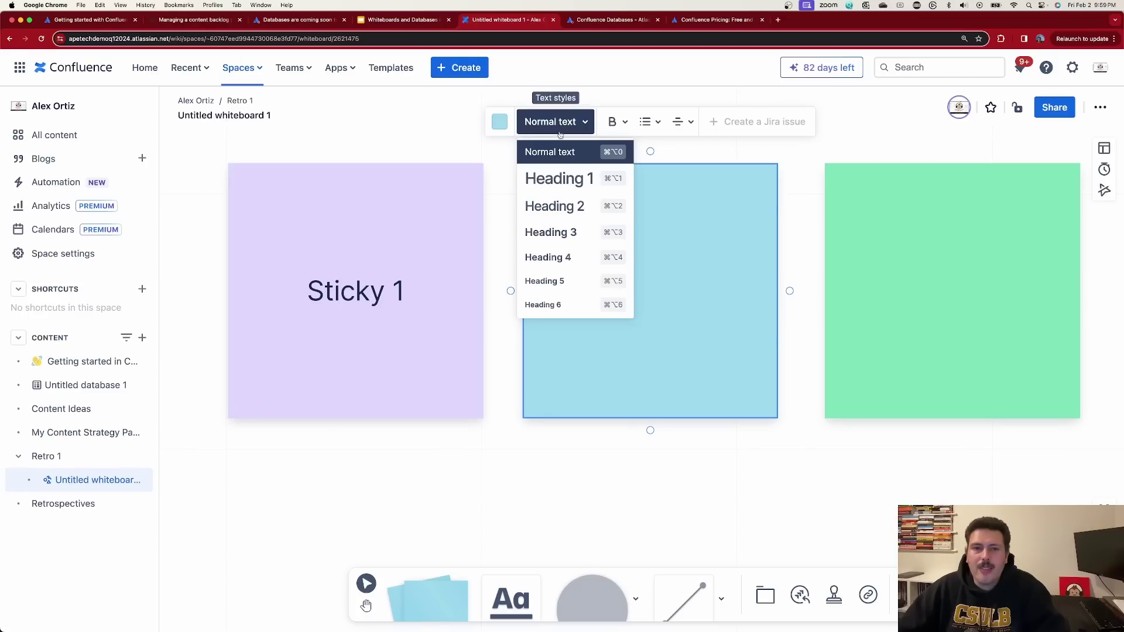
pyautogui.click(557, 179)
pyautogui.click(613, 122)
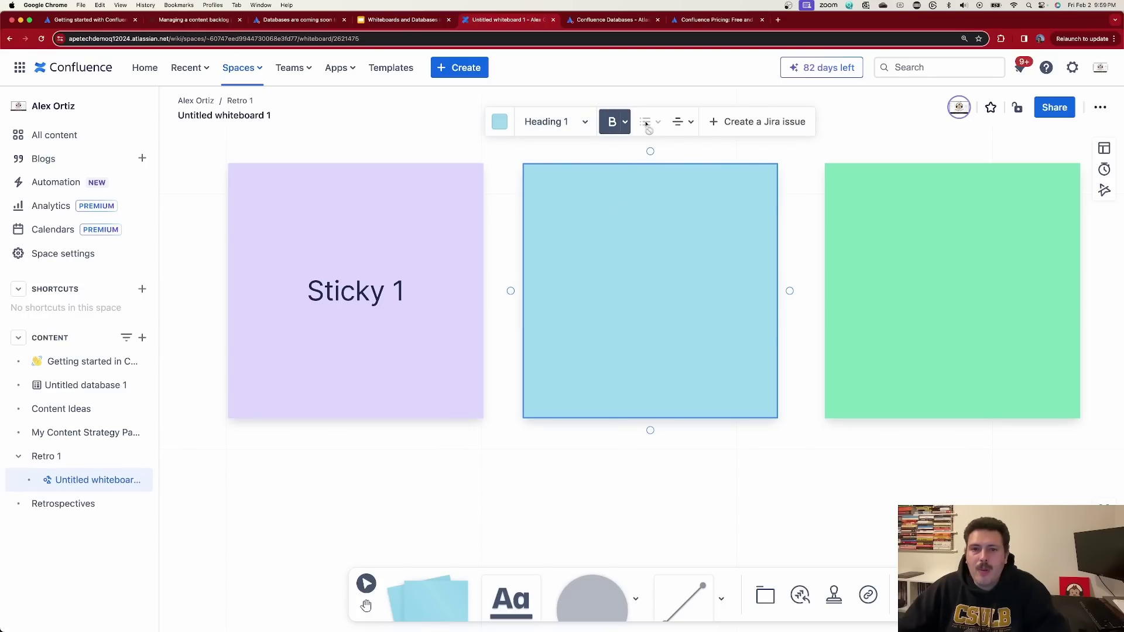
# Step: Turn the Sticky 1 text into a bulleted list and look at its alignment options
pyautogui.click(379, 295)
pyautogui.click(380, 294)
pyautogui.click(352, 121)
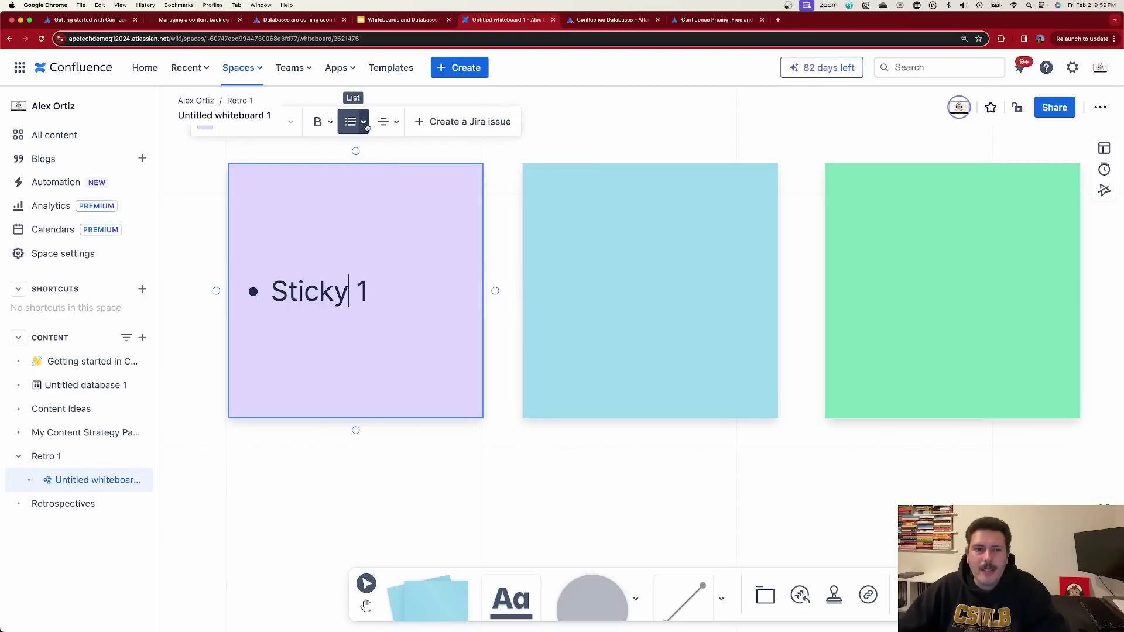
pyautogui.click(397, 127)
pyautogui.click(406, 254)
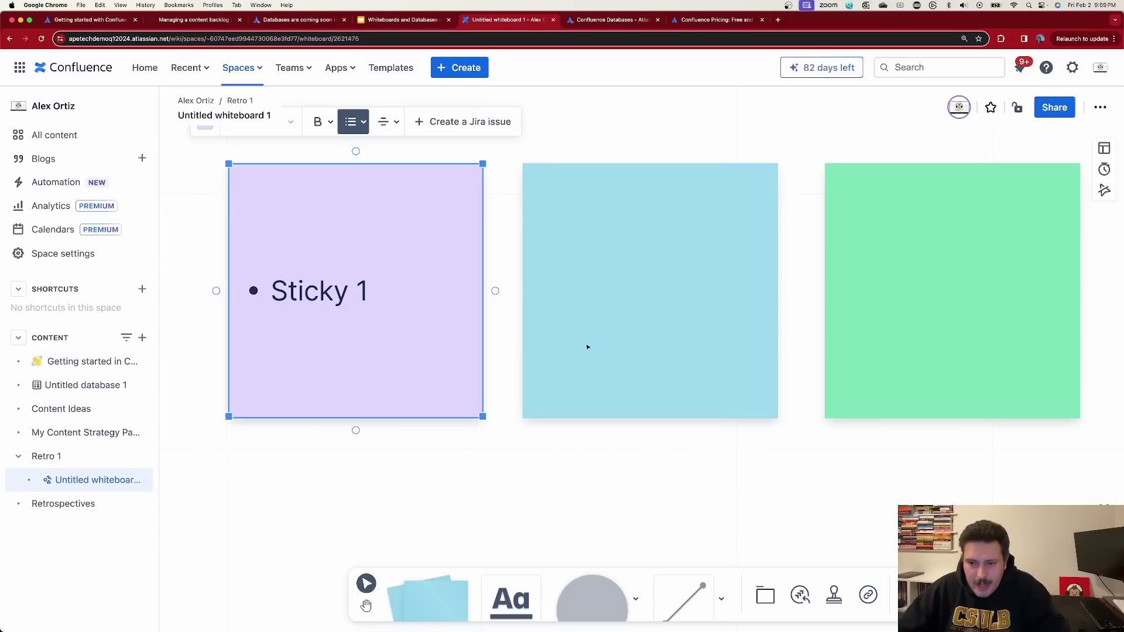
# Step: Add a blank teal sticky note below Sticky 1 and nudge it slightly closer to the row
pyautogui.click(952, 280)
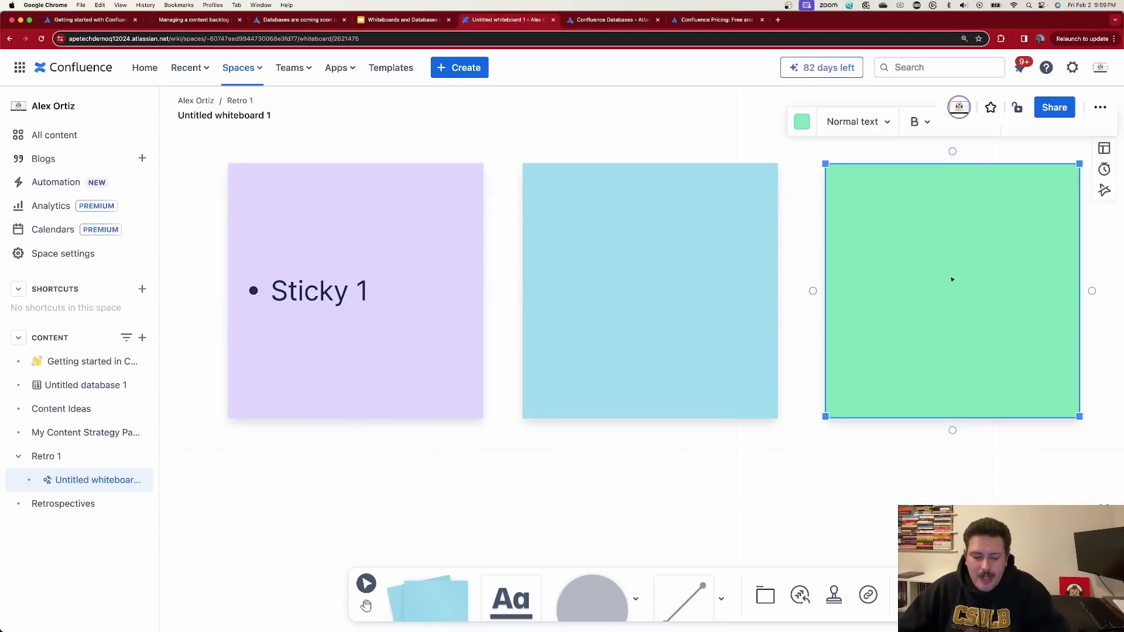
pyautogui.scroll(-5, 952, 280)
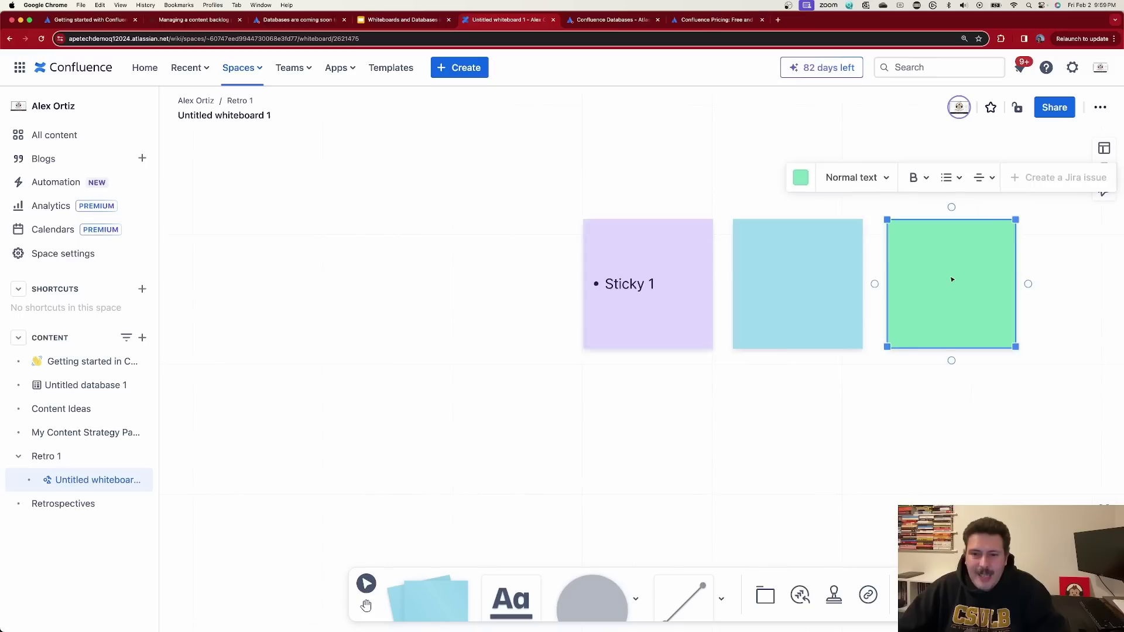
pyautogui.click(438, 590)
pyautogui.click(580, 384)
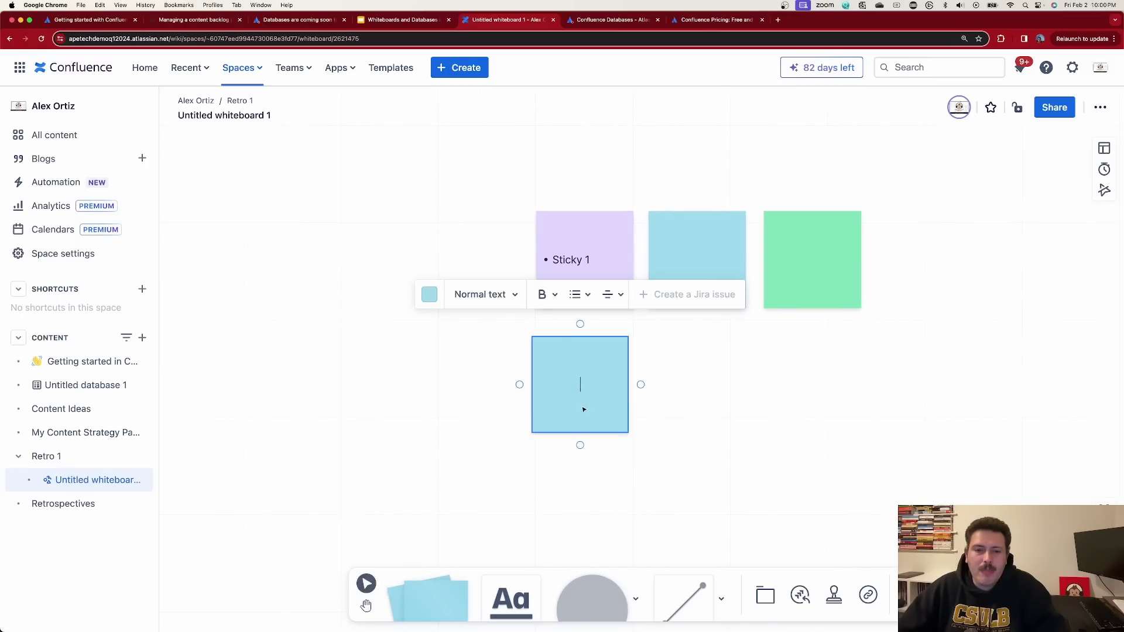
pyautogui.moveTo(588, 406); pyautogui.dragTo(587, 402)
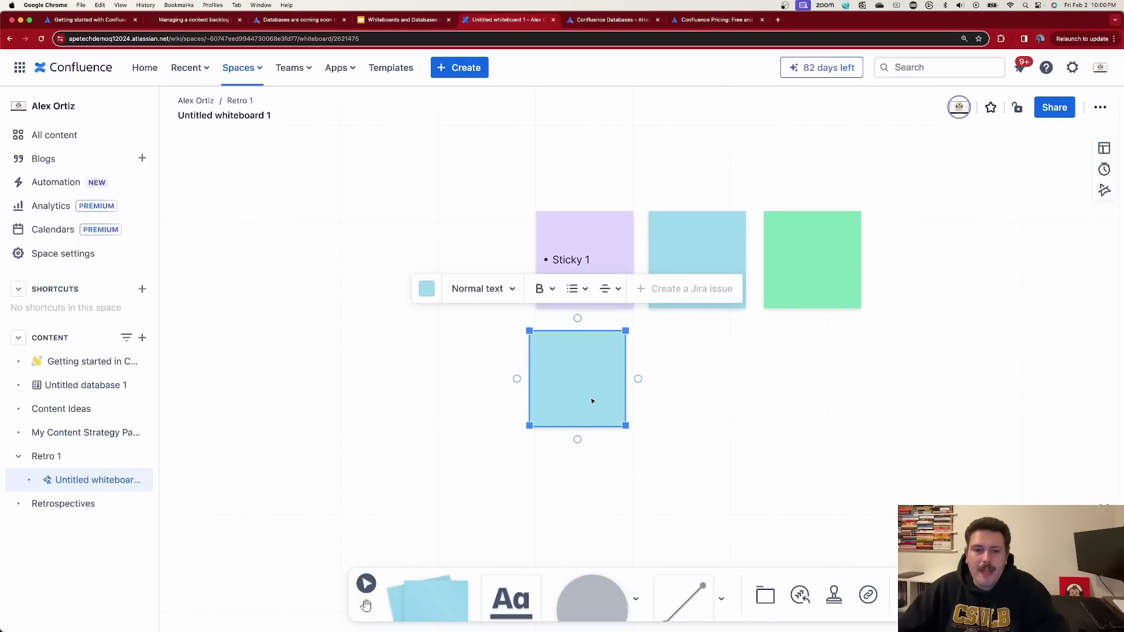
# Step: Place three blank teal sticky notes in a vertical stack in the Good section of the retrospective template
pyautogui.scroll(-5, 625, 339)
pyautogui.press('h')
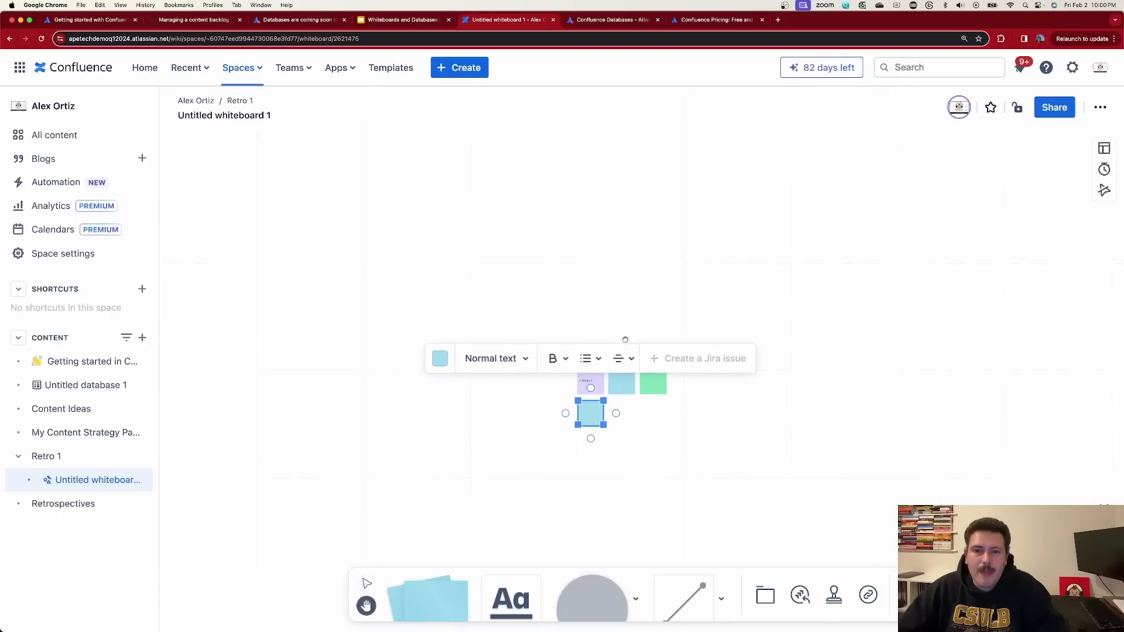
pyautogui.scroll(10, 625, 339)
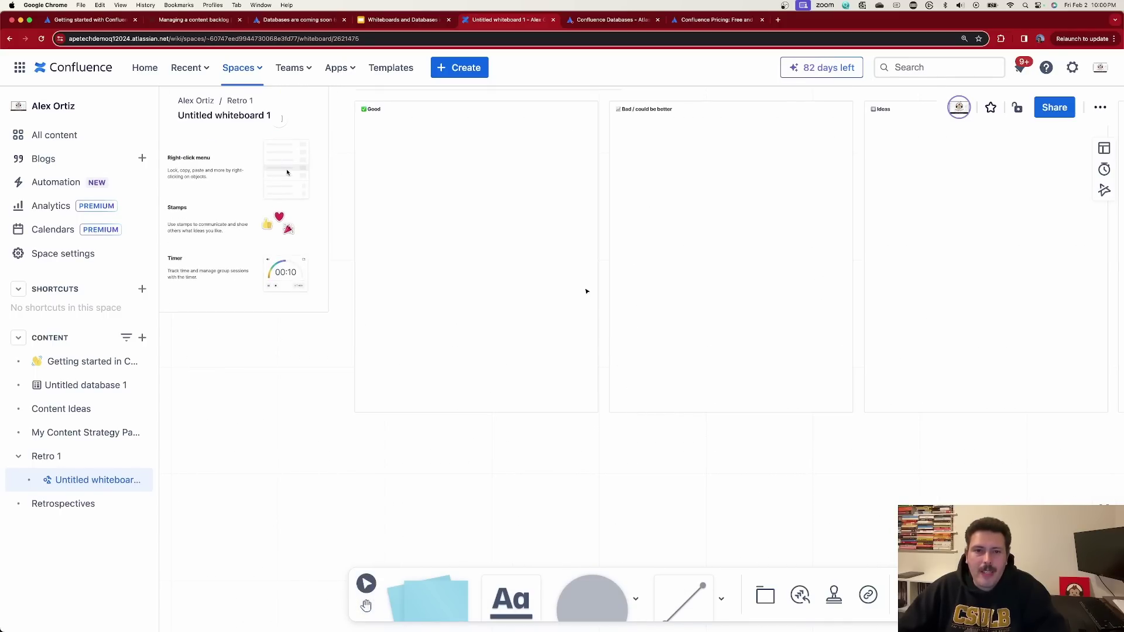
pyautogui.scroll(3, 587, 291)
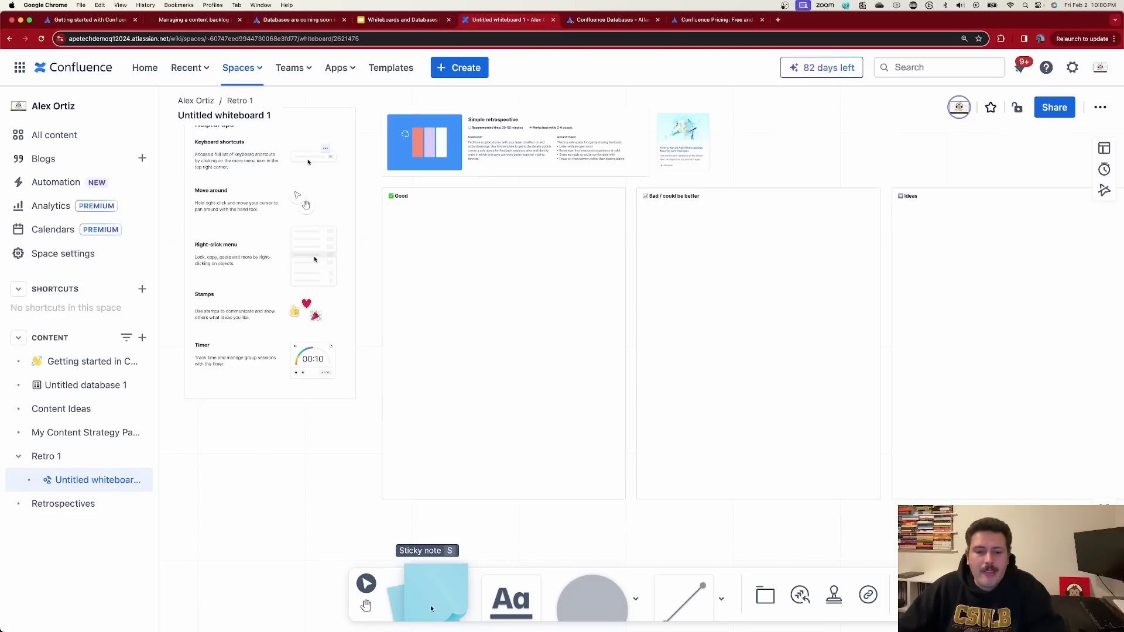
pyautogui.moveTo(430, 605); pyautogui.dragTo(403, 227)
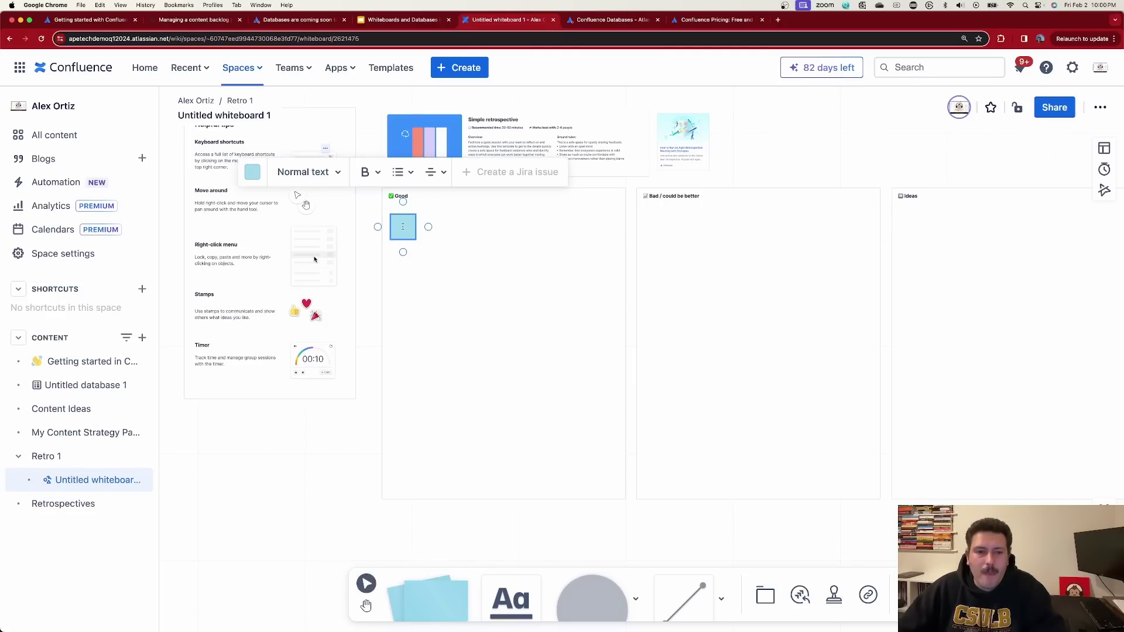
pyautogui.moveTo(438, 606); pyautogui.dragTo(405, 275)
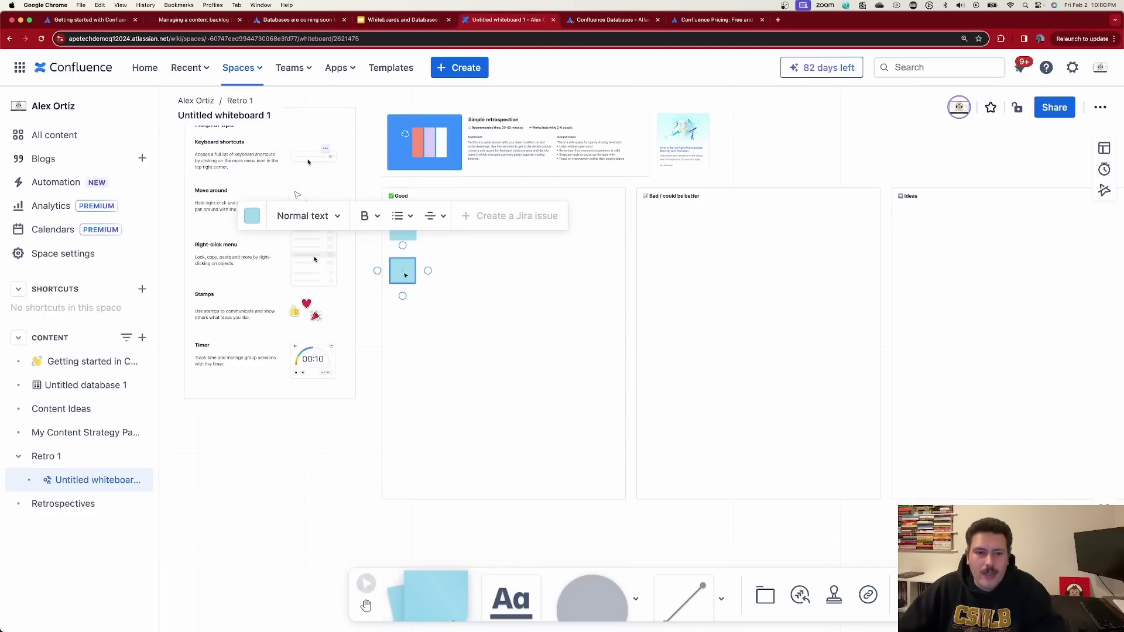
pyautogui.moveTo(430, 601); pyautogui.dragTo(404, 315)
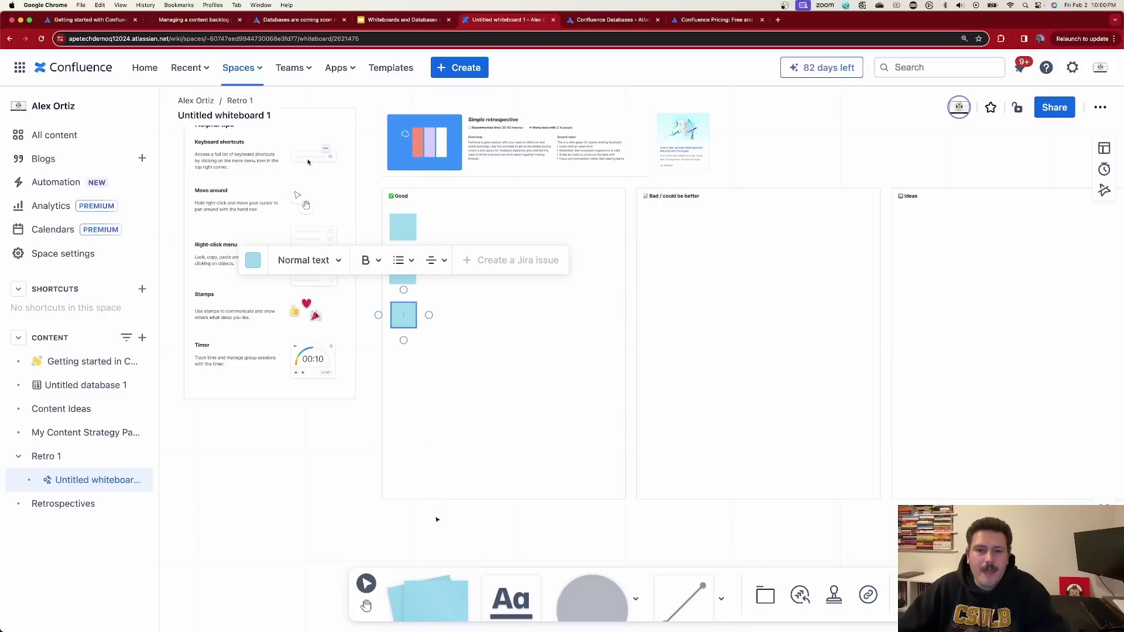
# Step: Place a sticky note at the top of the Bad / could be better section, color it red and nudge it into position
pyautogui.moveTo(447, 602); pyautogui.dragTo(667, 227)
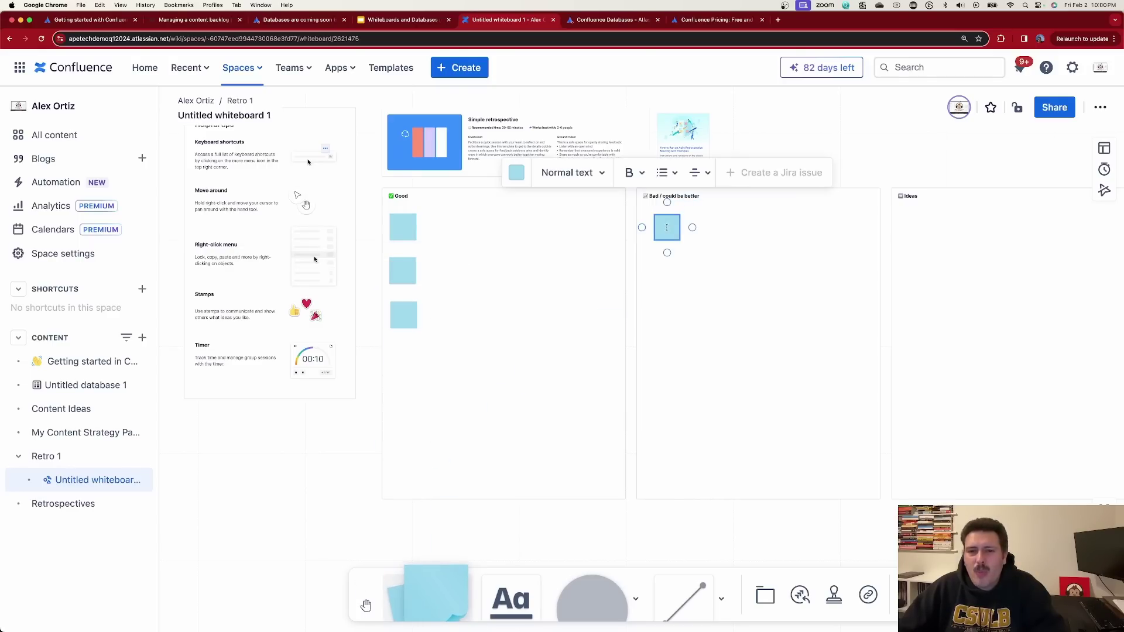
pyautogui.click(525, 180)
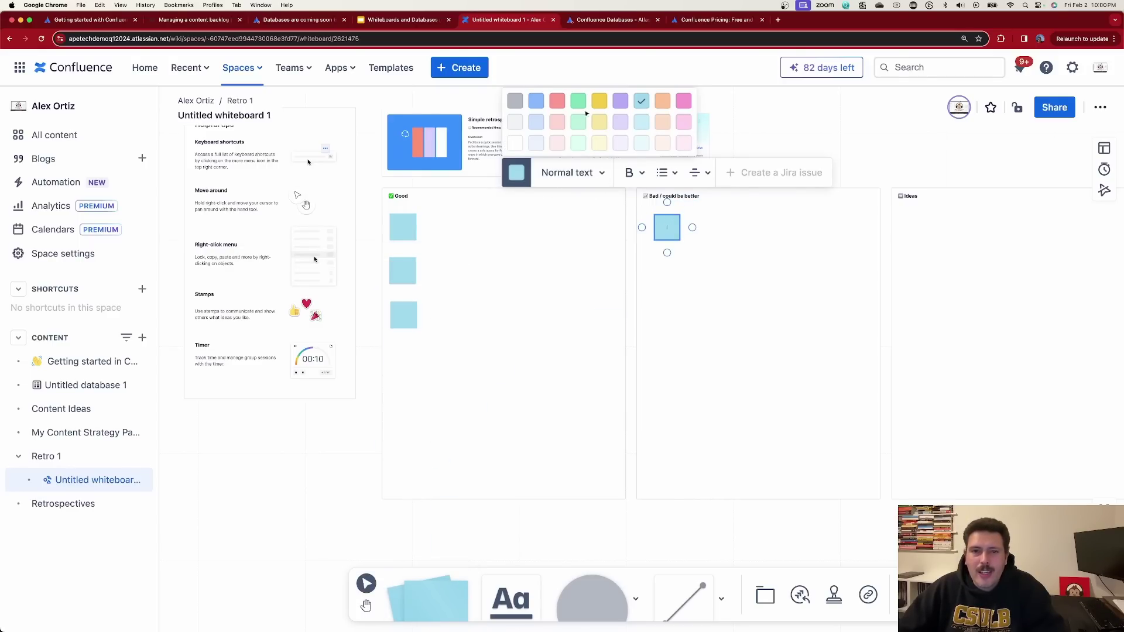
pyautogui.click(557, 102)
pyautogui.click(709, 276)
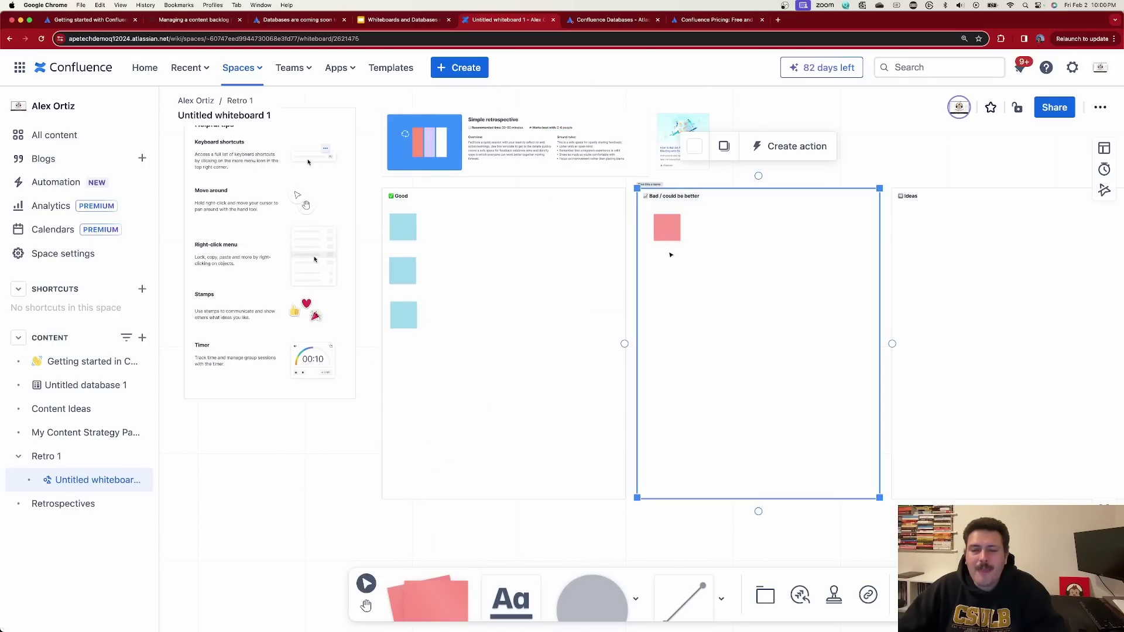
pyautogui.click(667, 229)
pyautogui.moveTo(668, 228); pyautogui.dragTo(663, 226)
pyautogui.press('Escape')
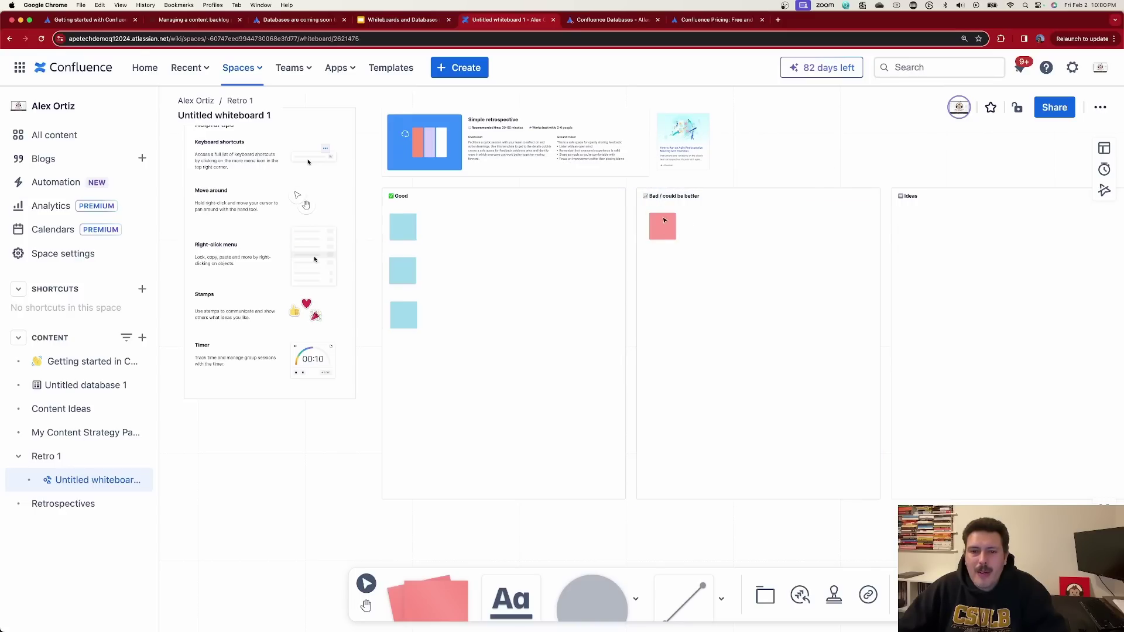
# Step: Add two more red sticky notes beneath the first one in the Bad / could be better section
pyautogui.moveTo(427, 597); pyautogui.dragTo(662, 260)
pyautogui.moveTo(428, 598); pyautogui.dragTo(664, 298)
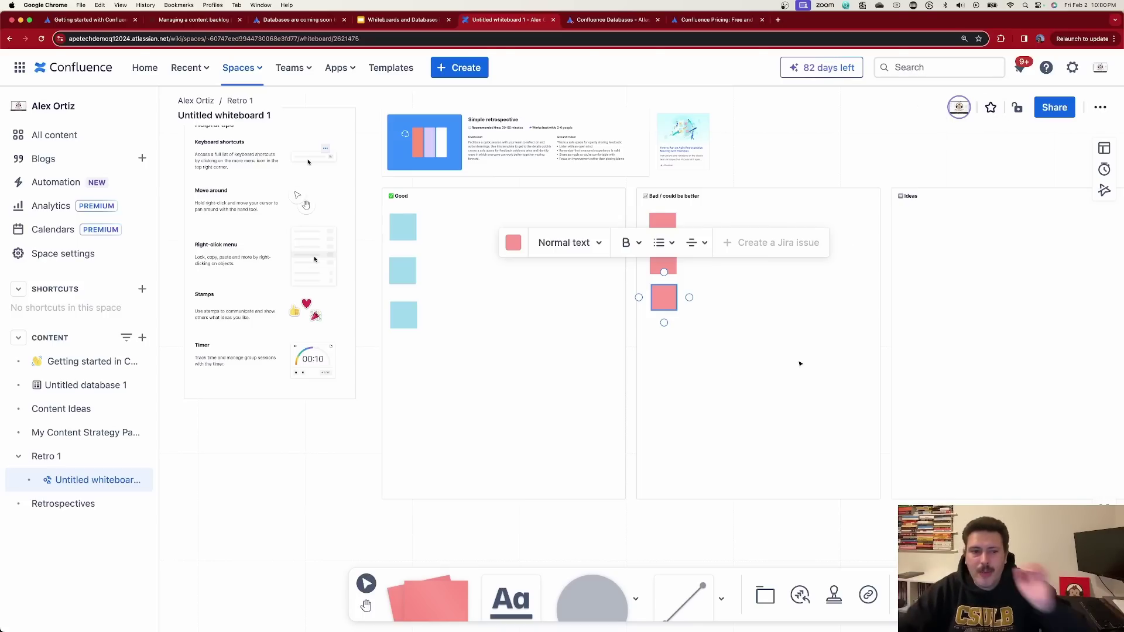
pyautogui.click(831, 371)
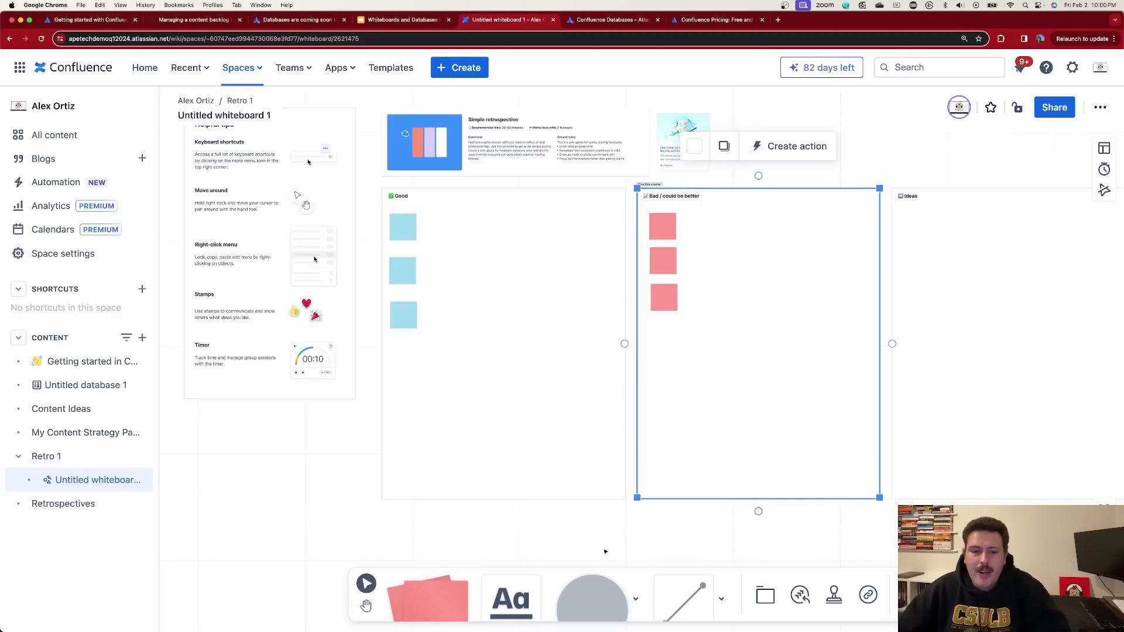
# Step: Place a sticky note at the top of the Ideas section and color it purple
pyautogui.click(416, 606)
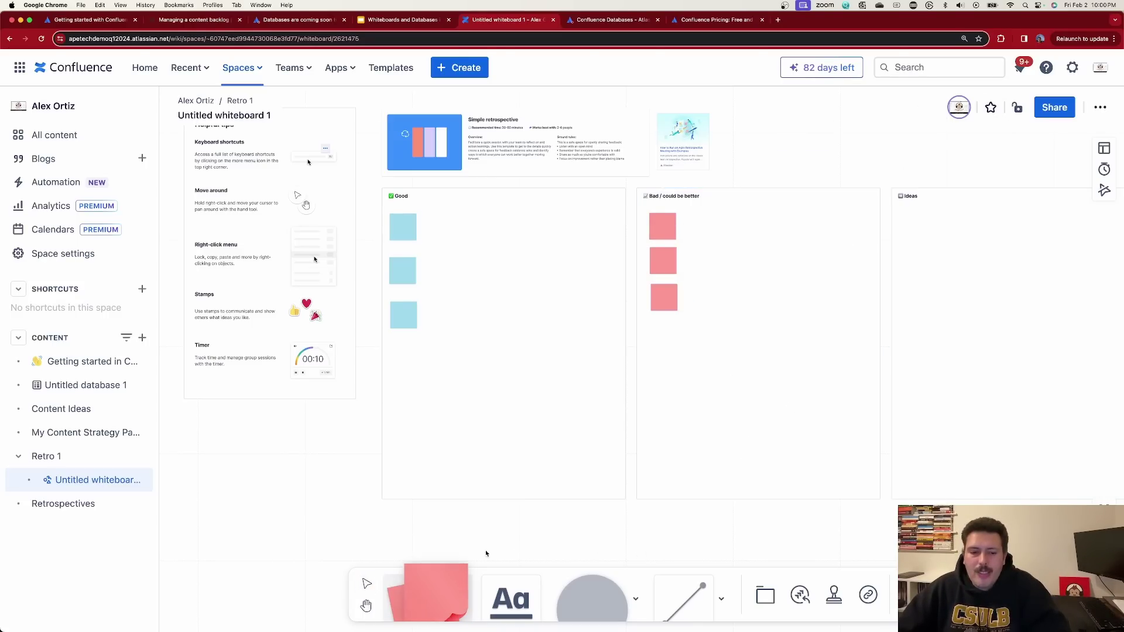
pyautogui.click(922, 223)
pyautogui.click(770, 168)
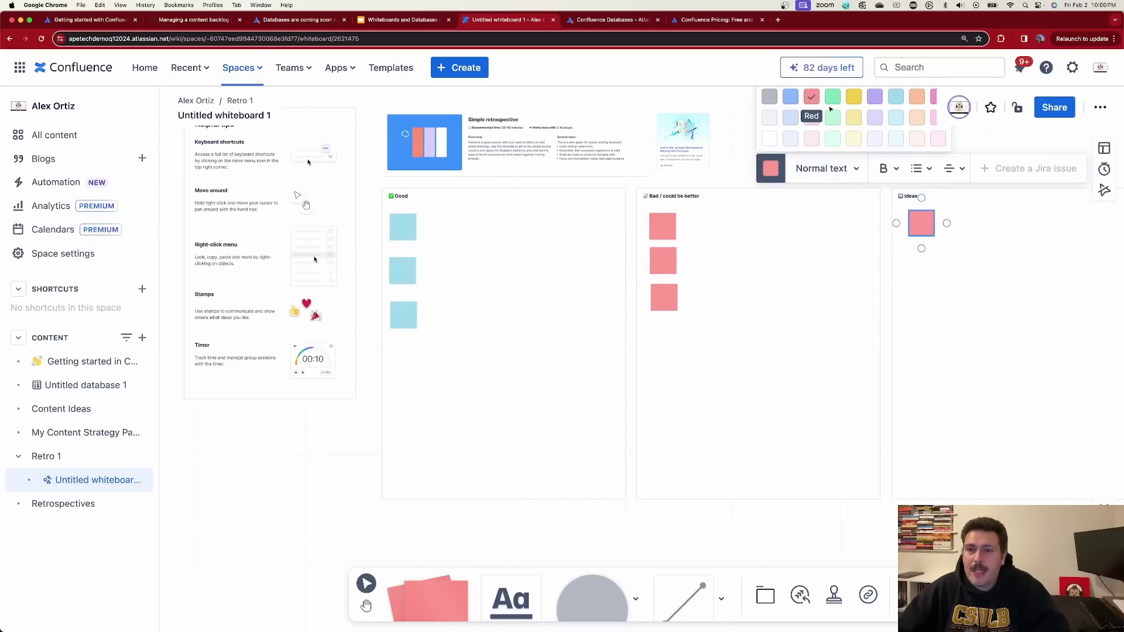
pyautogui.click(875, 97)
pyautogui.click(928, 245)
# Step: Add three more purple sticky notes in a column beneath the first one in the Ideas section
pyautogui.press('s')
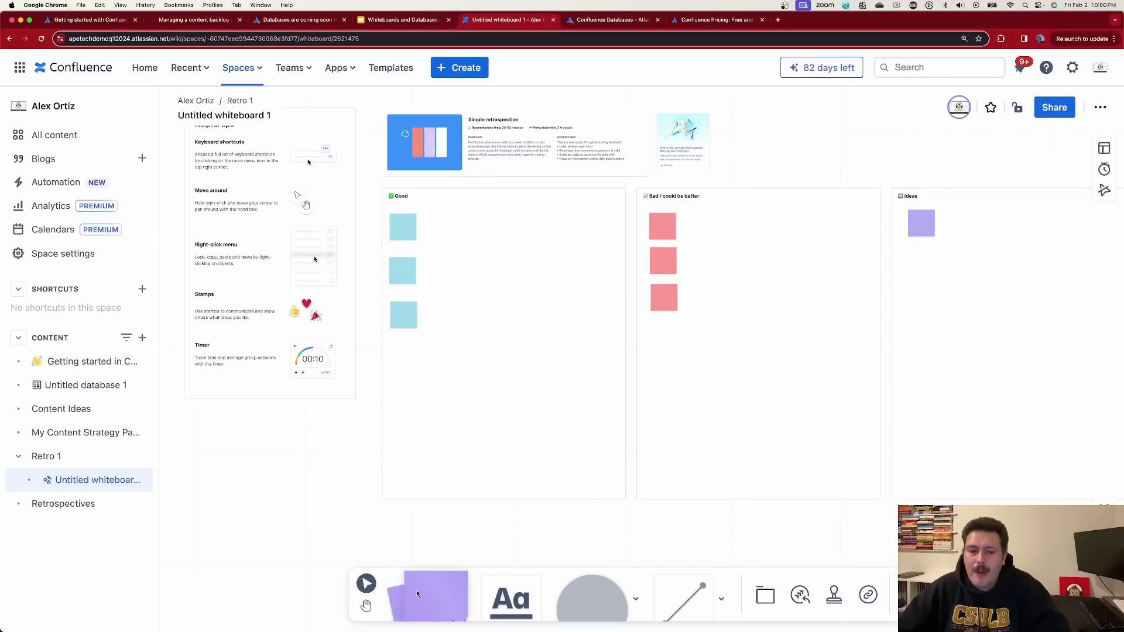
pyautogui.click(924, 252)
pyautogui.press('s')
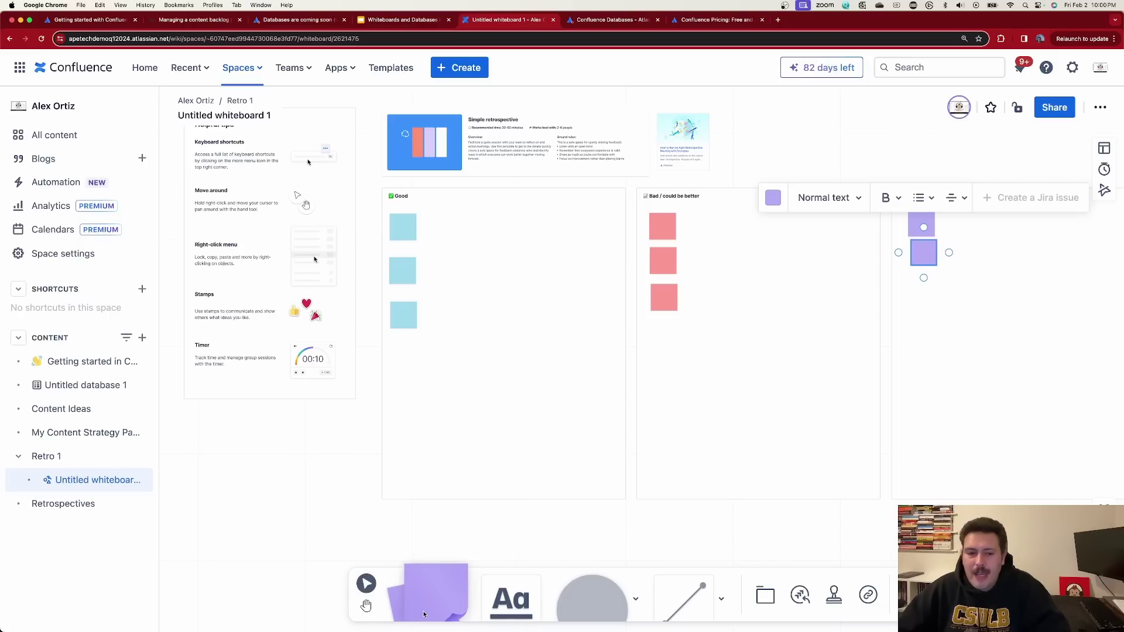
pyautogui.click(919, 283)
pyautogui.click(458, 618)
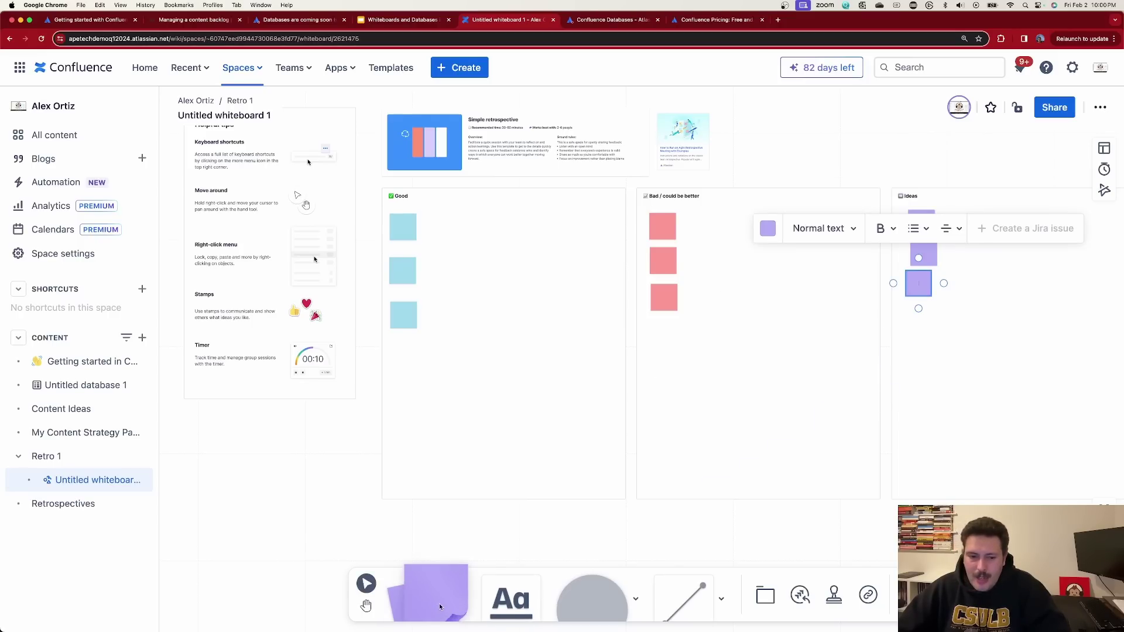
pyautogui.click(924, 328)
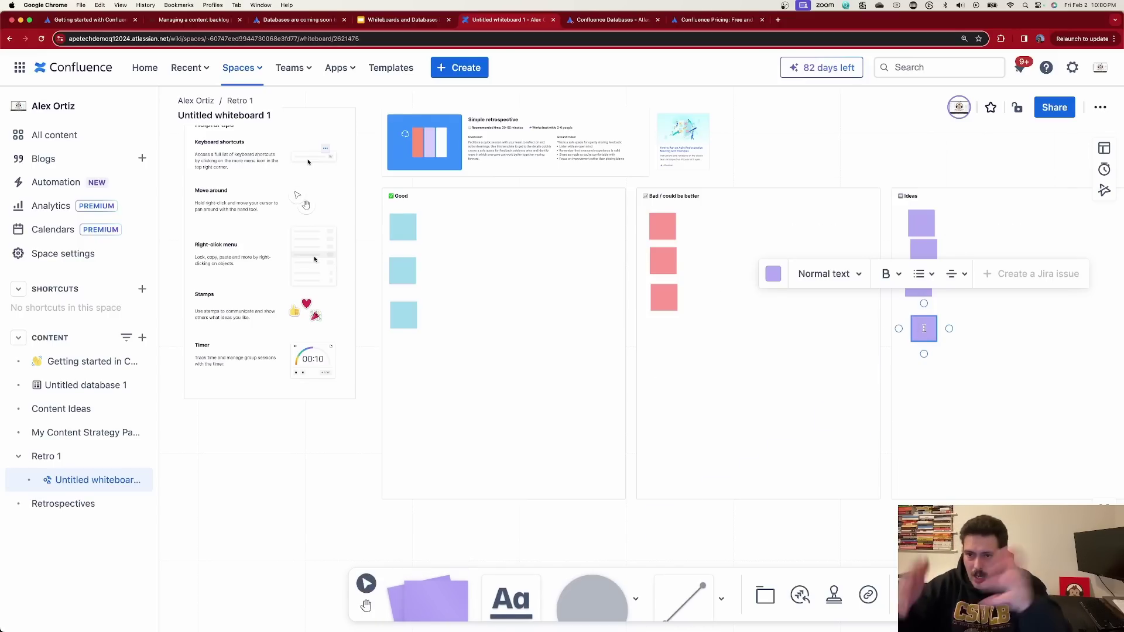
# Step: Write "Make presentation better" on the top red sticky note in the Bad / could be better section
pyautogui.click(667, 232)
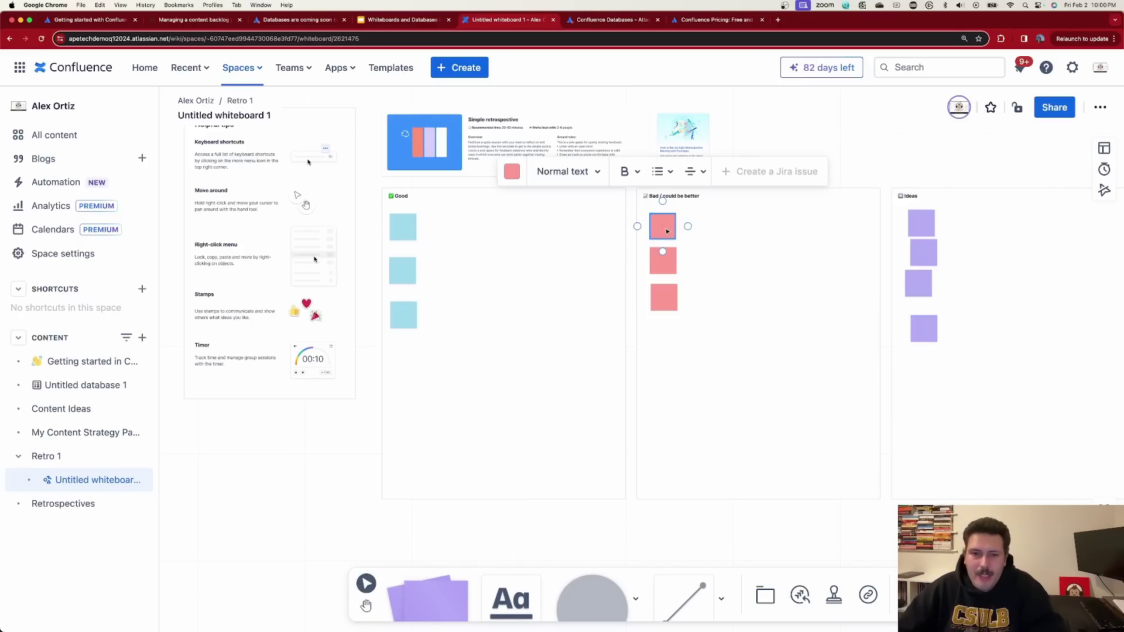
pyautogui.scroll(5, 667, 231)
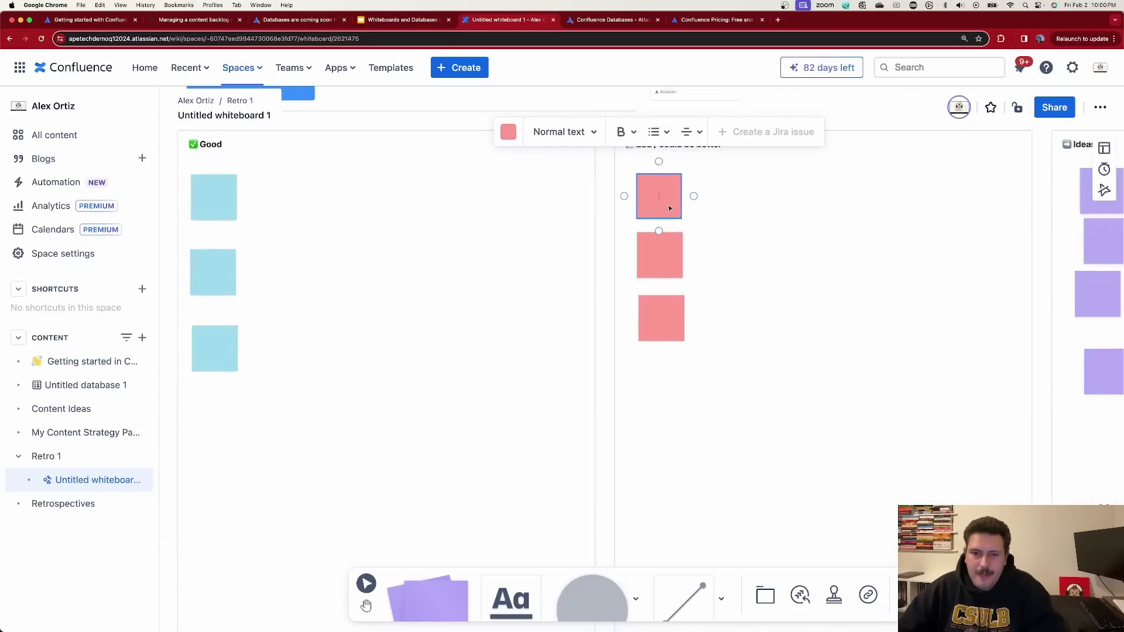
pyautogui.scroll(-3, 674, 187)
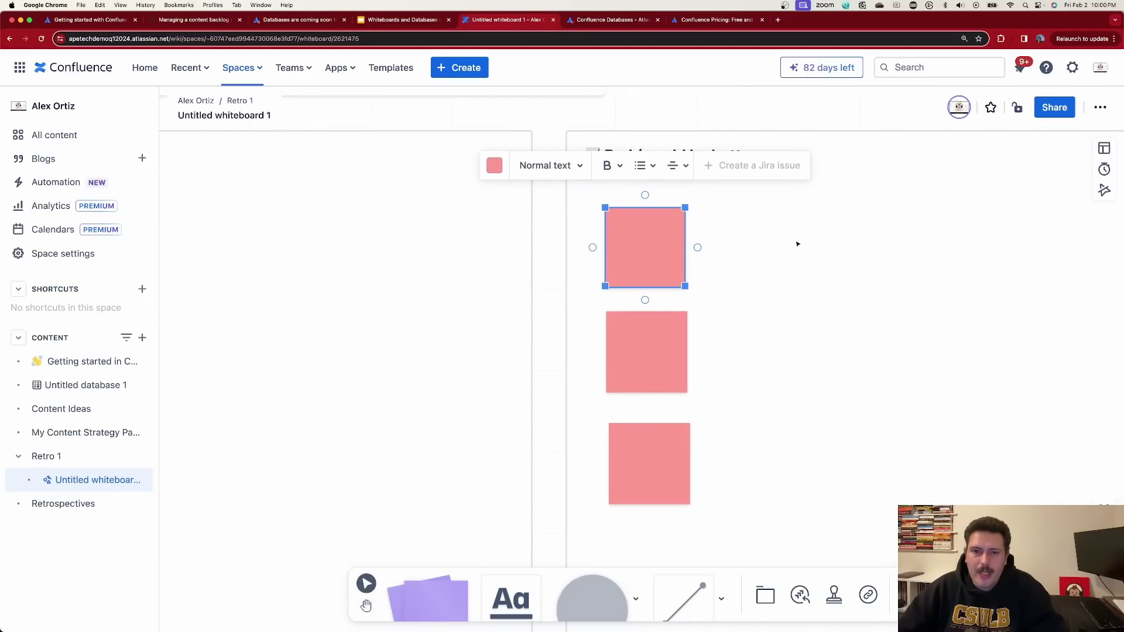
pyautogui.click(703, 247)
pyautogui.click(653, 248)
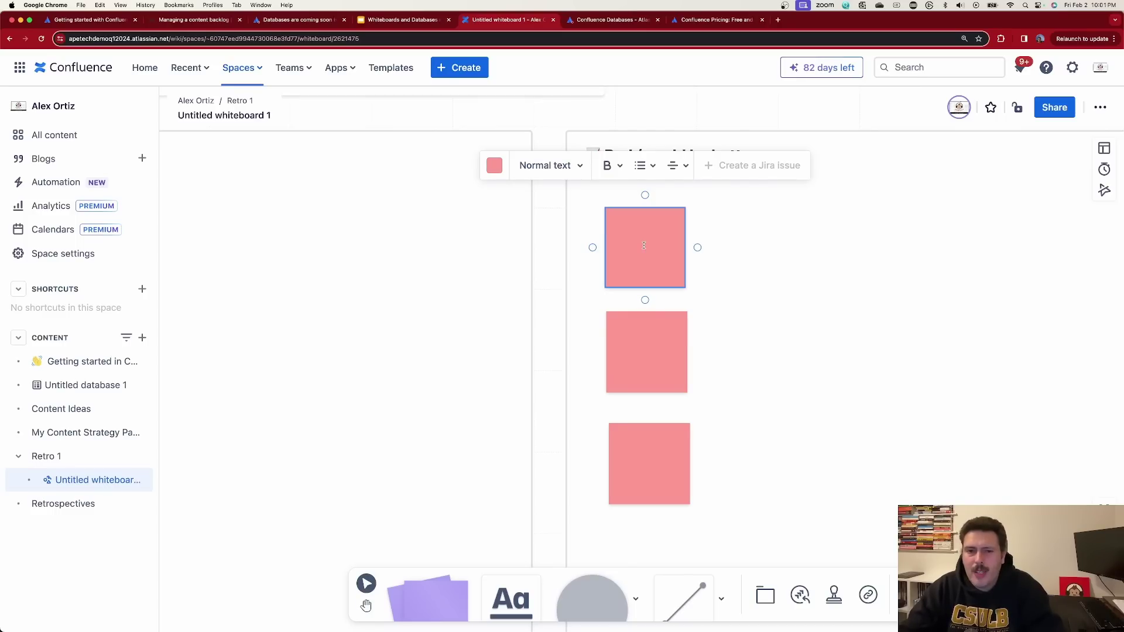
pyautogui.write('Make ')
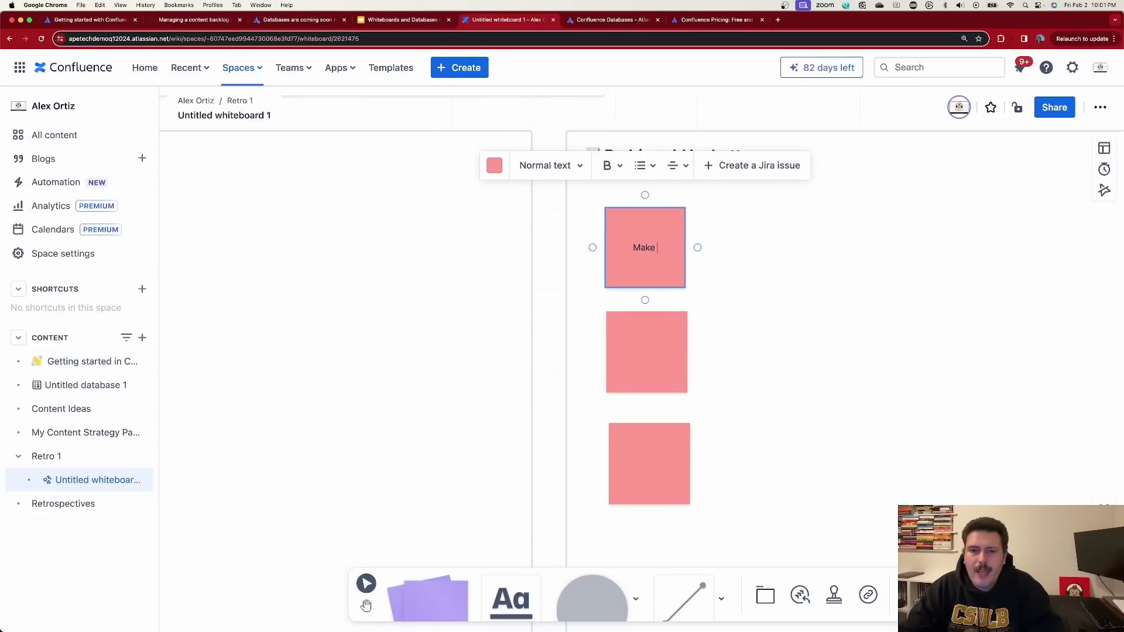
pyautogui.write('presentati')
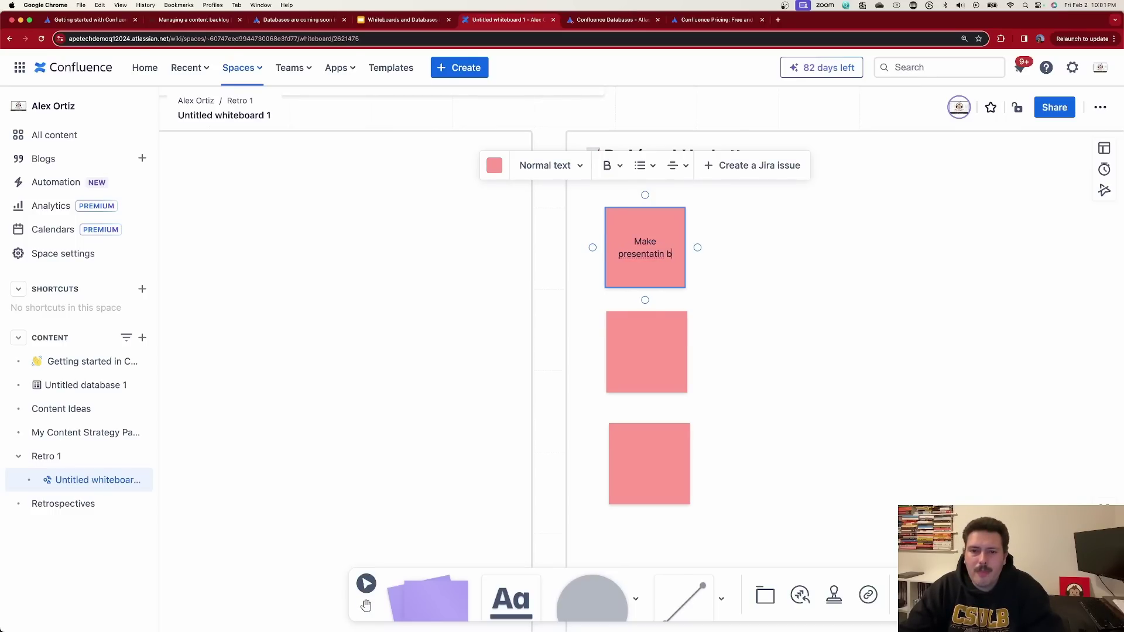
pyautogui.write('on better')
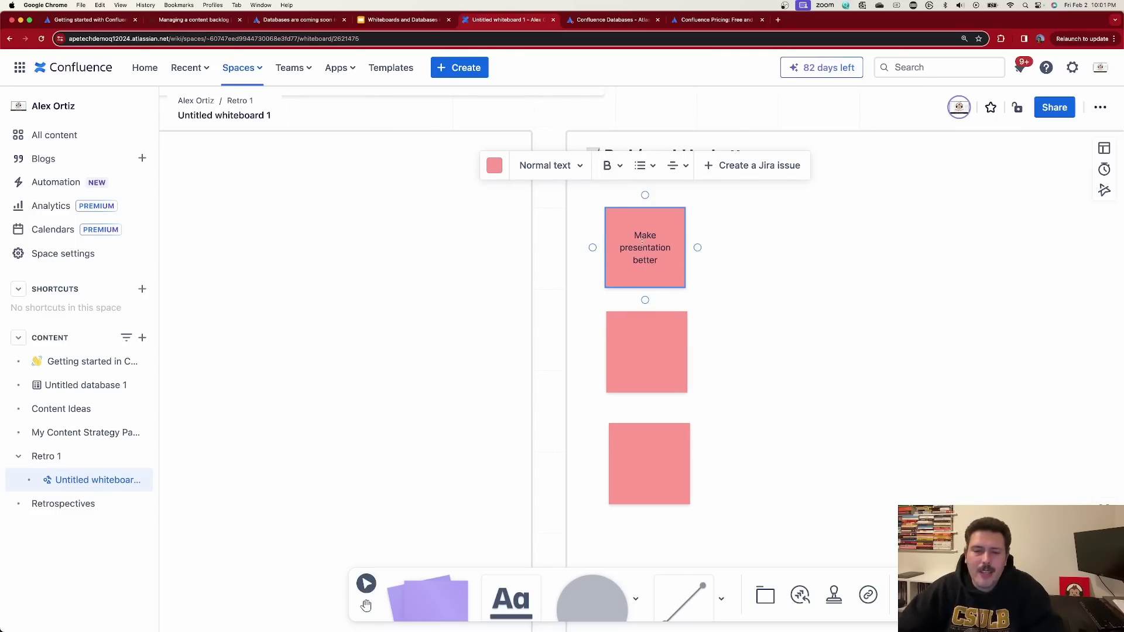
pyautogui.click(870, 336)
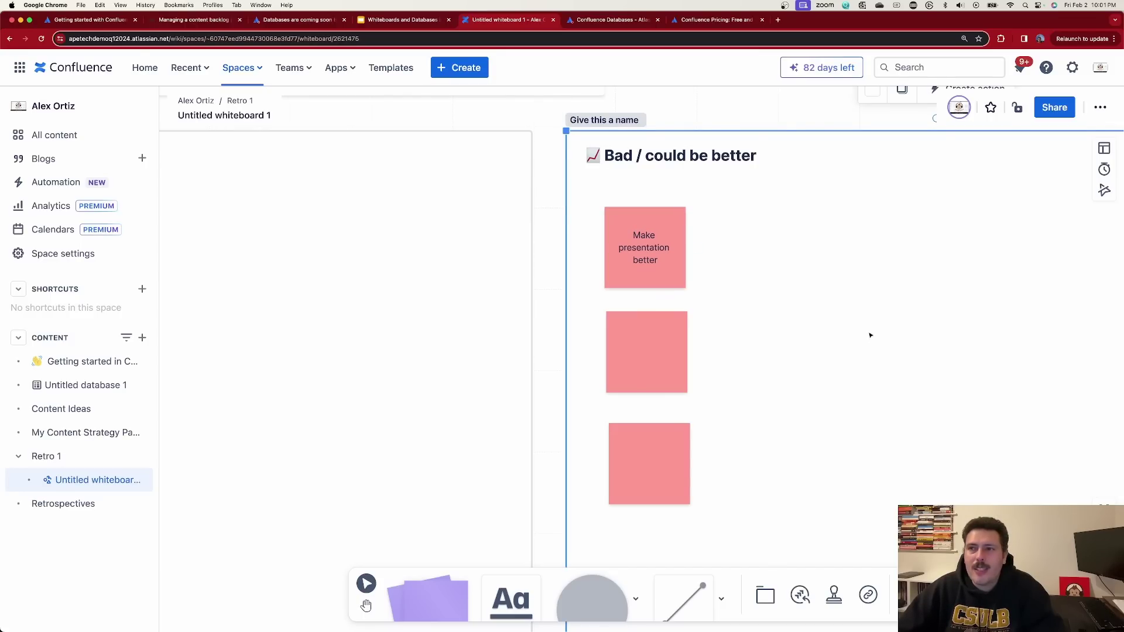
# Step: Start creating a Jira issue from the "Make presentation better" sticky note
pyautogui.click(654, 259)
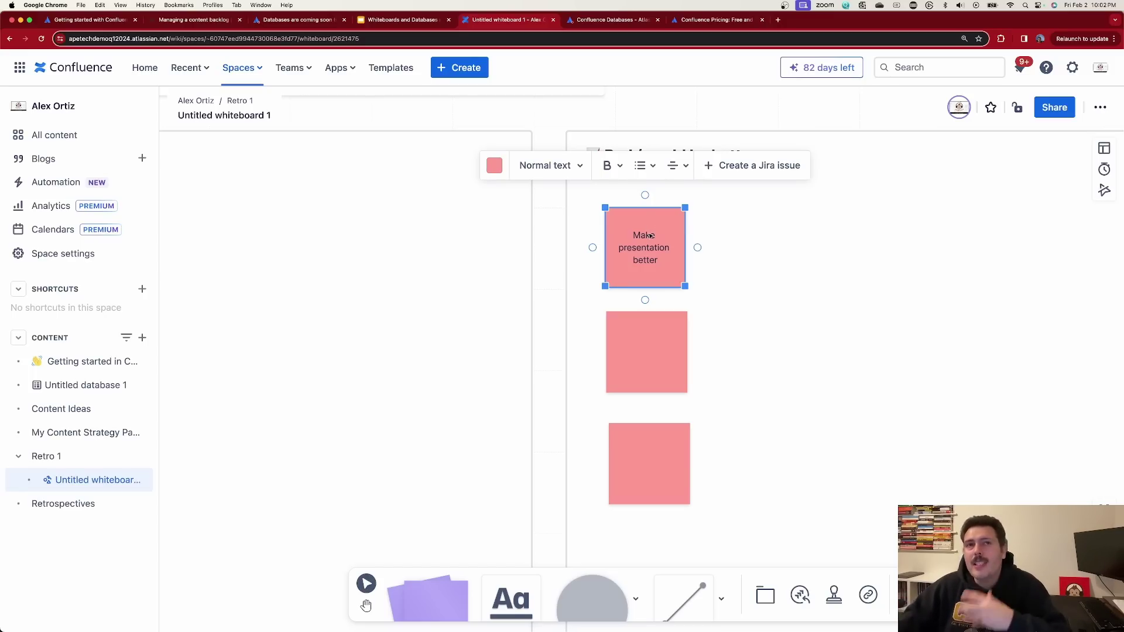
pyautogui.click(751, 169)
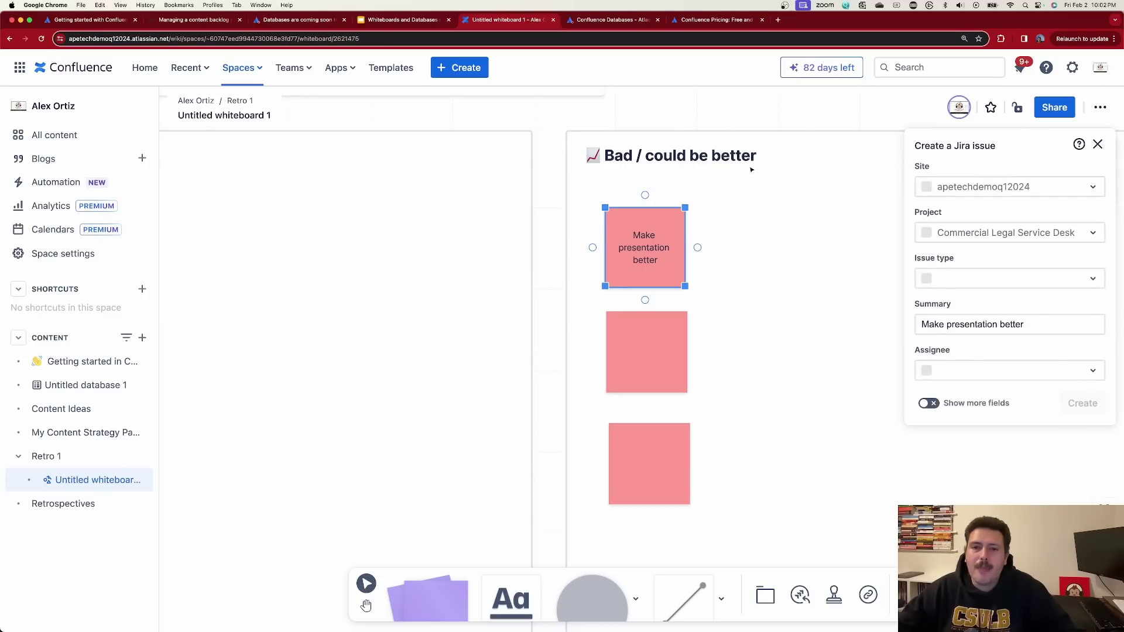
pyautogui.click(976, 281)
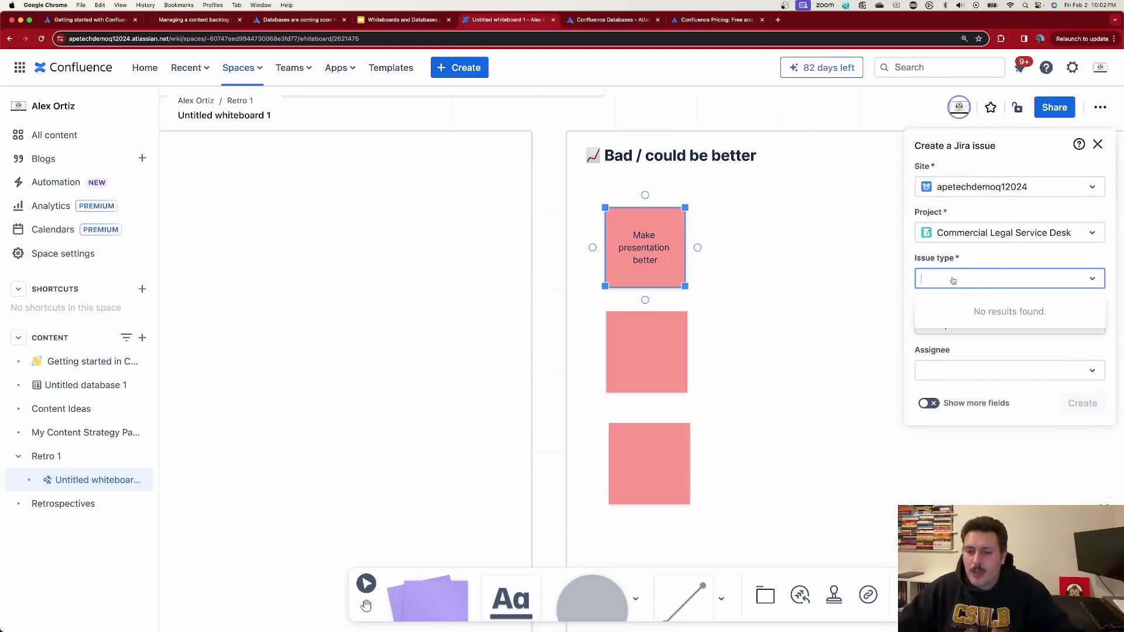
pyautogui.write('story')
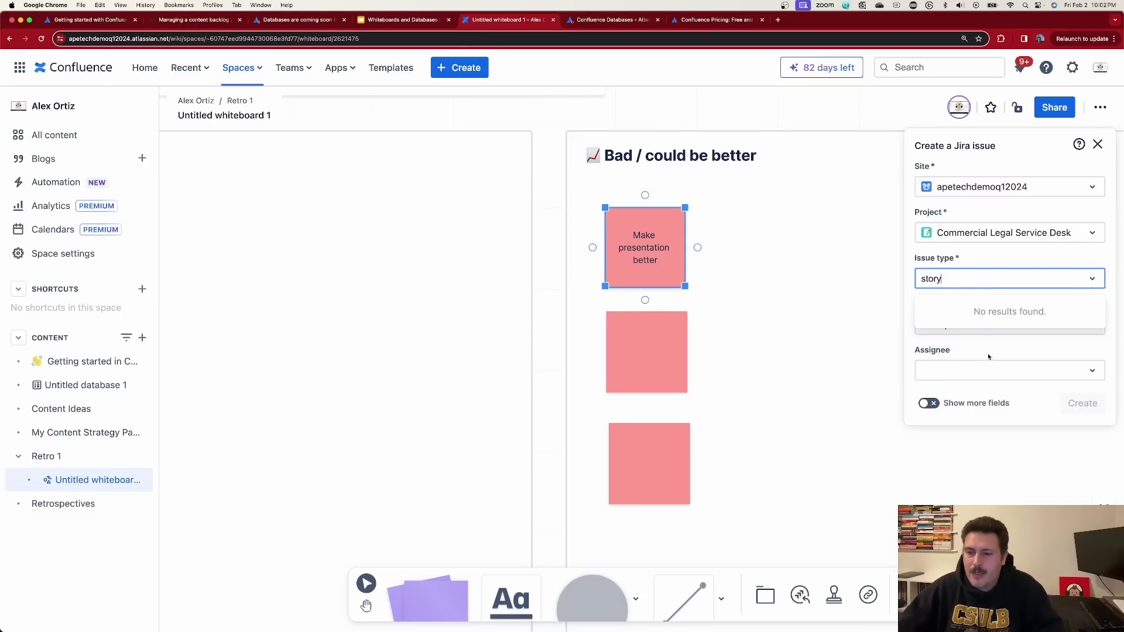
pyautogui.click(988, 357)
# Step: Set the new issue's project to Jira Admin Jan Demo and its issue type to Story
pyautogui.click(986, 237)
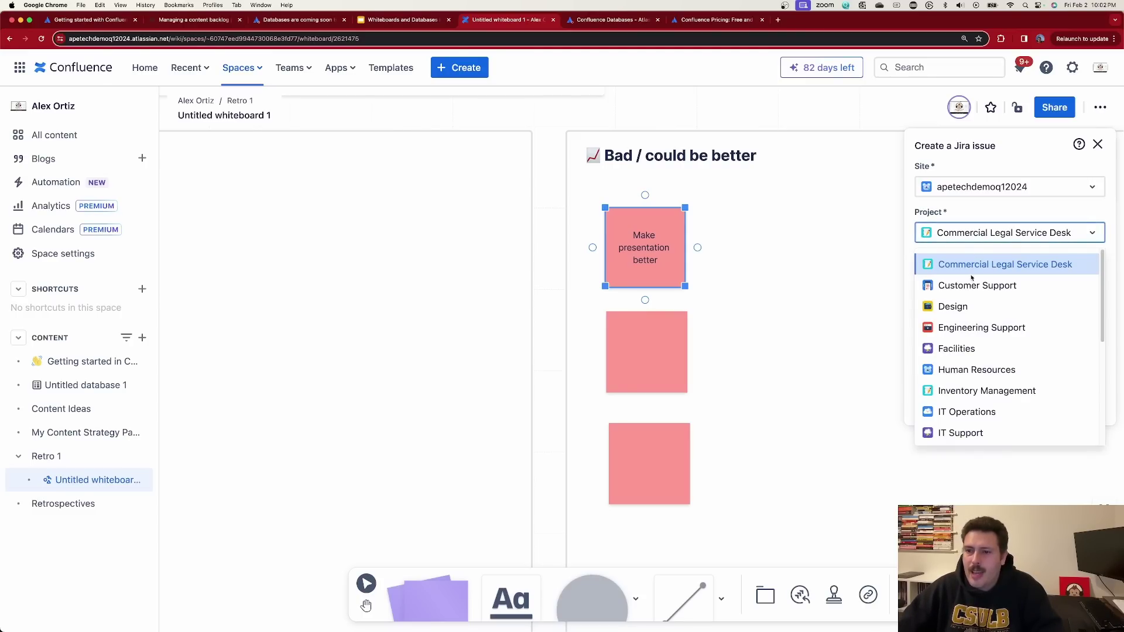
pyautogui.scroll(-5, 972, 305)
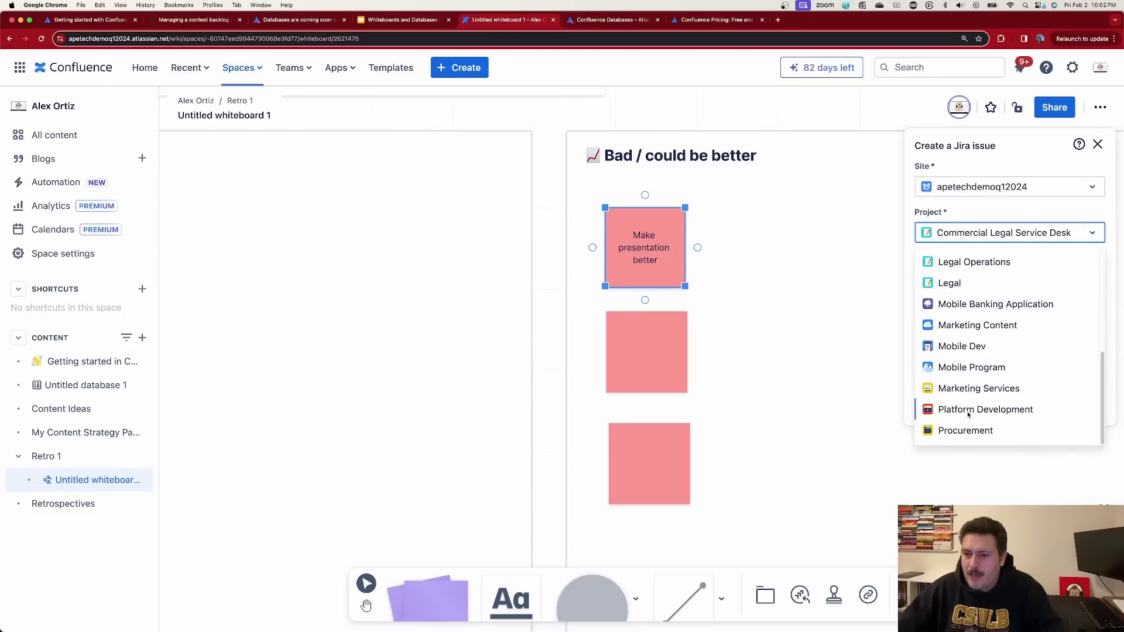
pyautogui.scroll(5, 968, 414)
pyautogui.click(968, 311)
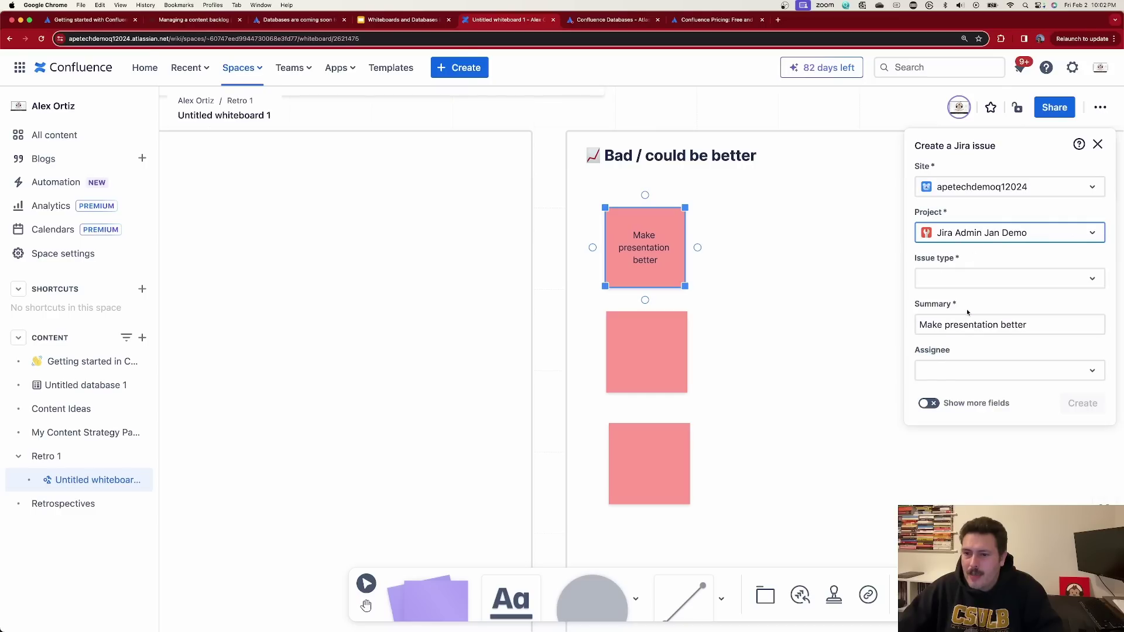
pyautogui.click(966, 280)
pyautogui.click(954, 329)
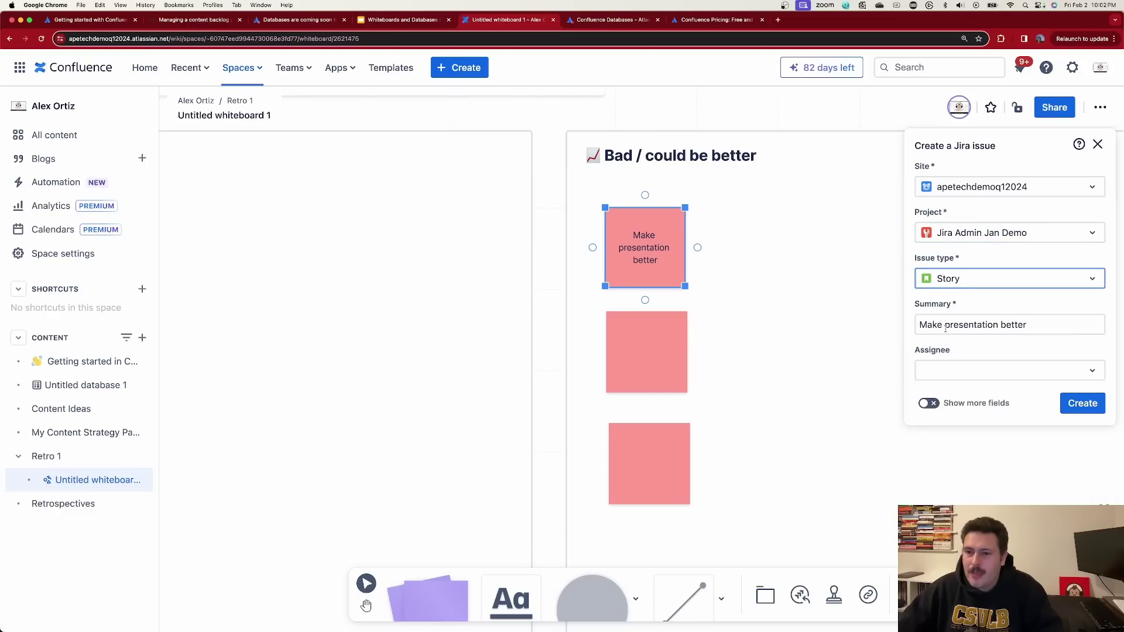
# Step: Assign the story to the account owner and create the Jira issue
pyautogui.click(967, 370)
pyautogui.scroll(-1, 966, 401)
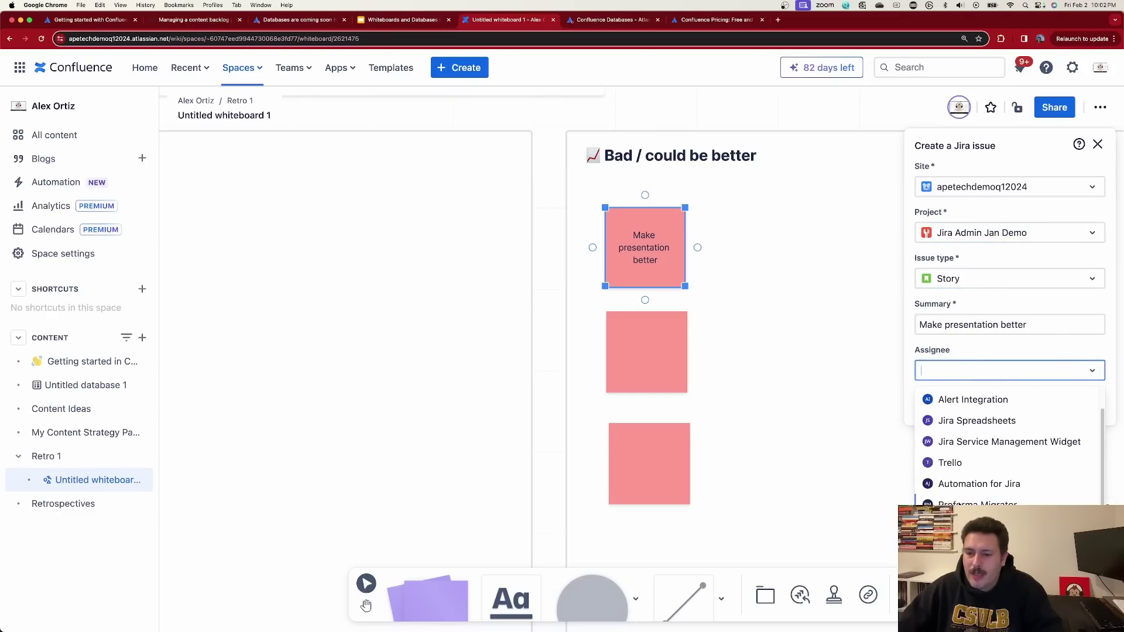
pyautogui.scroll(1, 1007, 445)
pyautogui.write('alex')
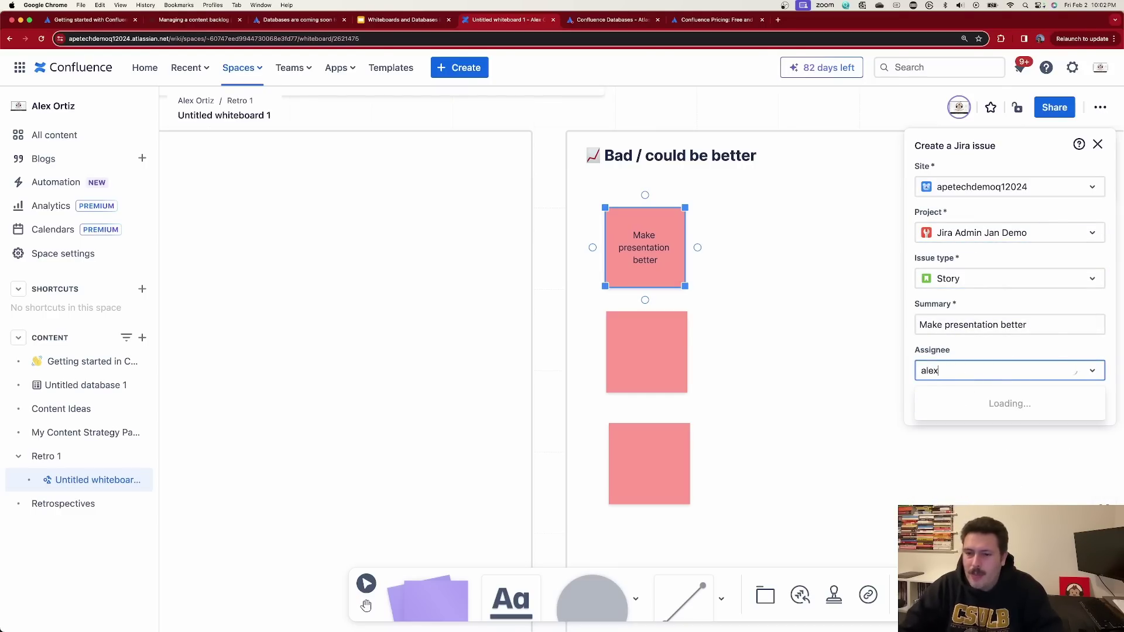
pyautogui.click(962, 404)
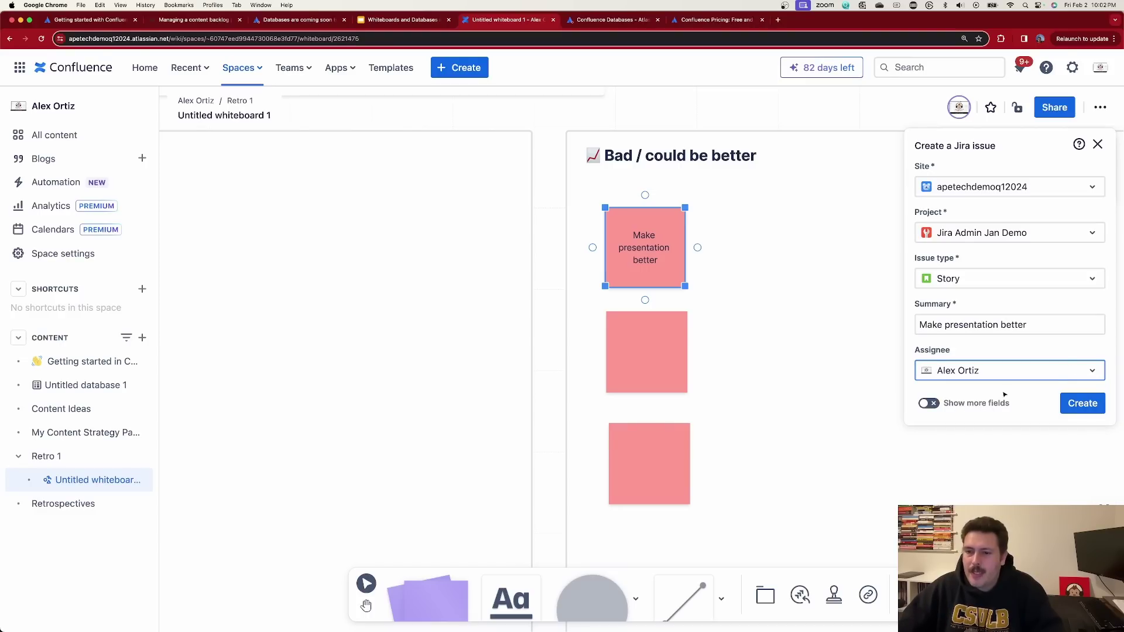
pyautogui.click(1074, 403)
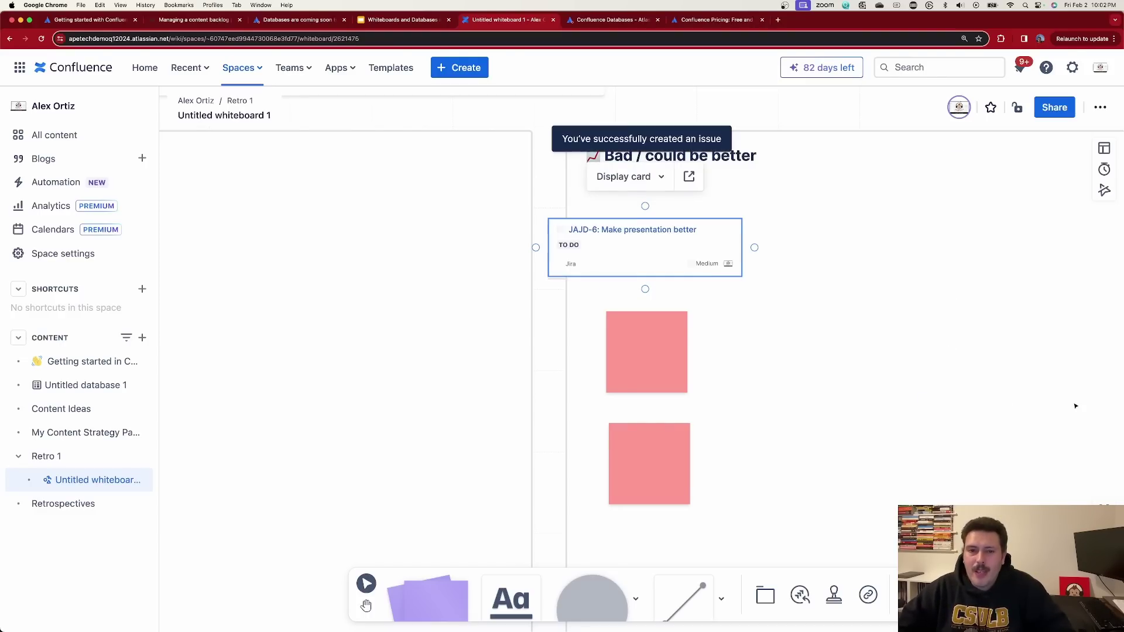
# Step: Move the issue card fully inside the Bad / could be better section and set the issue's status to In Progress in Jira
pyautogui.moveTo(634, 251); pyautogui.dragTo(685, 245)
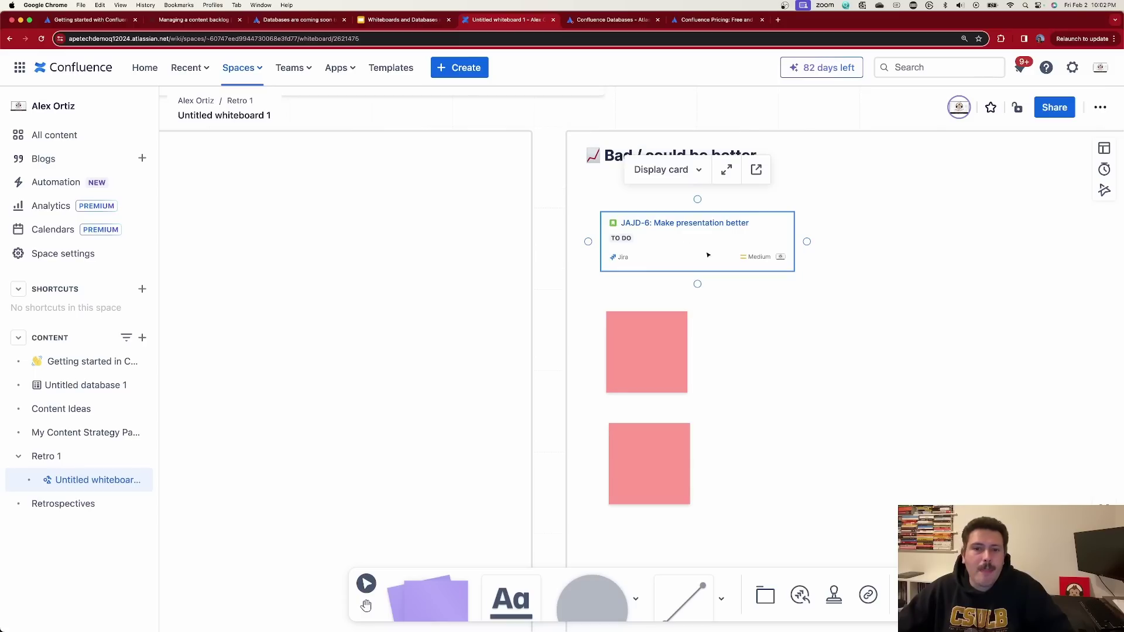
pyautogui.click(757, 170)
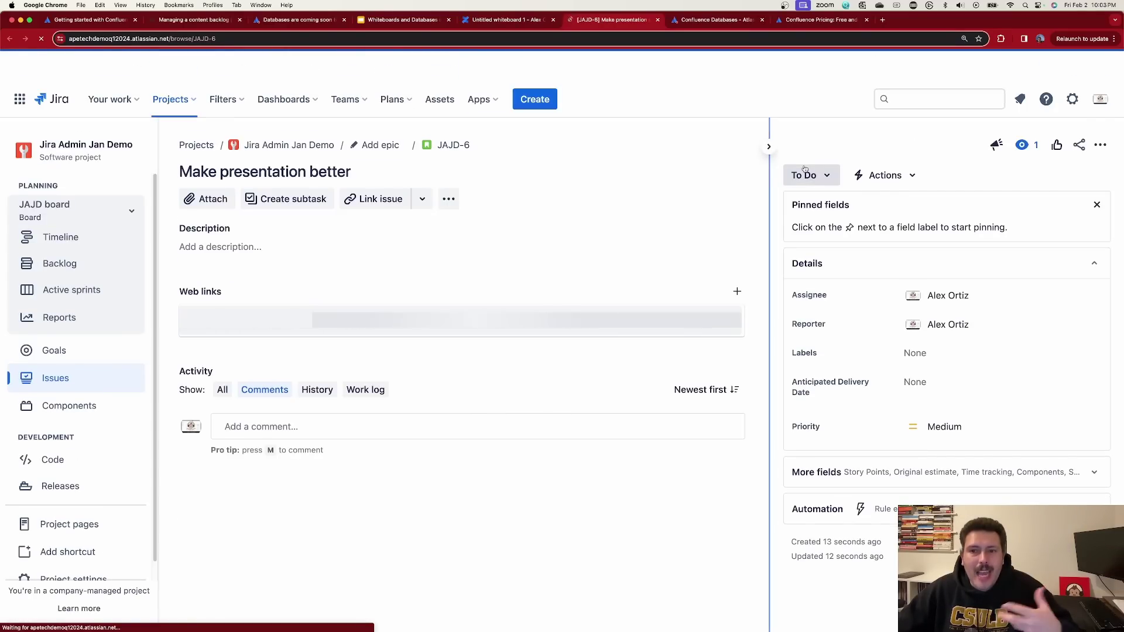
pyautogui.click(811, 175)
pyautogui.click(839, 207)
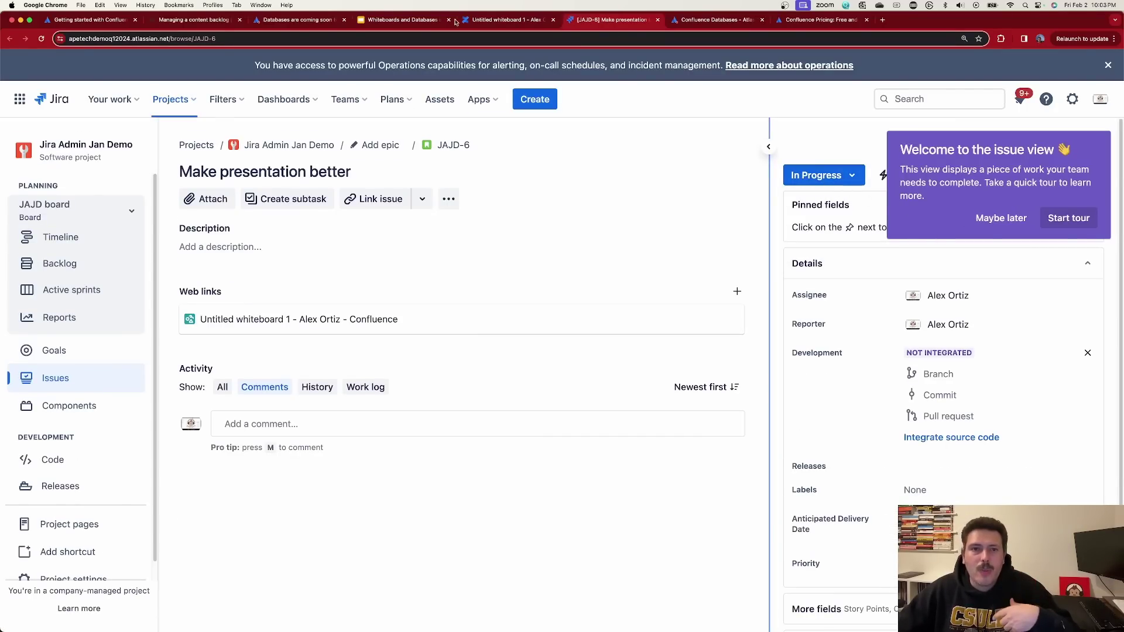
# Step: Switch back to the Confluence whiteboard, reload it and check the status on the Jira issue card
pyautogui.click(505, 20)
pyautogui.click(877, 357)
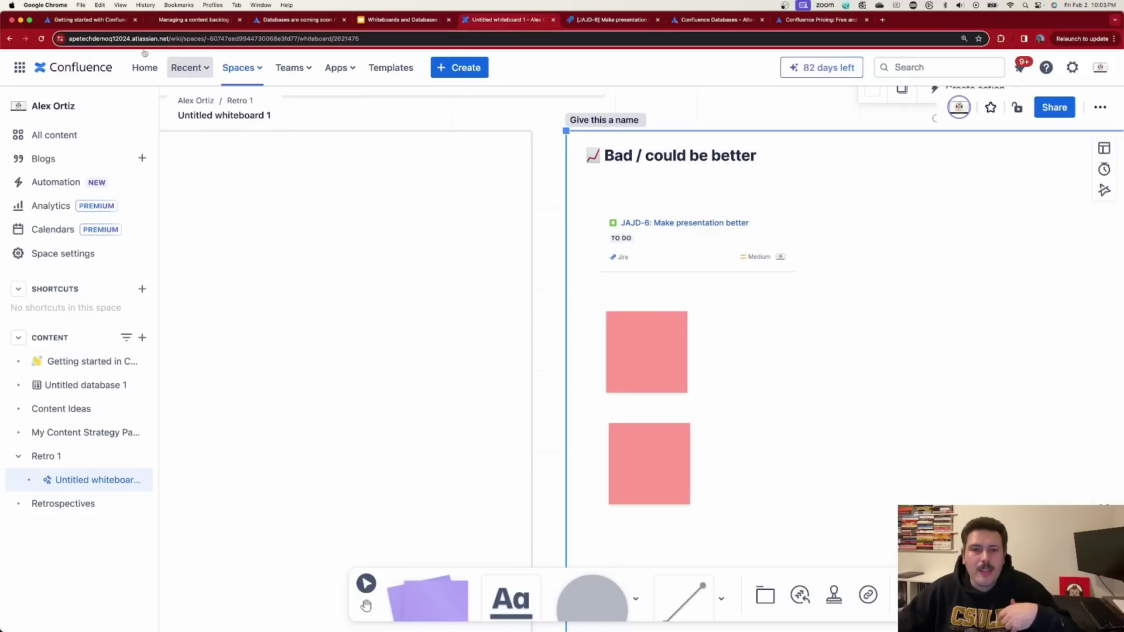
pyautogui.click(42, 39)
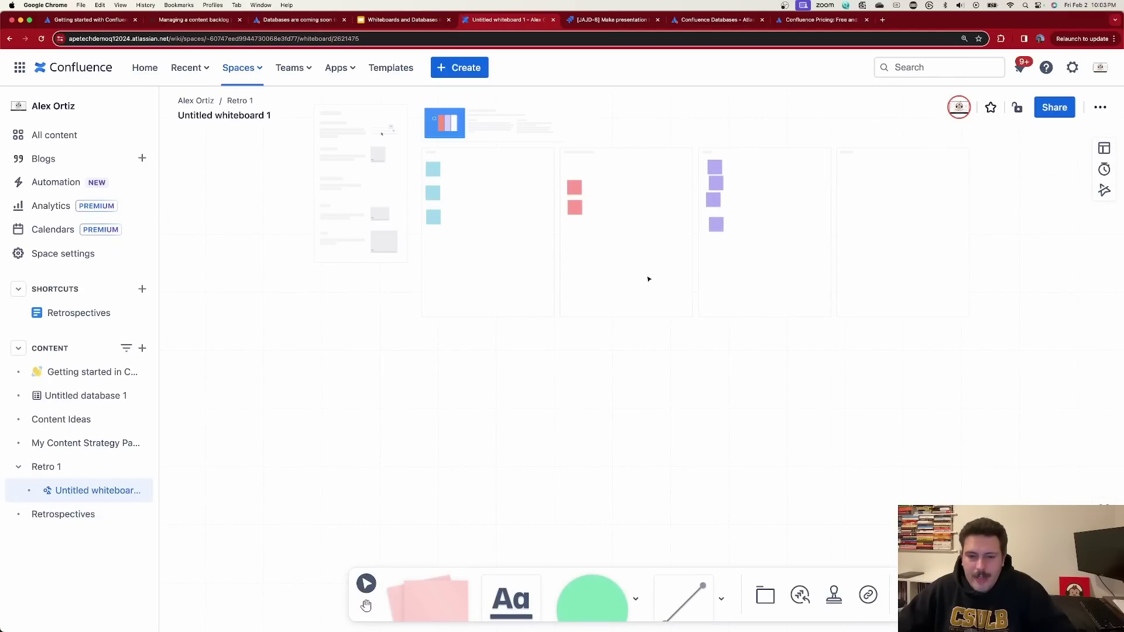
pyautogui.scroll(5, 577, 176)
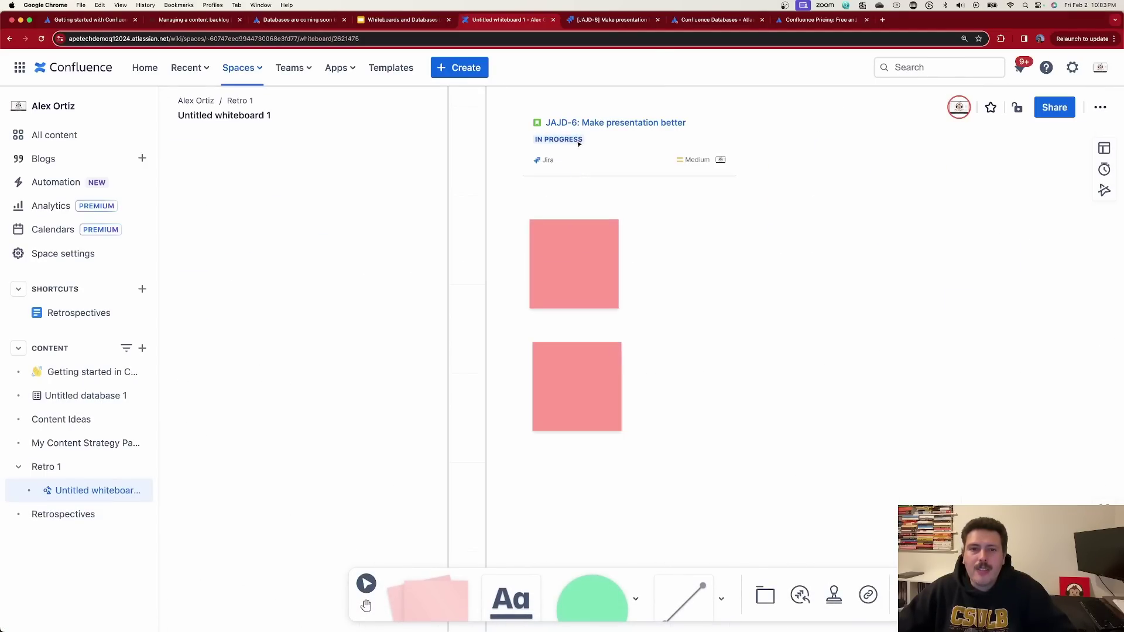
pyautogui.scroll(-2, 578, 143)
pyautogui.scroll(3, 578, 144)
# Step: Review the issue in Jira, including its linked whiteboard, dismiss the welcome tour and return to the Confluence whiteboard
pyautogui.click(587, 22)
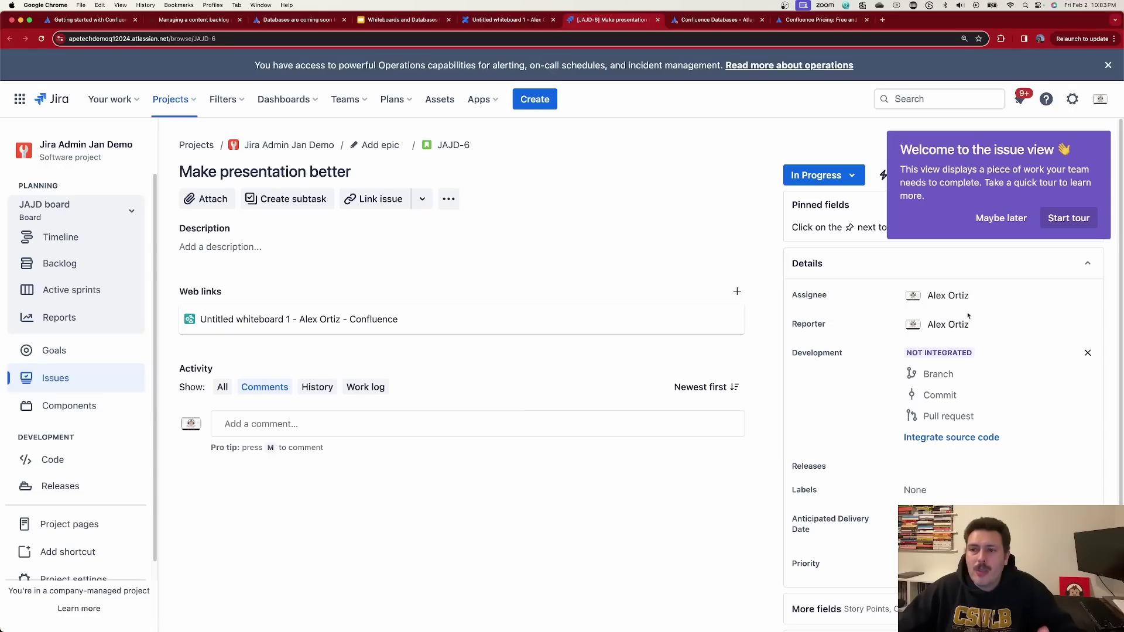
pyautogui.click(1014, 222)
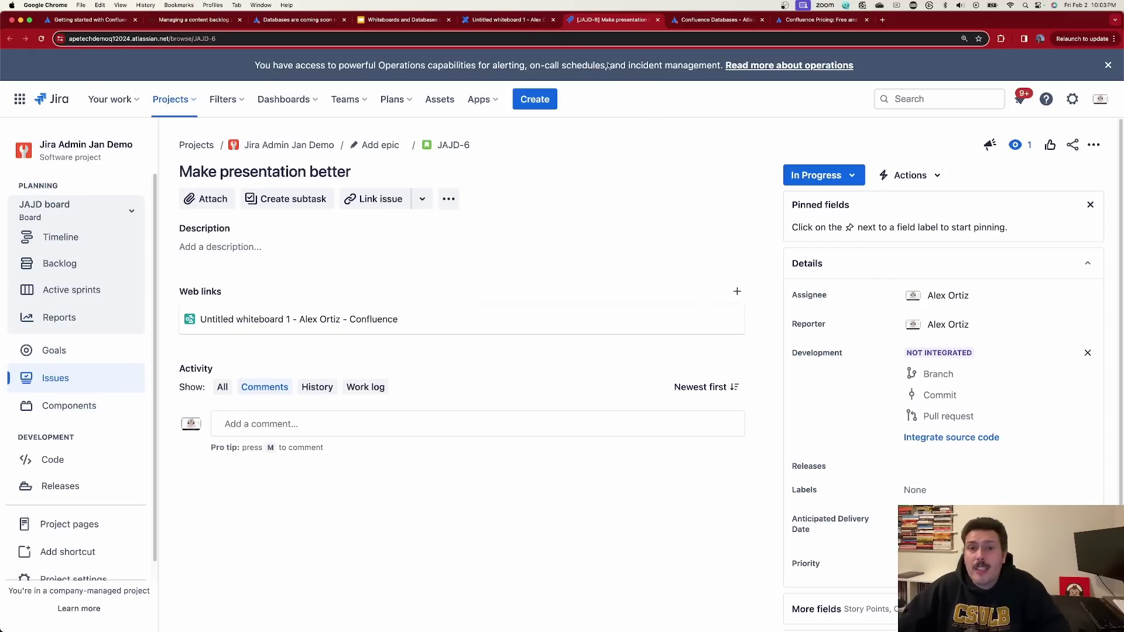
pyautogui.click(498, 21)
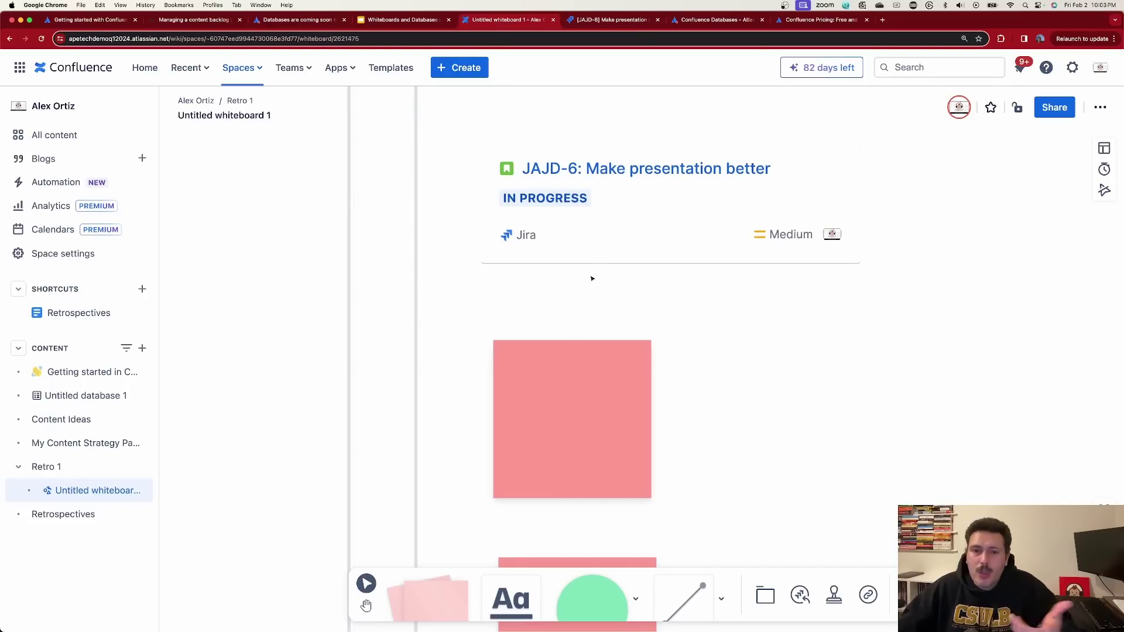
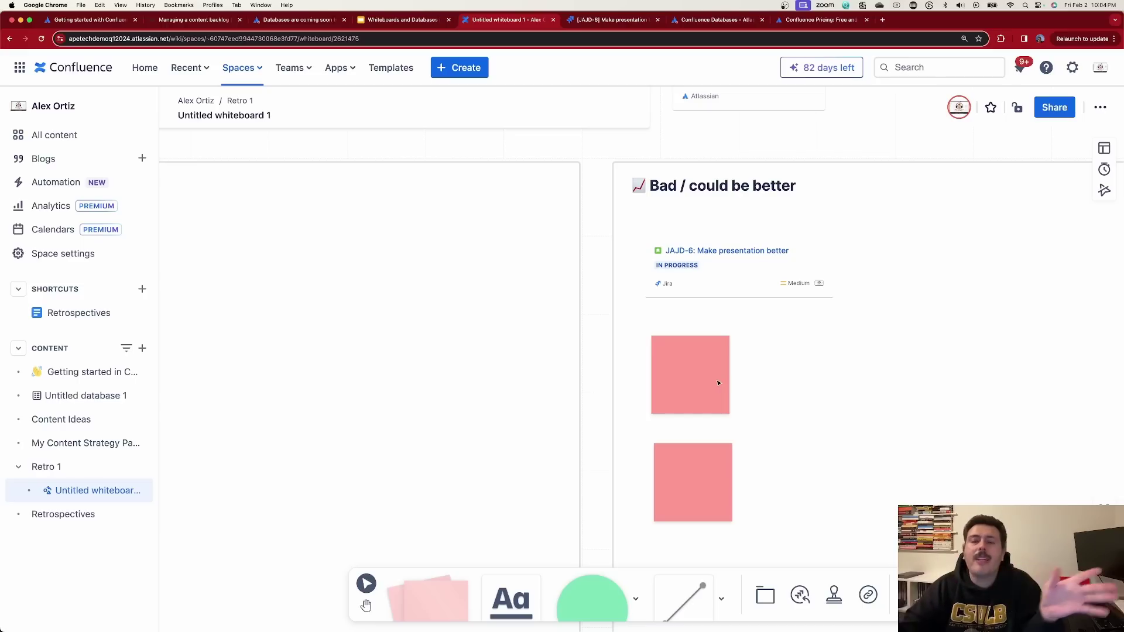
# Step: Paste six copies of the upper blank red sticky note around the open area of the Bad / could be better section
pyautogui.click(683, 375)
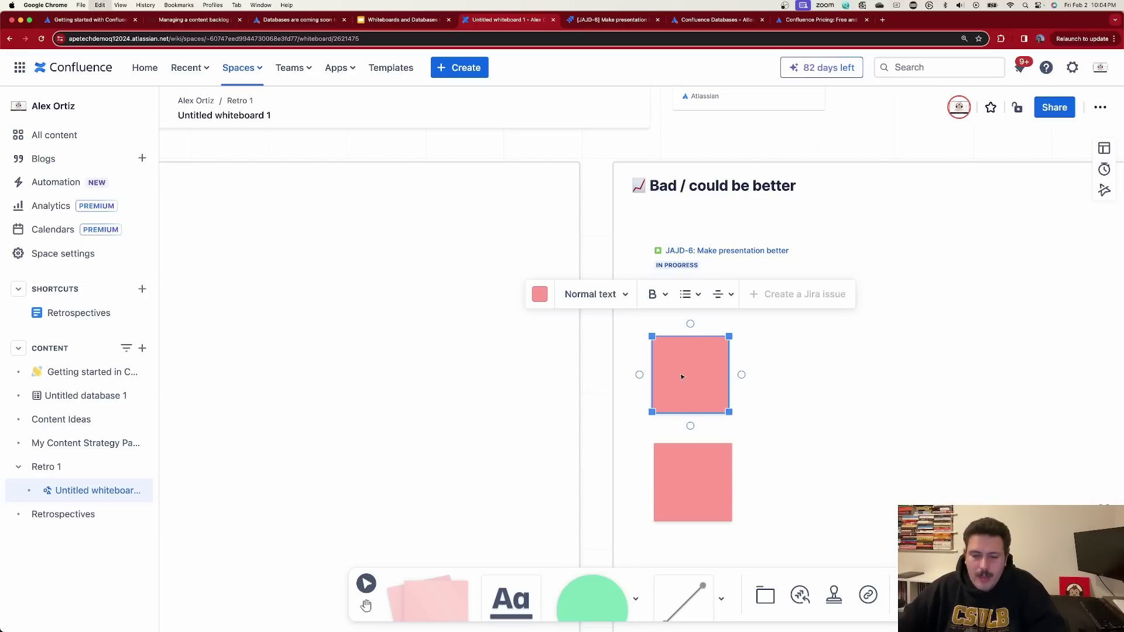
pyautogui.moveTo(683, 376); pyautogui.dragTo(872, 384)
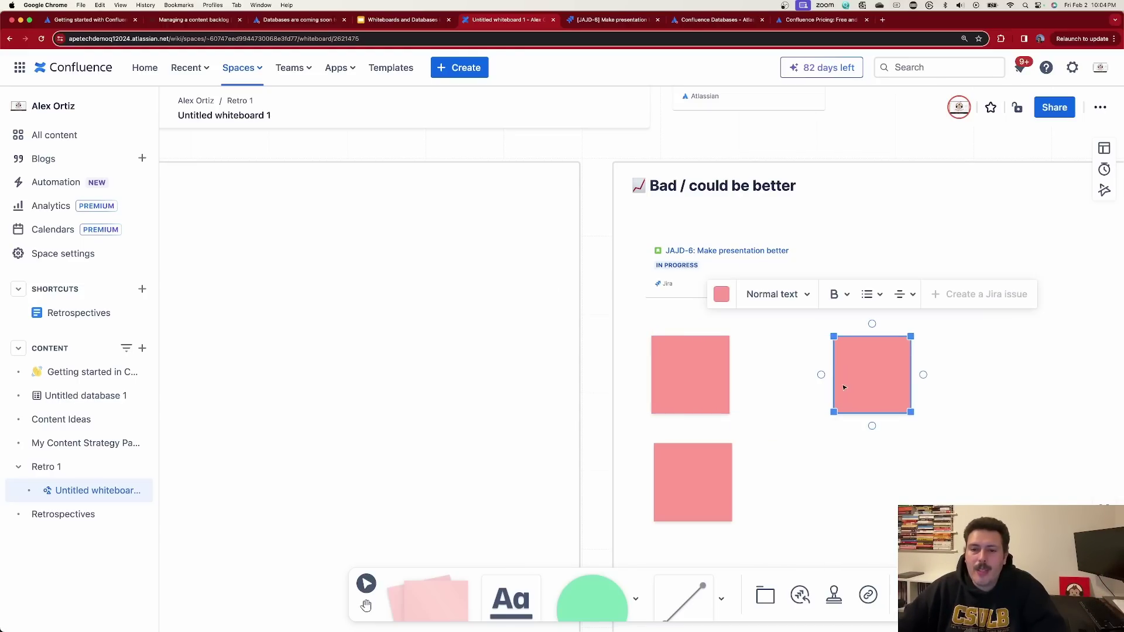
pyautogui.hotkey('ctrl', 'v')
pyautogui.doubleClick(837, 386)
pyautogui.press('Escape')
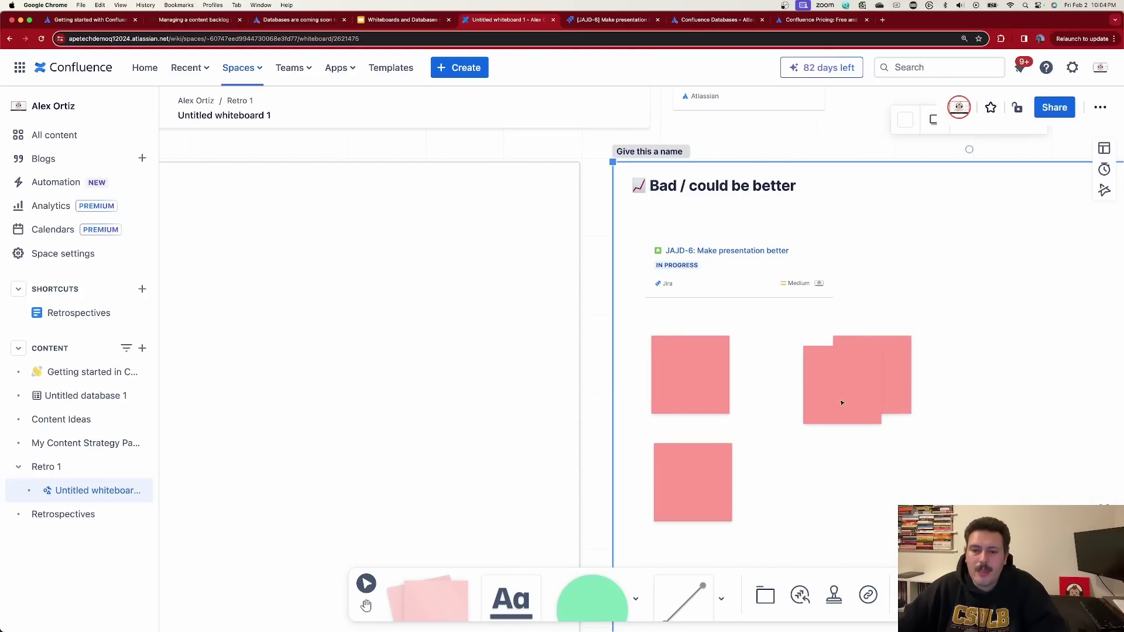
pyautogui.hotkey('ctrl', 'v')
pyautogui.press('Escape')
pyautogui.hotkey('ctrl', 'v')
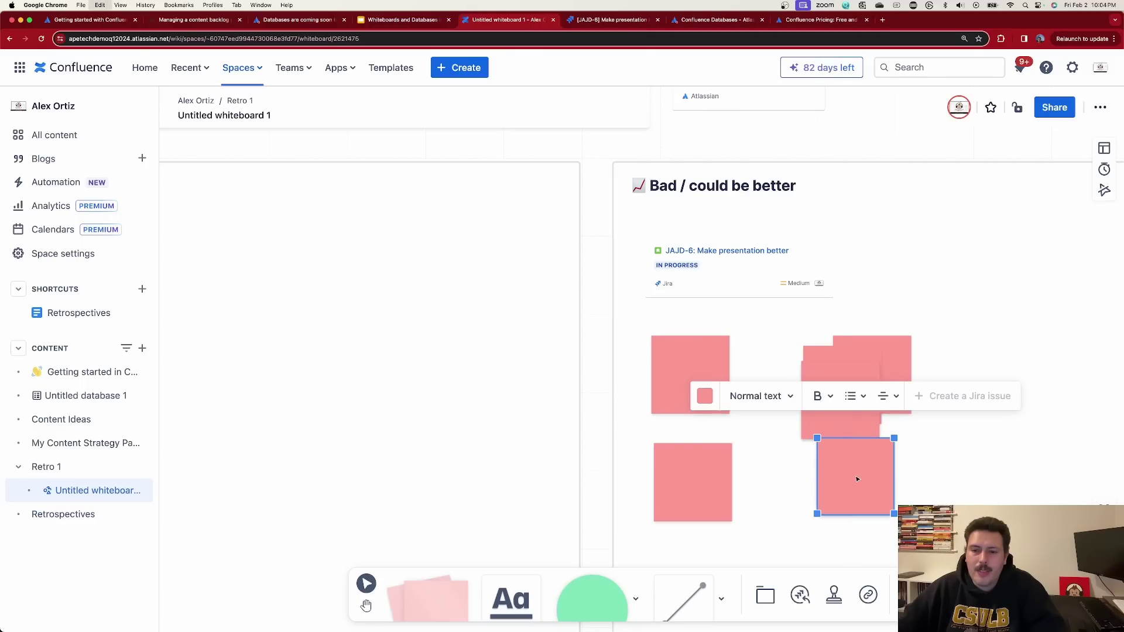
pyautogui.press('Escape')
pyautogui.hotkey('ctrl', 'v')
pyautogui.hotkey('ctrl', 'v')
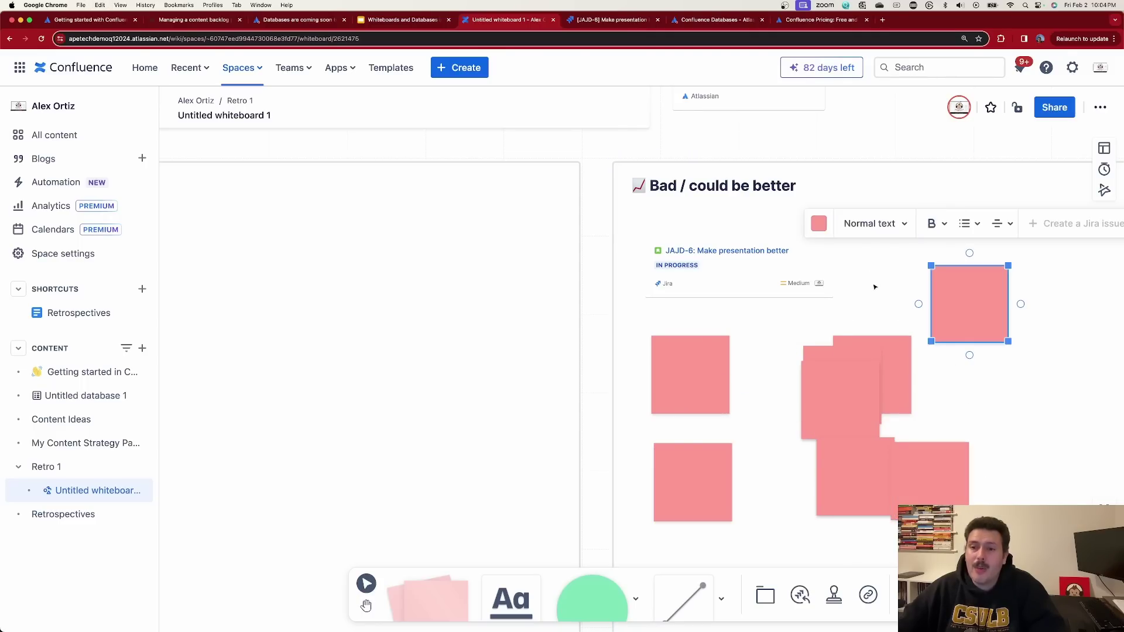
# Step: Paste two more blank red sticky notes and enter "Show how to create Jira issue" on the one between the two note groups
pyautogui.hotkey('ctrl', 'v')
pyautogui.hotkey('ctrl', 'v')
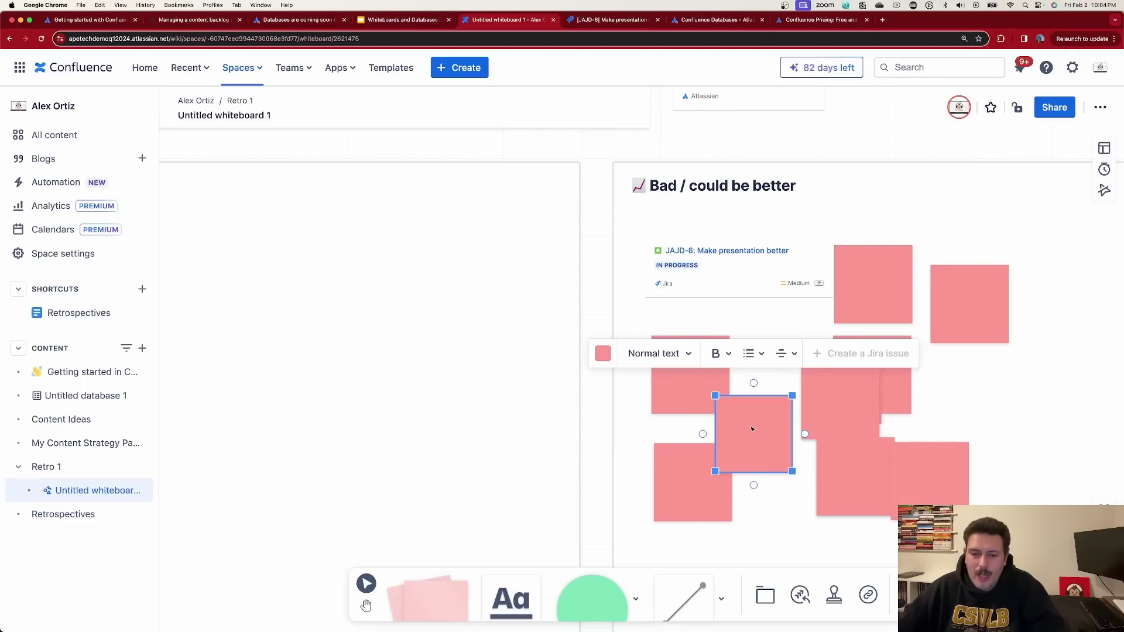
pyautogui.click(752, 438)
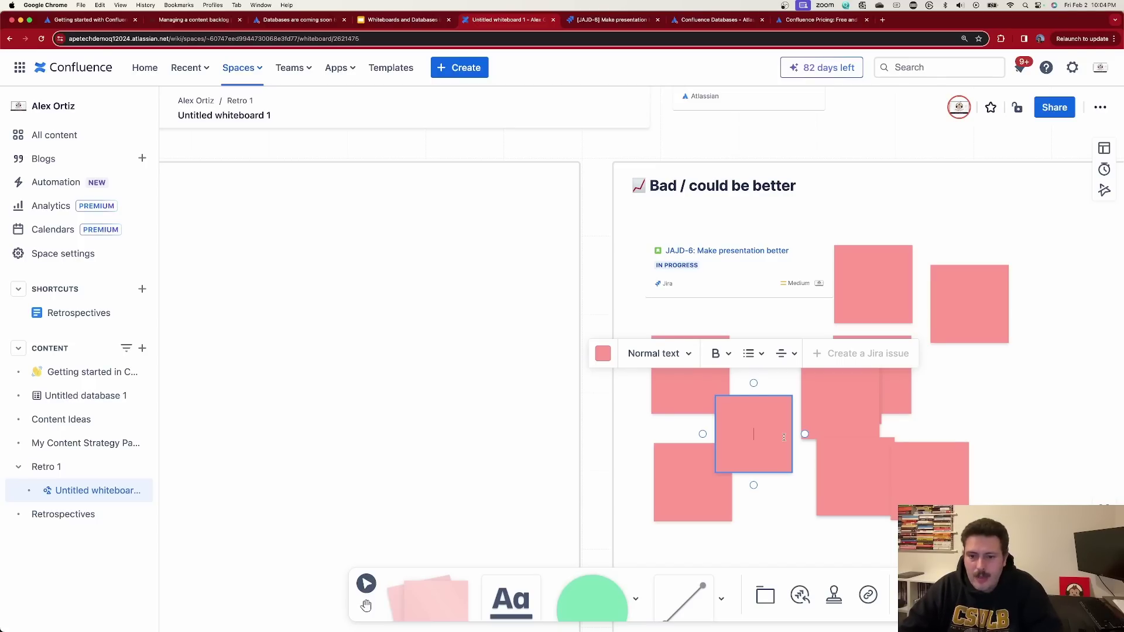
pyautogui.write('Show how ')
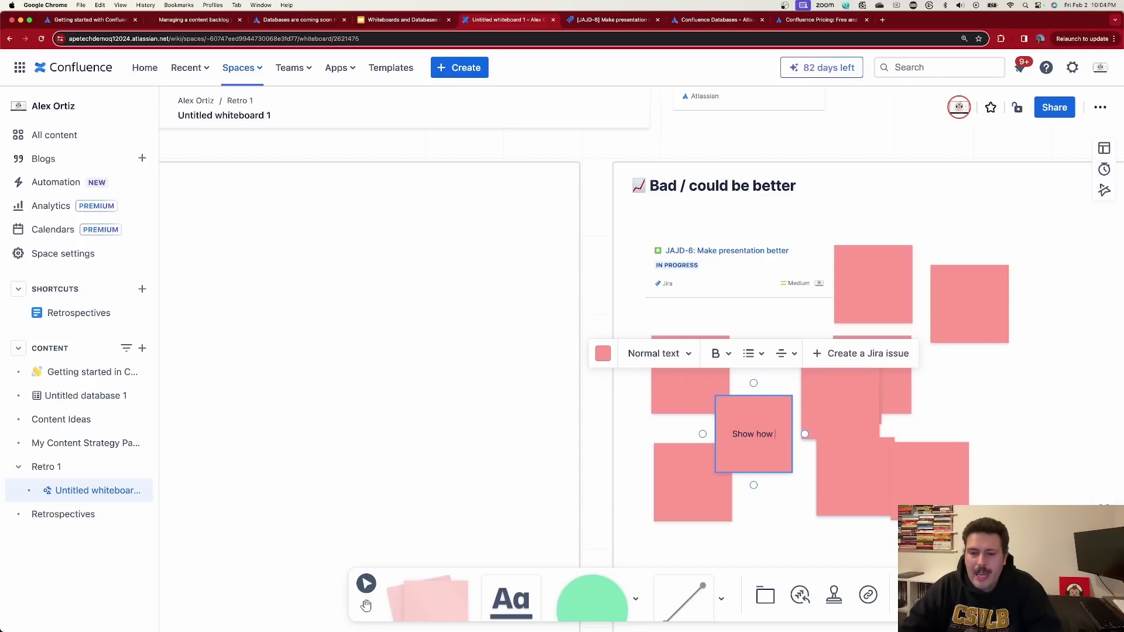
pyautogui.write('to create ')
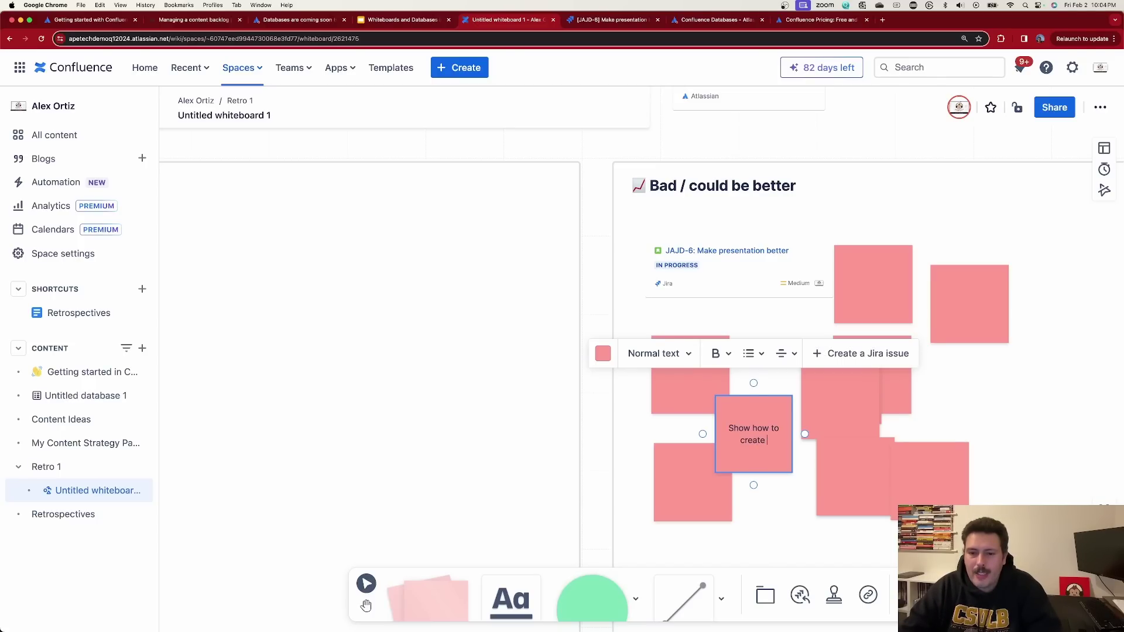
pyautogui.write('Jira issue')
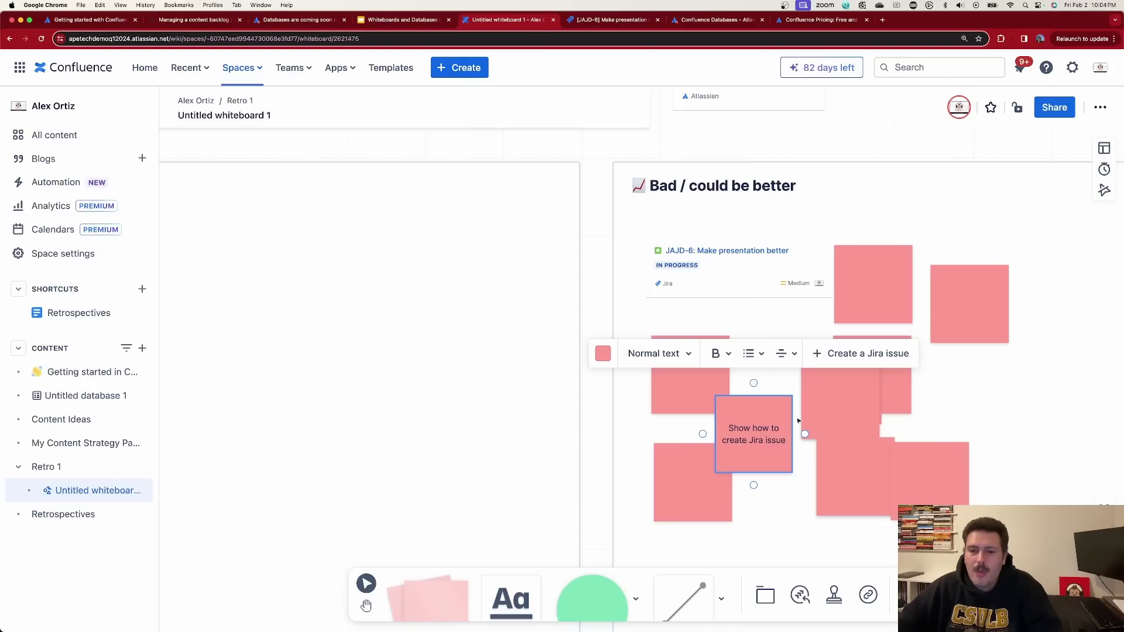
# Step: Start a Jira issue from the "Show how to create Jira issue" note, with project Jira Admin Jan Demo and issue type Story
pyautogui.click(853, 359)
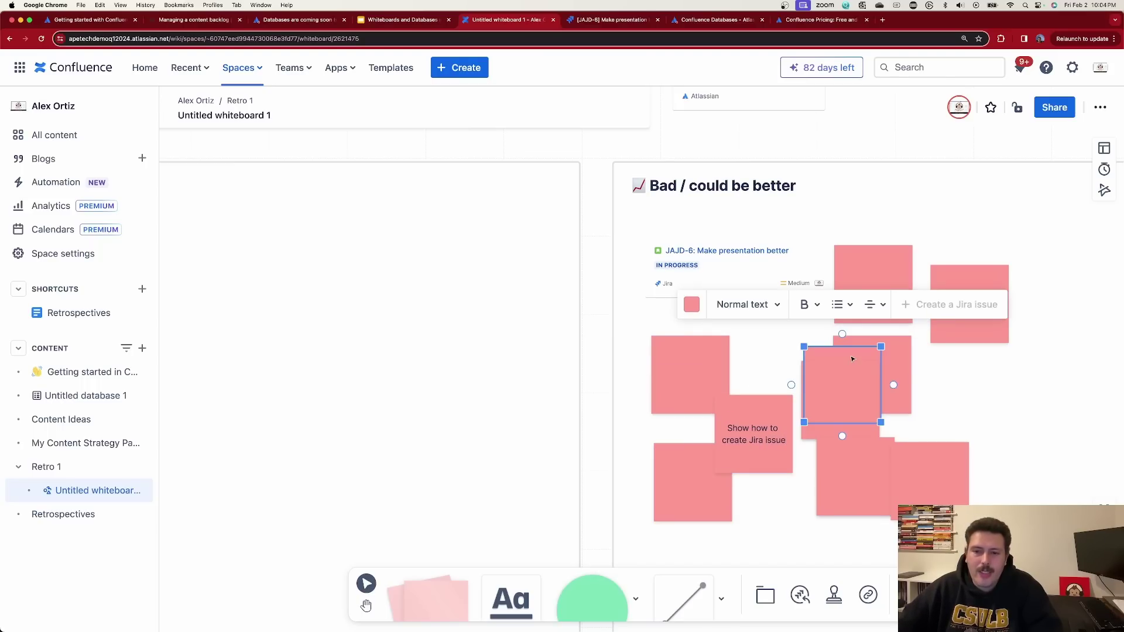
pyautogui.click(754, 424)
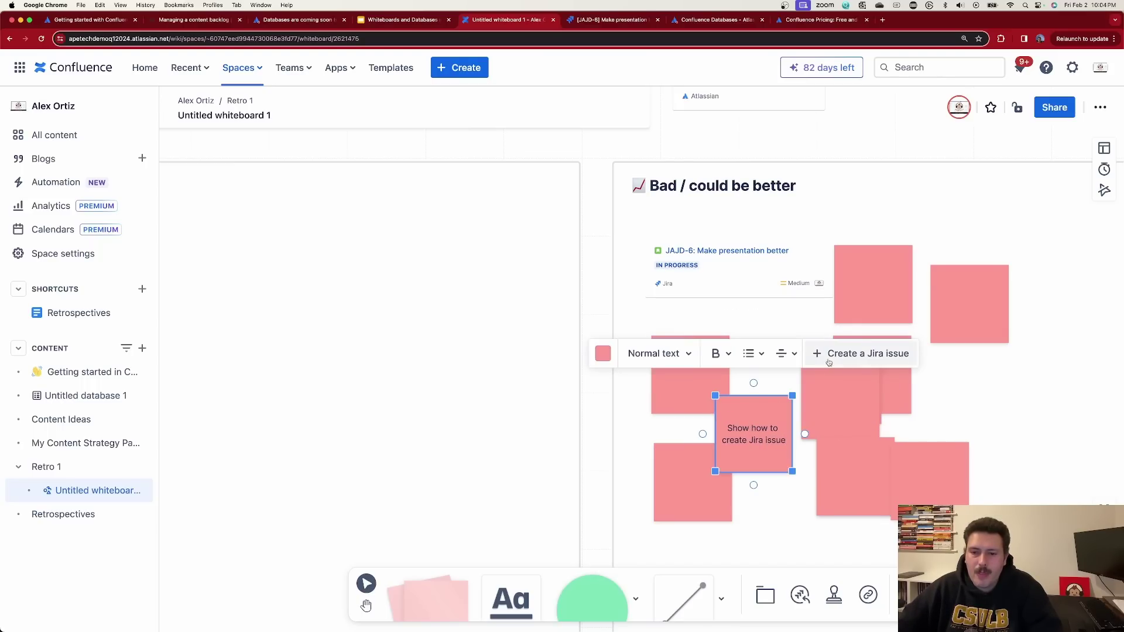
pyautogui.click(876, 354)
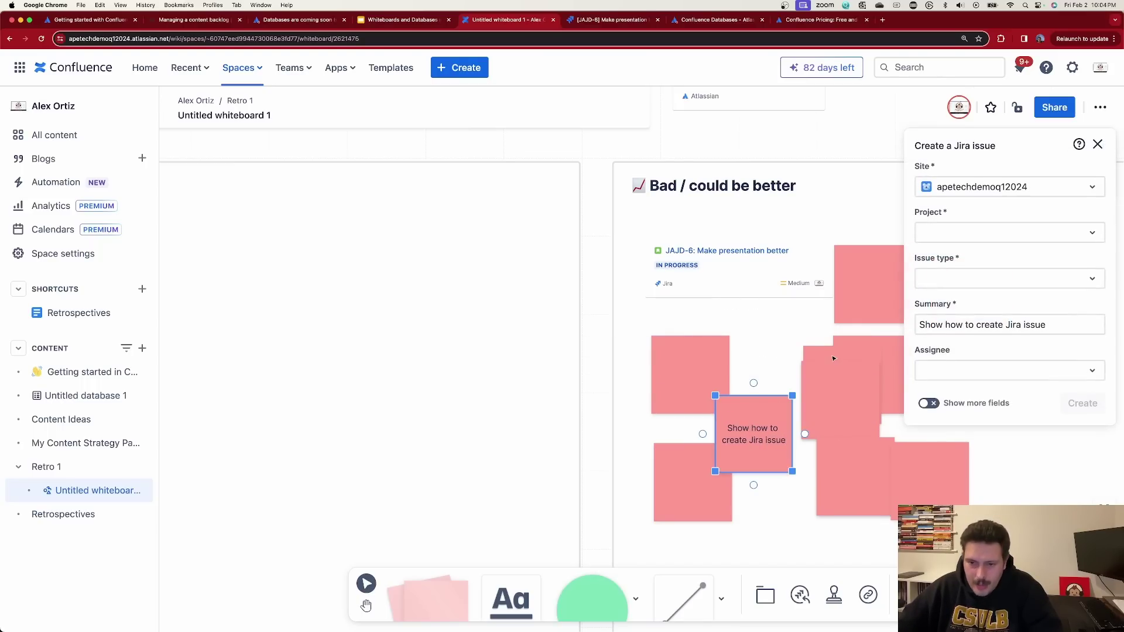
pyautogui.tripleClick(1015, 143)
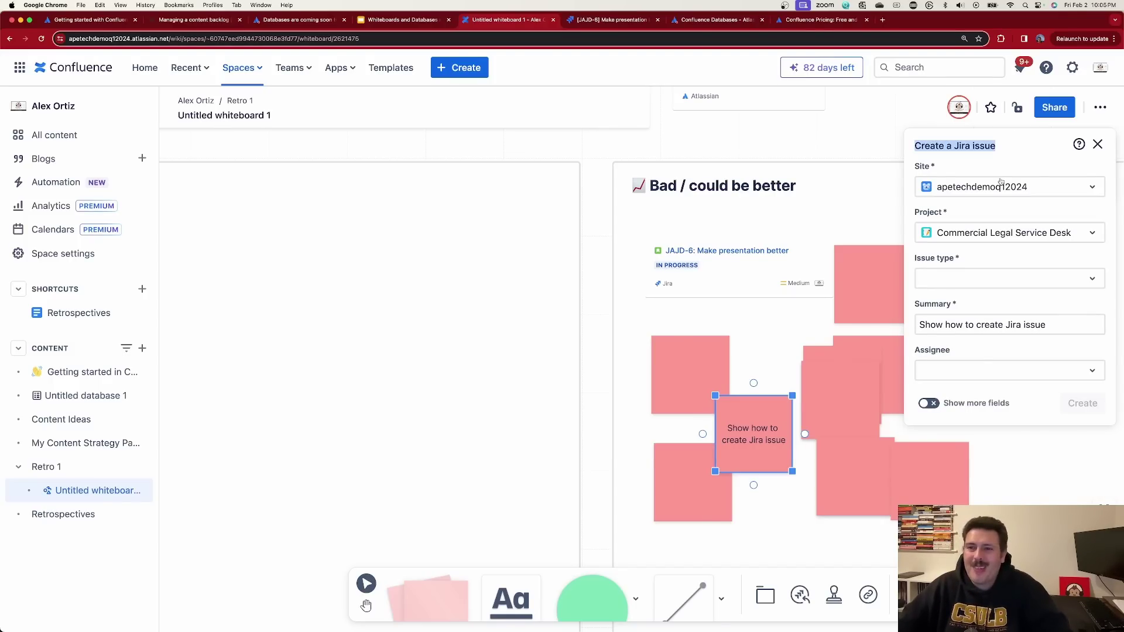
pyautogui.click(981, 240)
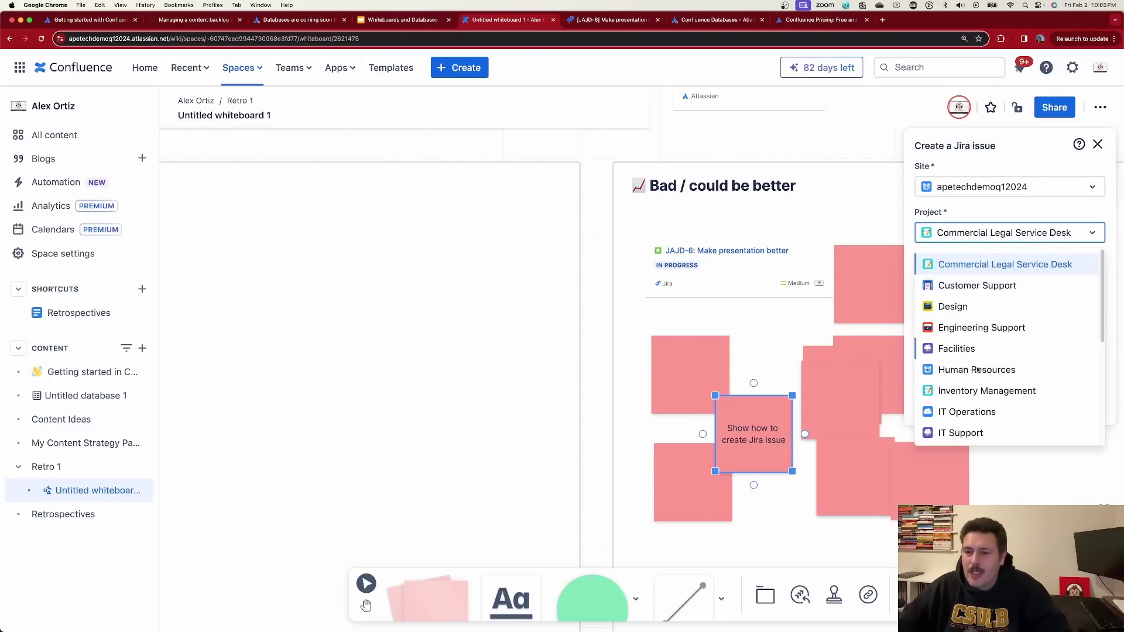
pyautogui.scroll(-5, 979, 370)
pyautogui.scroll(3, 977, 375)
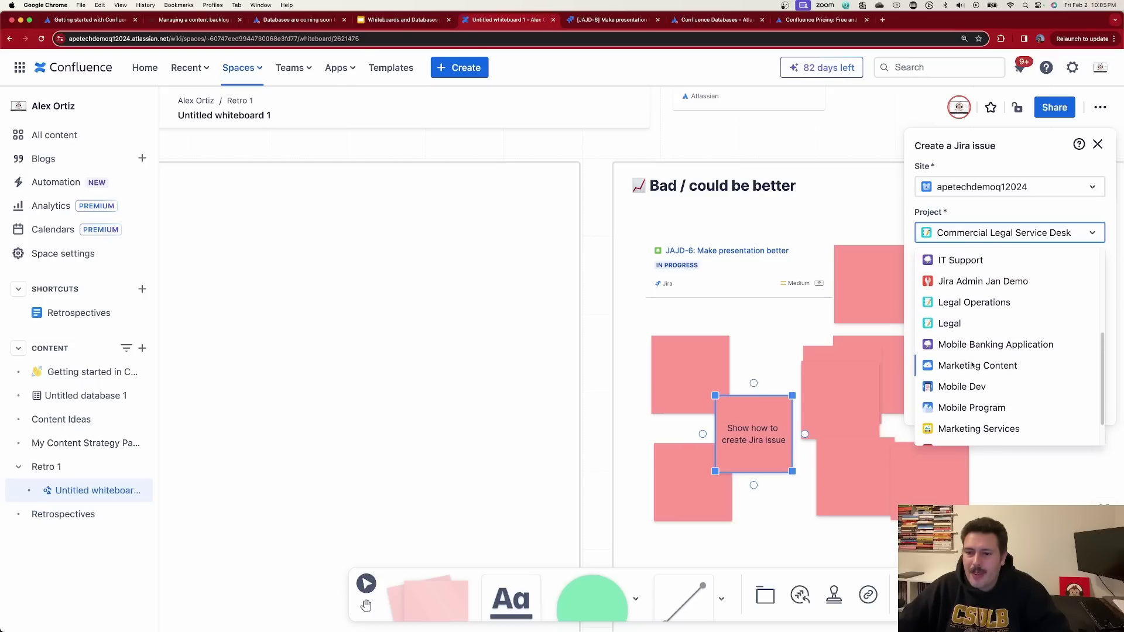
pyautogui.click(967, 295)
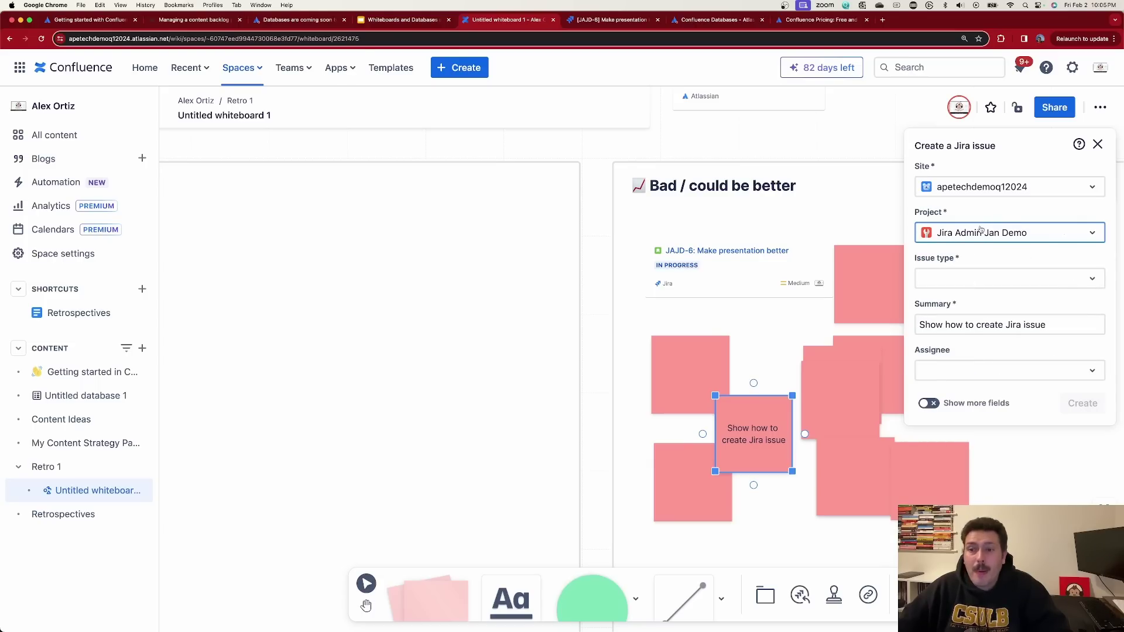
pyautogui.click(939, 279)
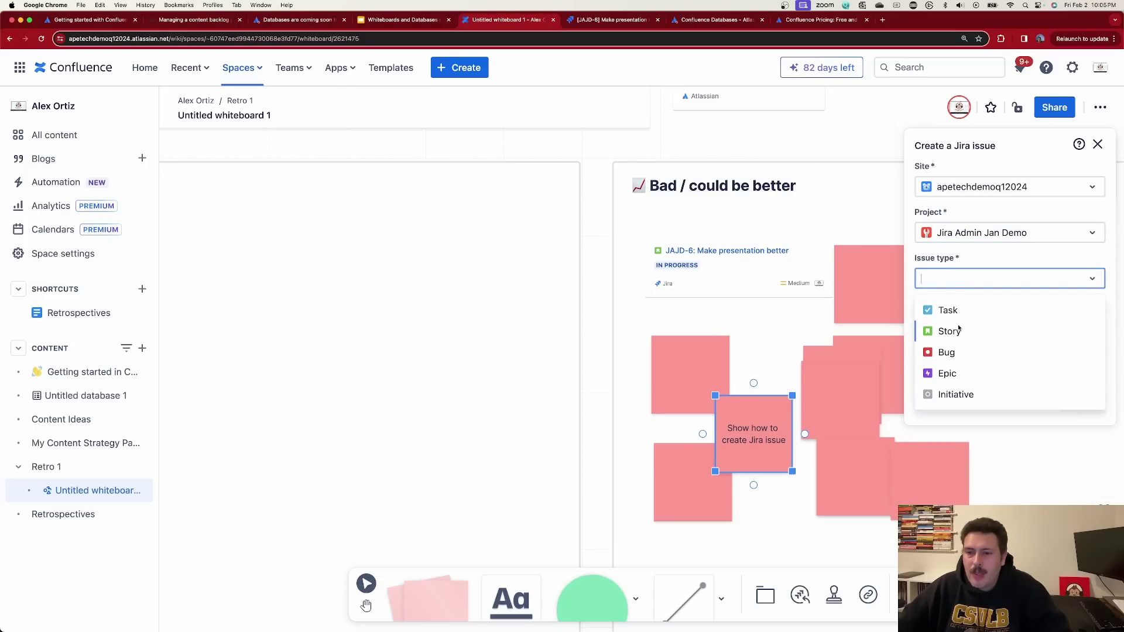
pyautogui.click(954, 331)
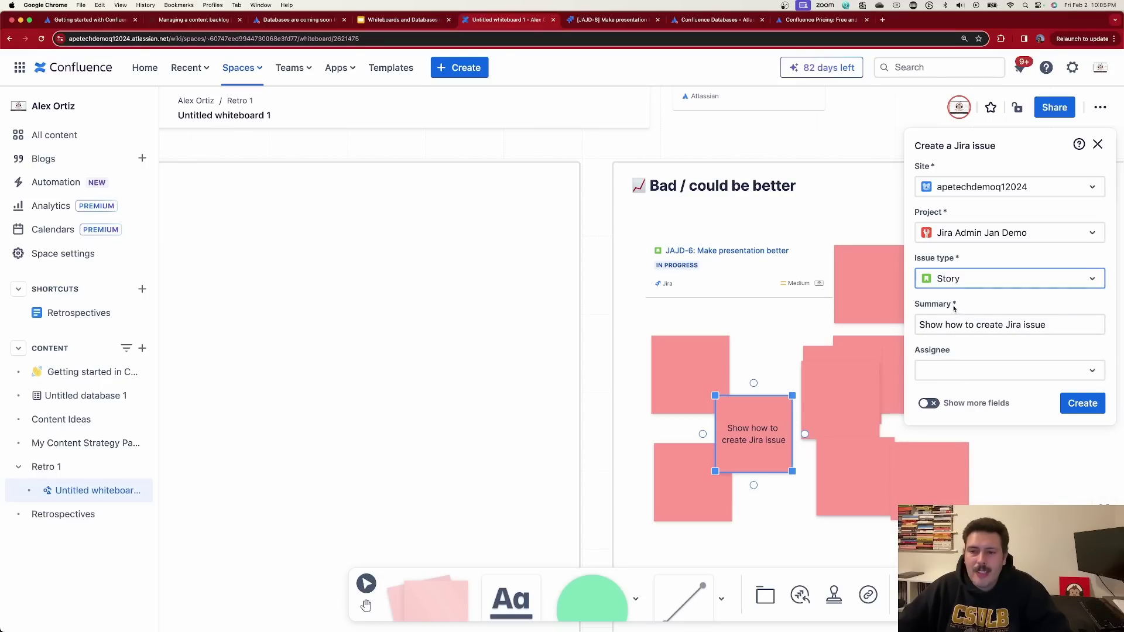
pyautogui.moveTo(955, 308); pyautogui.dragTo(950, 306)
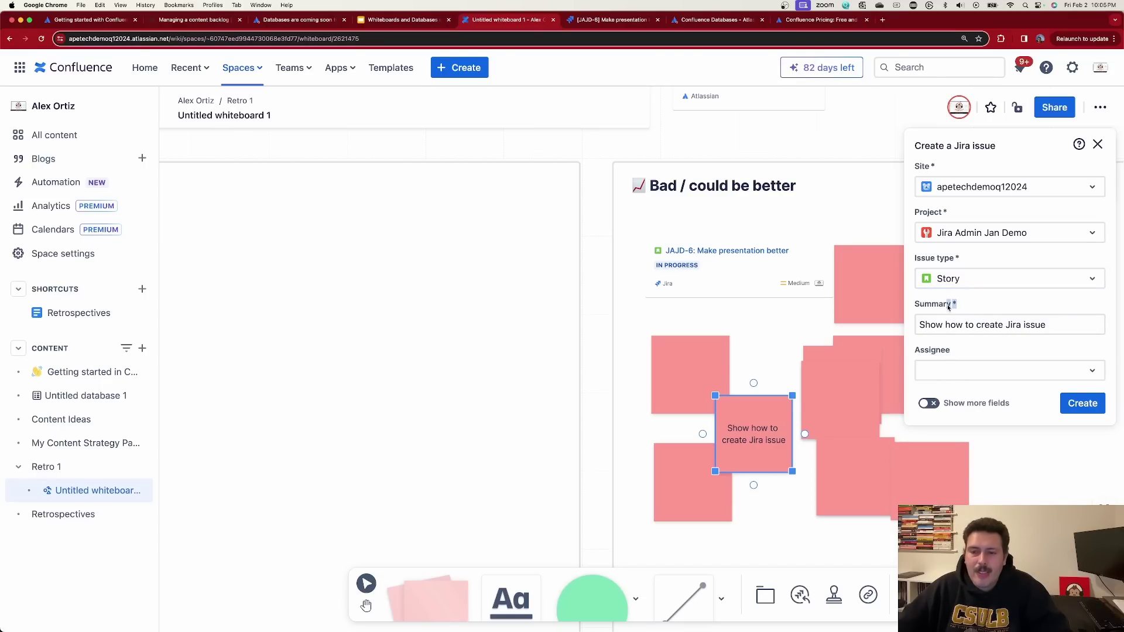
# Step: Show the additional fields of the new Jira issue and set its due date to 2/9/2024
pyautogui.click(924, 403)
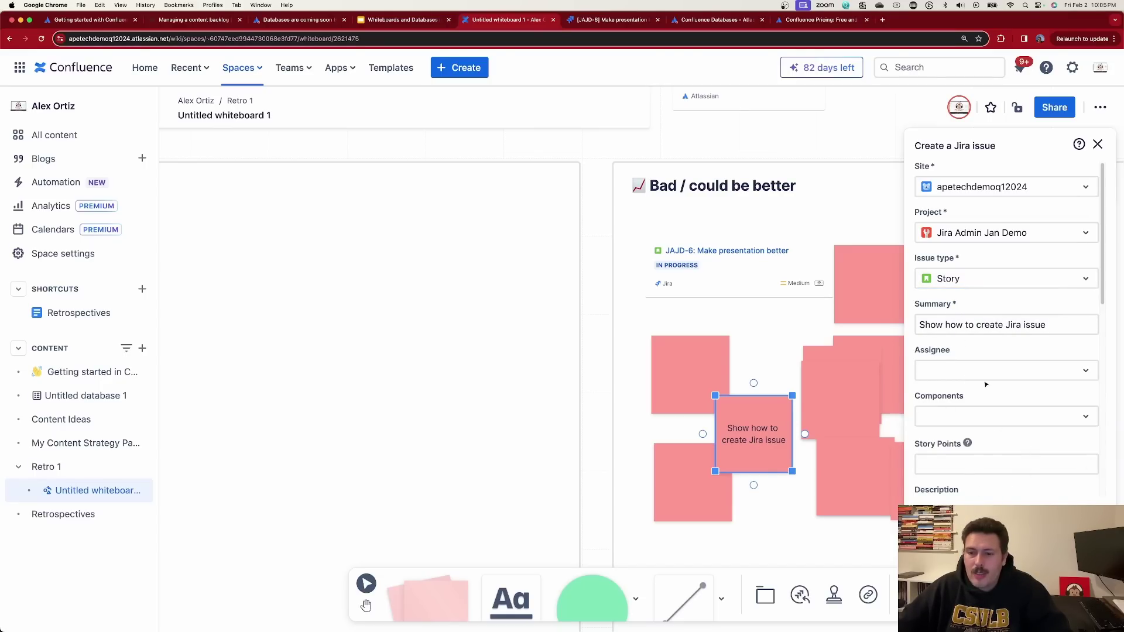
pyautogui.scroll(-10, 986, 384)
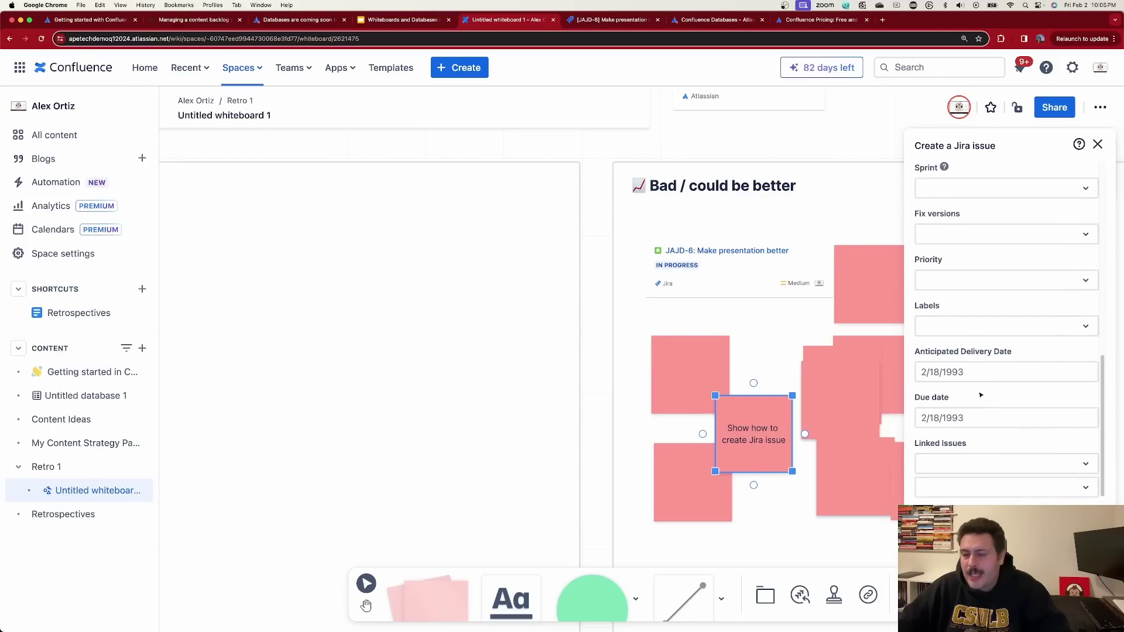
pyautogui.click(957, 419)
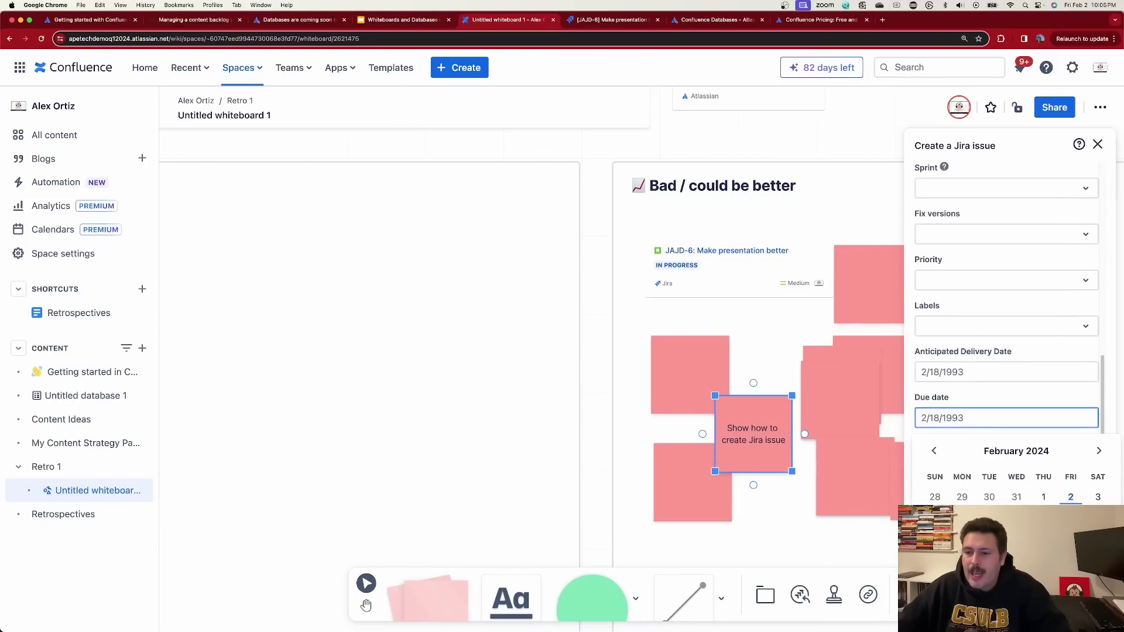
pyautogui.click(1071, 519)
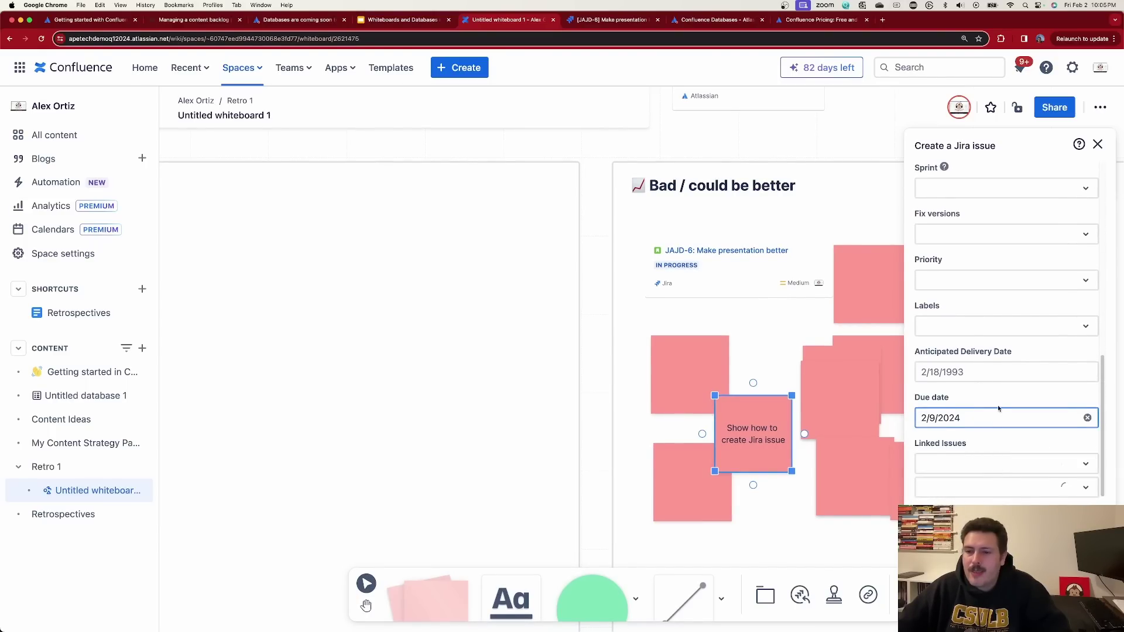
# Step: Assign the issue to the whiteboard owner's account and create it
pyautogui.scroll(10, 998, 408)
pyautogui.click(935, 305)
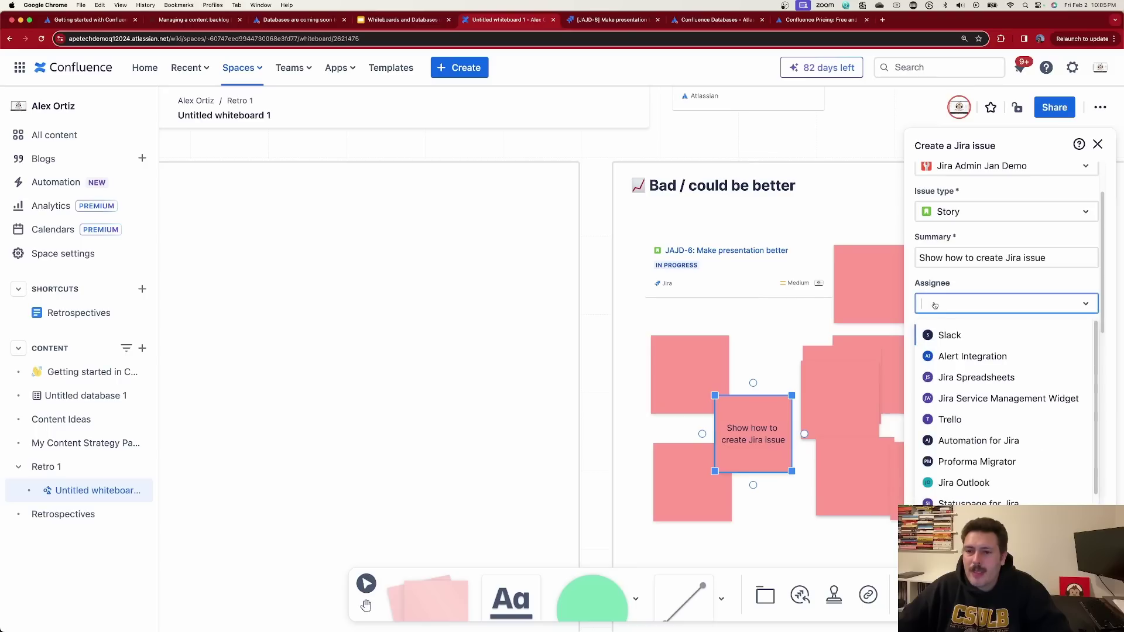
pyautogui.write('alex')
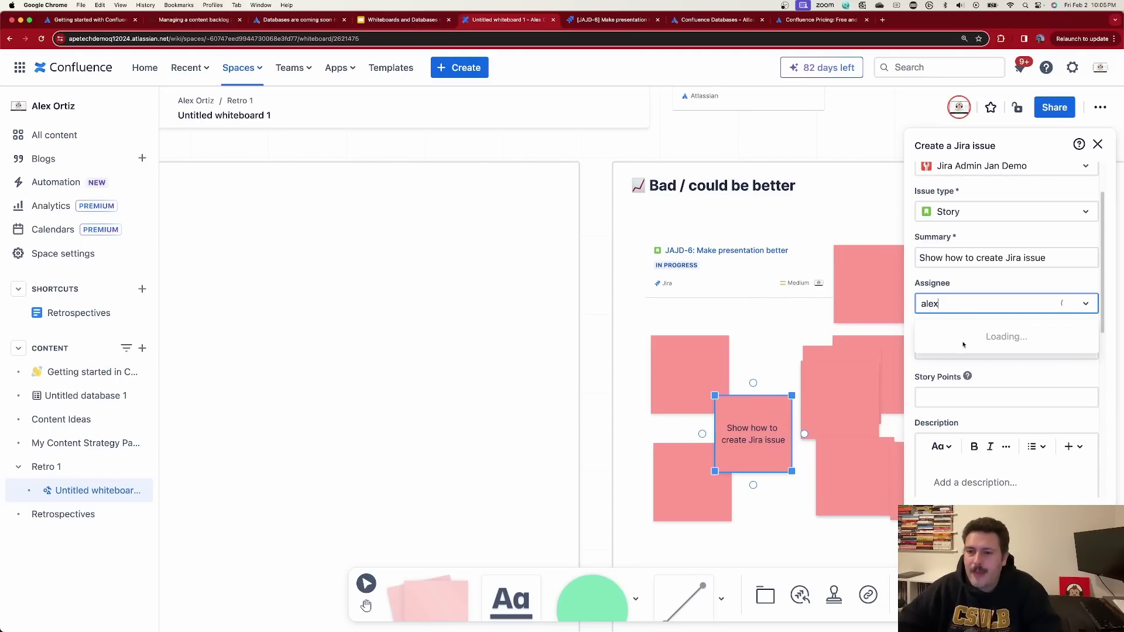
pyautogui.click(974, 332)
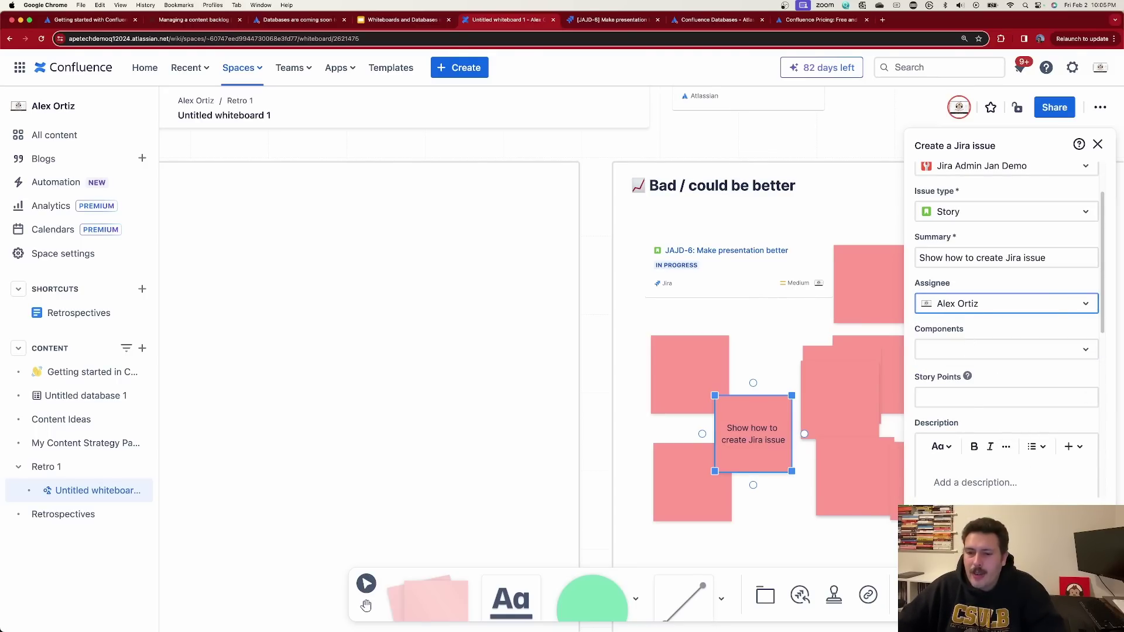
pyautogui.click(1069, 520)
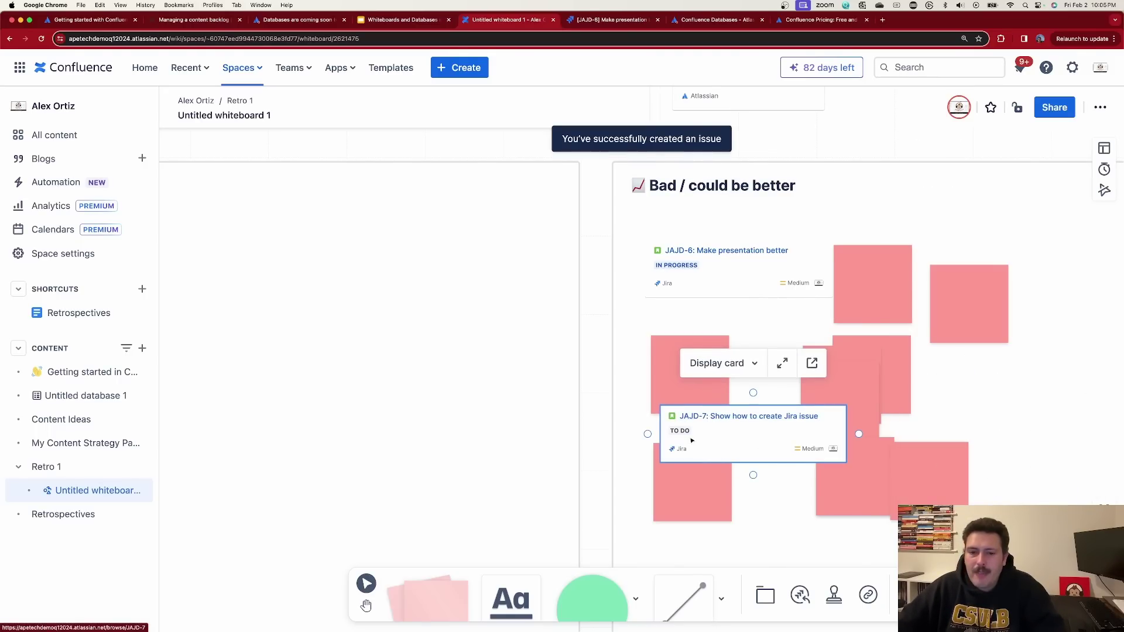
# Step: Move the new issue card directly below the "Make presentation better" card and look at its display and object options
pyautogui.moveTo(715, 441); pyautogui.dragTo(729, 342)
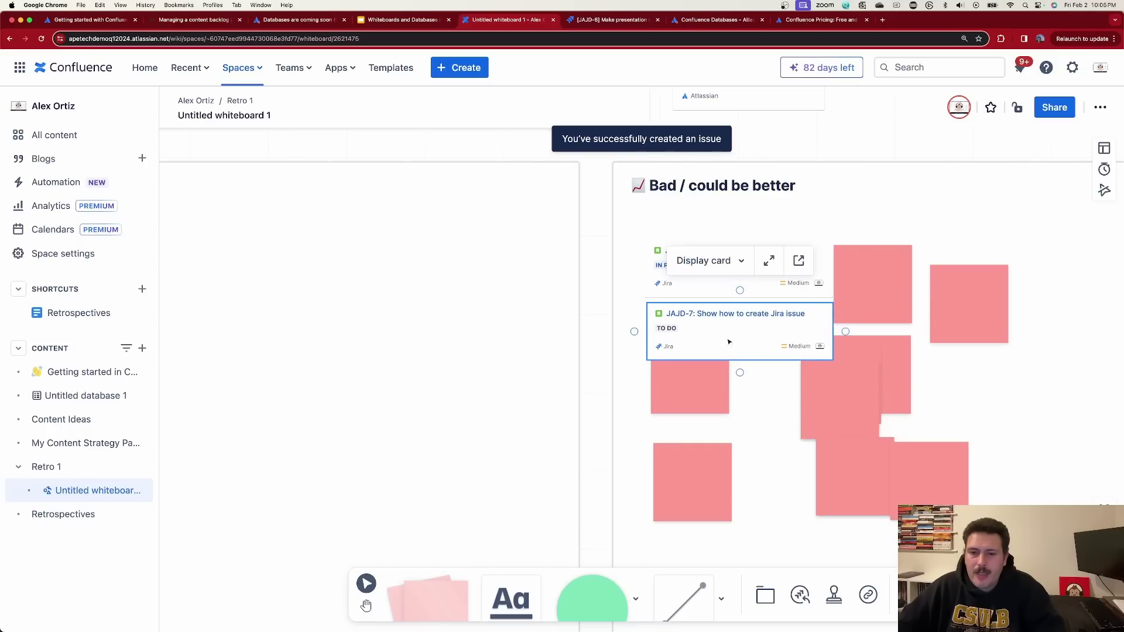
pyautogui.click(740, 262)
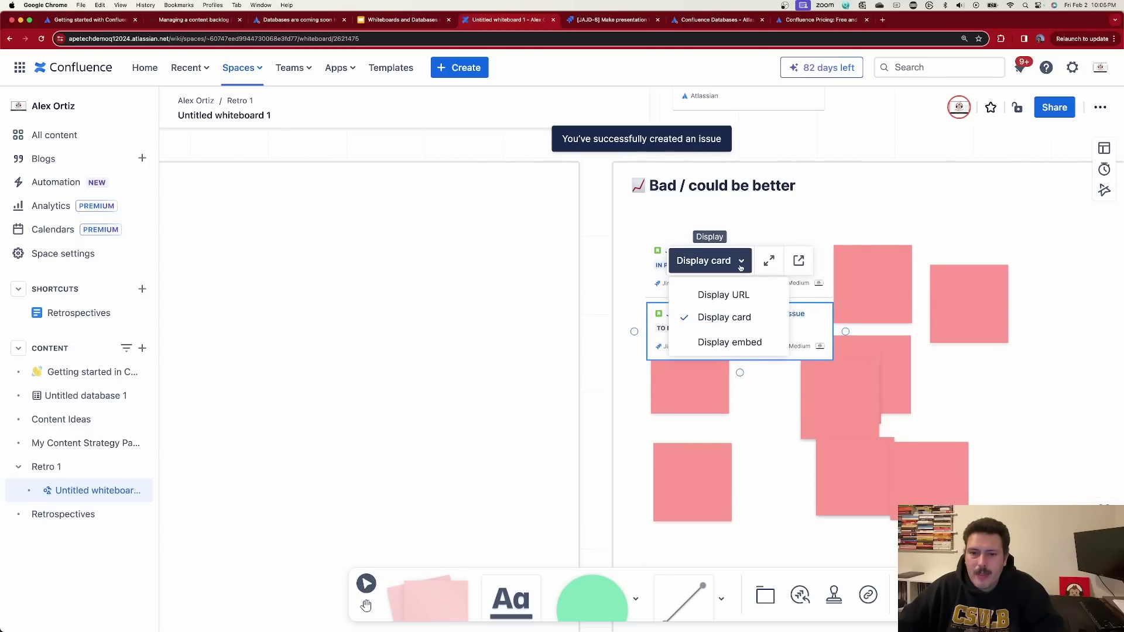
pyautogui.click(740, 261)
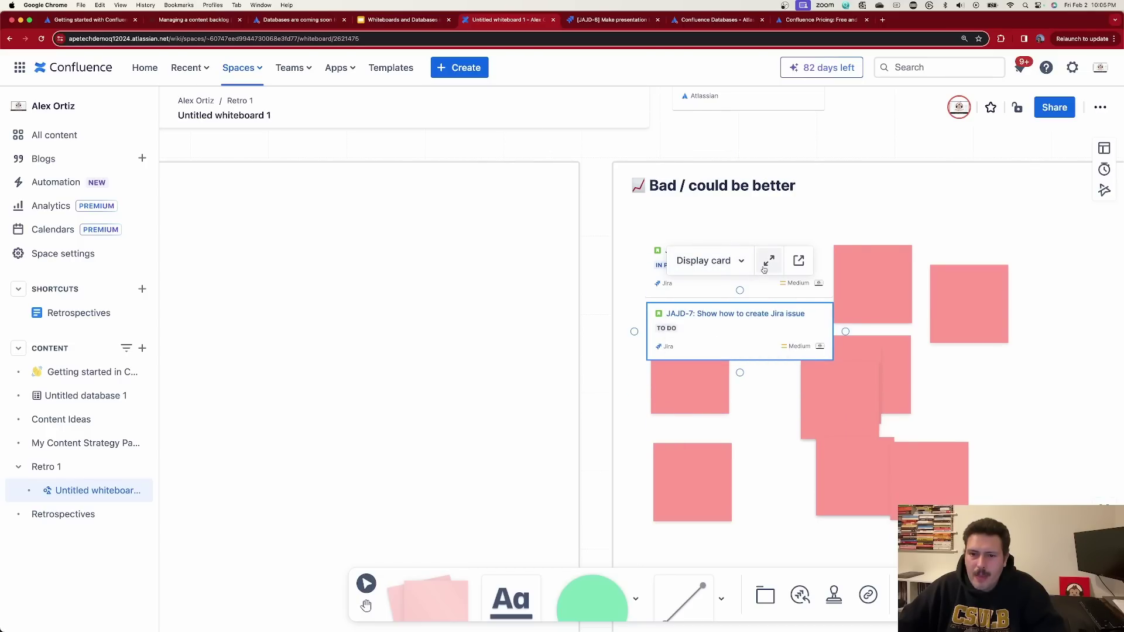
pyautogui.rightClick(744, 341)
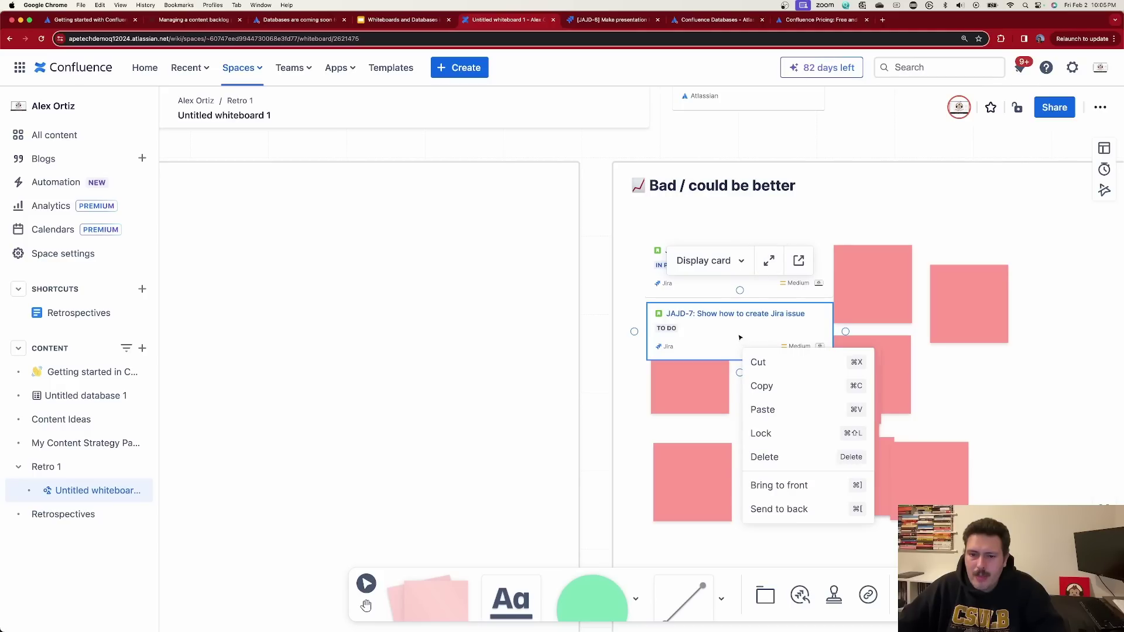
pyautogui.click(740, 338)
# Step: Review the new issue's details in the whiteboard preview, open the full issue in Jira and close its tab again
pyautogui.click(769, 260)
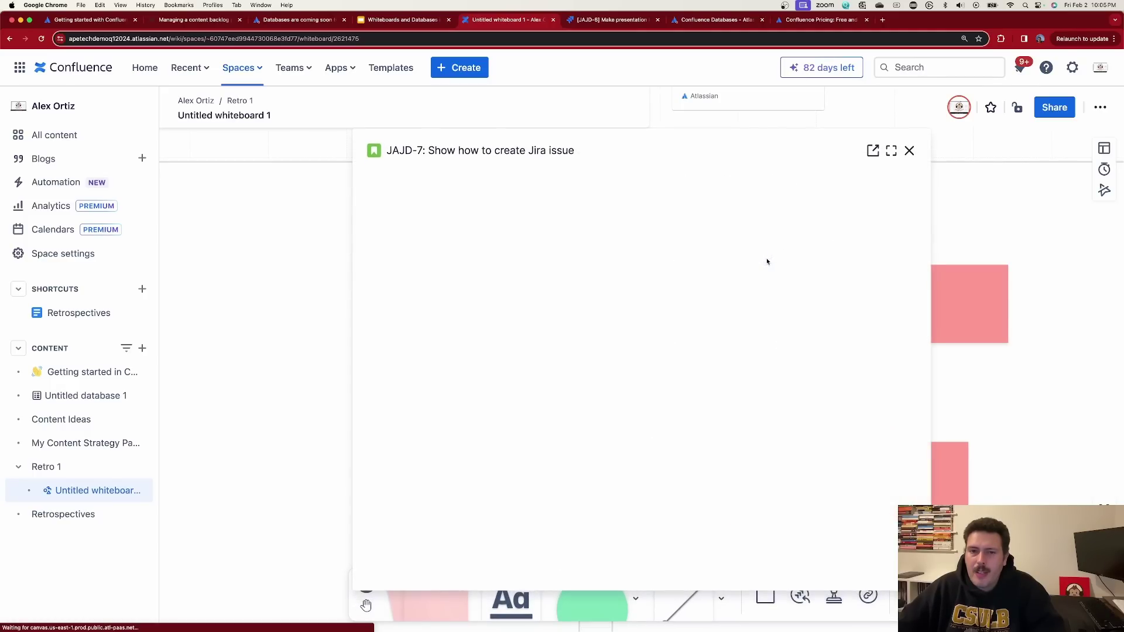
pyautogui.scroll(-4, 864, 443)
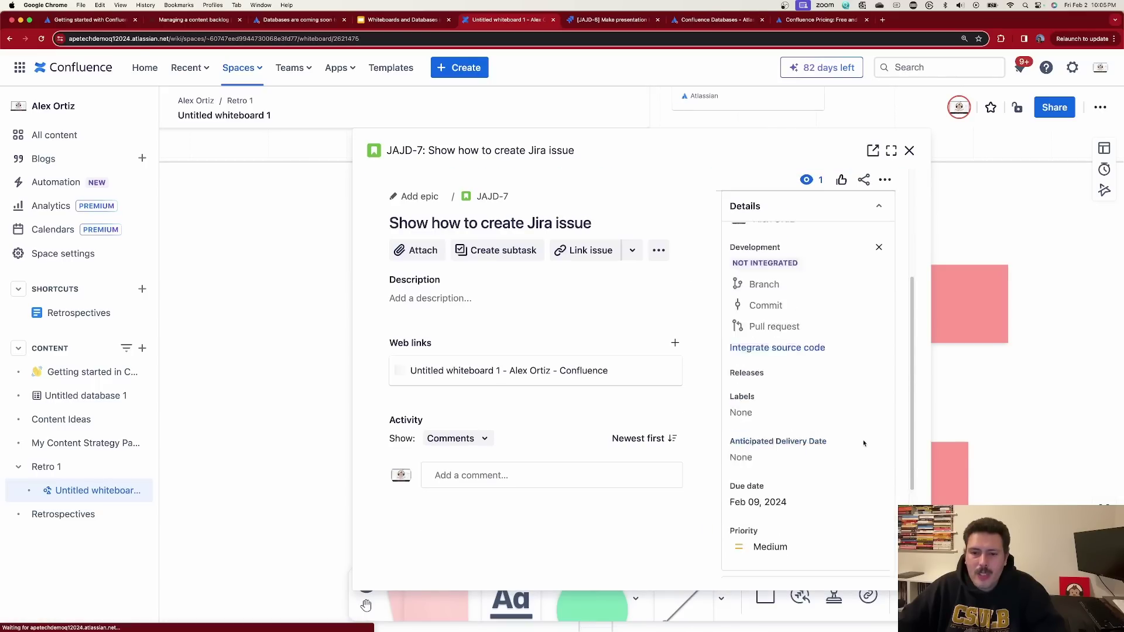
pyautogui.scroll(-3, 864, 444)
pyautogui.scroll(3, 864, 444)
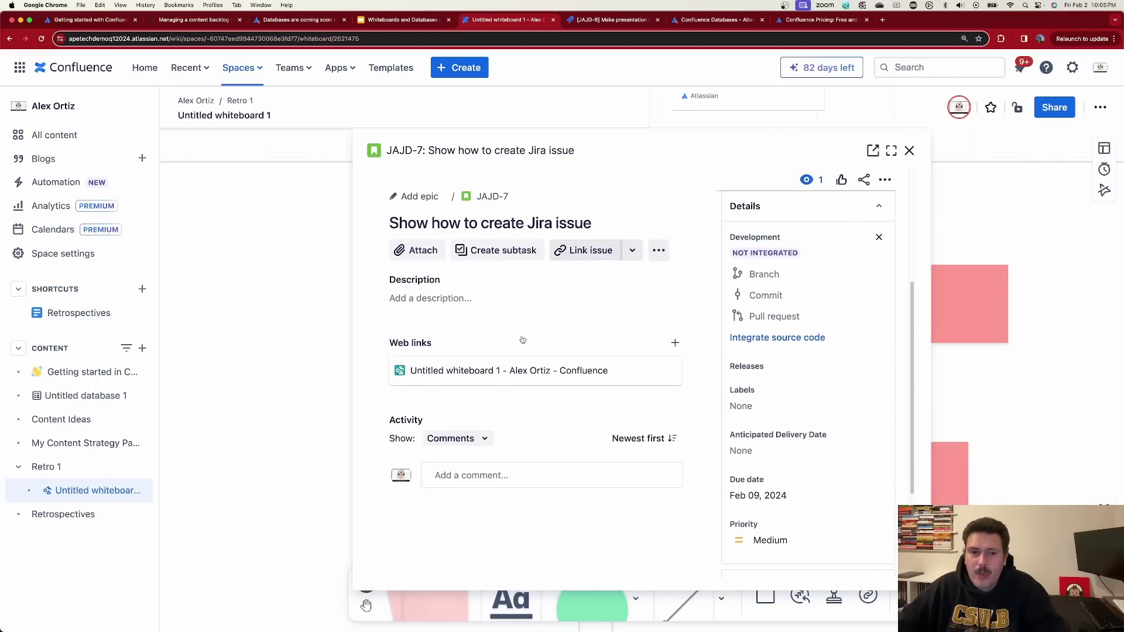
pyautogui.click(910, 151)
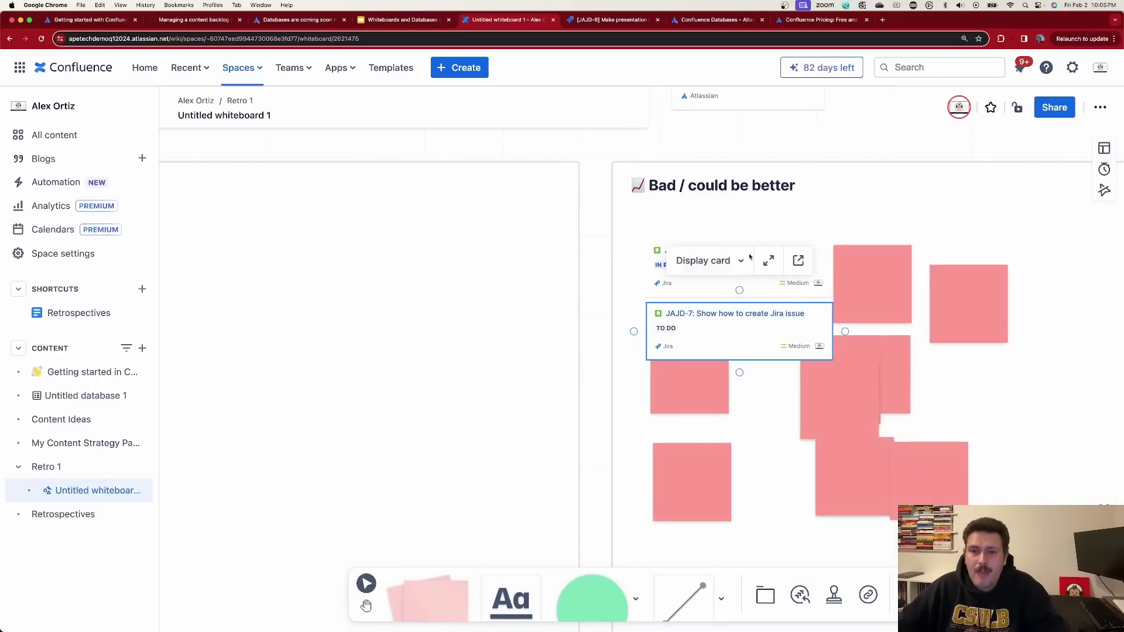
pyautogui.click(798, 260)
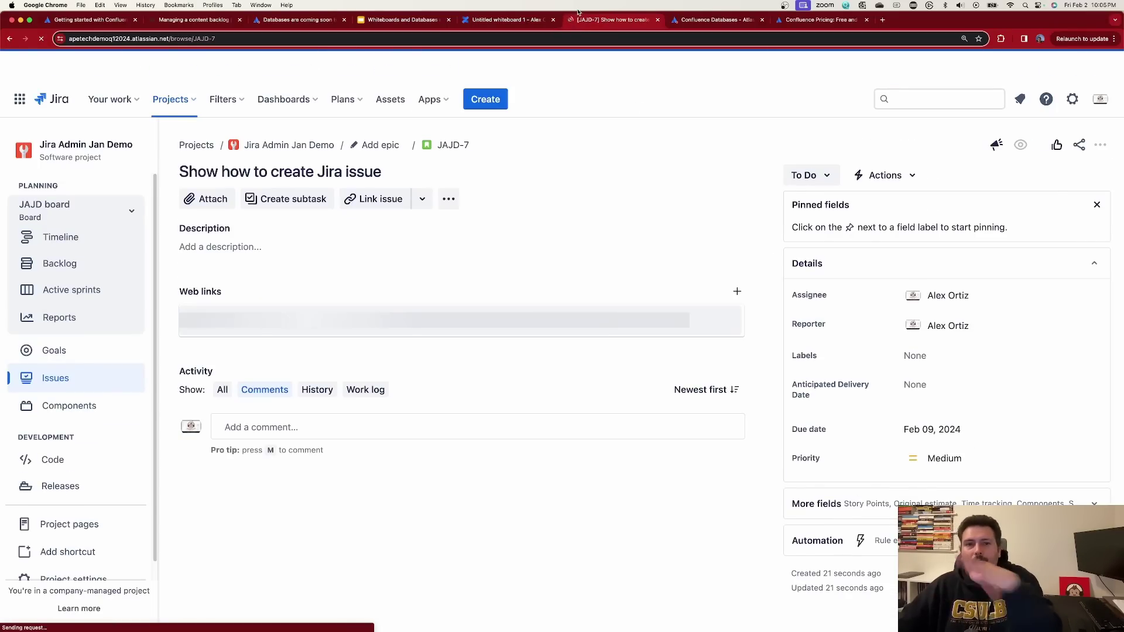
pyautogui.click(658, 21)
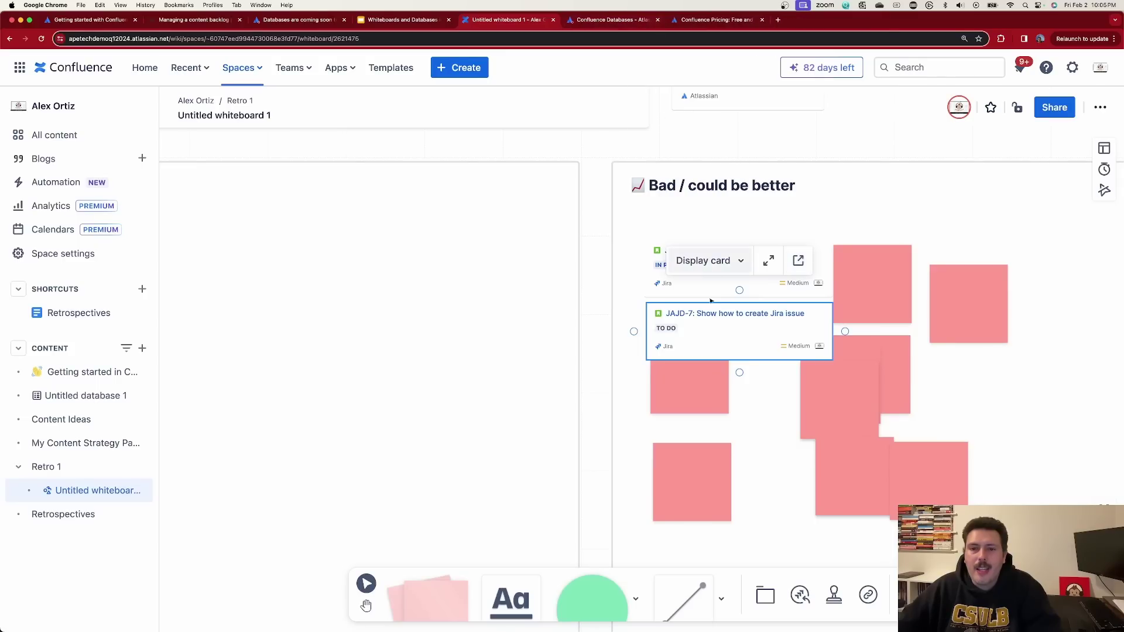
# Step: Display the "Show how to create Jira issue" card as a URL and check the text style options of the link
pyautogui.click(736, 262)
pyautogui.click(725, 294)
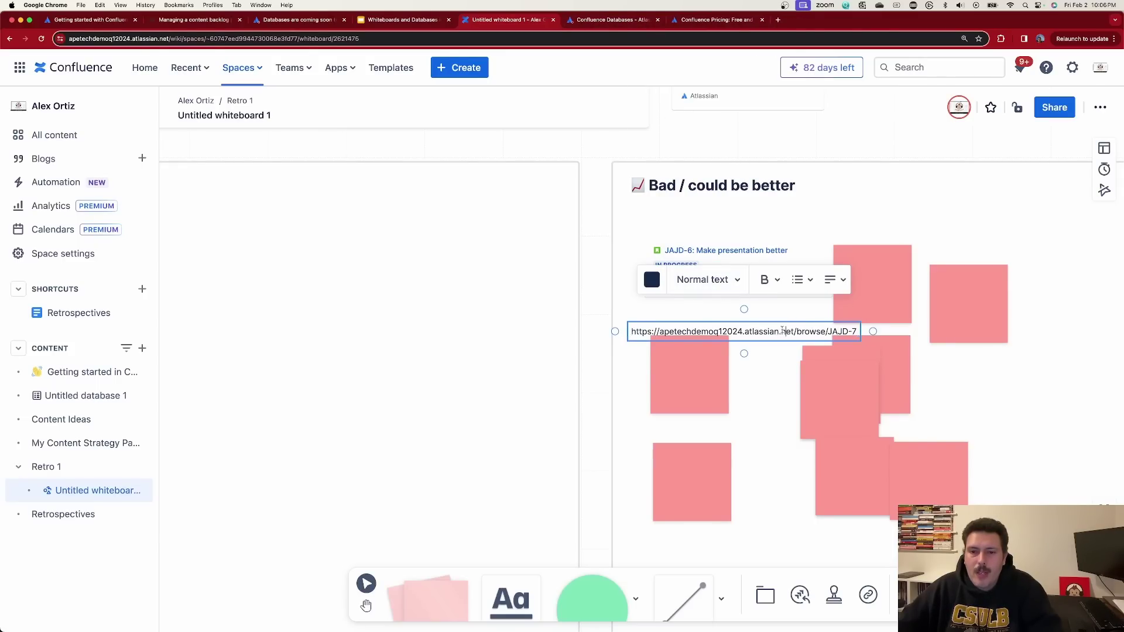
pyautogui.click(738, 281)
pyautogui.click(739, 283)
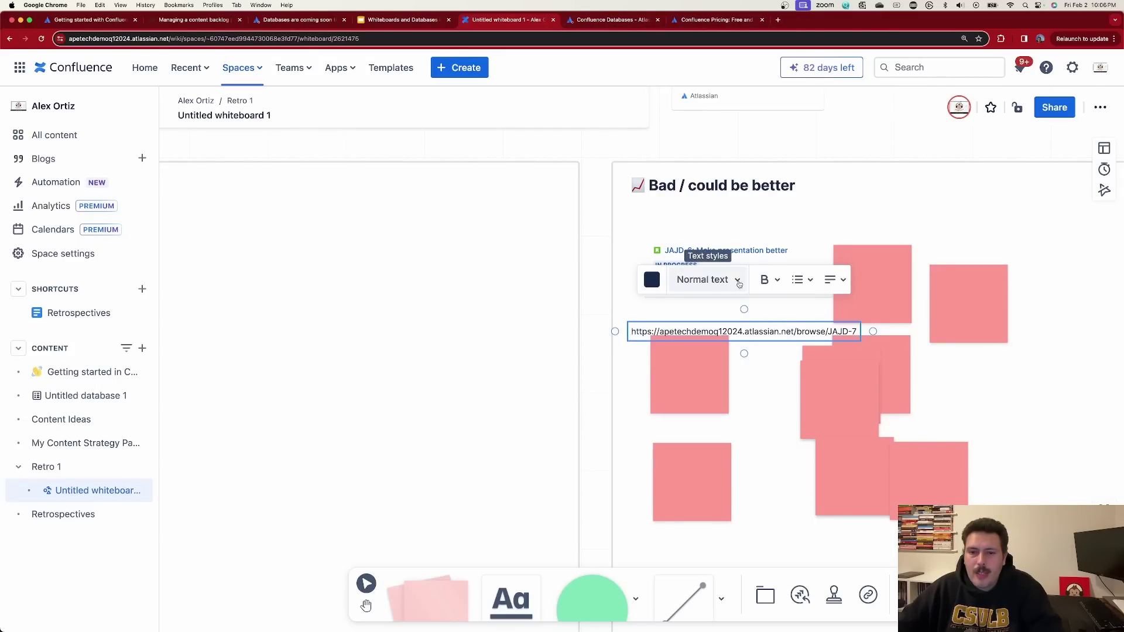
# Step: Try bulleted-list formatting on the JAJD-7 link text and turn the link back into a card
pyautogui.click(833, 280)
pyautogui.click(797, 280)
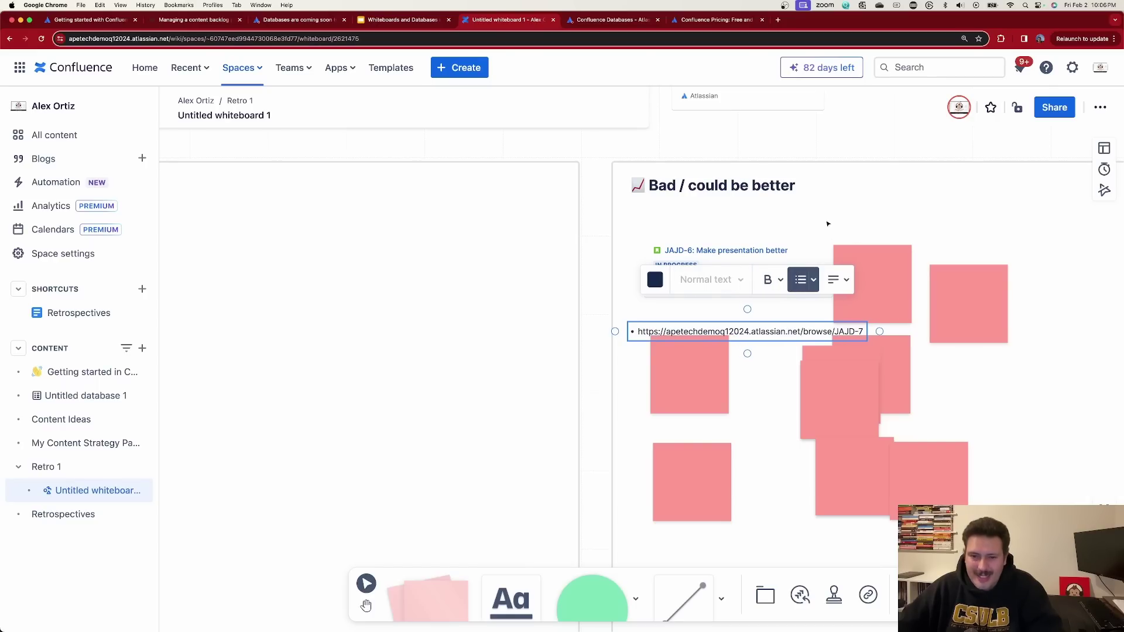
pyautogui.click(676, 365)
pyautogui.moveTo(738, 337)
pyautogui.mouseDown()
pyautogui.moveTo(743, 312)
pyautogui.moveTo(741, 328)
pyautogui.mouseUp()
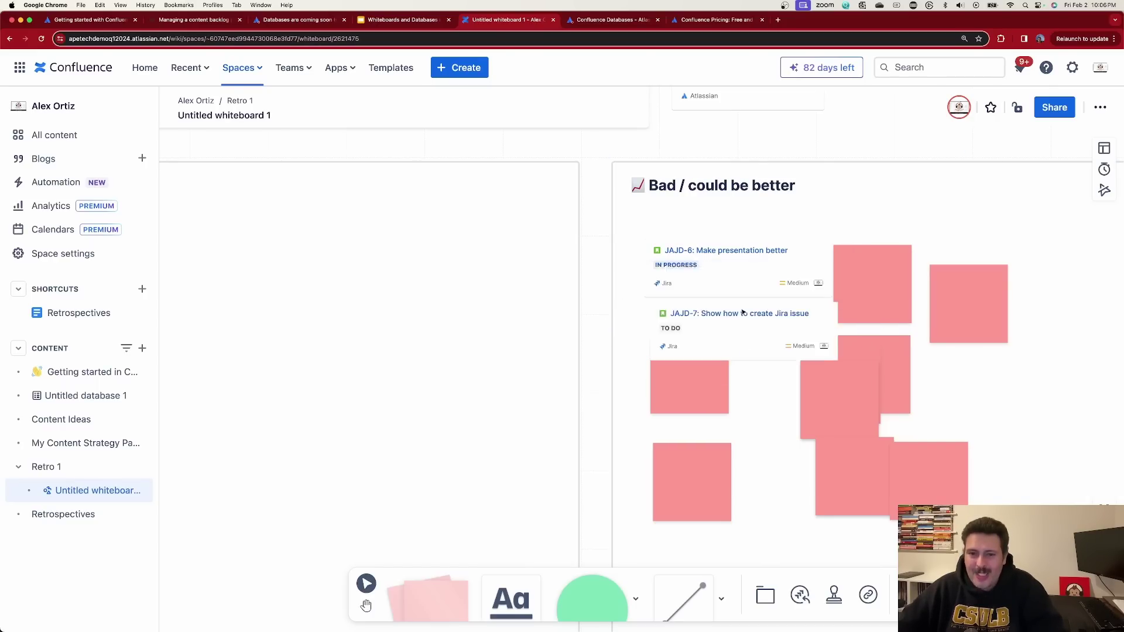
# Step: Display the "Show how to create Jira issue" card as an embed on the whiteboard
pyautogui.click(722, 351)
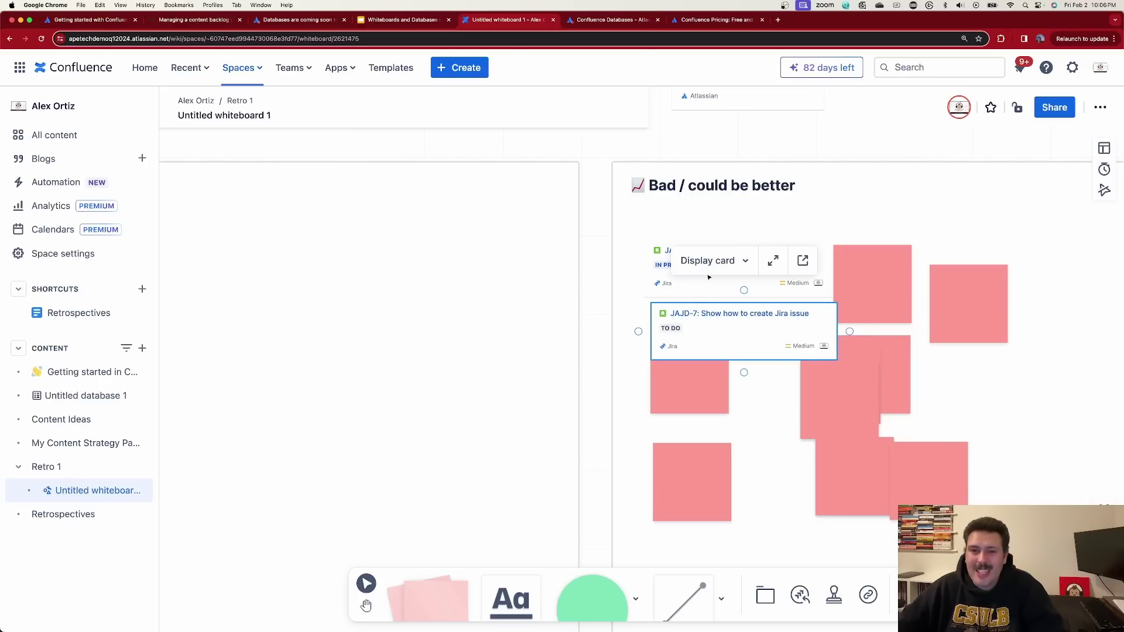
pyautogui.click(711, 261)
pyautogui.click(717, 343)
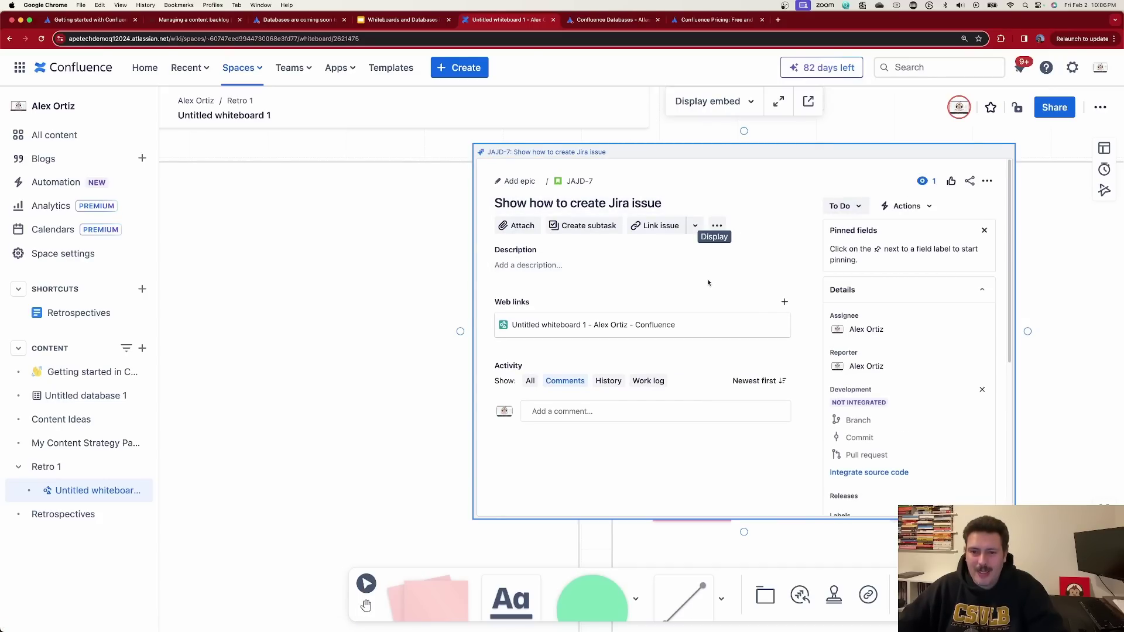
pyautogui.click(612, 291)
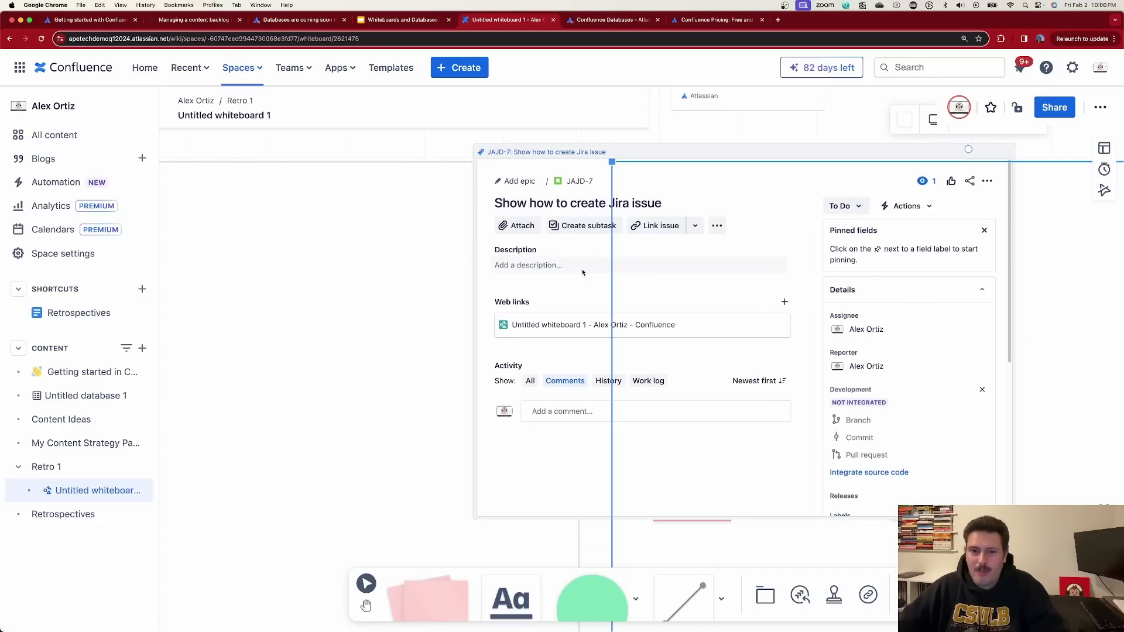
# Step: Move the embedded Jira issue to the empty area above the Ideas section
pyautogui.scroll(-5, 467, 281)
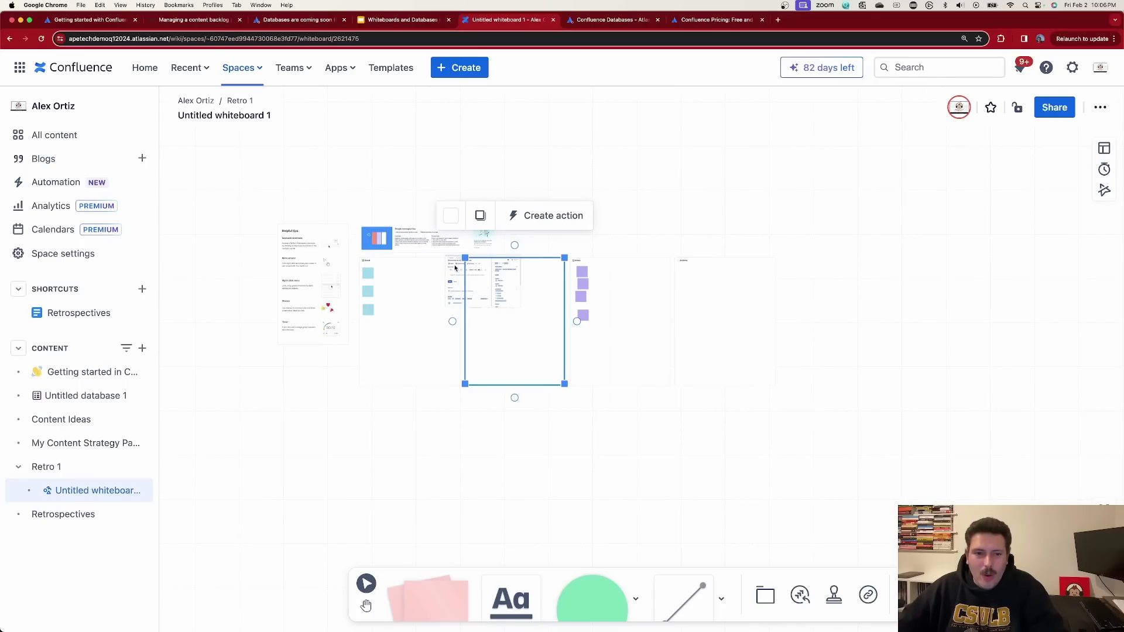
pyautogui.scroll(3, 455, 267)
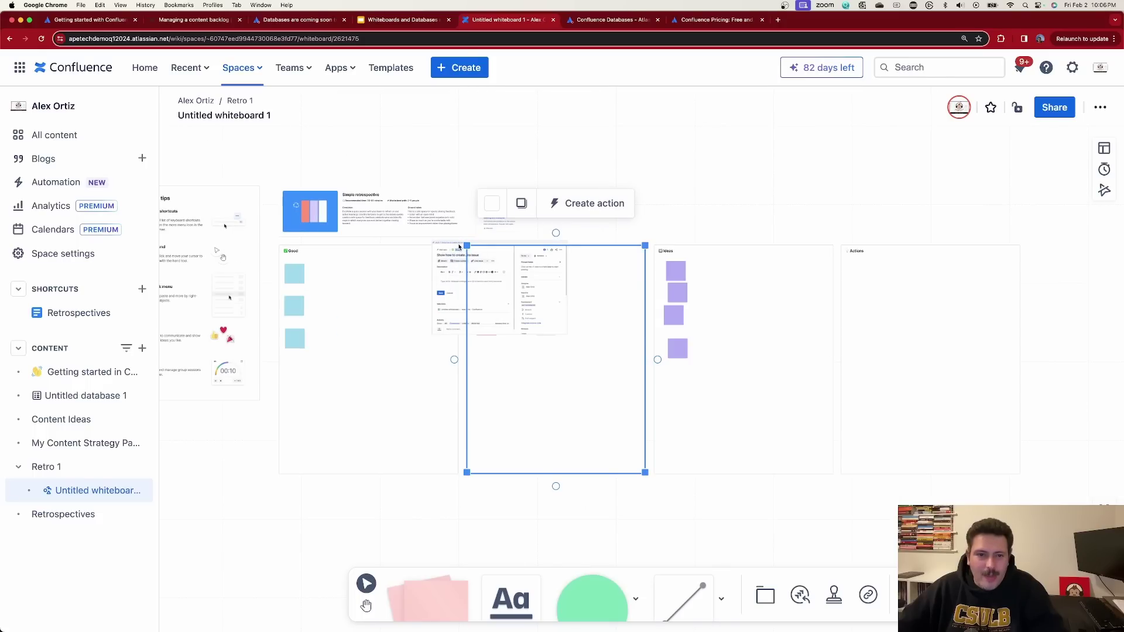
pyautogui.moveTo(482, 242); pyautogui.dragTo(736, 141)
pyautogui.click(547, 155)
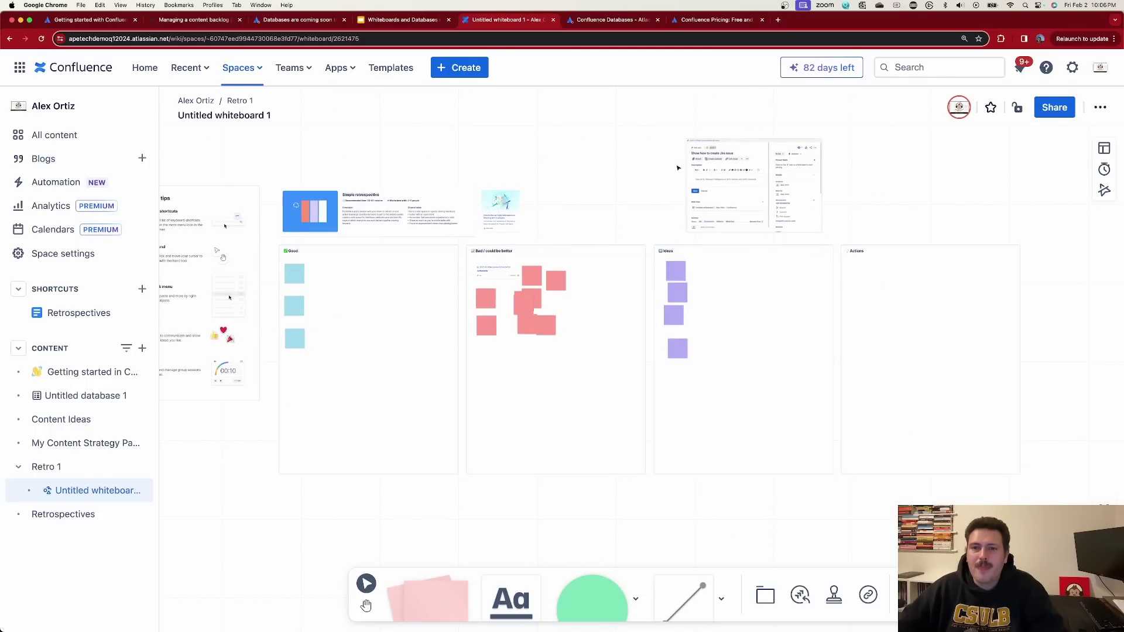
# Step: Switch the embedded issue above the Ideas section to card display and look at the card and its object options
pyautogui.click(728, 149)
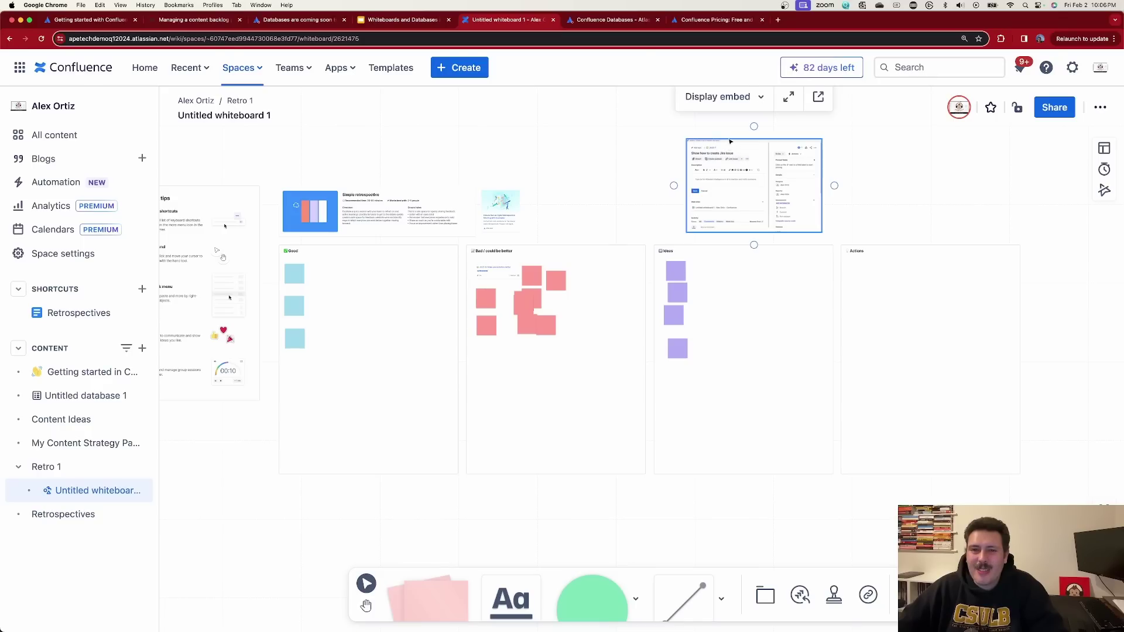
pyautogui.click(725, 97)
pyautogui.click(728, 153)
pyautogui.scroll(10, 755, 184)
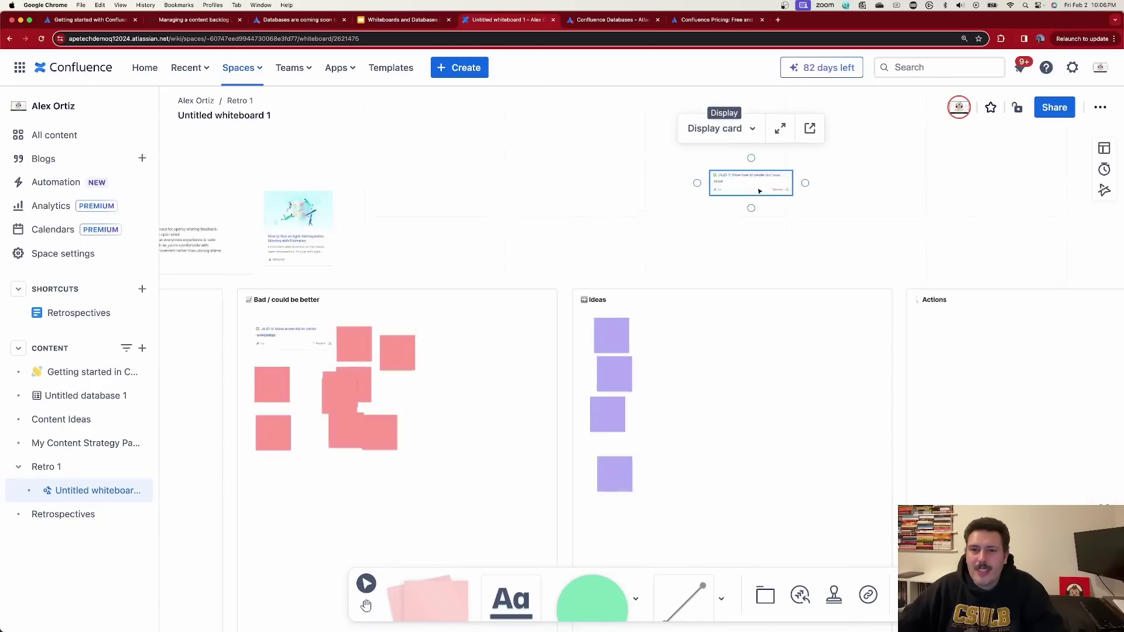
pyautogui.moveTo(762, 185); pyautogui.dragTo(744, 295)
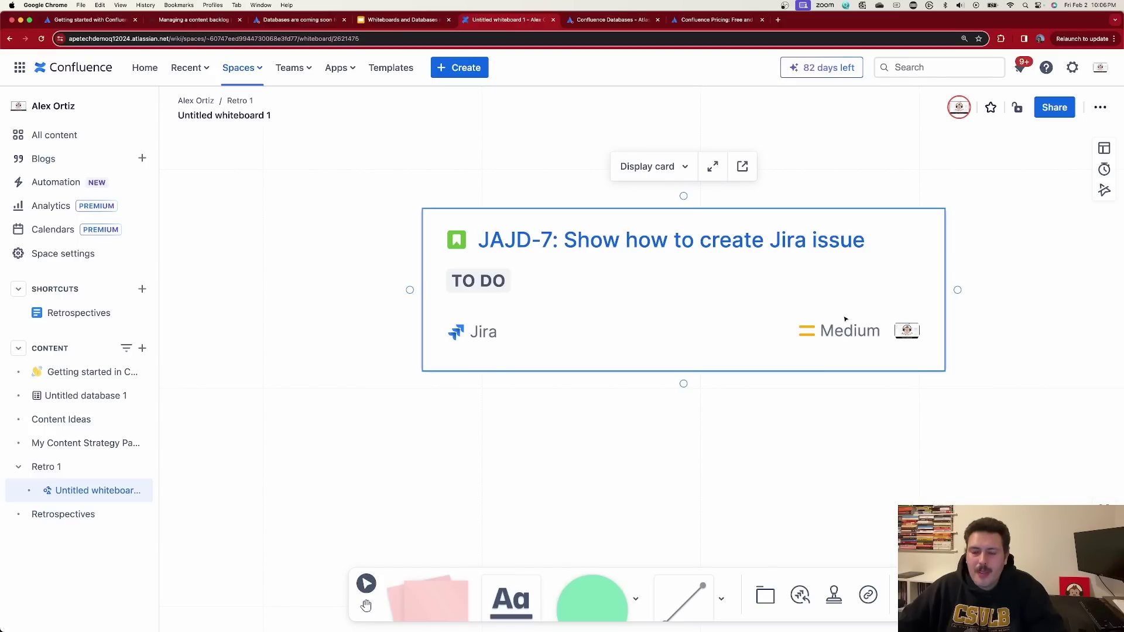
pyautogui.rightClick(869, 300)
pyautogui.click(669, 291)
pyautogui.scroll(-5, 669, 291)
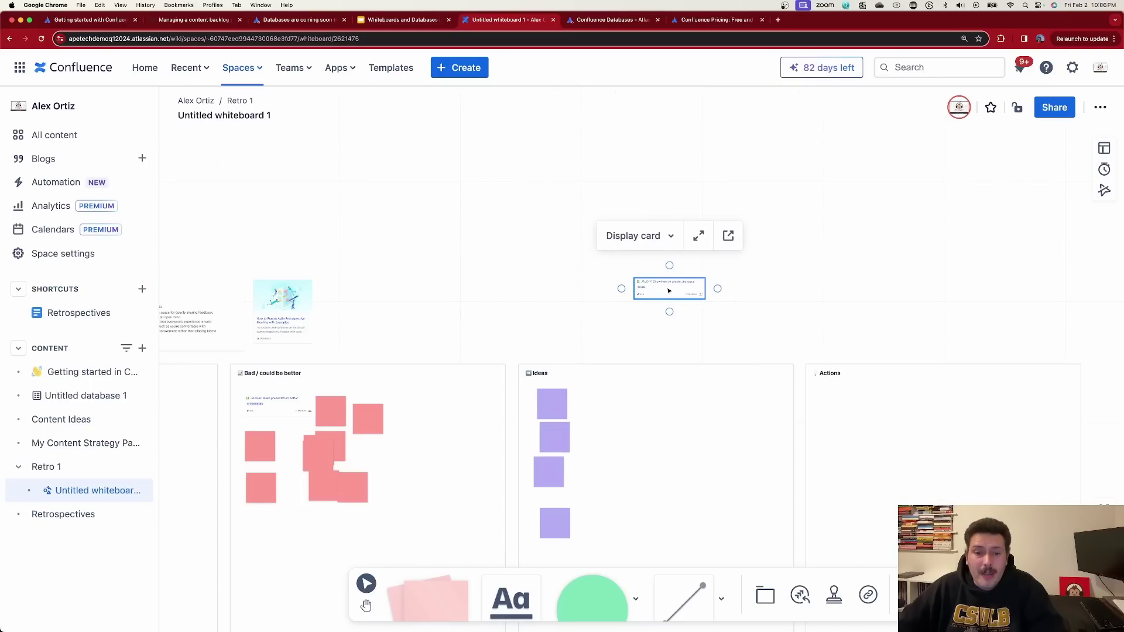
# Step: Move the "Make presentation better" card beside the "Show how to create Jira issue" card and connect the two with a line
pyautogui.moveTo(271, 412); pyautogui.dragTo(727, 284)
pyautogui.scroll(5, 559, 295)
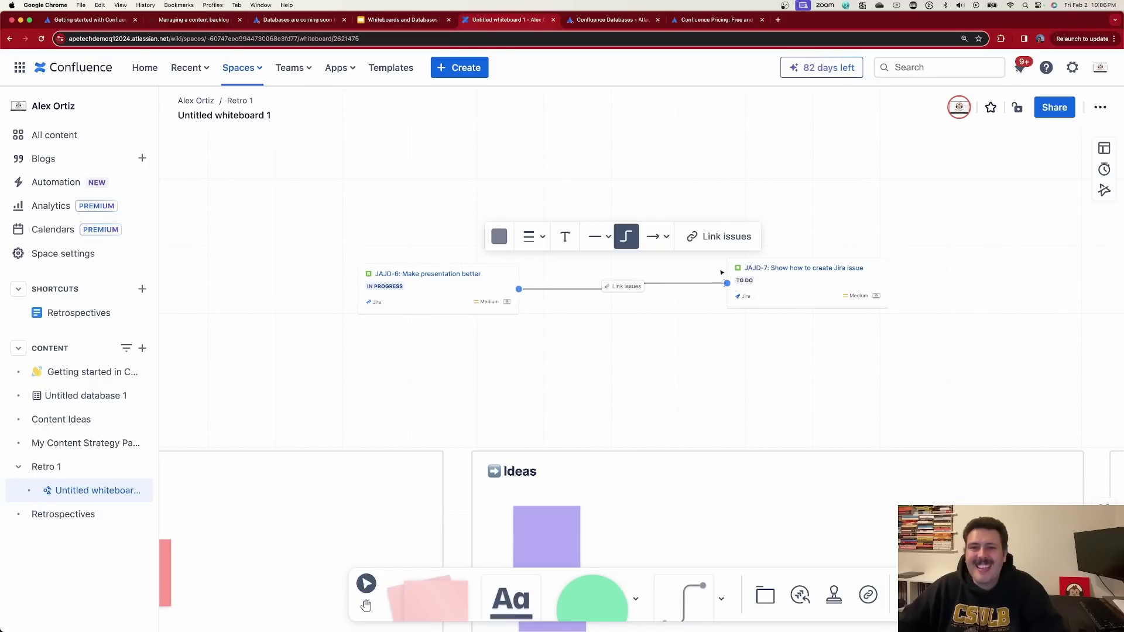
# Step: Link the connected issues in Jira with the link type "blocks", so that JAJD-6 blocks JAJD-7
pyautogui.click(720, 237)
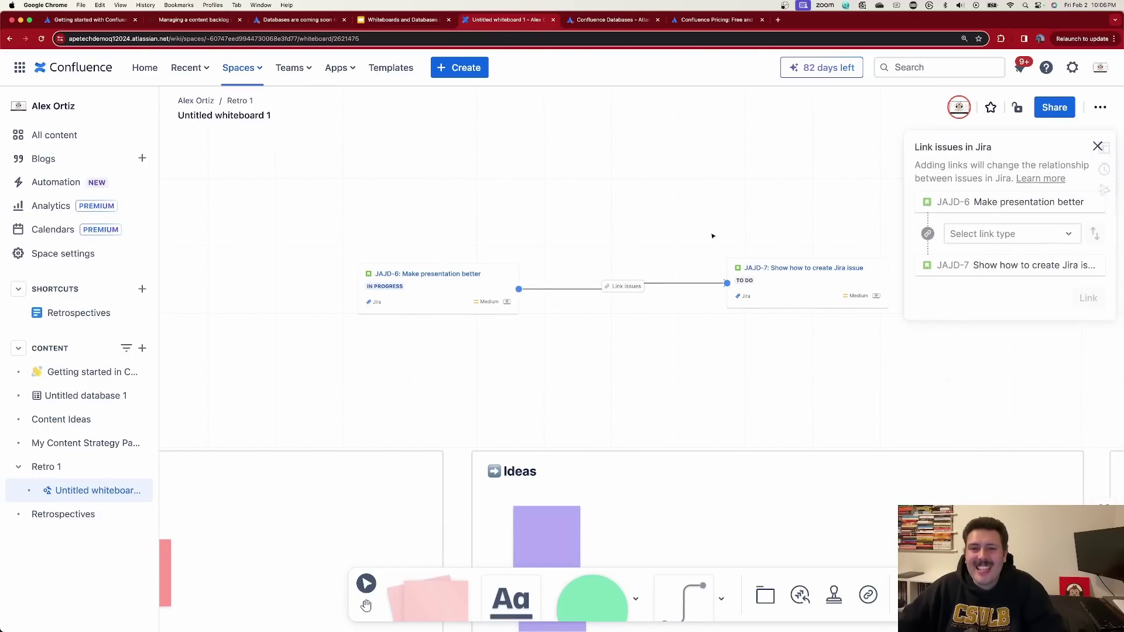
pyautogui.click(1003, 232)
pyautogui.click(978, 285)
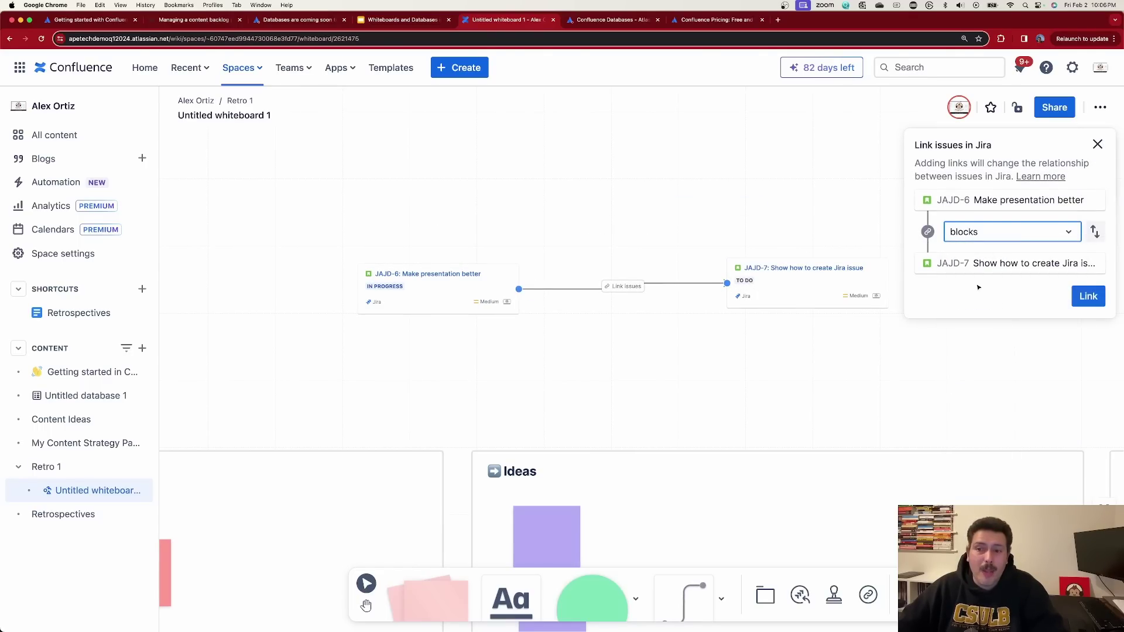
pyautogui.click(1089, 297)
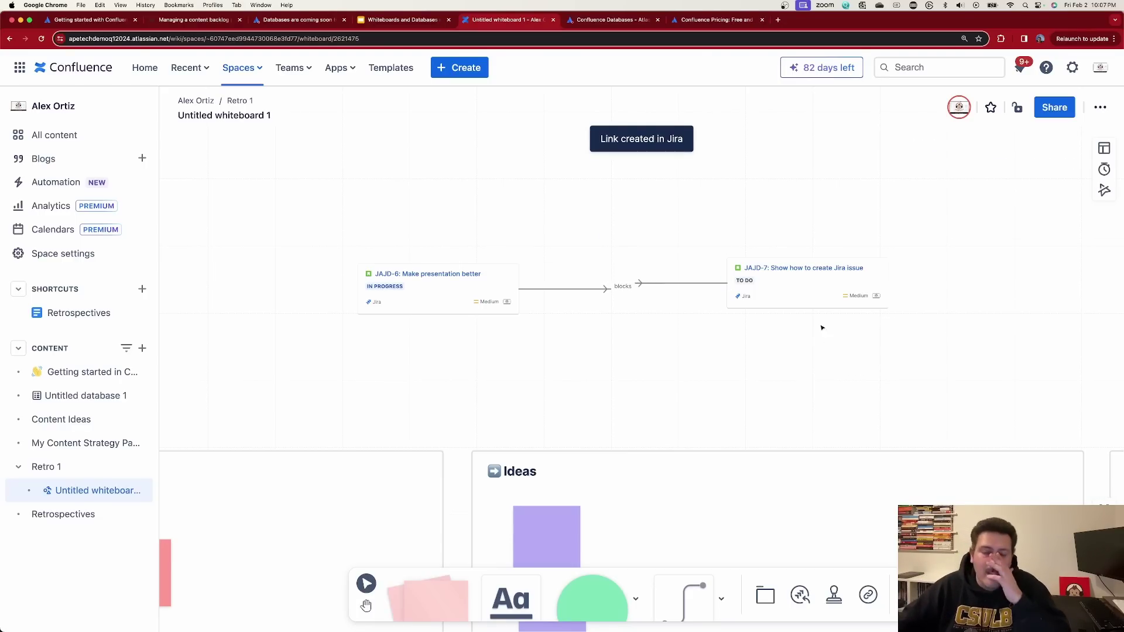
# Step: Move the "Make presentation better" card higher and closer to JAJD-7, and add a short downward connector below the JAJD-7 card
pyautogui.click(441, 294)
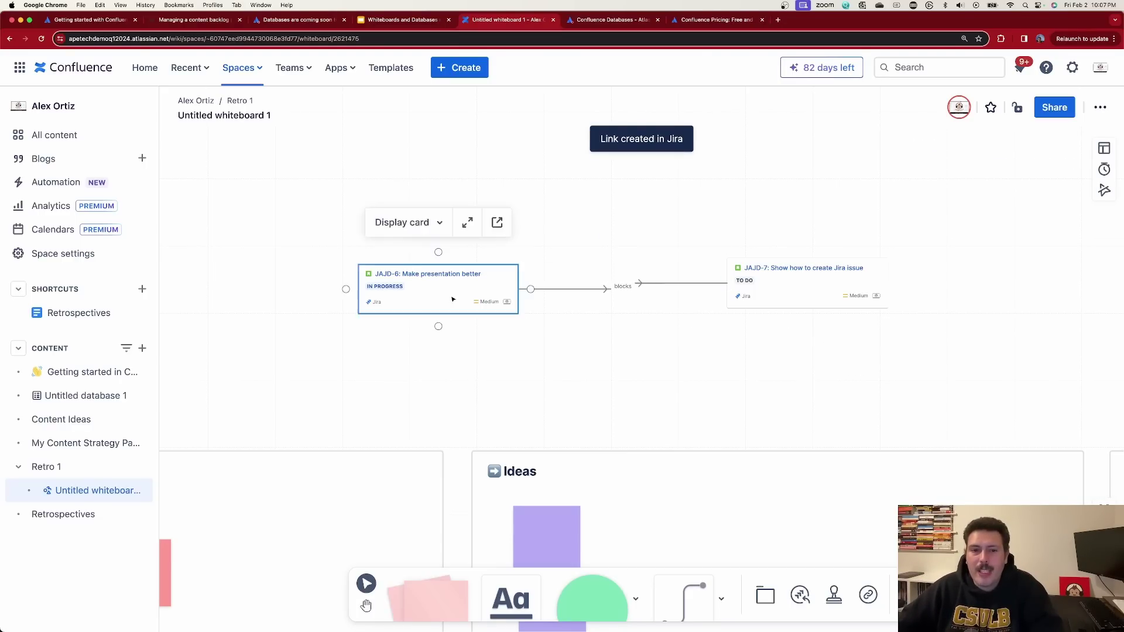
pyautogui.moveTo(441, 294); pyautogui.dragTo(523, 232)
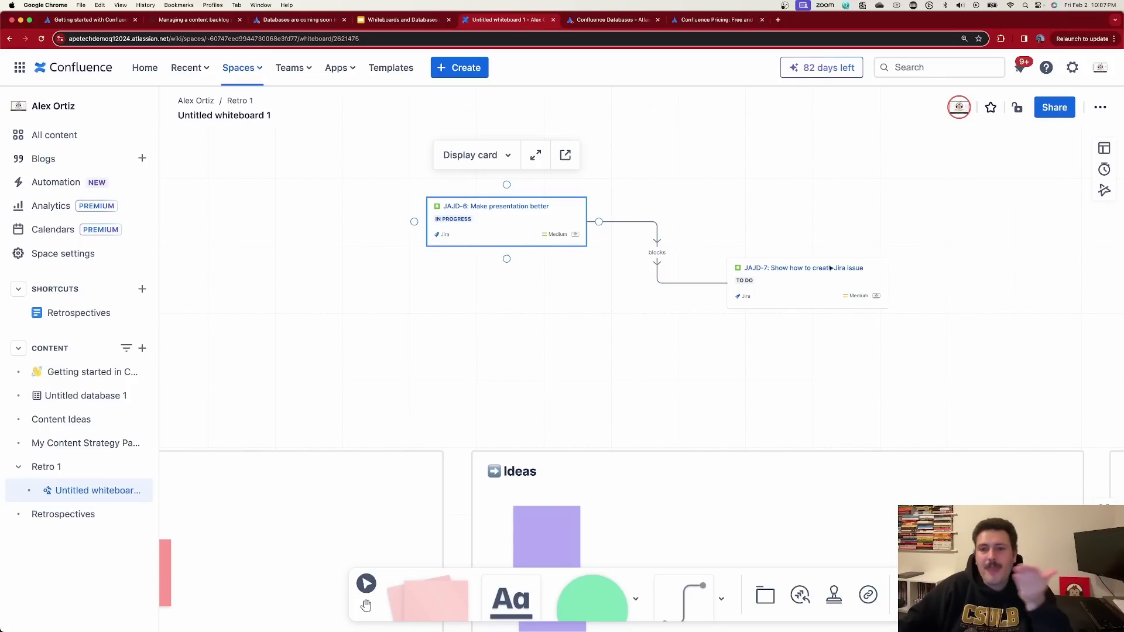
pyautogui.click(812, 303)
pyautogui.moveTo(809, 319); pyautogui.dragTo(811, 325)
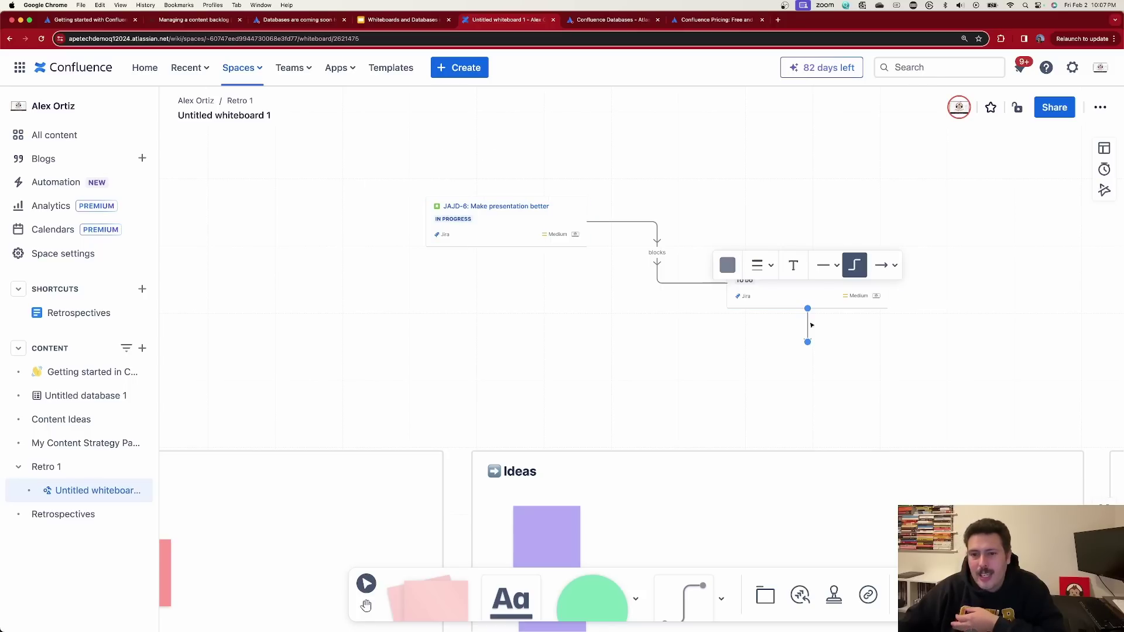
pyautogui.click(830, 353)
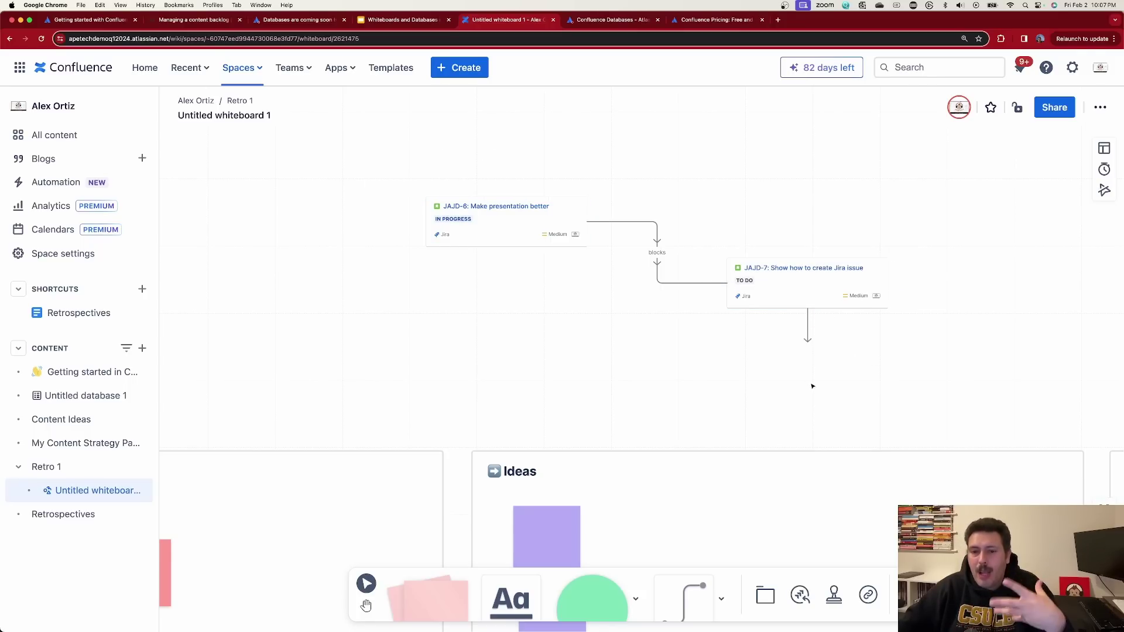
# Step: Move a purple sticky note from the Ideas section to the arrow end below the JAJD-7 card and label it "Thing"
pyautogui.moveTo(557, 541); pyautogui.dragTo(809, 342)
pyautogui.click(937, 371)
pyautogui.click(809, 329)
pyautogui.doubleClick(825, 371)
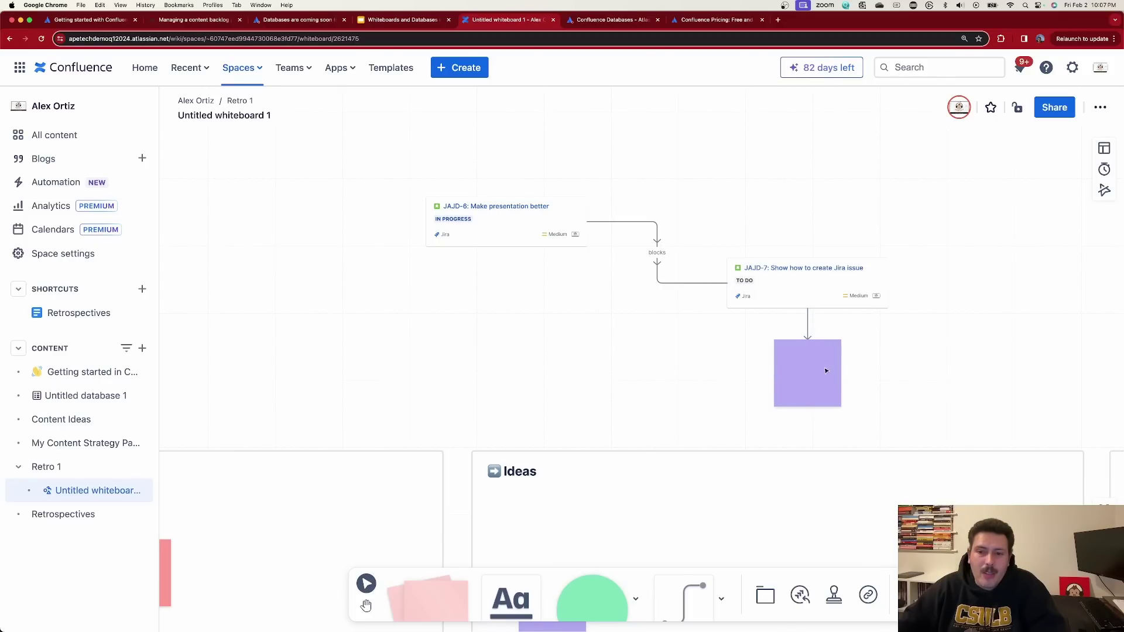
pyautogui.write('Thing')
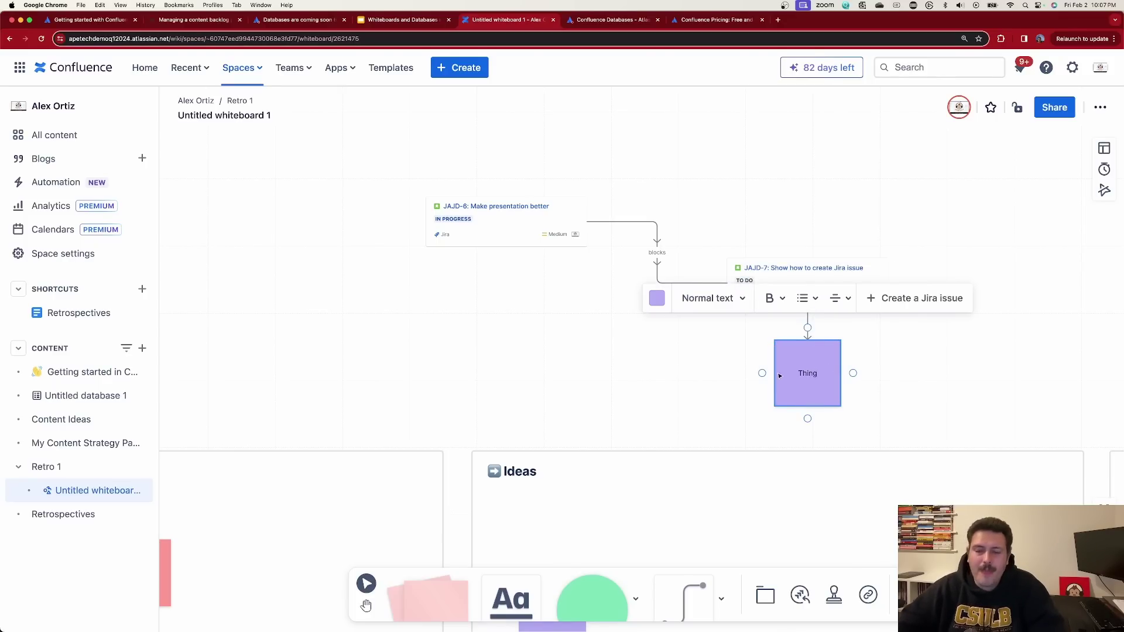
pyautogui.click(971, 408)
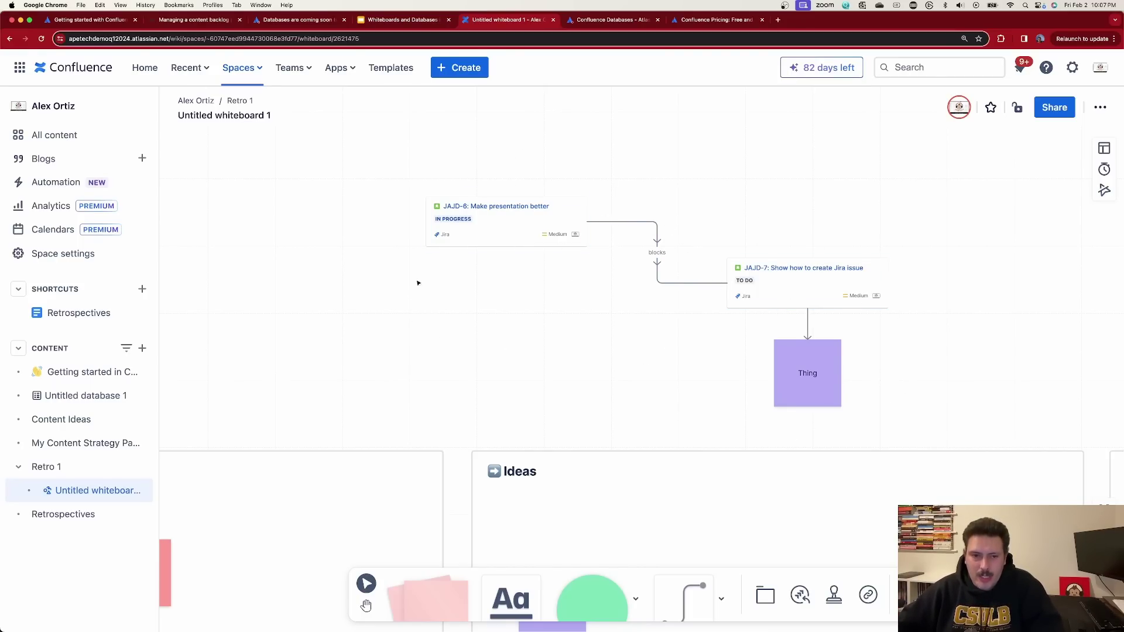
# Step: Draw a connector from the underside of the JAJD-6 card to the side of the "Thing" sticky note
pyautogui.click(478, 232)
pyautogui.moveTo(506, 259); pyautogui.dragTo(770, 376)
pyautogui.click(1012, 389)
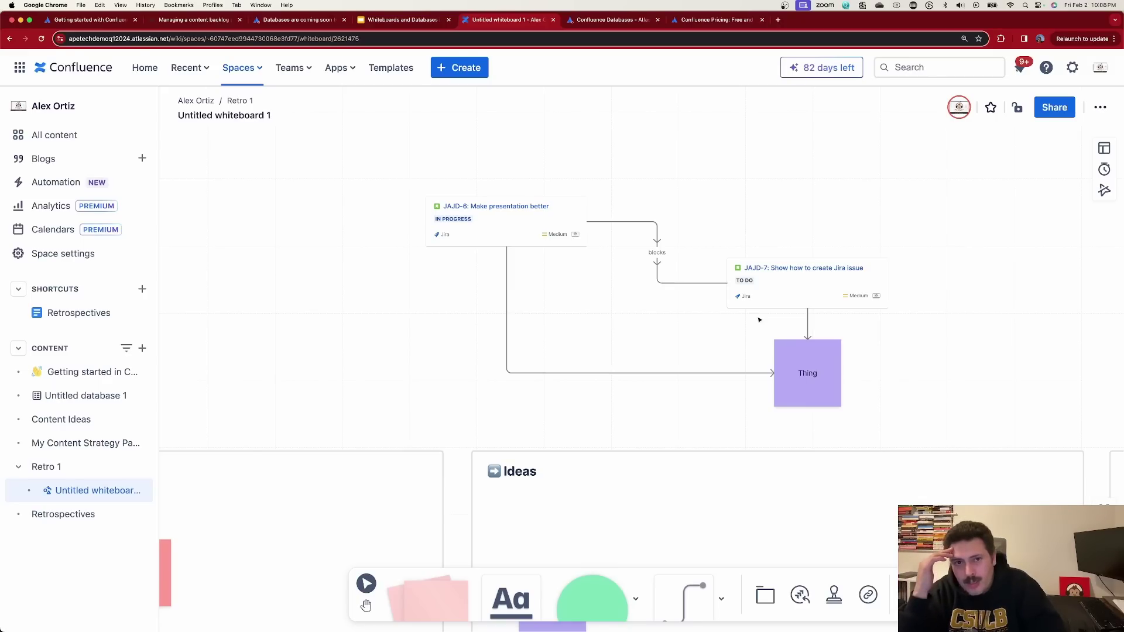
# Step: Add a text box reading "Some text here" in the empty space above the retrospective sections
pyautogui.scroll(-5, 631, 300)
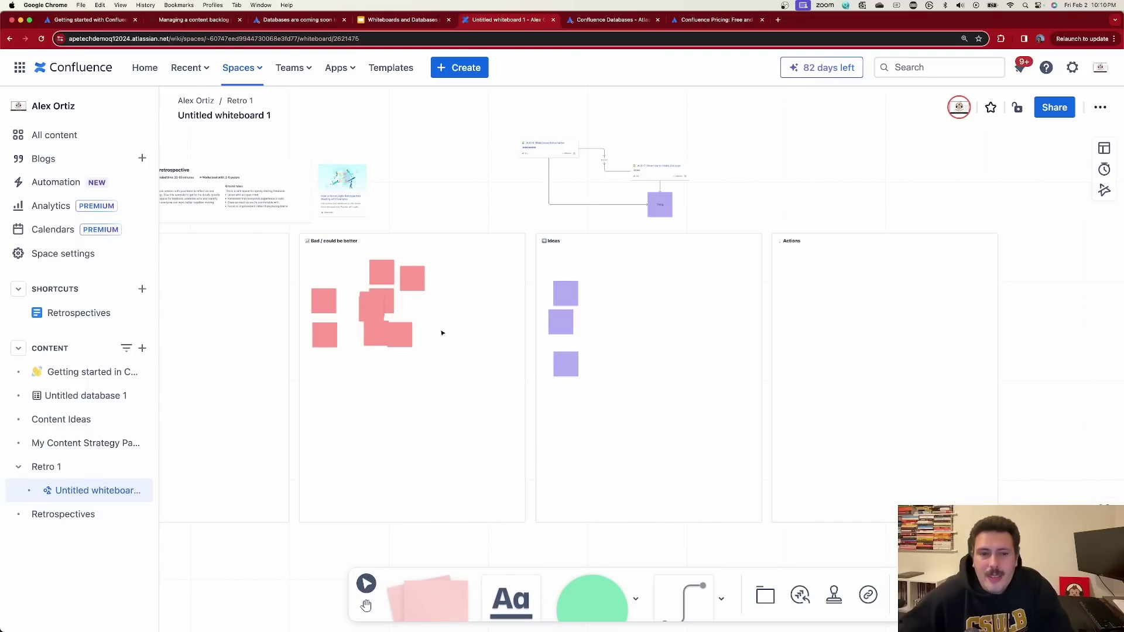
pyautogui.scroll(-2, 442, 333)
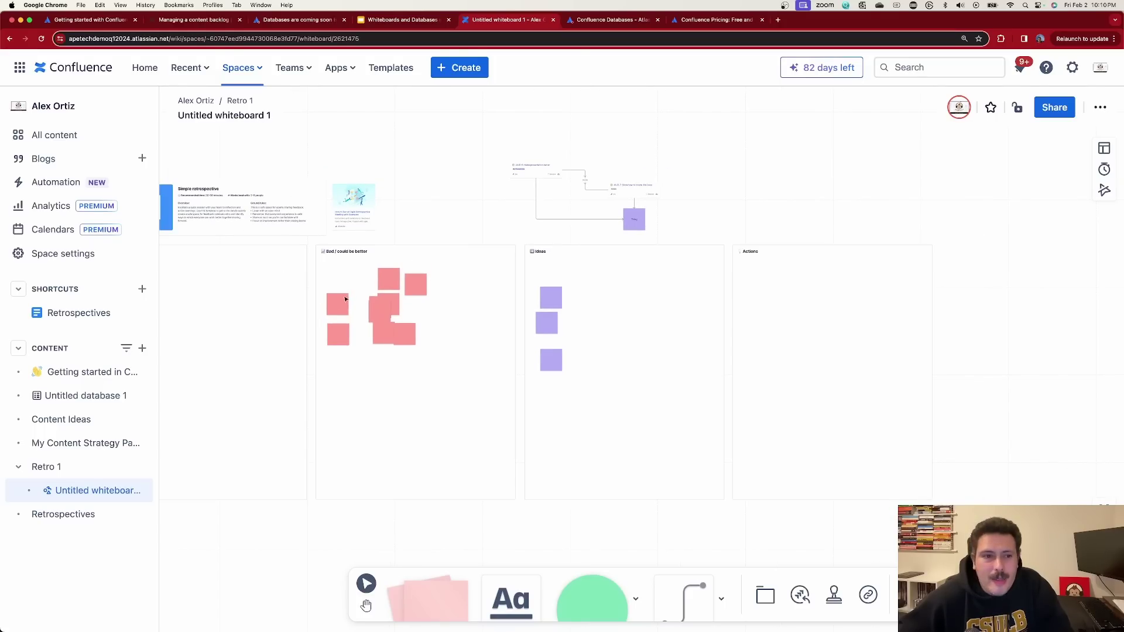
pyautogui.click(511, 597)
pyautogui.click(746, 164)
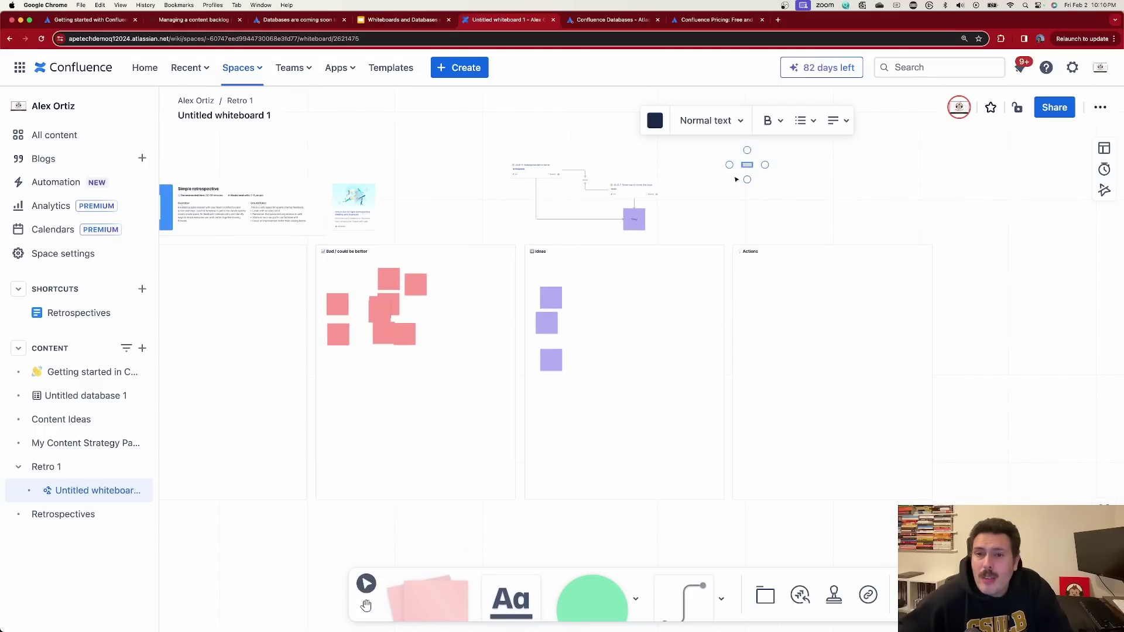
pyautogui.write('Some text here')
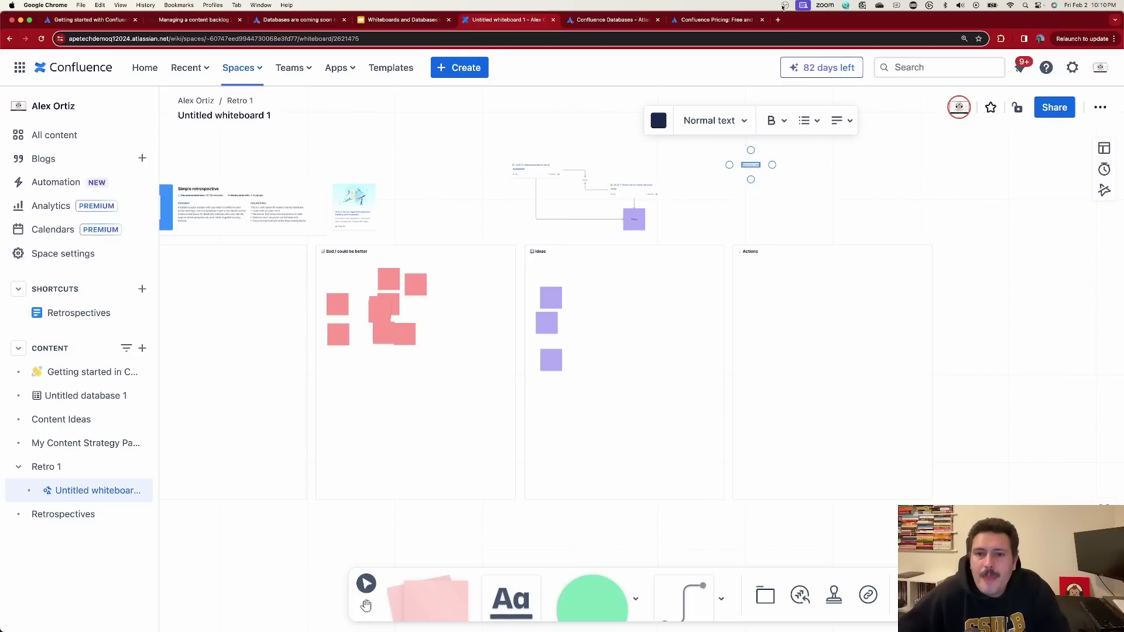
pyautogui.moveTo(751, 165); pyautogui.dragTo(599, 141)
pyautogui.scroll(10, 599, 141)
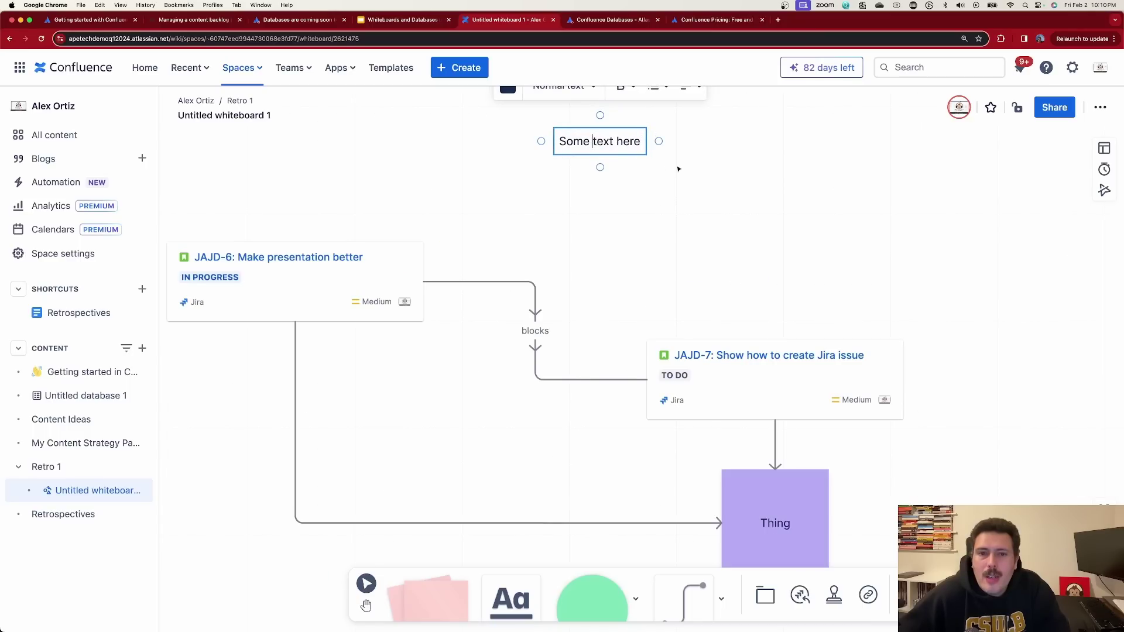
pyautogui.press('Escape')
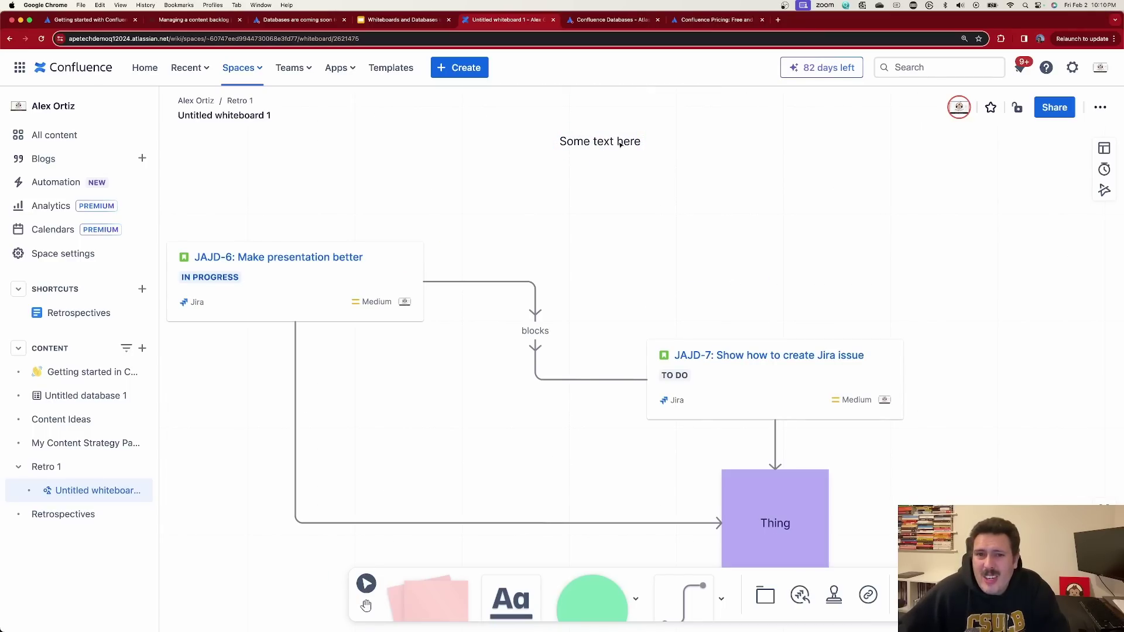
# Step: Enlarge the "Some text here" text to heading size and place it above the whole retrospective board
pyautogui.moveTo(621, 146); pyautogui.dragTo(1050, 280)
pyautogui.scroll(-5, 961, 283)
pyautogui.scroll(-5, 962, 284)
pyautogui.moveTo(920, 253); pyautogui.dragTo(664, 201)
pyautogui.click(470, 186)
pyautogui.hscroll(5, 471, 186)
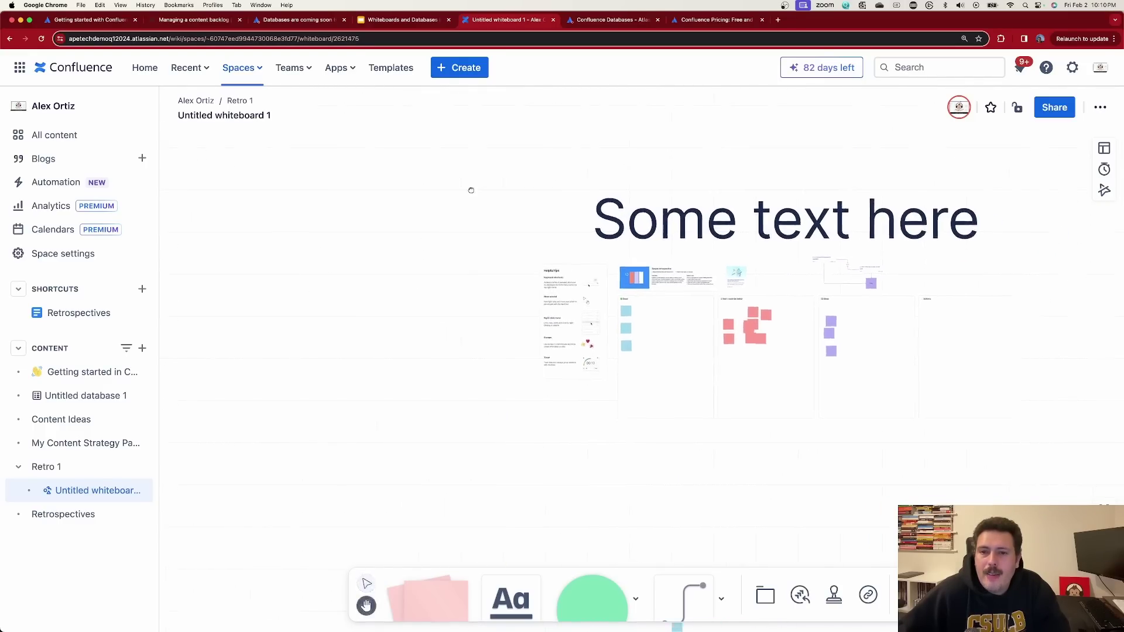
pyautogui.moveTo(664, 188); pyautogui.dragTo(695, 179)
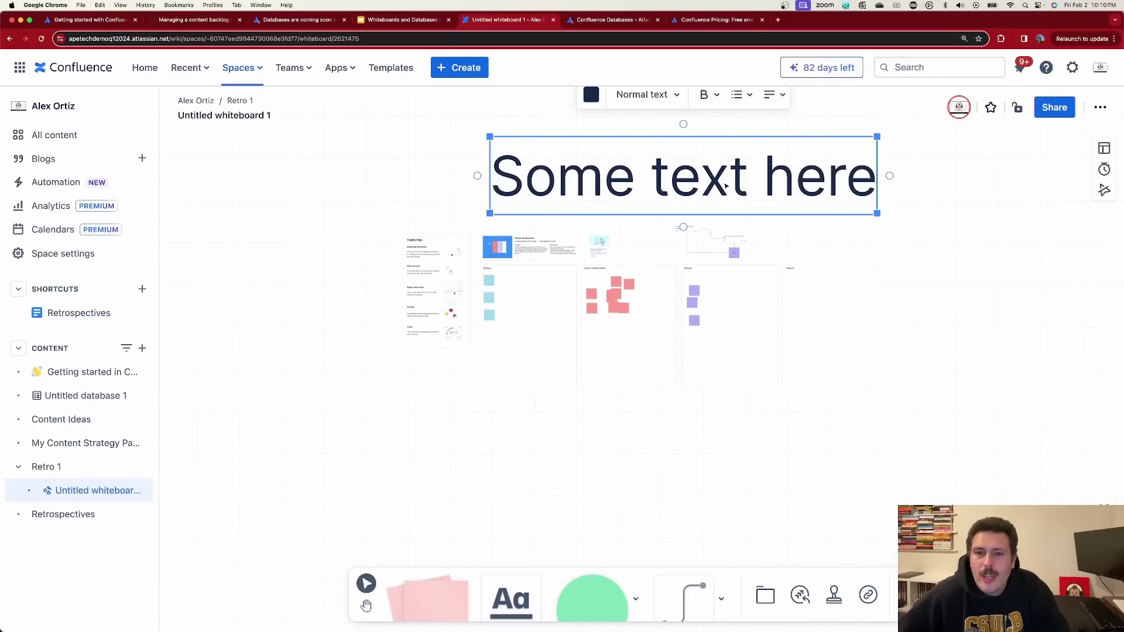
# Step: Replace the heading text with "My Retrospective" and center it above the retrospective board
pyautogui.doubleClick(719, 179)
pyautogui.write('M')
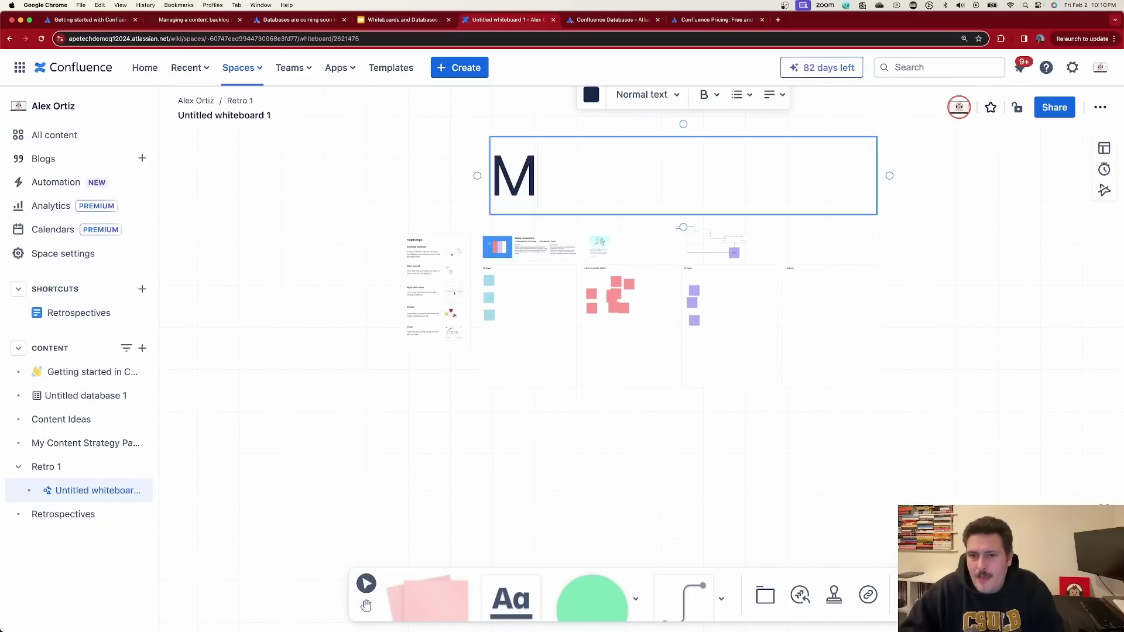
pyautogui.write('y Retrospective')
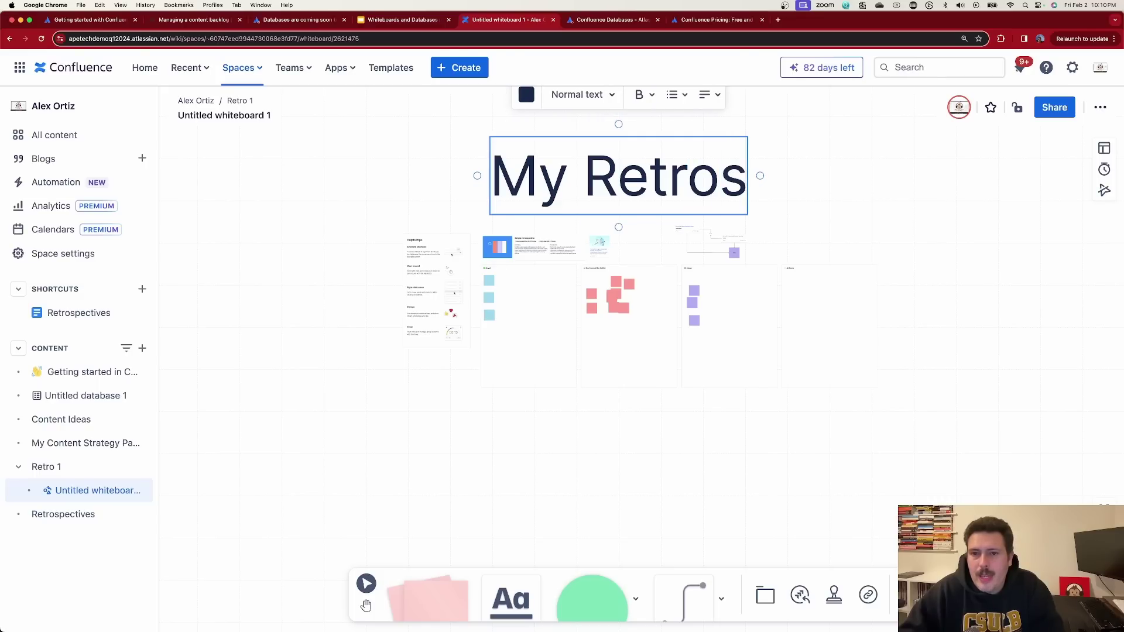
pyautogui.click(936, 250)
pyautogui.click(802, 173)
pyautogui.moveTo(802, 173); pyautogui.dragTo(767, 168)
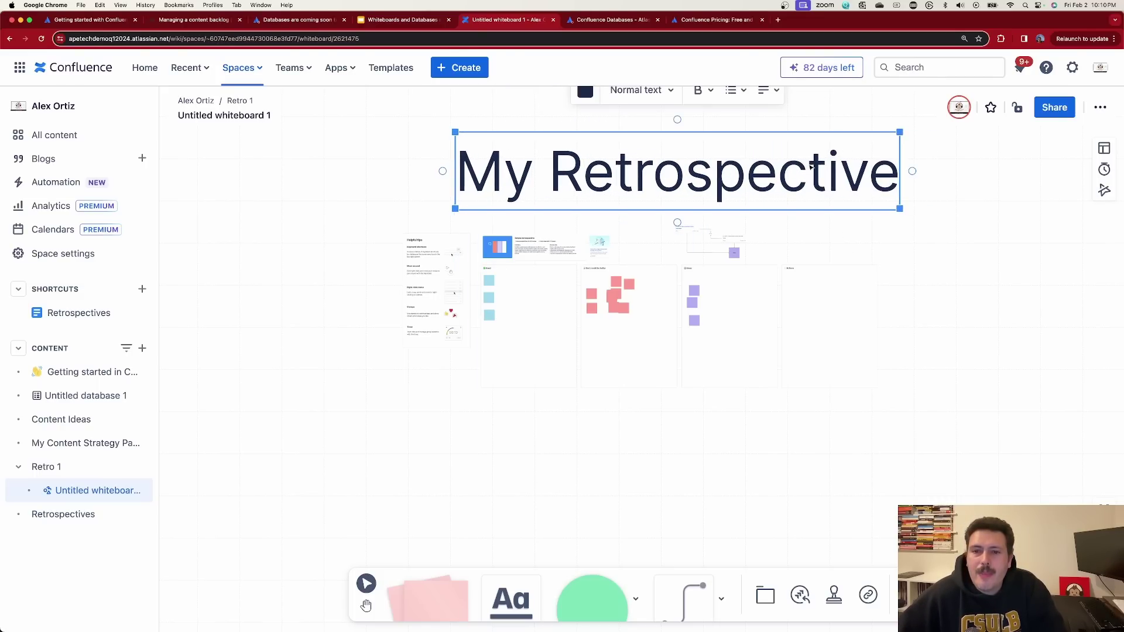
# Step: Add a text label reading "Important" just above the JAJD-6 card
pyautogui.scroll(5, 698, 229)
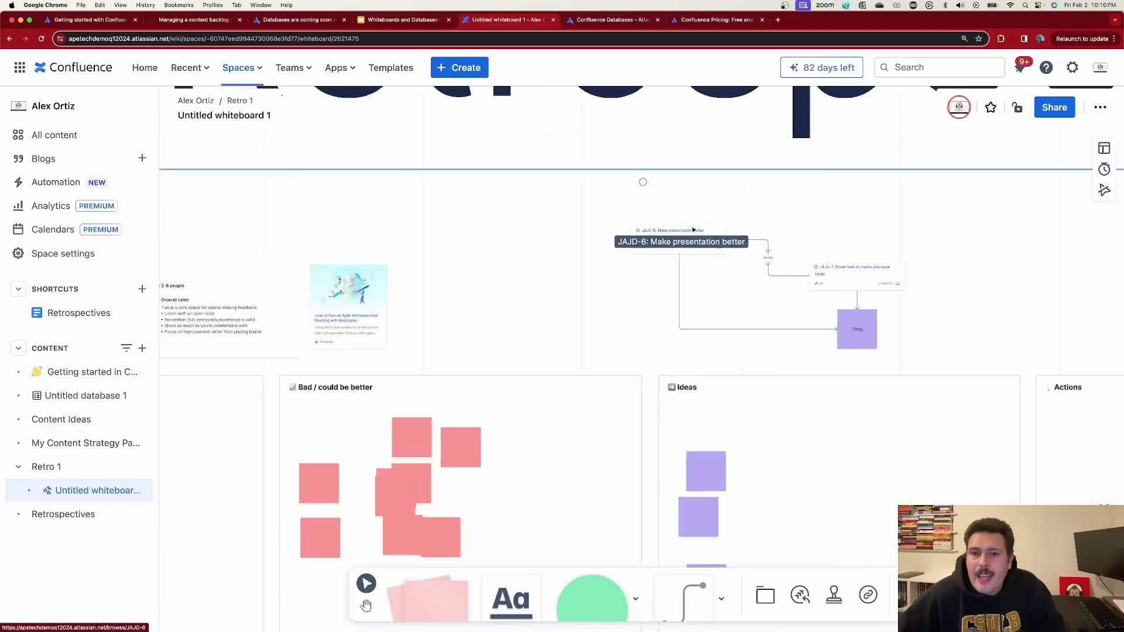
pyautogui.scroll(-5, 699, 230)
pyautogui.press('t')
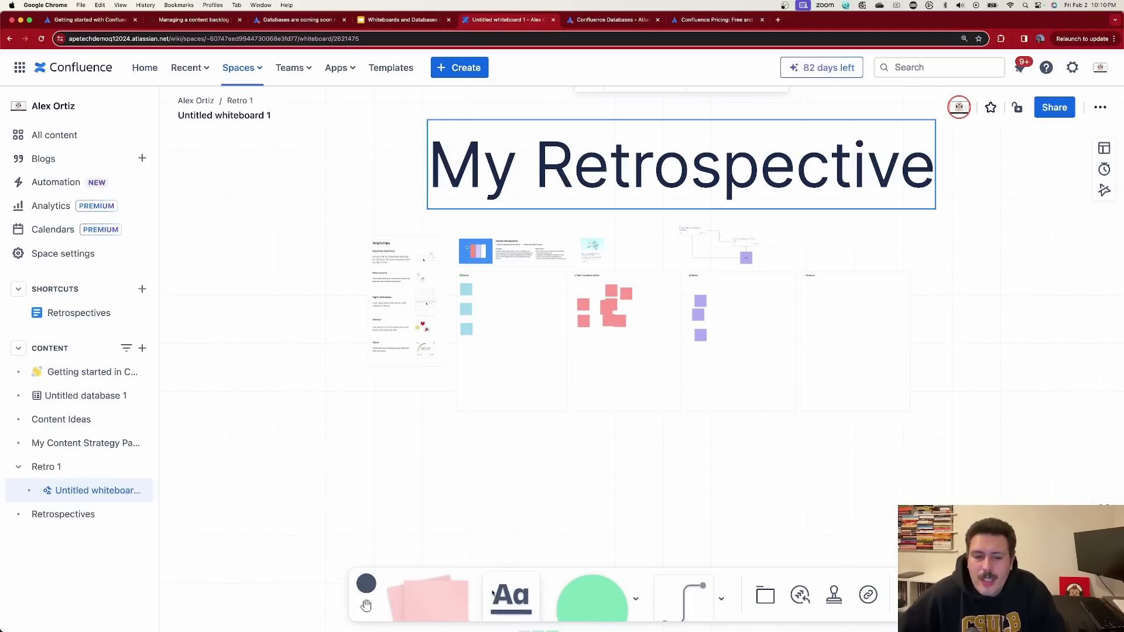
pyautogui.click(678, 227)
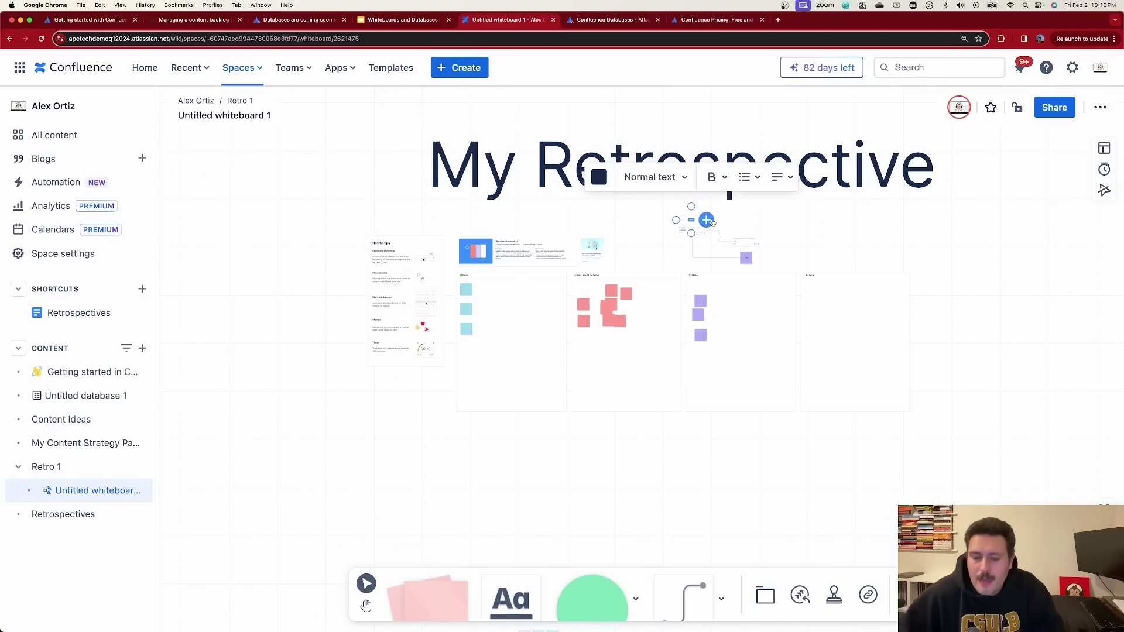
pyautogui.write('test')
pyautogui.press('BackSpace')
pyautogui.press('BackSpace')
pyautogui.press('BackSpace')
pyautogui.press('BackSpace')
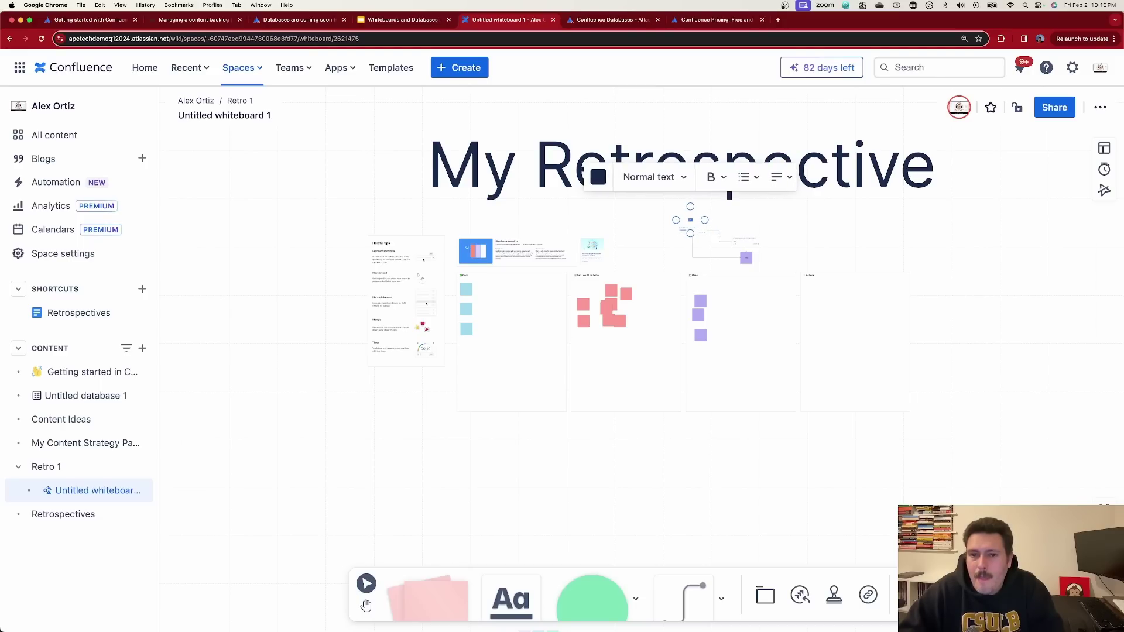
pyautogui.write('Test')
pyautogui.scroll(5, 687, 221)
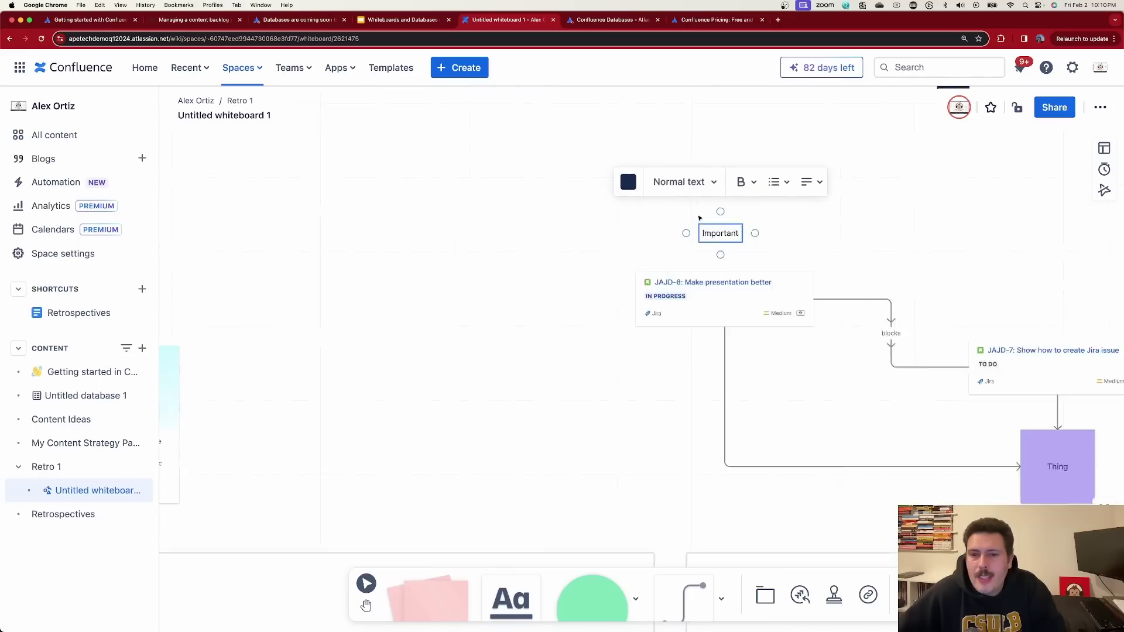
pyautogui.click(773, 273)
# Step: Enlarge the "Important" label to nearly the width of the JAJD-6 card and center it above the card
pyautogui.click(705, 250)
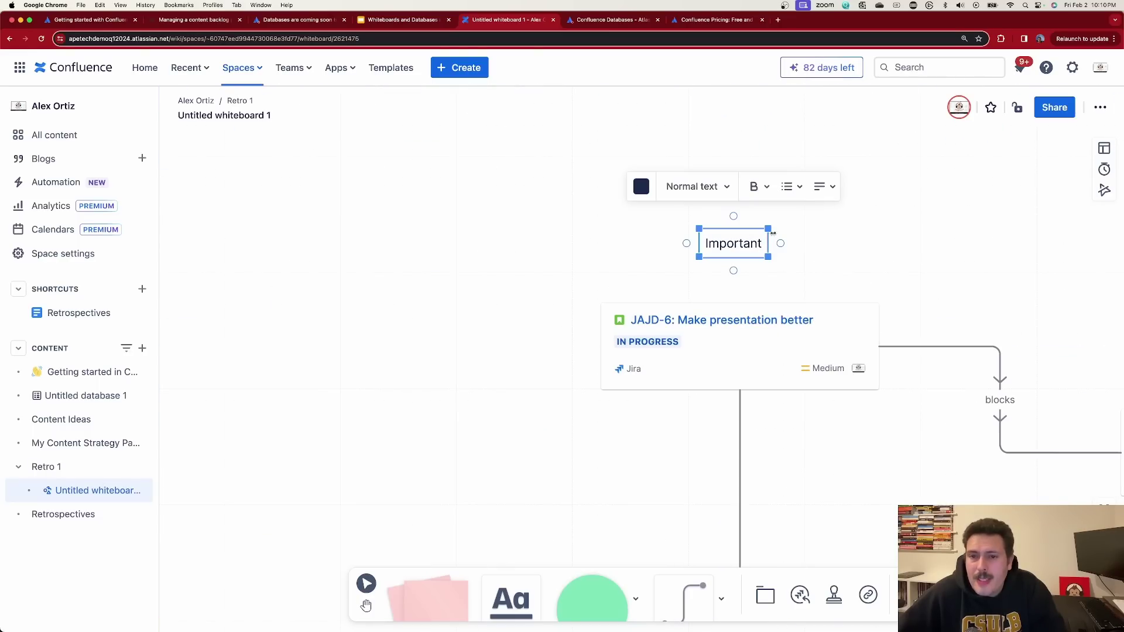
pyautogui.moveTo(768, 228); pyautogui.dragTo(891, 172)
pyautogui.moveTo(820, 214); pyautogui.dragTo(735, 214)
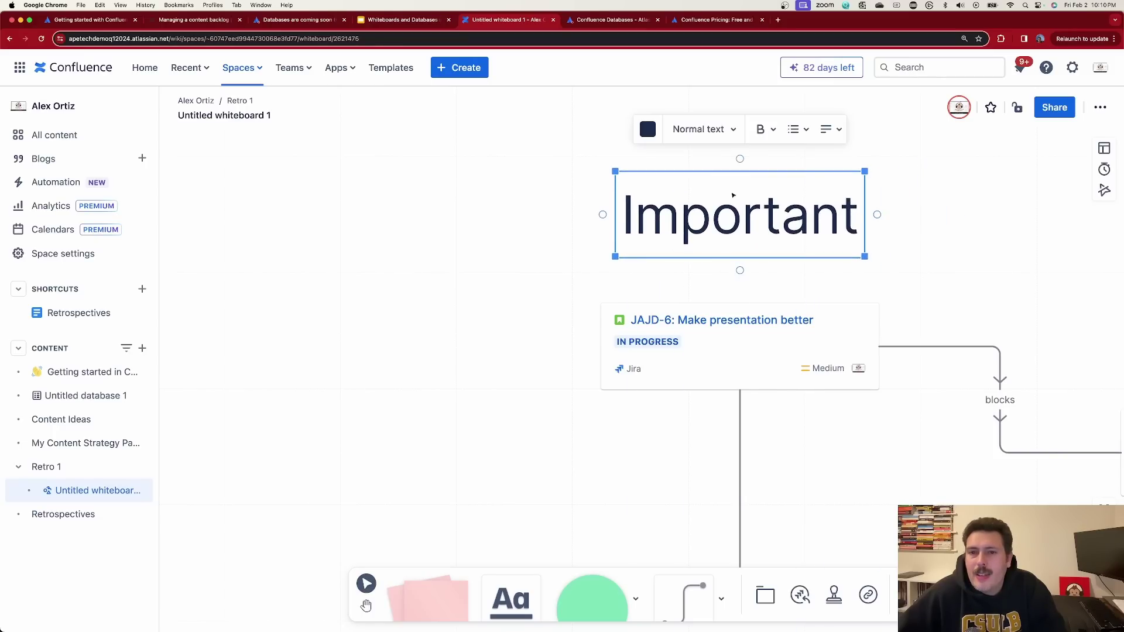
# Step: Color the "Important" text light green and make it bold
pyautogui.click(649, 129)
pyautogui.click(710, 99)
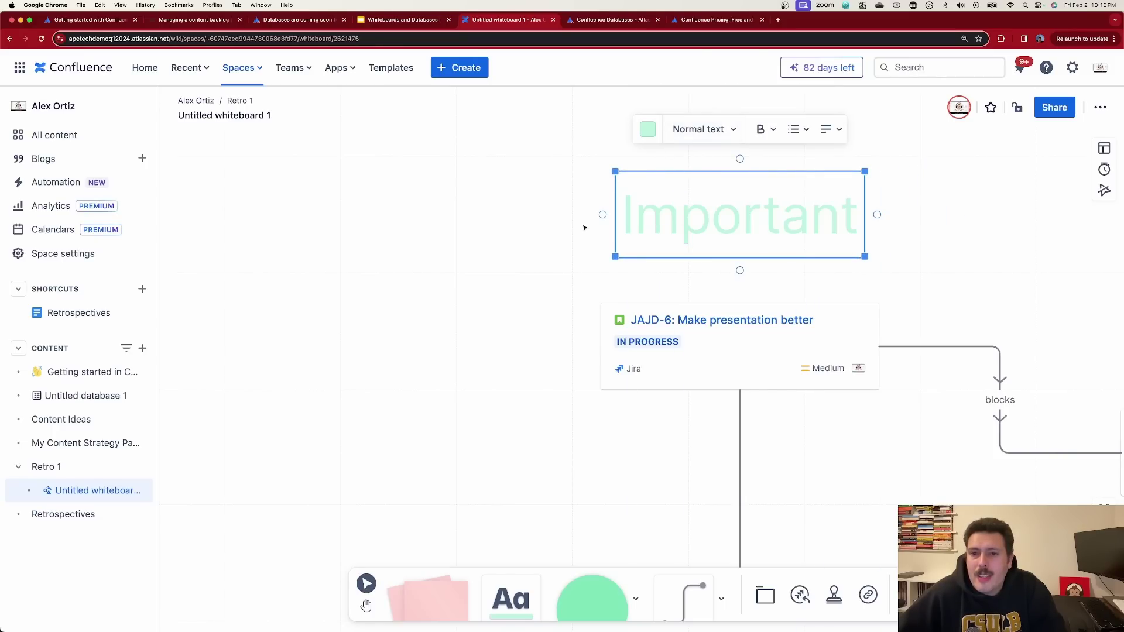
pyautogui.click(759, 130)
pyautogui.click(673, 254)
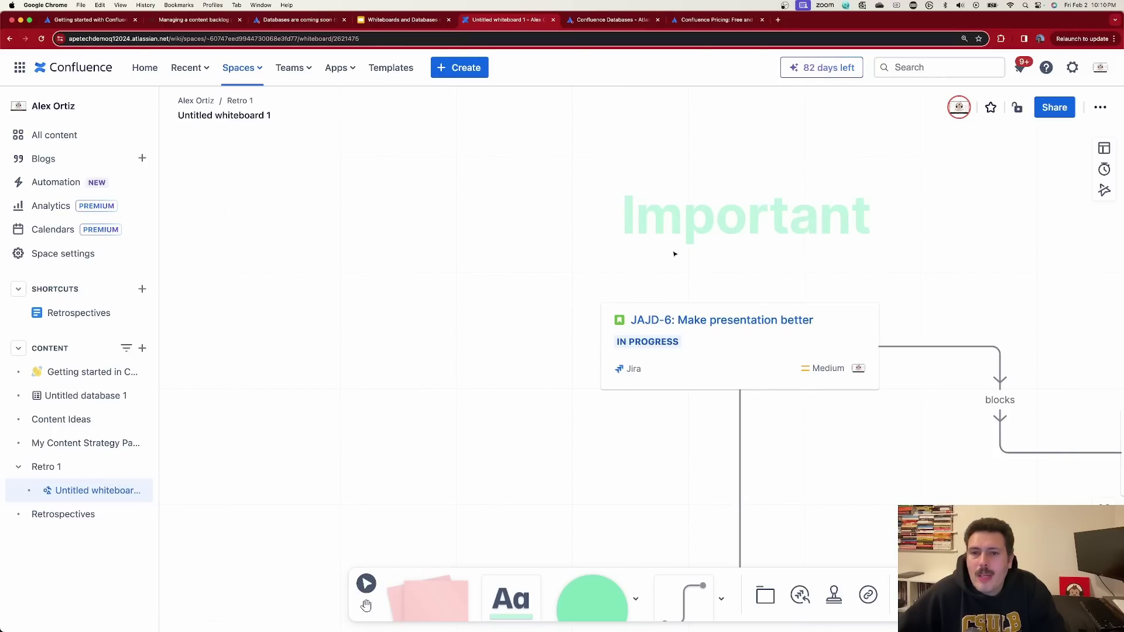
# Step: Enlarge the "Important" heading to about twice the JAJD-6 card's width and place it above the linked Jira cards
pyautogui.scroll(-5, 734, 263)
pyautogui.click(702, 236)
pyautogui.moveTo(674, 220); pyautogui.dragTo(516, 172)
pyautogui.moveTo(610, 237); pyautogui.dragTo(741, 239)
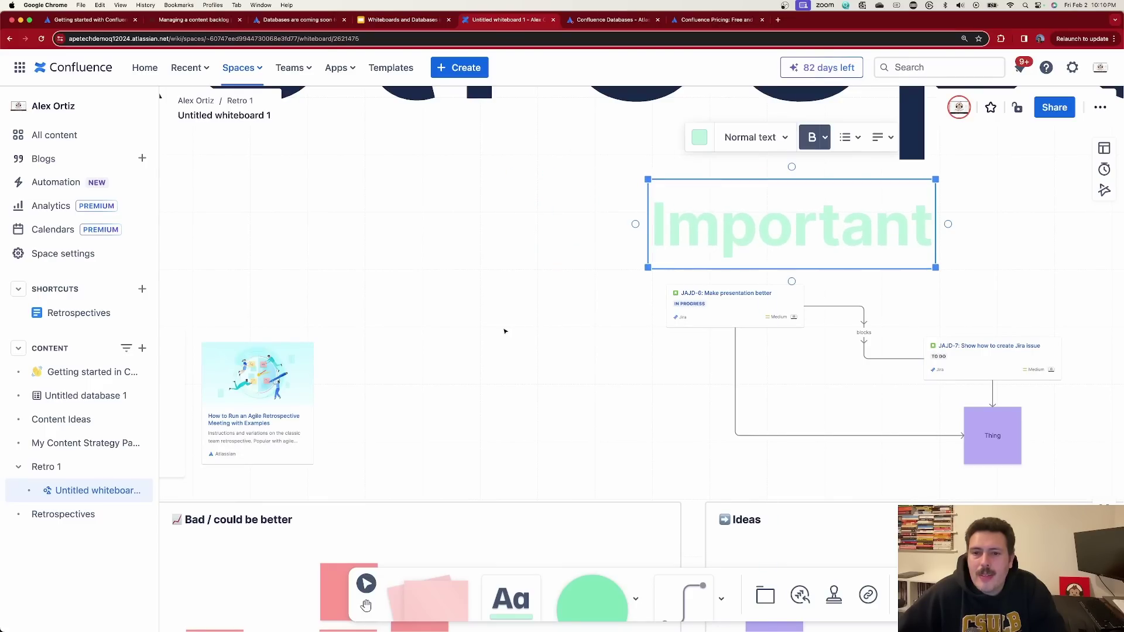
# Step: Shift the "Important" heading slightly right and down so it starts at the left edge of the JAJD-6 card
pyautogui.click(572, 344)
pyautogui.press('space')
pyautogui.moveTo(572, 344); pyautogui.dragTo(357, 323)
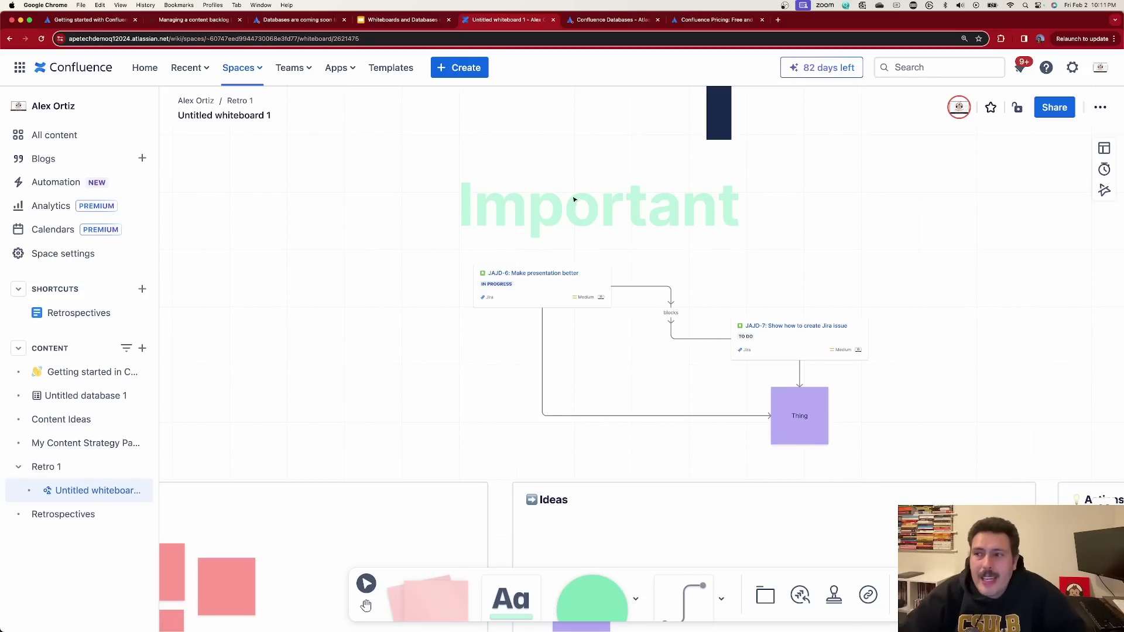
pyautogui.moveTo(634, 210); pyautogui.dragTo(648, 223)
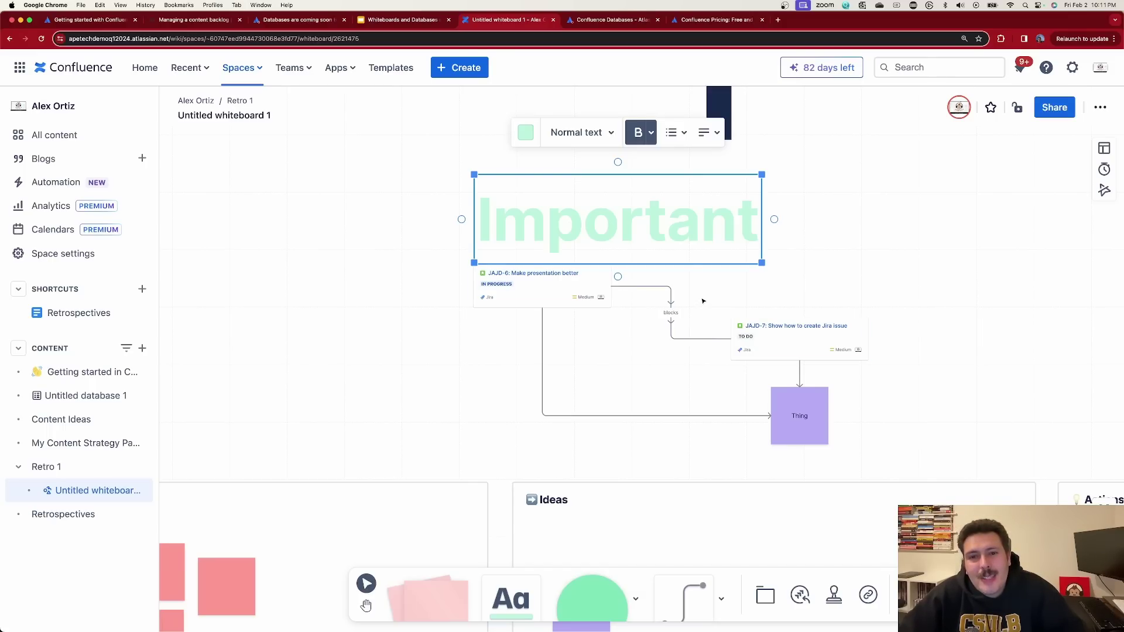
pyautogui.click(892, 286)
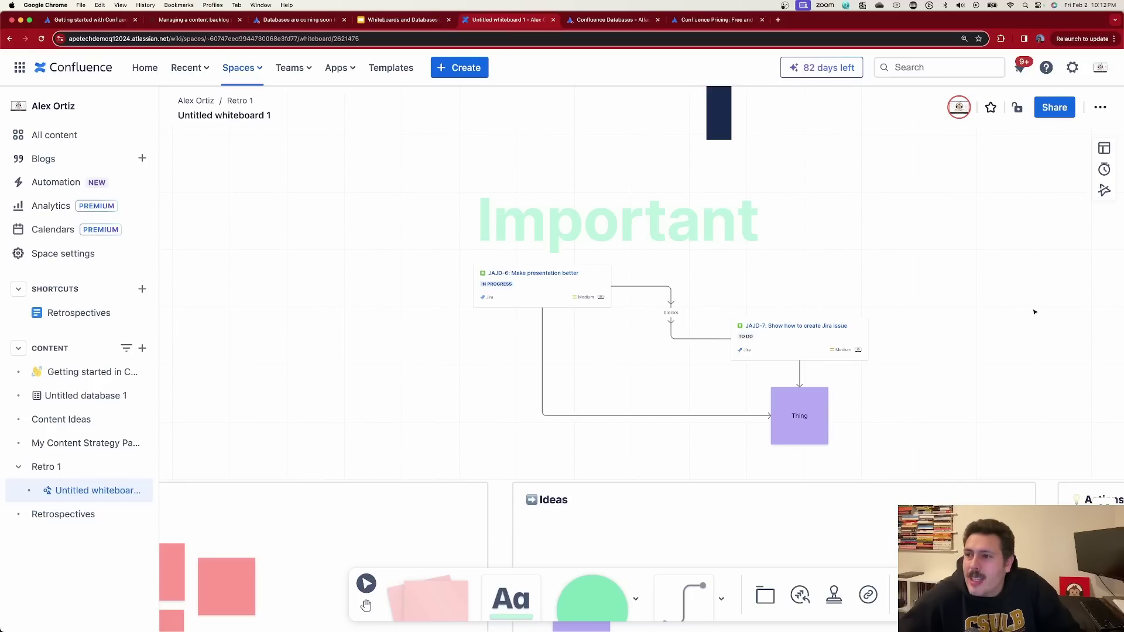
pyautogui.scroll(-4, 884, 220)
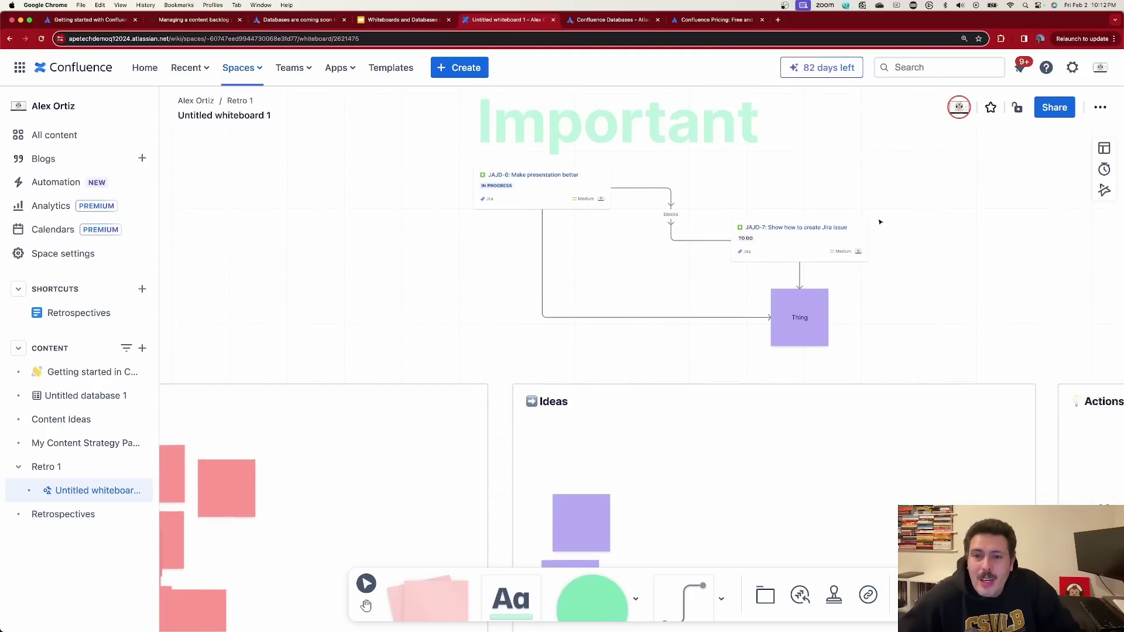
pyautogui.scroll(5, 881, 220)
pyautogui.scroll(-2, 880, 221)
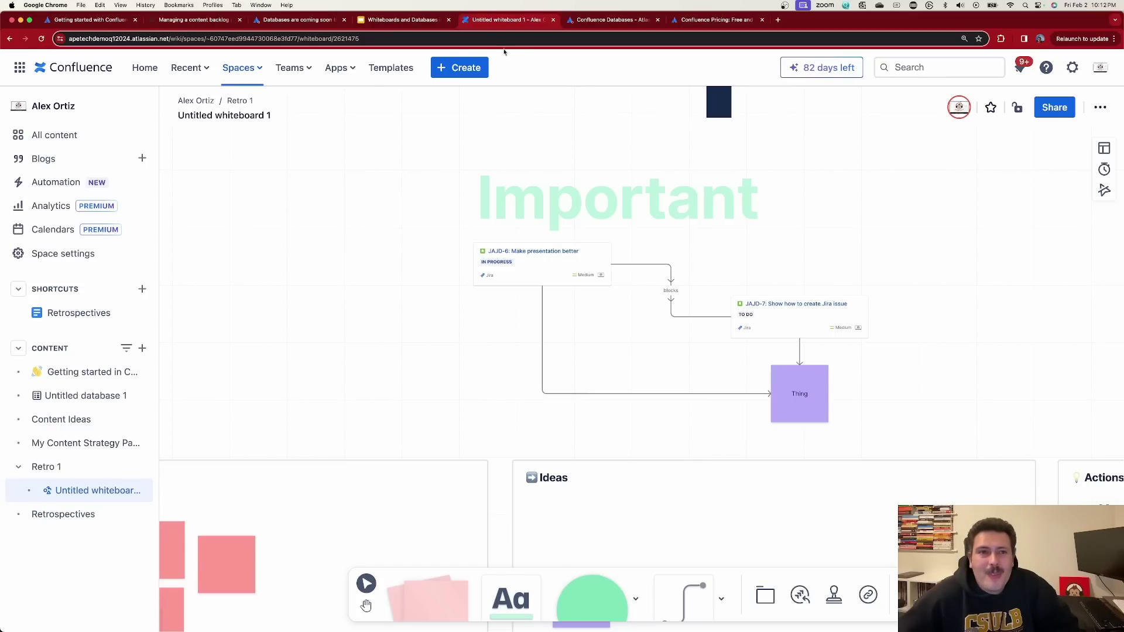
# Step: Switch to the Google Slides presentation and show the closing "Take Skills to Next Level!" slide
pyautogui.click(410, 22)
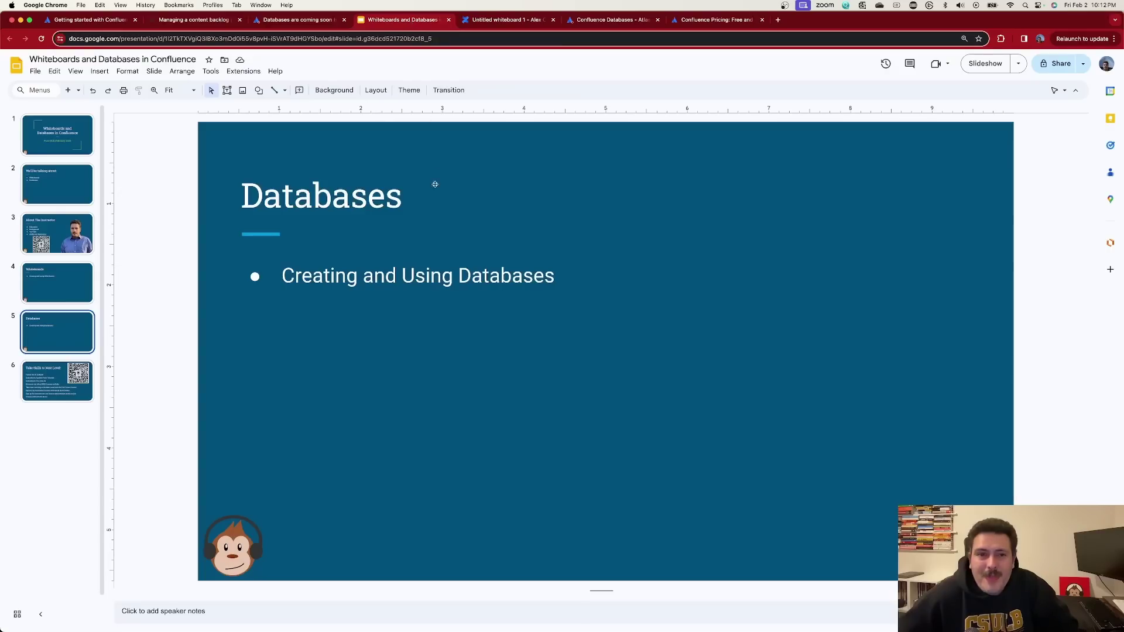
pyautogui.click(25, 373)
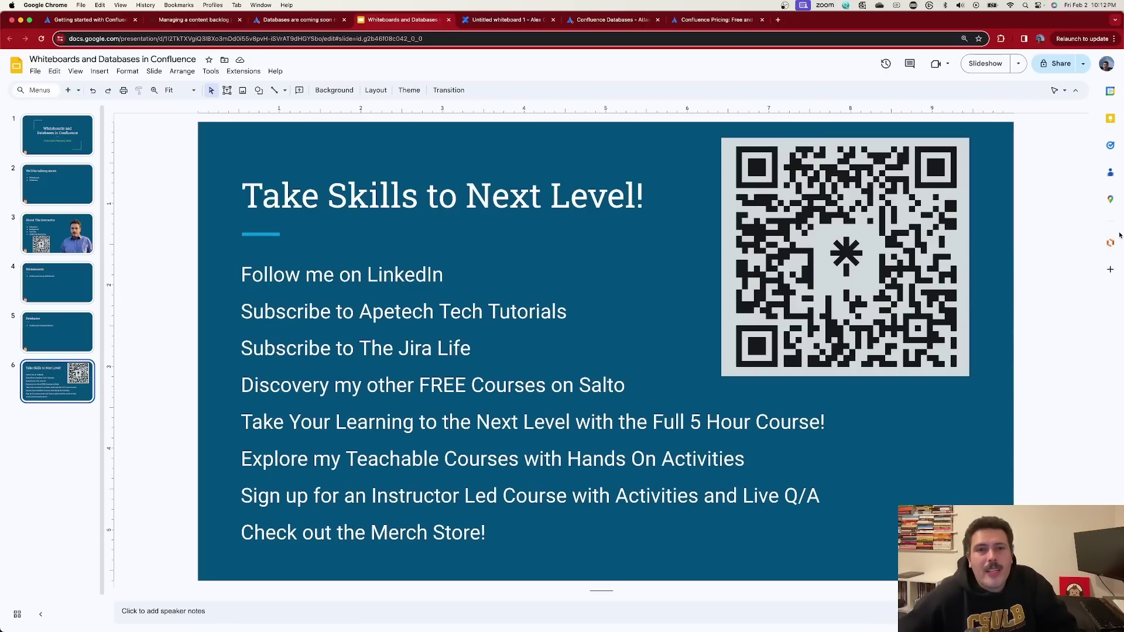
# Step: Return to the Confluence whiteboard and view the linked Jira cards together with the Ideas and Actions sections
pyautogui.click(483, 21)
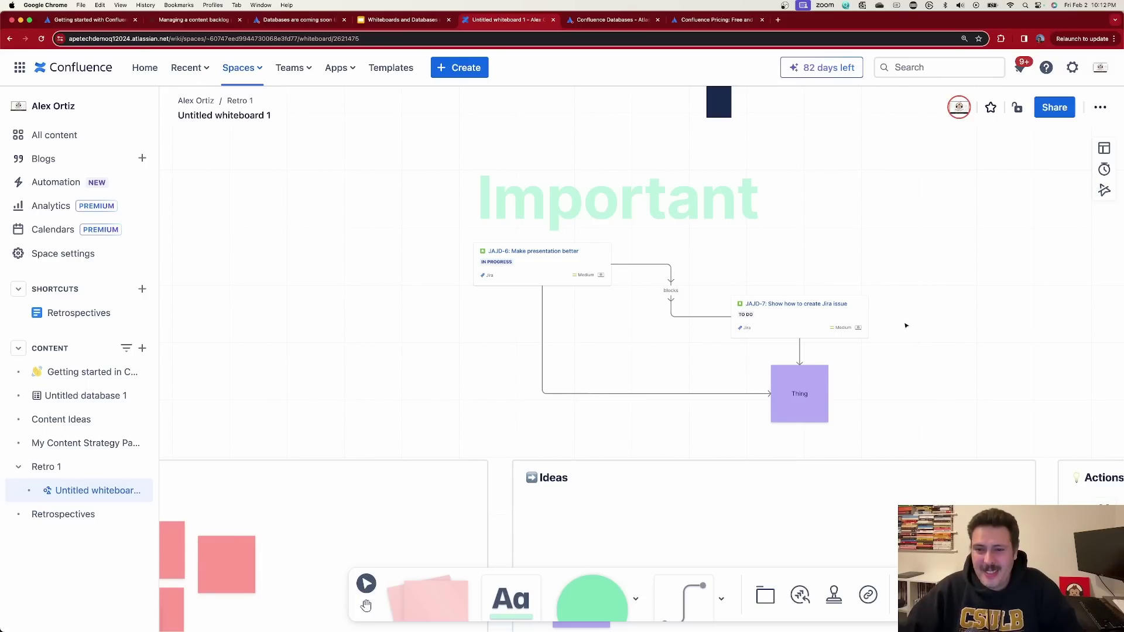
pyautogui.hscroll(3, 890, 293)
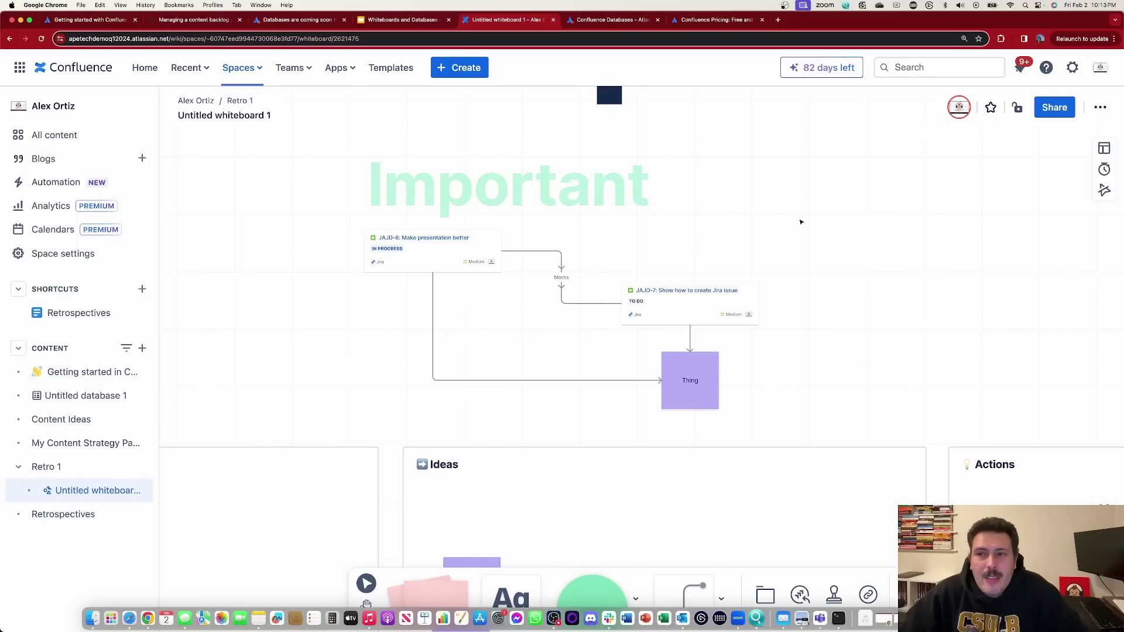
pyautogui.moveTo(880, 236); pyautogui.dragTo(778, 202)
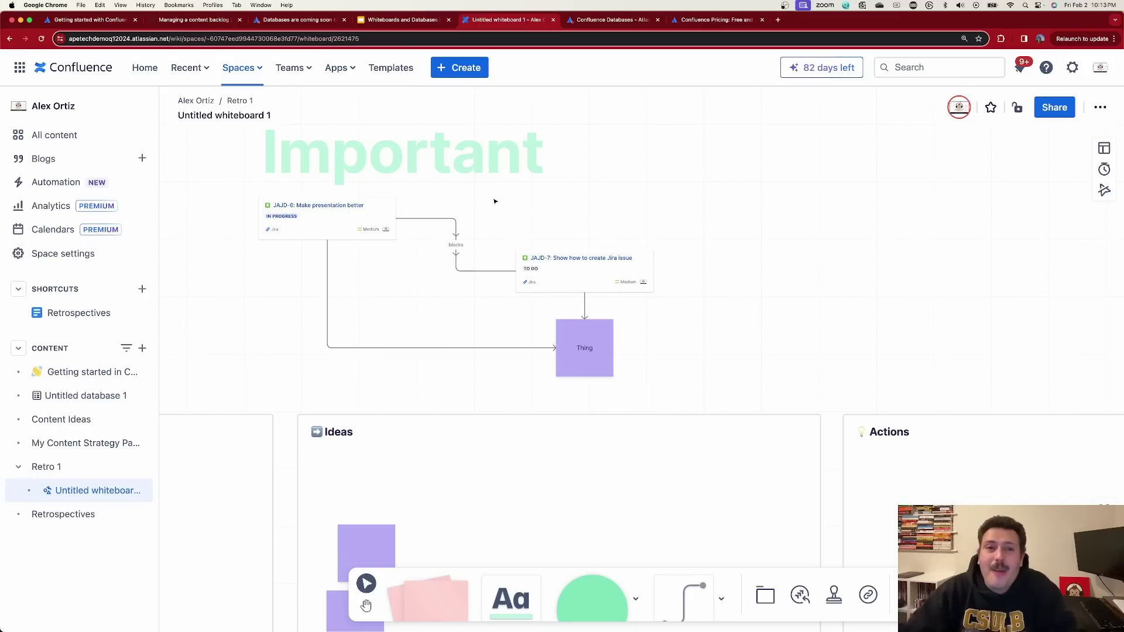
# Step: Add a green circle to the whiteboard and move it to the empty area right of the retrospective board
pyautogui.click(583, 604)
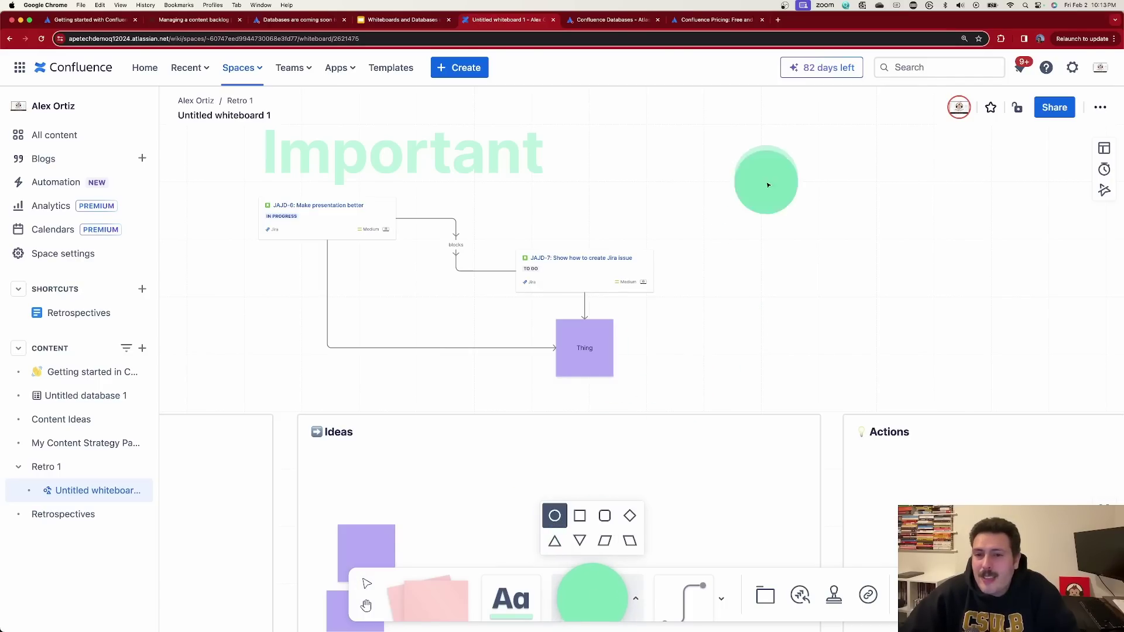
pyautogui.click(768, 185)
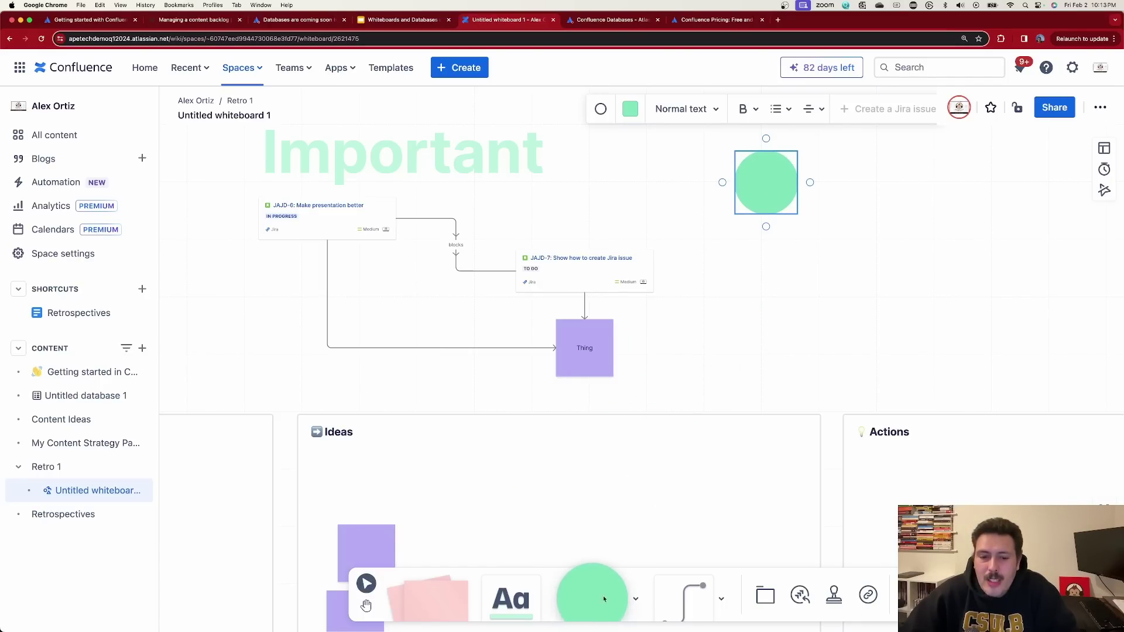
pyautogui.moveTo(974, 216); pyautogui.dragTo(653, 357)
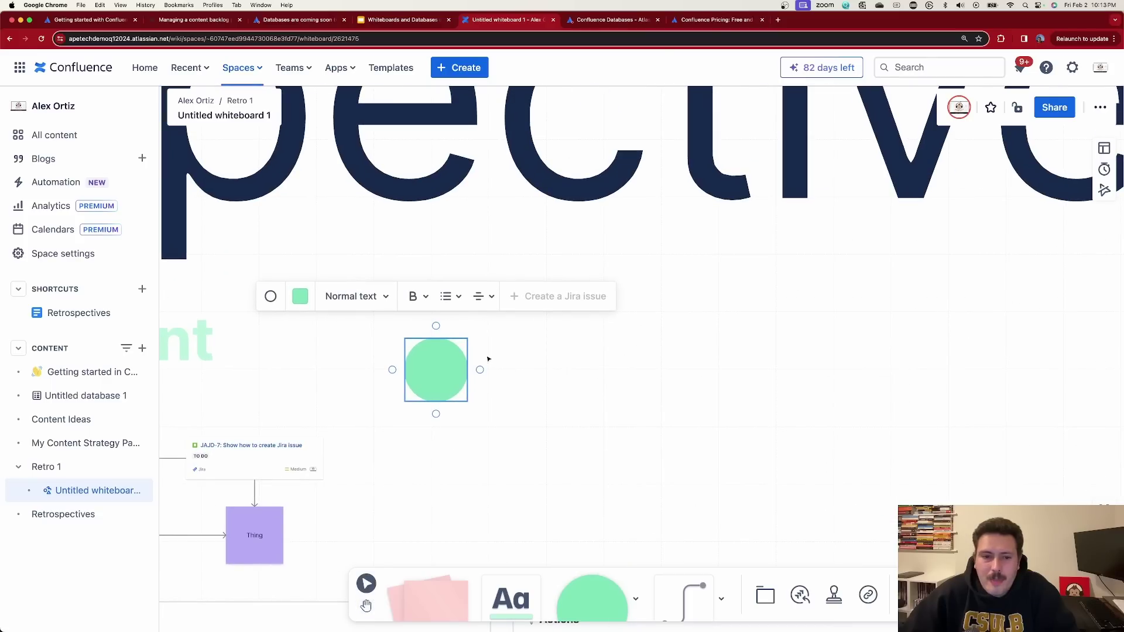
pyautogui.scroll(-5, 489, 359)
pyautogui.moveTo(478, 362); pyautogui.dragTo(926, 373)
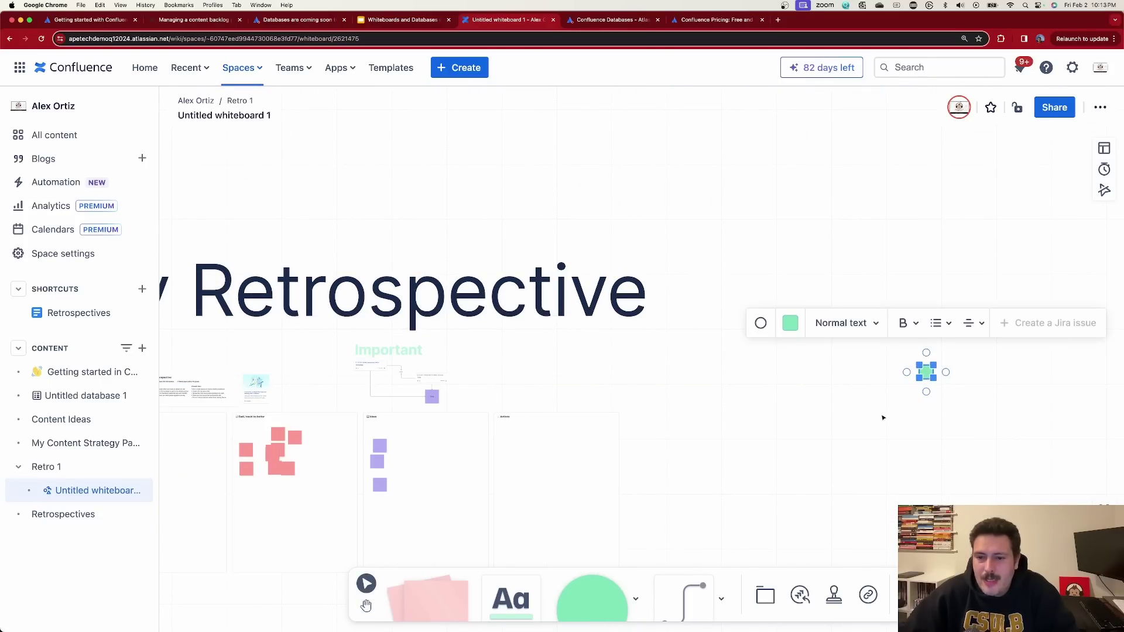
pyautogui.moveTo(884, 418); pyautogui.dragTo(501, 346)
pyautogui.scroll(3, 502, 347)
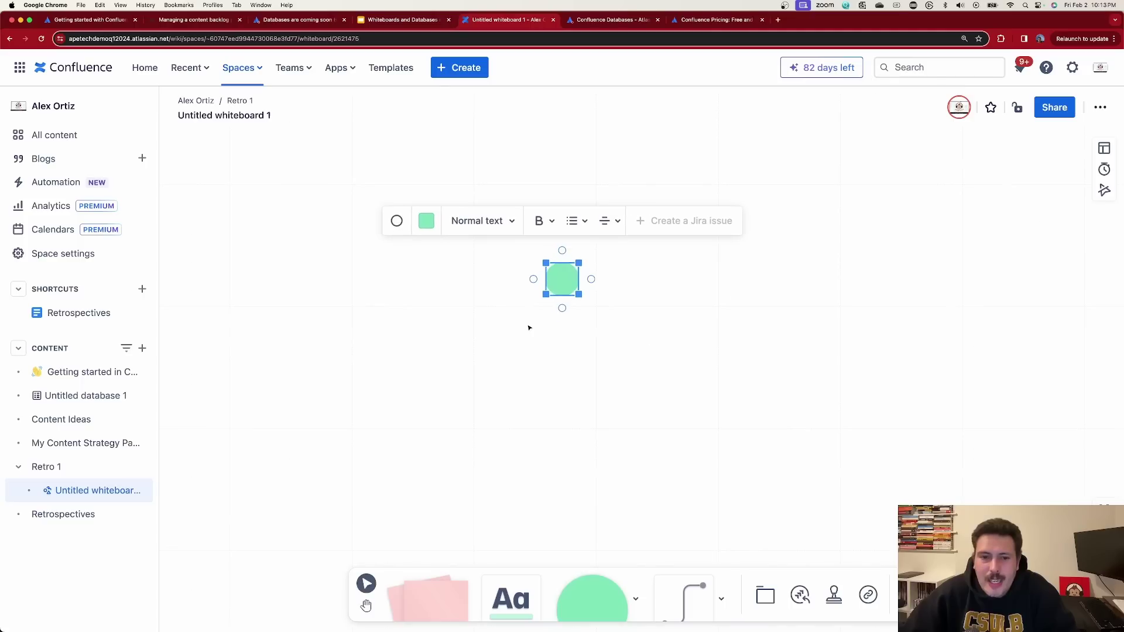
# Step: Add a green square to the upper right of the circle and label it "Step 1"
pyautogui.click(591, 597)
pyautogui.click(580, 515)
pyautogui.click(693, 247)
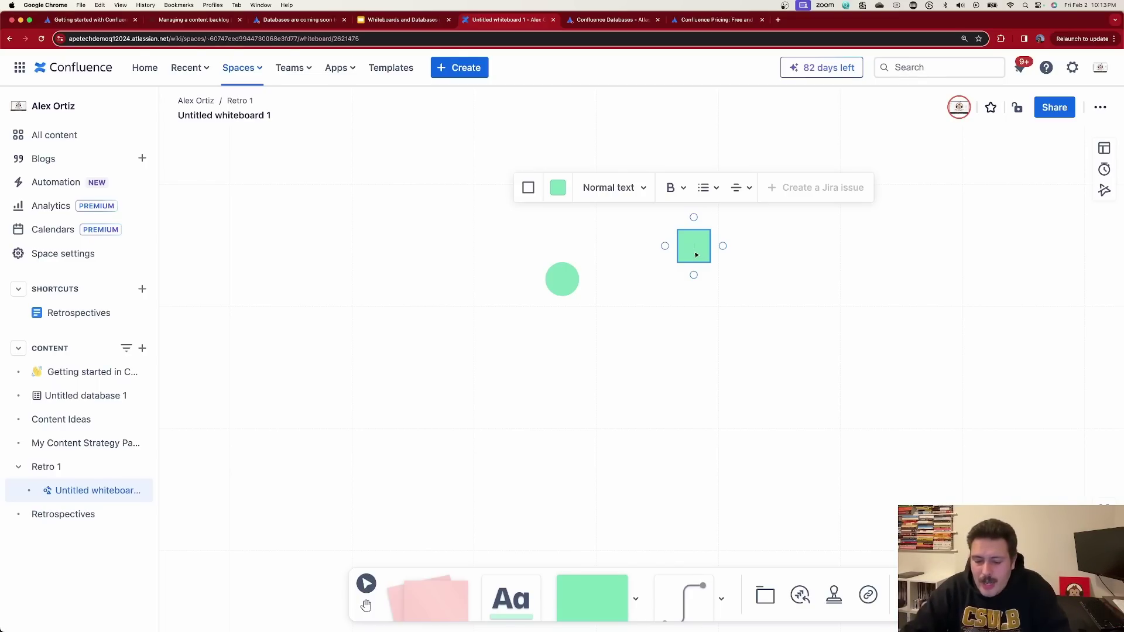
pyautogui.write('step 1')
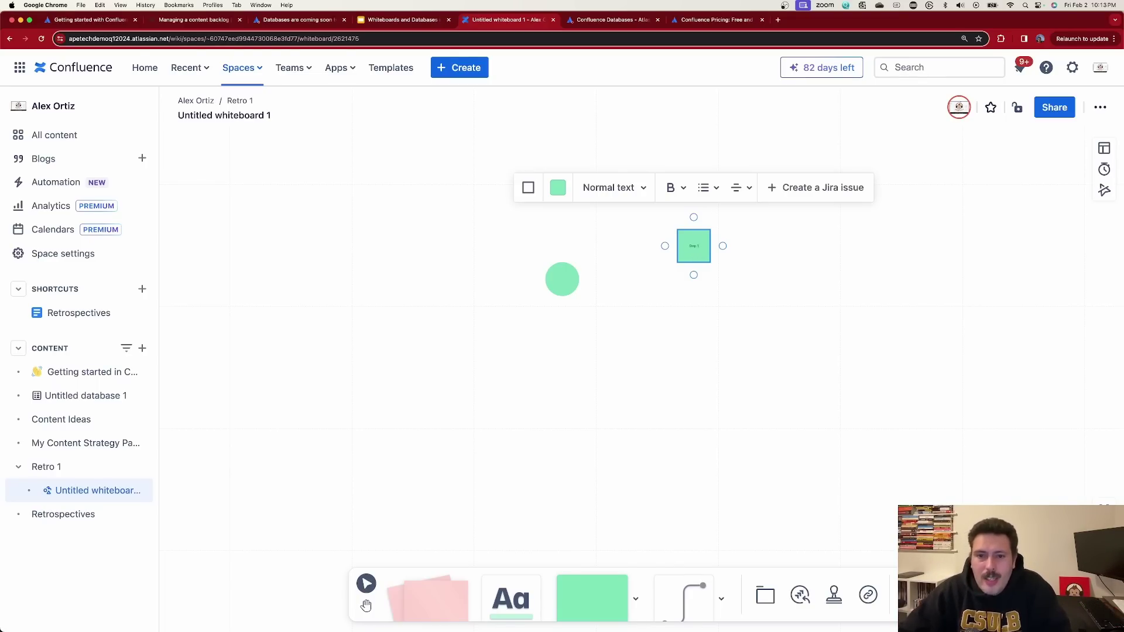
# Step: Add a green diamond below the "Step 1" square and connect the square to it with an arrow
pyautogui.click(593, 596)
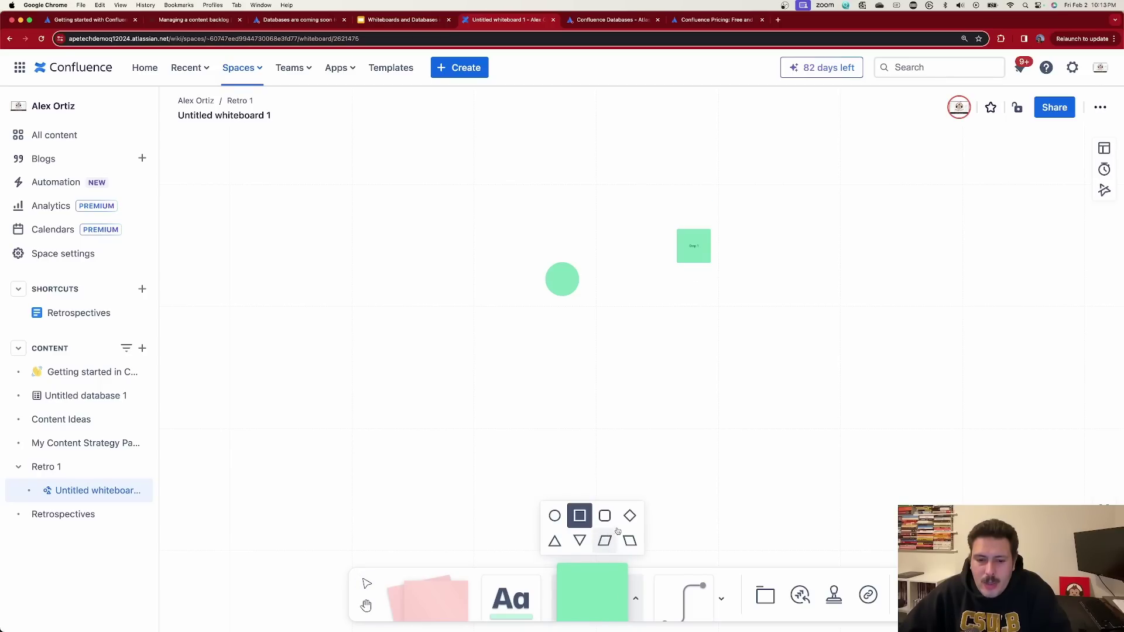
pyautogui.click(605, 539)
pyautogui.click(696, 352)
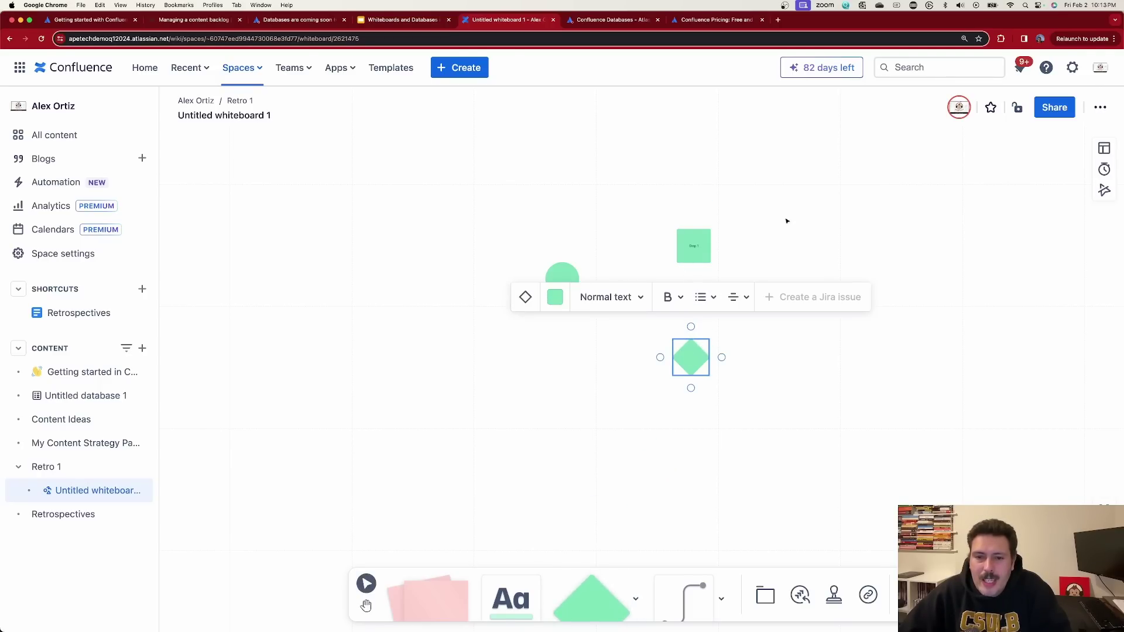
pyautogui.click(766, 233)
pyautogui.click(696, 251)
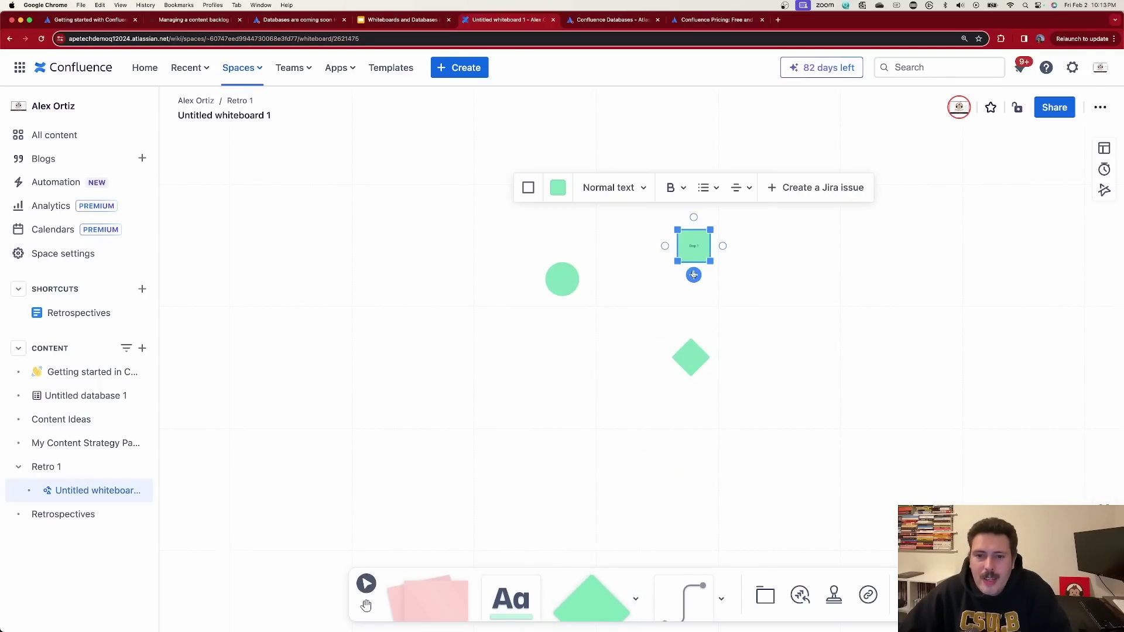
pyautogui.moveTo(694, 275); pyautogui.dragTo(690, 338)
# Step: Label the diamond "Add to cart?"
pyautogui.click(691, 357)
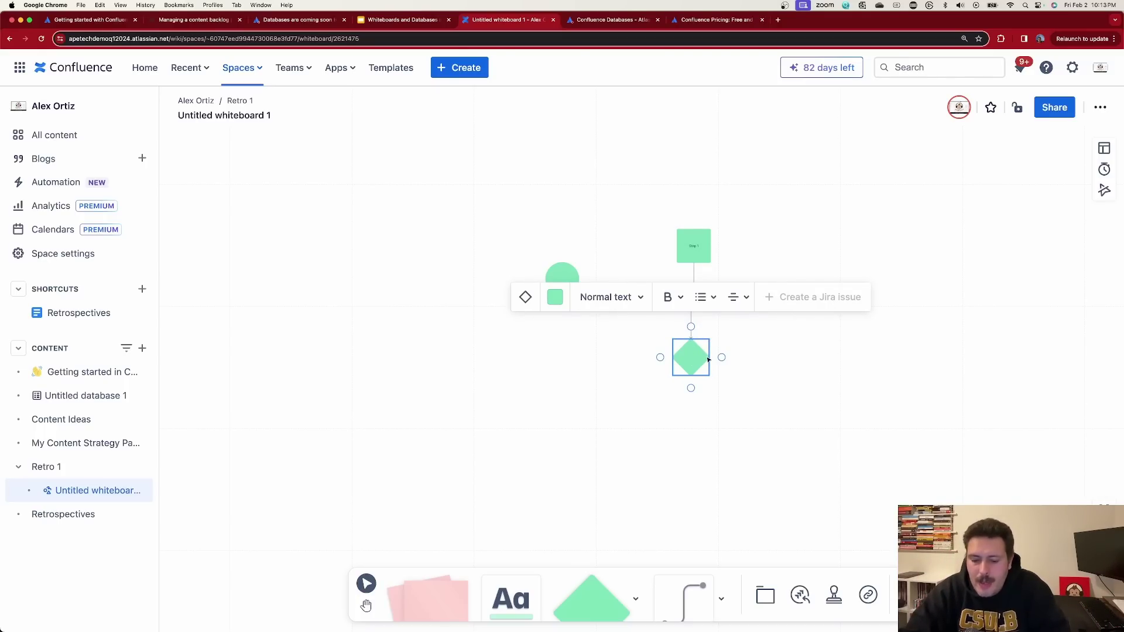
pyautogui.write('Add to cart')
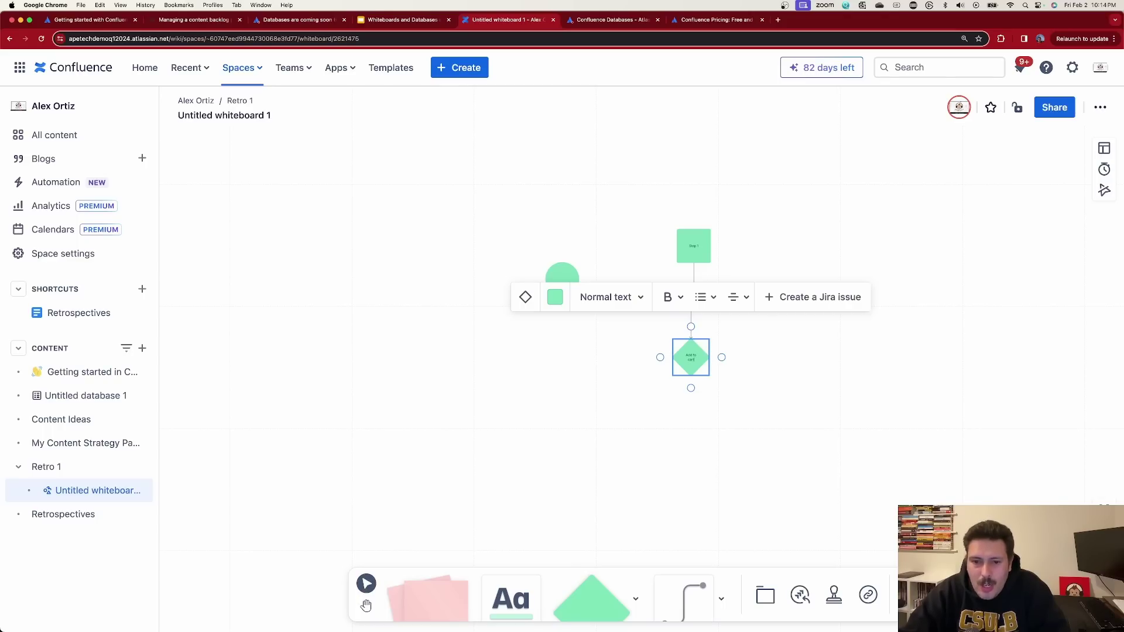
pyautogui.write('?')
# Step: Add a connected square to the right of the "Add to cart?" diamond with the text "Push itemto cart"
pyautogui.click(721, 357)
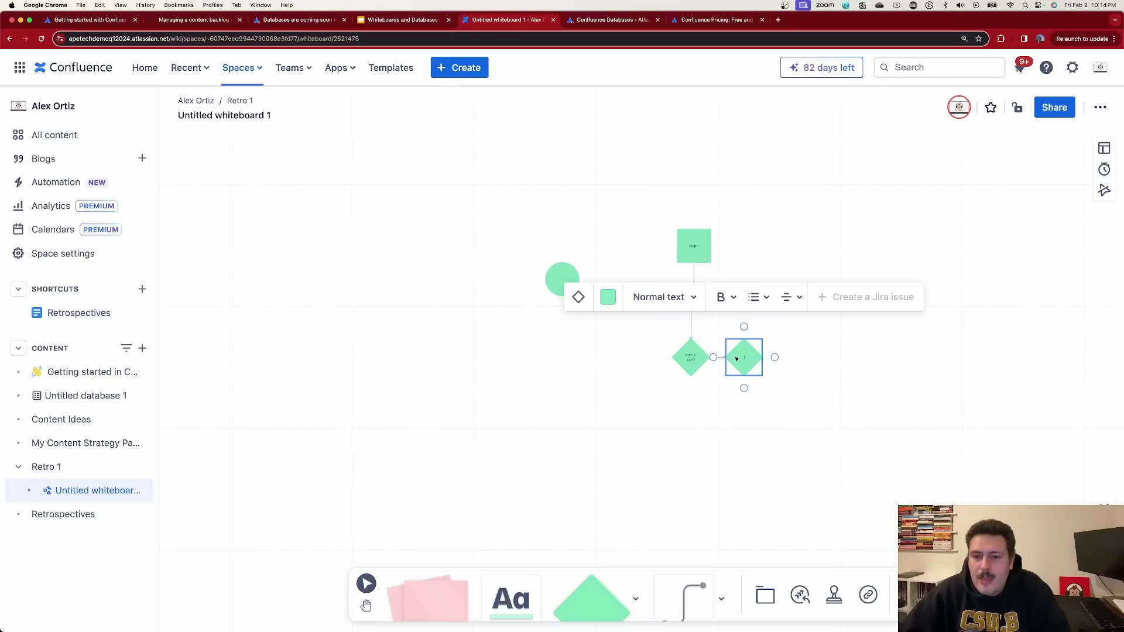
pyautogui.click(579, 297)
pyautogui.click(603, 241)
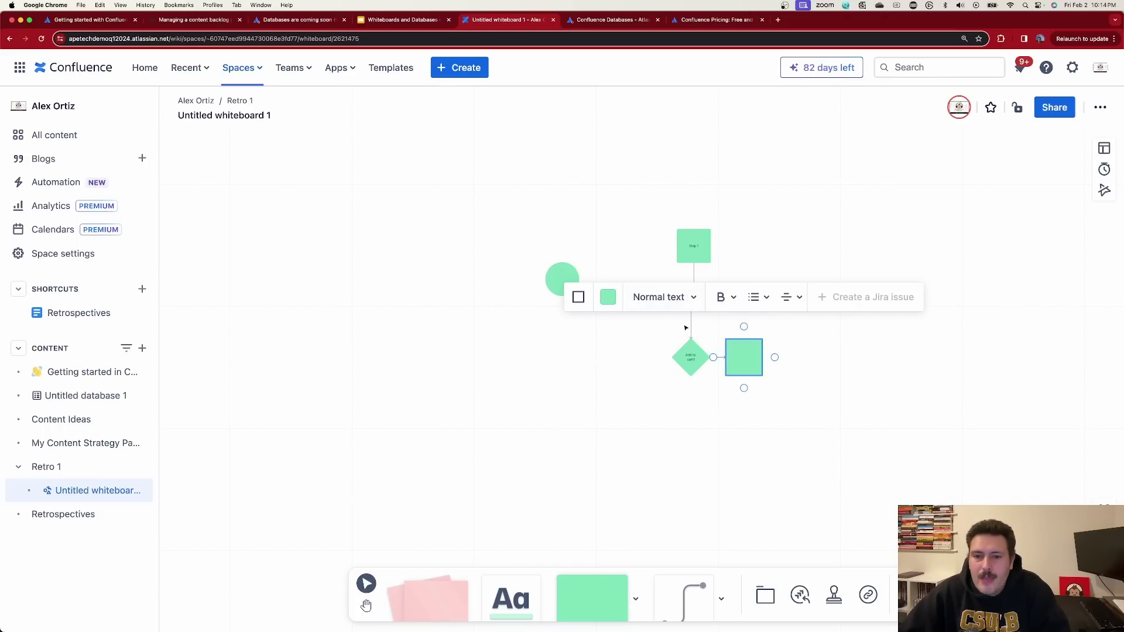
pyautogui.click(768, 364)
pyautogui.click(743, 356)
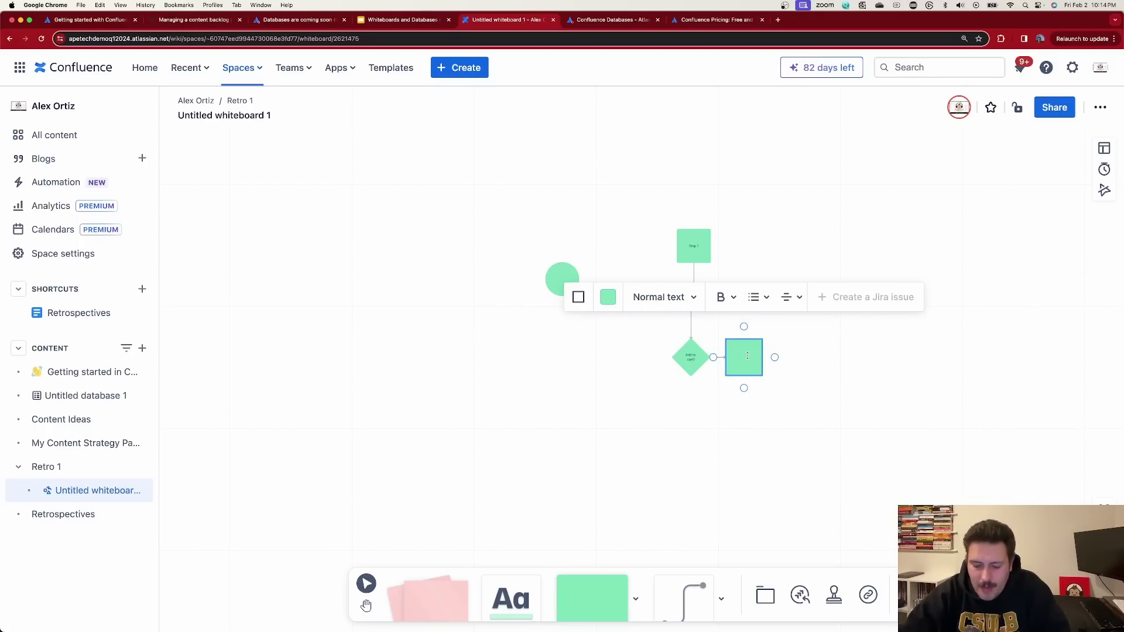
pyautogui.write('Push items to cart')
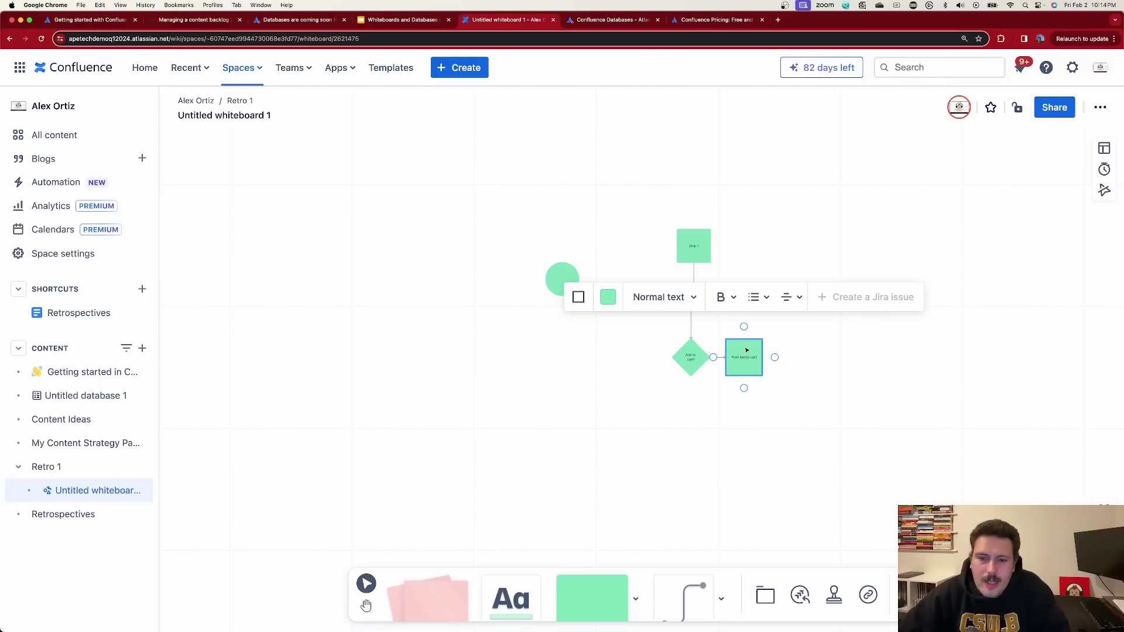
pyautogui.click(720, 388)
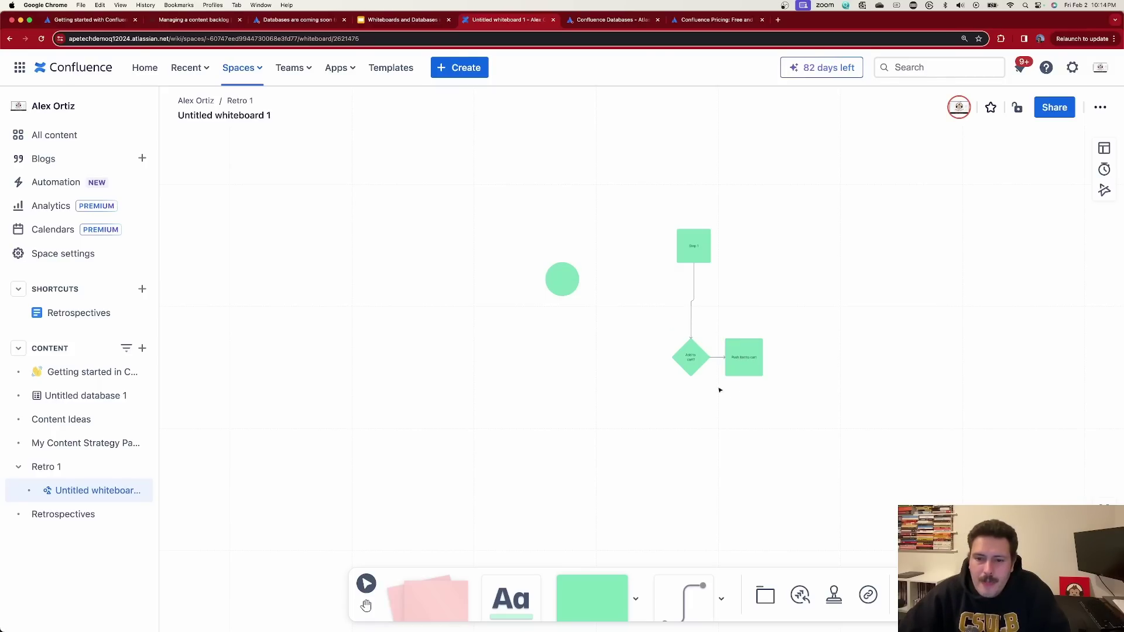
# Step: Add a connected square below the "Add to cart?" diamond with the text "Send back to. product page"
pyautogui.click(692, 363)
pyautogui.click(690, 389)
pyautogui.click(525, 351)
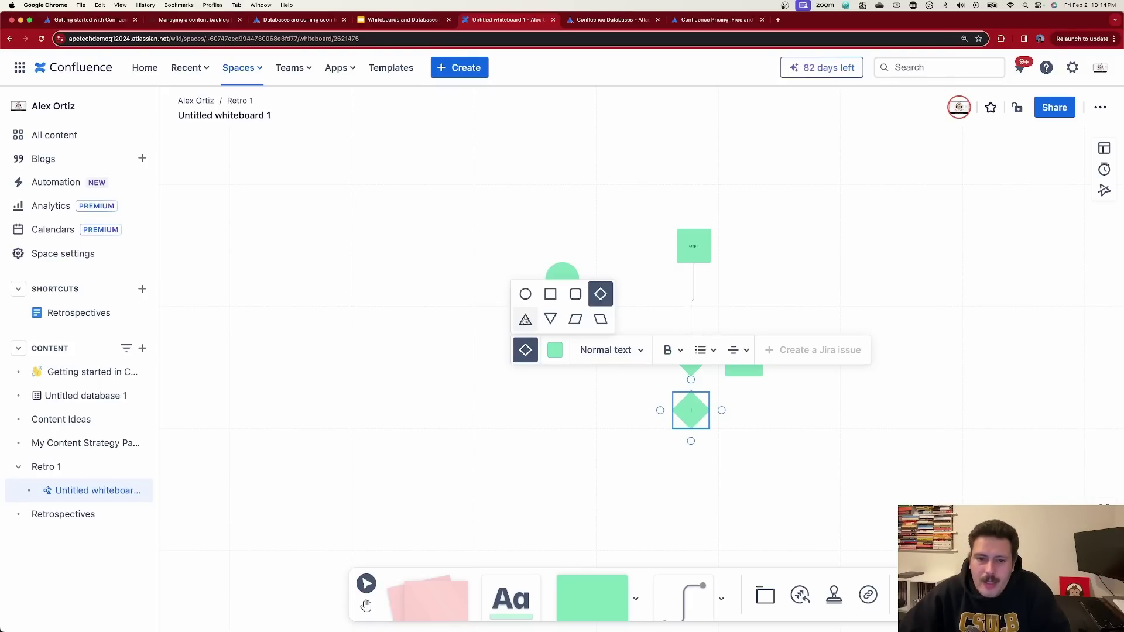
pyautogui.click(550, 295)
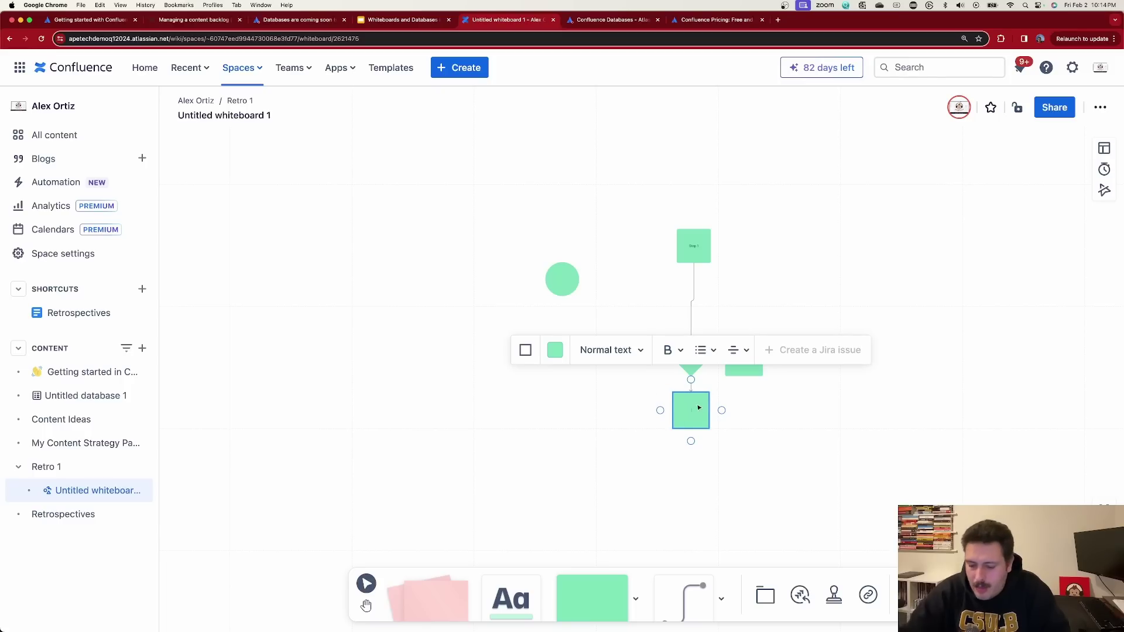
pyautogui.write('Send back to p')
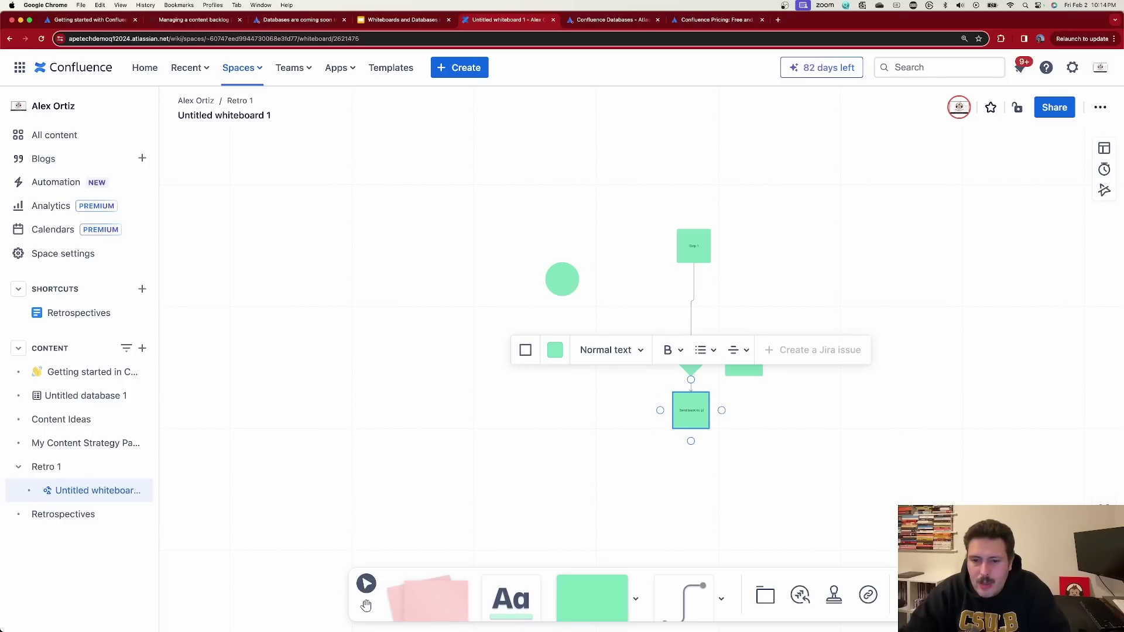
pyautogui.write('roduct page')
pyautogui.click(742, 377)
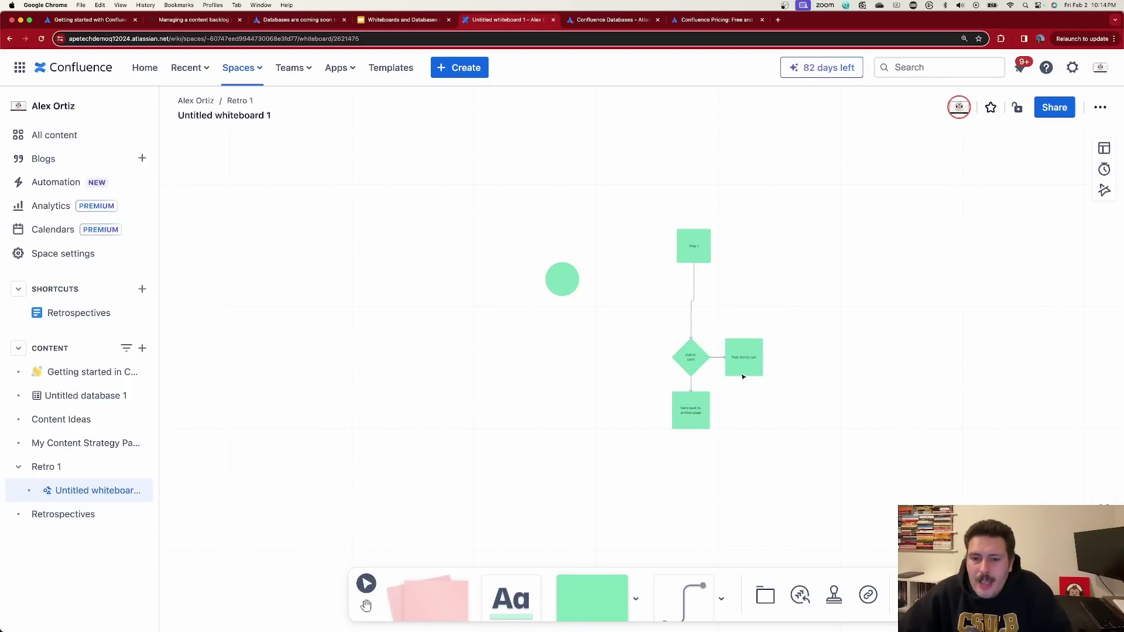
# Step: Label the diamond's connector to the right-hand square "Yes" and its connector to the lower square "No"
pyautogui.scroll(5, 719, 365)
pyautogui.doubleClick(715, 346)
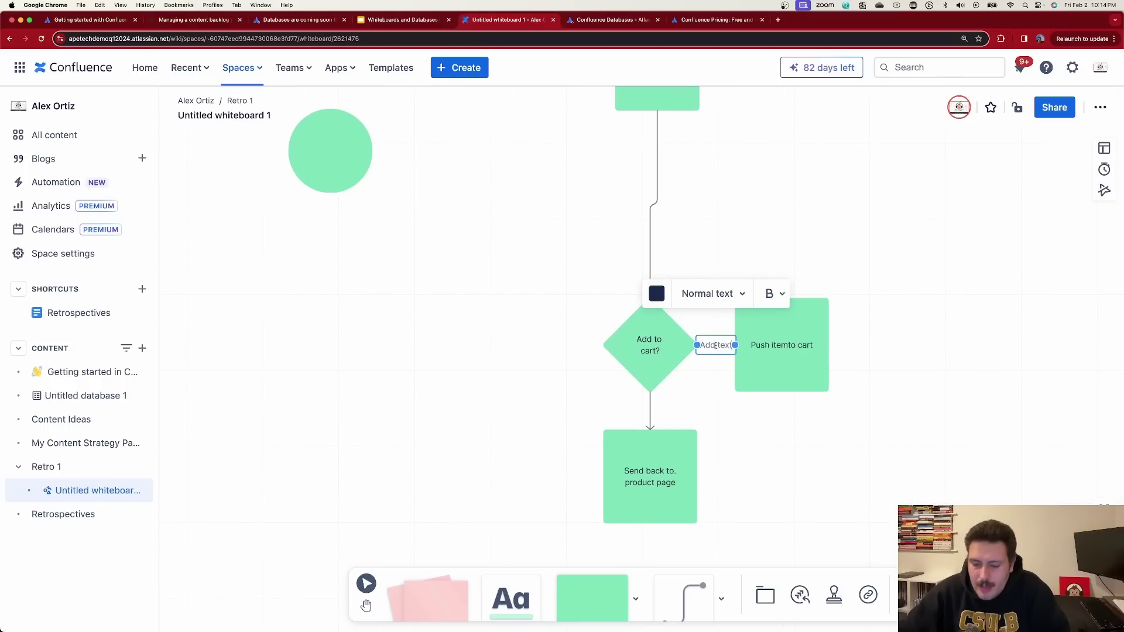
pyautogui.write('Yes')
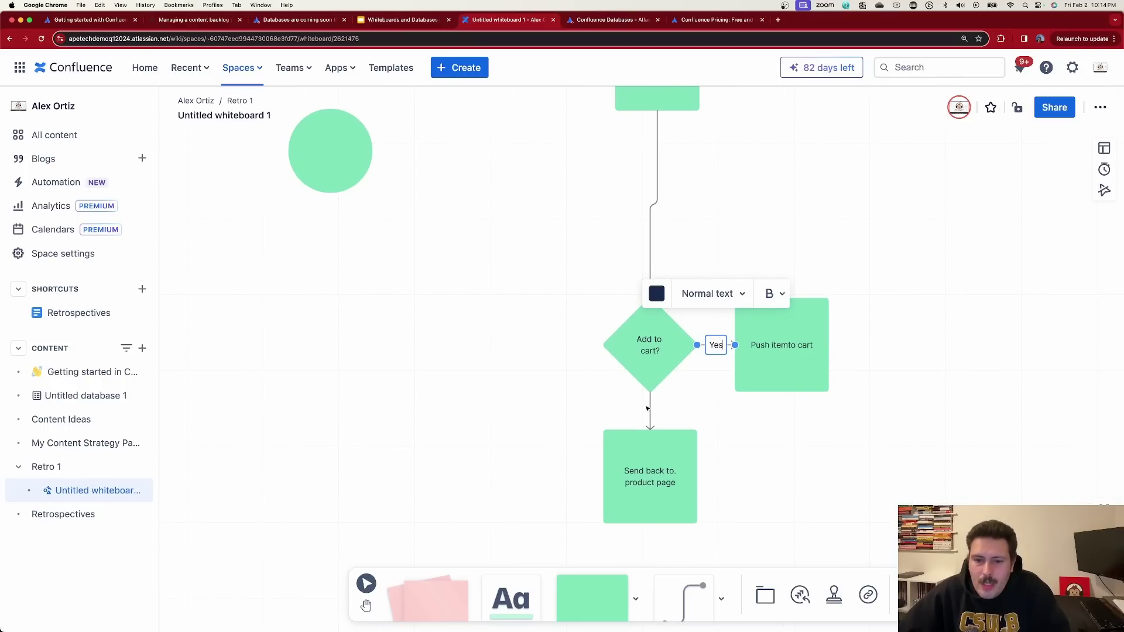
pyautogui.doubleClick(648, 408)
pyautogui.write('No')
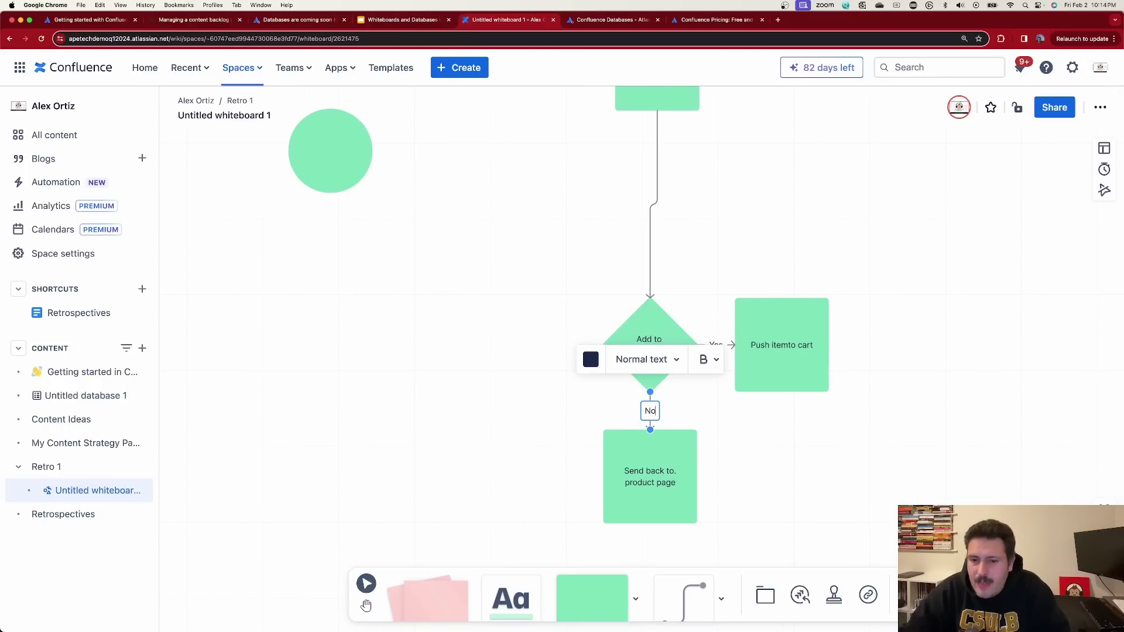
pyautogui.click(818, 431)
# Step: Align the "Step 1" square directly above the diamond and move the two outcome squares farther away from the diamond
pyautogui.moveTo(651, 98); pyautogui.dragTo(643, 215)
pyautogui.click(1016, 437)
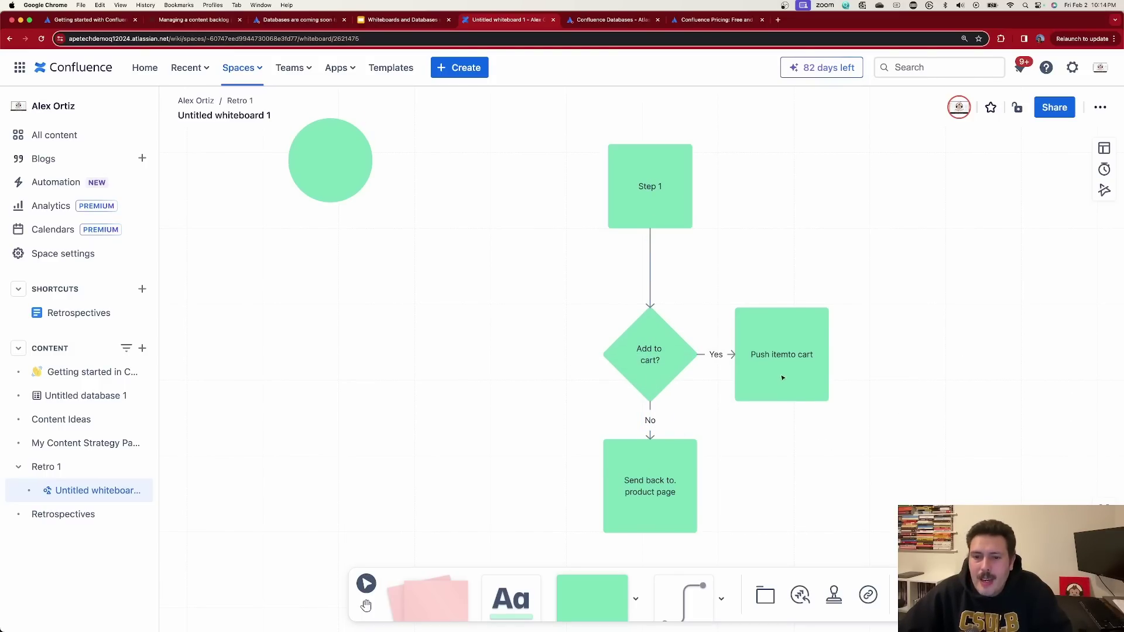
pyautogui.moveTo(752, 388); pyautogui.dragTo(799, 388)
pyautogui.click(657, 482)
pyautogui.moveTo(501, 469); pyautogui.dragTo(485, 374)
pyautogui.press('space')
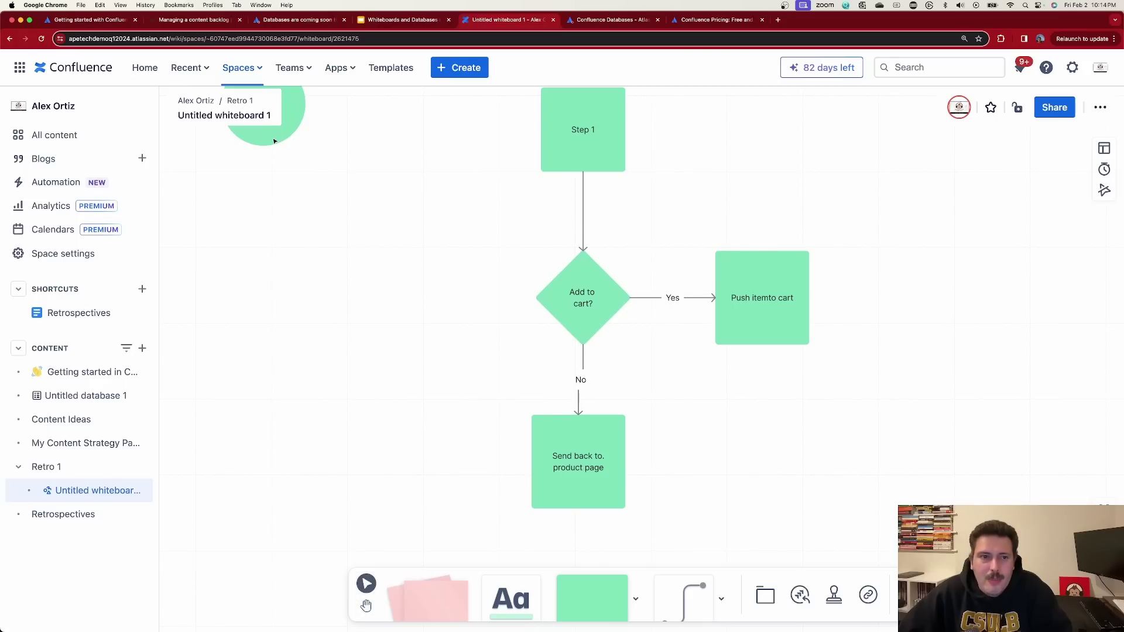
# Step: Move the green circle to the left of the diamond at about the same height and view its shape options
pyautogui.moveTo(274, 141); pyautogui.dragTo(359, 328)
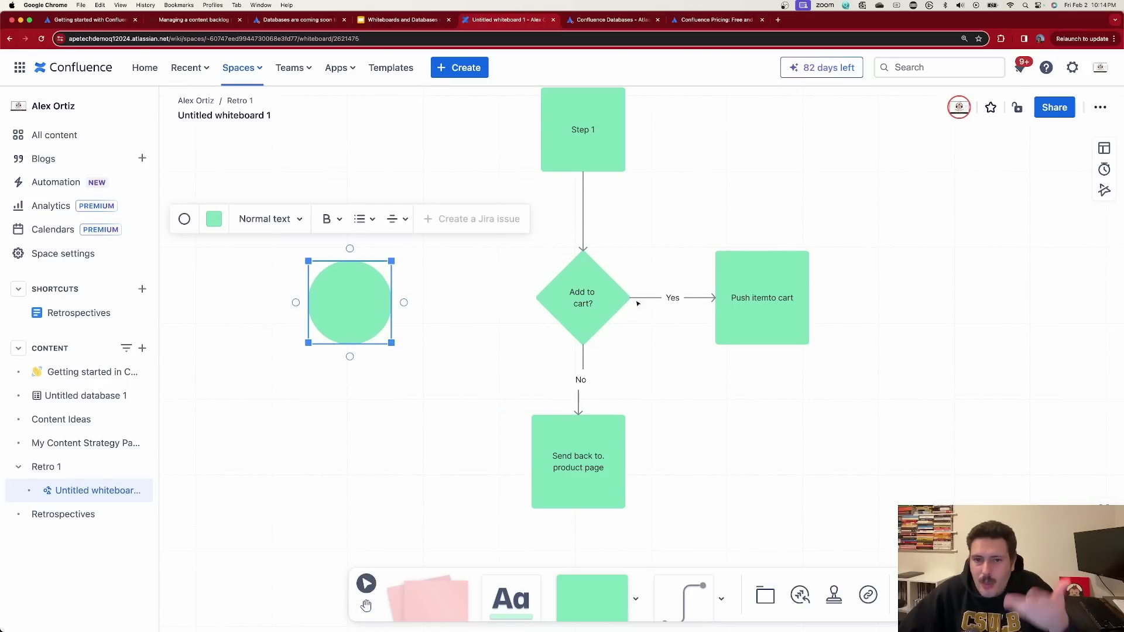
pyautogui.click(180, 220)
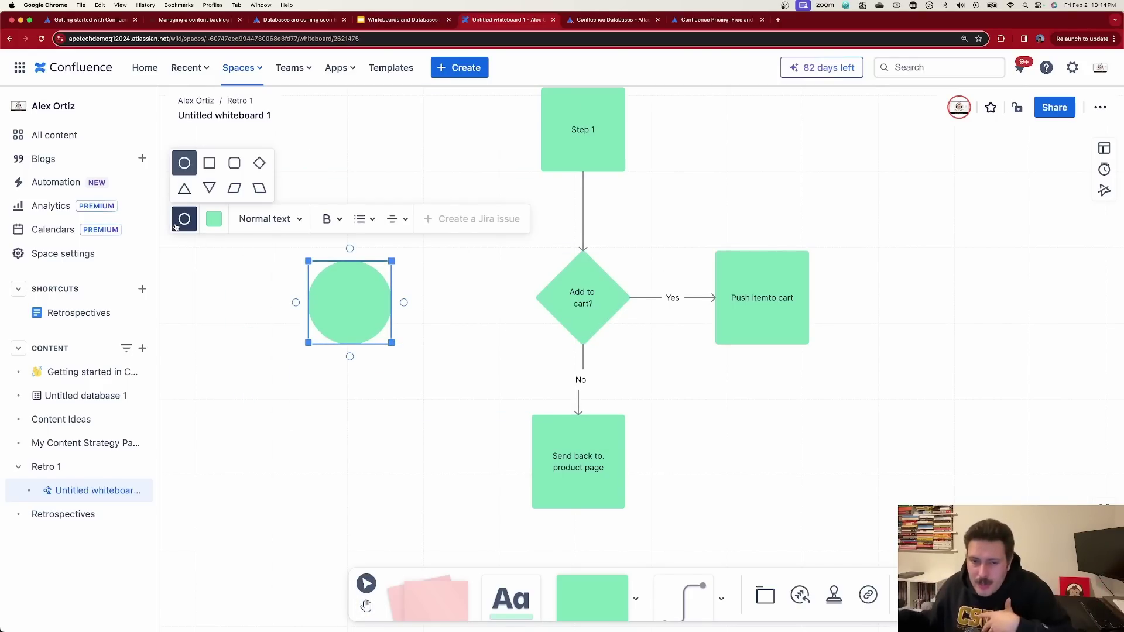
pyautogui.click(868, 416)
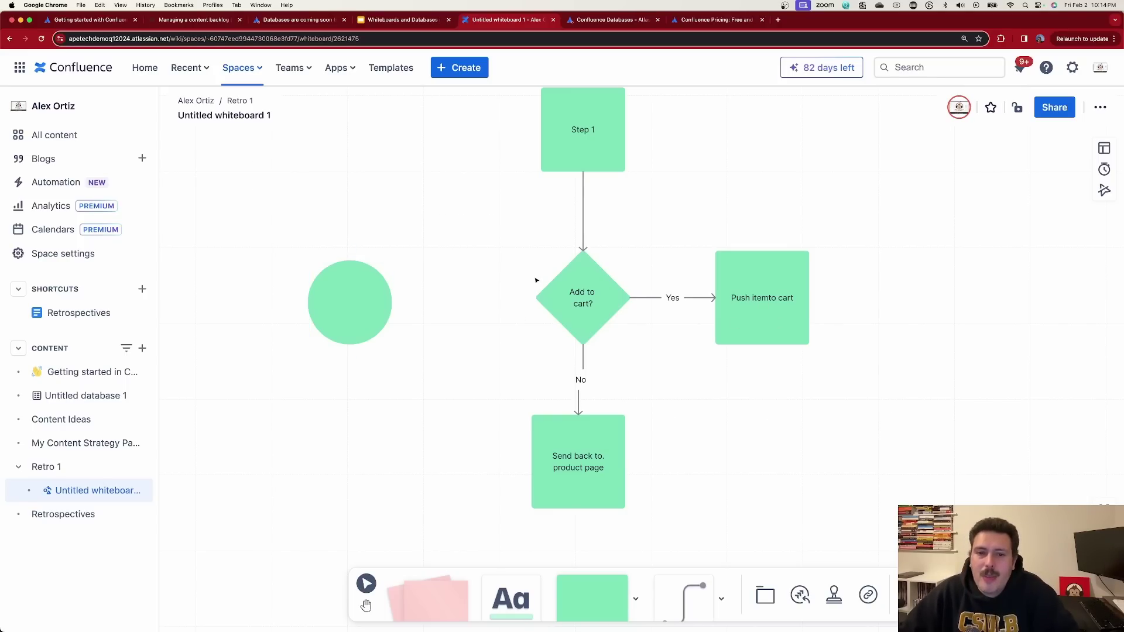
# Step: Correct the "Yes" square's text to "Push item to cart" and create a Jira Story from it in the Jira Admin Jan Demo project
pyautogui.click(745, 275)
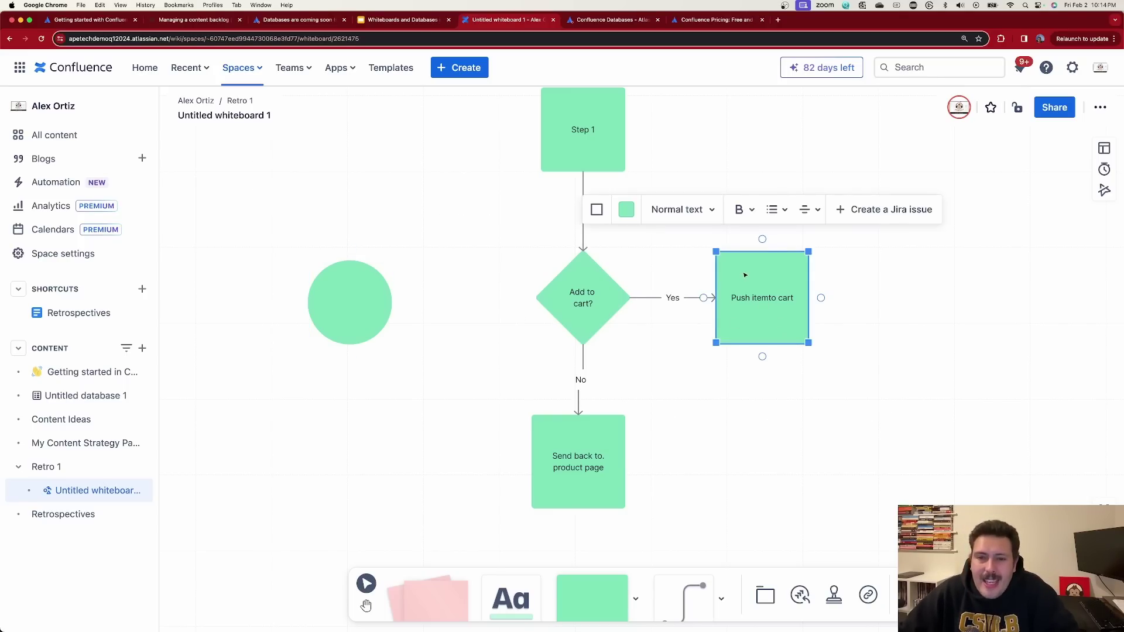
pyautogui.doubleClick(770, 306)
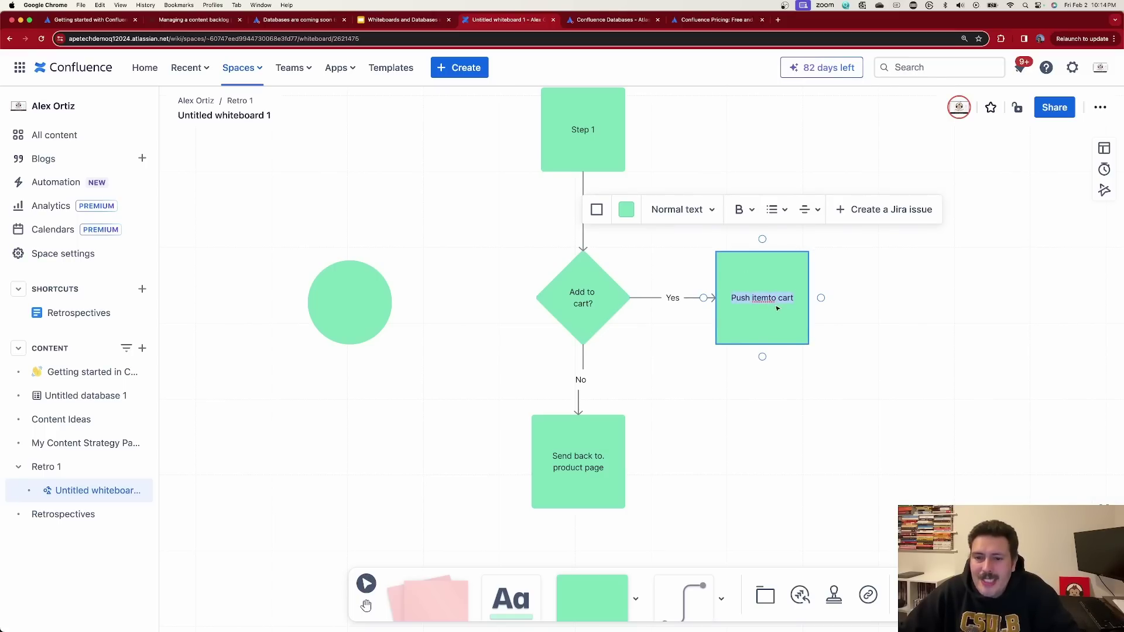
pyautogui.press('BackSpace')
pyautogui.press('super+z')
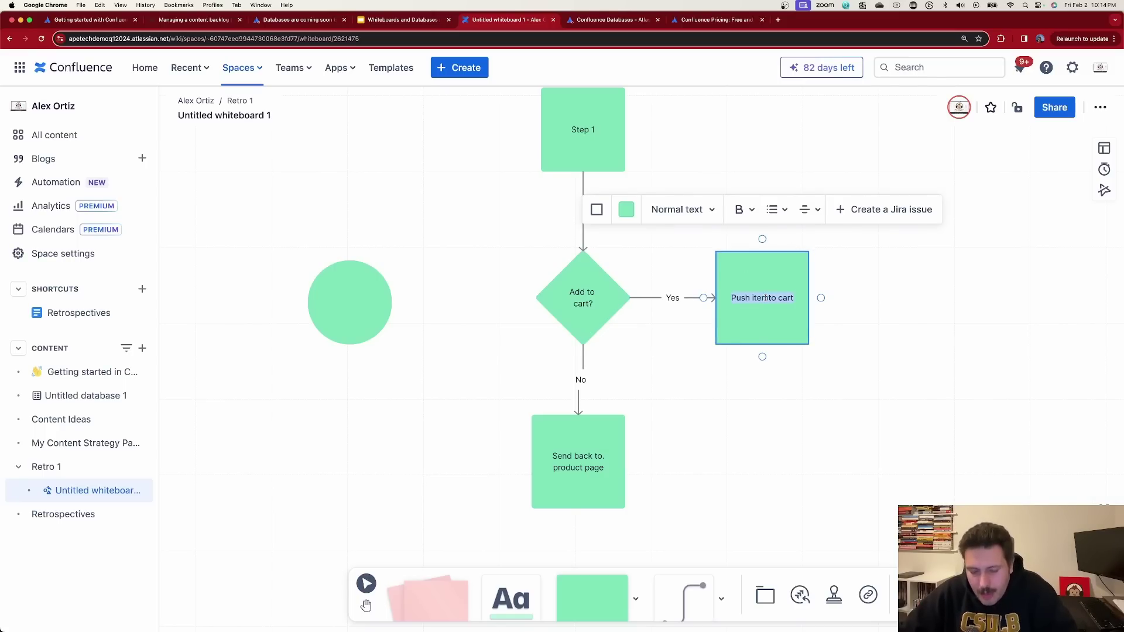
pyautogui.click(770, 304)
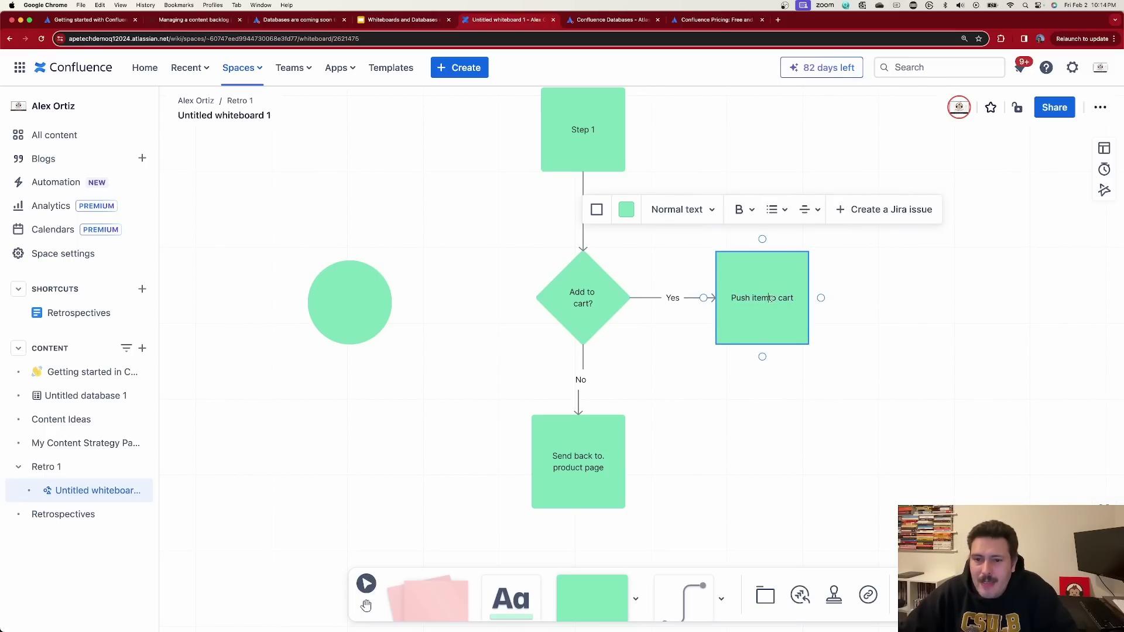
pyautogui.click(879, 221)
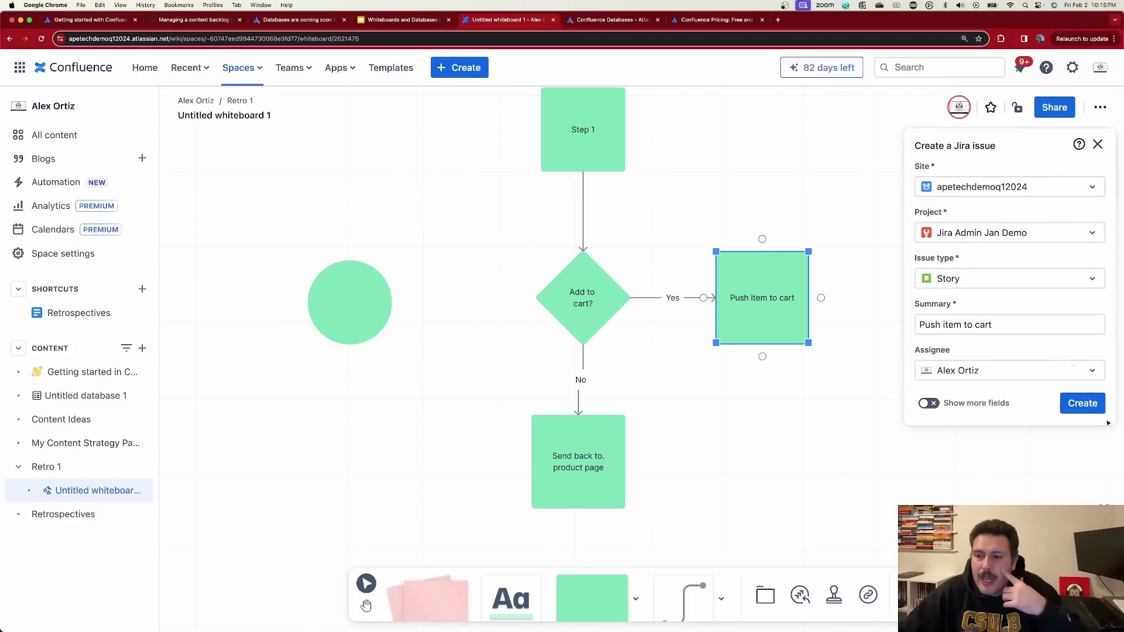
pyautogui.click(1083, 403)
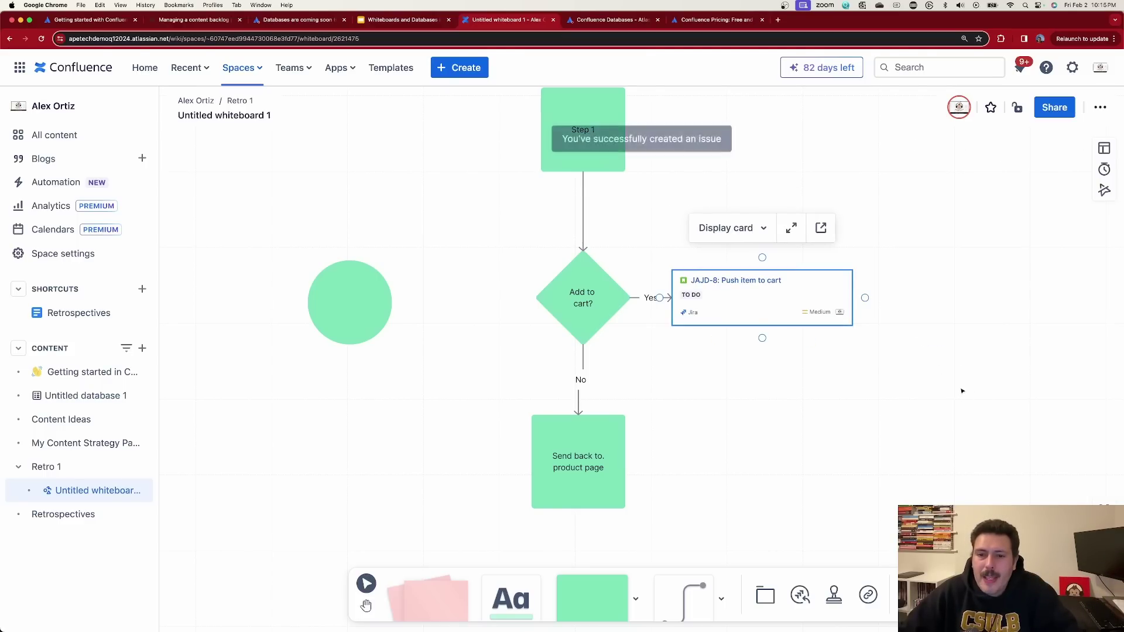
# Step: Move the "Push item to cart" Jira card farther to the right of the diamond and deselect it
pyautogui.moveTo(777, 308); pyautogui.dragTo(822, 308)
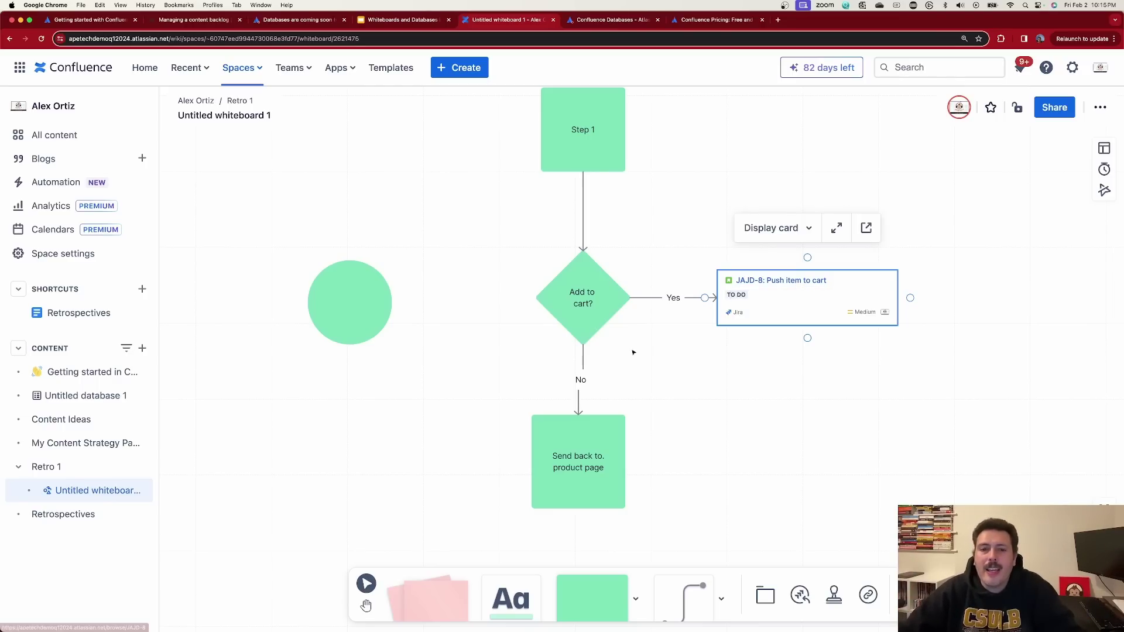
pyautogui.scroll(1, 670, 363)
pyautogui.scroll(-2, 670, 364)
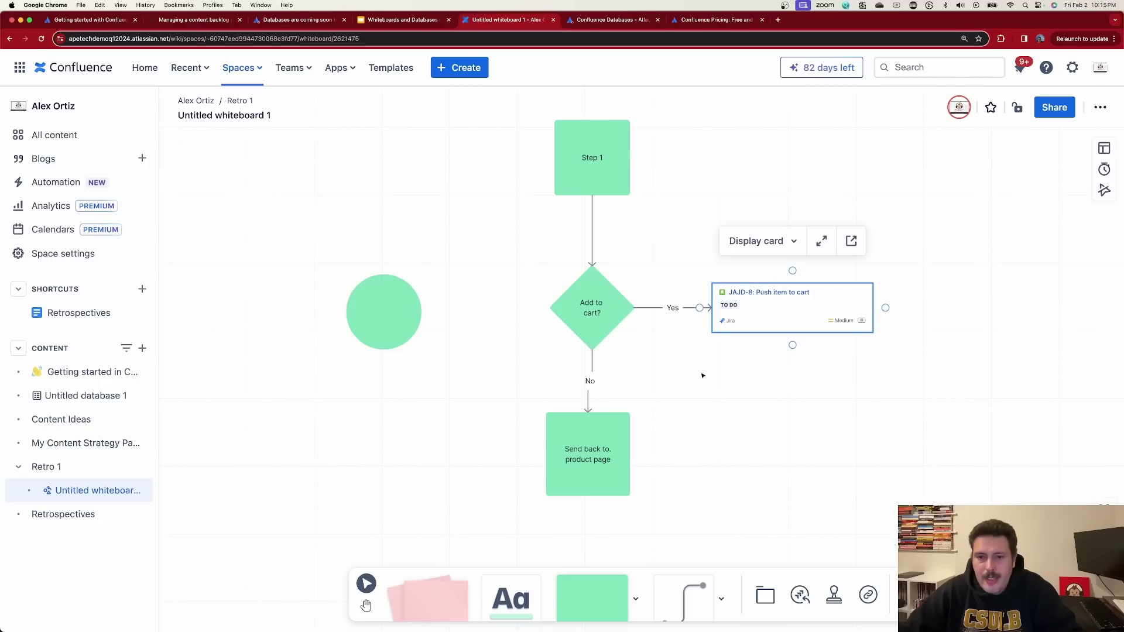
pyautogui.scroll(5, 703, 375)
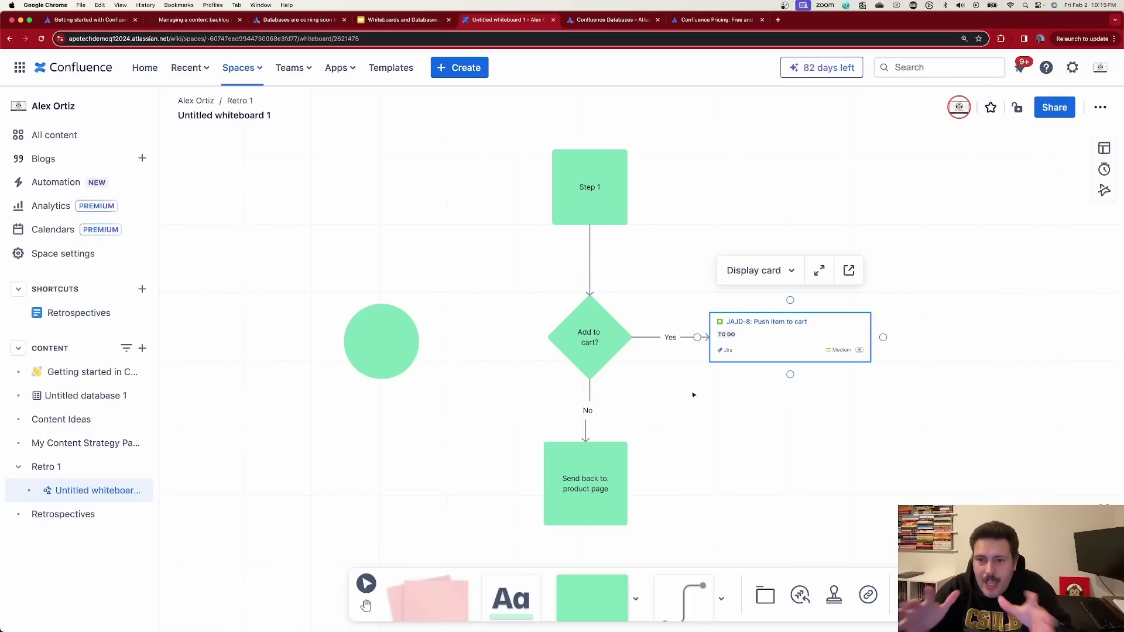
pyautogui.click(847, 460)
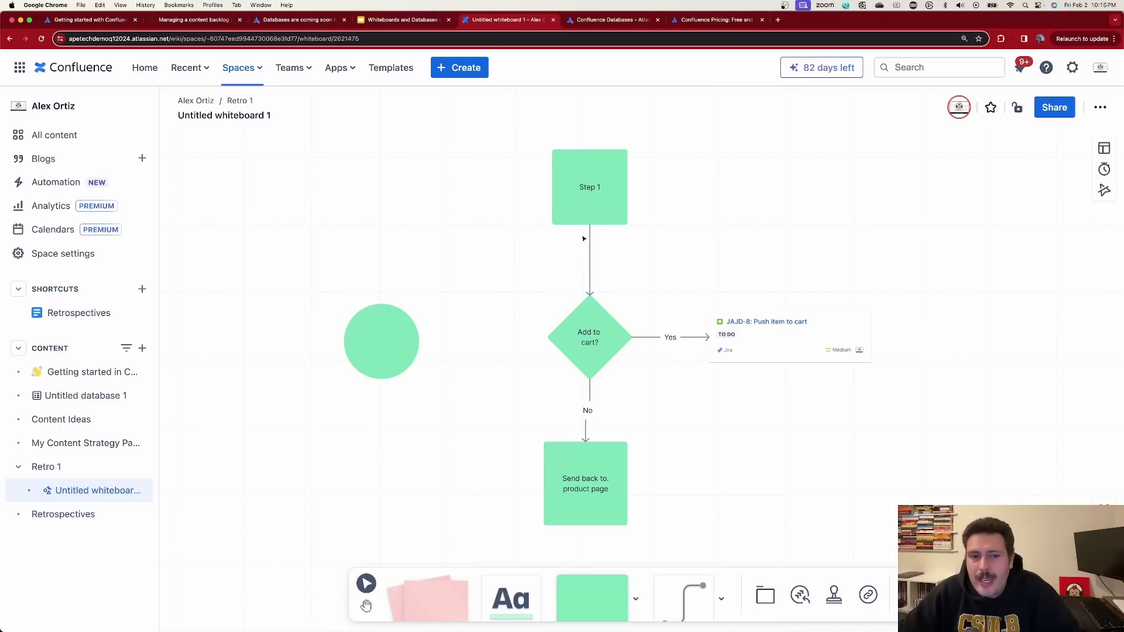
# Step: Draw a straight arrow from the left side of the "Add to cart?" diamond to the green circle
pyautogui.scroll(-2, 619, 273)
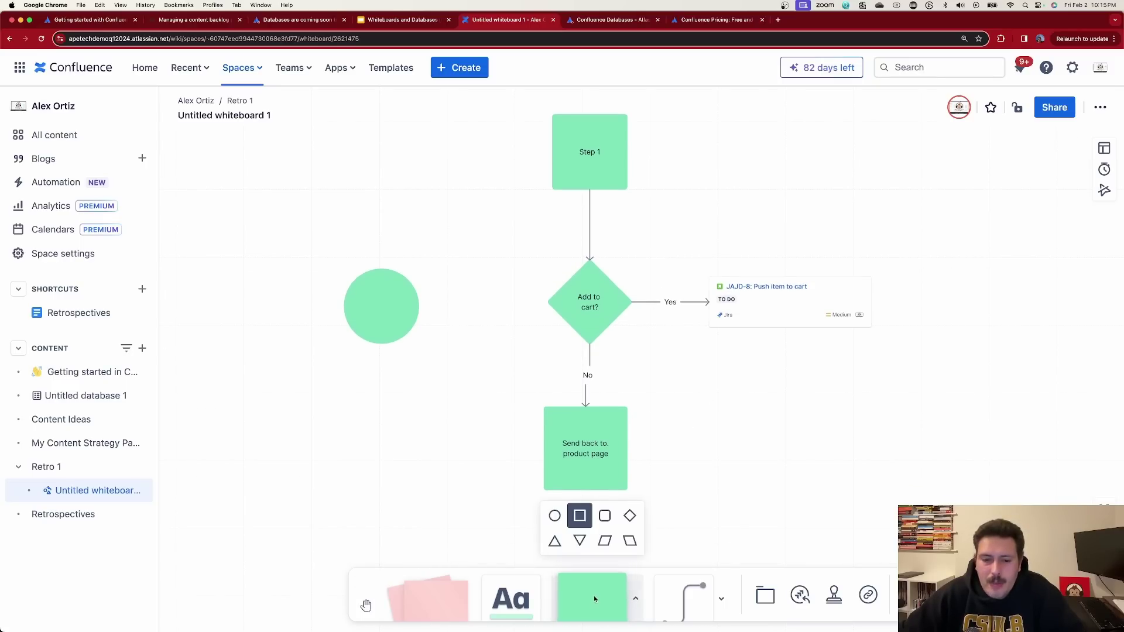
pyautogui.moveTo(700, 595)
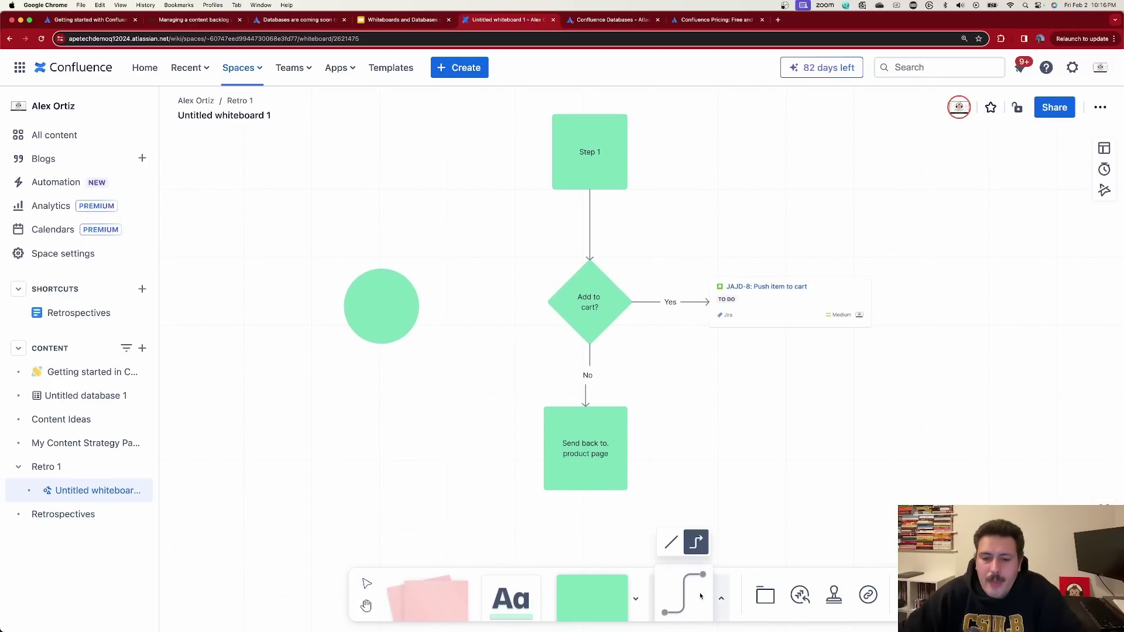
pyautogui.click(672, 542)
pyautogui.moveTo(541, 305); pyautogui.dragTo(420, 305)
pyautogui.click(498, 311)
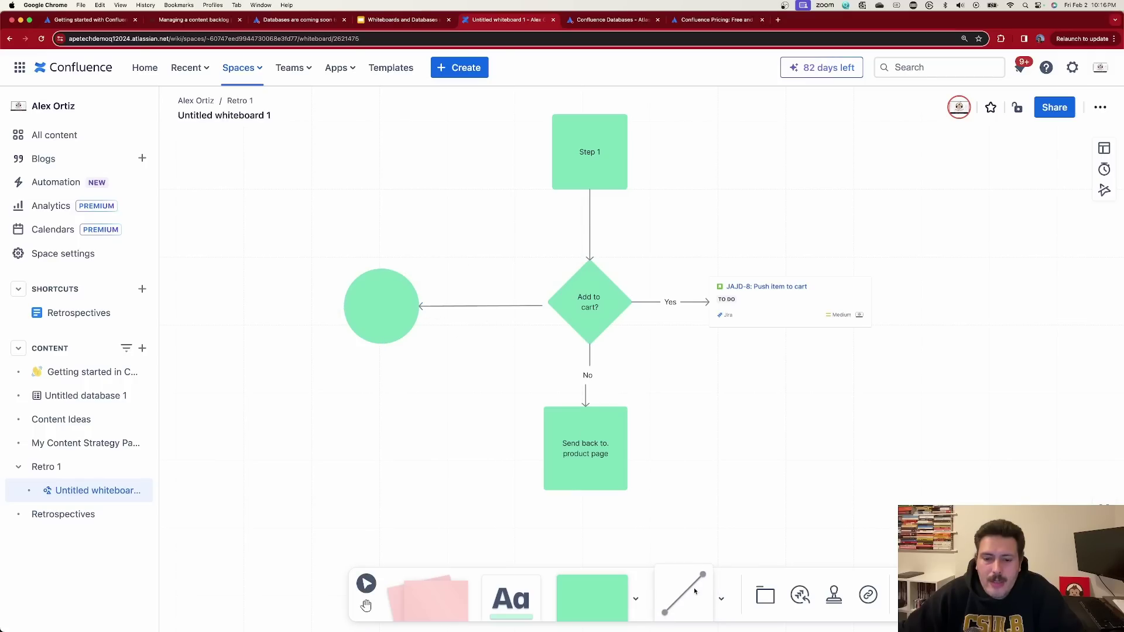
# Step: Draw an elbow connector from the diamond's left corner up to the left side of the "Step 1" square
pyautogui.moveTo(688, 595)
pyautogui.click(696, 541)
pyautogui.moveTo(551, 305)
pyautogui.mouseDown()
pyautogui.moveTo(532, 244)
pyautogui.moveTo(552, 153)
pyautogui.mouseUp()
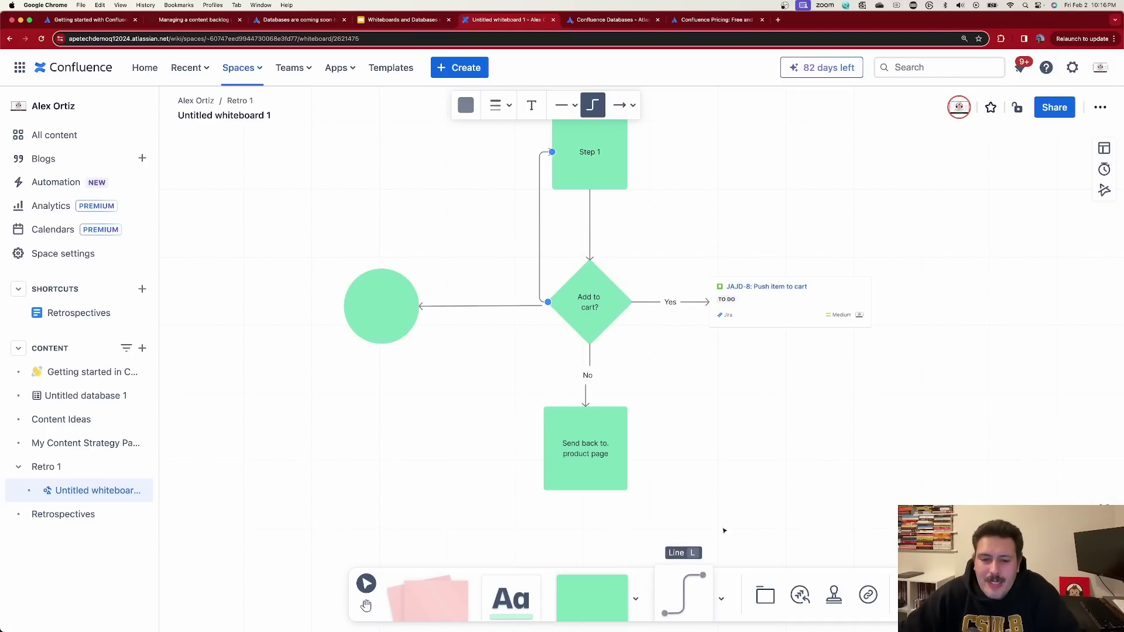
# Step: Place a new section below the "Push item to cart" card and name it "Design"
pyautogui.scroll(-2, 726, 530)
pyautogui.click(764, 596)
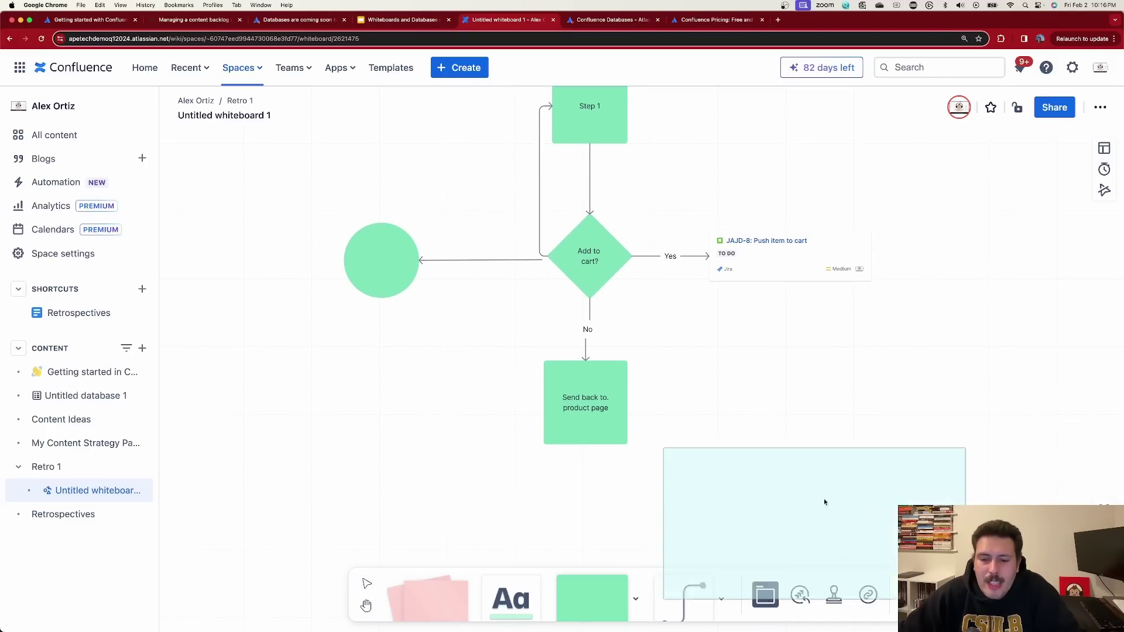
pyautogui.click(848, 408)
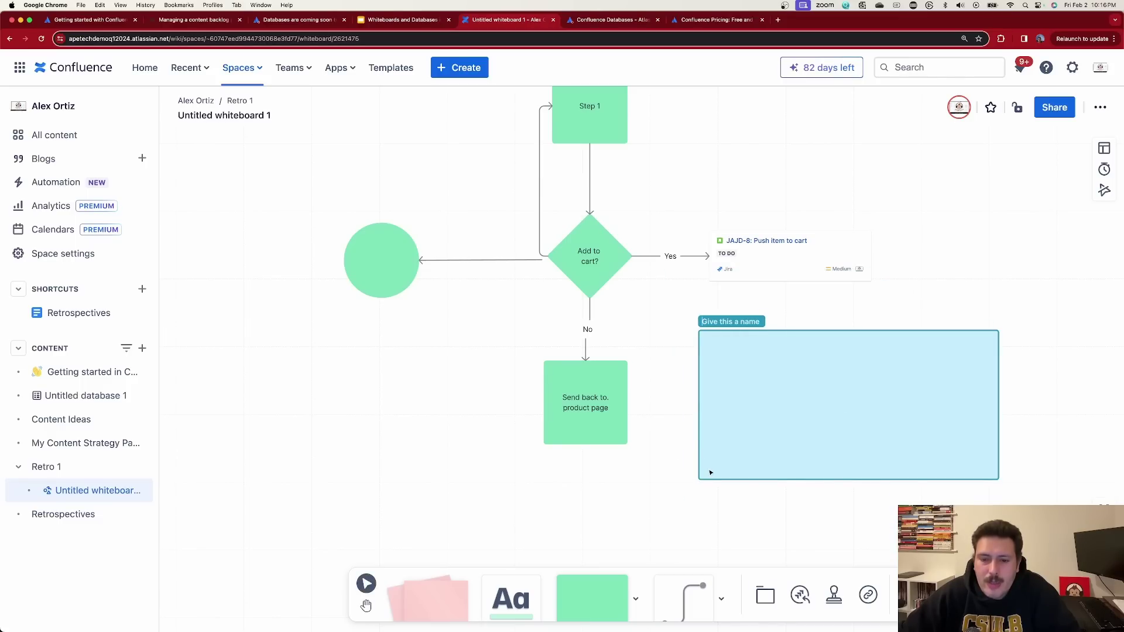
pyautogui.write('Design')
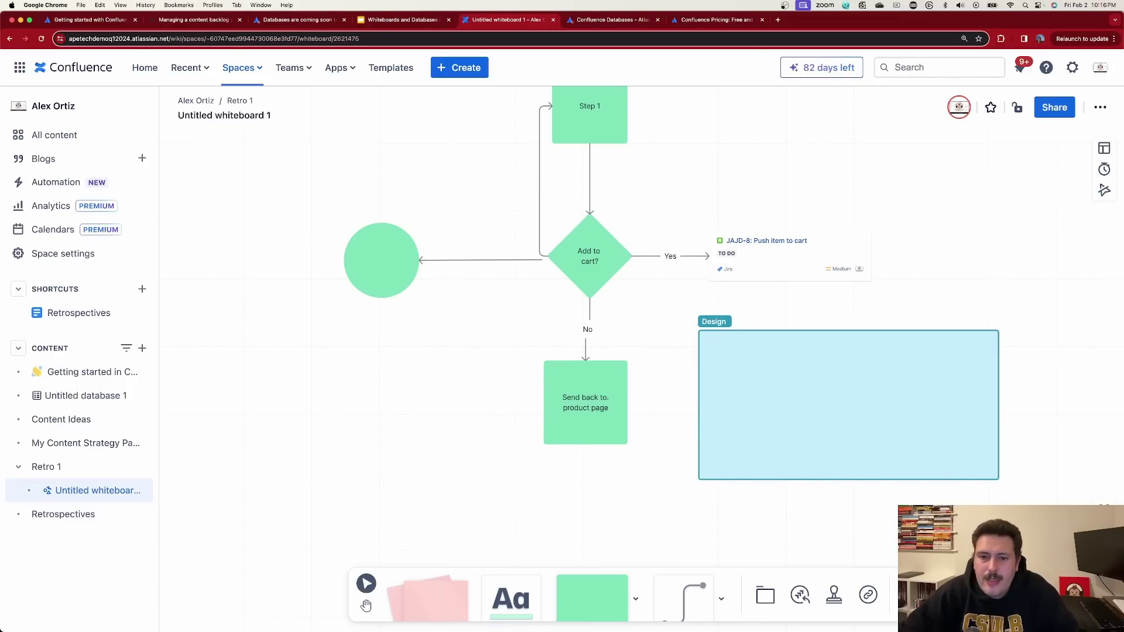
pyautogui.scroll(1, 333, 154)
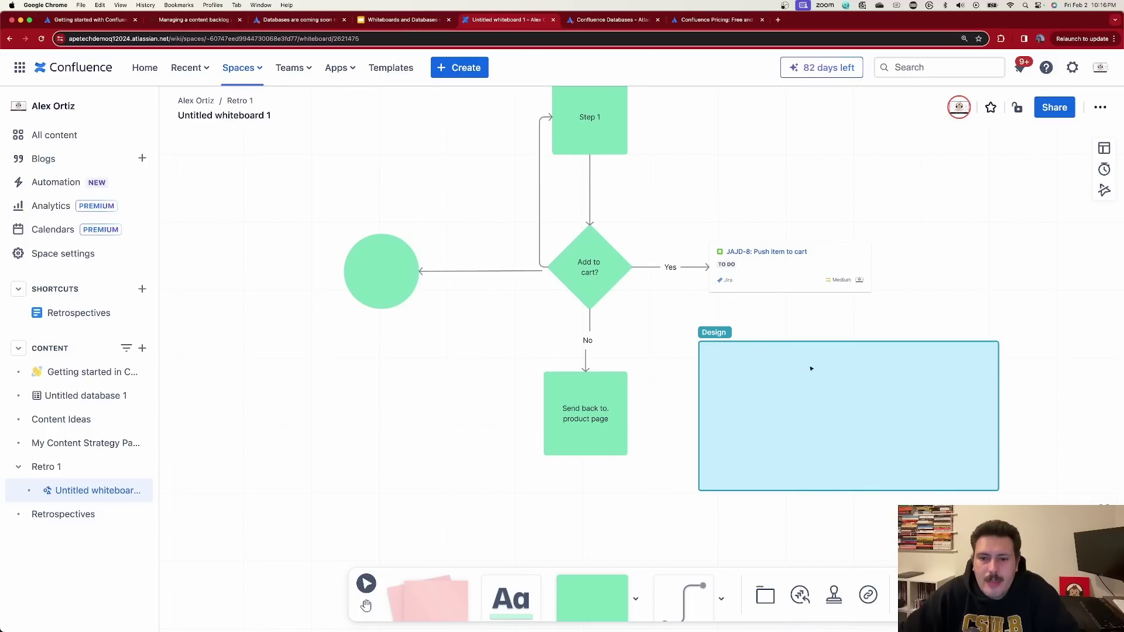
# Step: Enlarge the Design section to surround the whole flowchart and send it to the back
pyautogui.click(948, 362)
pyautogui.moveTo(998, 341); pyautogui.dragTo(1081, 162)
pyautogui.moveTo(700, 163); pyautogui.dragTo(294, 89)
pyautogui.moveTo(436, 267); pyautogui.dragTo(425, 308)
pyautogui.rightClick(566, 276)
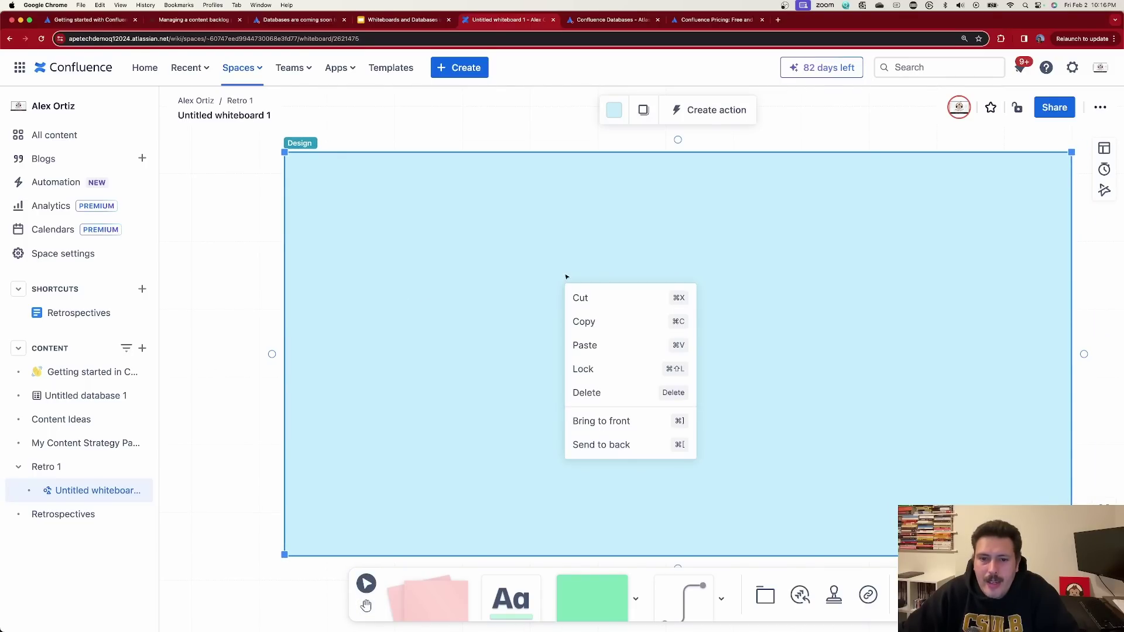
pyautogui.click(618, 447)
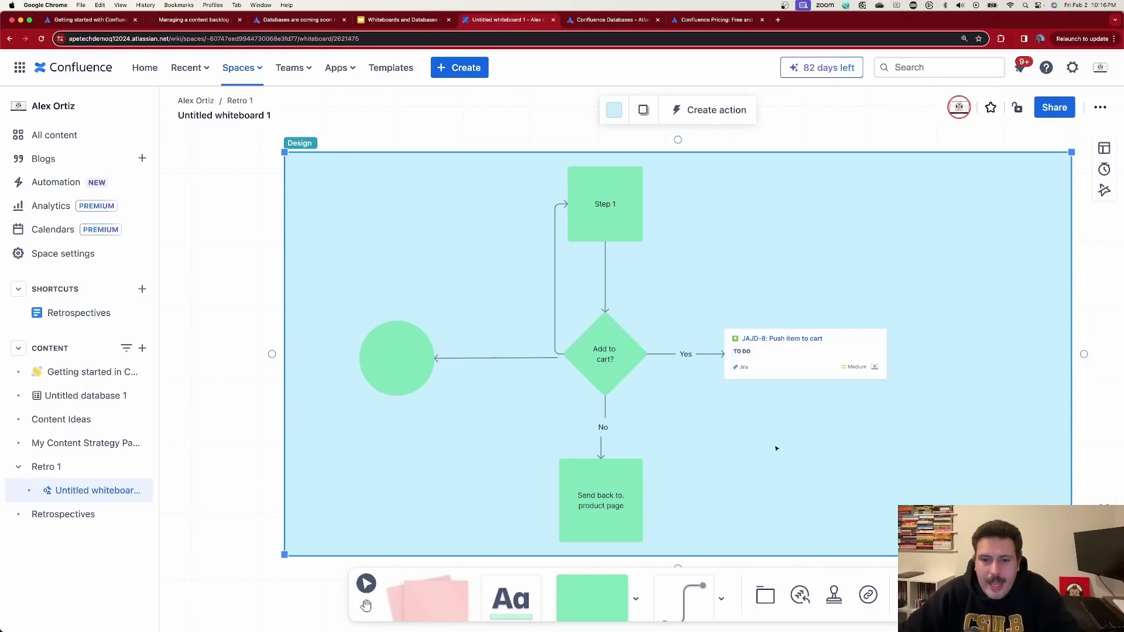
pyautogui.scroll(-5, 786, 445)
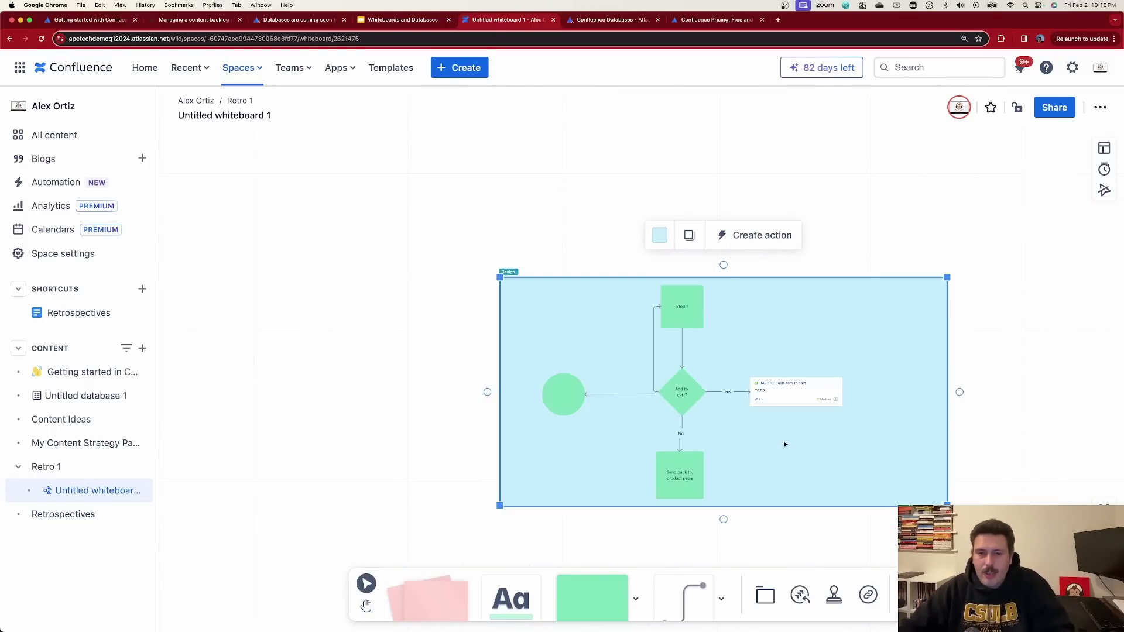
pyautogui.hscroll(5, 961, 410)
pyautogui.scroll(-2, 961, 409)
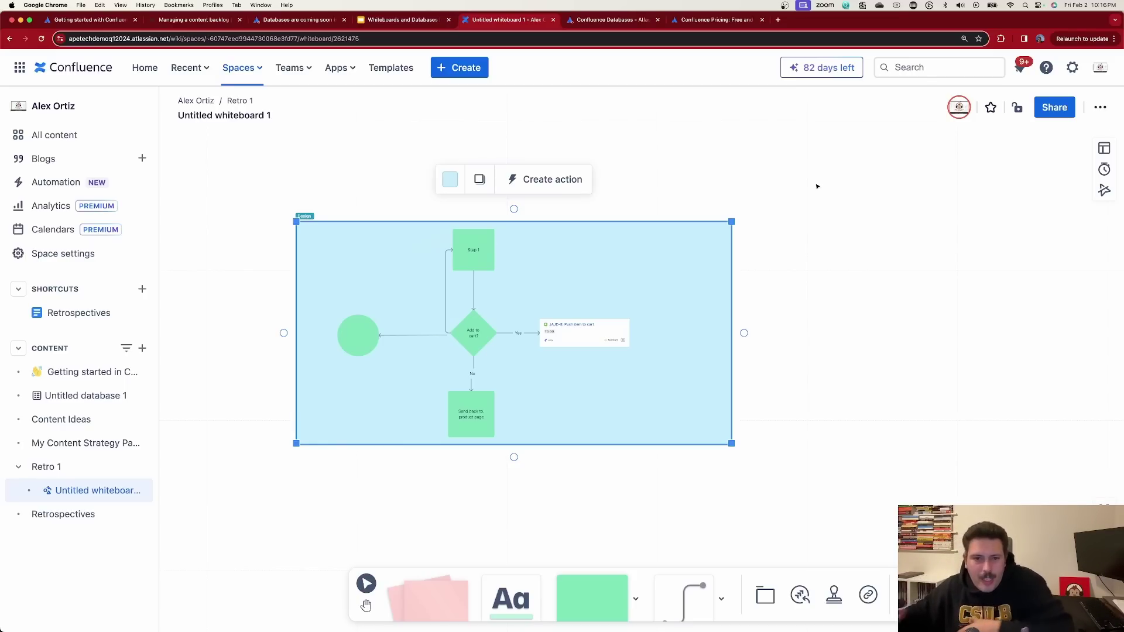
# Step: Fill the Design section with light orange and hide its border
pyautogui.click(856, 211)
pyautogui.click(675, 301)
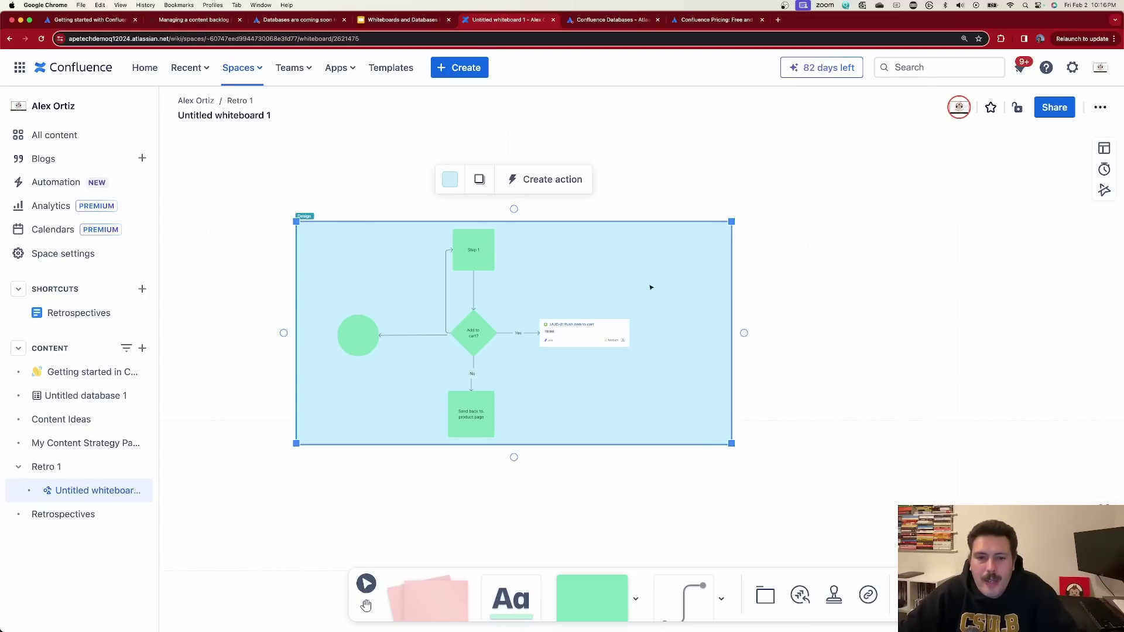
pyautogui.click(450, 180)
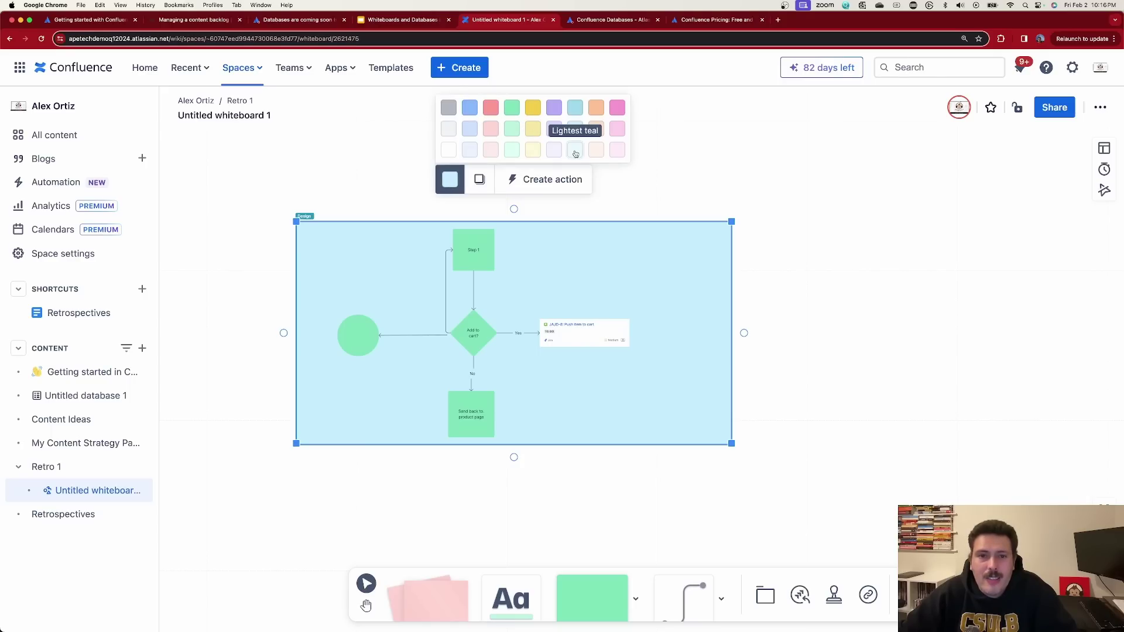
pyautogui.click(597, 130)
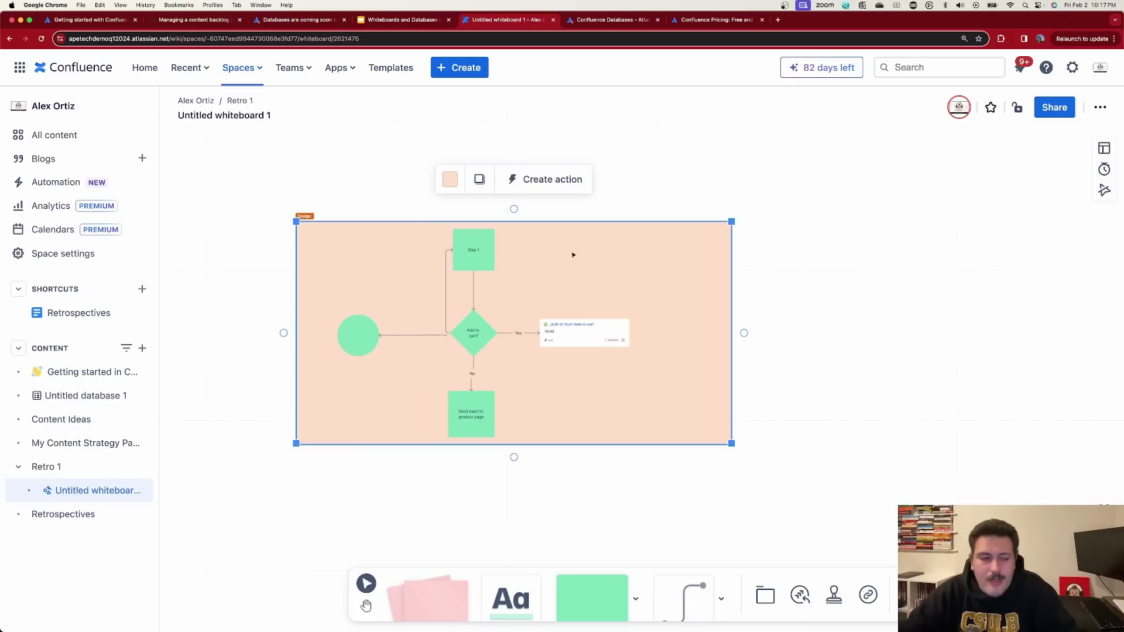
pyautogui.click(489, 183)
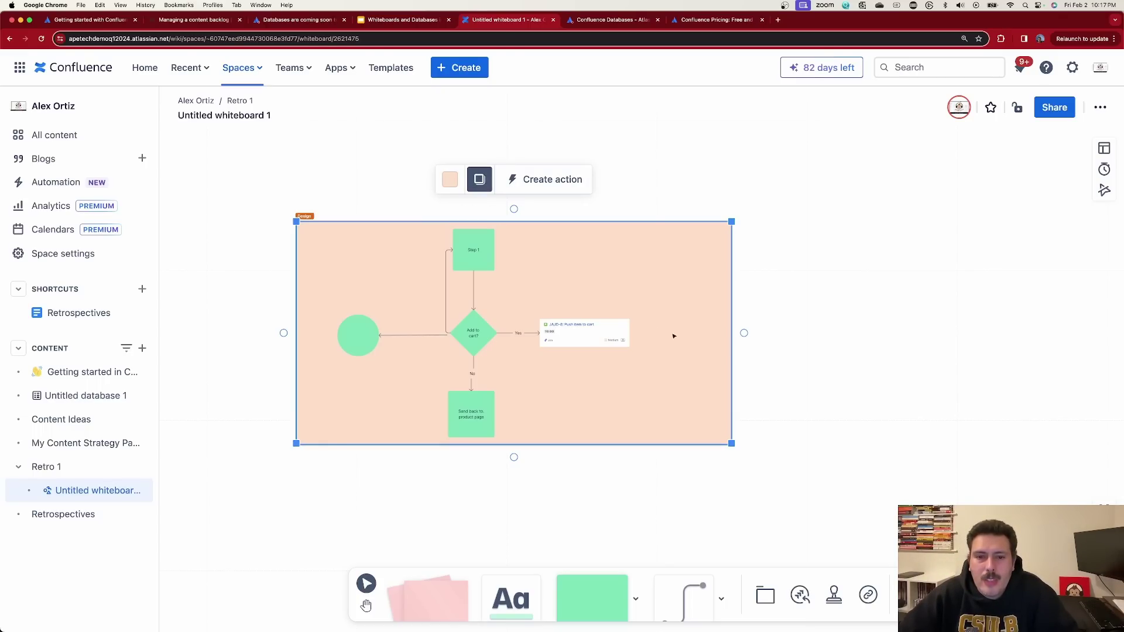
pyautogui.click(905, 360)
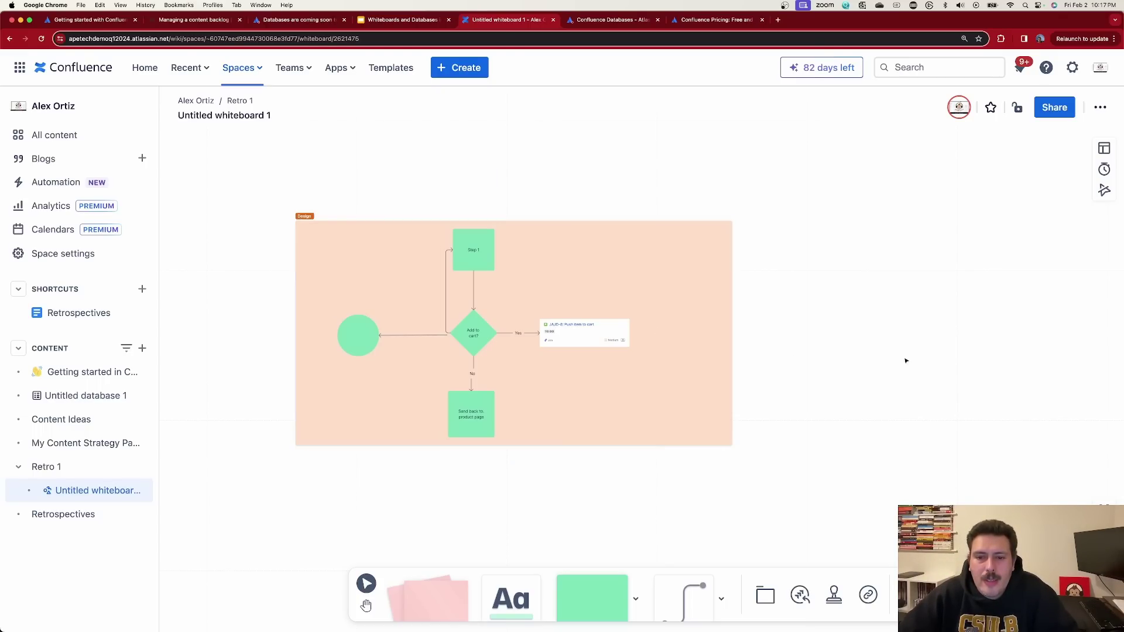
# Step: Change the Design section's fill to green
pyautogui.click(581, 255)
pyautogui.click(449, 179)
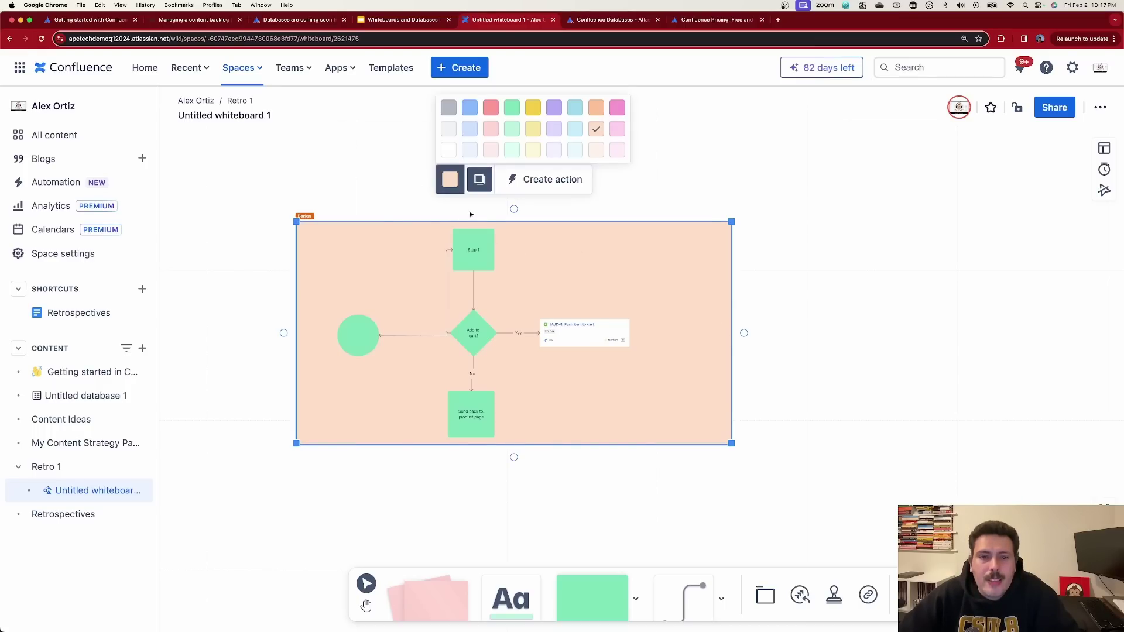
pyautogui.click(512, 107)
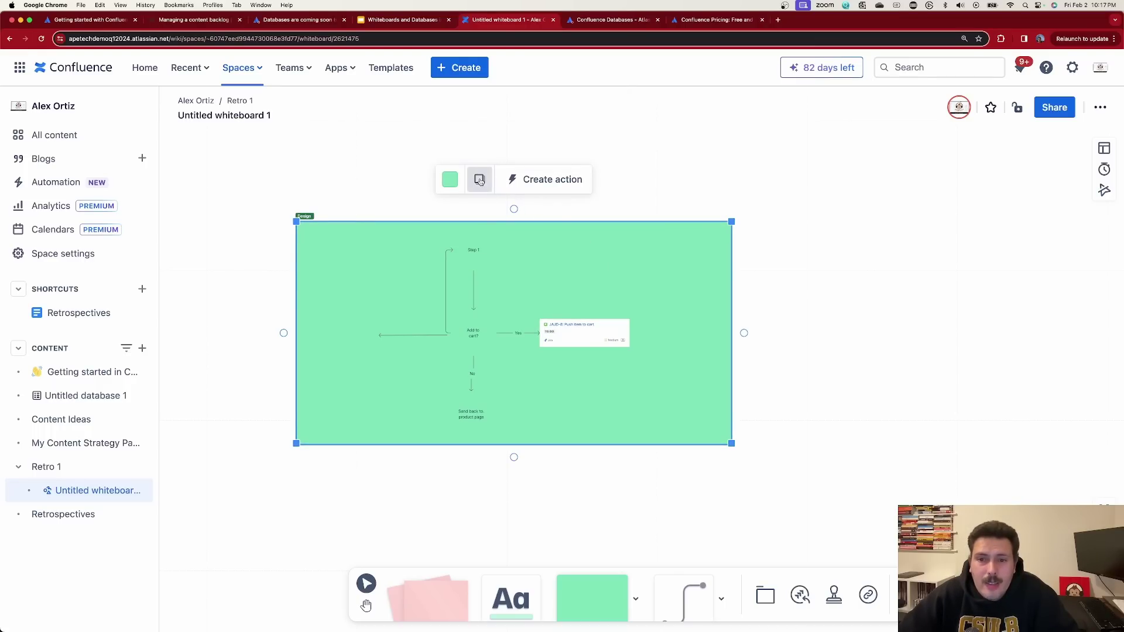
# Step: Change the Design section's fill to red, toggle its border and inspect its edge up close
pyautogui.scroll(1, 492, 225)
pyautogui.scroll(5, 492, 224)
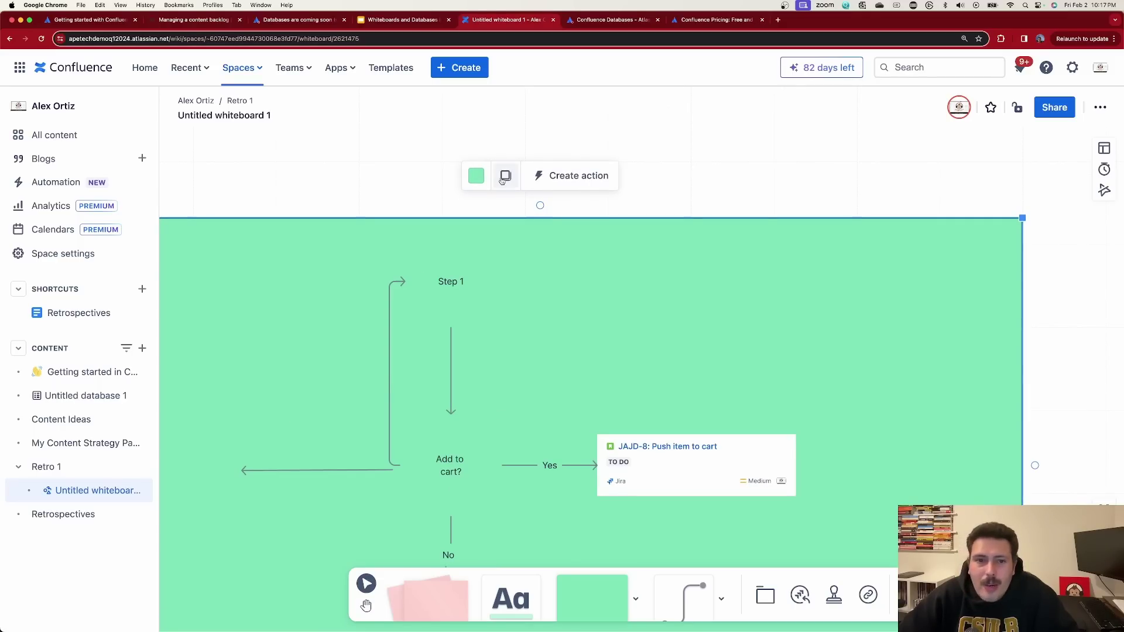
pyautogui.click(476, 176)
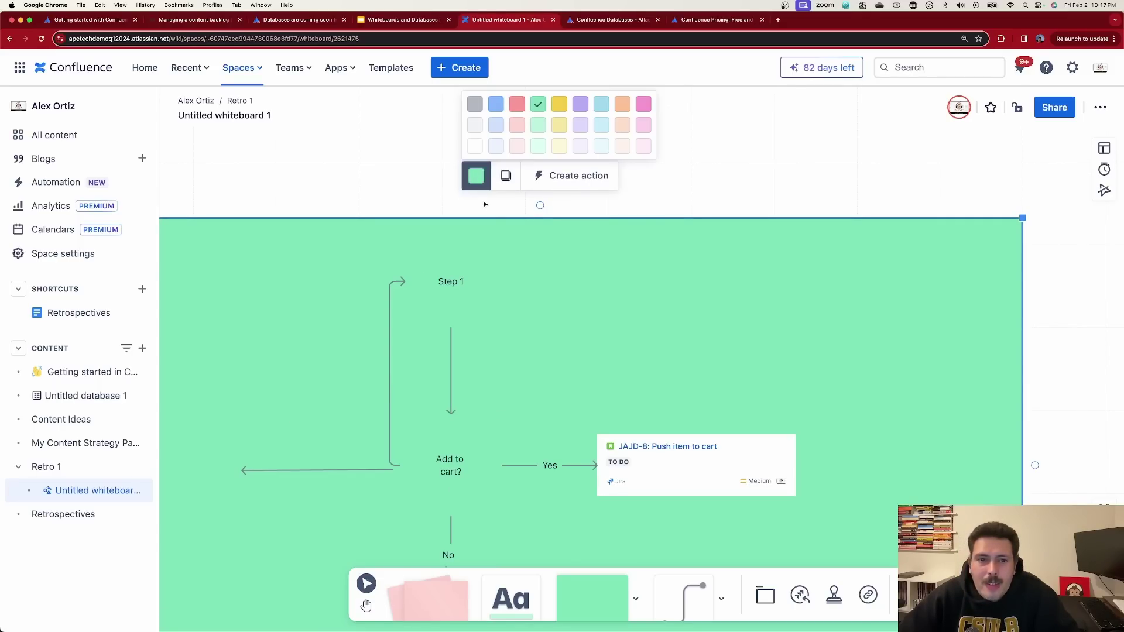
pyautogui.click(518, 104)
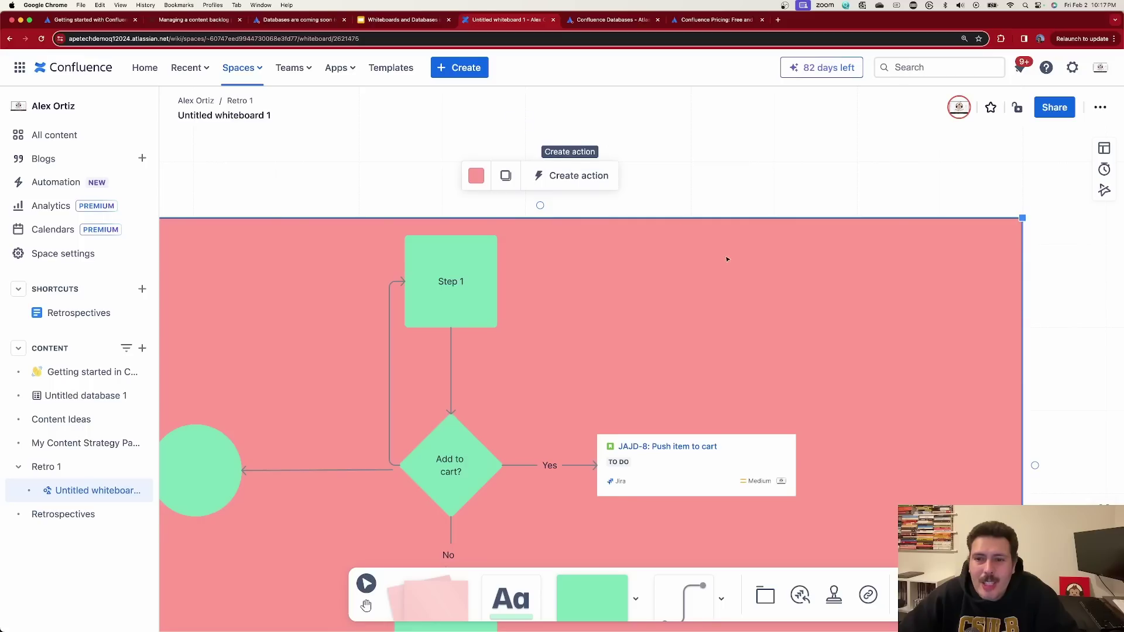
pyautogui.click(507, 175)
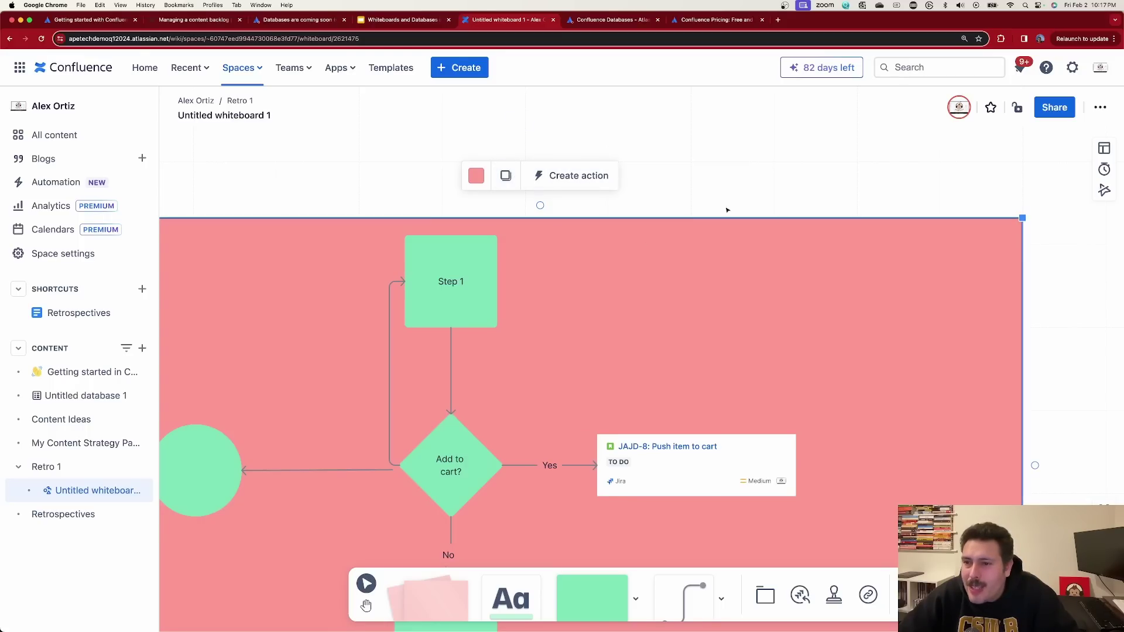
pyautogui.click(1032, 235)
pyautogui.scroll(-2, 1031, 235)
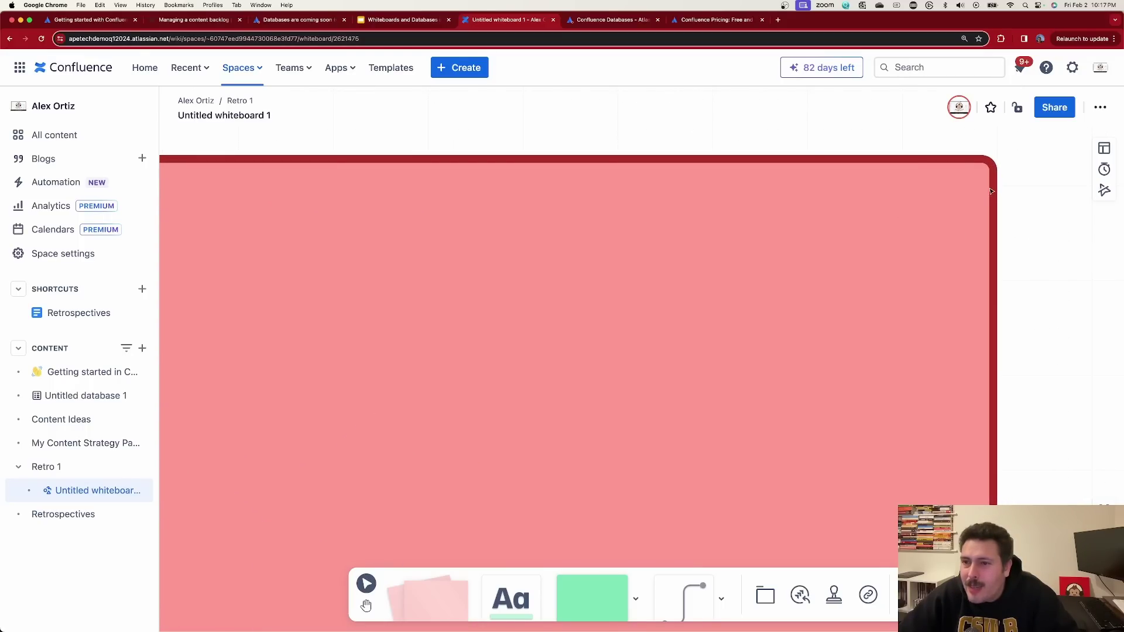
pyautogui.scroll(-5, 968, 201)
# Step: View the Design section's Jira action settings and close them without creating an action
pyautogui.click(842, 266)
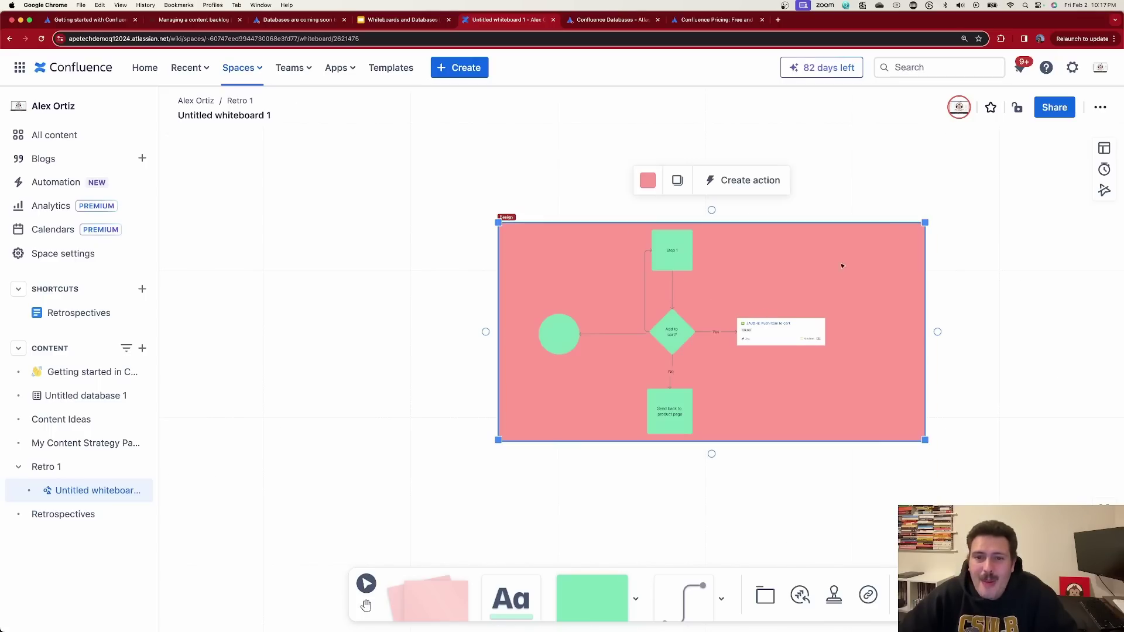
pyautogui.click(758, 190)
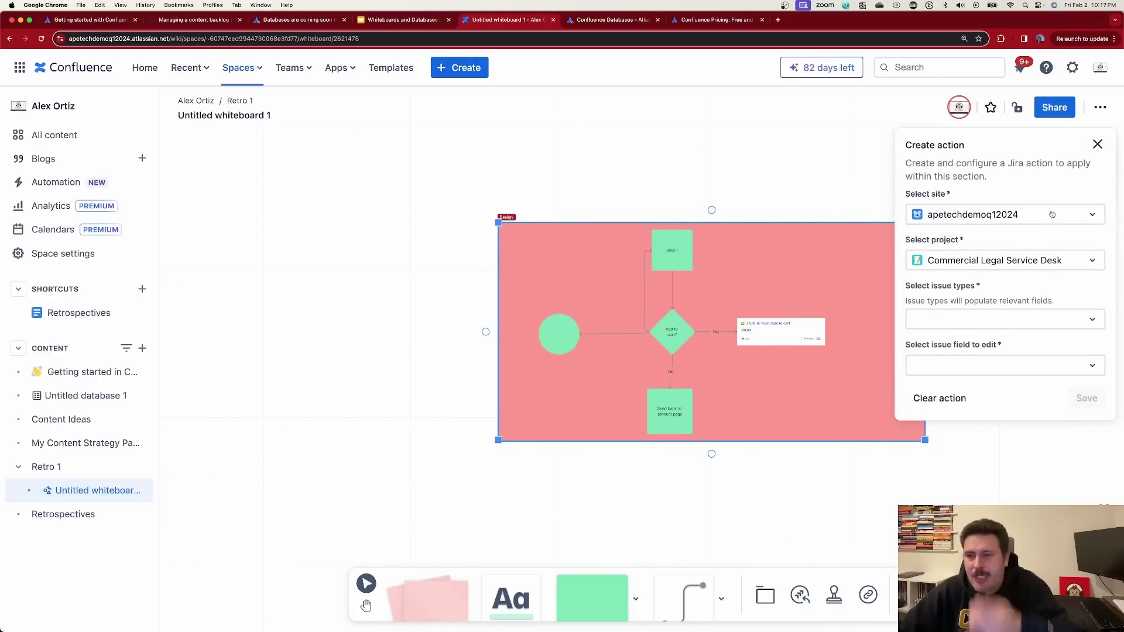
pyautogui.click(1098, 145)
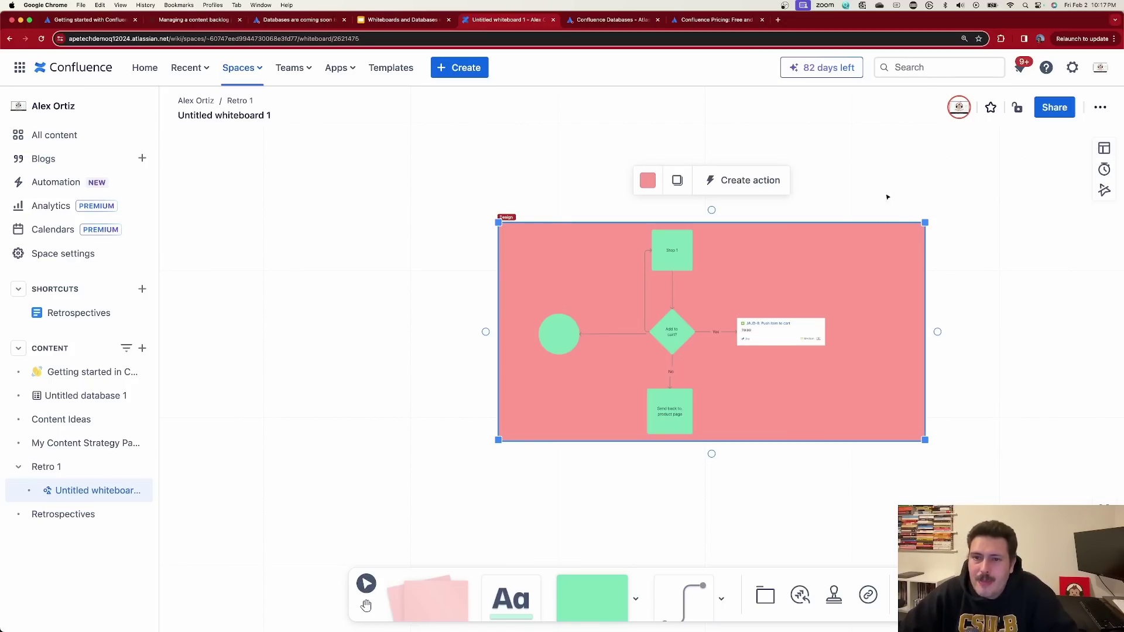
# Step: Import all ten issues on the first page of the Jira issue list onto the whiteboard
pyautogui.click(1014, 311)
pyautogui.moveTo(1034, 352); pyautogui.dragTo(763, 322)
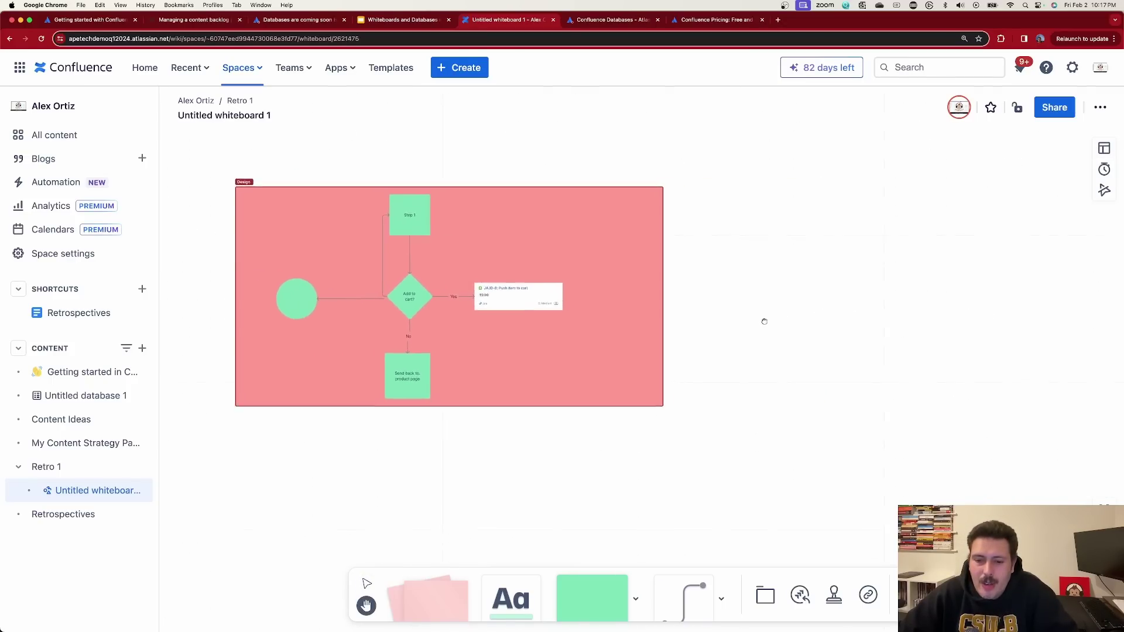
pyautogui.scroll(-3, 813, 600)
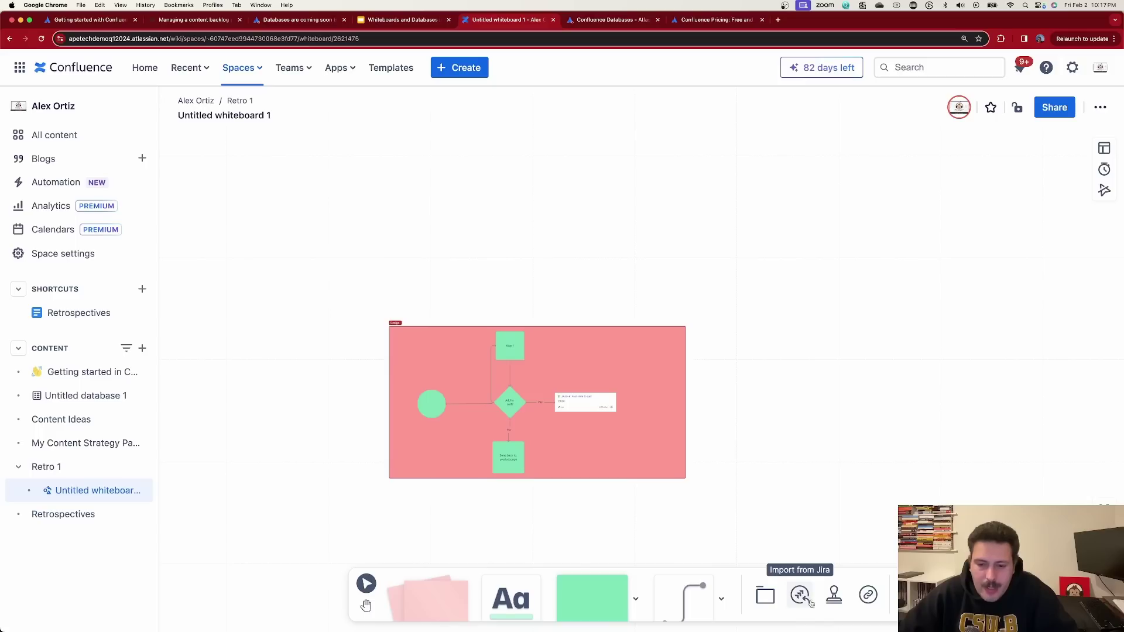
pyautogui.click(802, 599)
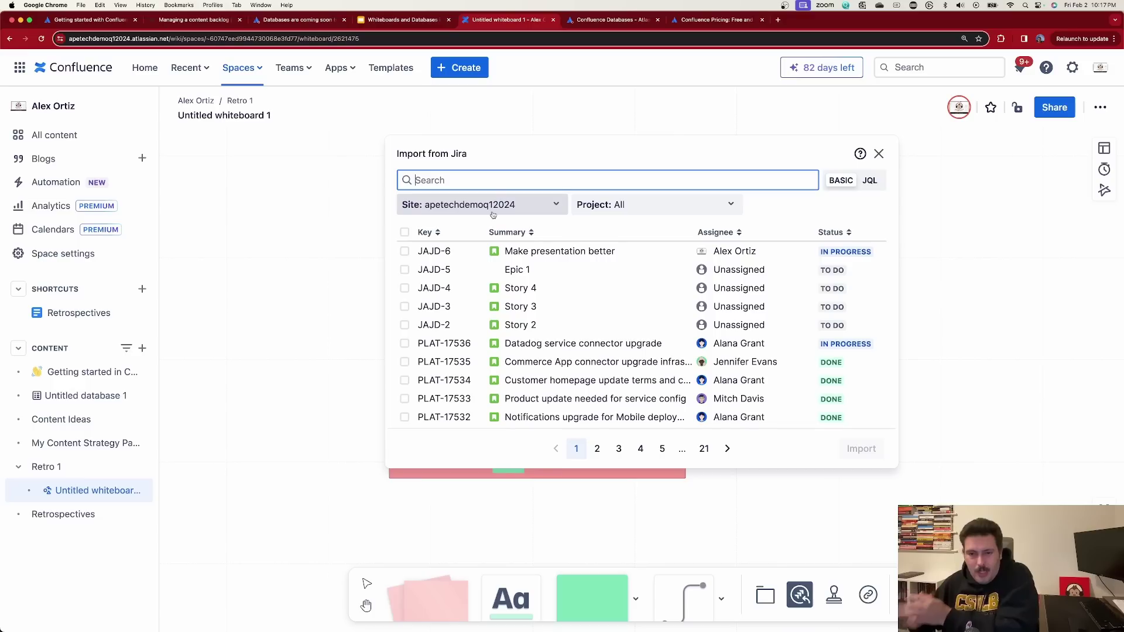
pyautogui.click(405, 232)
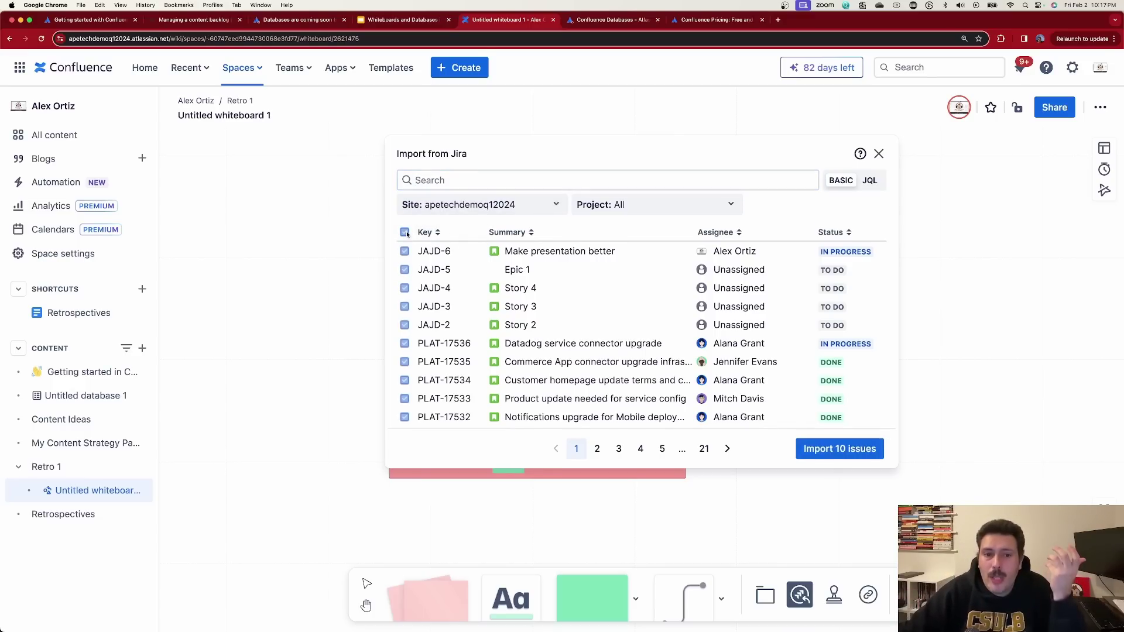
pyautogui.click(840, 448)
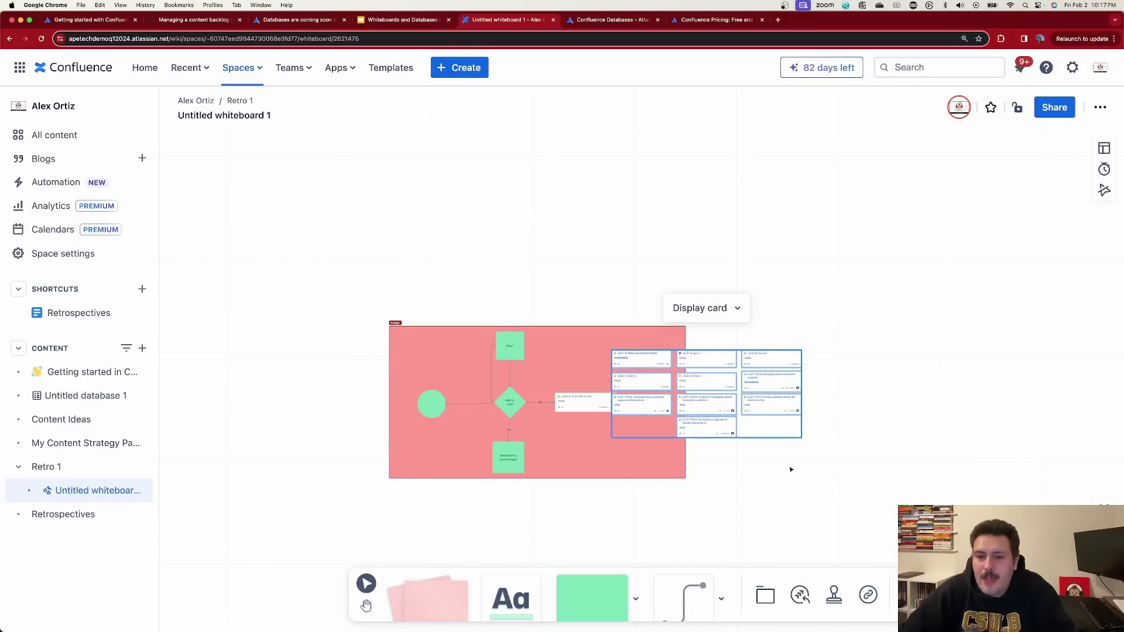
# Step: Move the imported issue cards to the empty area above and right of the Design section
pyautogui.moveTo(760, 428)
pyautogui.mouseDown()
pyautogui.moveTo(853, 363)
pyautogui.moveTo(947, 271)
pyautogui.moveTo(976, 273)
pyautogui.mouseUp()
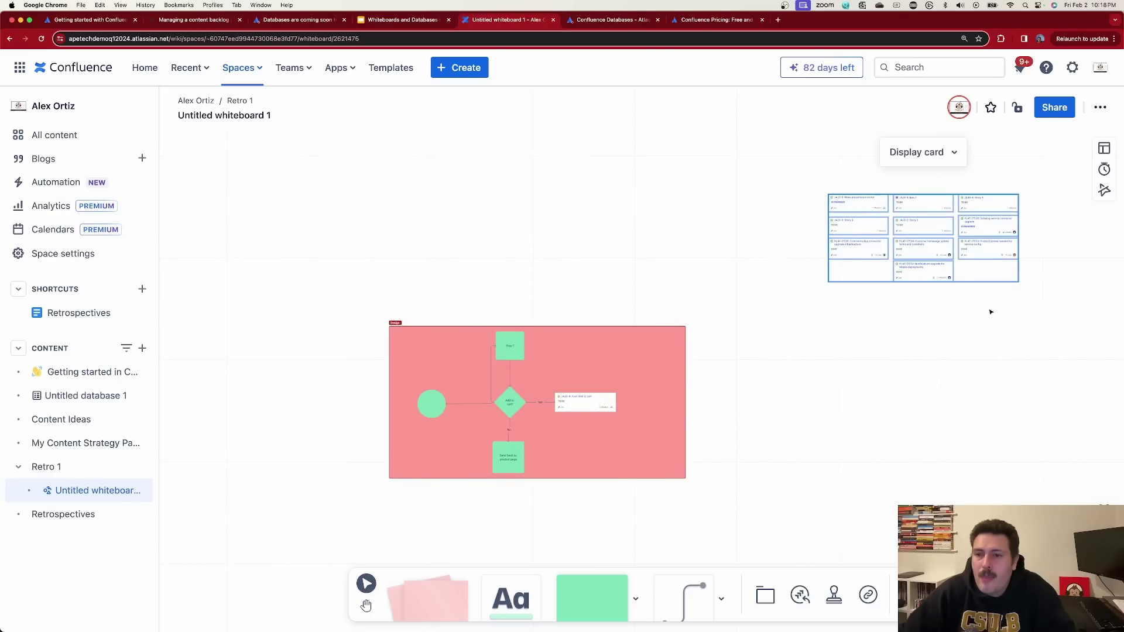
pyautogui.moveTo(992, 311); pyautogui.dragTo(932, 350)
pyautogui.hscroll(5, 820, 311)
pyautogui.scroll(5, 681, 305)
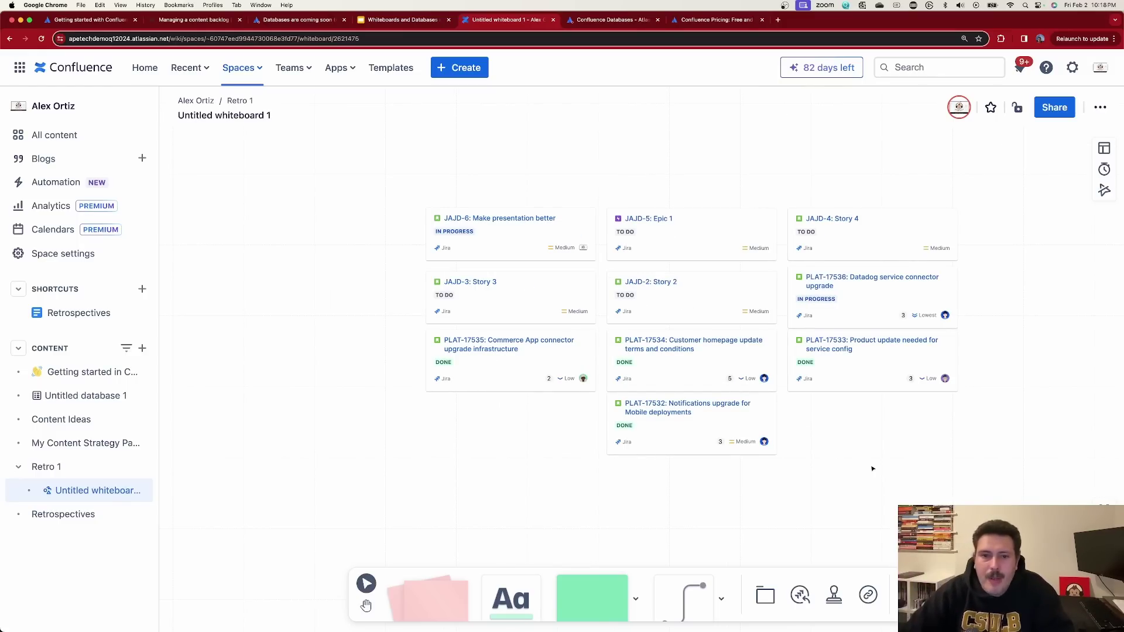
# Step: Move the JAJD-6 and JAJD-5 cards above the others and connect JAJD-6 to JAJD-5 and JAJD-5 to JAJD-2
pyautogui.click(559, 244)
pyautogui.moveTo(559, 244); pyautogui.dragTo(612, 226)
pyautogui.moveTo(692, 257)
pyautogui.mouseDown()
pyautogui.moveTo(715, 212)
pyautogui.moveTo(691, 271)
pyautogui.mouseUp()
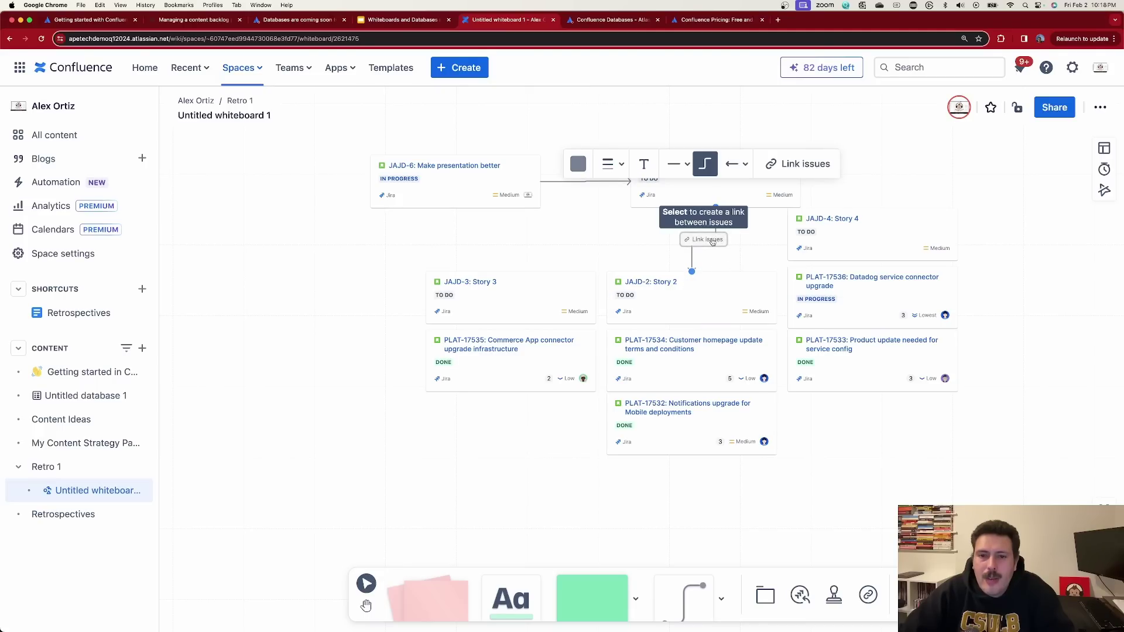
# Step: Browse the Jira link types for the card connectors, try blocks and relates to, and close the settings without linking the issues
pyautogui.click(706, 240)
pyautogui.click(1012, 232)
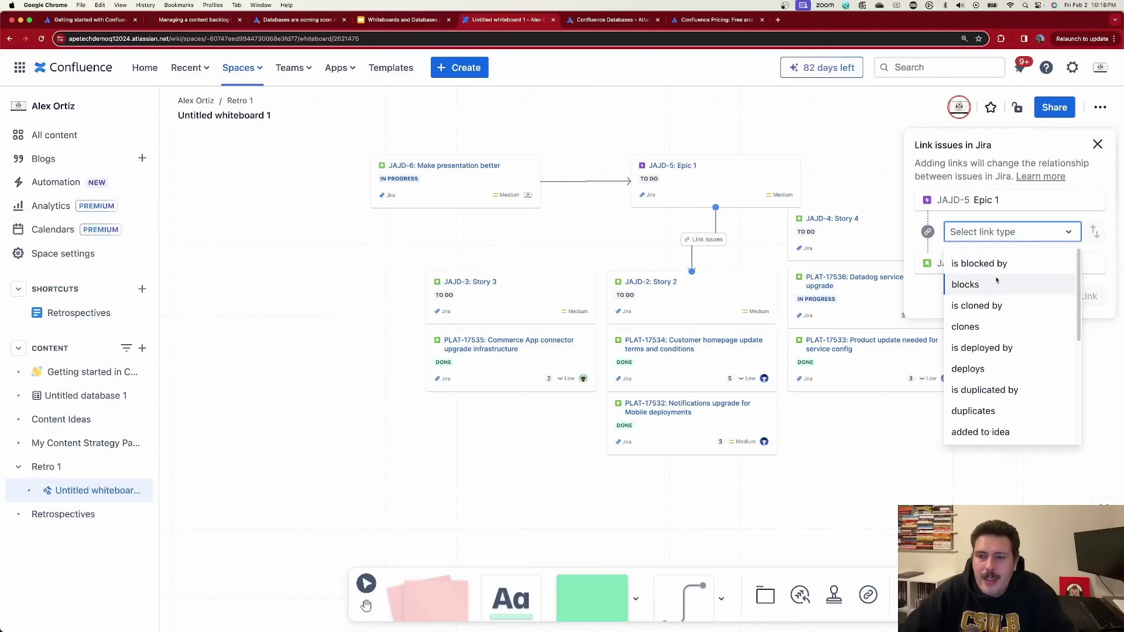
pyautogui.click(967, 283)
pyautogui.click(562, 181)
pyautogui.click(1035, 234)
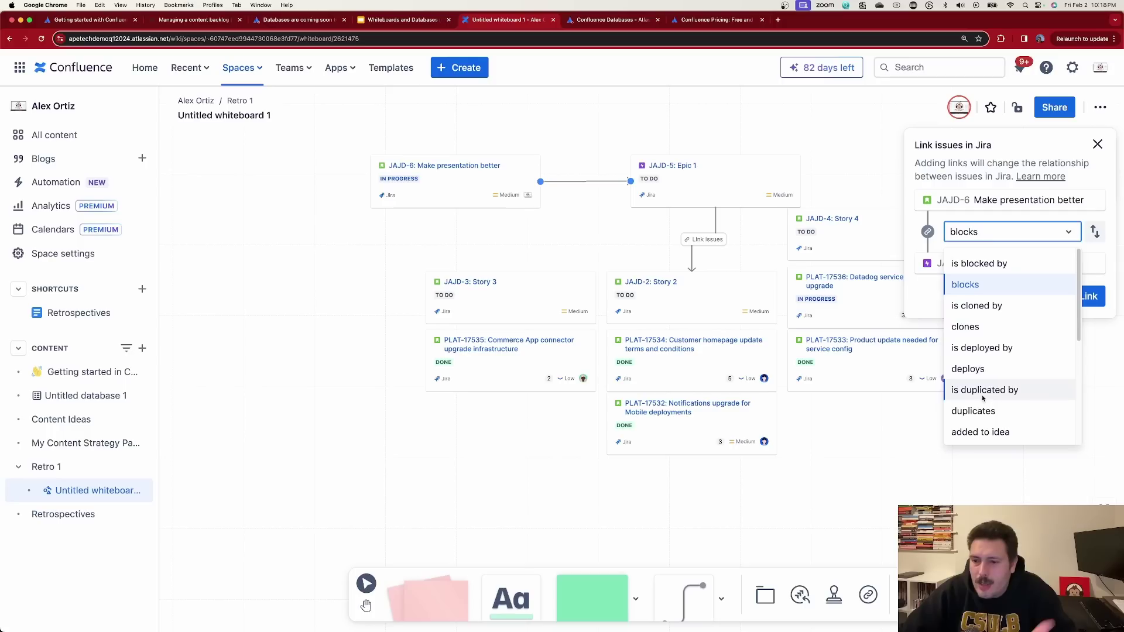
pyautogui.scroll(-2, 981, 385)
pyautogui.scroll(-3, 981, 385)
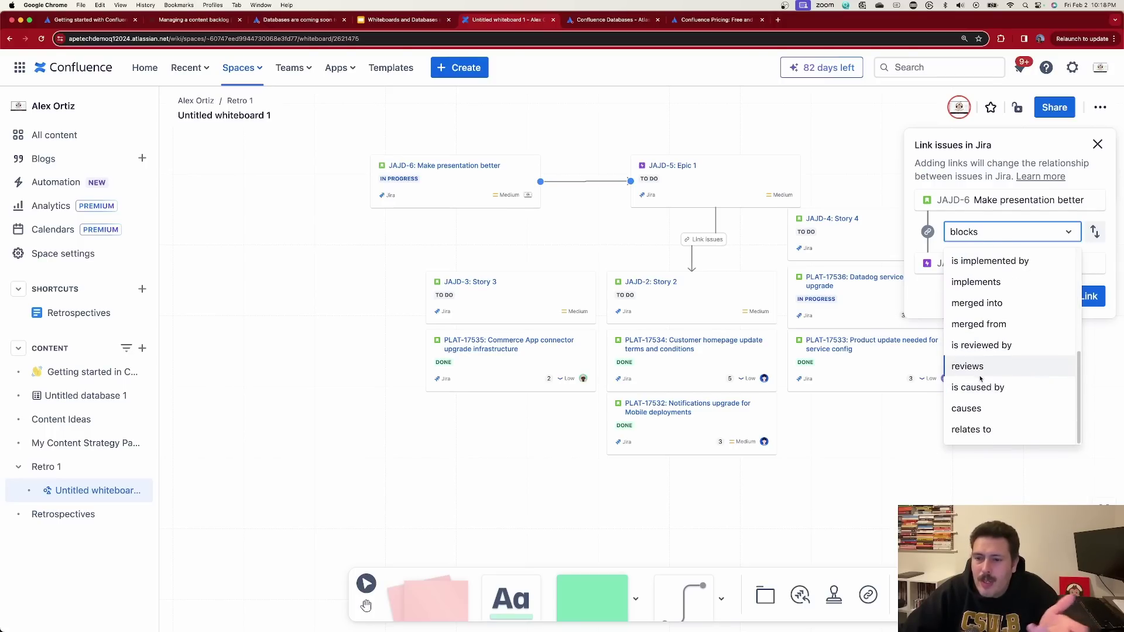
pyautogui.click(969, 429)
pyautogui.click(858, 445)
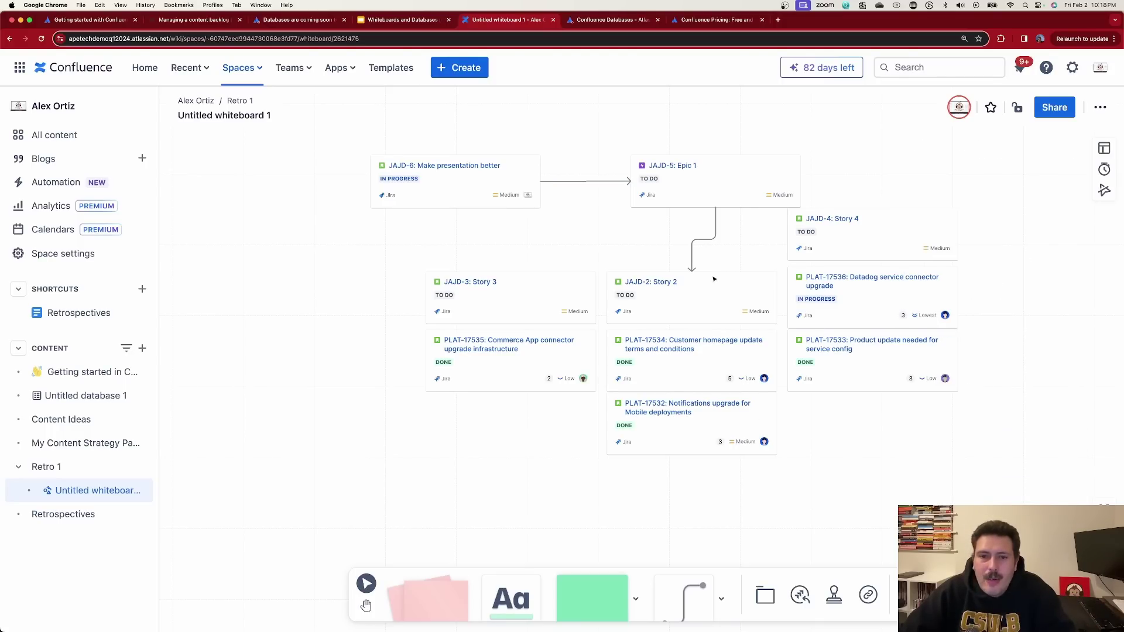
# Step: Shift the connected JAJD-6 and JAJD-5 cards further up and to the left
pyautogui.moveTo(488, 190); pyautogui.dragTo(443, 160)
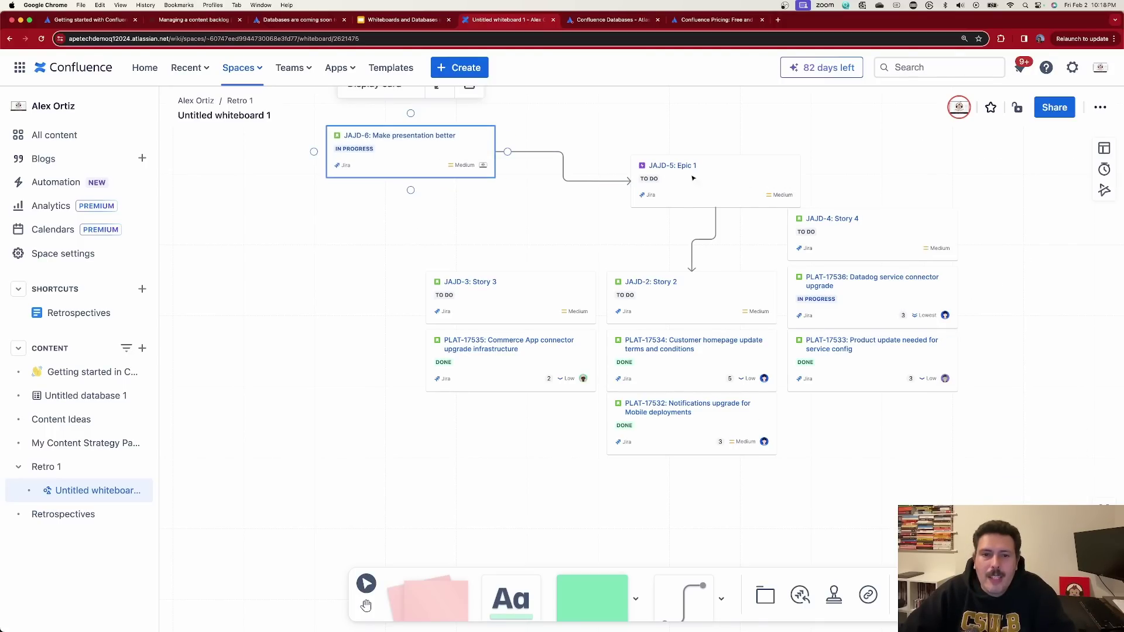
pyautogui.moveTo(693, 178); pyautogui.dragTo(646, 161)
pyautogui.click(676, 225)
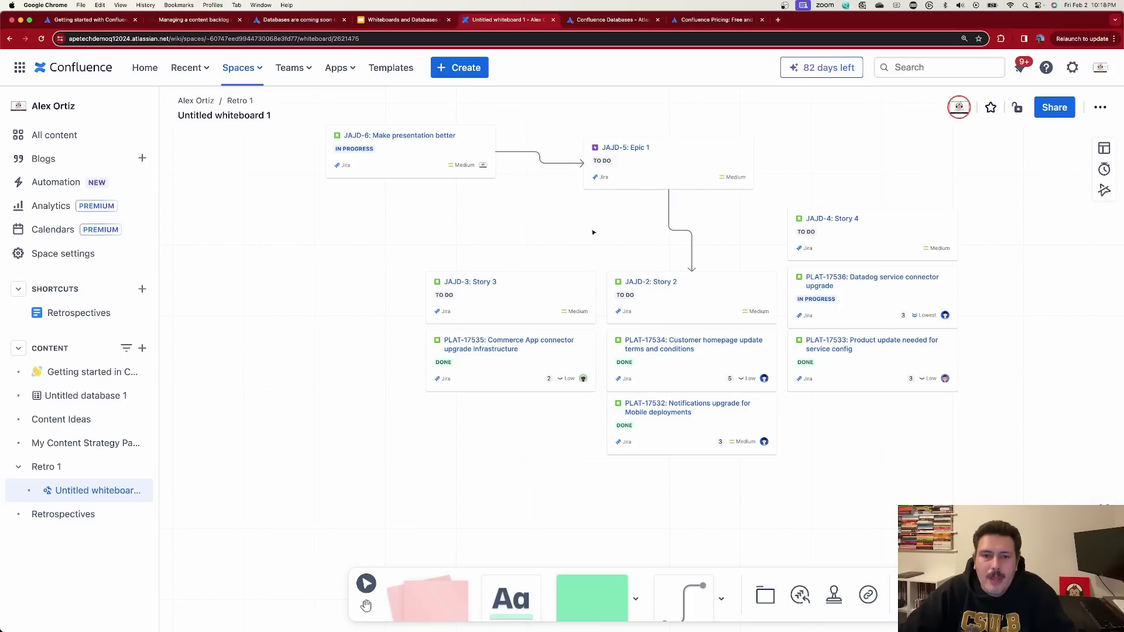
pyautogui.click(516, 291)
pyautogui.click(670, 186)
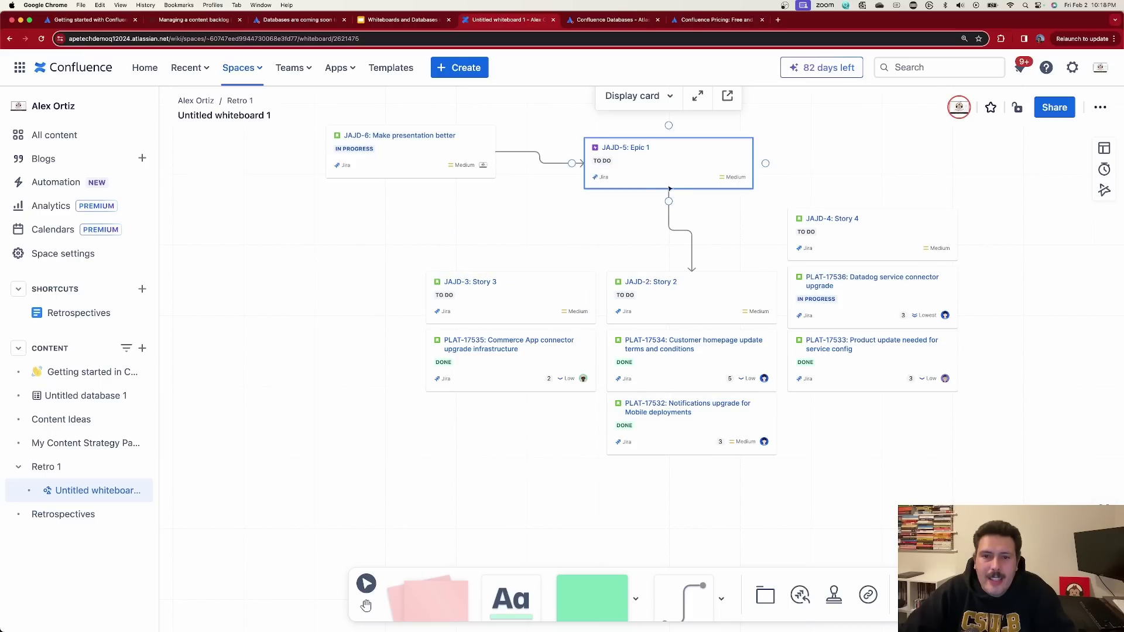
# Step: Connect the JAJD-6 card to the JAJD-3 card and to the PLAT-17532 card placed below it
pyautogui.click(402, 175)
pyautogui.moveTo(411, 192); pyautogui.dragTo(511, 271)
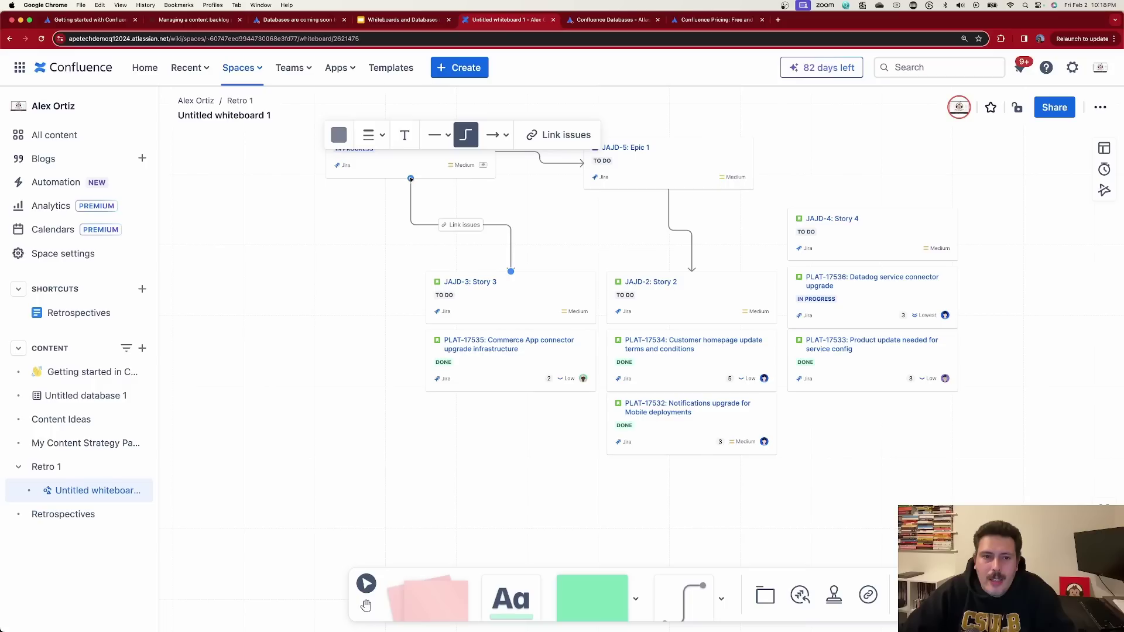
pyautogui.press('Escape')
pyautogui.click(410, 172)
pyautogui.moveTo(411, 187); pyautogui.dragTo(462, 451)
# Step: Move PLAT-17535 away from the connected cards, lower JAJD-3 and raise JAJD-2 slightly
pyautogui.moveTo(480, 348); pyautogui.dragTo(783, 489)
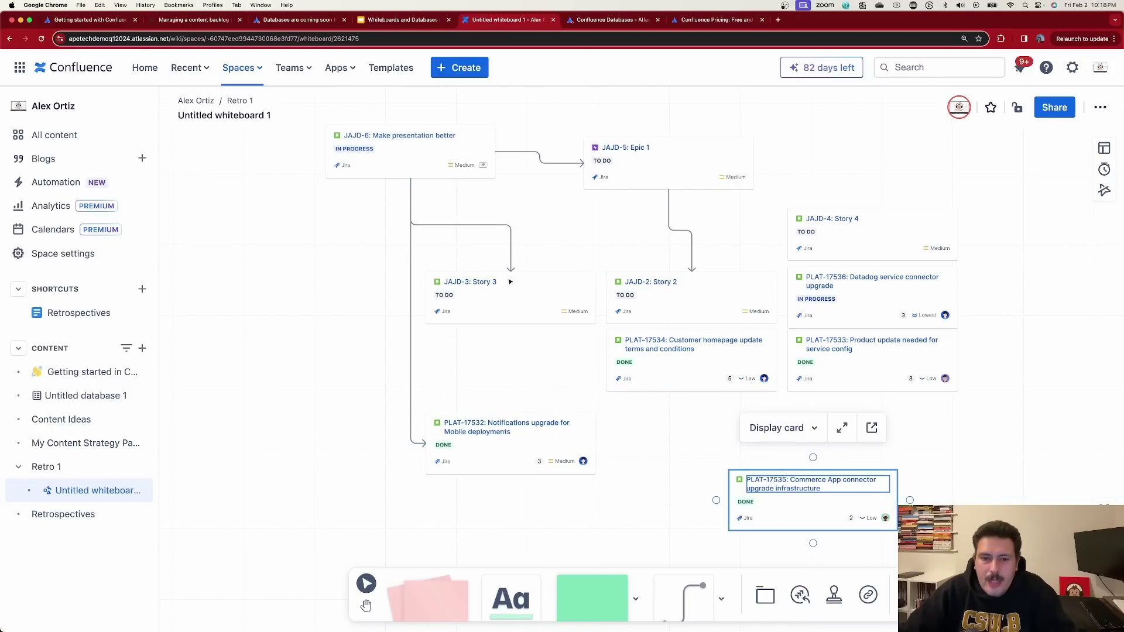
pyautogui.moveTo(510, 281); pyautogui.dragTo(498, 327)
pyautogui.click(676, 301)
pyautogui.moveTo(675, 300)
pyautogui.mouseDown()
pyautogui.moveTo(604, 264)
pyautogui.moveTo(676, 281)
pyautogui.mouseUp()
# Step: Stack PLAT-17533, PLAT-17534 and PLAT-17535 in one column below PLAT-17536 and nudge JAJD-6 to the left
pyautogui.moveTo(682, 377); pyautogui.dragTo(862, 452)
pyautogui.moveTo(805, 513); pyautogui.dragTo(864, 528)
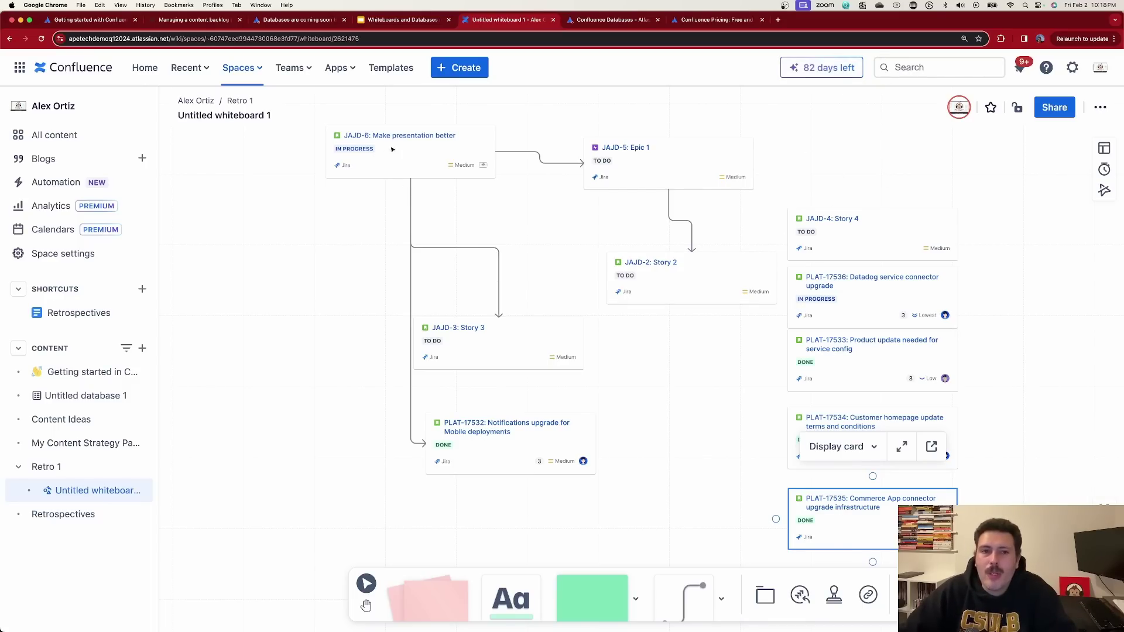
pyautogui.moveTo(877, 357); pyautogui.dragTo(878, 367)
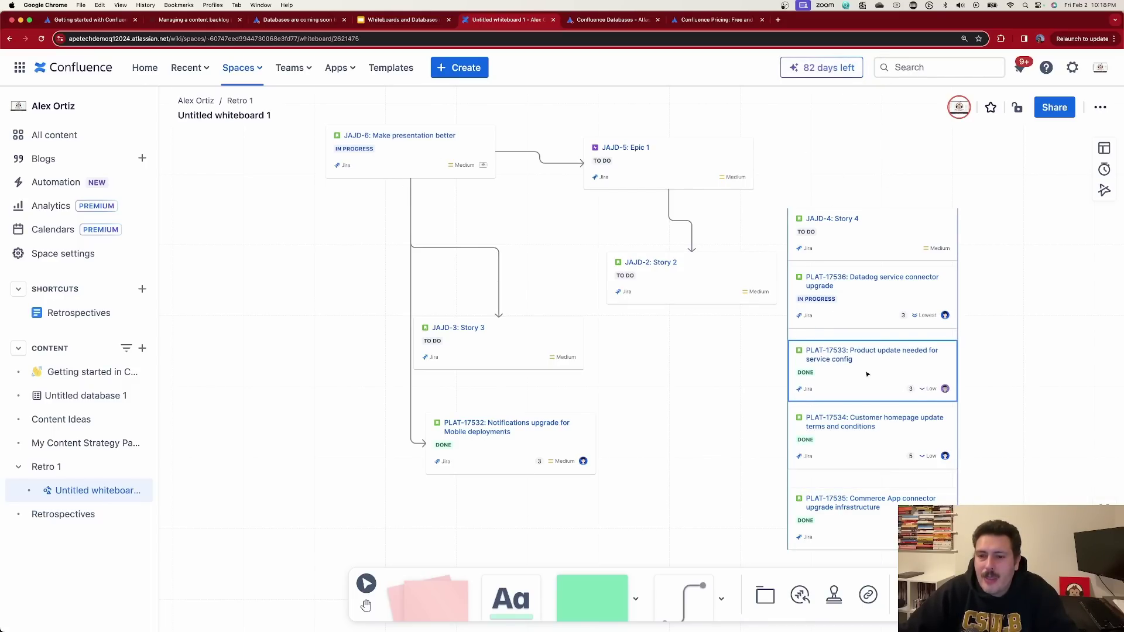
pyautogui.moveTo(398, 159); pyautogui.dragTo(388, 158)
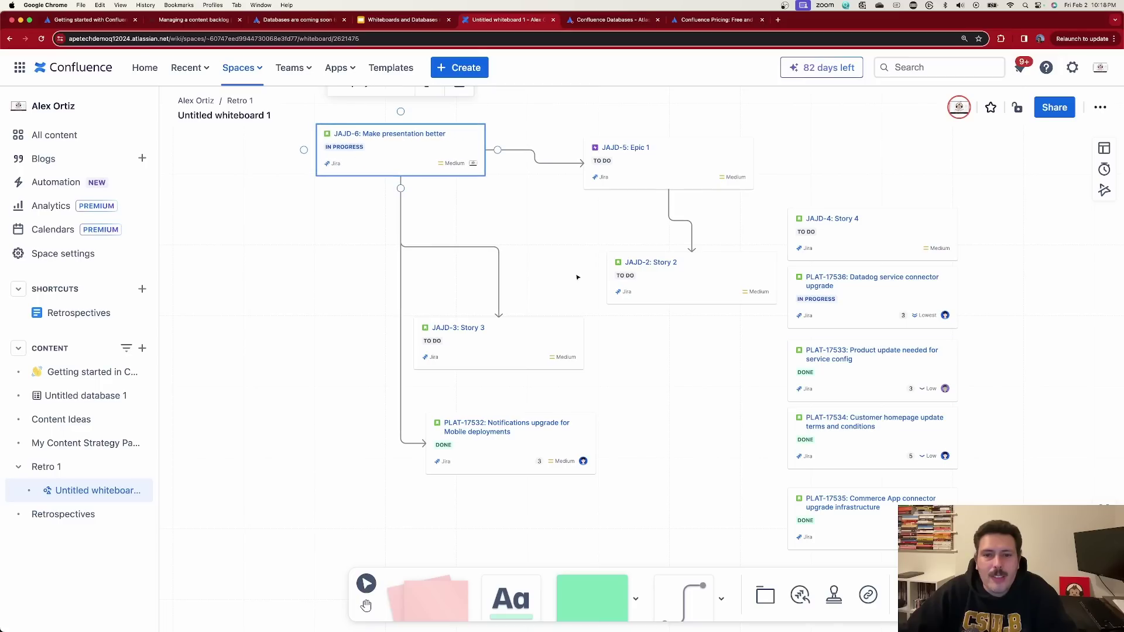
# Step: Connect JAJD-2 to the PLAT-17533 card and move PLAT-17536 to the right of the column
pyautogui.click(678, 289)
pyautogui.moveTo(692, 316); pyautogui.dragTo(790, 371)
pyautogui.moveTo(848, 297); pyautogui.dragTo(1051, 400)
pyautogui.hscroll(5, 721, 432)
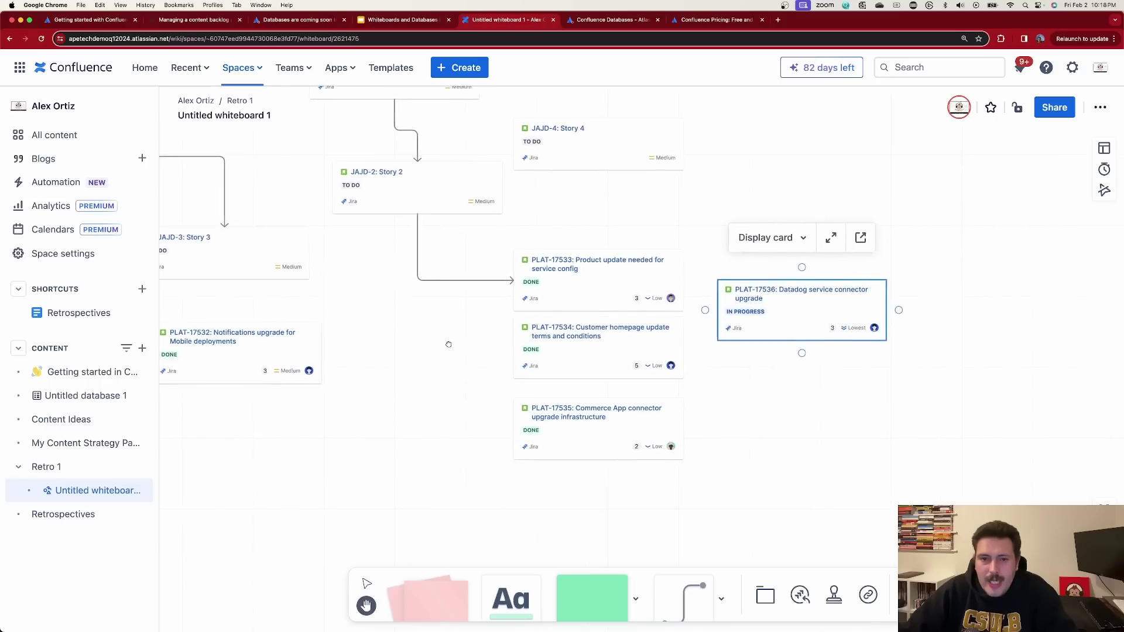
pyautogui.hscroll(-2, 721, 432)
pyautogui.moveTo(896, 356); pyautogui.dragTo(925, 378)
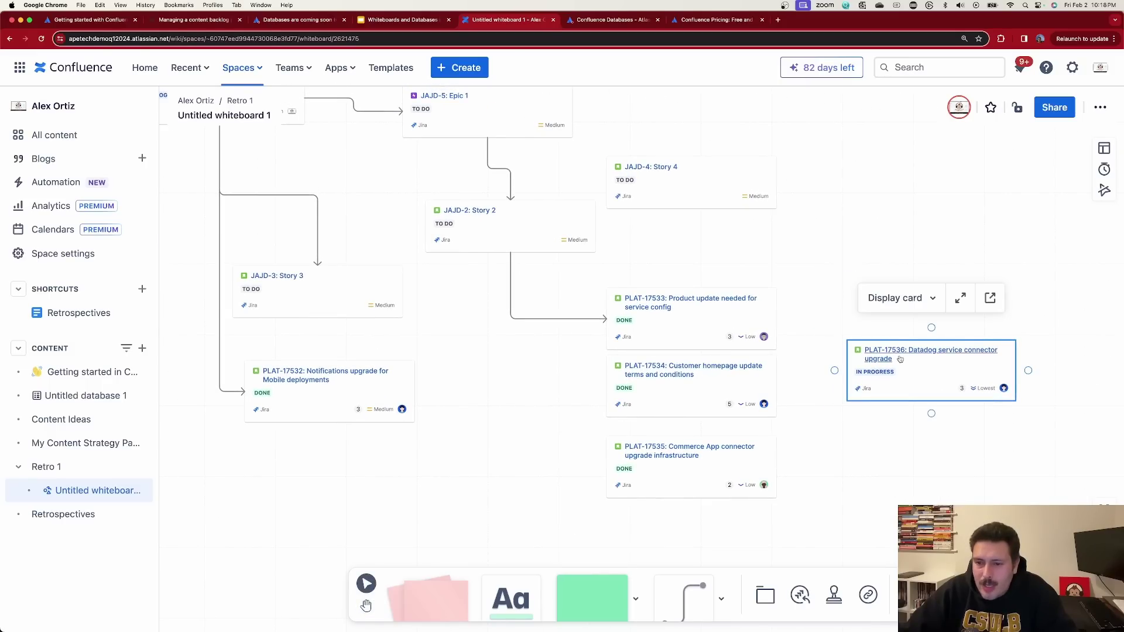
# Step: Add a section to the left of the issue cards and name it Sprint 1
pyautogui.scroll(5, 551, 303)
pyautogui.hscroll(-8, 551, 303)
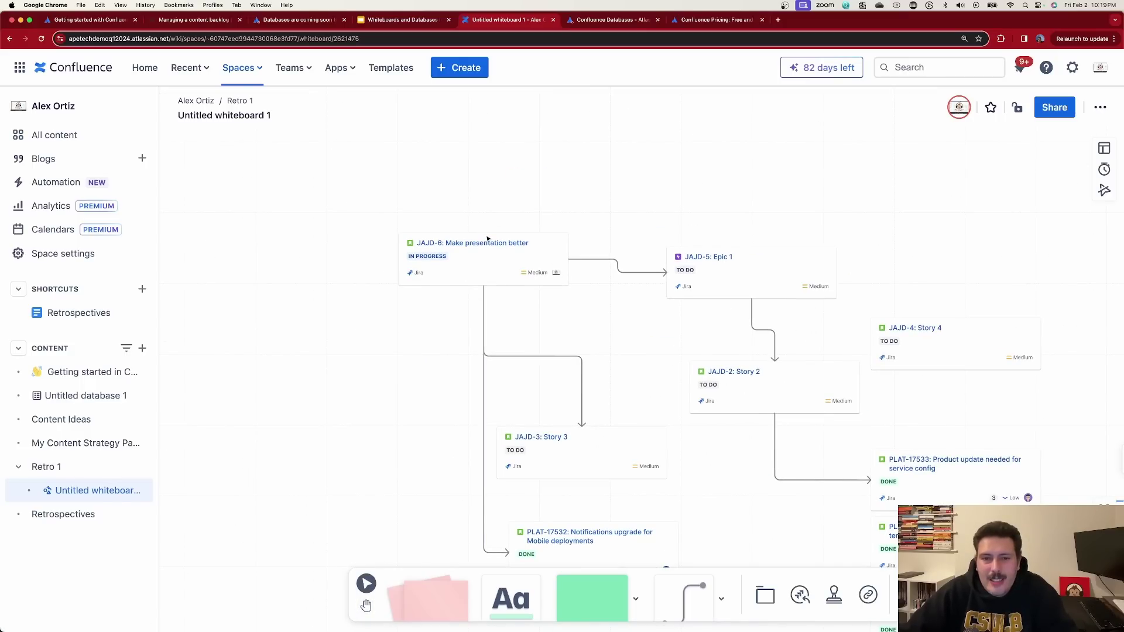
pyautogui.click(765, 595)
pyautogui.press('Escape')
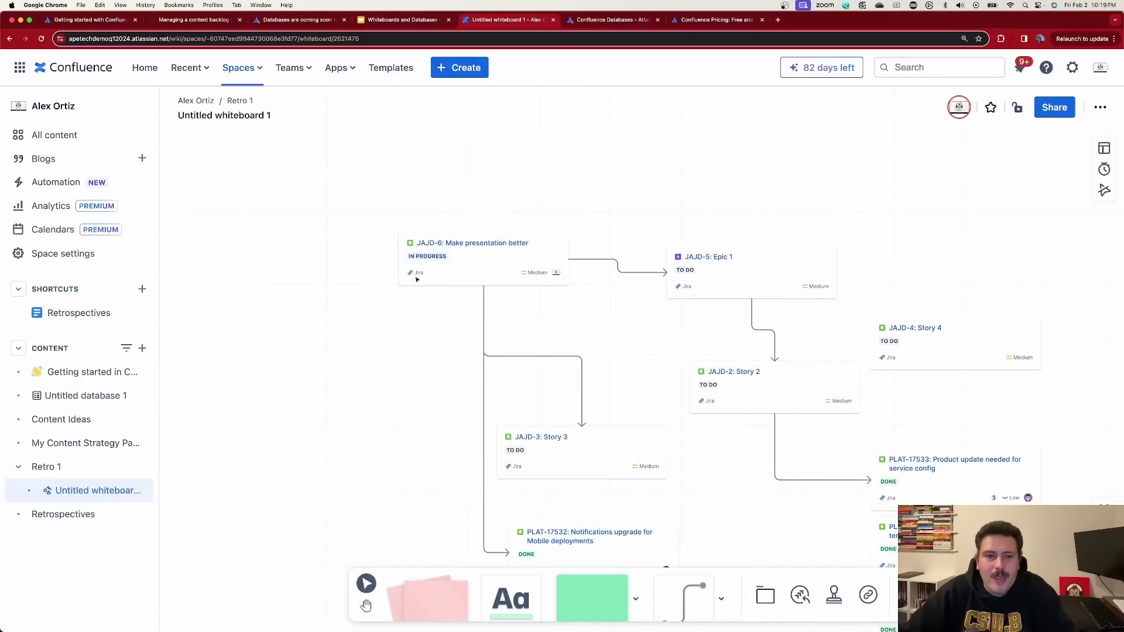
pyautogui.click(765, 596)
pyautogui.click(328, 366)
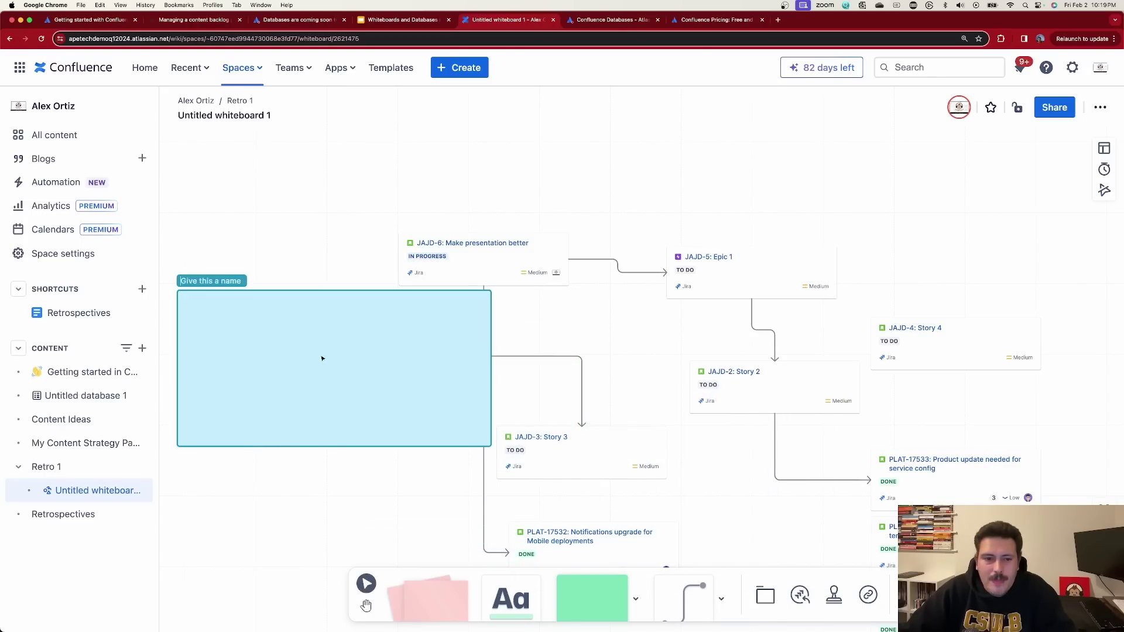
pyautogui.click(189, 281)
pyautogui.write('Sprint 1')
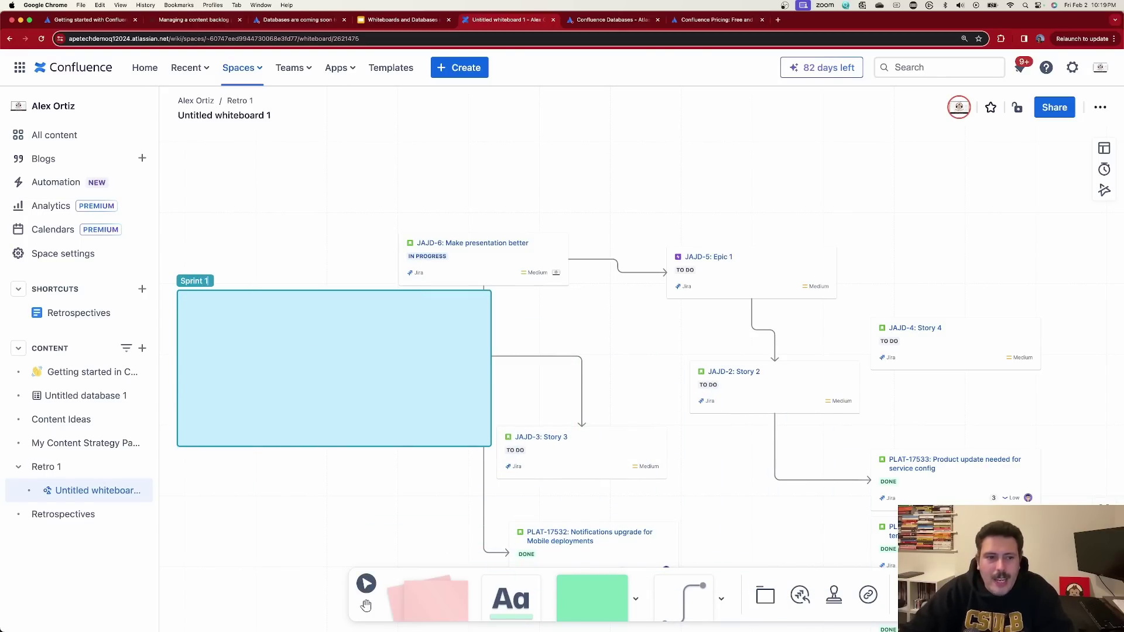
pyautogui.press('Return')
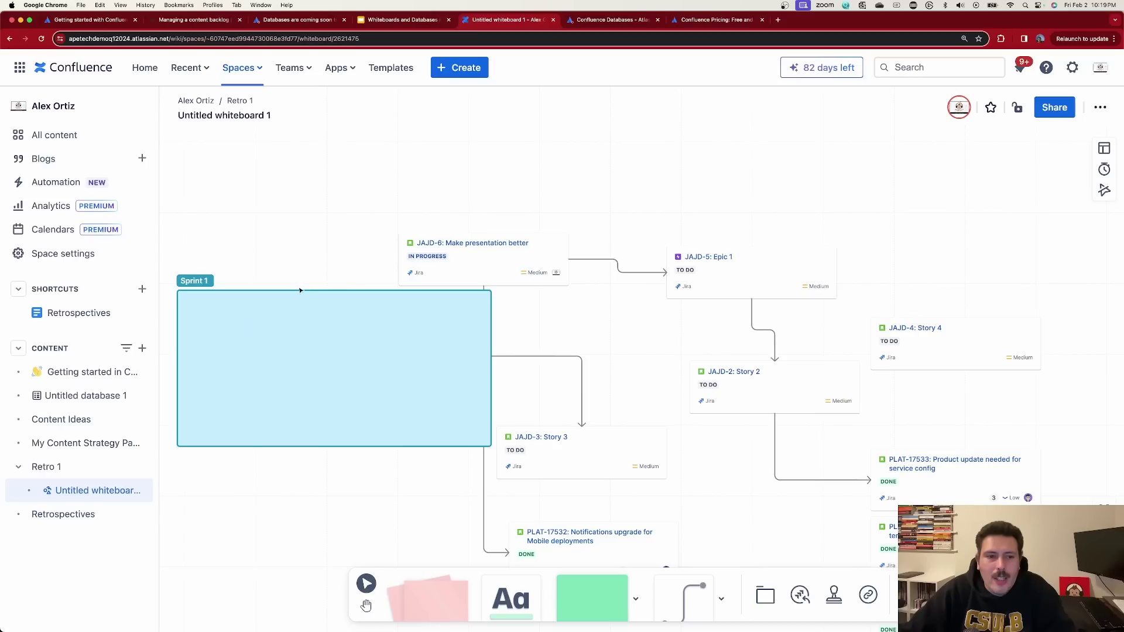
# Step: Move the Sprint 1 section behind JAJD-6 and enlarge it to enclose the JAJD-3 and PLAT-17532 cards
pyautogui.click(238, 316)
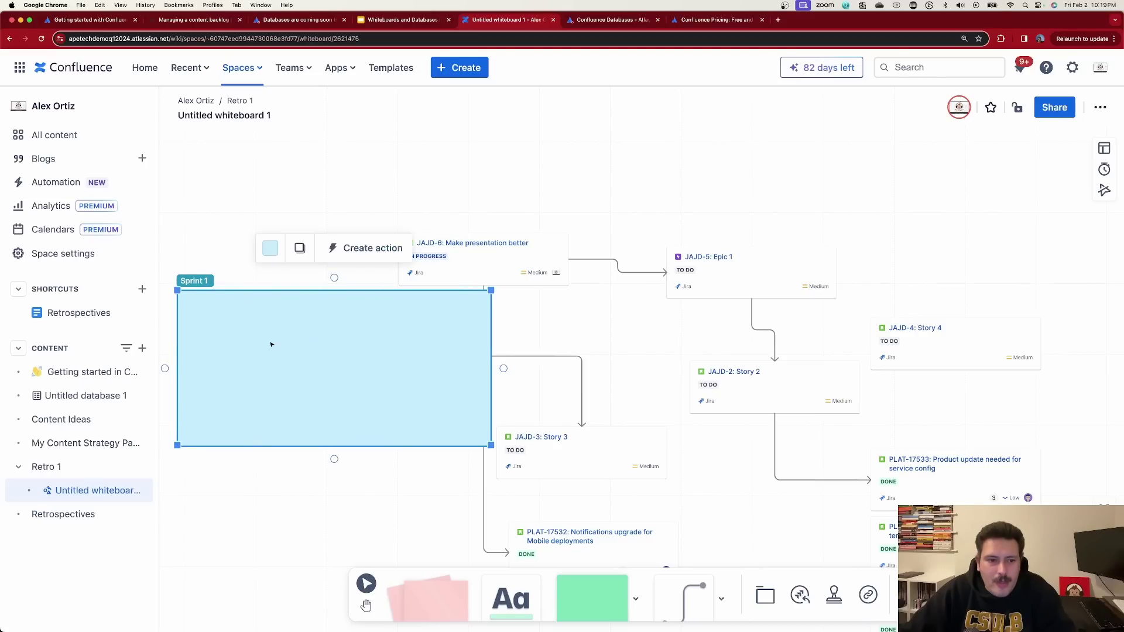
pyautogui.moveTo(271, 343); pyautogui.dragTo(467, 244)
pyautogui.rightClick(472, 251)
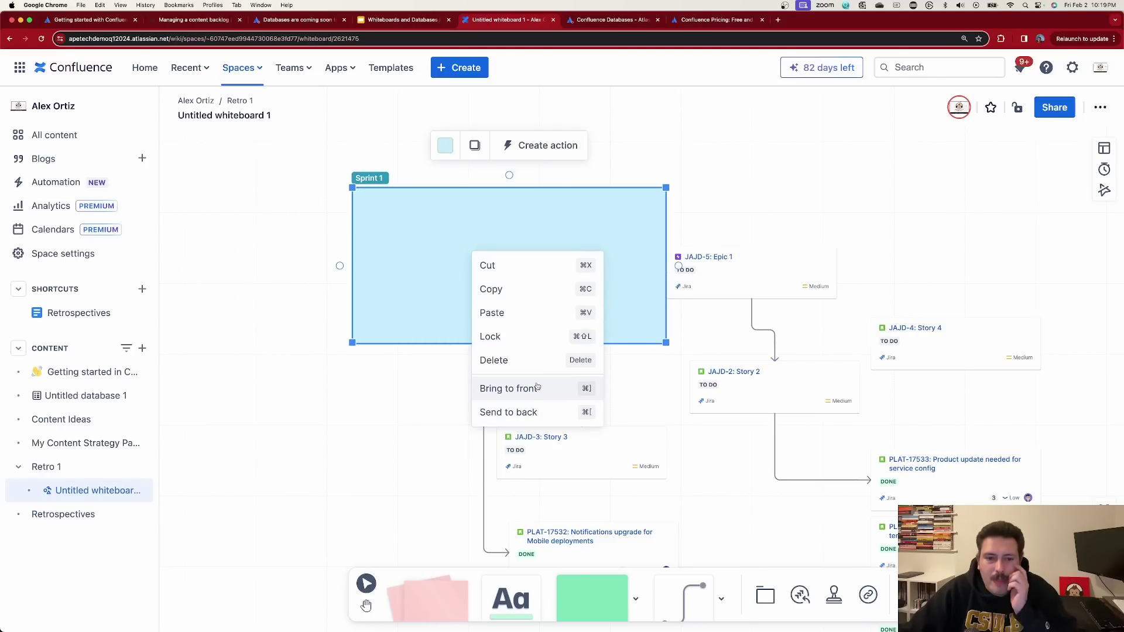
pyautogui.click(524, 412)
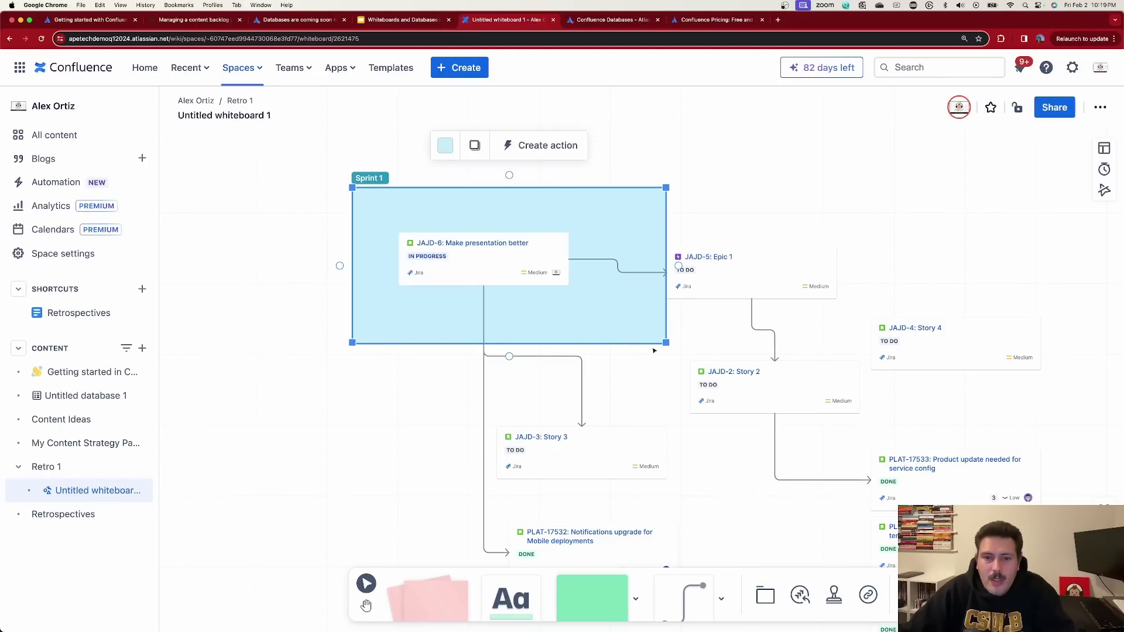
pyautogui.moveTo(666, 343); pyautogui.dragTo(708, 627)
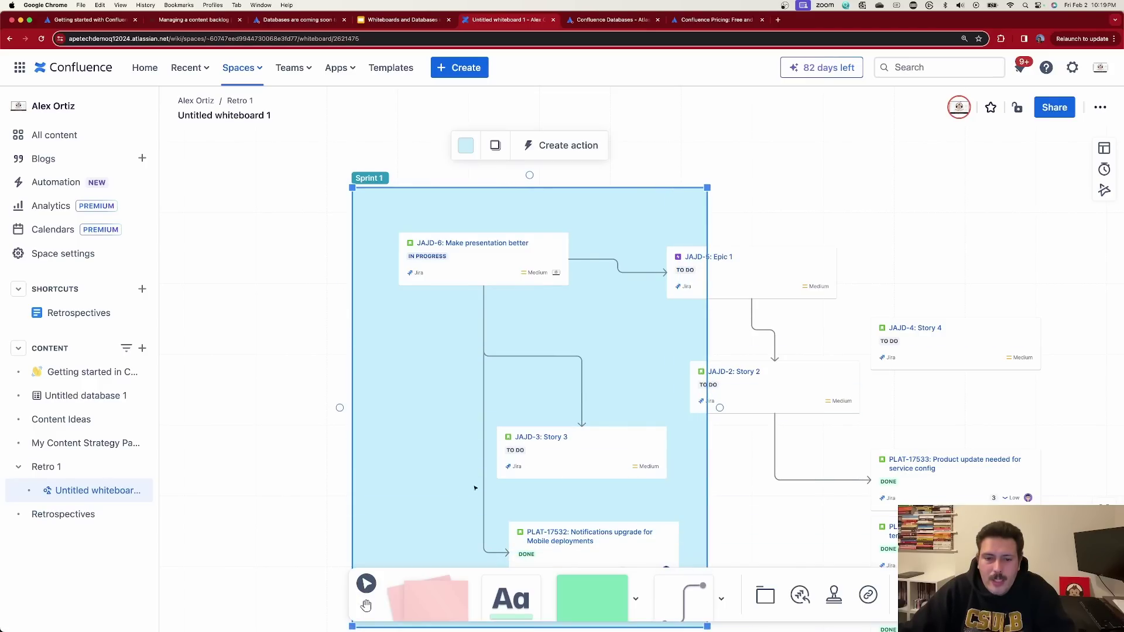
pyautogui.click(298, 492)
# Step: Add a second section beside the Sprint 1 section and colour it red
pyautogui.scroll(-3, 221, 409)
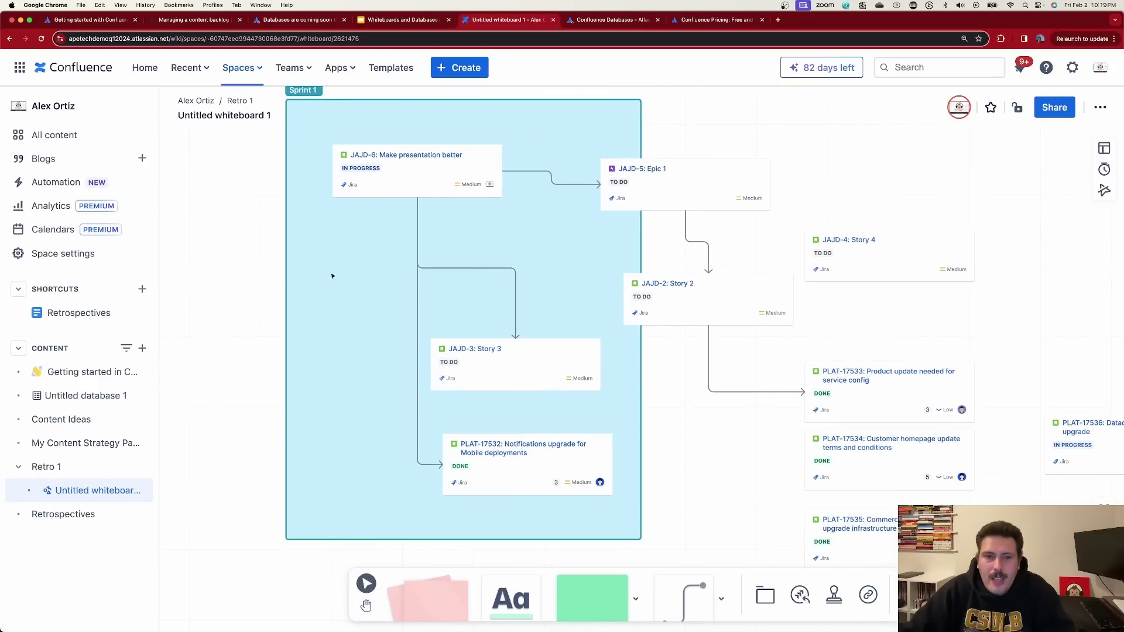
pyautogui.click(766, 596)
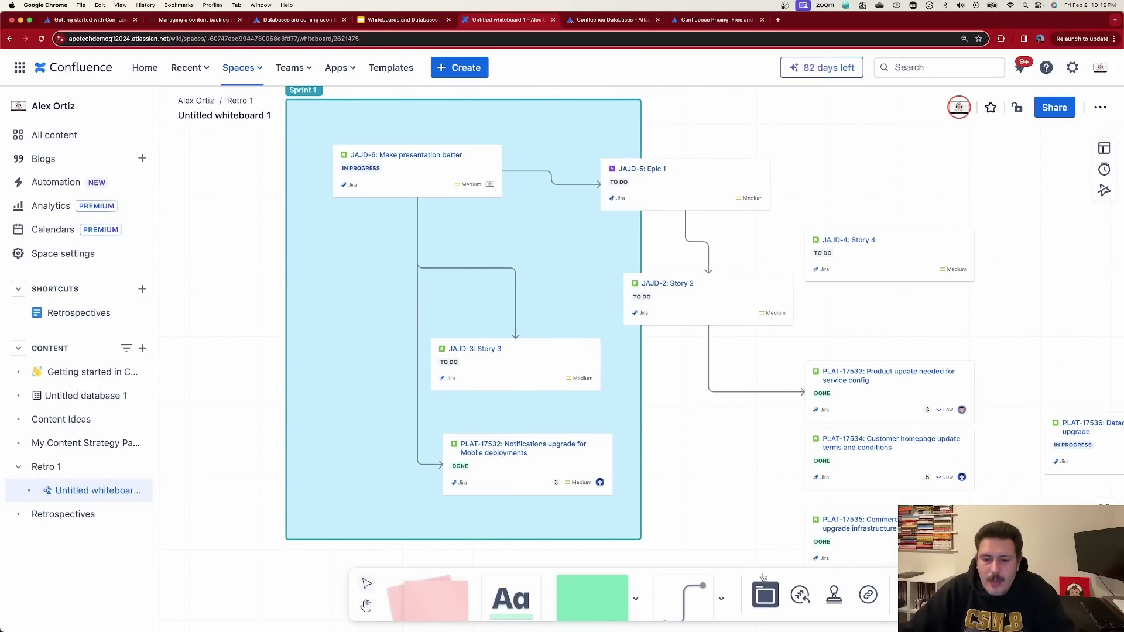
pyautogui.click(814, 180)
pyautogui.scroll(3, 713, 102)
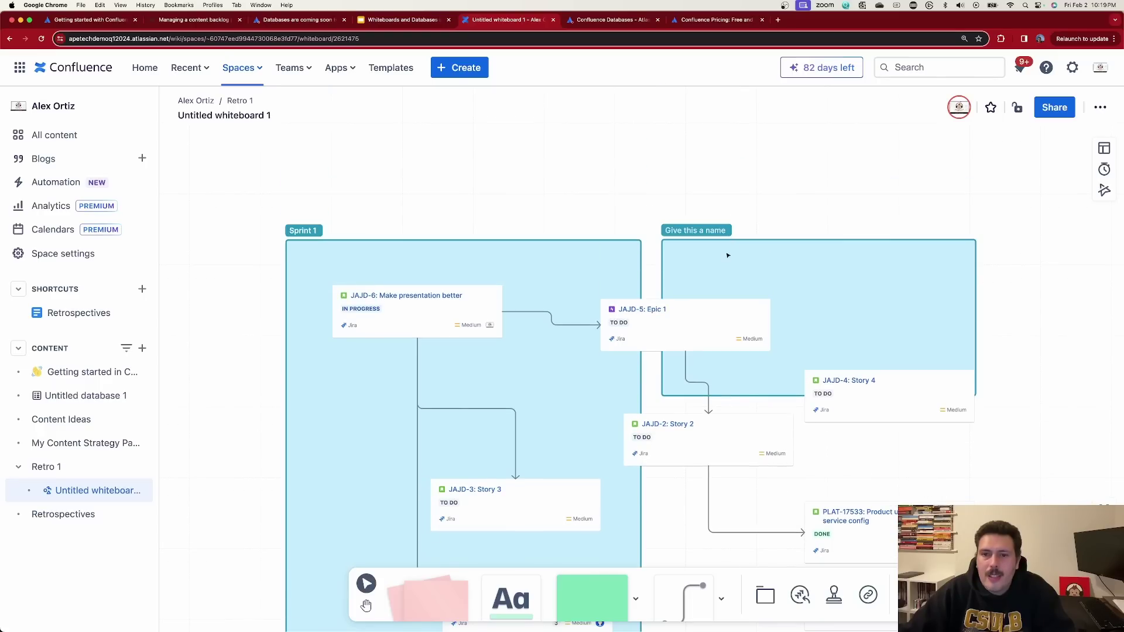
pyautogui.click(729, 253)
pyautogui.click(755, 199)
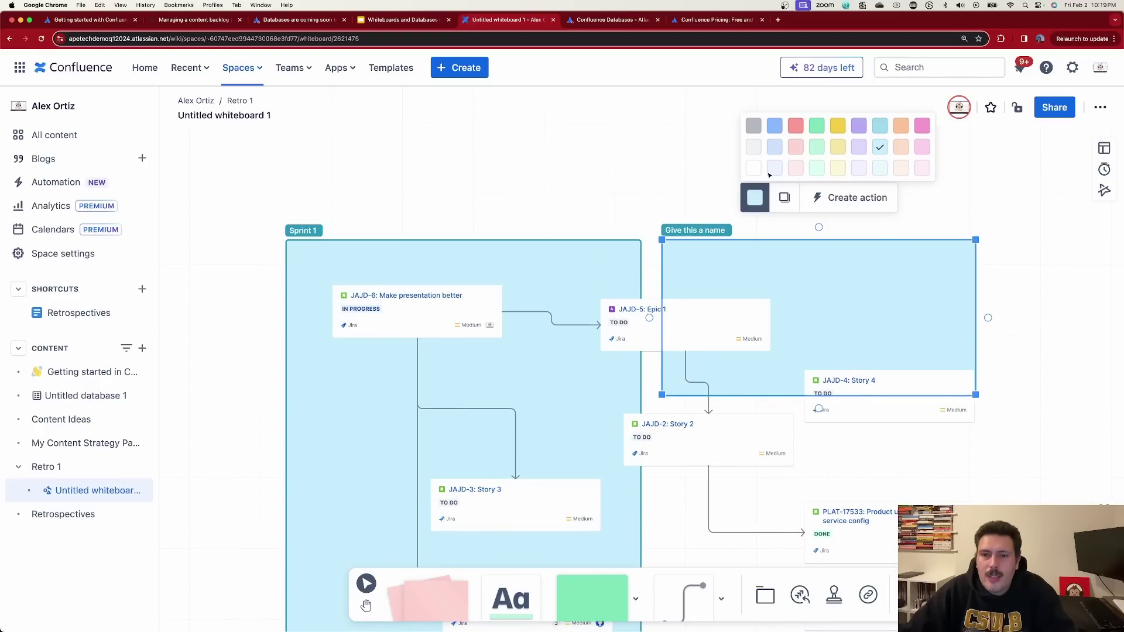
pyautogui.click(795, 126)
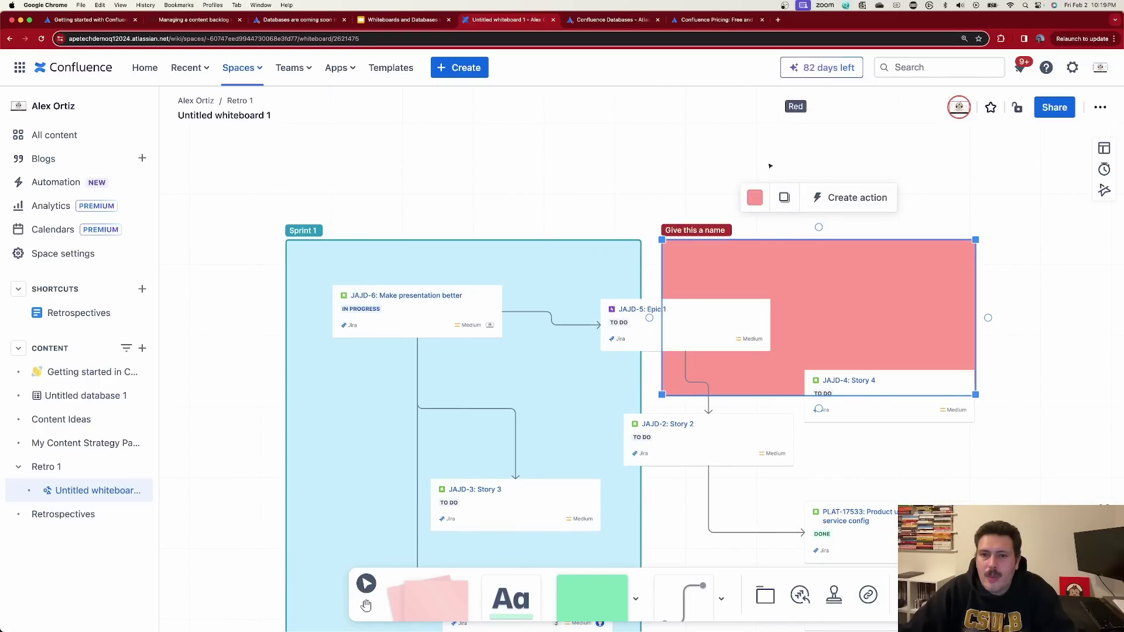
# Step: Name the red section Sprint 2
pyautogui.click(702, 232)
pyautogui.write('S[pr')
pyautogui.press('BackSpace')
pyautogui.press('BackSpace')
pyautogui.press('BackSpace')
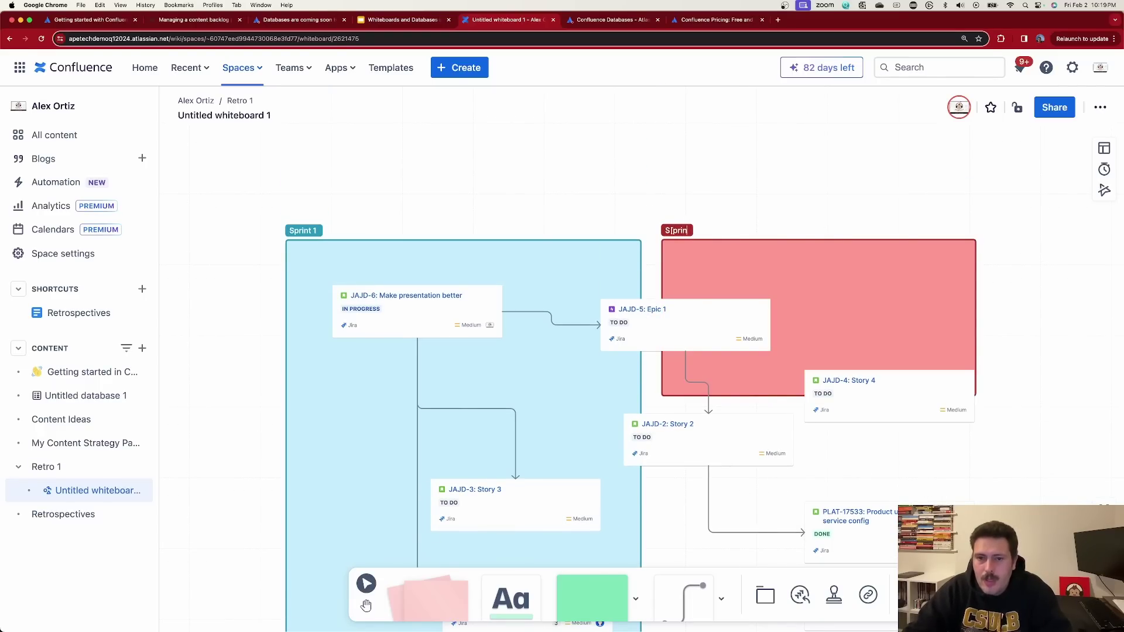
pyautogui.write('print 2')
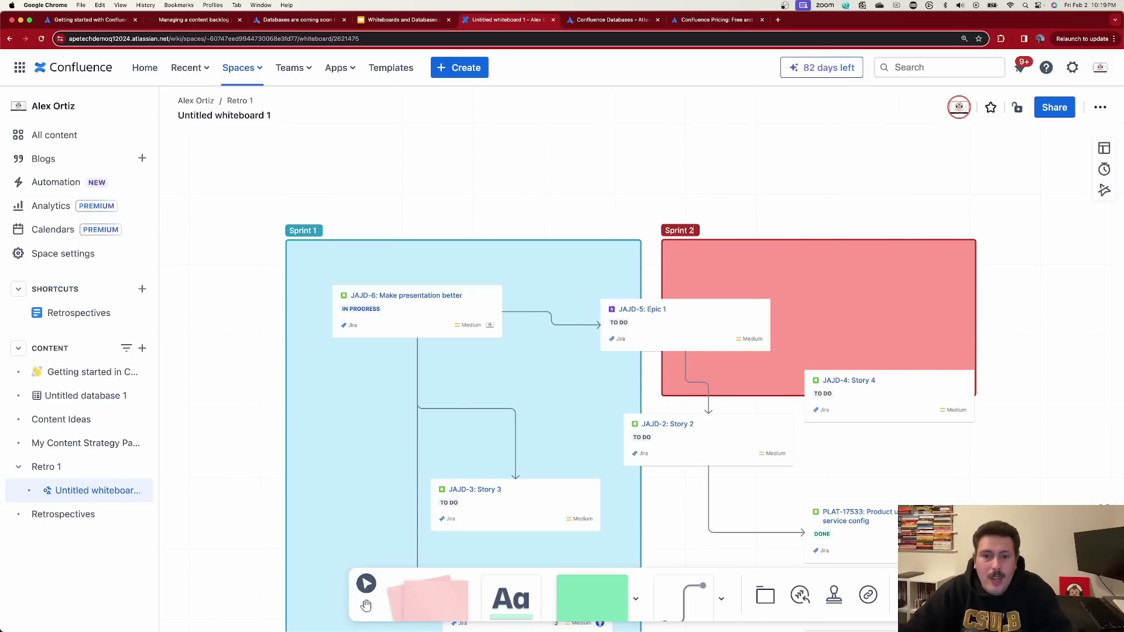
# Step: Extend the Sprint 2 section downward and move the JAJD-5 and JAJD-2 cards fully inside it
pyautogui.click(807, 355)
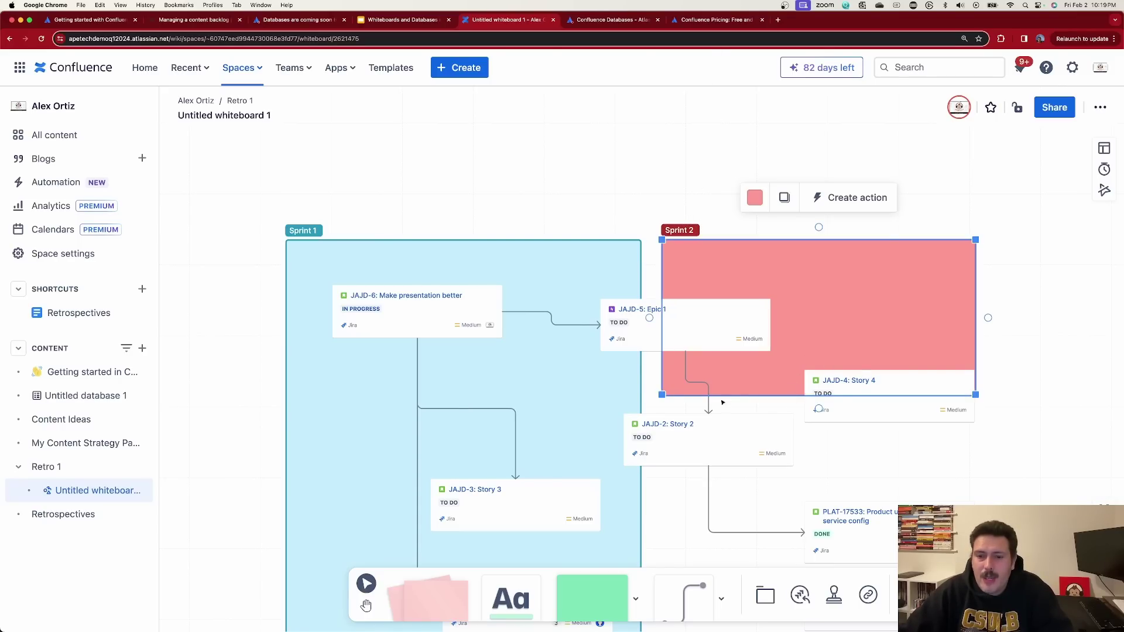
pyautogui.moveTo(662, 395); pyautogui.dragTo(658, 629)
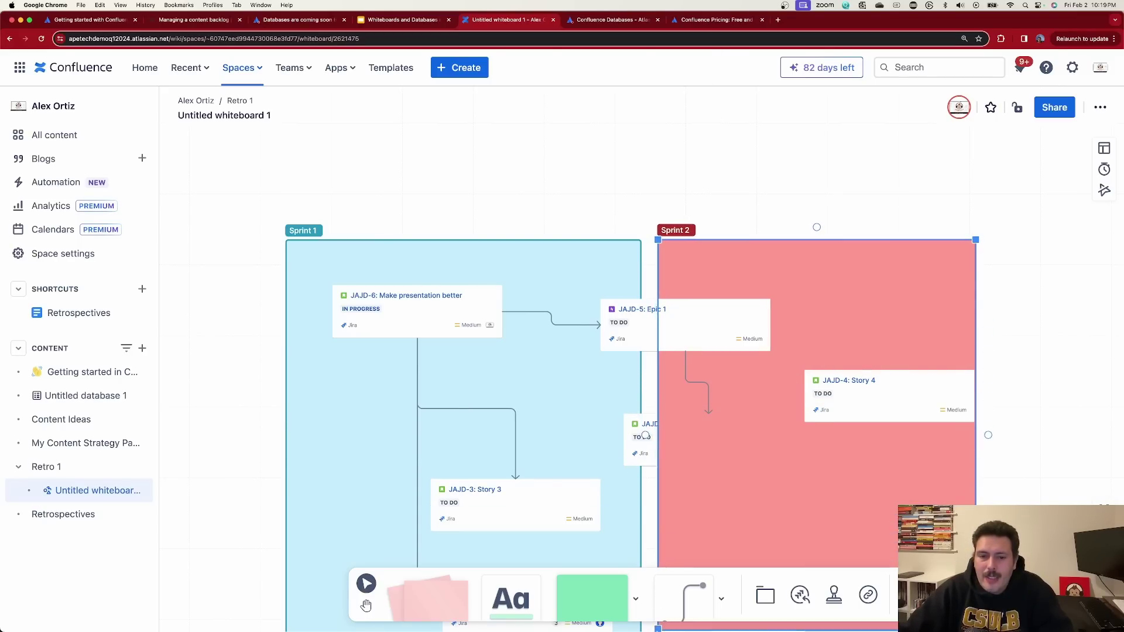
pyautogui.moveTo(639, 333); pyautogui.dragTo(717, 320)
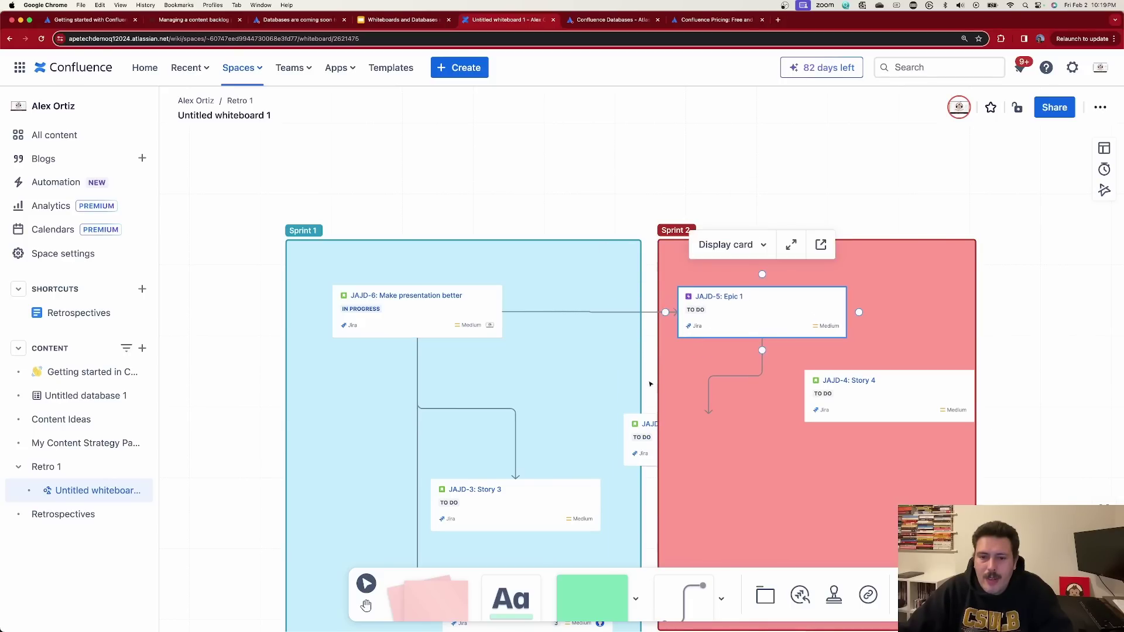
pyautogui.click(638, 444)
pyautogui.moveTo(638, 444); pyautogui.dragTo(704, 460)
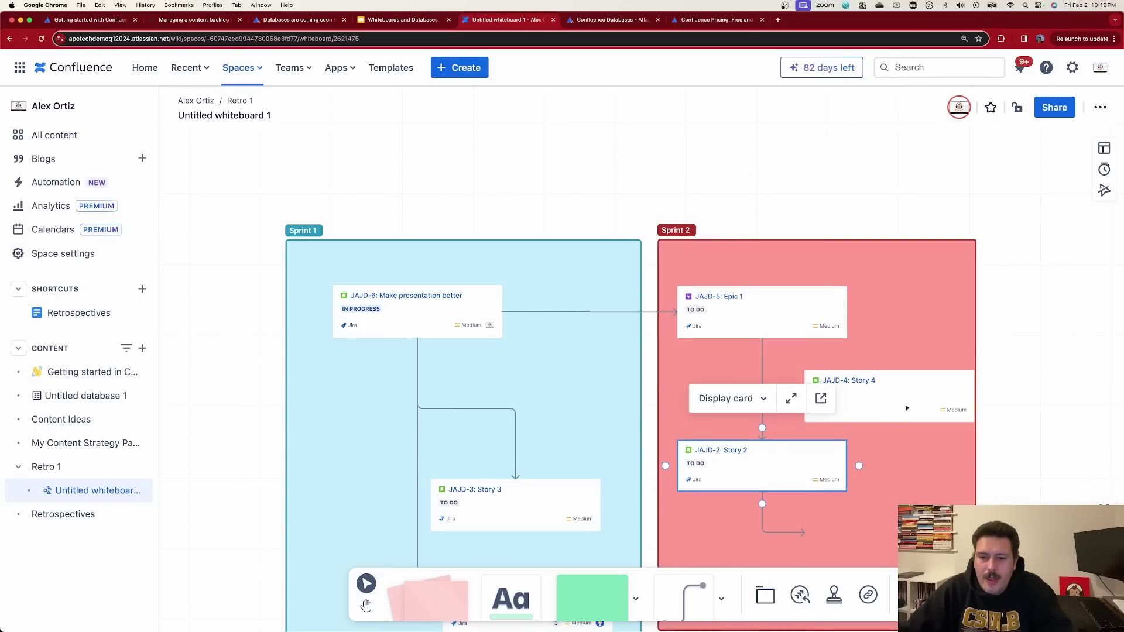
# Step: Move the JAJD-4 card below JAJD-2, close to the right edge of the Sprint 2 section
pyautogui.moveTo(934, 408); pyautogui.dragTo(934, 570)
pyautogui.scroll(-5, 907, 464)
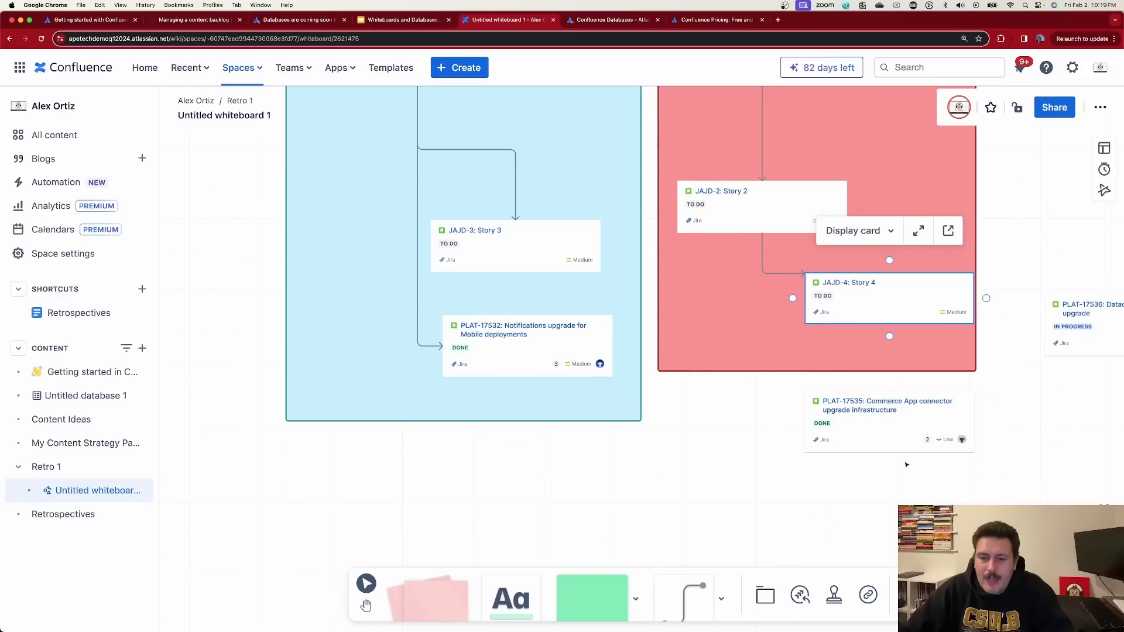
pyautogui.moveTo(877, 312); pyautogui.dragTo(877, 285)
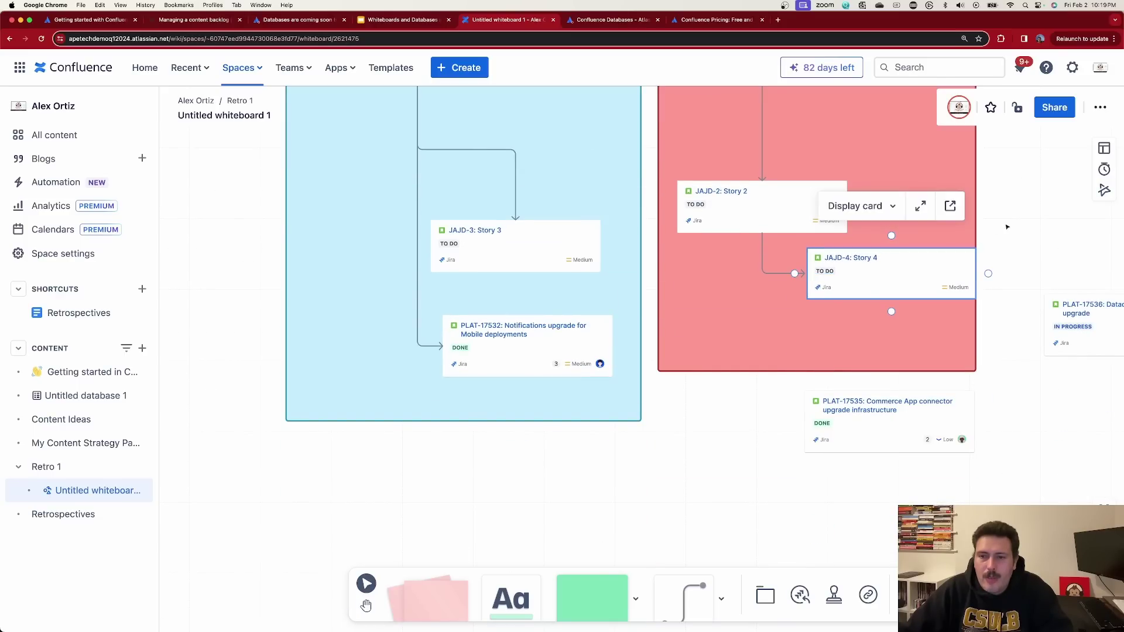
pyautogui.click(998, 226)
# Step: Place megaphone stamps on the JAJD-2, JAJD-3 and JAJD-6 cards and on the empty area below JAJD-2 in Sprint 2
pyautogui.scroll(-5, 998, 226)
pyautogui.press('h')
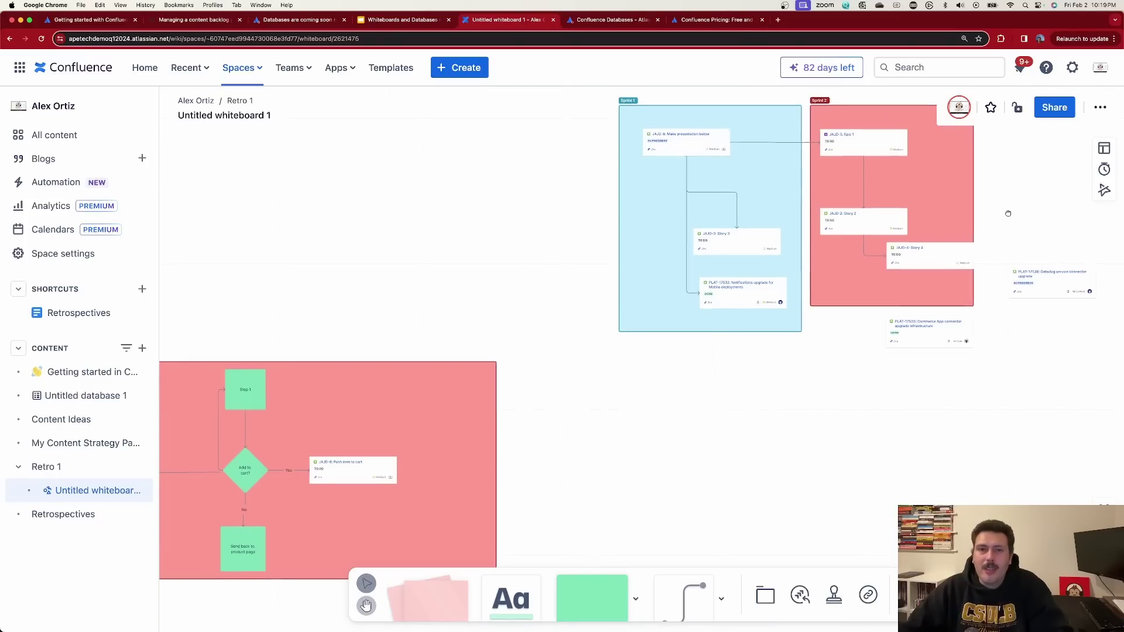
pyautogui.moveTo(1008, 210); pyautogui.dragTo(828, 317)
pyautogui.press('v')
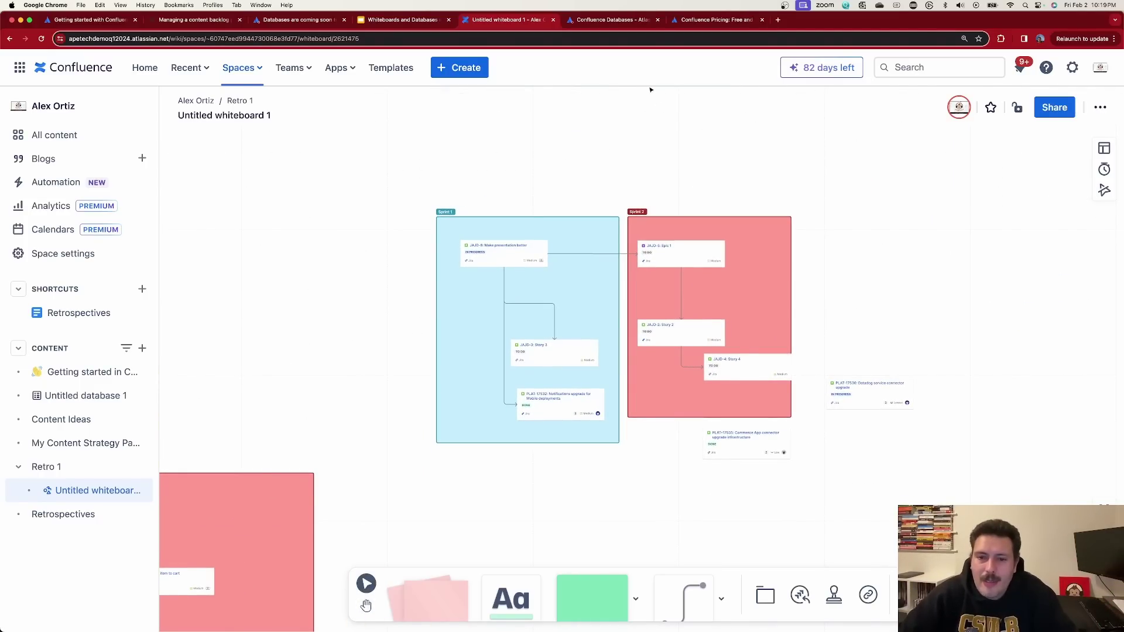
pyautogui.click(782, 353)
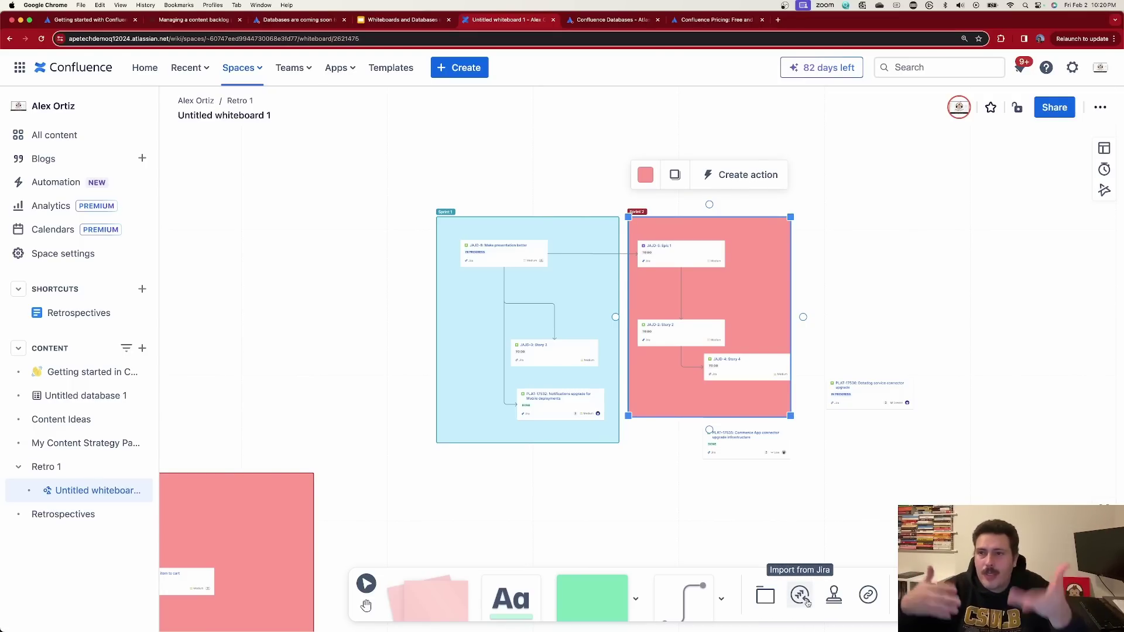
pyautogui.click(834, 595)
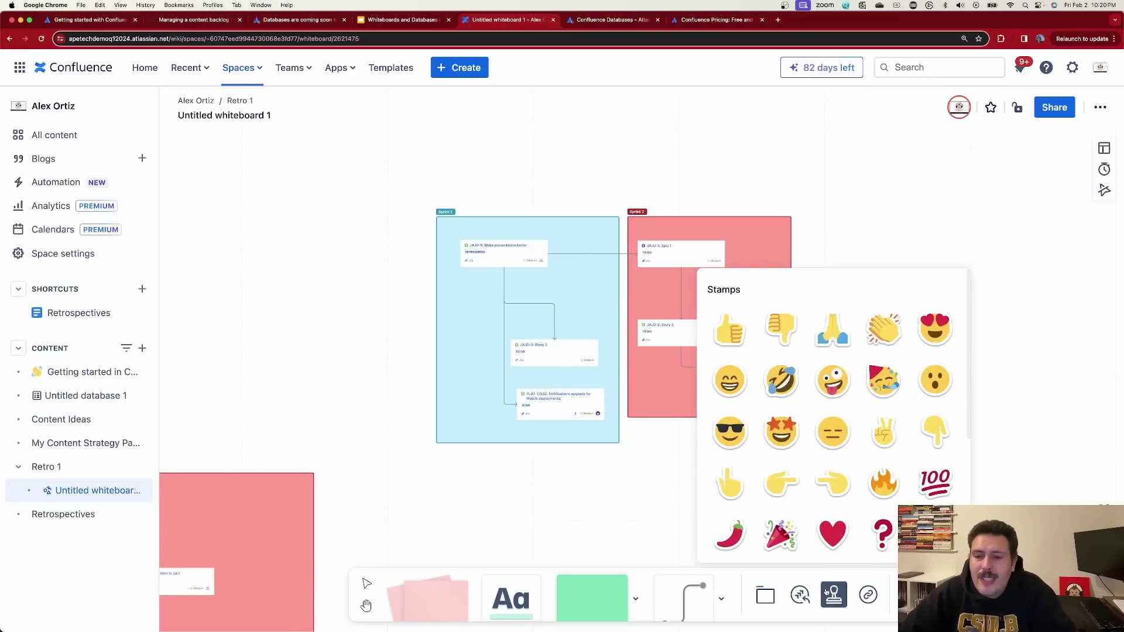
pyautogui.scroll(-4, 847, 493)
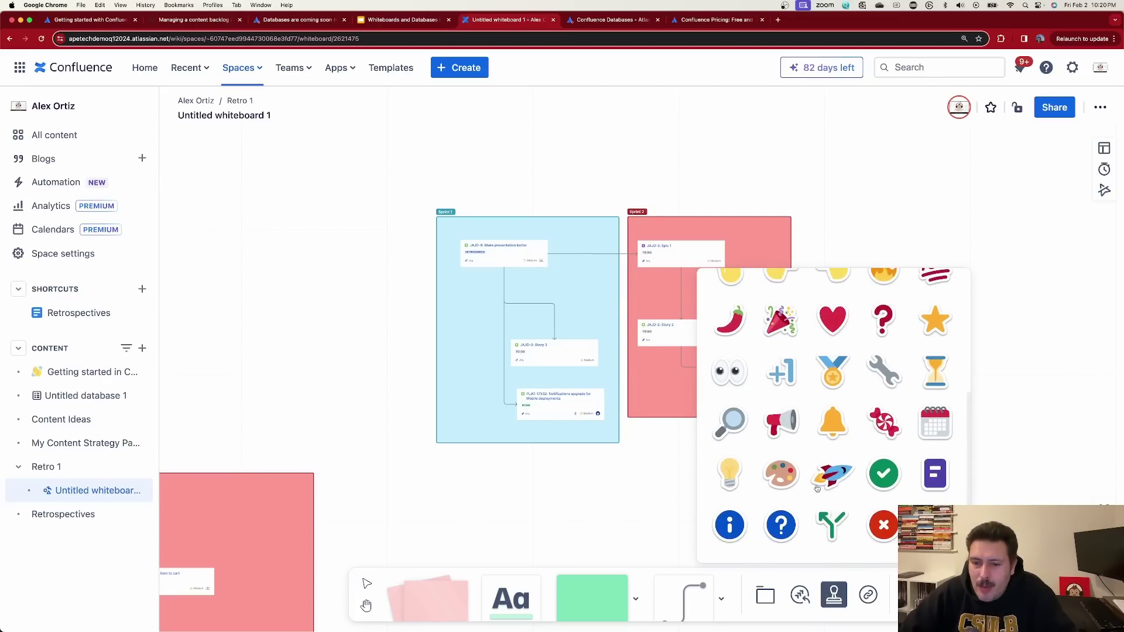
pyautogui.click(781, 422)
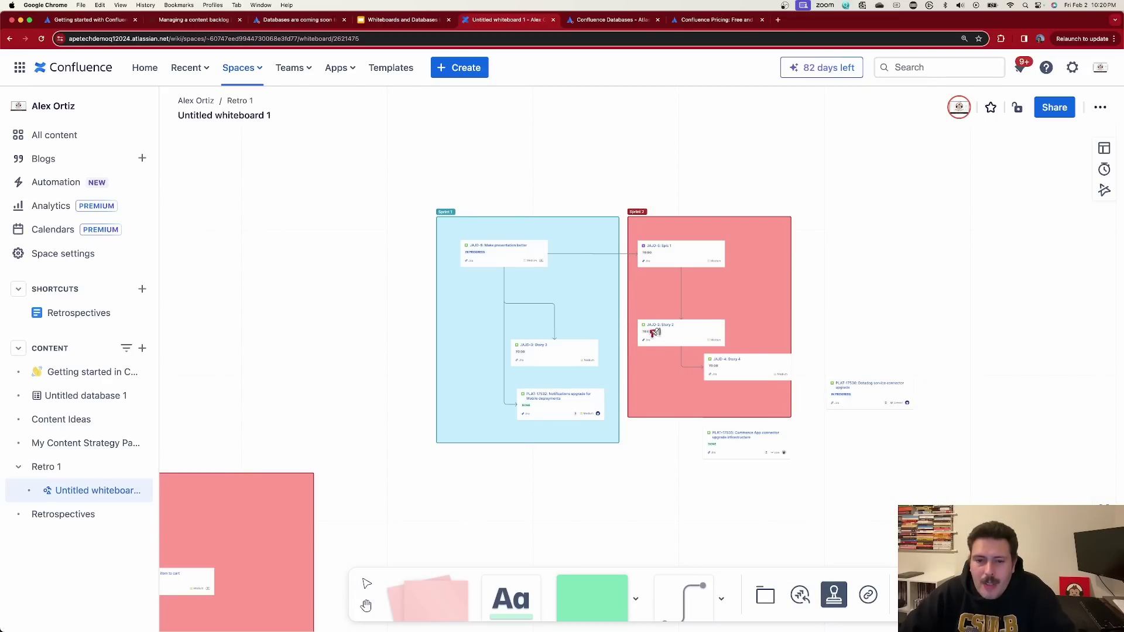
pyautogui.click(676, 332)
pyautogui.click(653, 373)
pyautogui.click(542, 351)
pyautogui.click(503, 266)
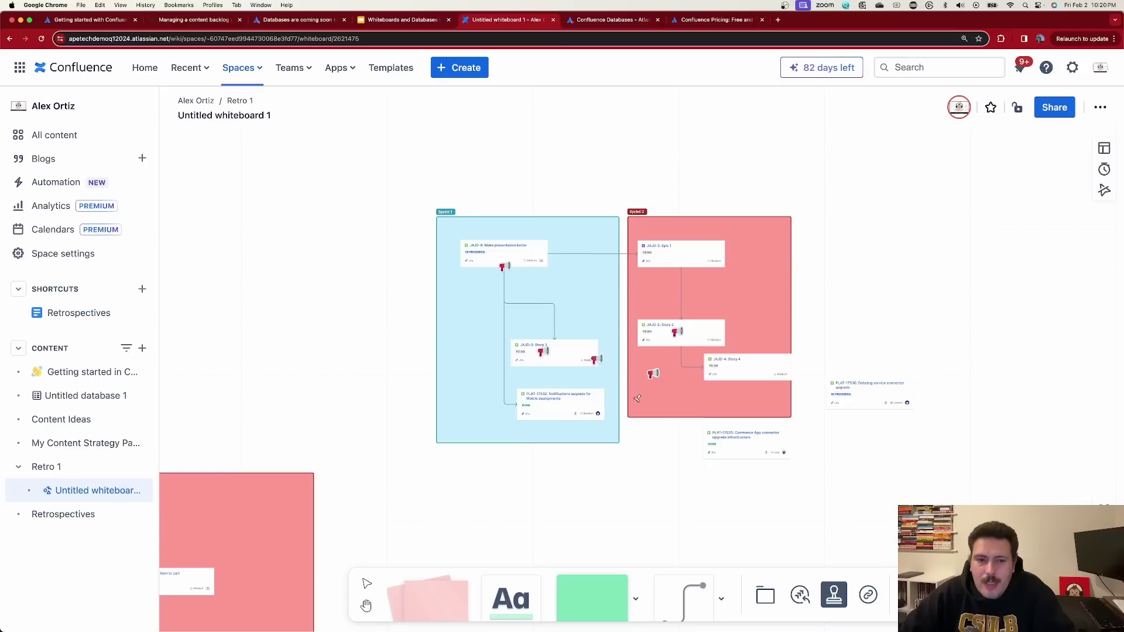
# Step: Place six pointing-up hand stamps on and around the PLAT-17535 card below the Sprint 2 section
pyautogui.click(834, 595)
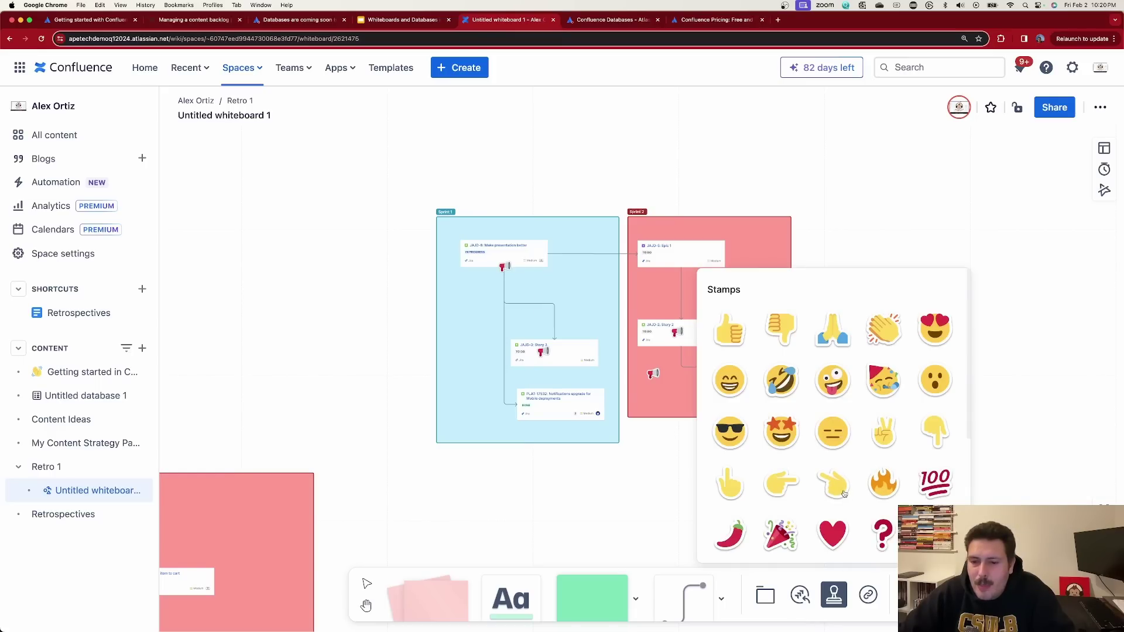
pyautogui.click(729, 484)
pyautogui.click(734, 458)
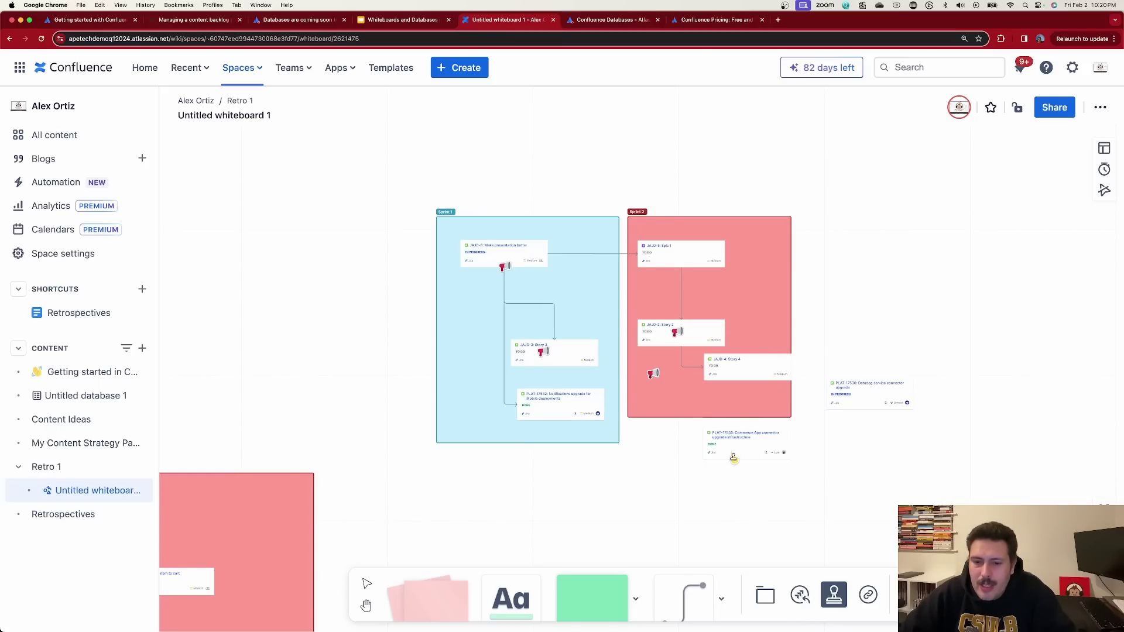
pyautogui.click(760, 446)
pyautogui.click(708, 450)
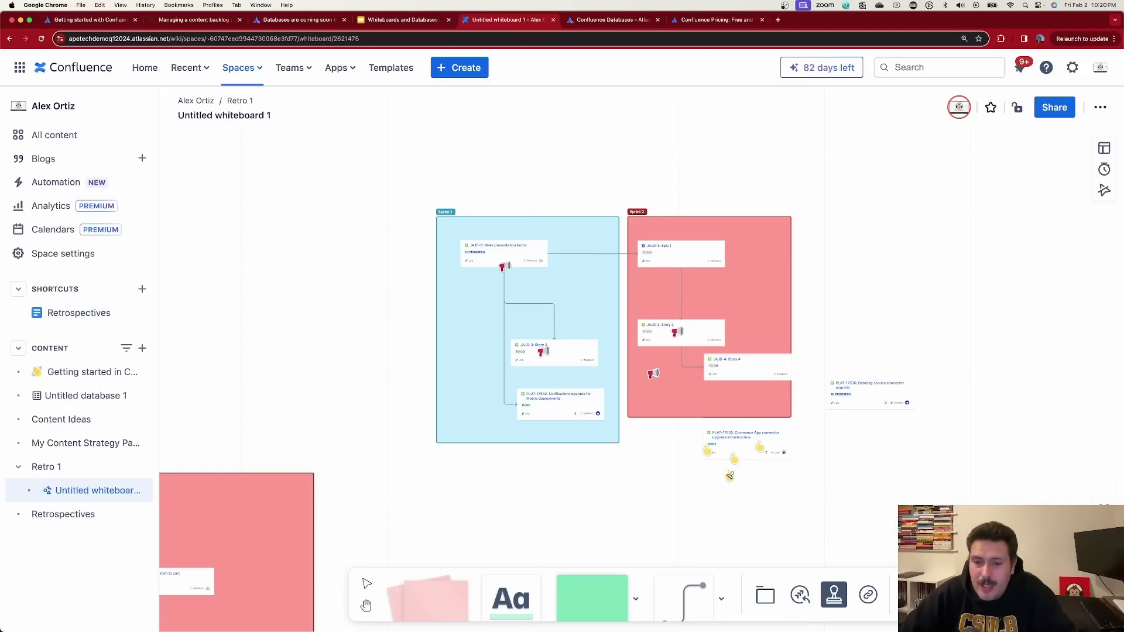
pyautogui.click(742, 478)
pyautogui.click(773, 461)
pyautogui.click(675, 476)
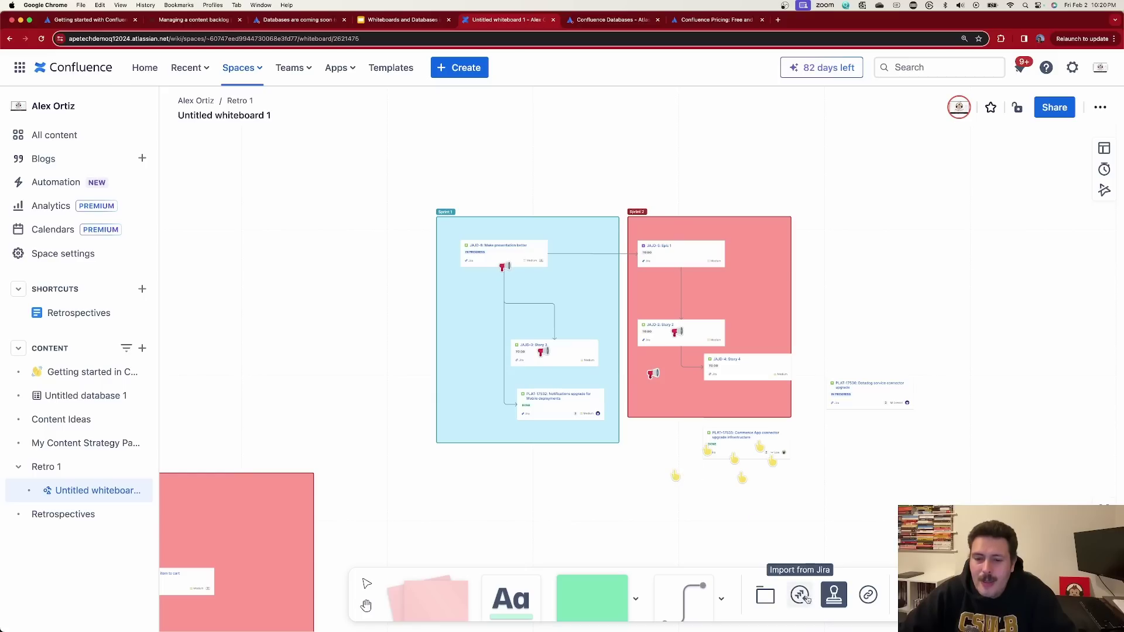
# Step: Look through the Jira and Atlas sources for inserting a link, and leave without adding one
pyautogui.click(869, 595)
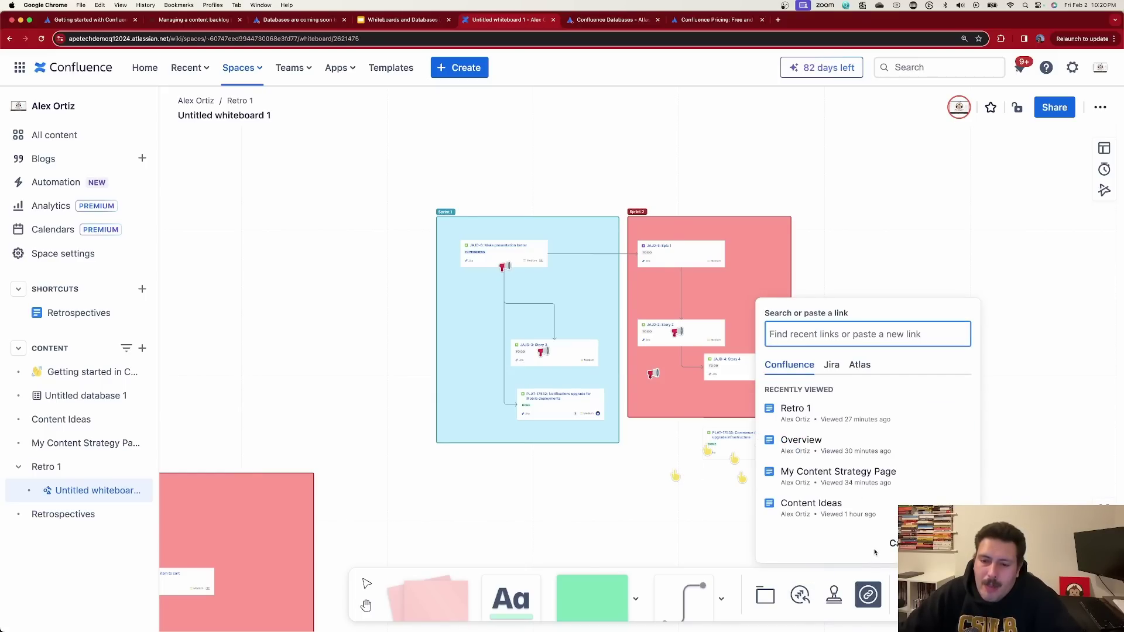
pyautogui.click(832, 371)
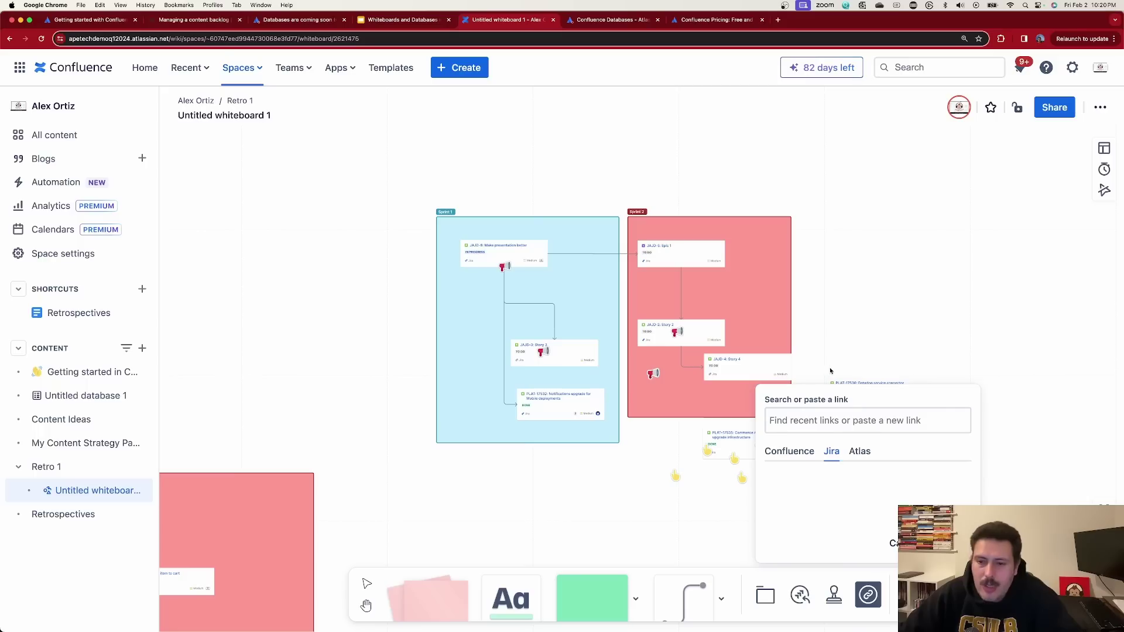
pyautogui.click(866, 394)
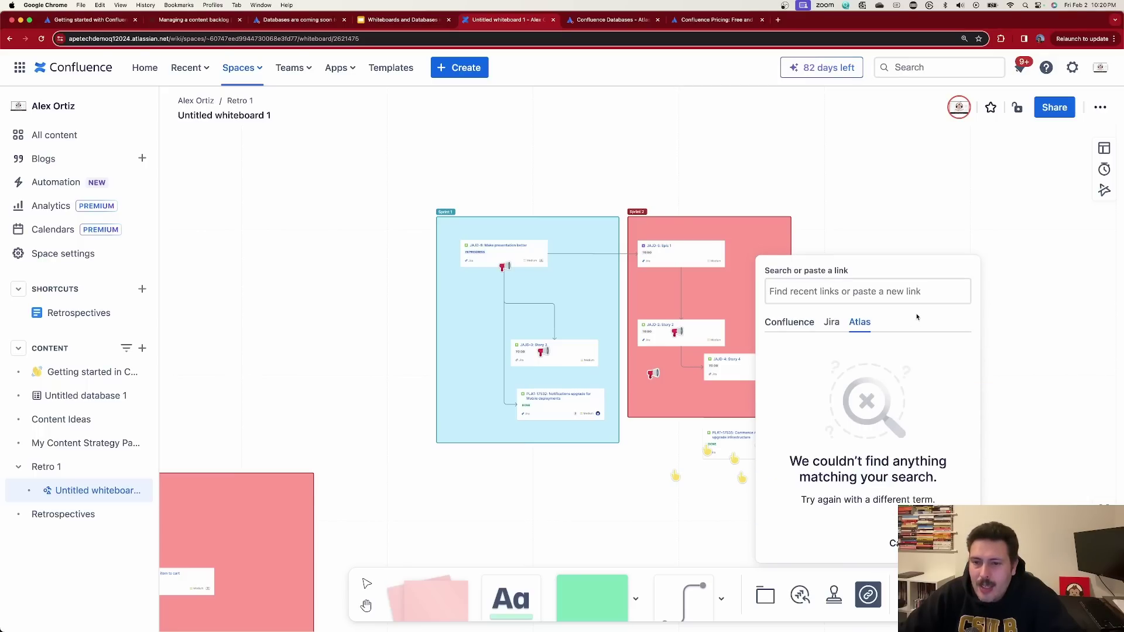
pyautogui.click(892, 543)
# Step: Start a five-minute timer on the whiteboard and show the whiteboard's further actions
pyautogui.click(908, 595)
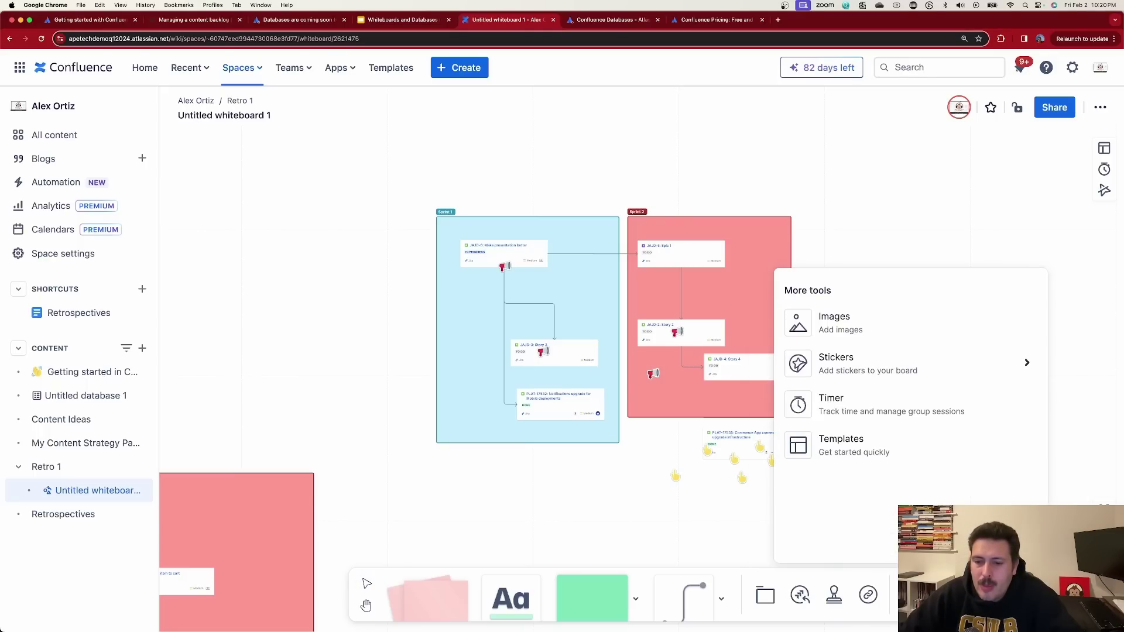
pyautogui.click(857, 409)
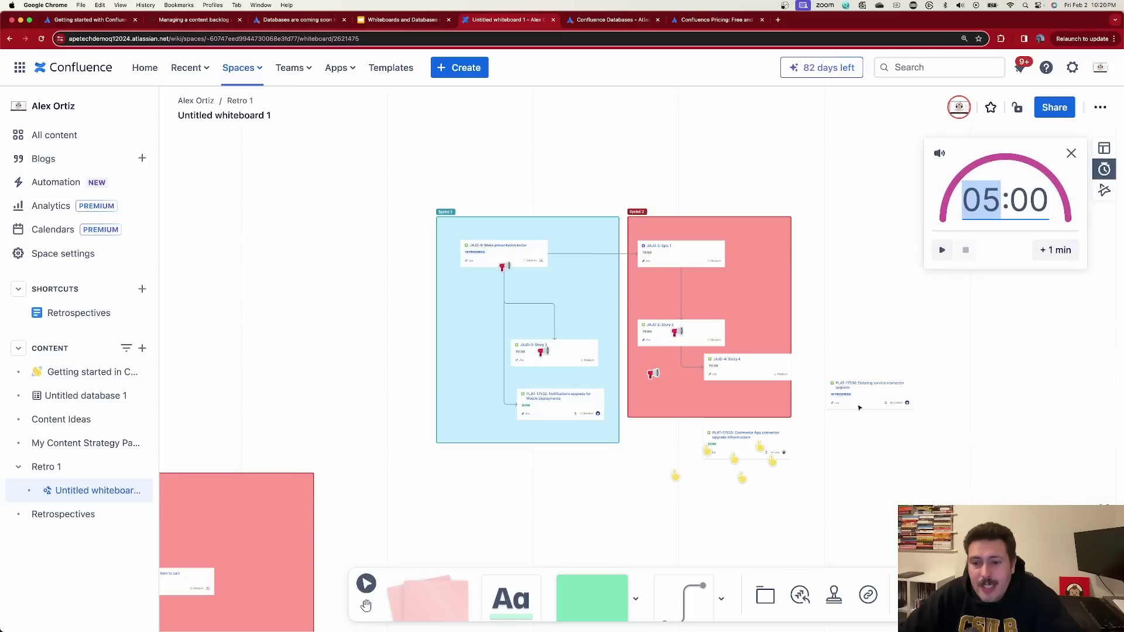
pyautogui.click(942, 250)
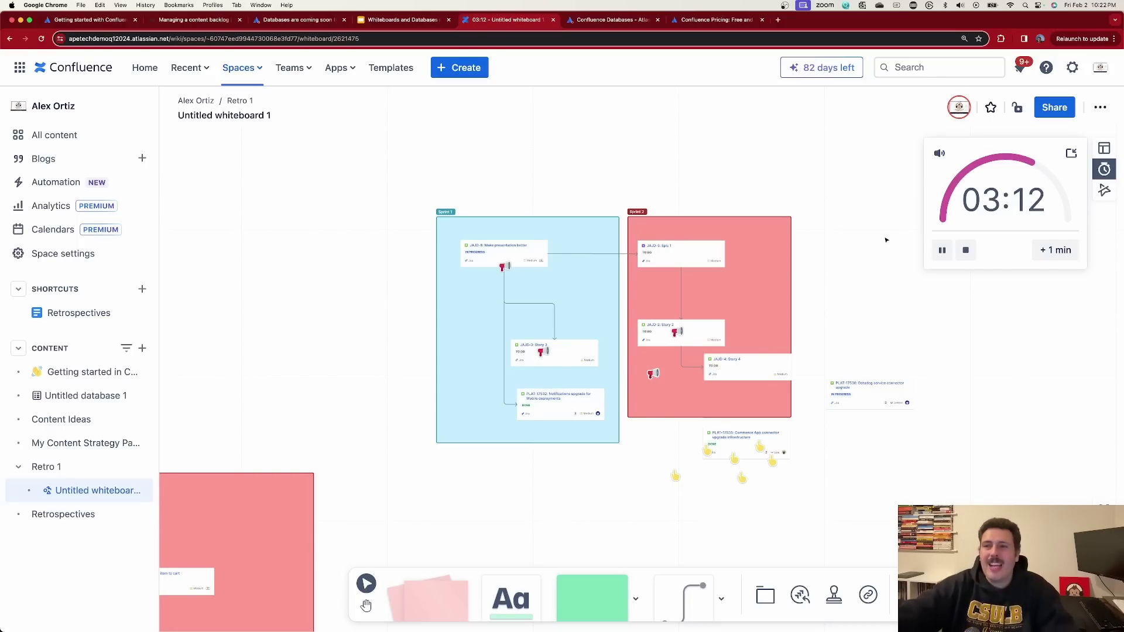
pyautogui.click(1105, 111)
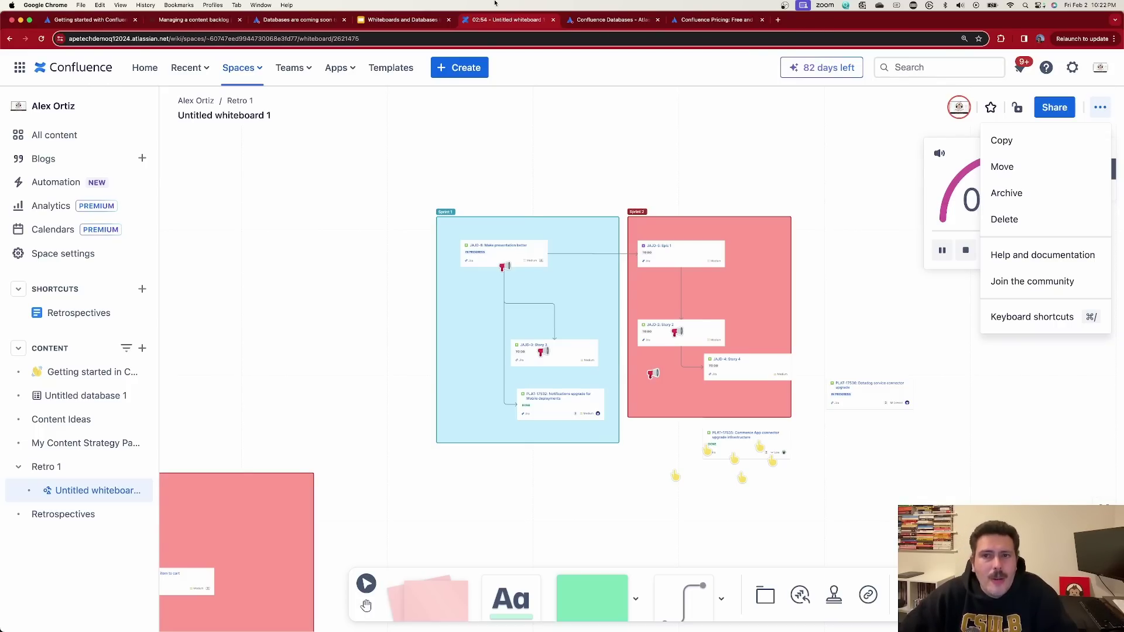
# Step: Search Google for "confluence guests whiteboard" in a new browser tab
pyautogui.click(778, 20)
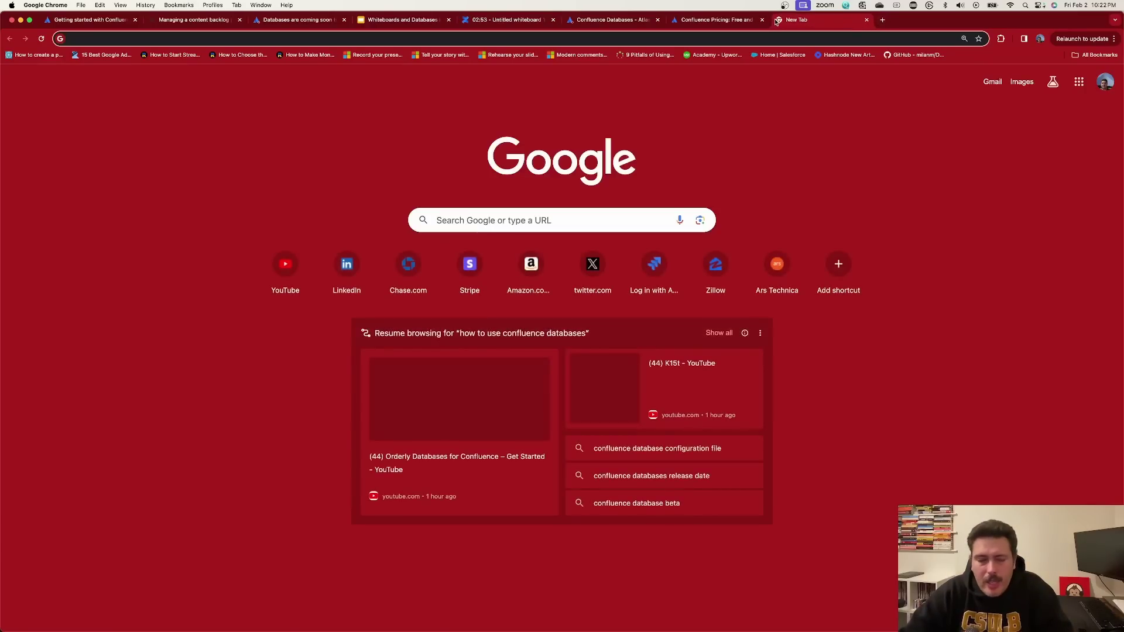
pyautogui.write('conflue')
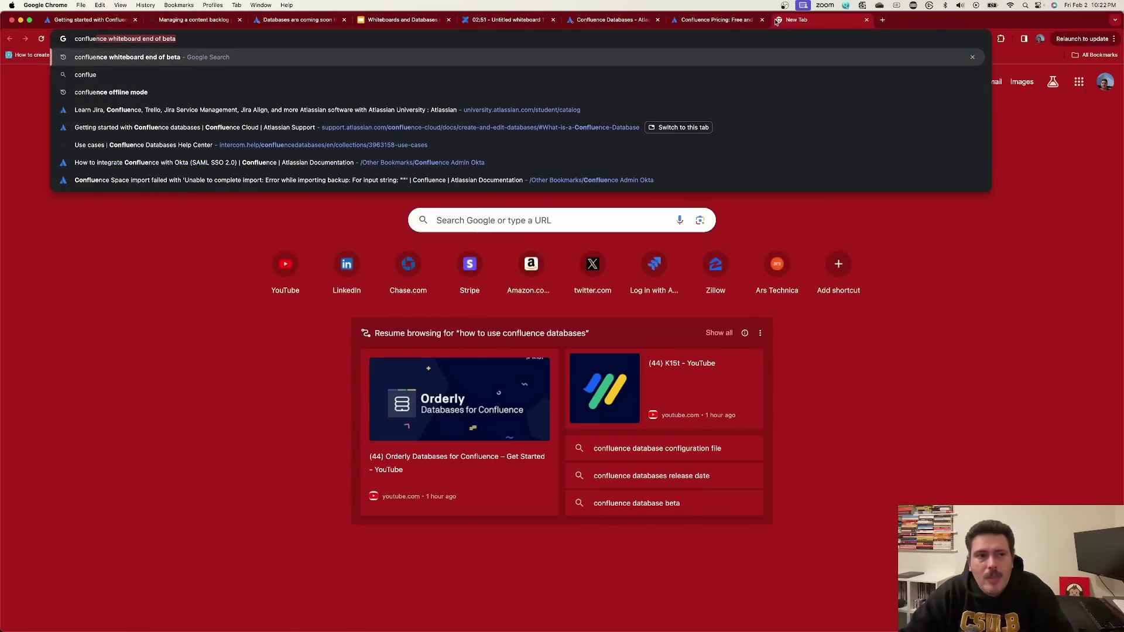
pyautogui.write('nce guest')
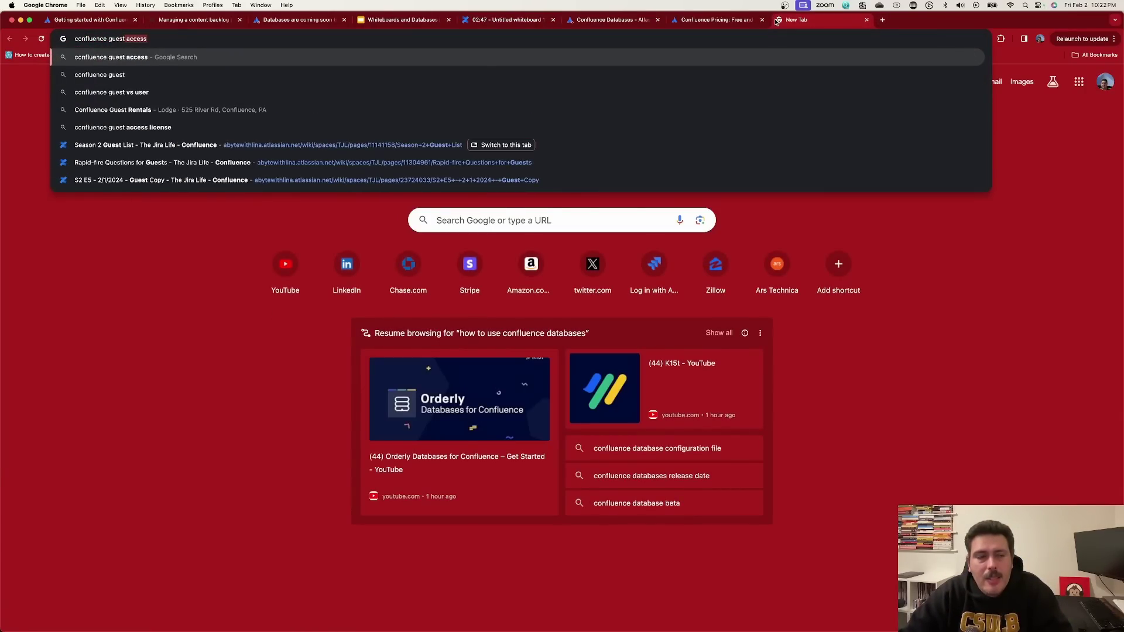
pyautogui.write('s whiteboard')
pyautogui.press('Return')
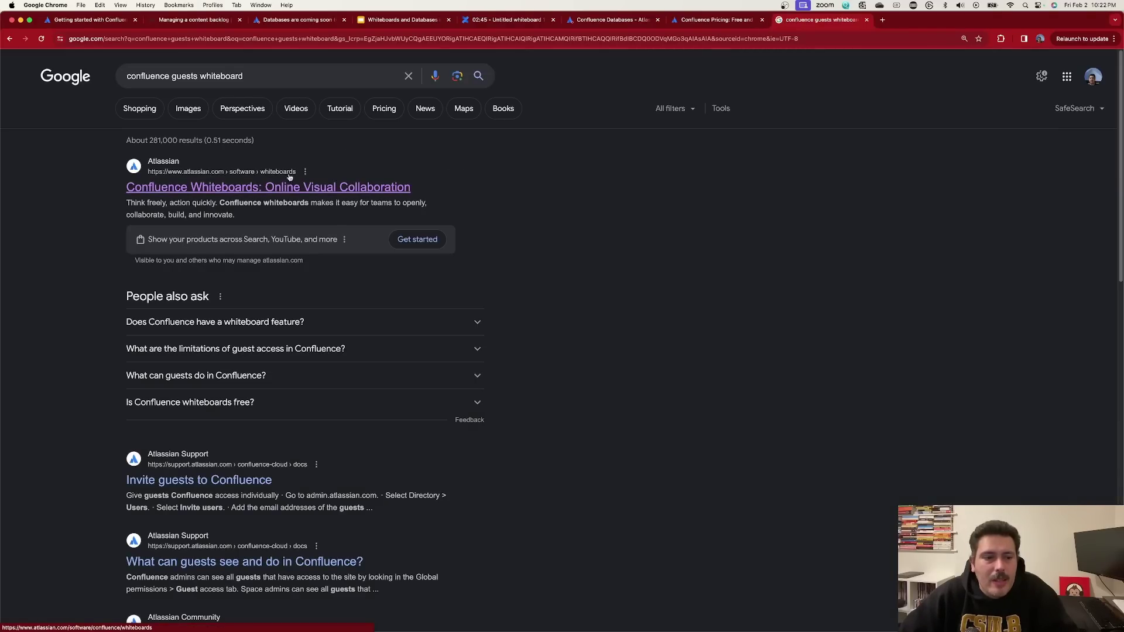
# Step: Open the Atlassian Support article "Invite guests to Confluence" from the search results and read through its guest access rules
pyautogui.click(199, 480)
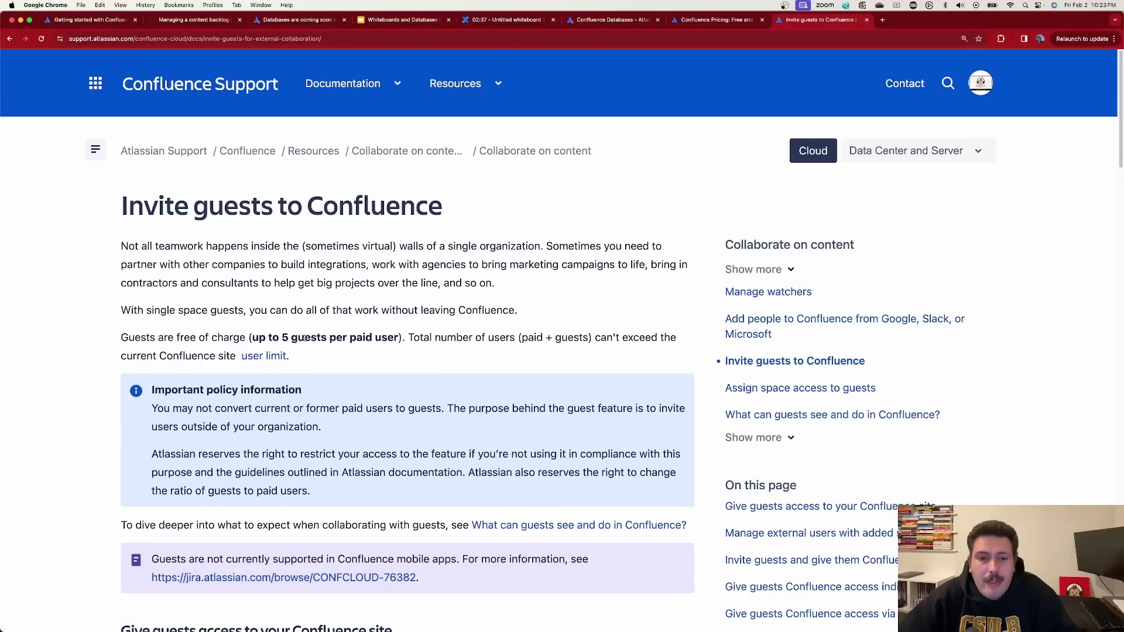
pyautogui.scroll(-10, 304, 338)
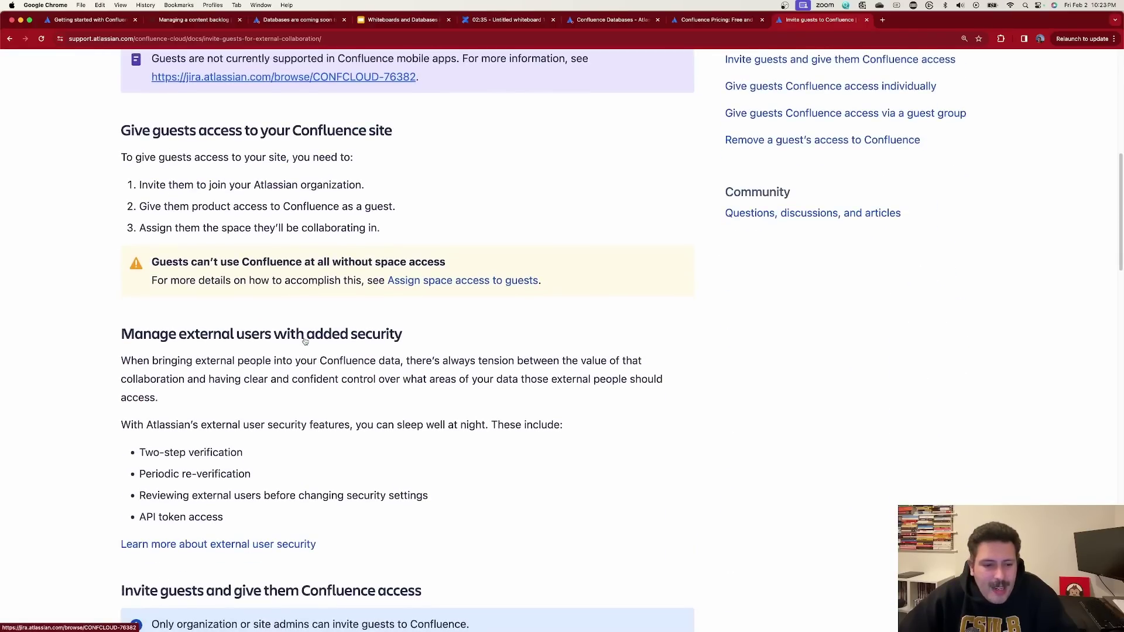
pyautogui.scroll(-8, 304, 341)
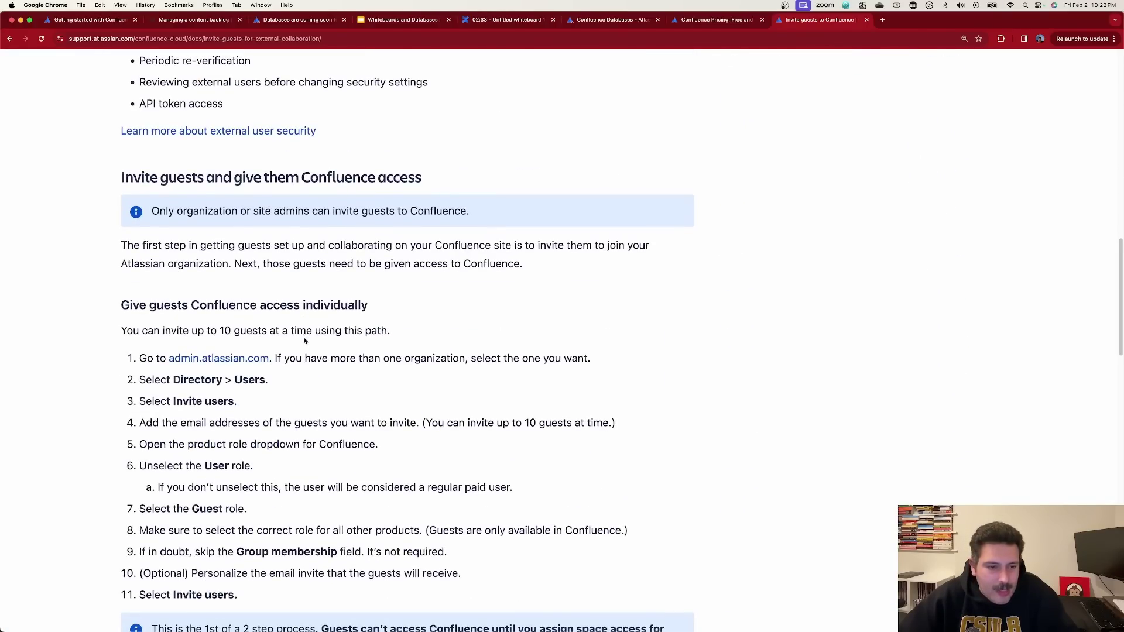
pyautogui.scroll(-15, 304, 342)
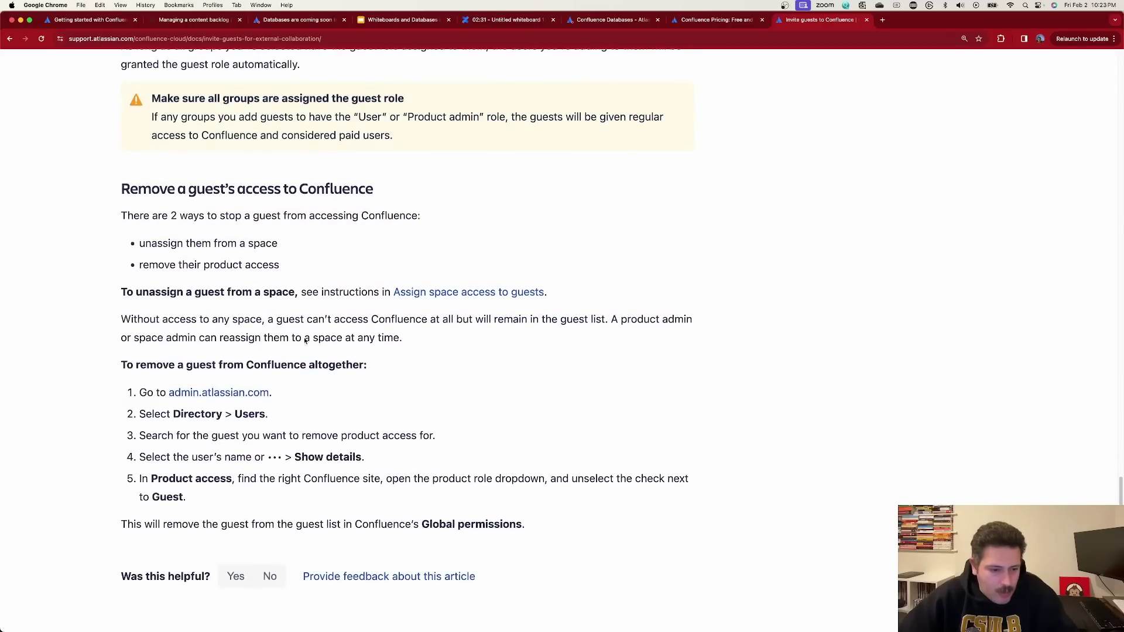
pyautogui.scroll(12, 304, 338)
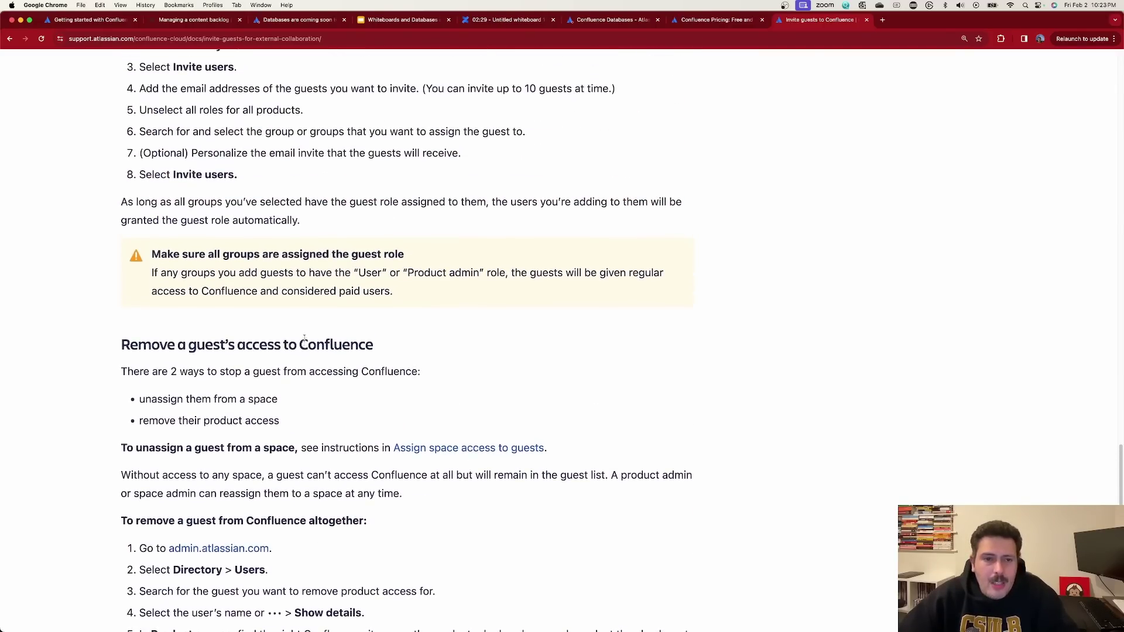
pyautogui.scroll(9, 304, 338)
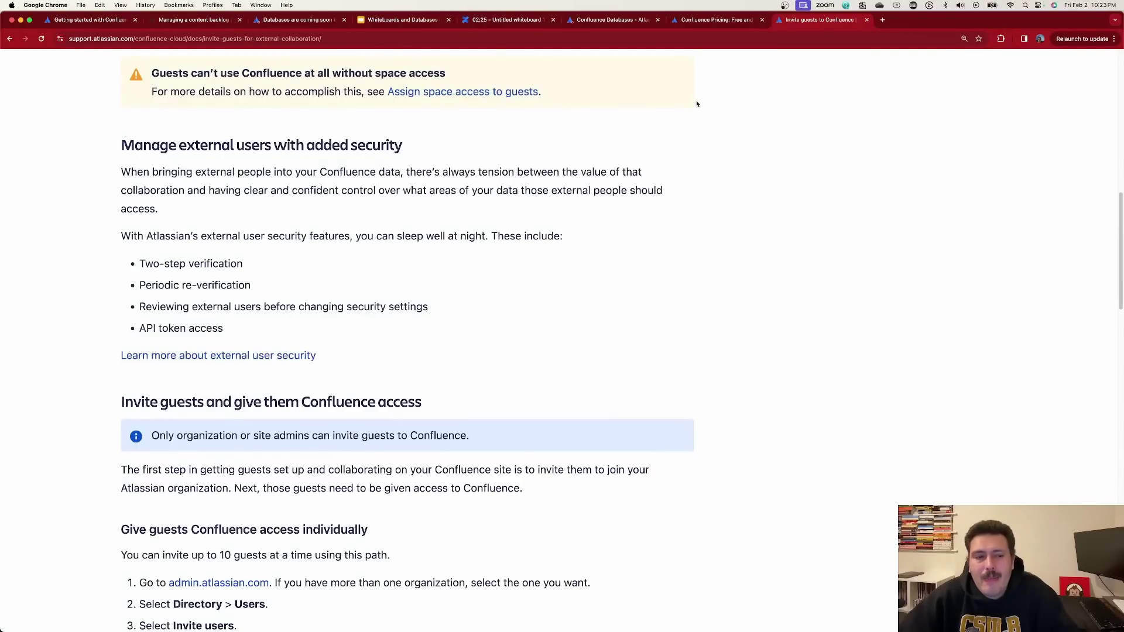
# Step: Return to the whiteboard and dismiss its list of further actions to show the sprint sections
pyautogui.click(533, 21)
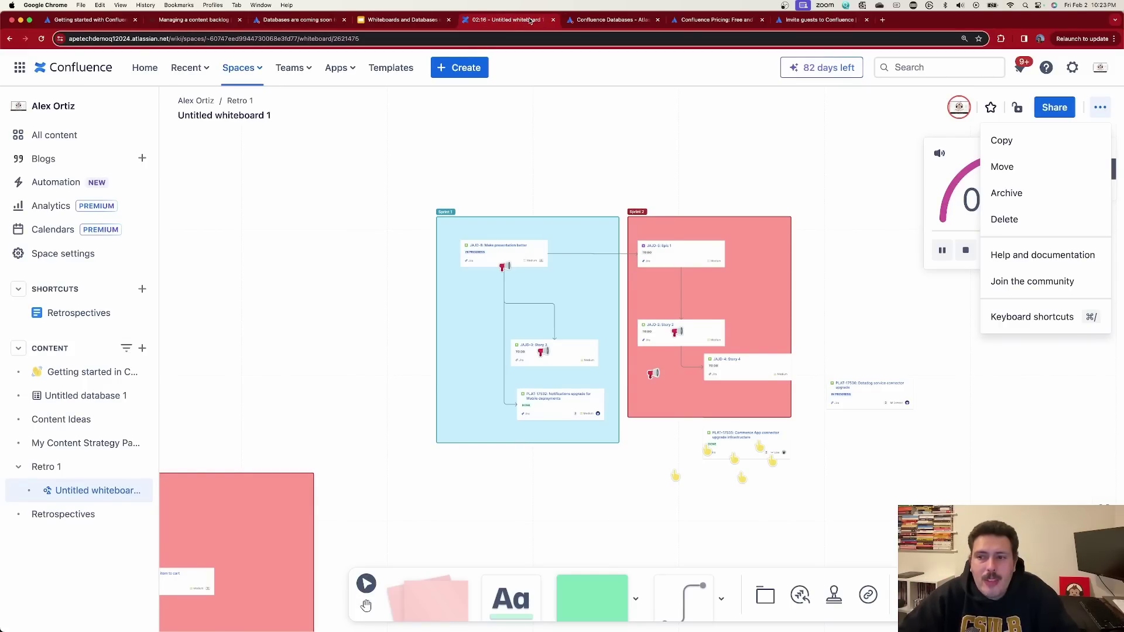
pyautogui.click(982, 420)
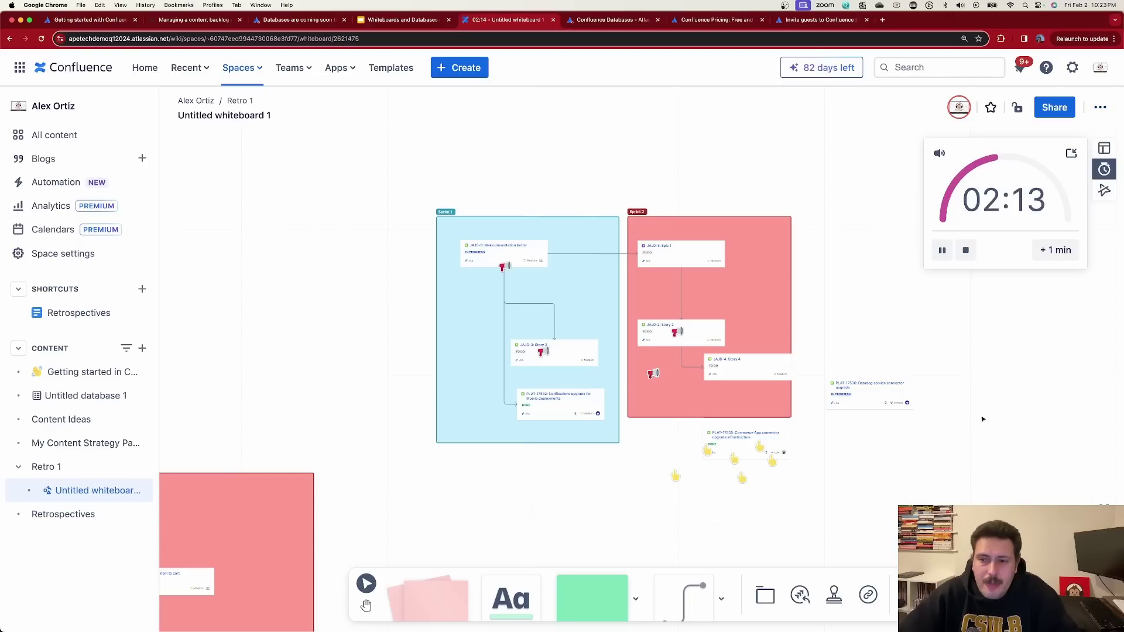
pyautogui.moveTo(865, 213); pyautogui.dragTo(770, 188)
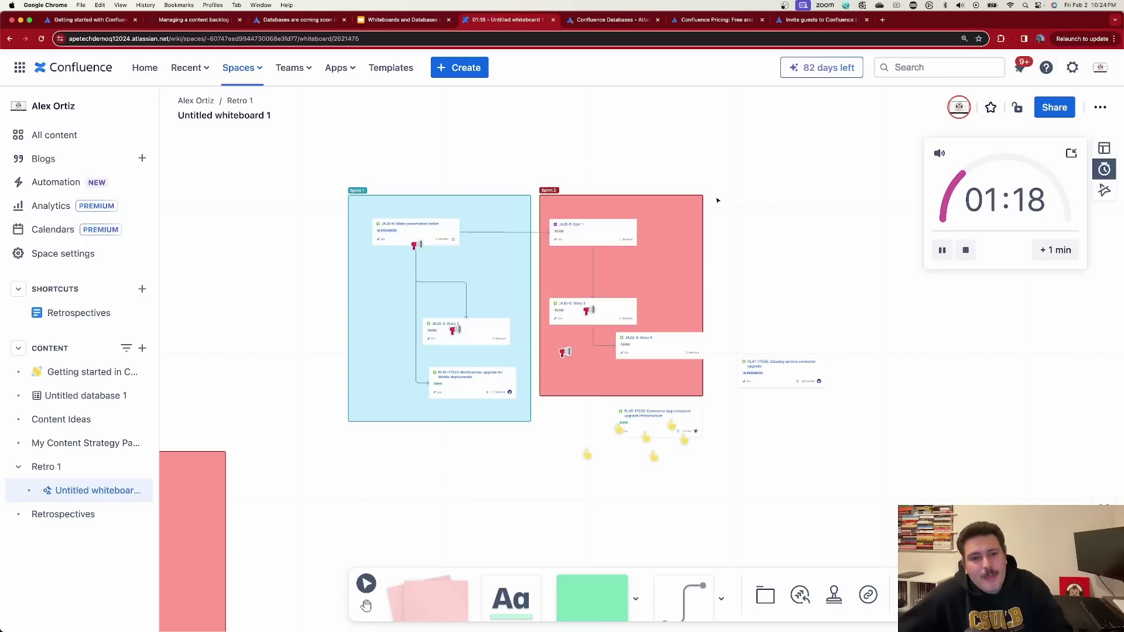
# Step: Search Google for "confluence databases" in a new browser tab and look through the results
pyautogui.click(882, 20)
pyautogui.write('conflue')
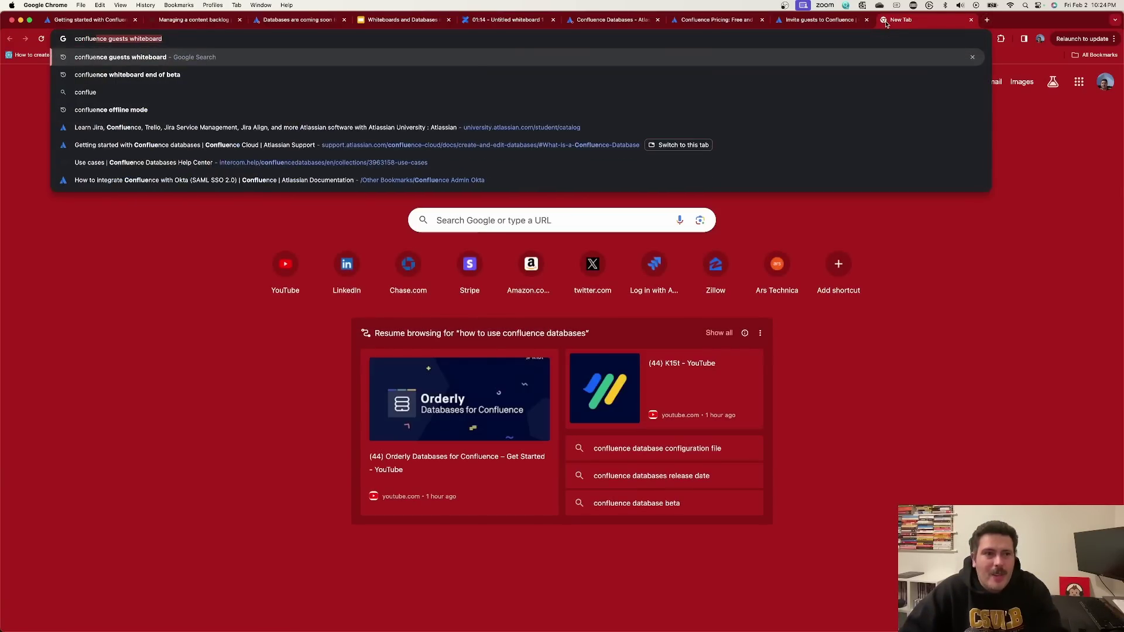
pyautogui.write('nce databases')
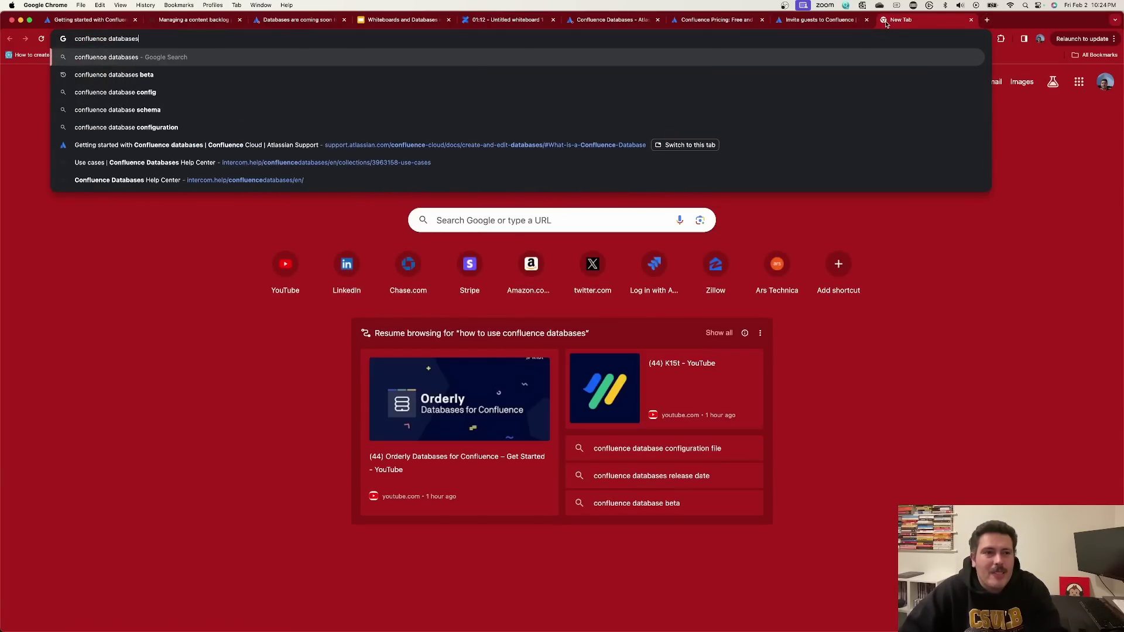
pyautogui.press('Return')
pyautogui.scroll(-6, 547, 366)
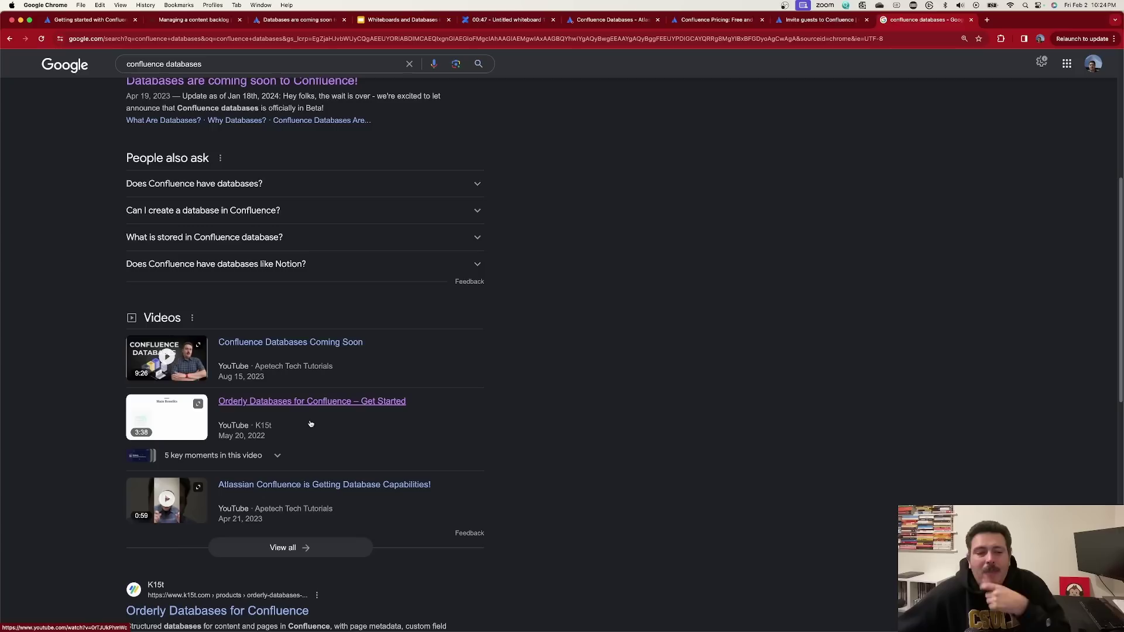
pyautogui.scroll(-3, 325, 422)
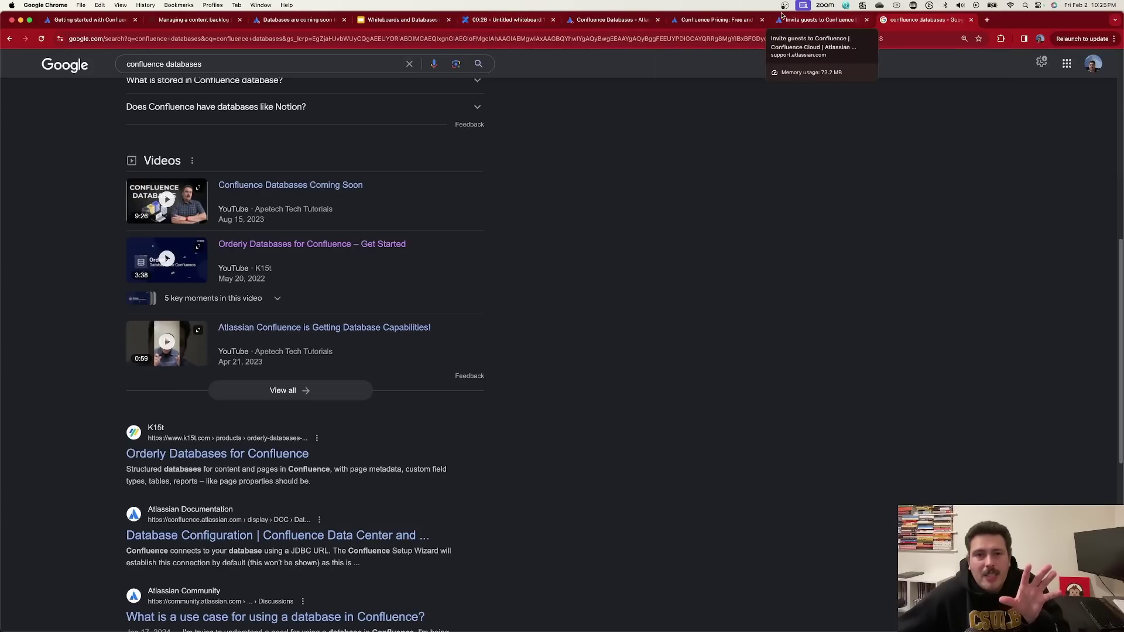
# Step: Review the open pages on the Confluence Databases group, pricing, managing a content backlog and getting started with Confluence databases
pyautogui.click(624, 20)
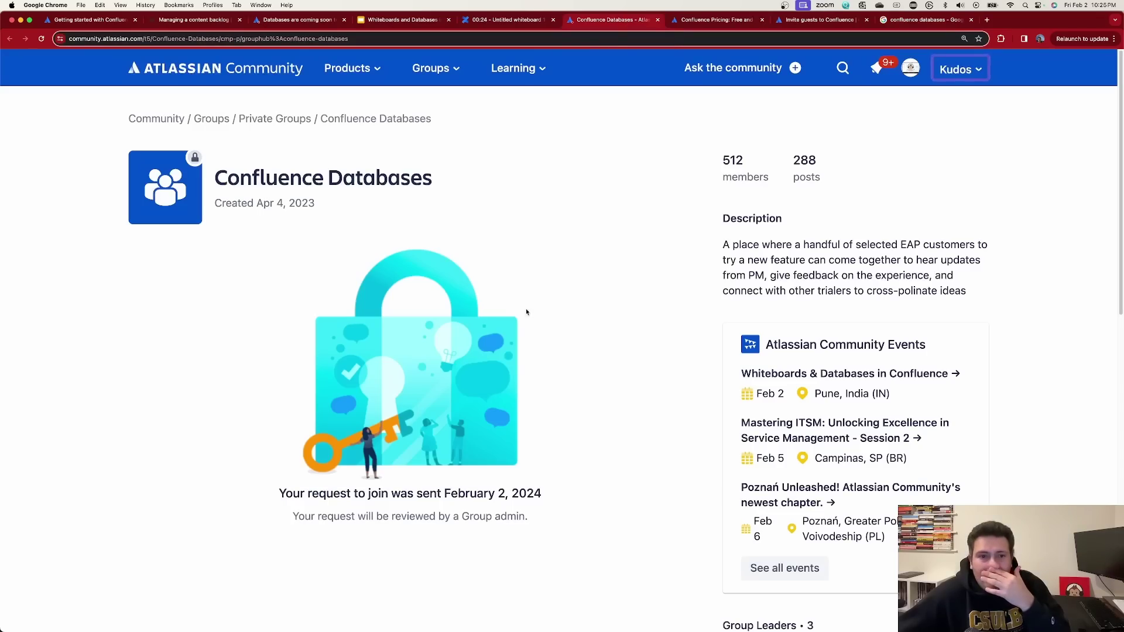
pyautogui.click(702, 20)
pyautogui.scroll(7, 671, 145)
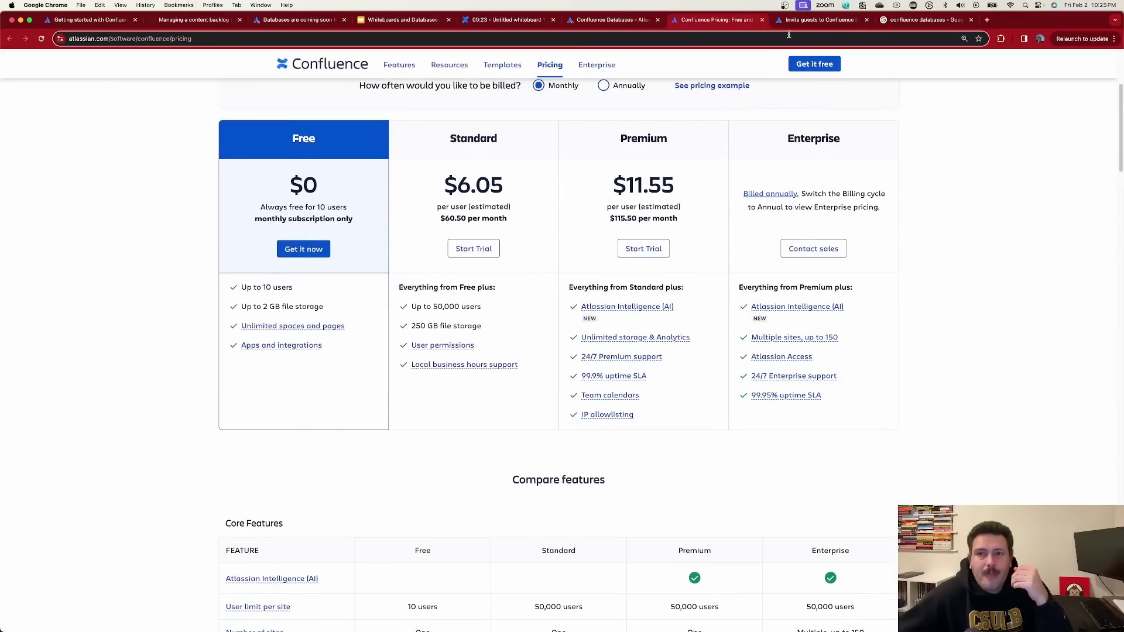
pyautogui.click(203, 21)
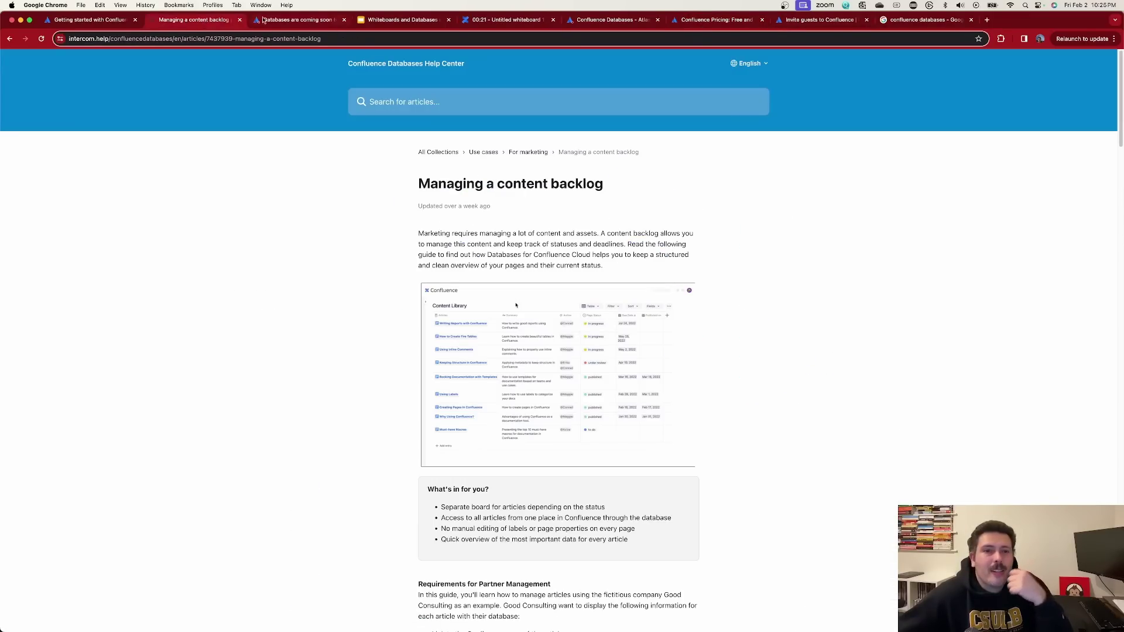
pyautogui.click(105, 21)
pyautogui.scroll(9, 281, 232)
pyautogui.scroll(6, 281, 232)
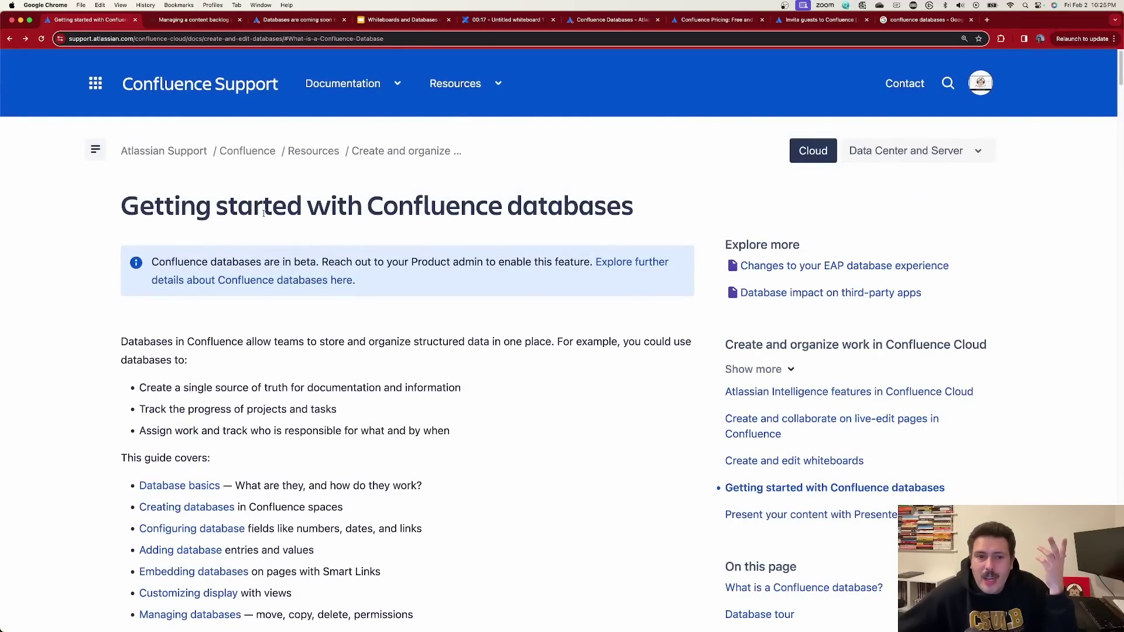
pyautogui.scroll(-6, 392, 216)
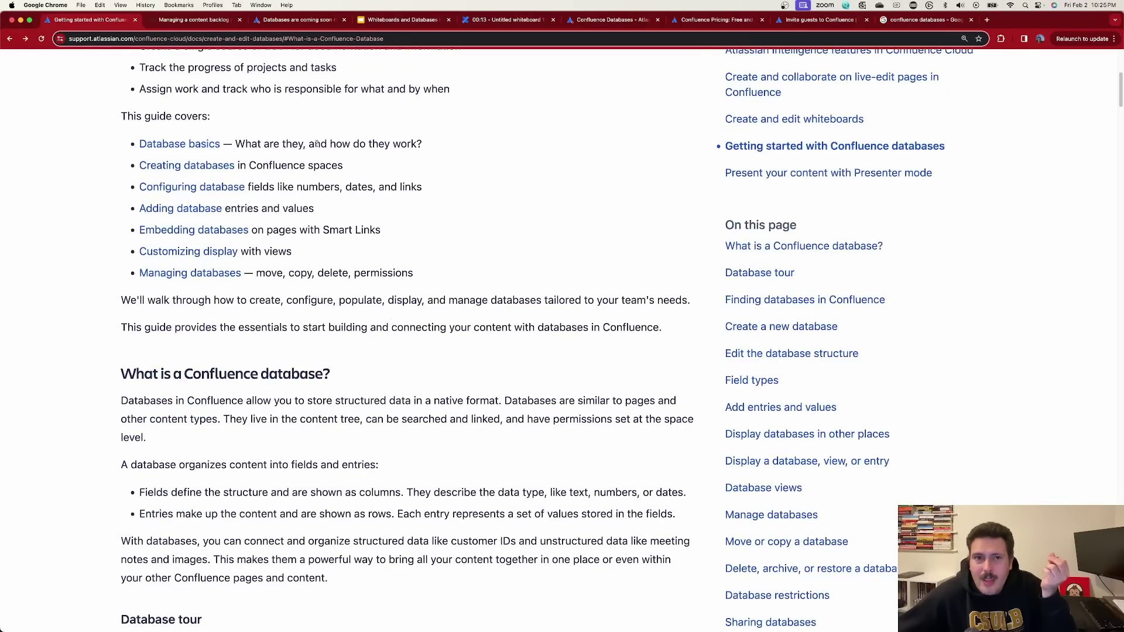
# Step: Go back to the whiteboard's browser tab and create a new Confluence database under Untitled whiteboard 1
pyautogui.click(485, 20)
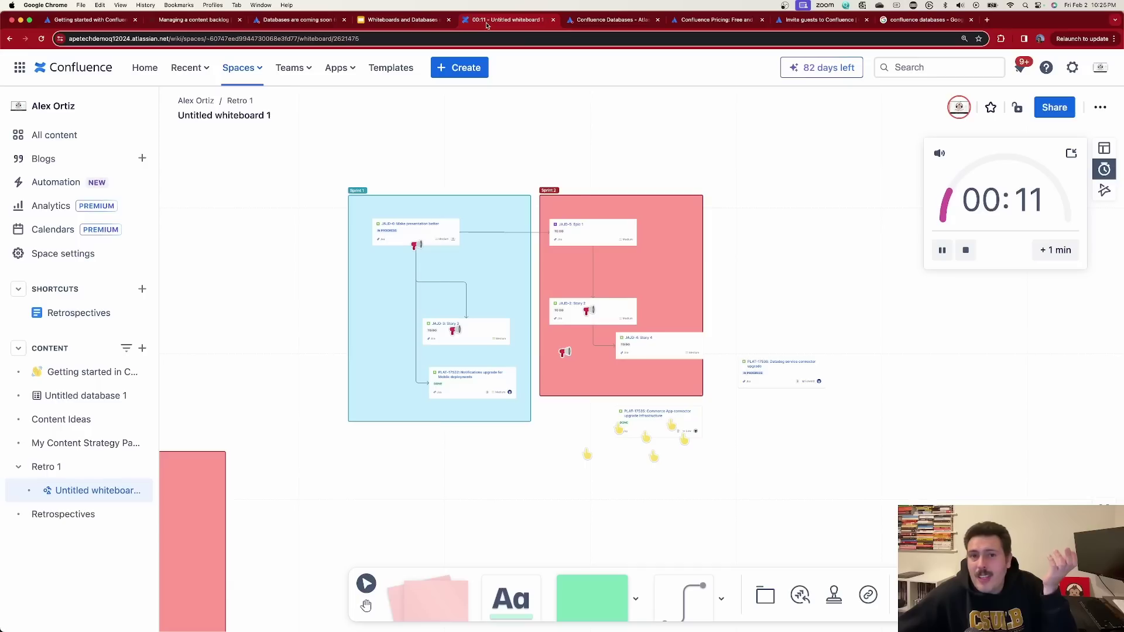
pyautogui.click(460, 69)
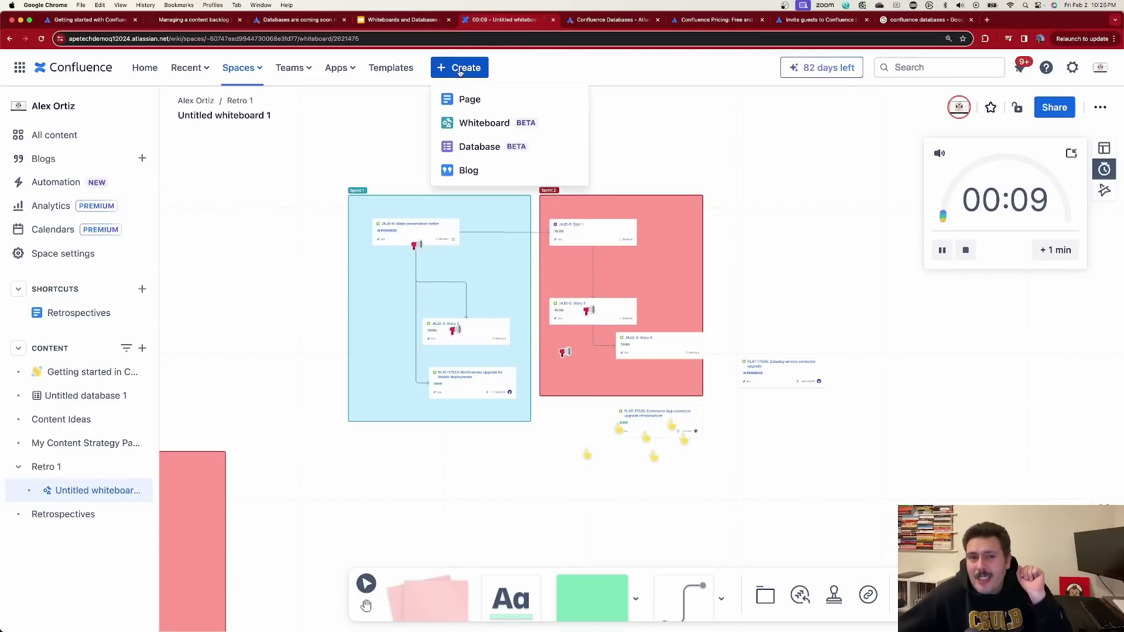
pyautogui.click(478, 144)
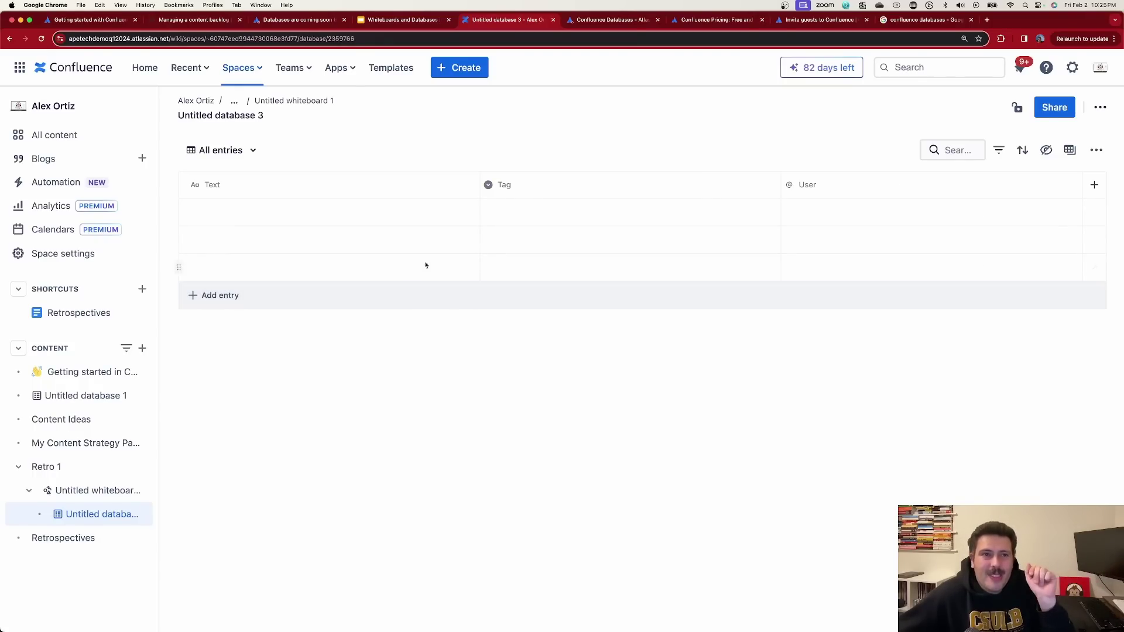
# Step: Revisit the getting started guide and the "Databases are coming soon to Confluence!" article, and return to the new database
pyautogui.click(93, 24)
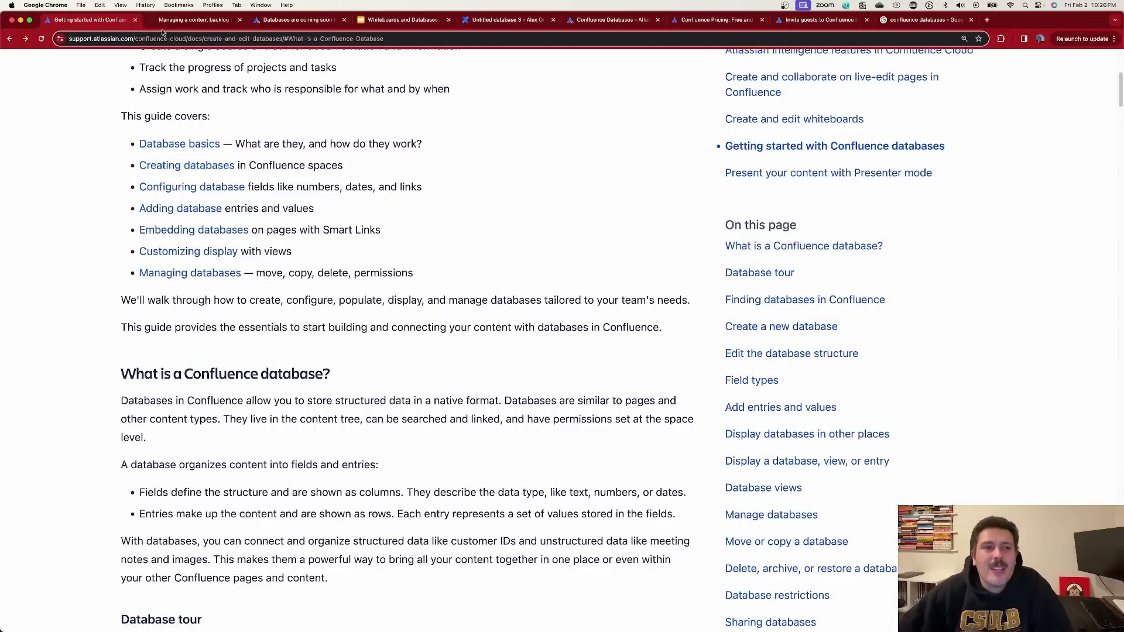
pyautogui.click(310, 22)
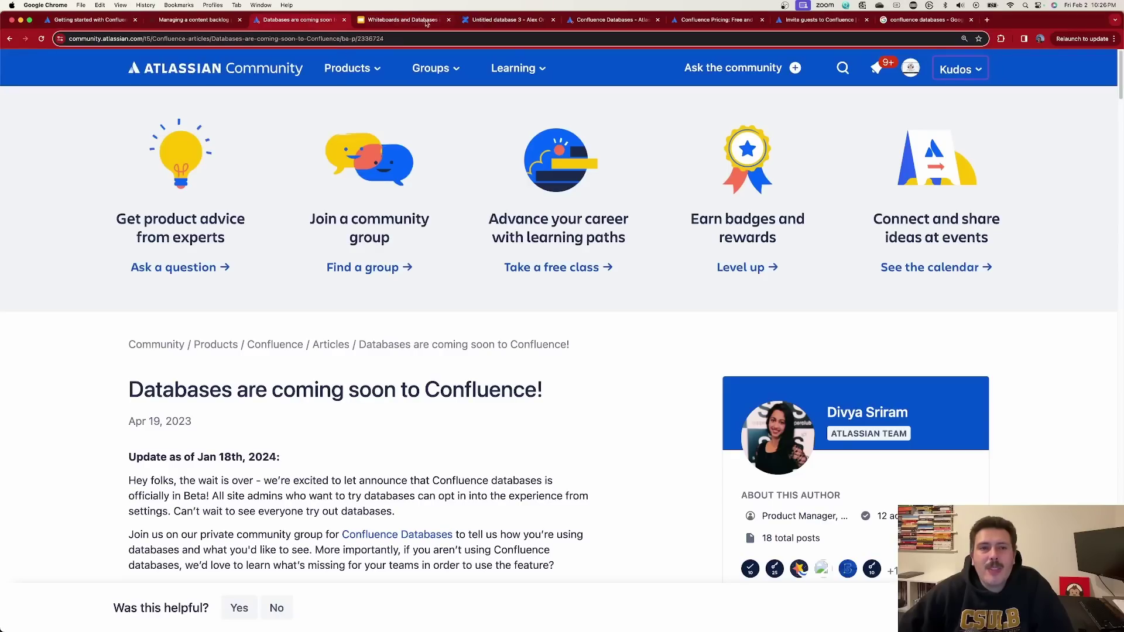
pyautogui.click(501, 21)
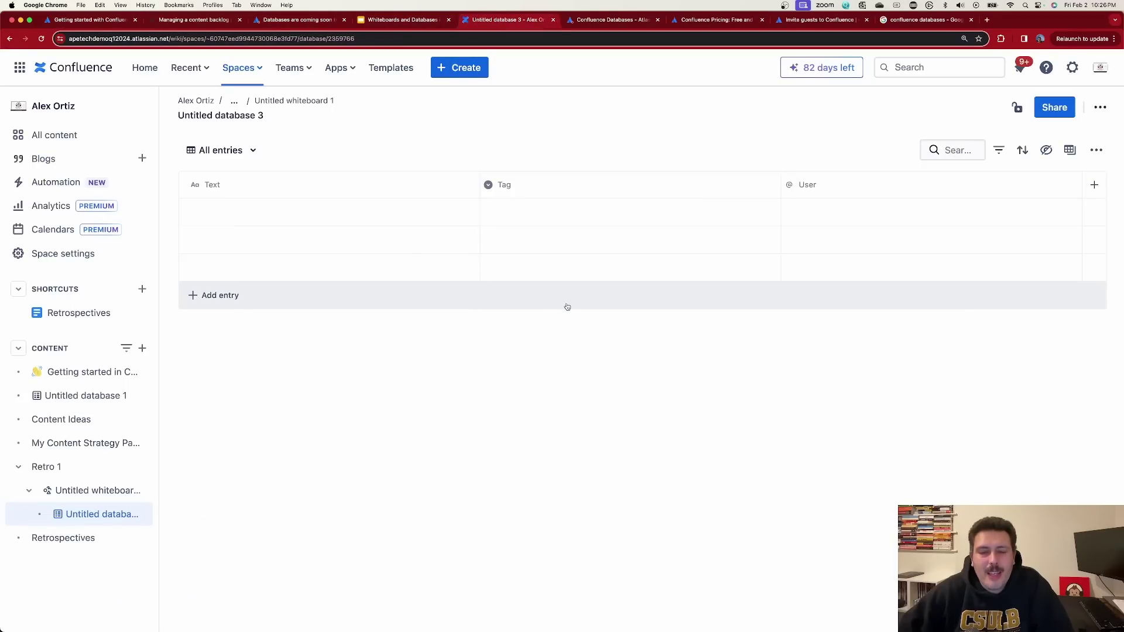
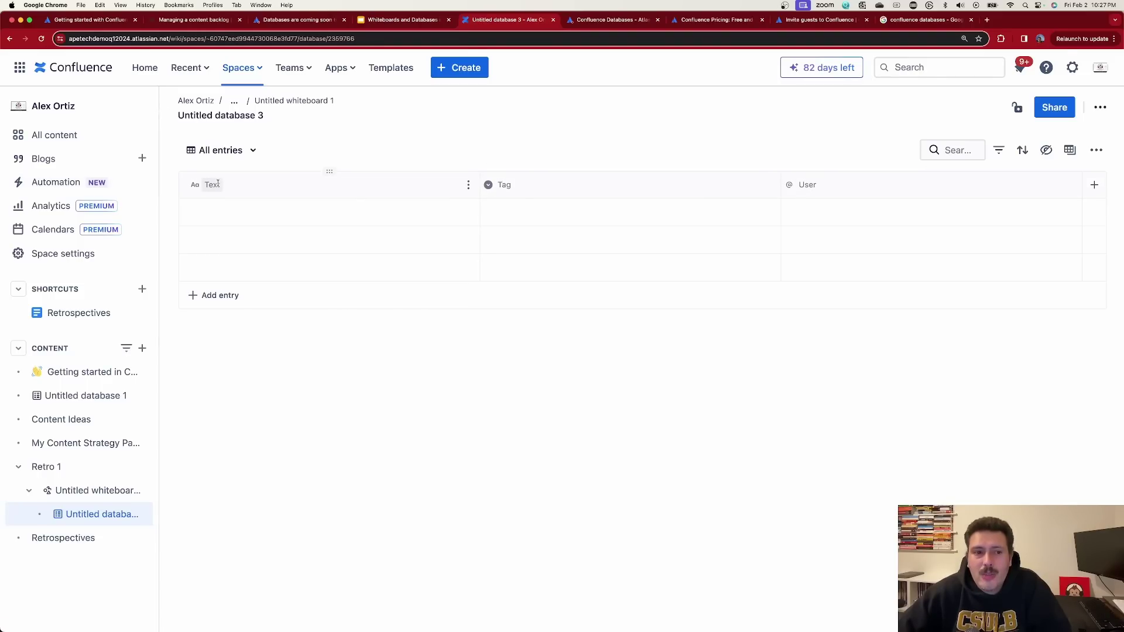
# Step: Rename the new database as Content Creation
pyautogui.click(459, 67)
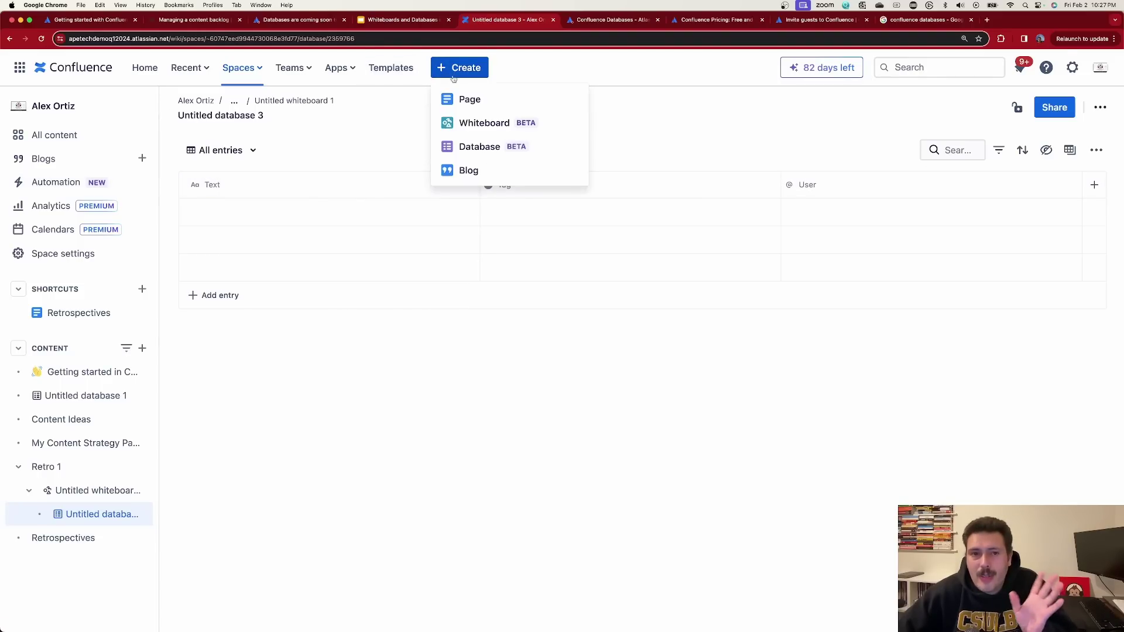
pyautogui.click(352, 118)
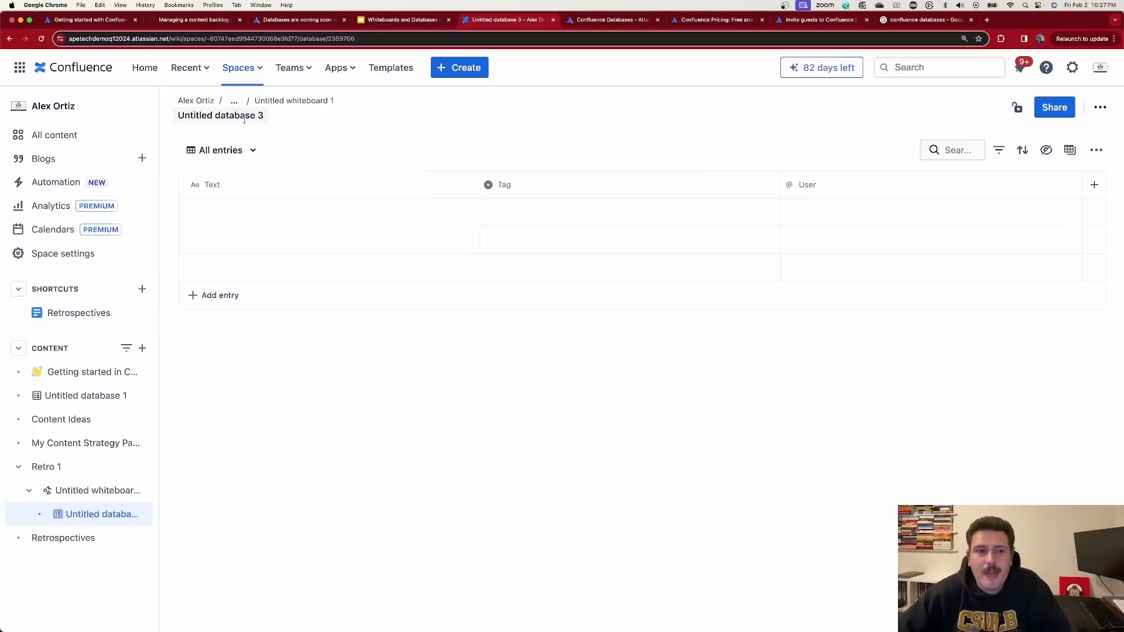
pyautogui.click(238, 116)
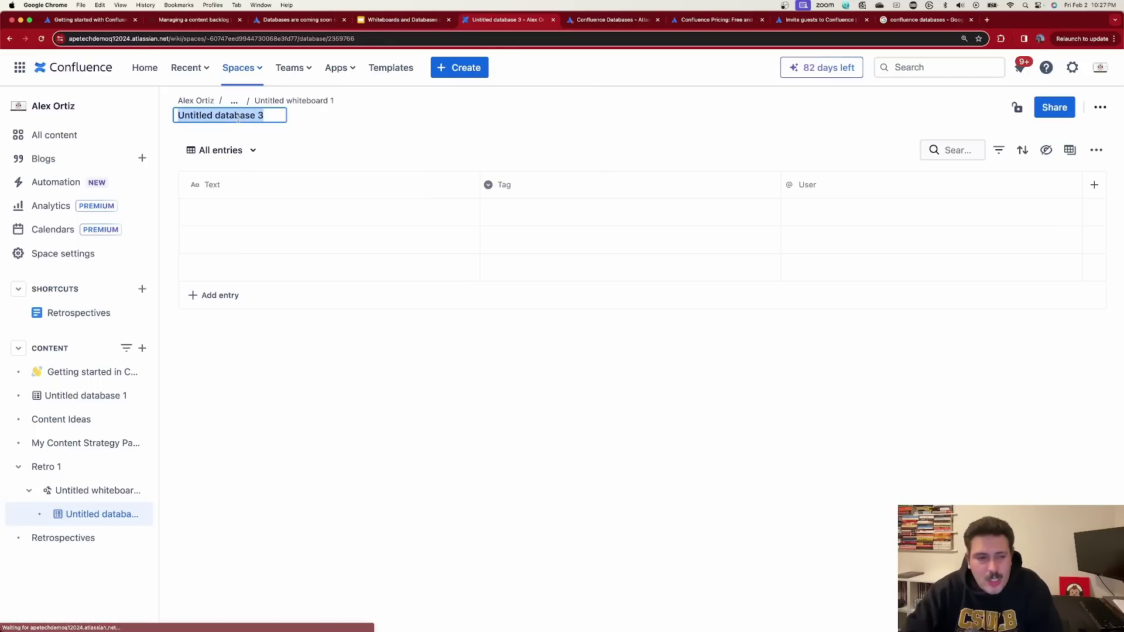
pyautogui.write('Content Creation')
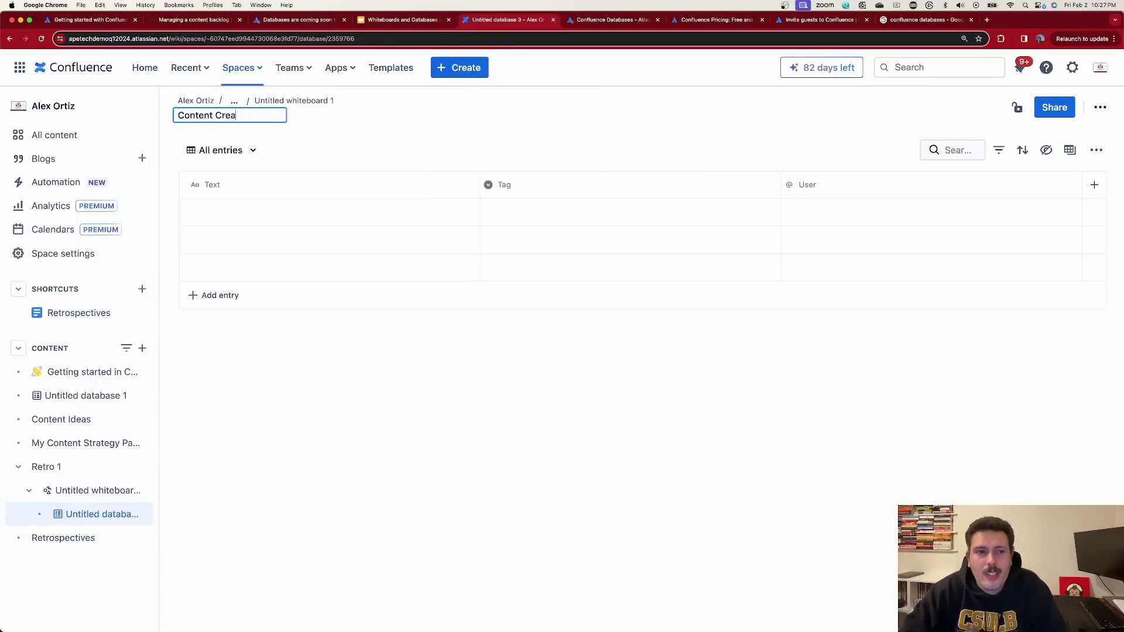
pyautogui.press('Return')
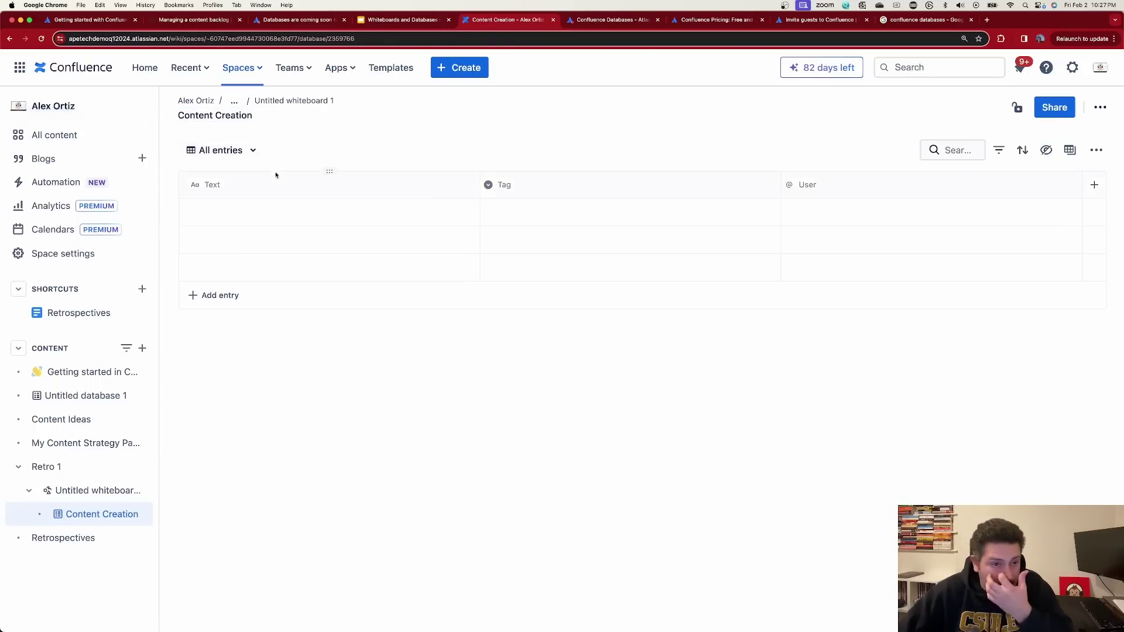
# Step: Rename the database's Text field as Title and allow line breaks in it
pyautogui.click(219, 185)
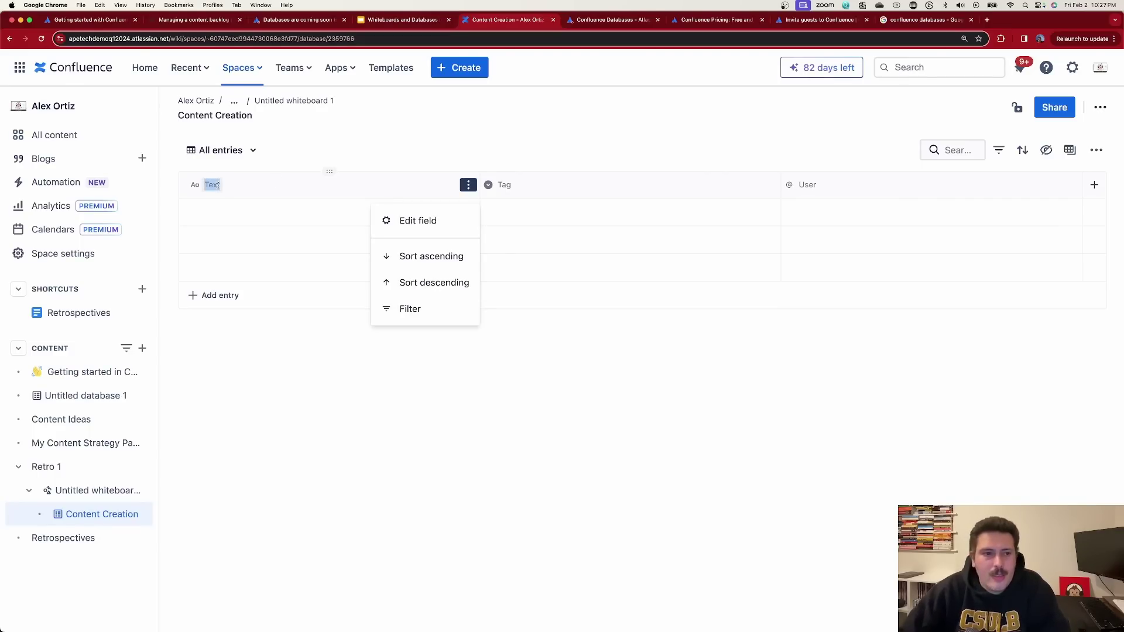
pyautogui.click(218, 185)
pyautogui.write('T')
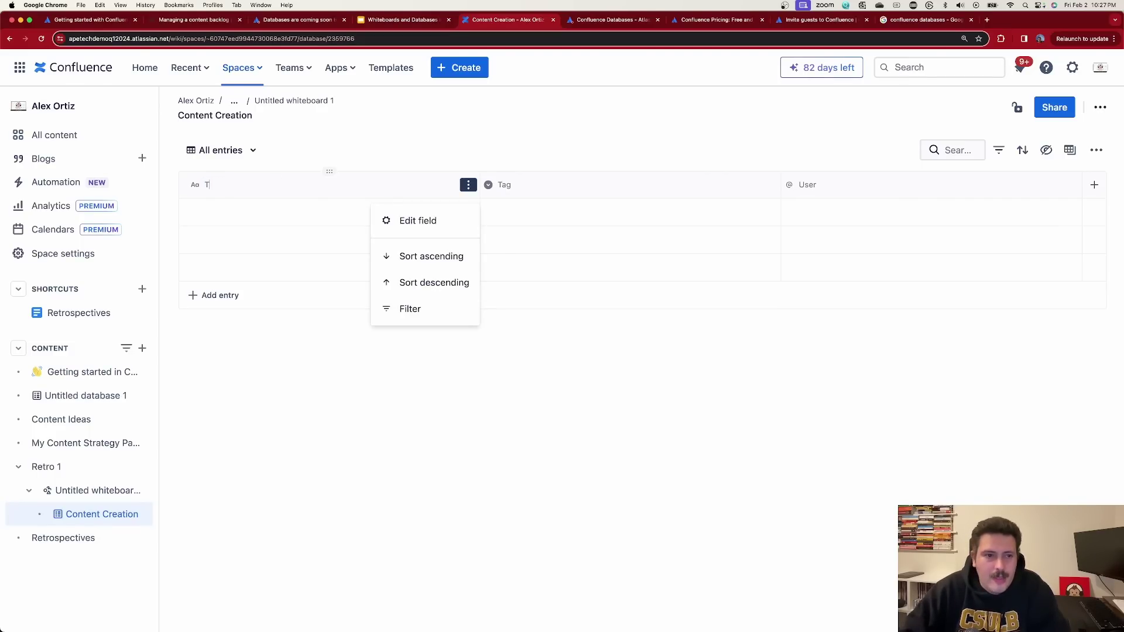
pyautogui.write('itle')
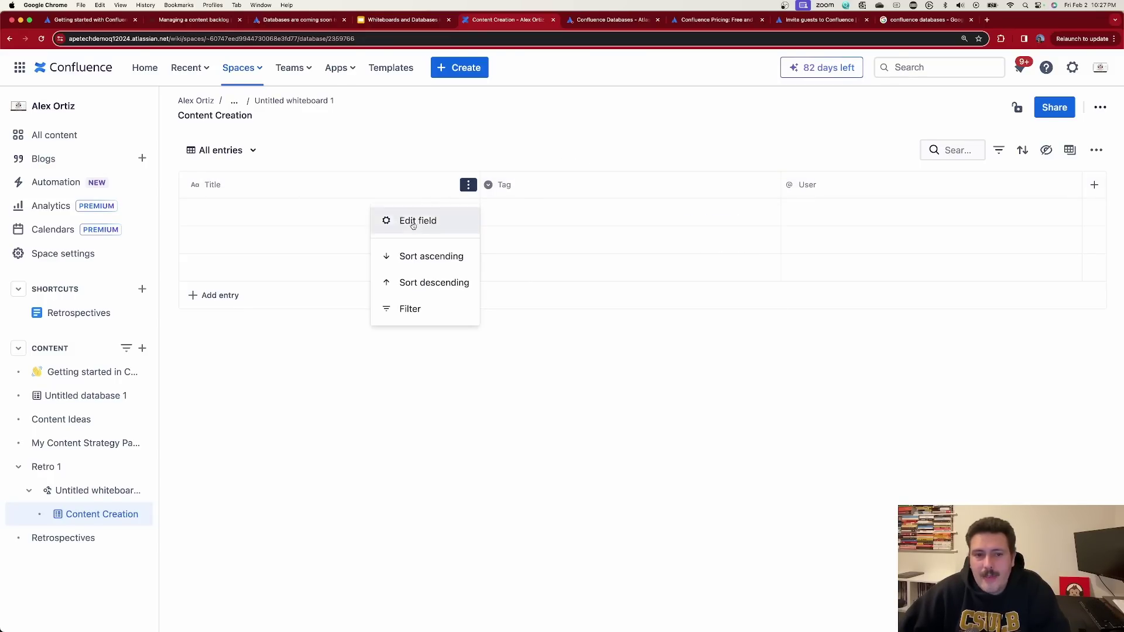
pyautogui.click(409, 224)
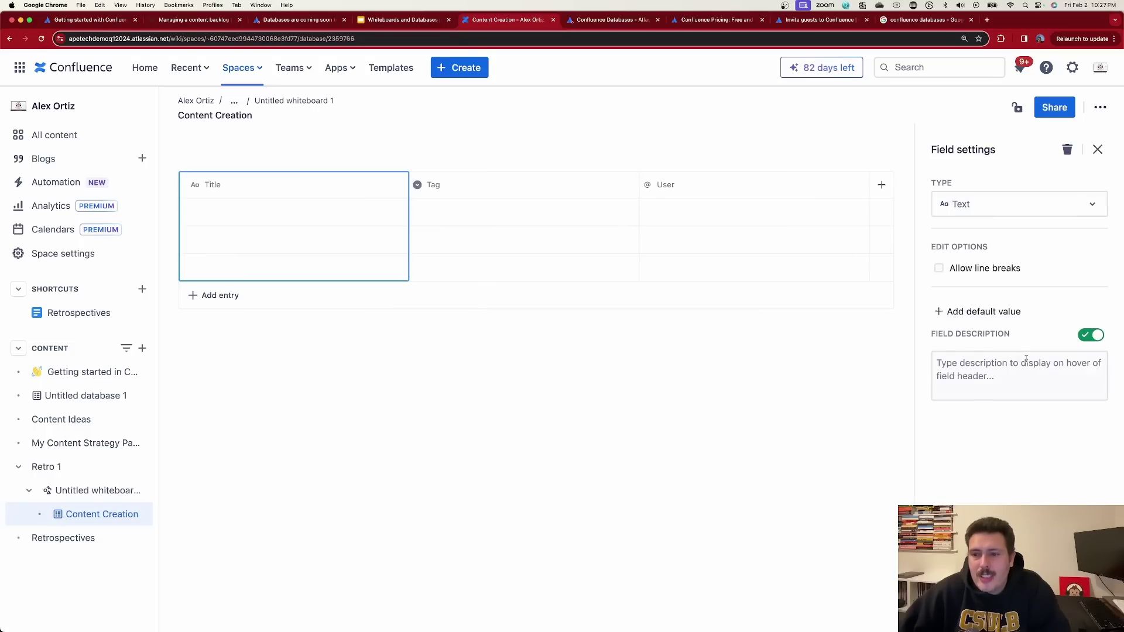
pyautogui.click(992, 269)
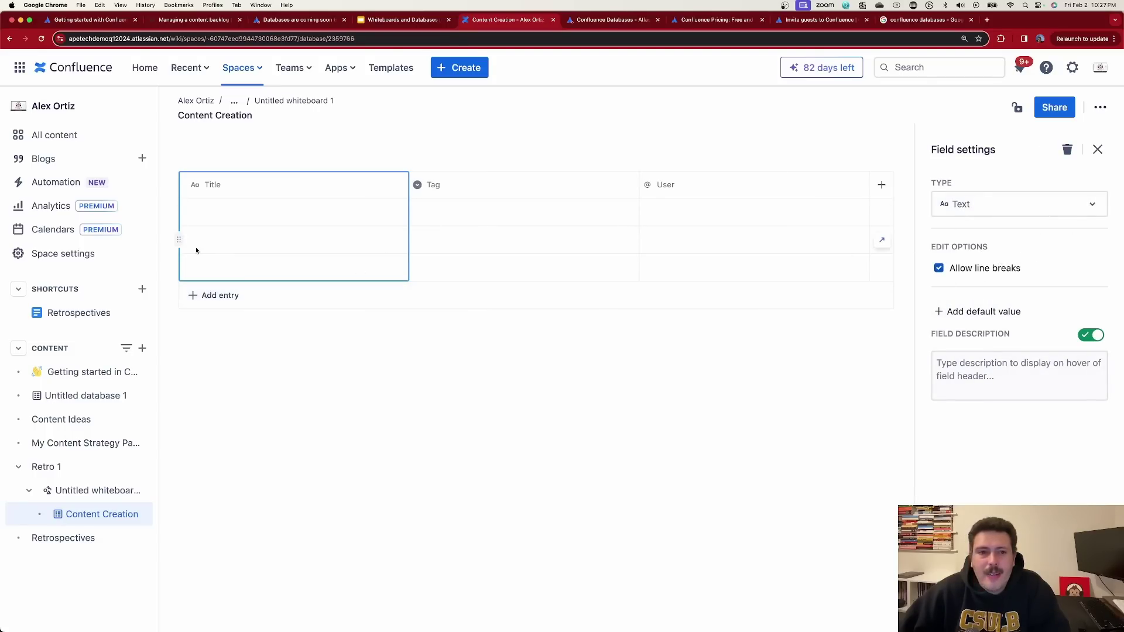
# Step: Add a Date field named Publish Date to the database after reviewing the available field types
pyautogui.click(556, 192)
pyautogui.click(742, 187)
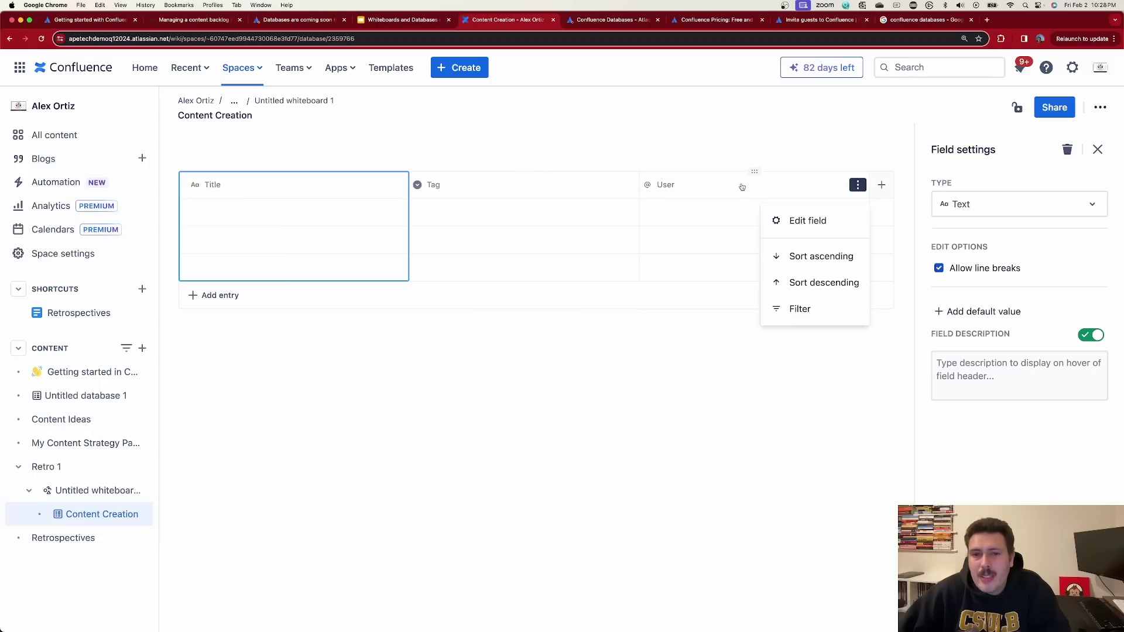
pyautogui.click(882, 186)
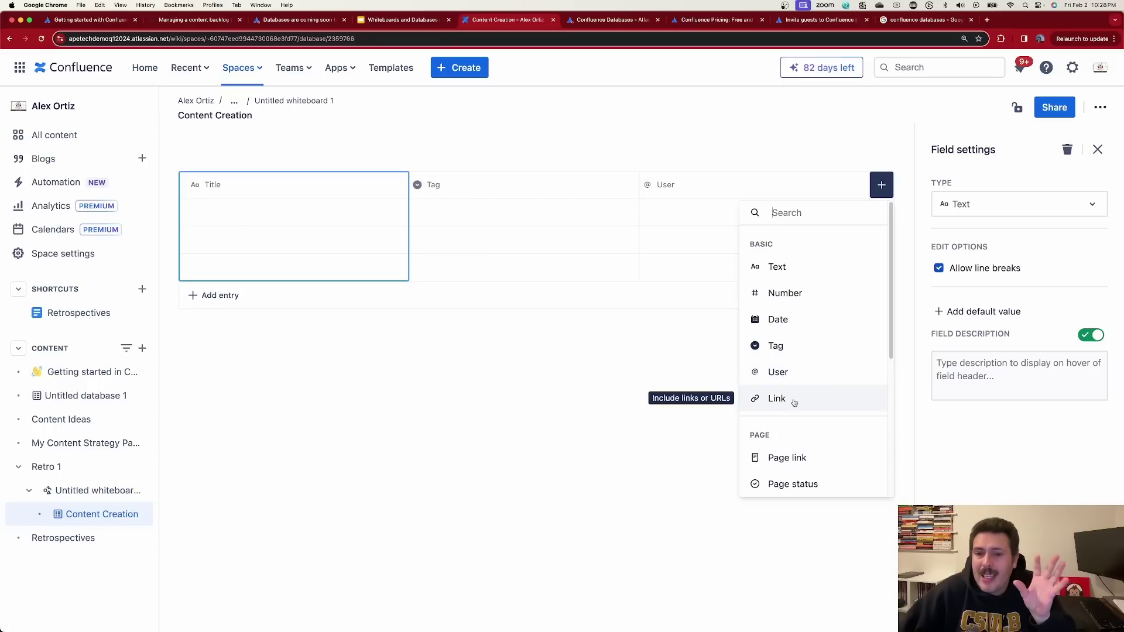
pyautogui.scroll(-5, 795, 403)
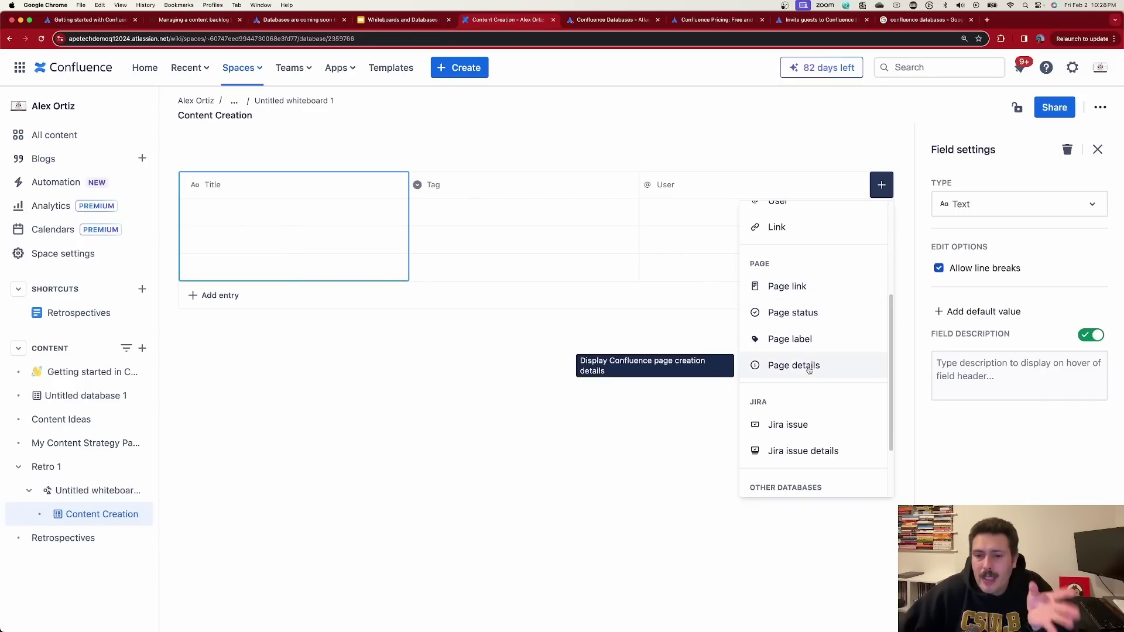
pyautogui.scroll(-3, 814, 351)
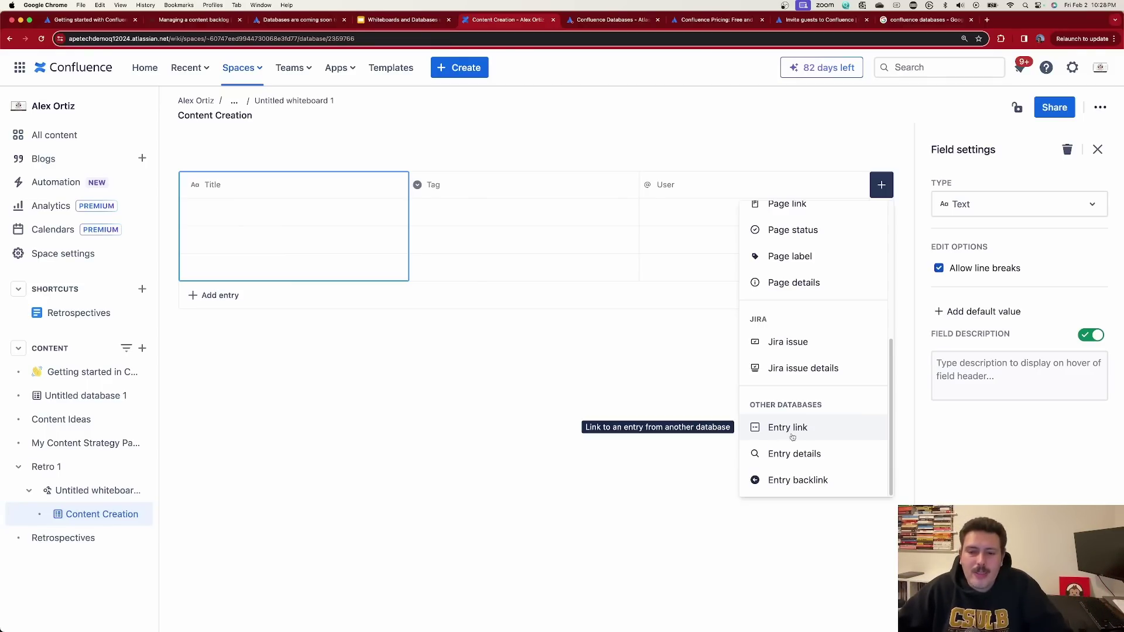
pyautogui.scroll(4, 802, 410)
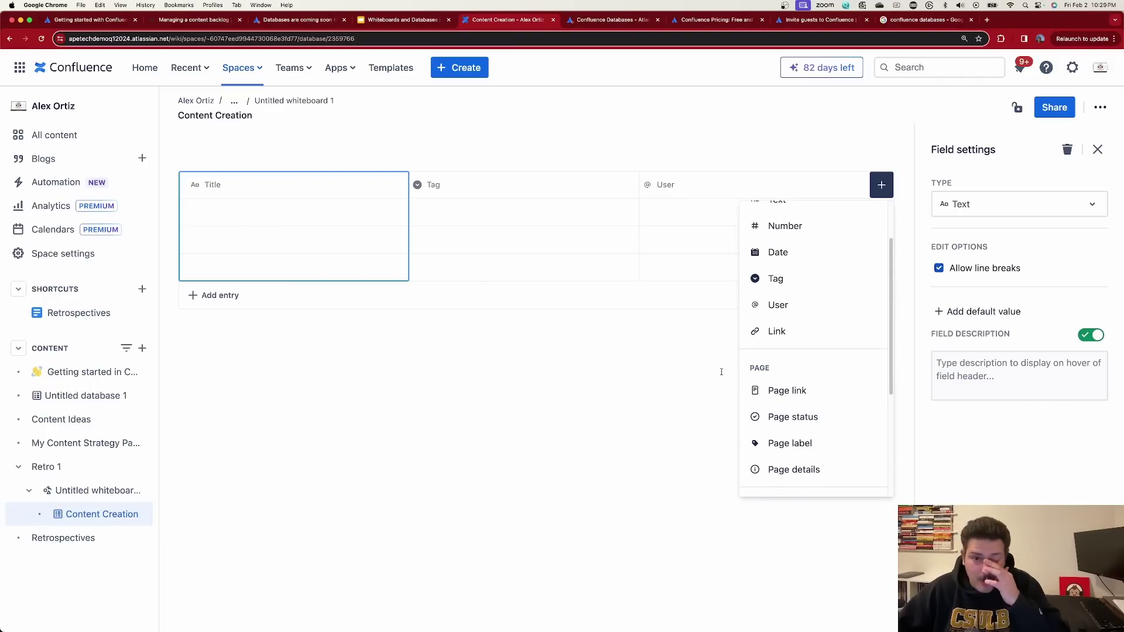
pyautogui.click(809, 252)
pyautogui.write('Publ')
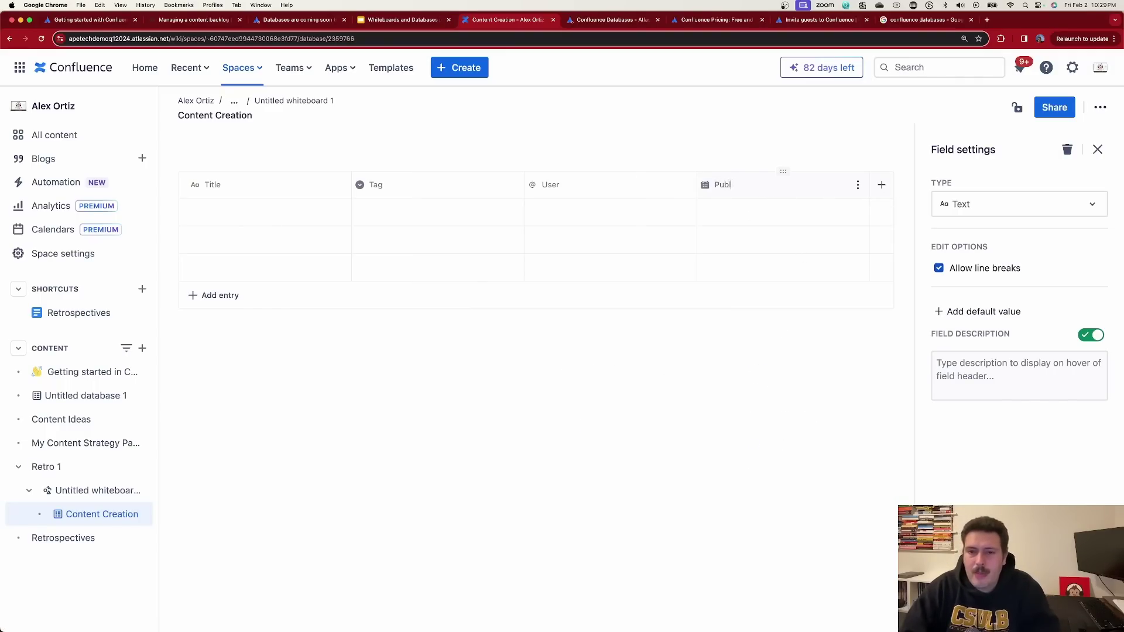
pyautogui.write('ish Date')
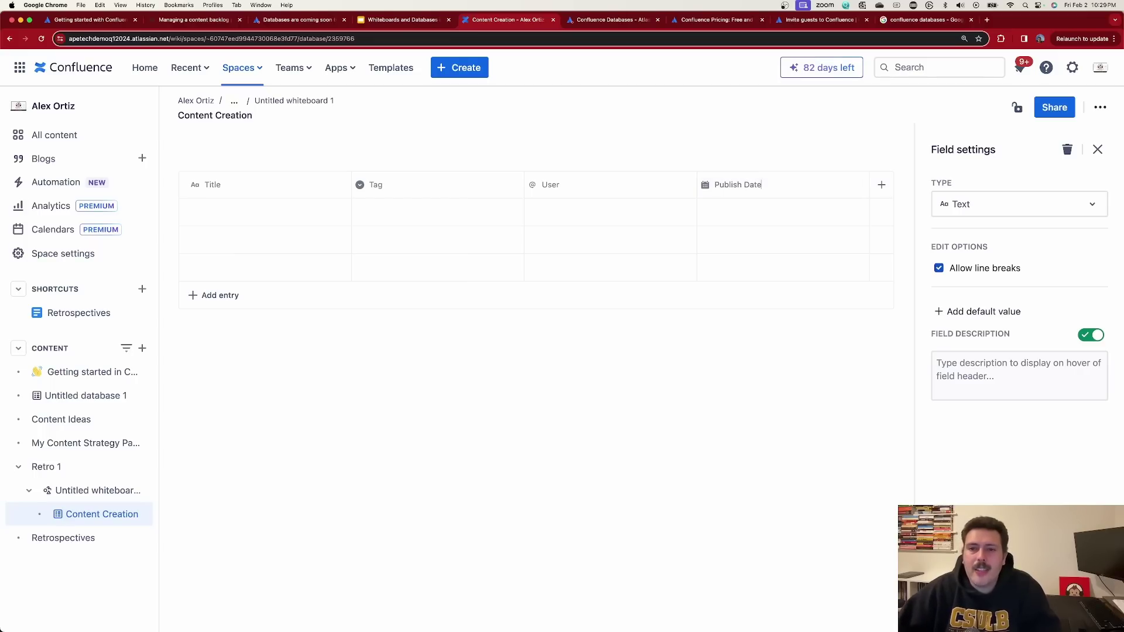
pyautogui.click(1098, 150)
# Step: Add a Page link field after Publish Date in the database
pyautogui.click(287, 219)
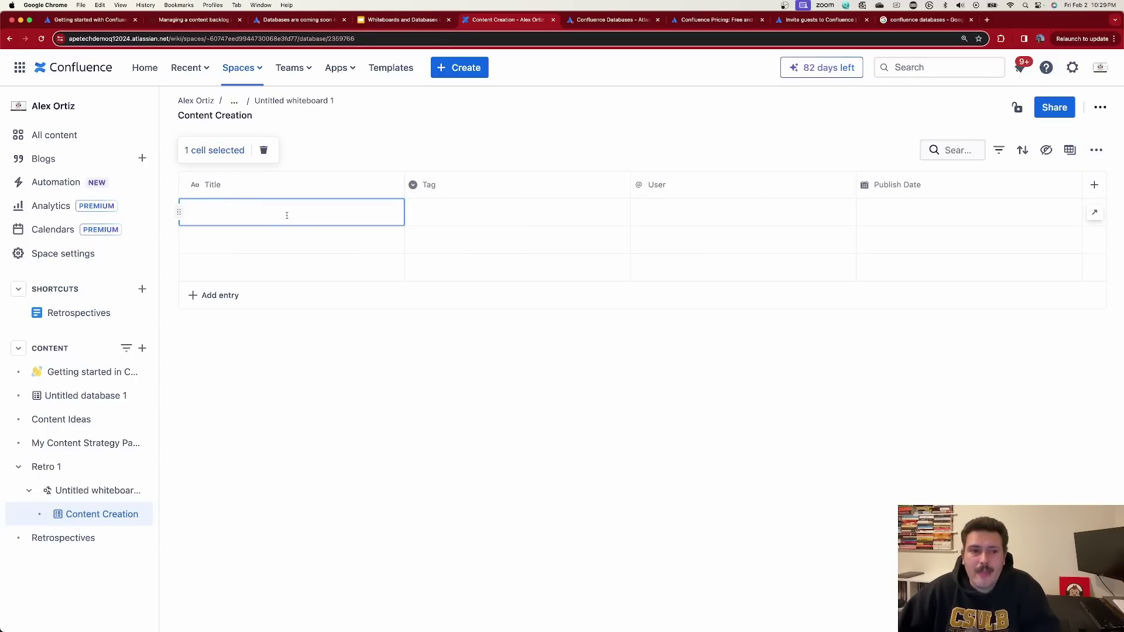
pyautogui.click(1096, 150)
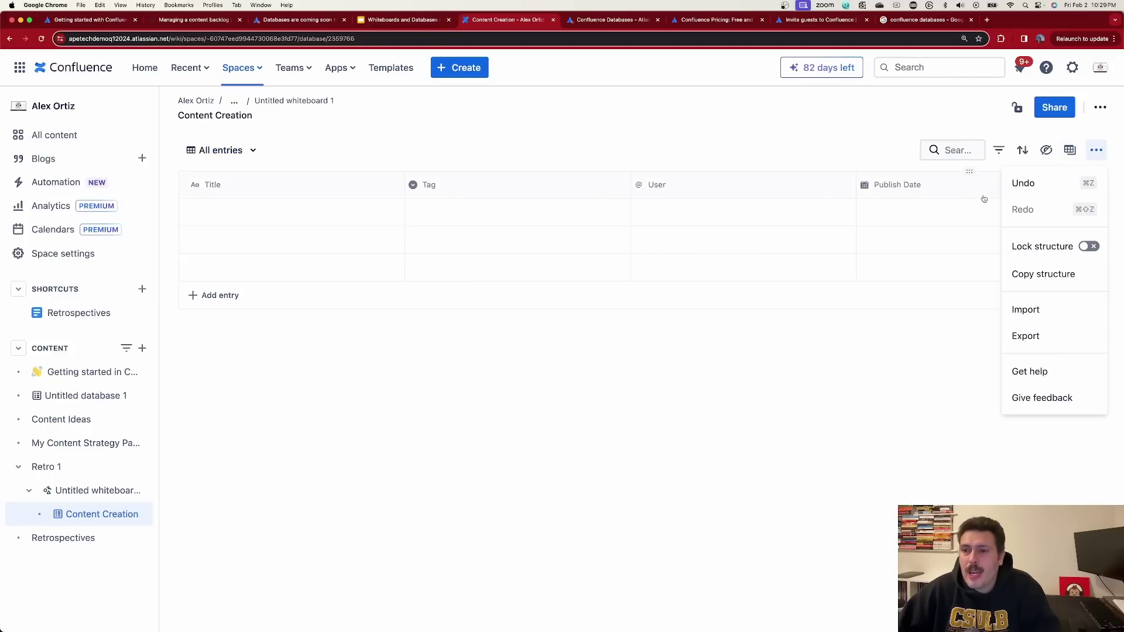
pyautogui.click(961, 346)
pyautogui.click(1095, 184)
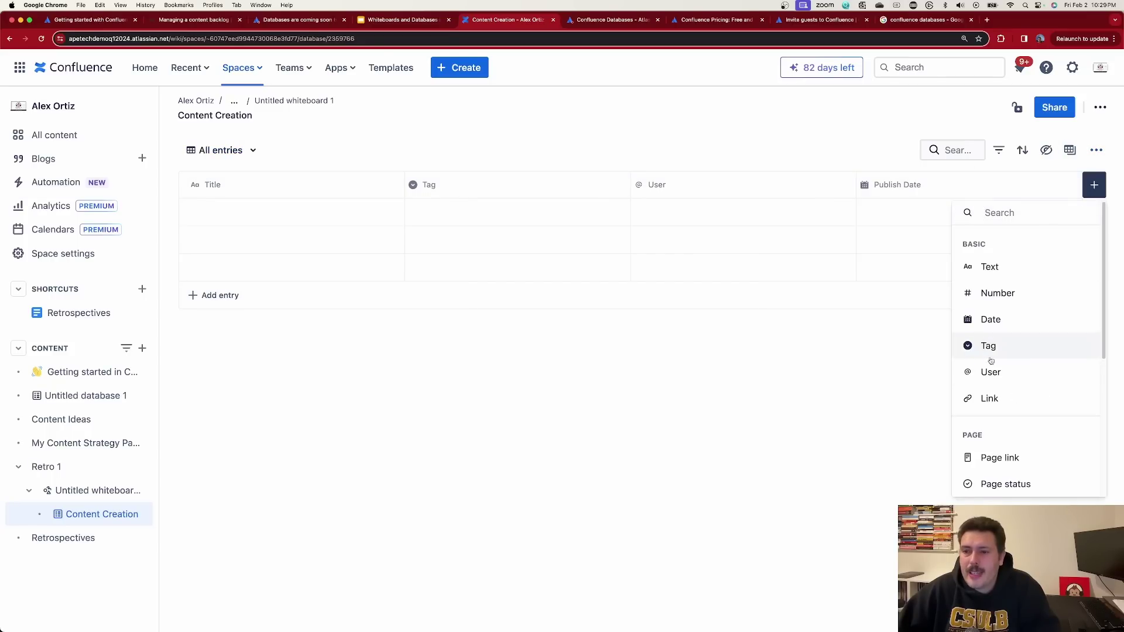
pyautogui.scroll(-1, 995, 363)
pyautogui.click(1009, 394)
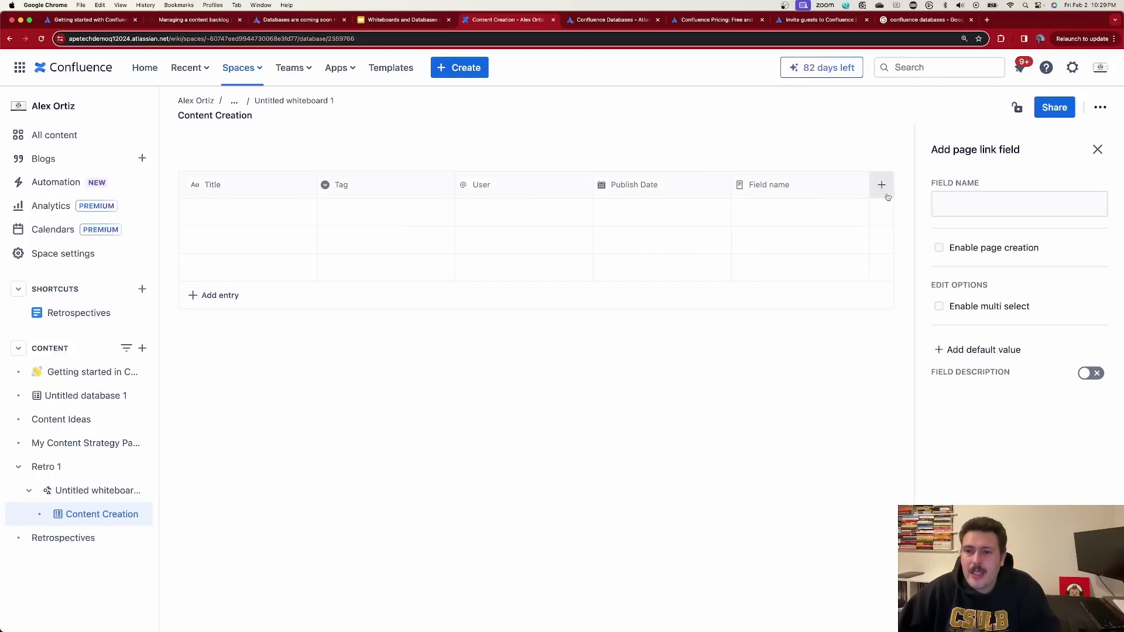
# Step: Rename the page link field as Content Page and close its settings
pyautogui.click(812, 188)
pyautogui.doubleClick(778, 184)
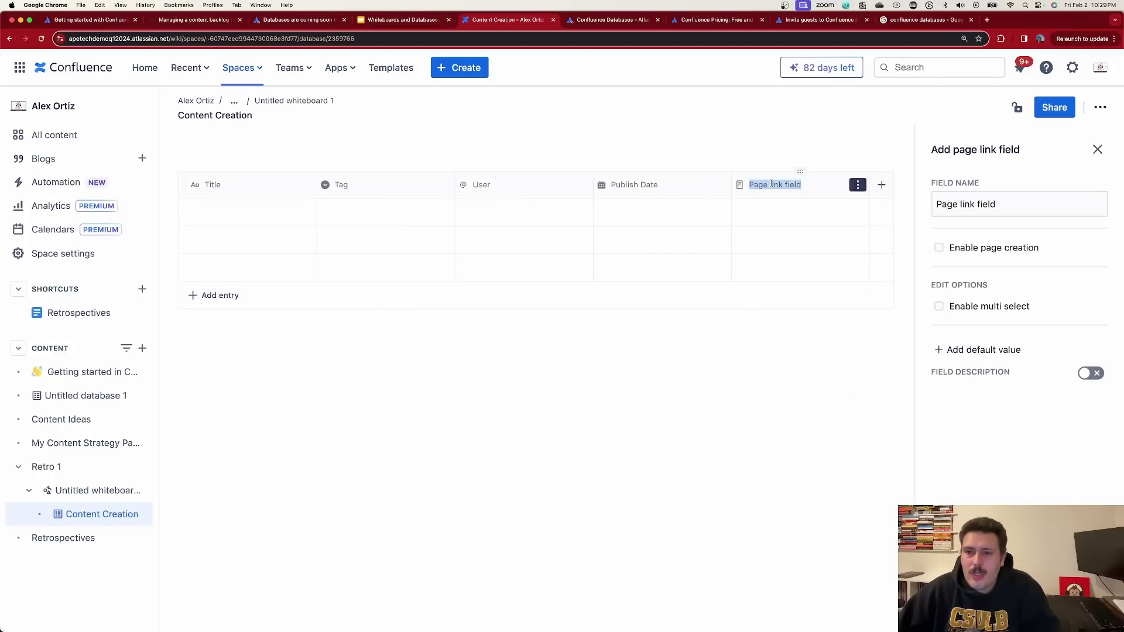
pyautogui.click(778, 183)
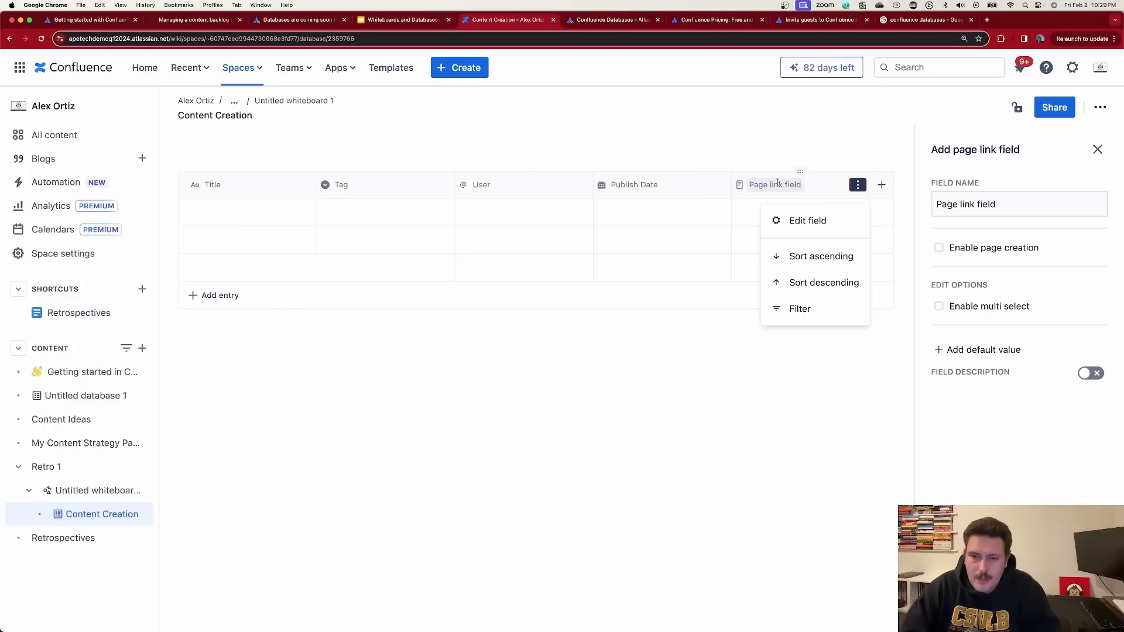
pyautogui.doubleClick(777, 183)
pyautogui.click(777, 184)
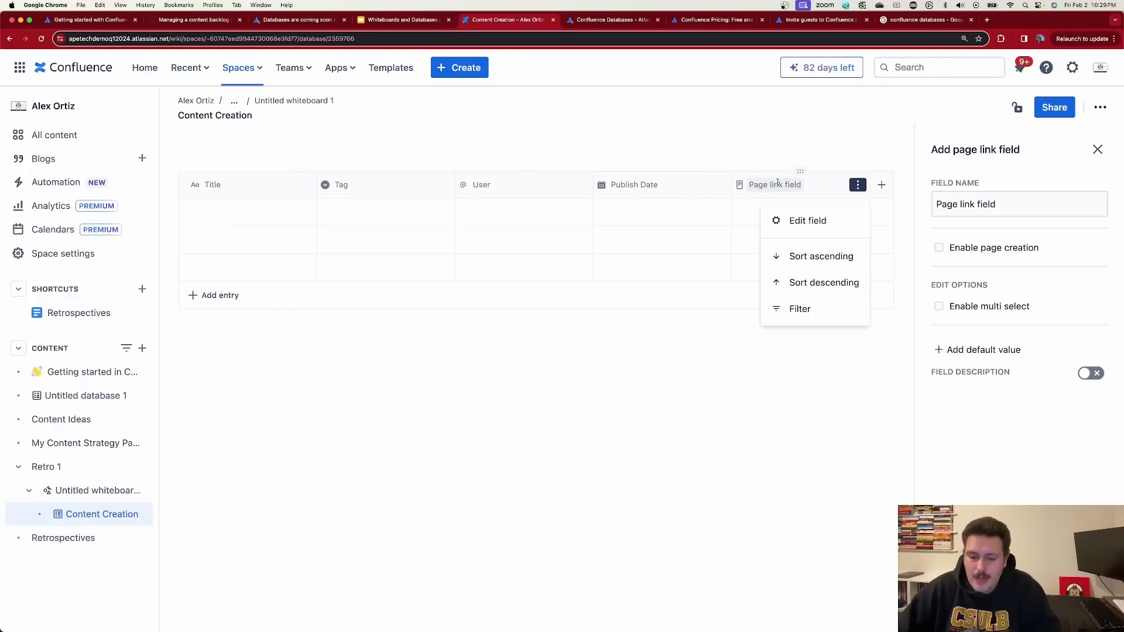
pyautogui.click(778, 183)
pyautogui.press('BackSpace')
pyautogui.press('BackSpace')
pyautogui.press('BackSpace')
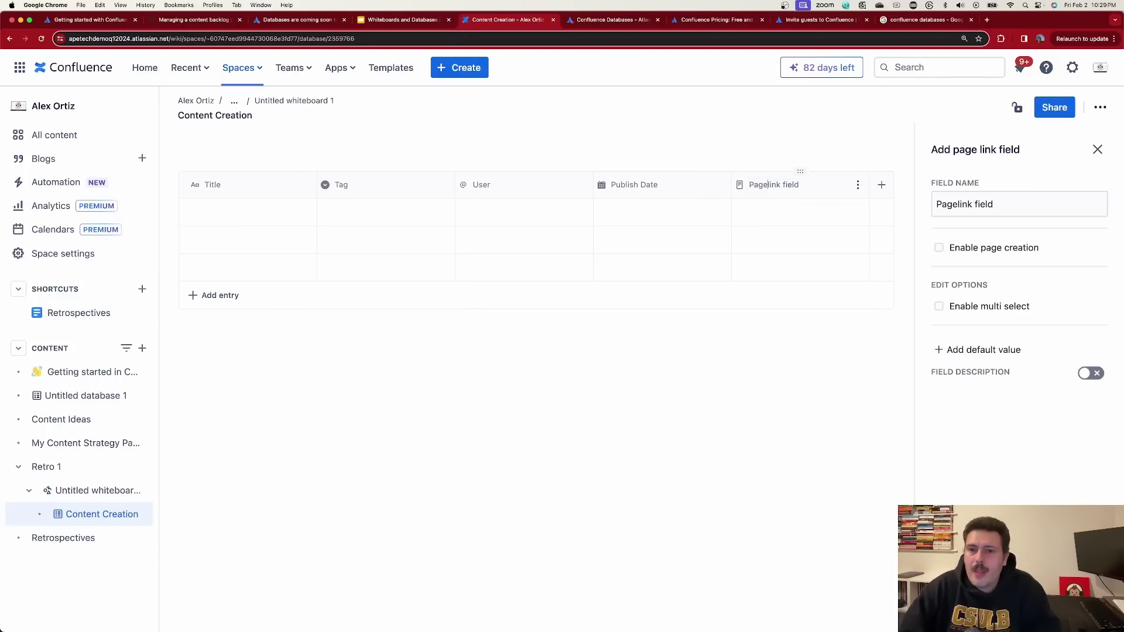
pyautogui.press('BackSpace')
pyautogui.press('BackSpace')
pyautogui.press('BackSpace')
pyautogui.press('BackSpace')
pyautogui.press('BackSpace')
pyautogui.press('BackSpace')
pyautogui.press('BackSpace')
pyautogui.press('BackSpace')
pyautogui.press('BackSpace')
pyautogui.press('BackSpace')
pyautogui.press('BackSpace')
pyautogui.press('BackSpace')
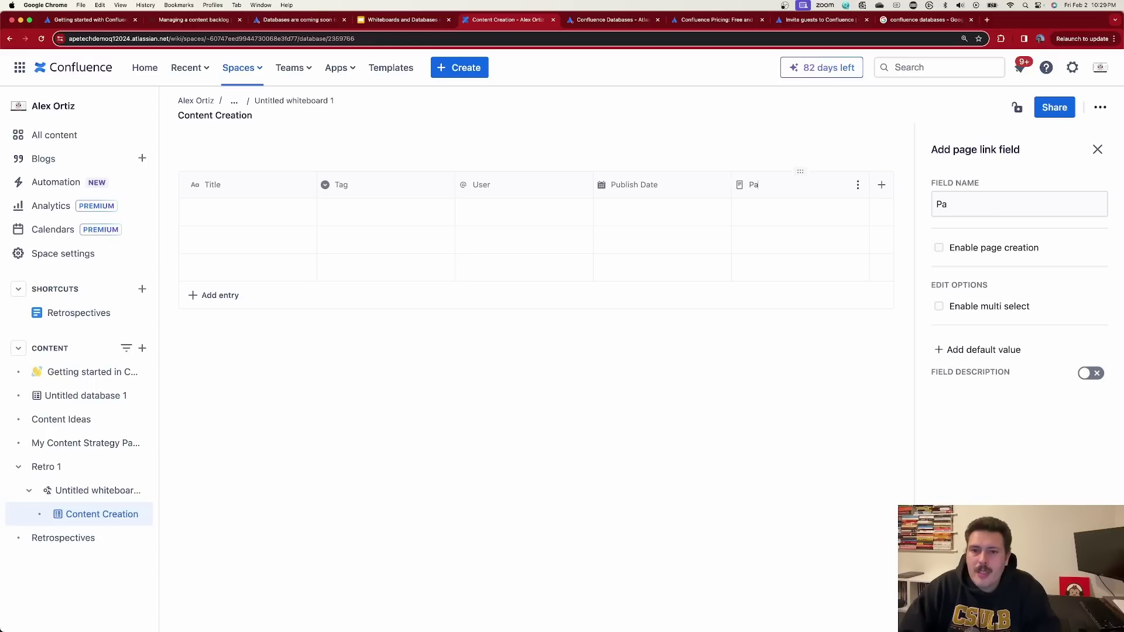
pyautogui.write('Content ')
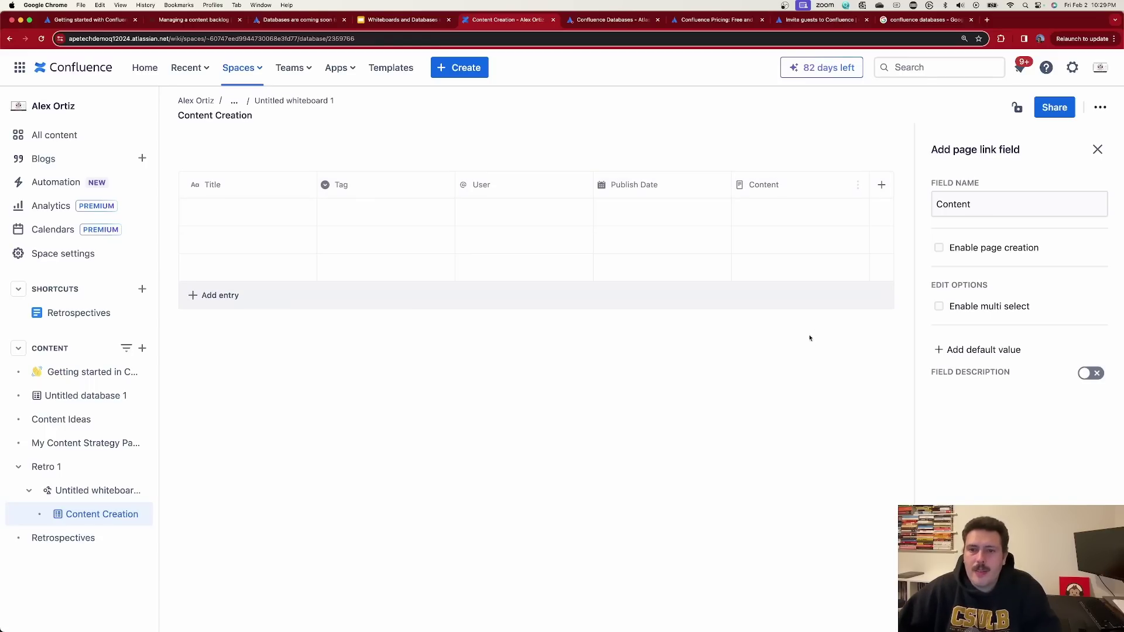
pyautogui.write('p')
pyautogui.press('BackSpace')
pyautogui.write('Page')
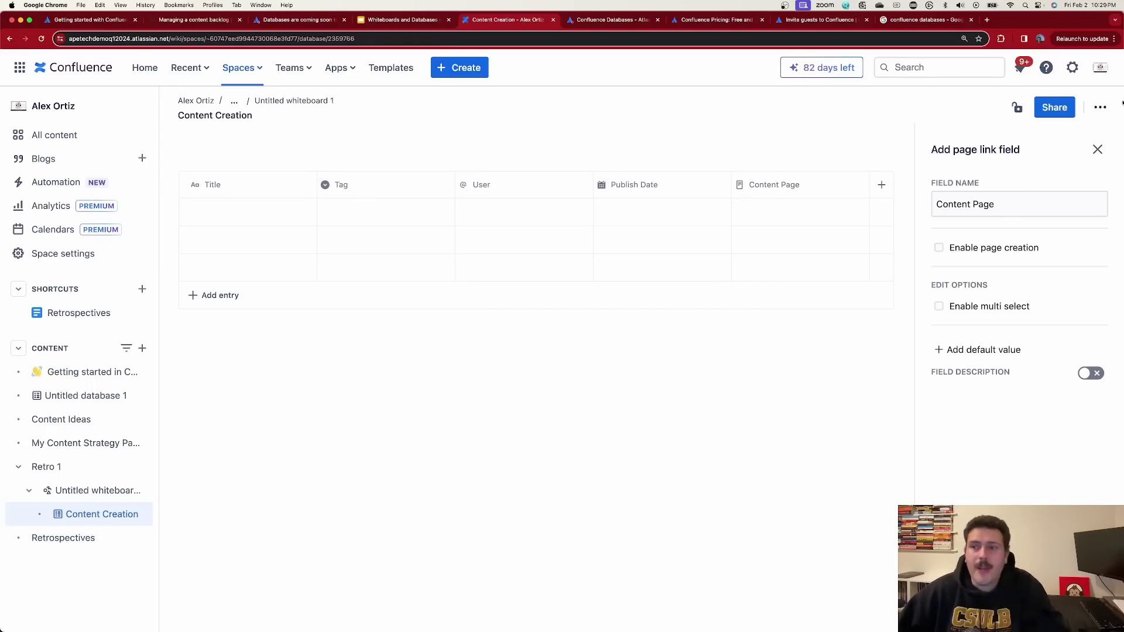
pyautogui.click(1098, 149)
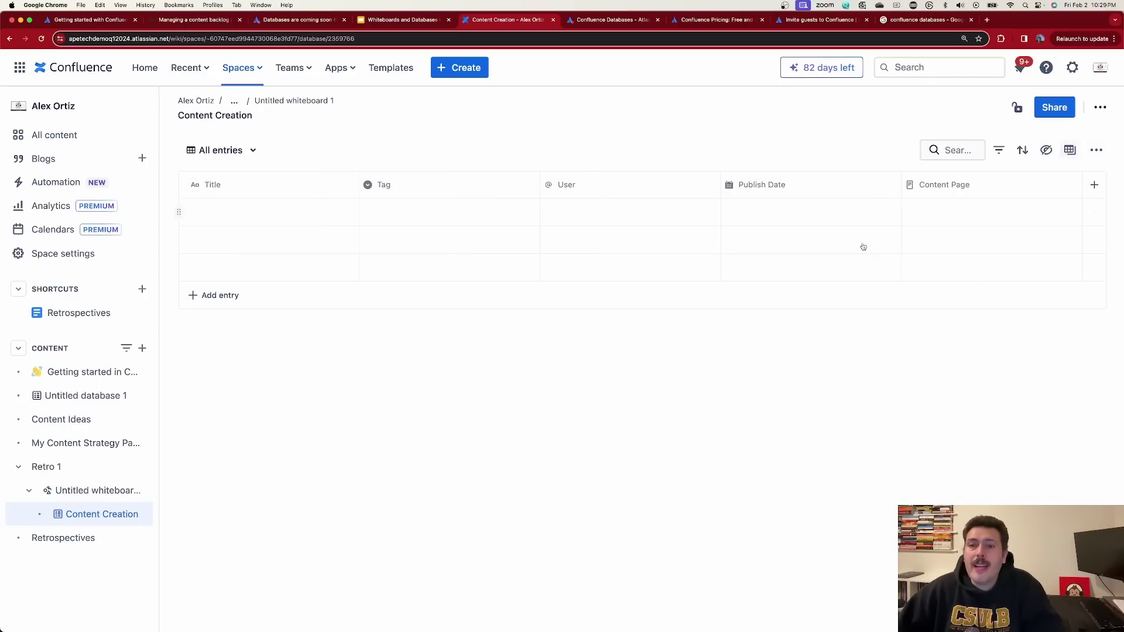
# Step: Enter "Make a video on Confluence Databases" as the first entry's Title
pyautogui.click(250, 203)
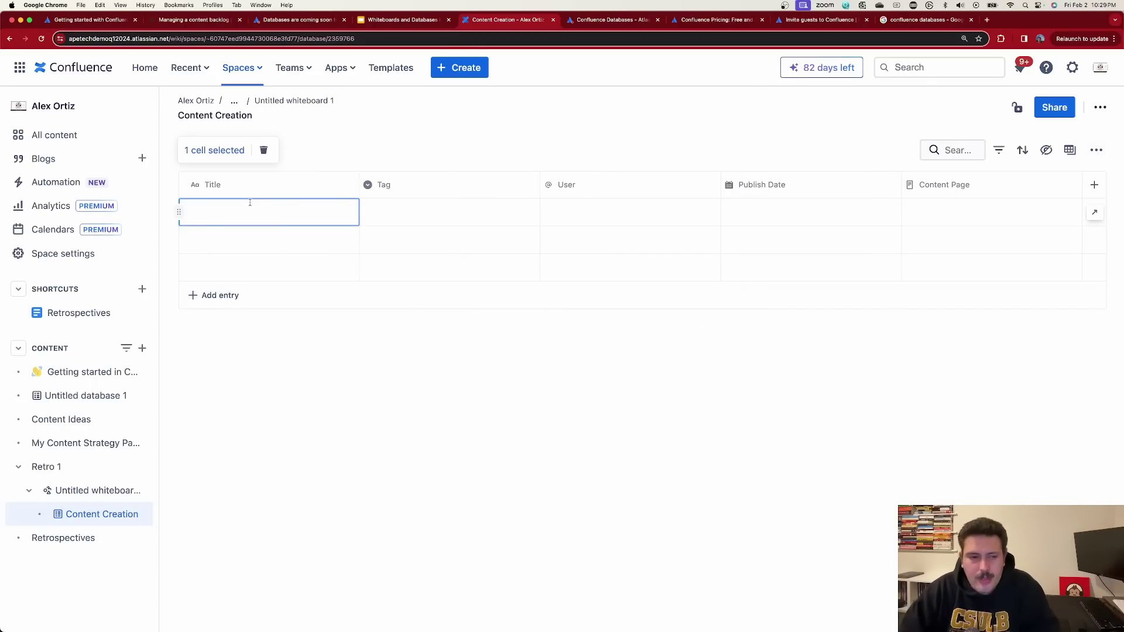
pyautogui.write('Make a video on ')
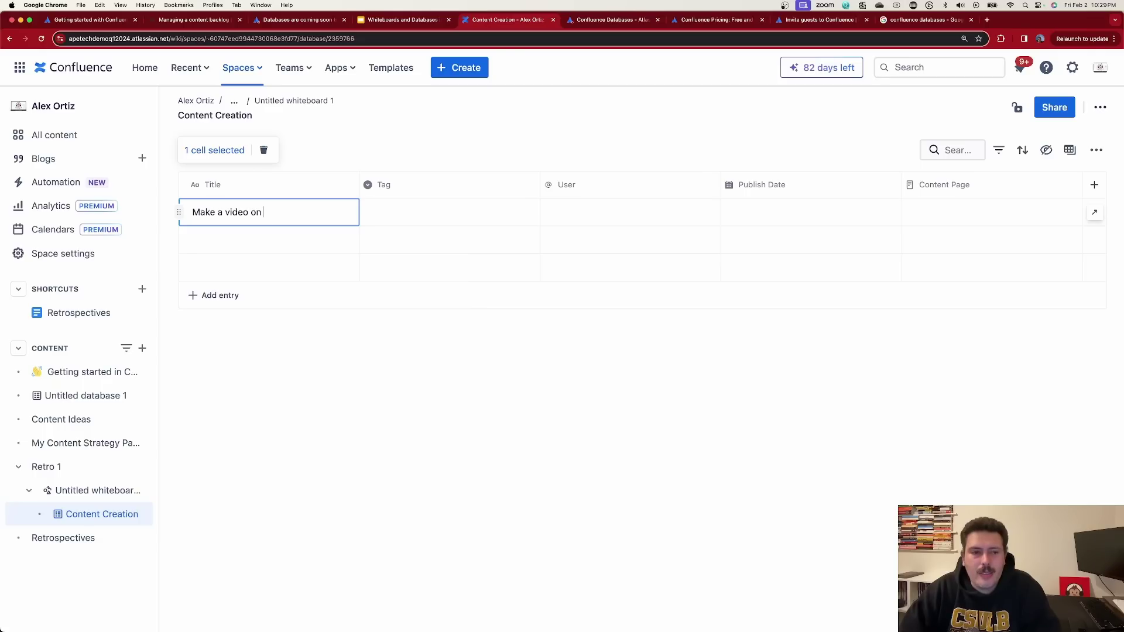
pyautogui.write('Confluence Databa')
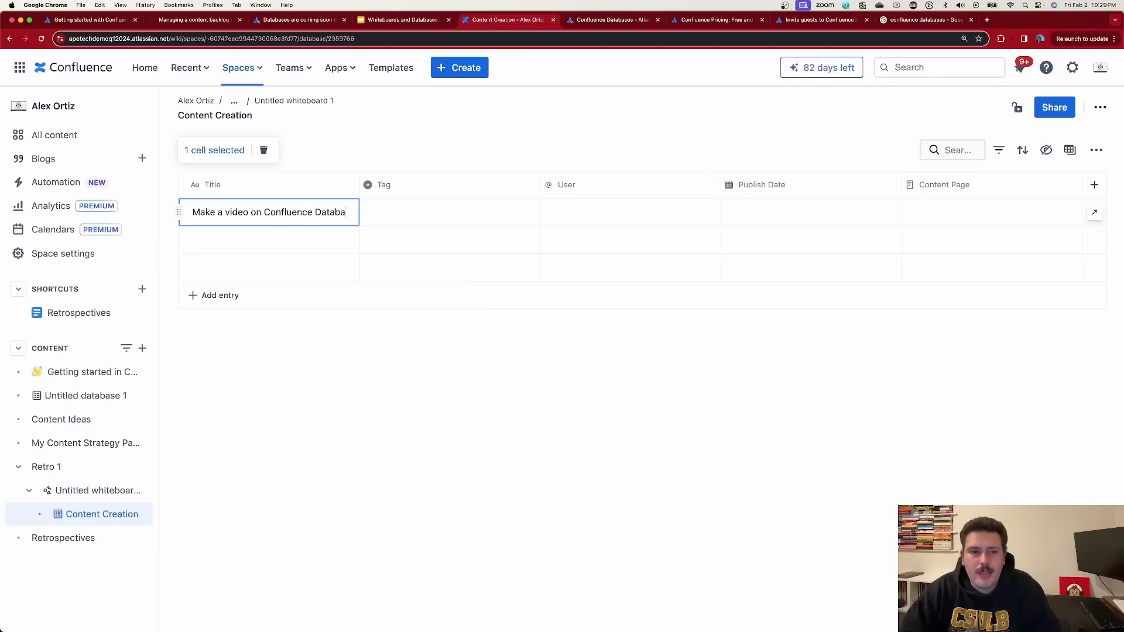
pyautogui.write('ses')
# Step: Create a YouTube tag in the first entry's Tag field
pyautogui.click(424, 221)
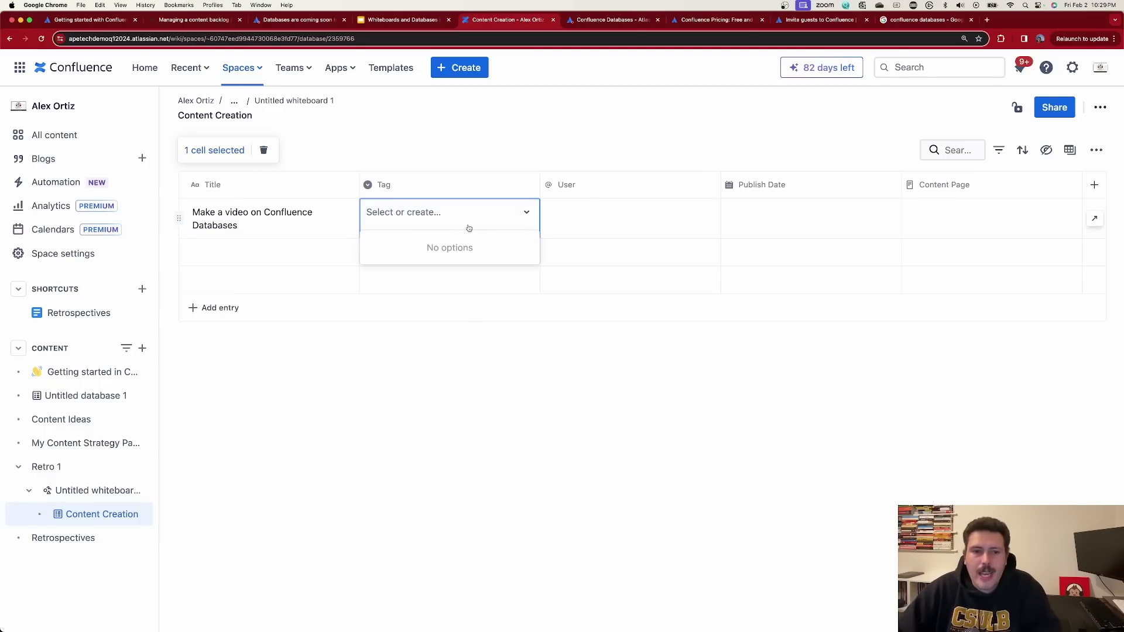
pyautogui.write('e')
pyautogui.press('BackSpace')
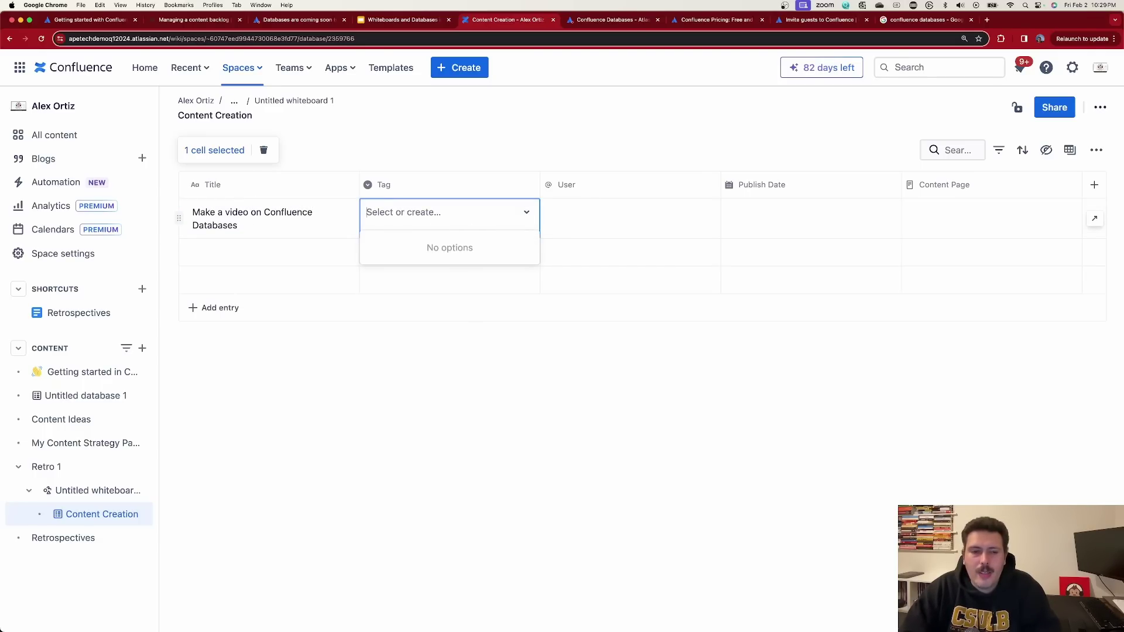
pyautogui.write('YouTube')
pyautogui.press('Return')
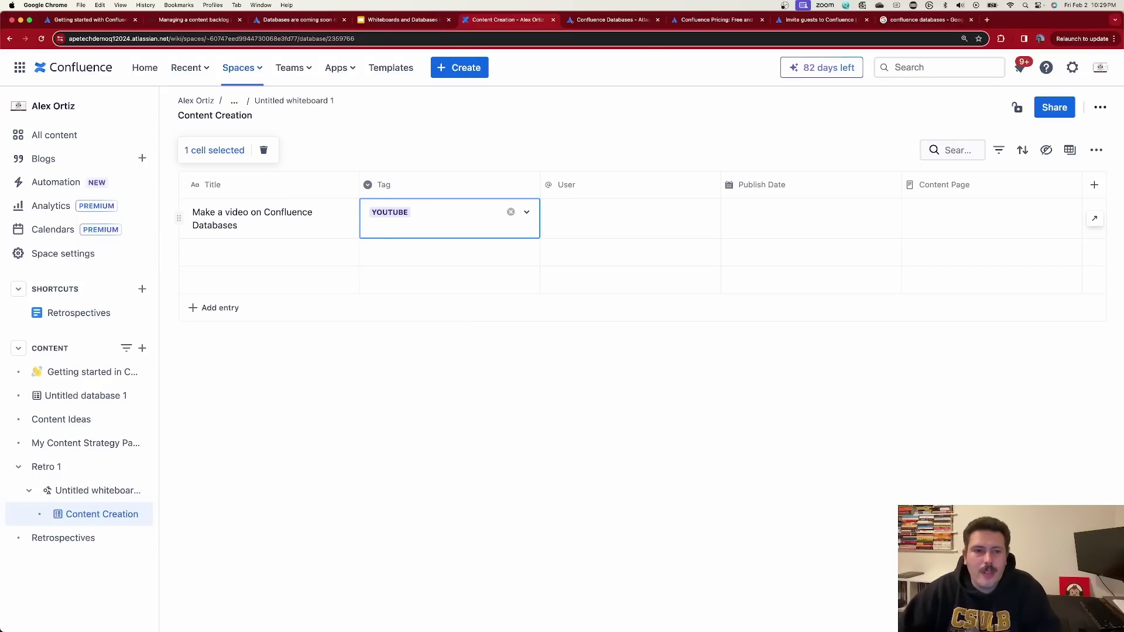
pyautogui.click(448, 221)
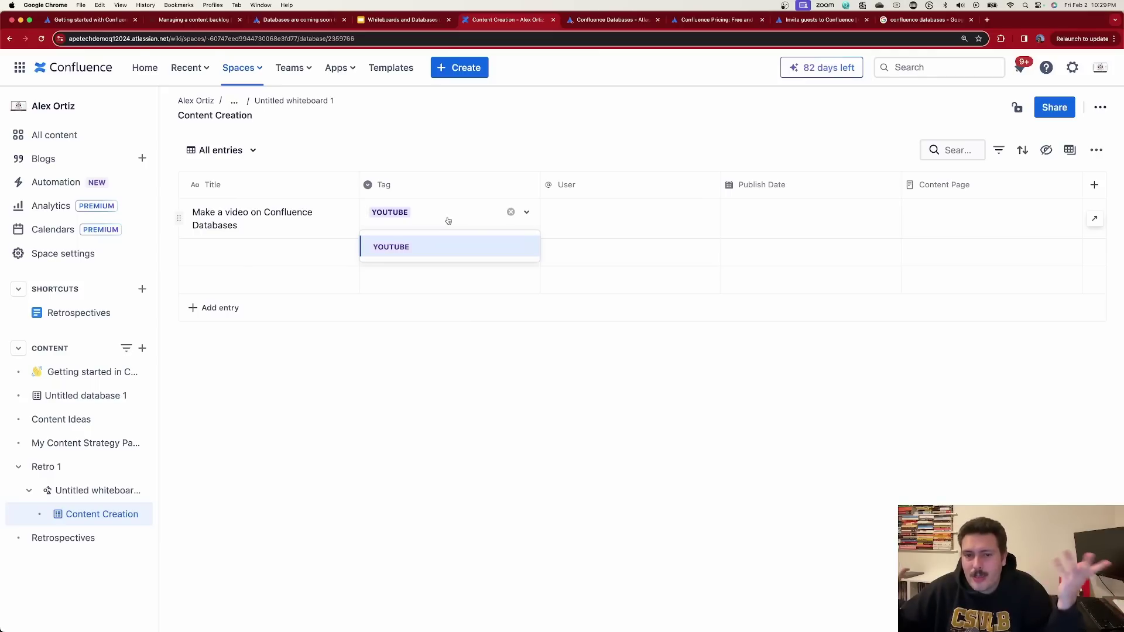
# Step: Assign the account owner in the first entry's User field
pyautogui.click(581, 215)
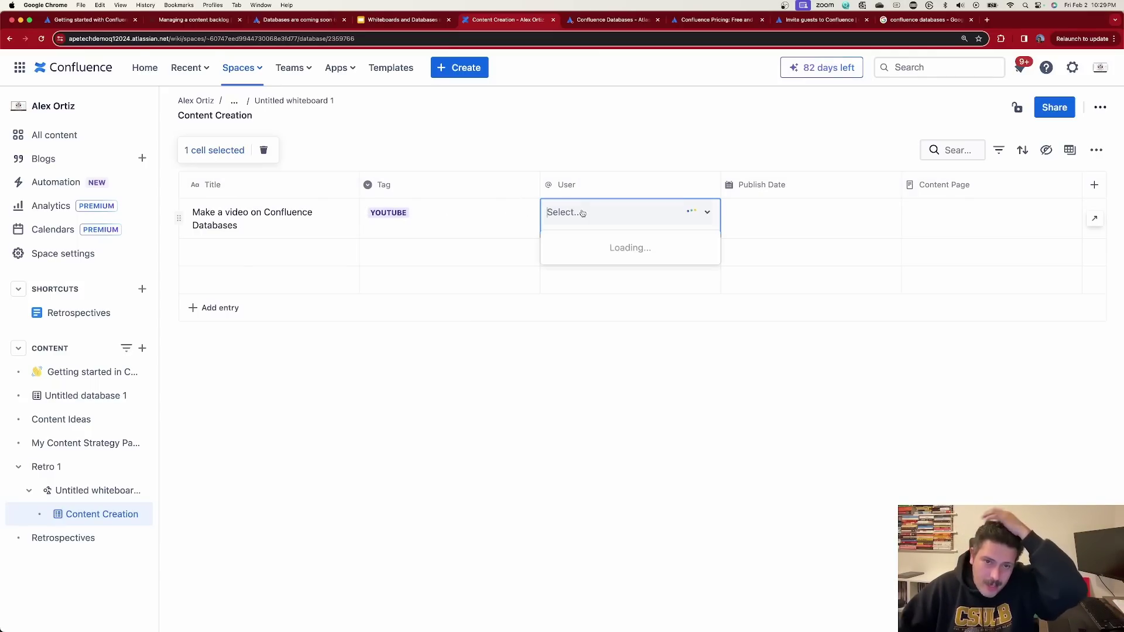
pyautogui.write('alex')
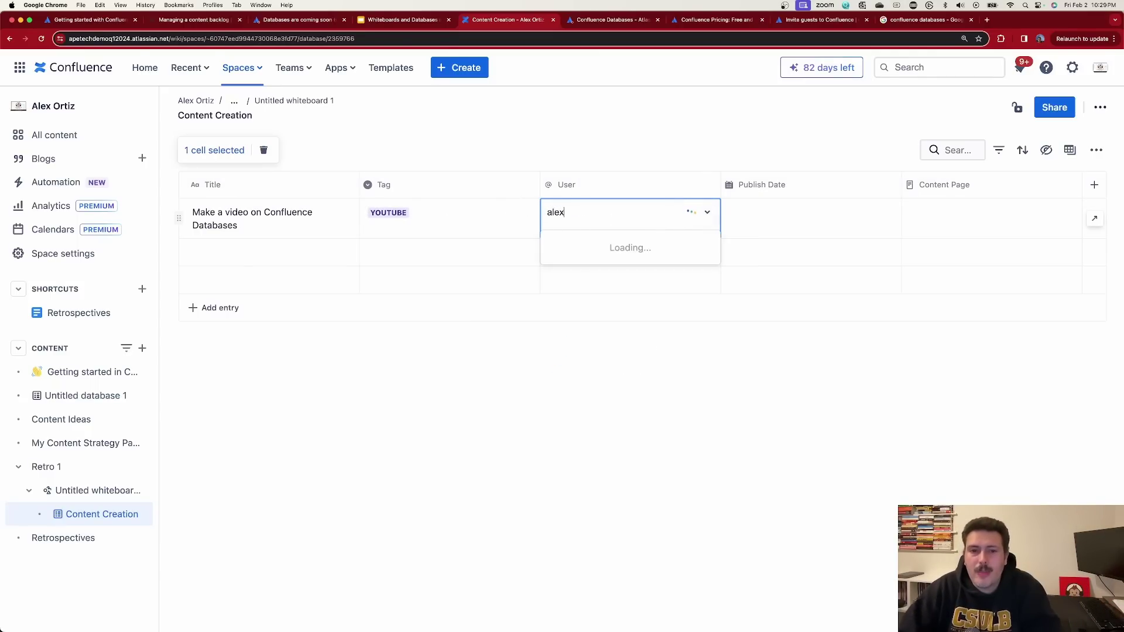
pyautogui.click(613, 252)
# Step: Set the first entry's Publish Date to Feb 5, 2024 and link My Content Strategy Page as its Content Page
pyautogui.click(795, 219)
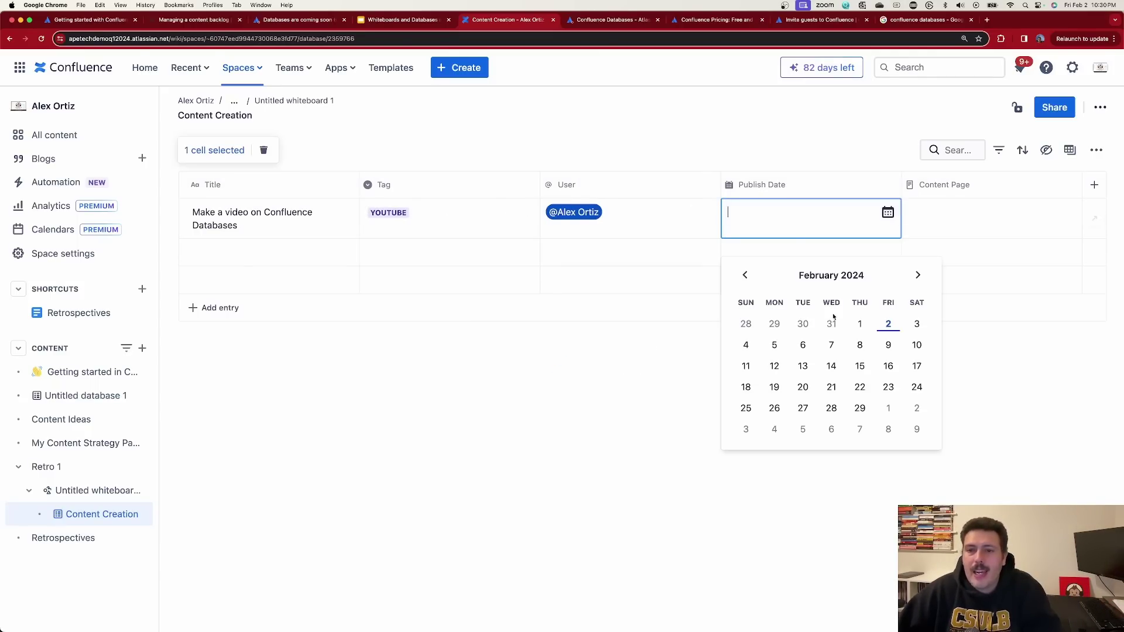
pyautogui.click(775, 344)
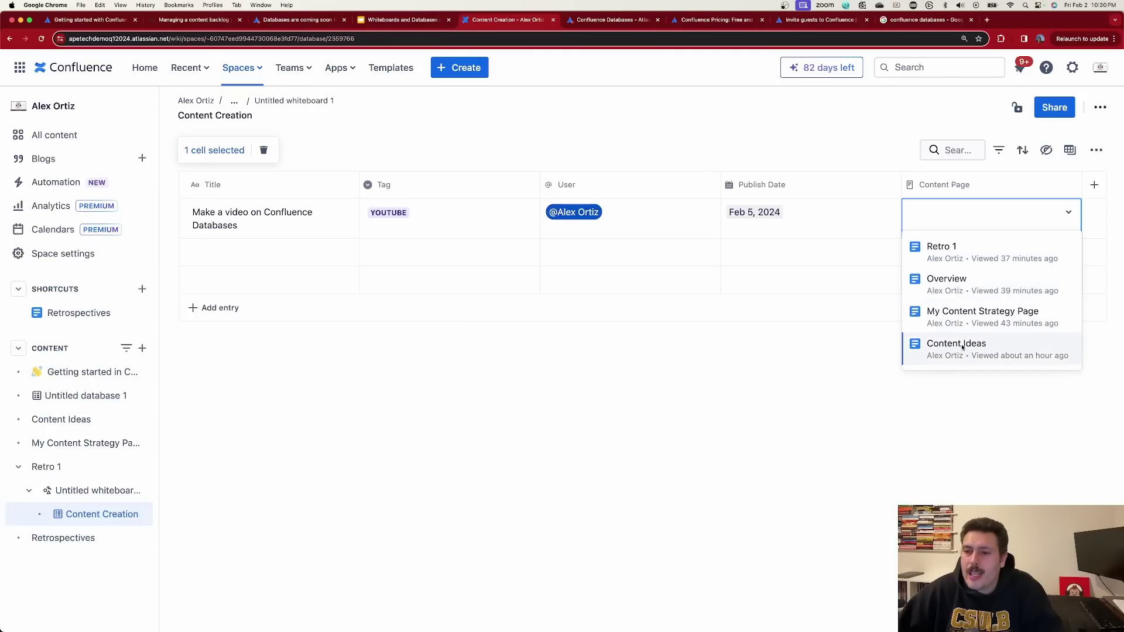
pyautogui.click(977, 319)
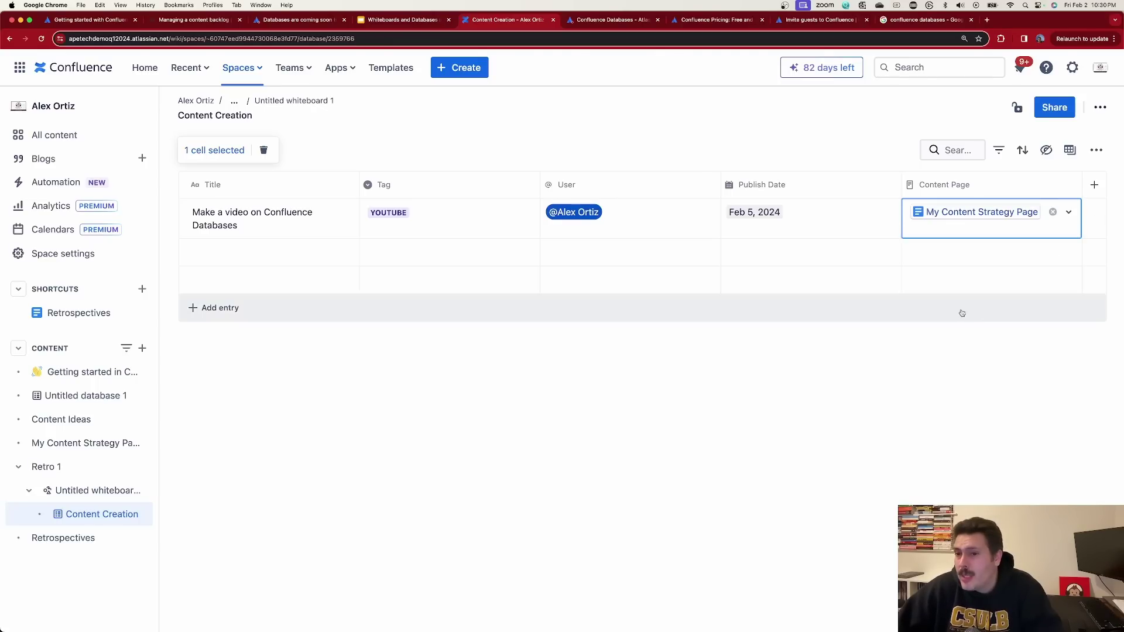
pyautogui.press('Escape')
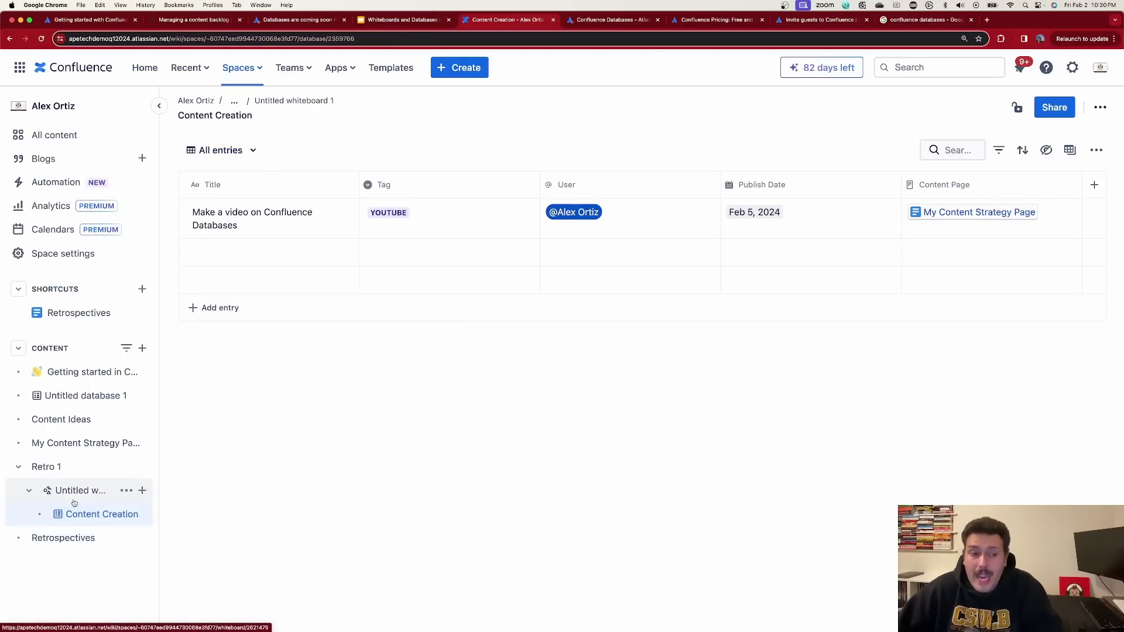
# Step: Look through the linked My Content Strategy Page and return to the Content Creation database
pyautogui.click(66, 443)
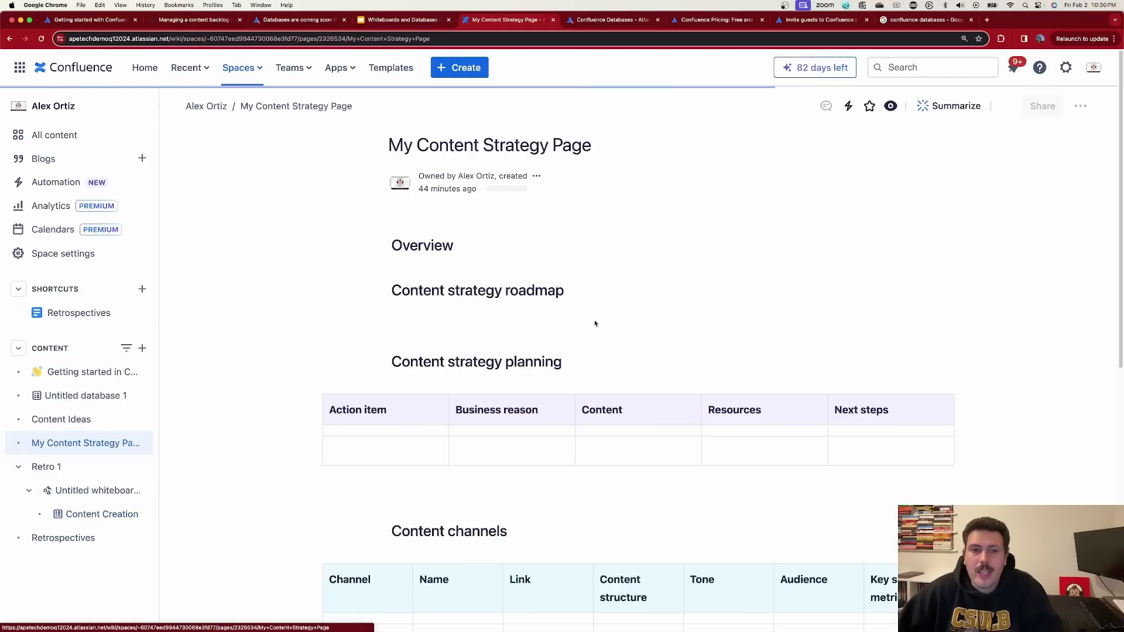
pyautogui.scroll(-5, 729, 329)
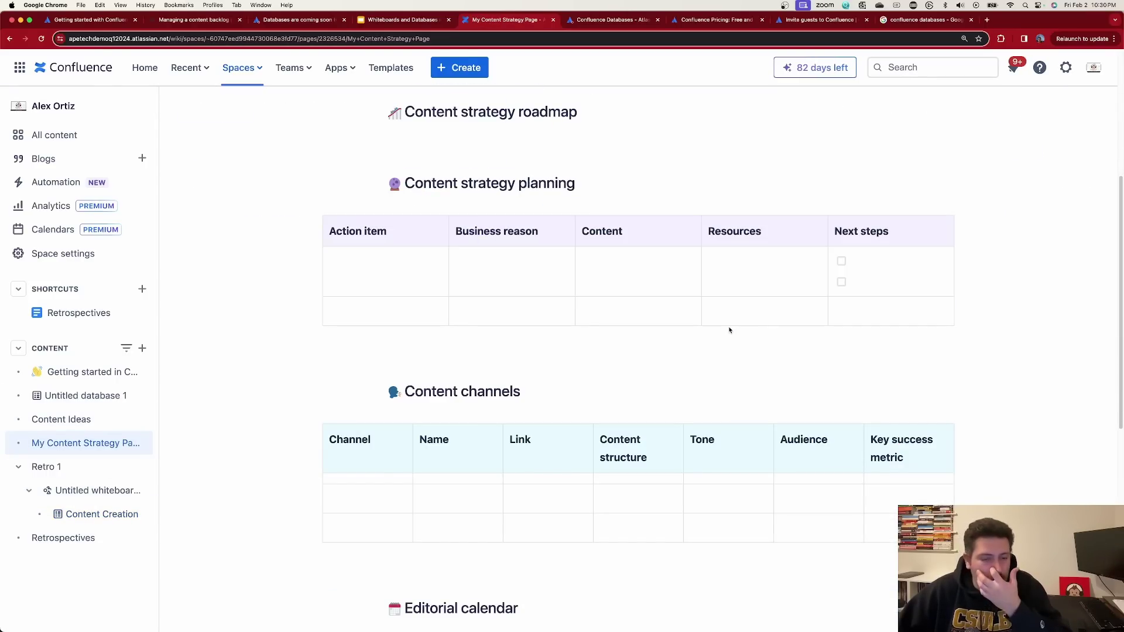
pyautogui.scroll(5, 730, 326)
pyautogui.press('super+bracketleft')
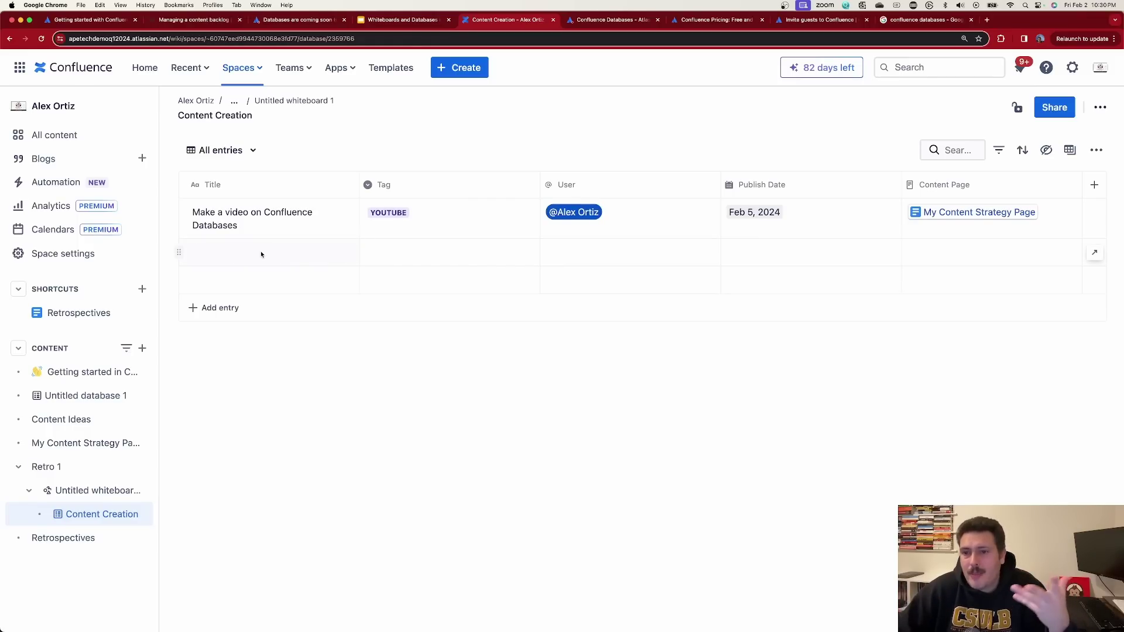
# Step: Switch to the Confluence Databases Help Center, go back to its home page and look over the Get started collection
pyautogui.click(262, 254)
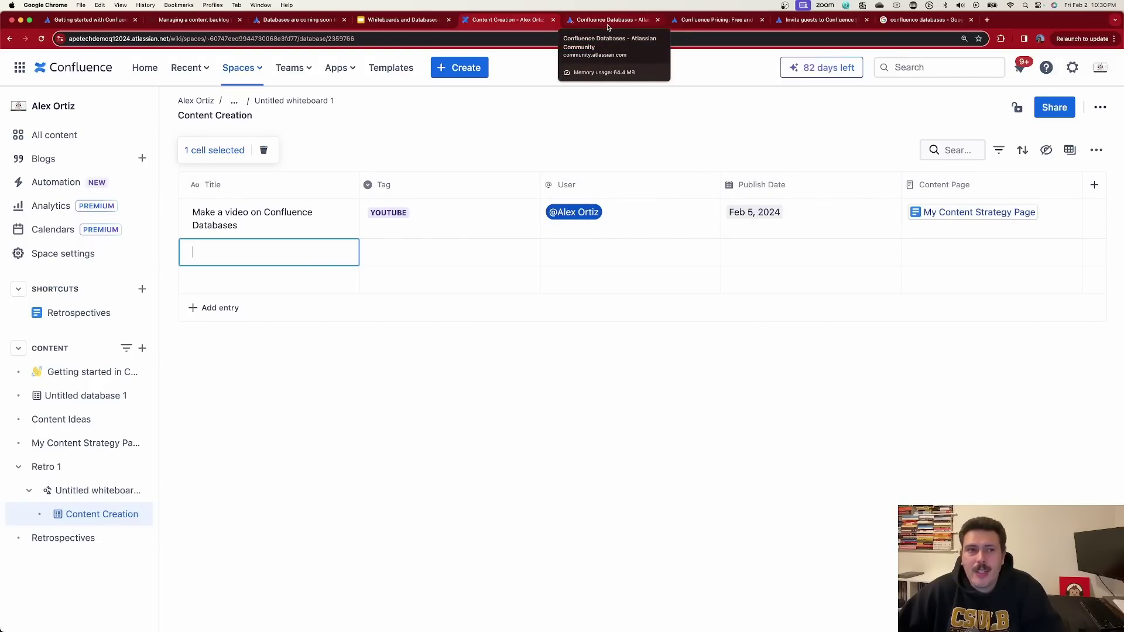
pyautogui.click(190, 20)
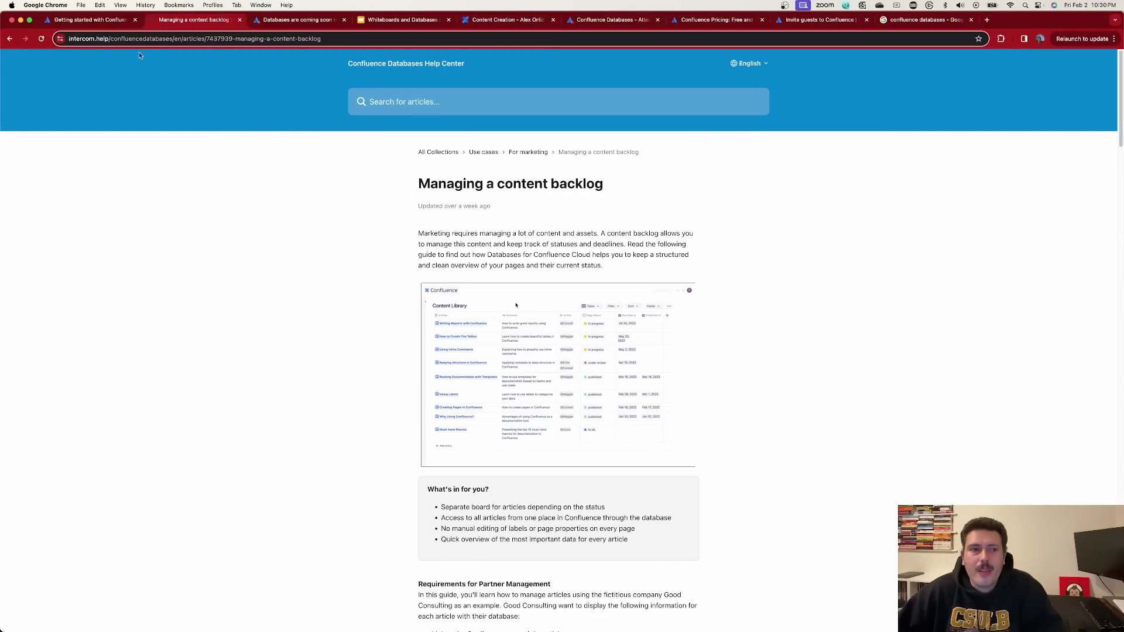
pyautogui.click(9, 39)
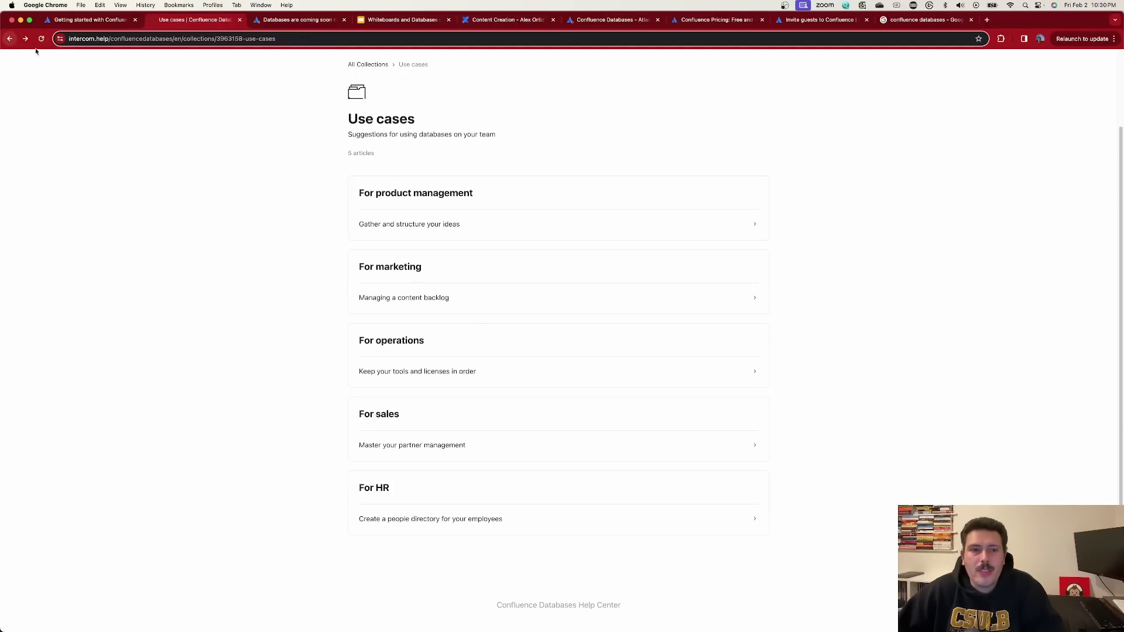
pyautogui.click(9, 38)
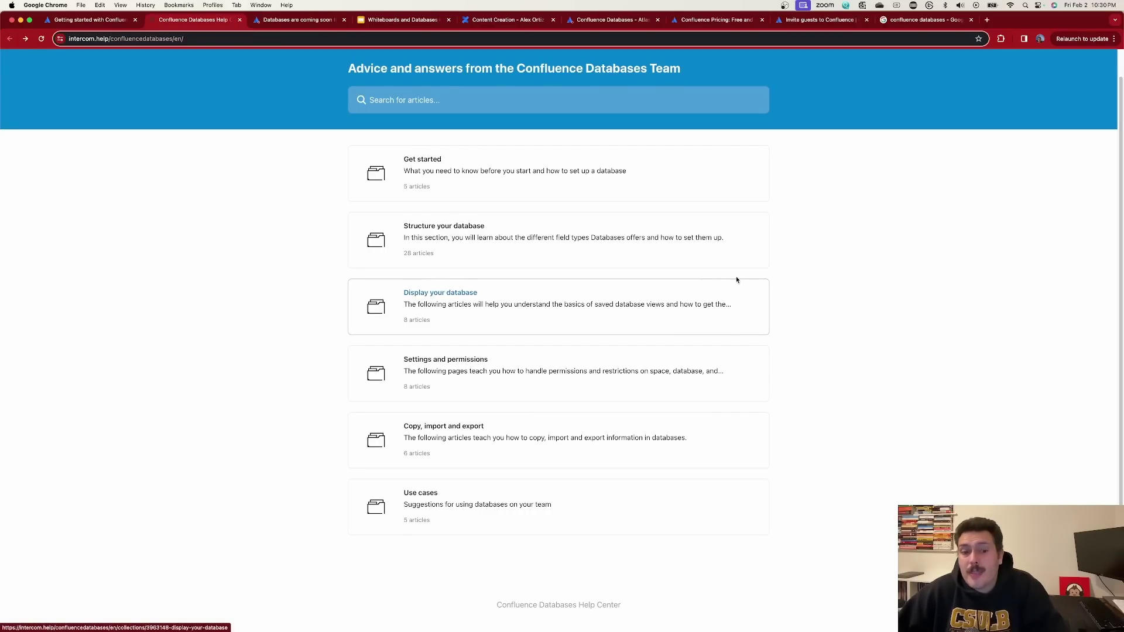
pyautogui.click(442, 38)
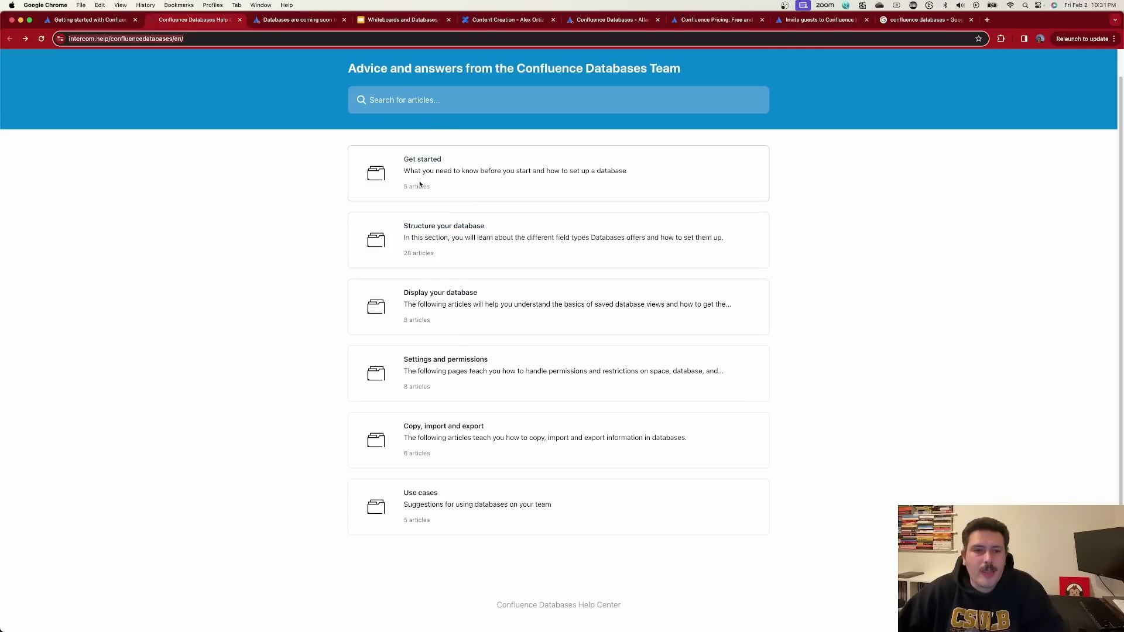
pyautogui.click(436, 171)
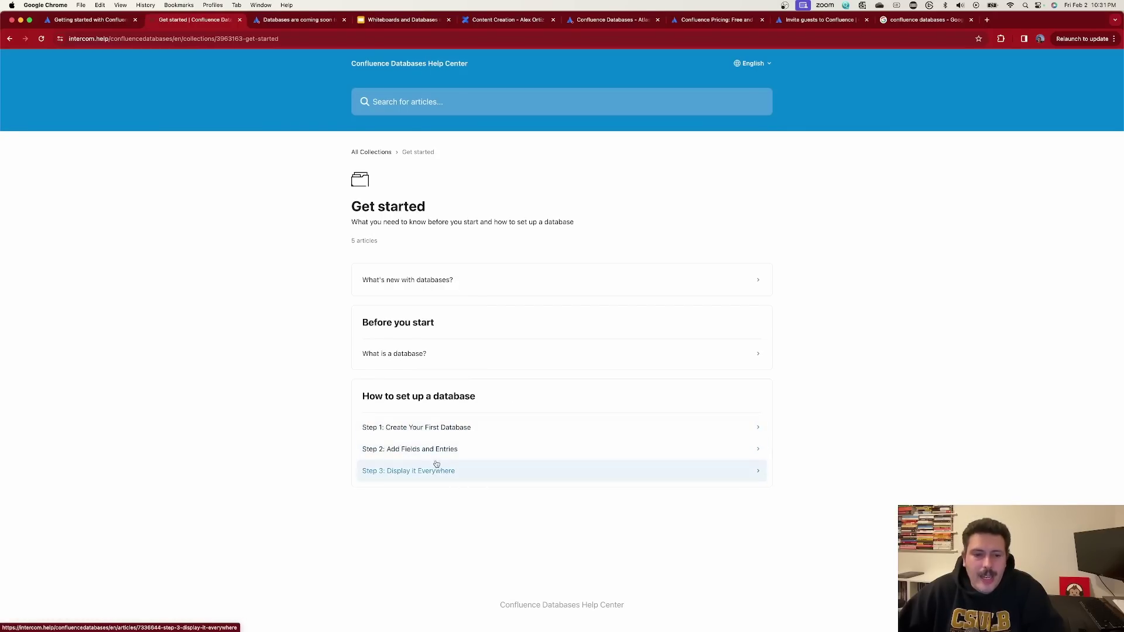
pyautogui.click(9, 38)
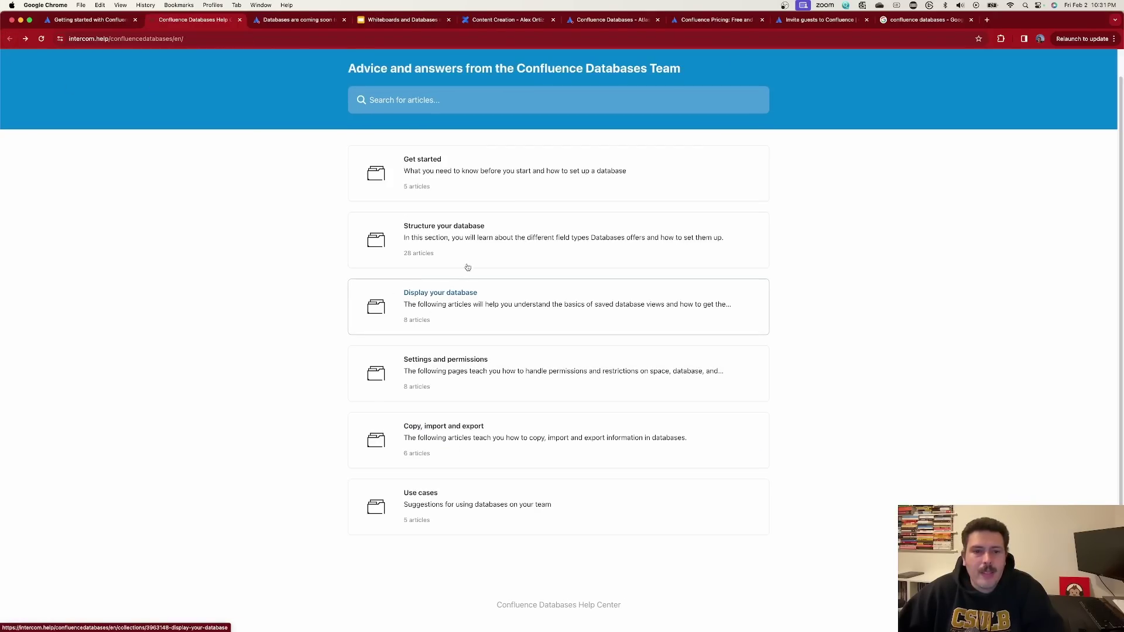
# Step: Look through the Structure your database collection and read its Page status article
pyautogui.click(448, 231)
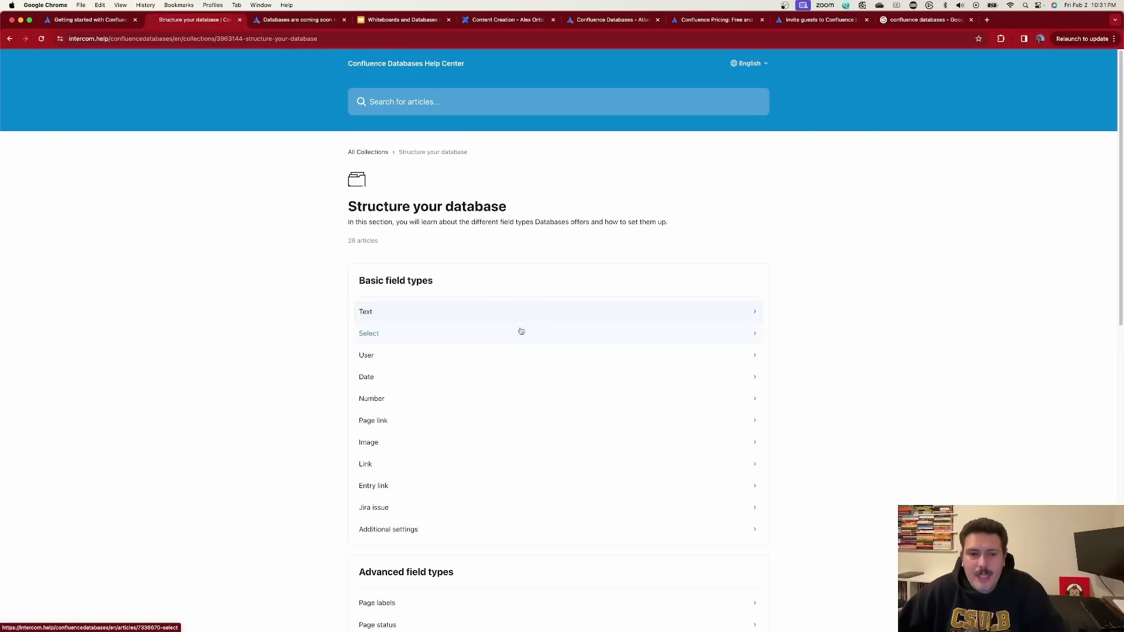
pyautogui.scroll(-3, 462, 369)
pyautogui.scroll(-6, 493, 360)
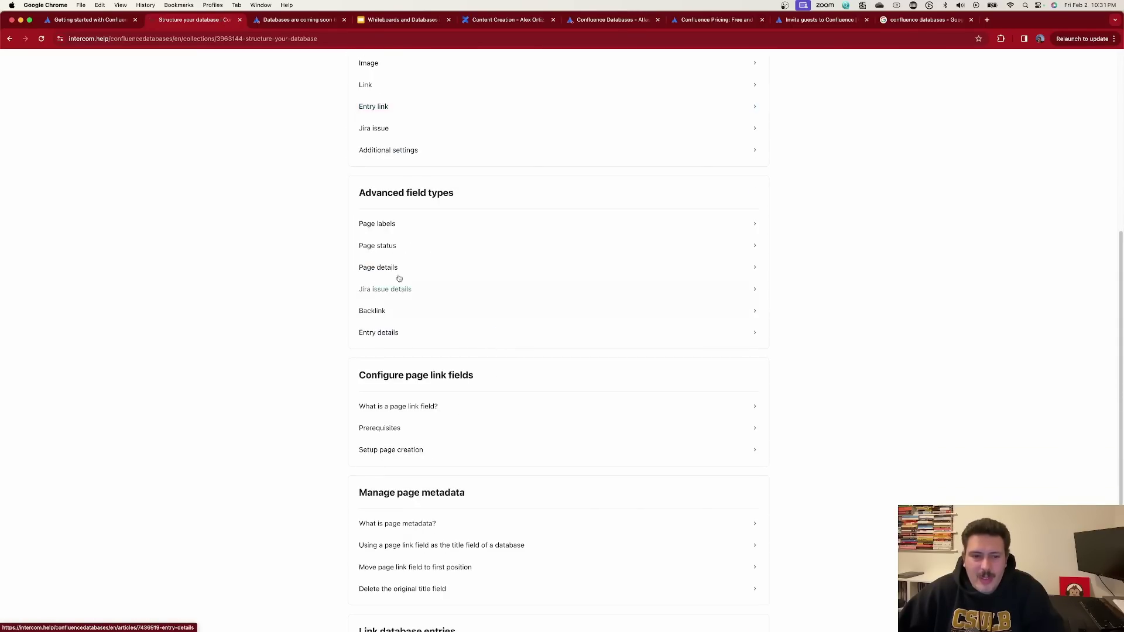
pyautogui.click(394, 253)
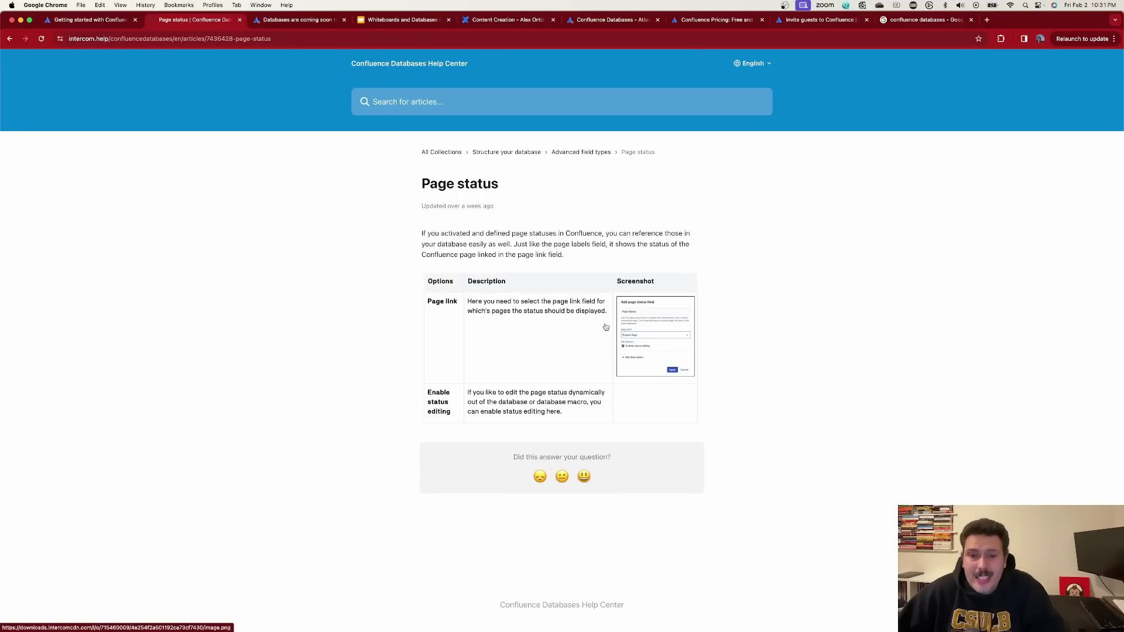
pyautogui.press('super+bracketleft')
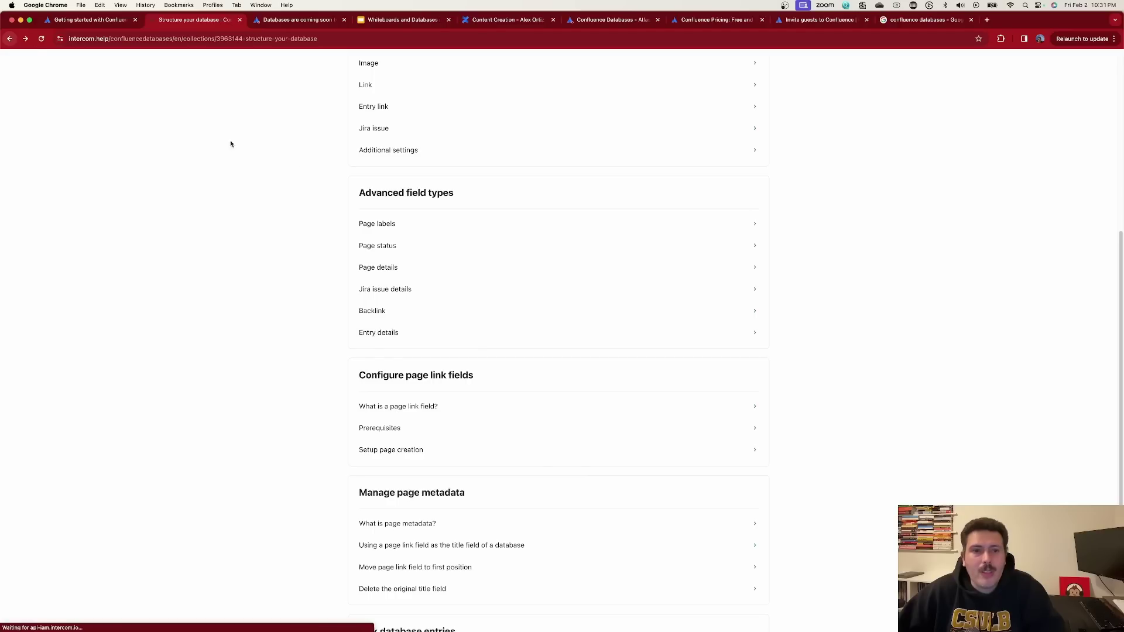
# Step: Review the remaining Structure your database topics, read the Entry details article and return to the help center home page
pyautogui.scroll(5, 544, 281)
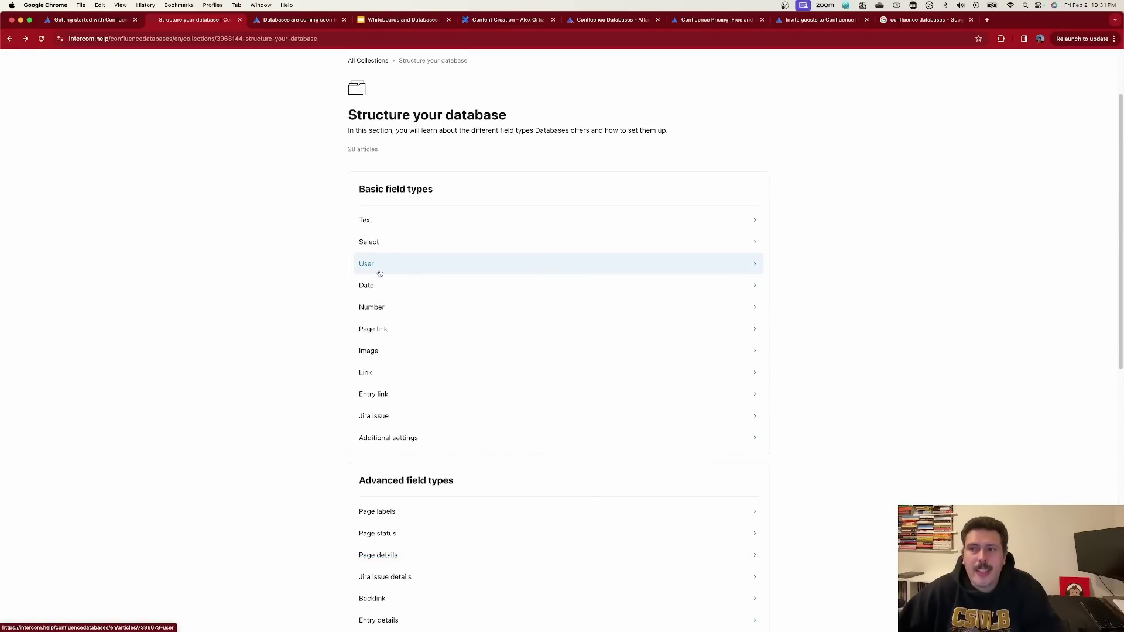
pyautogui.scroll(-9, 380, 273)
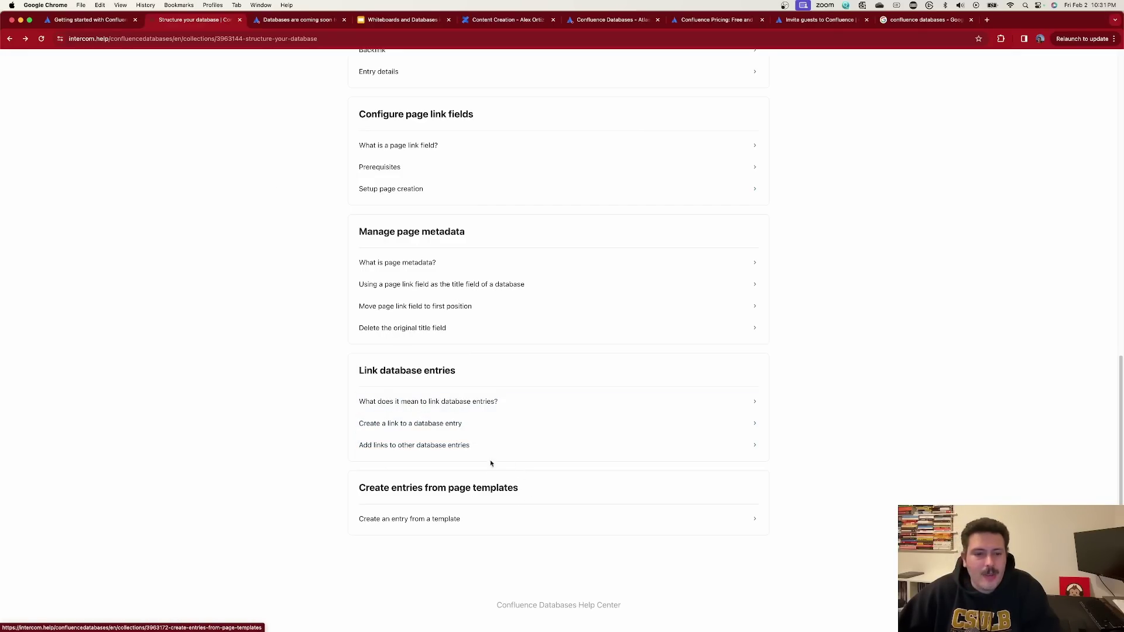
pyautogui.scroll(1, 506, 478)
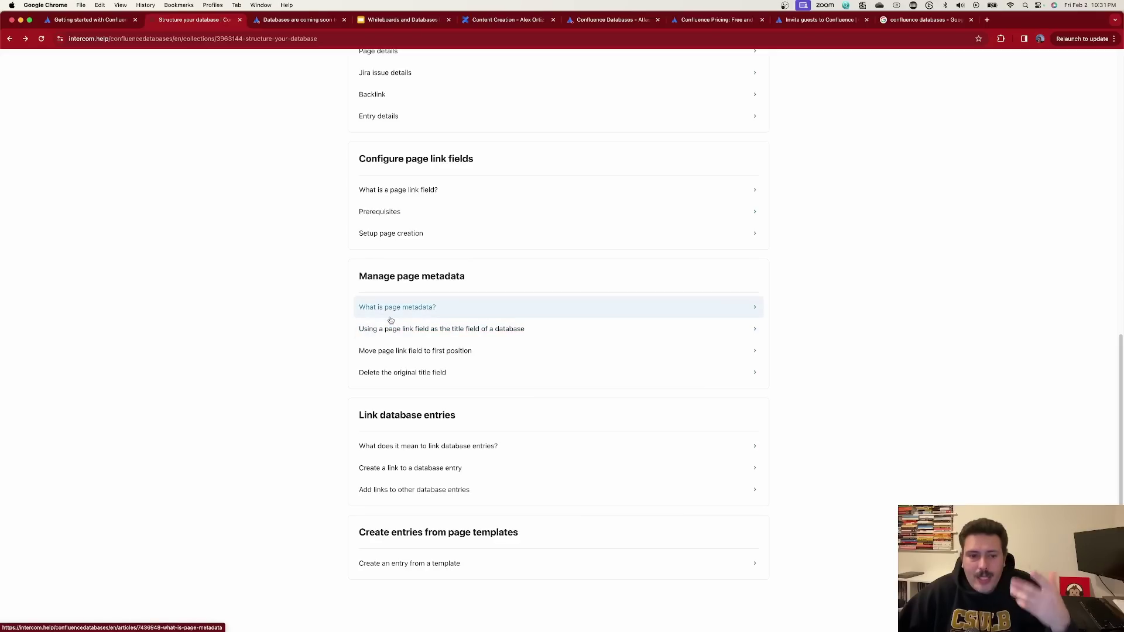
pyautogui.scroll(3, 431, 331)
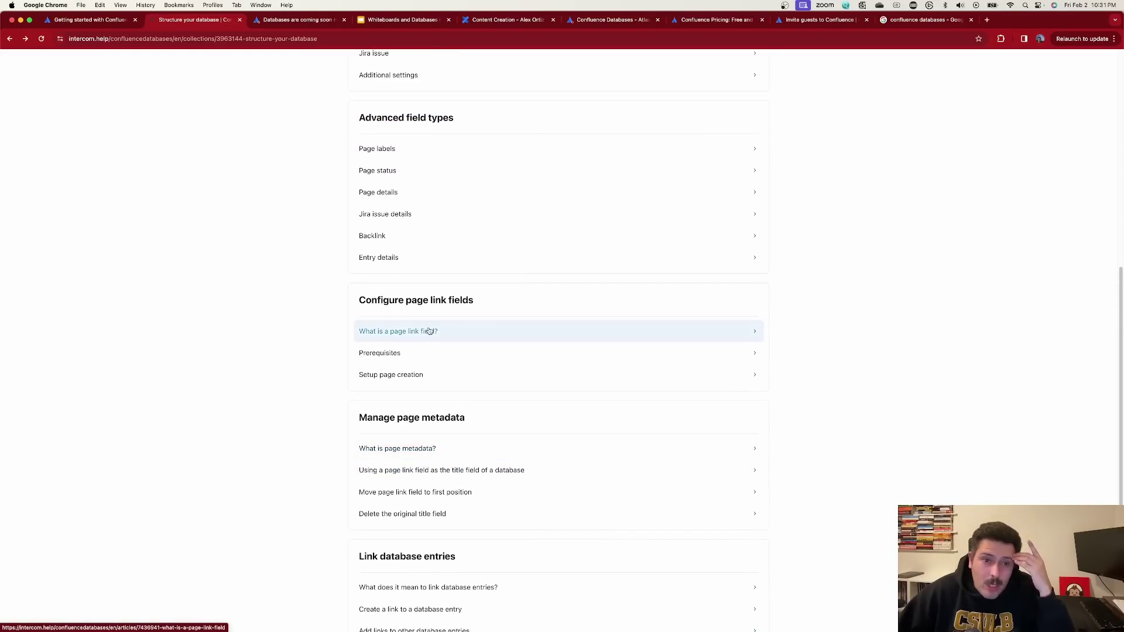
pyautogui.click(373, 262)
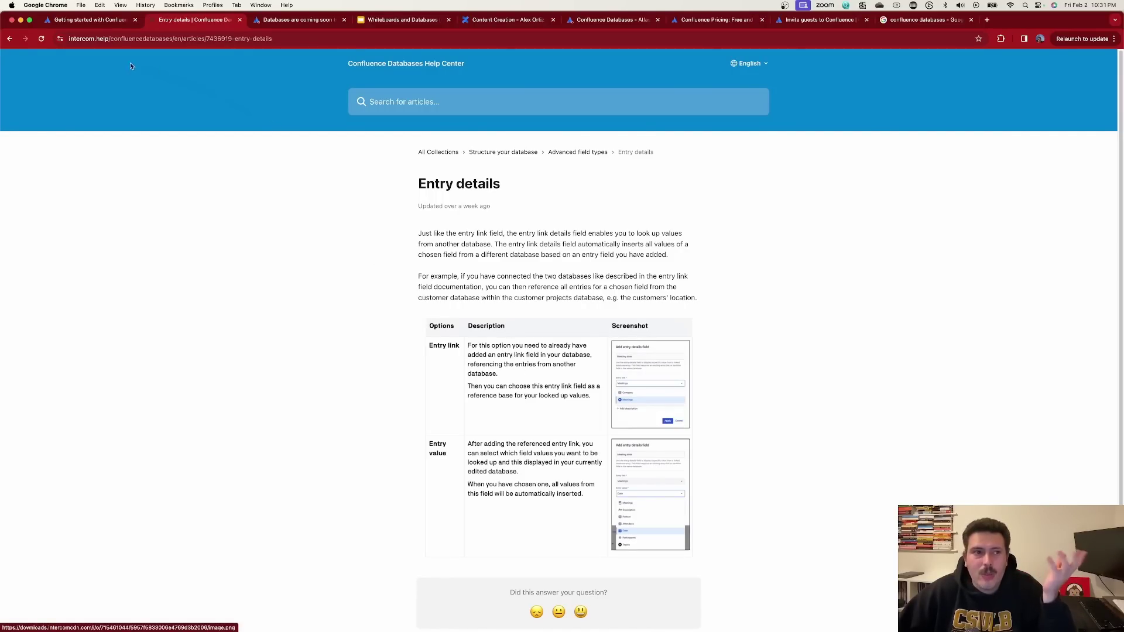
pyautogui.click(8, 39)
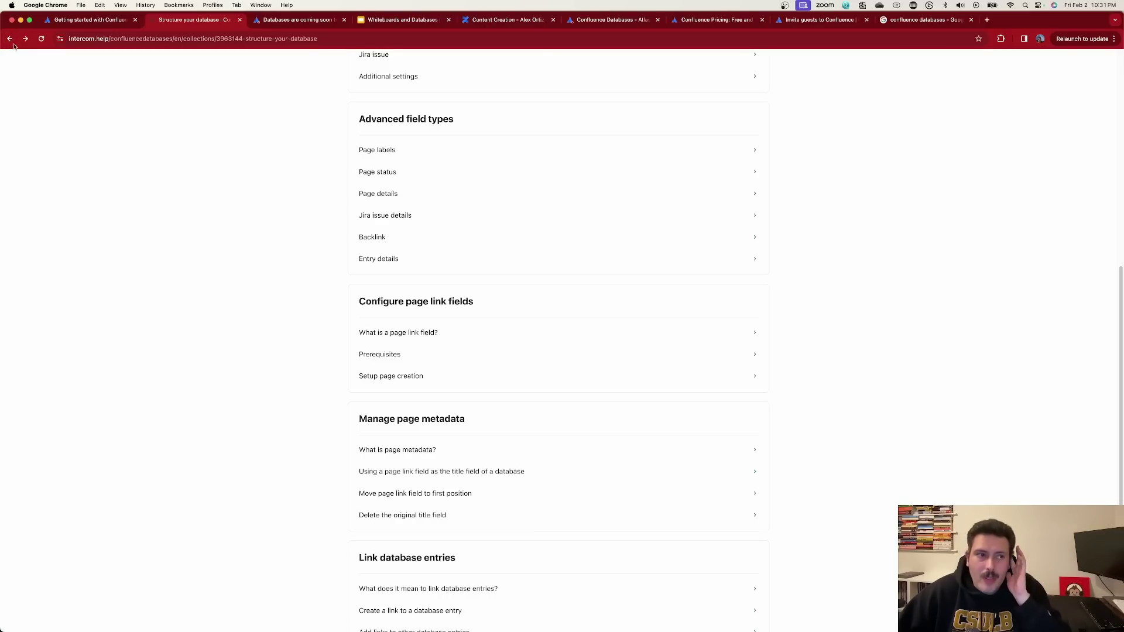
pyautogui.click(9, 38)
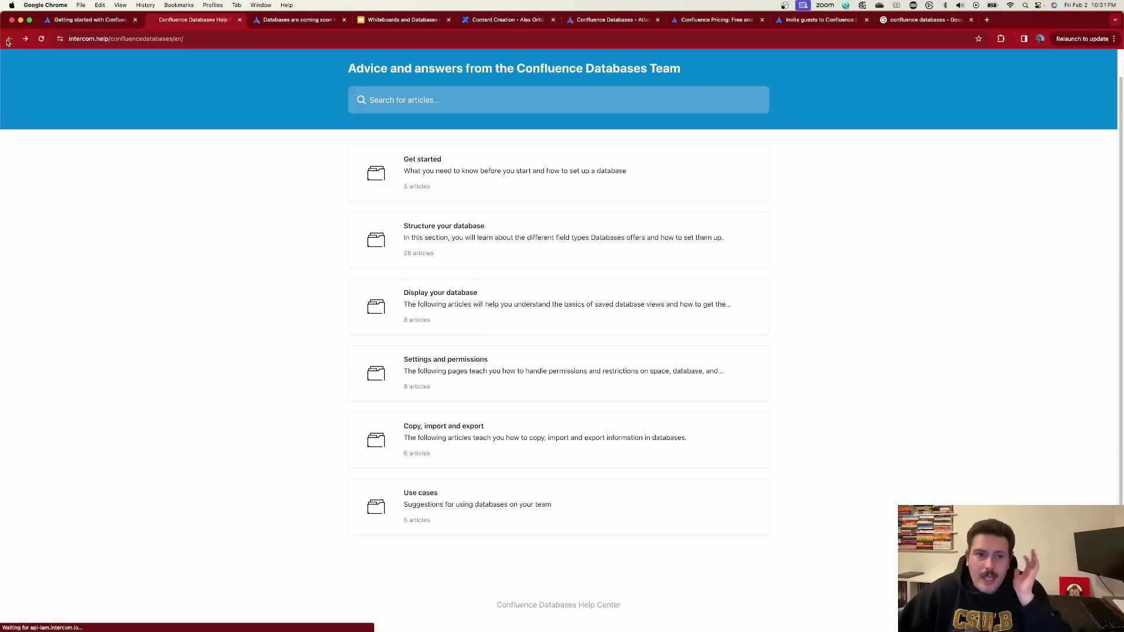
# Step: Open the Display your database collection and read the article What is a database view?
pyautogui.click(449, 294)
pyautogui.scroll(-1, 562, 333)
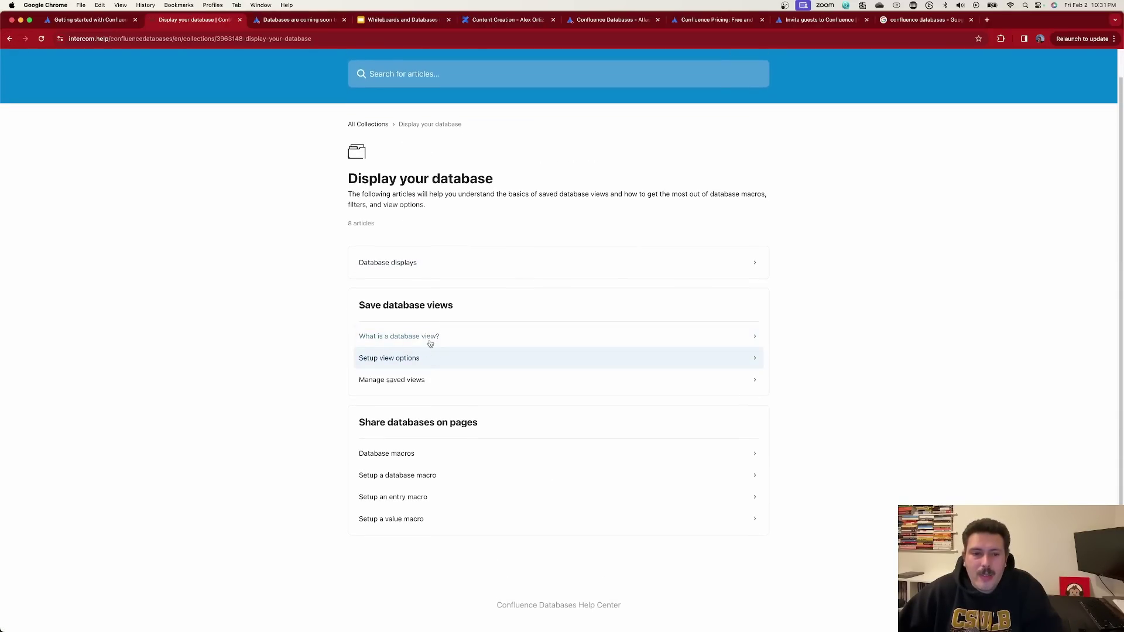
pyautogui.click(421, 335)
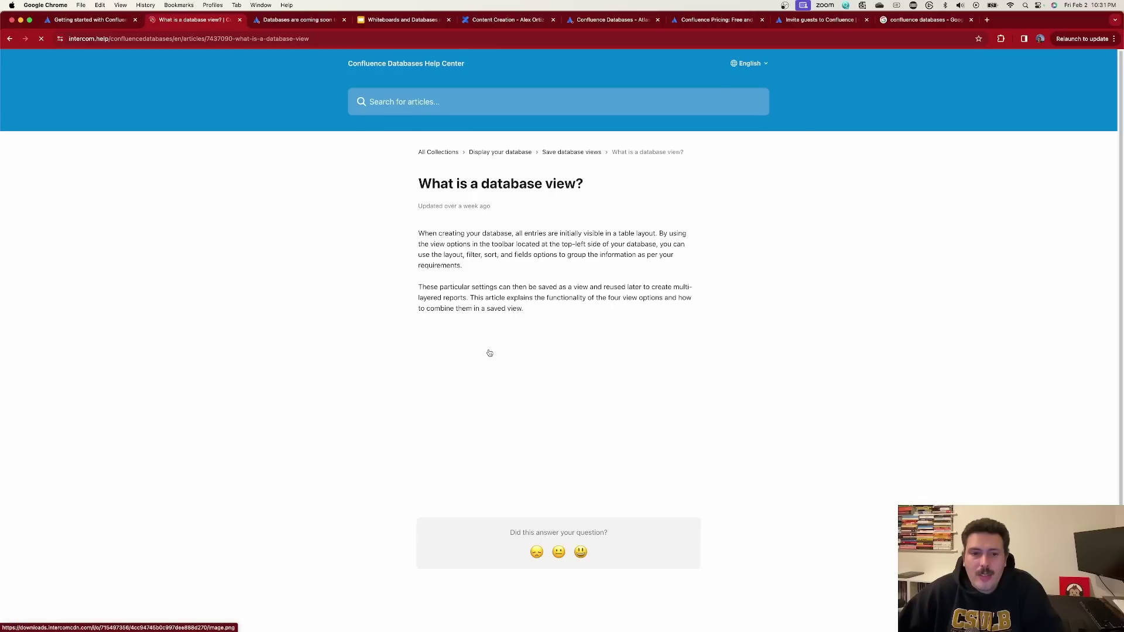
pyautogui.scroll(-1, 541, 385)
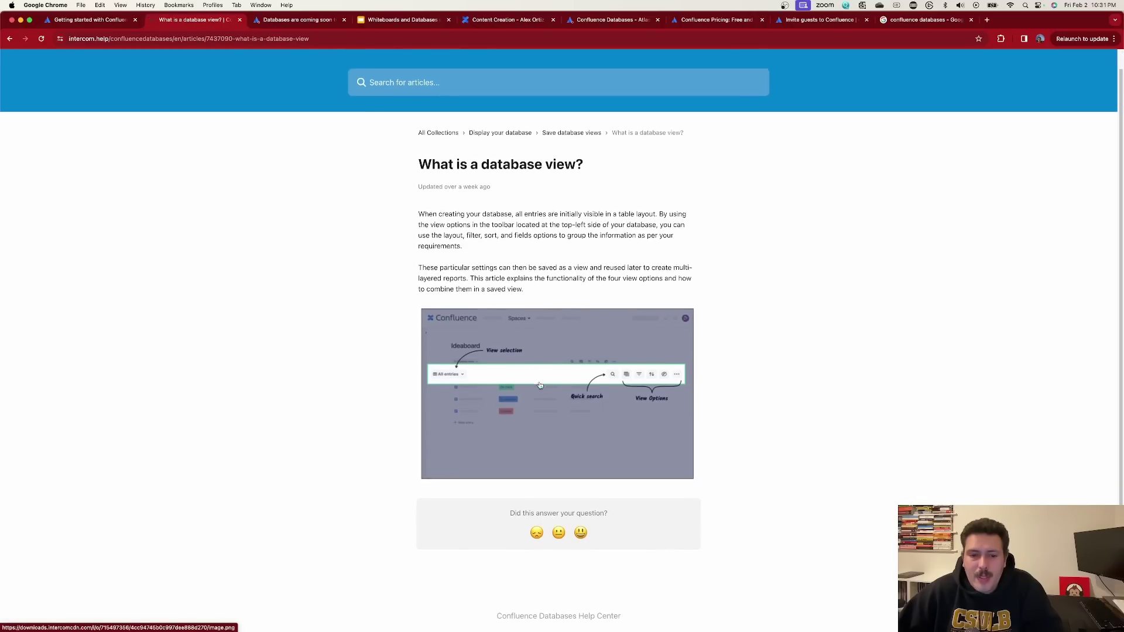
pyautogui.click(9, 39)
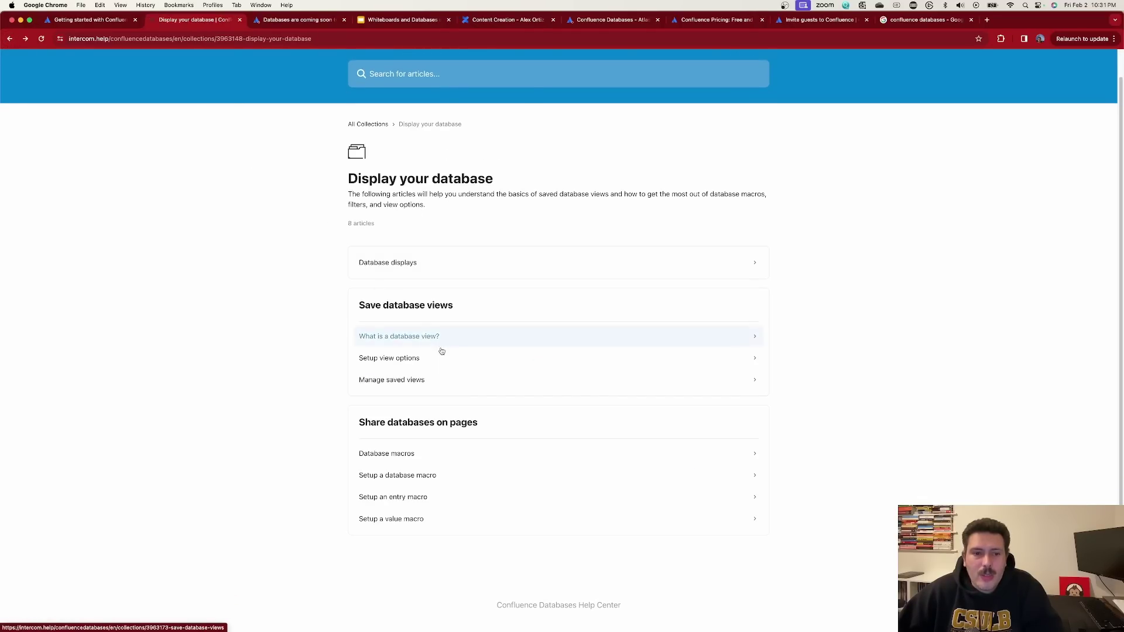
# Step: Read the Setup view options article on layout, filter, sort and fields, and return to the Display your database collection
pyautogui.click(457, 362)
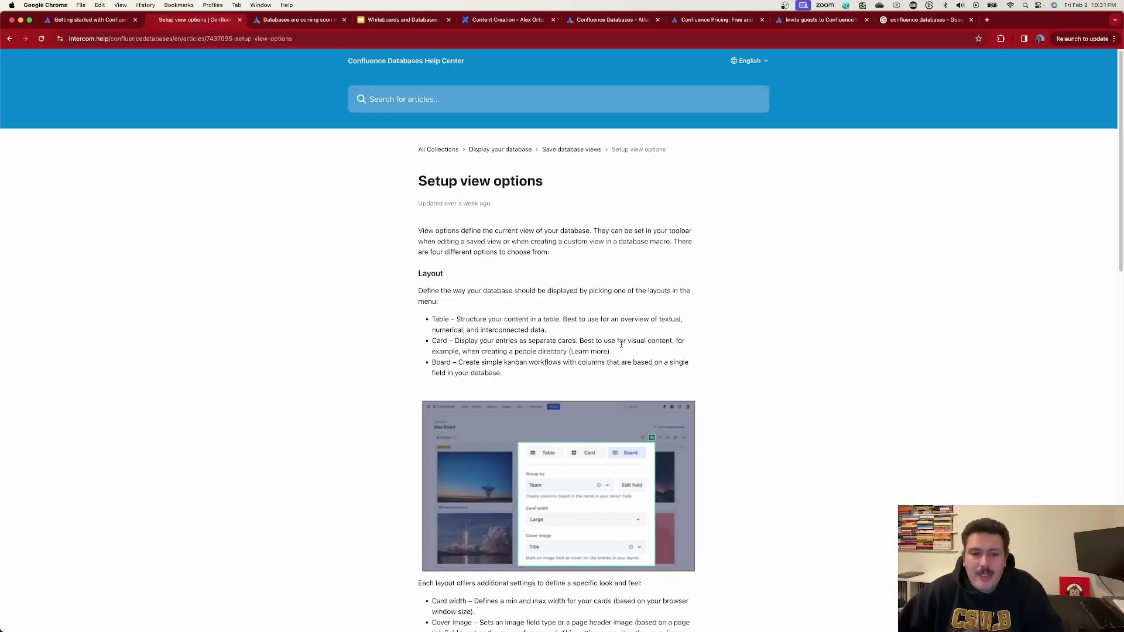
pyautogui.scroll(-3, 515, 304)
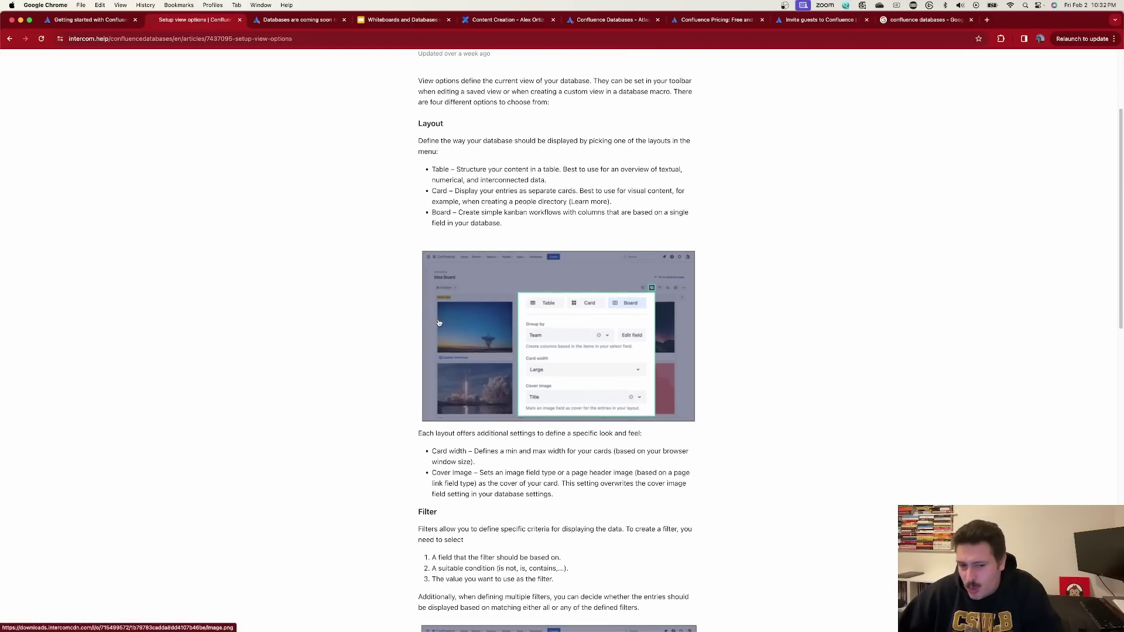
pyautogui.scroll(-9, 439, 323)
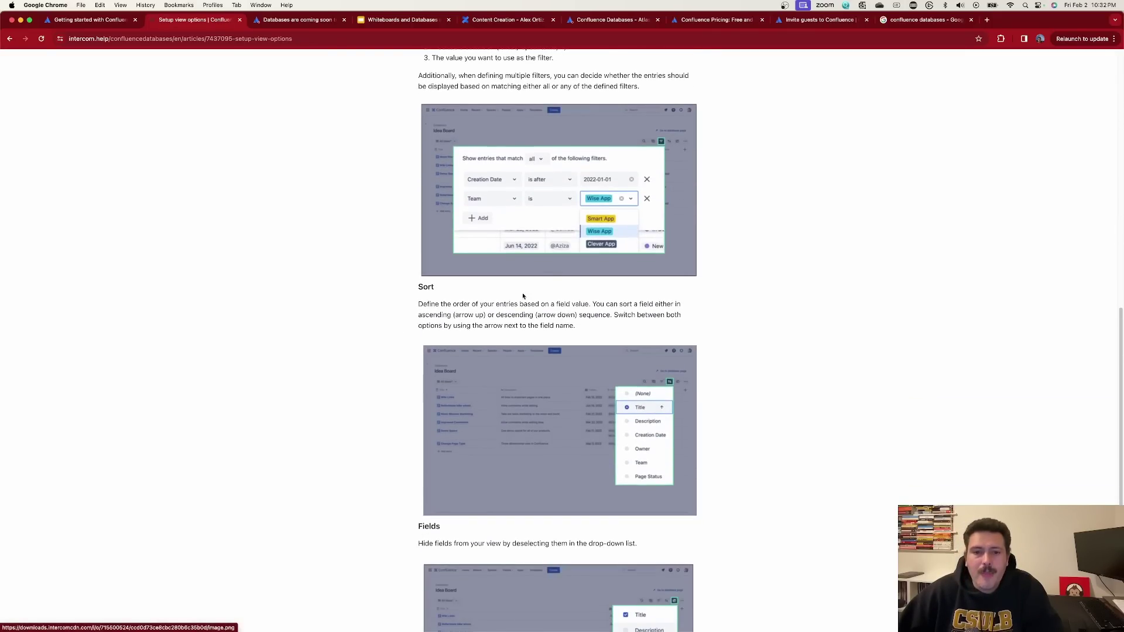
pyautogui.scroll(3, 547, 276)
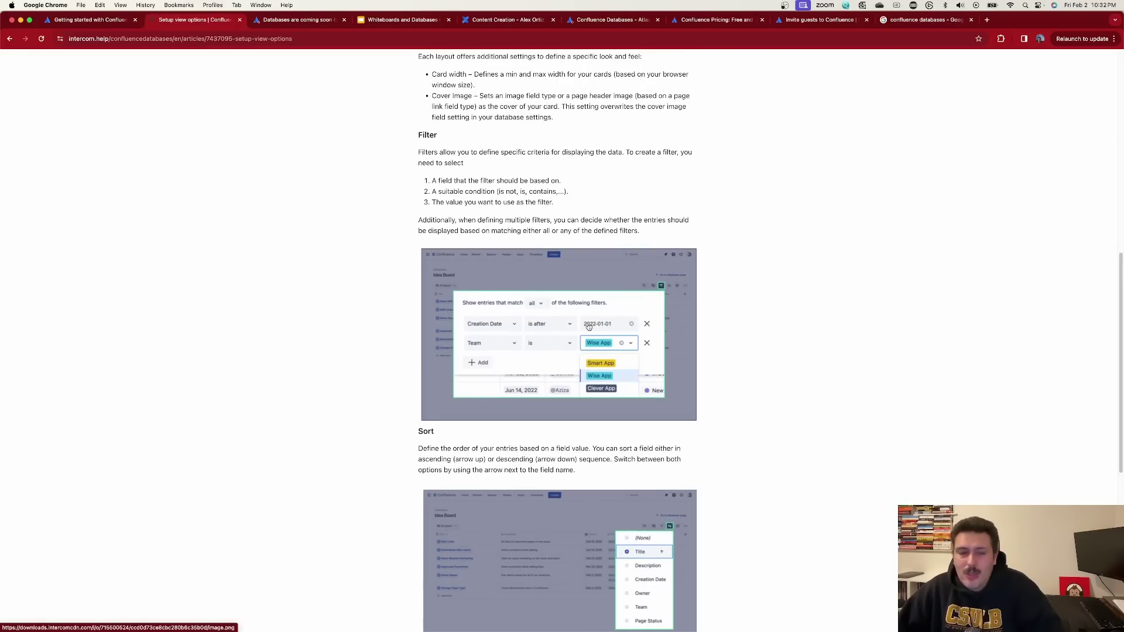
pyautogui.scroll(-10, 588, 326)
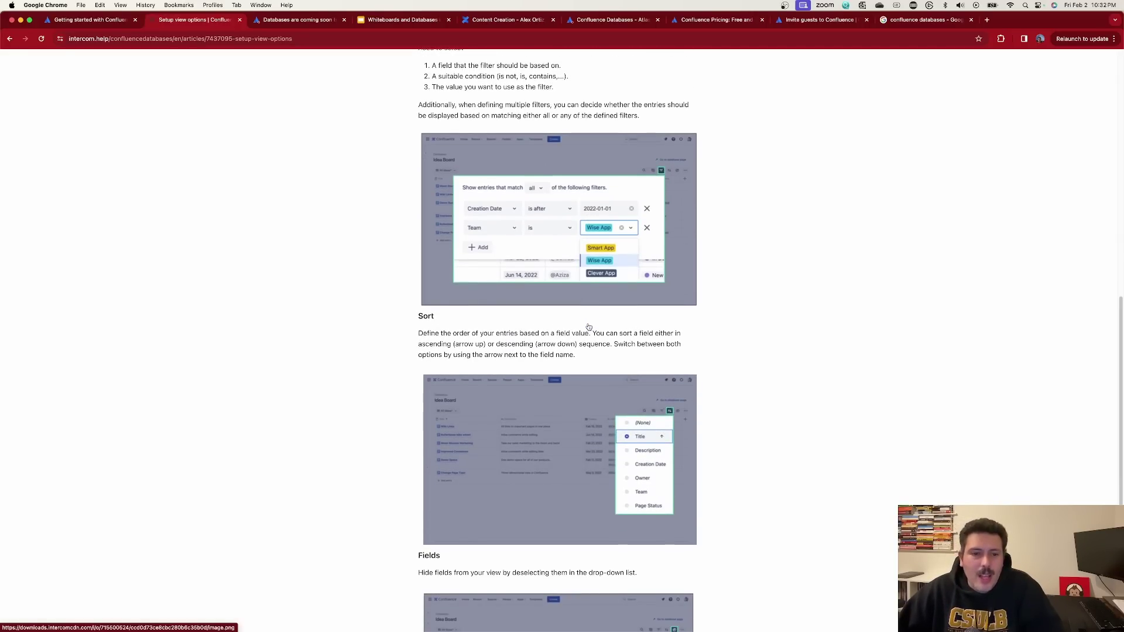
pyautogui.scroll(-2, 613, 334)
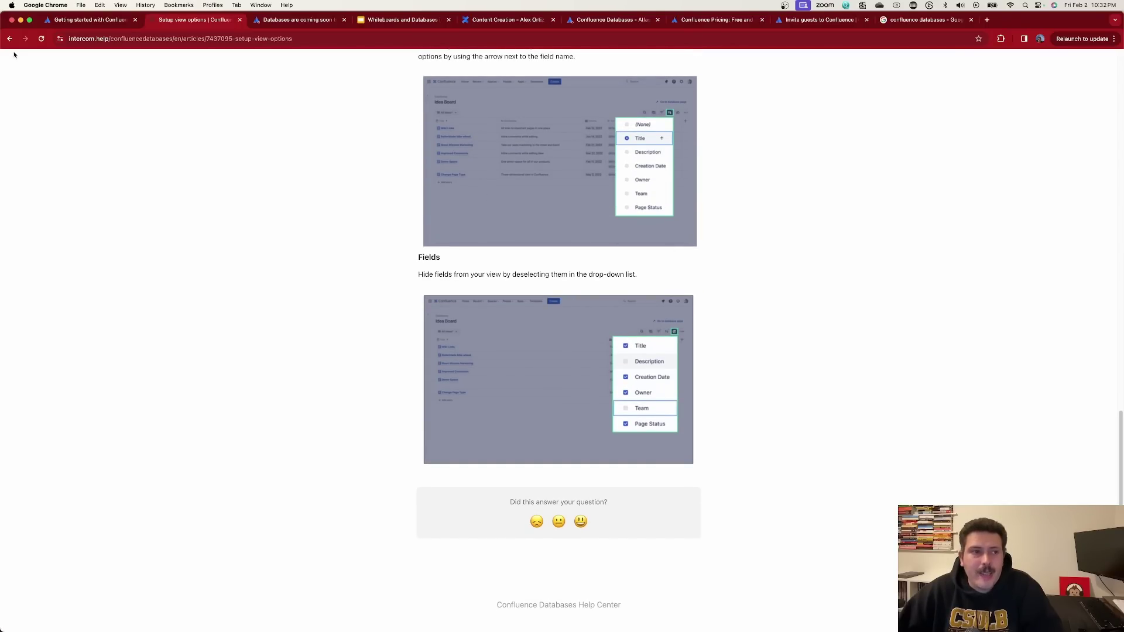
pyautogui.press('super+bracketleft')
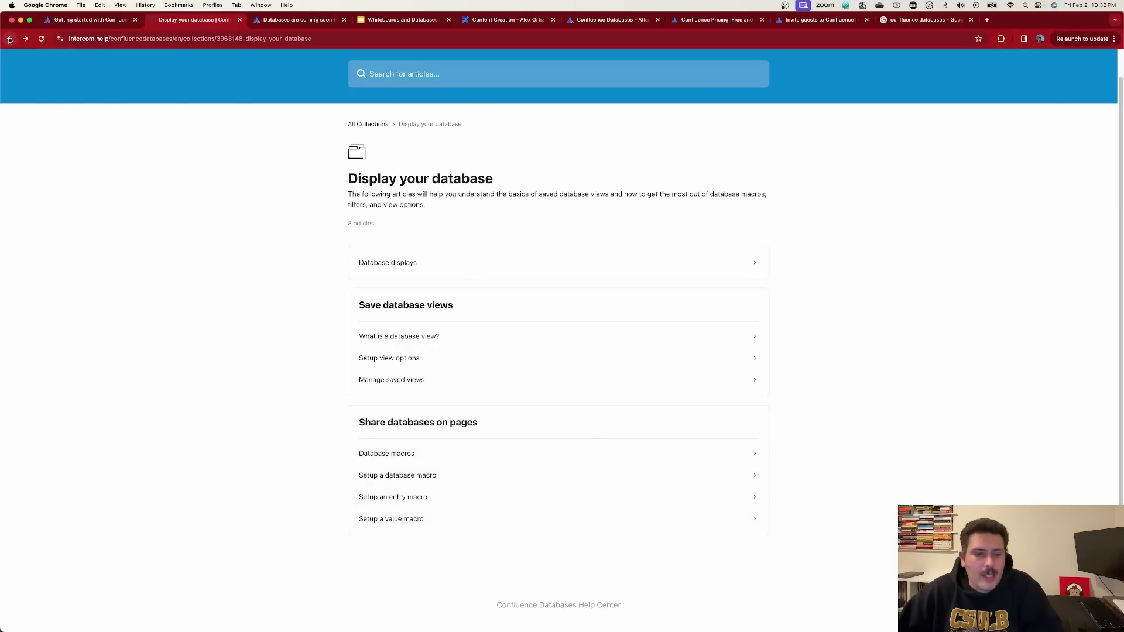
# Step: Read the Setup a database macro article and return to the Display your database collection
pyautogui.click(413, 476)
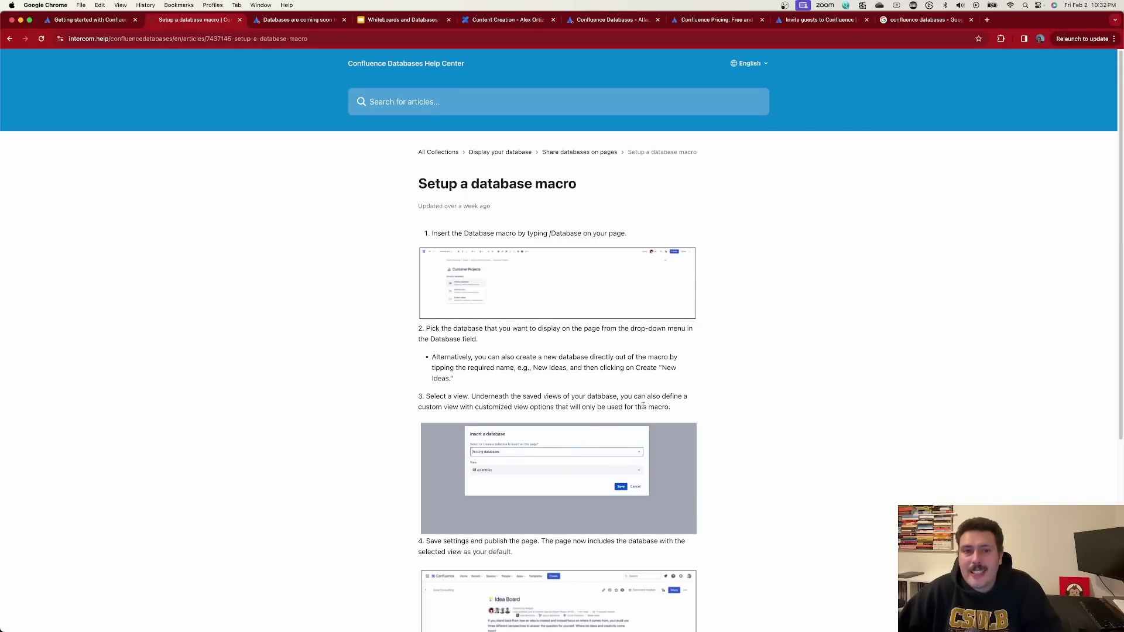
pyautogui.scroll(-5, 644, 405)
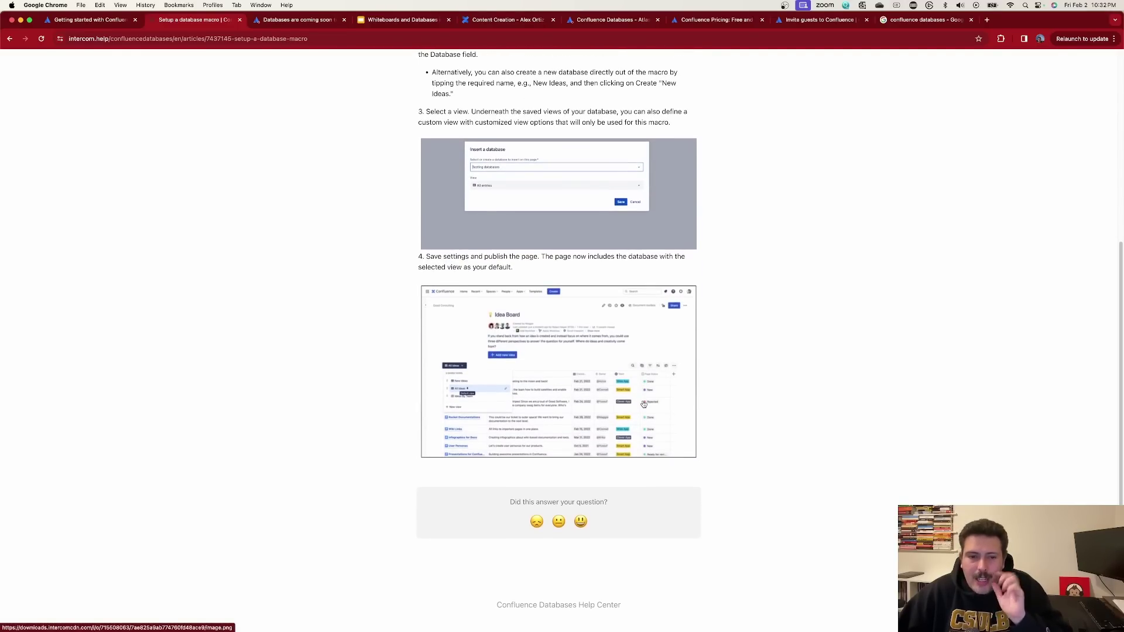
pyautogui.scroll(2, 645, 402)
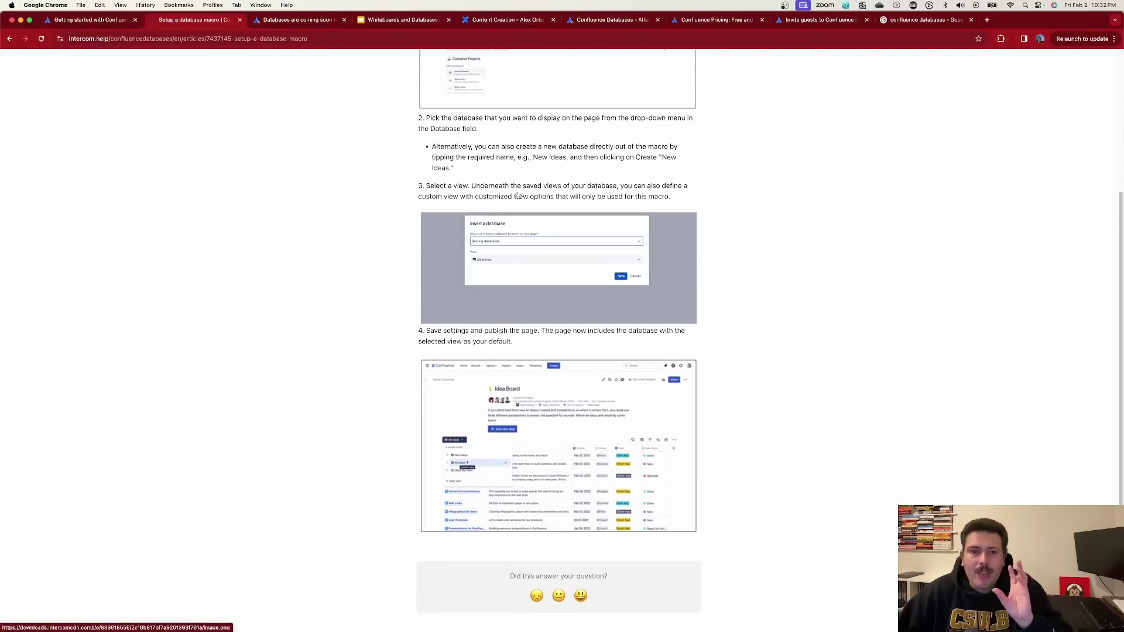
pyautogui.click(9, 39)
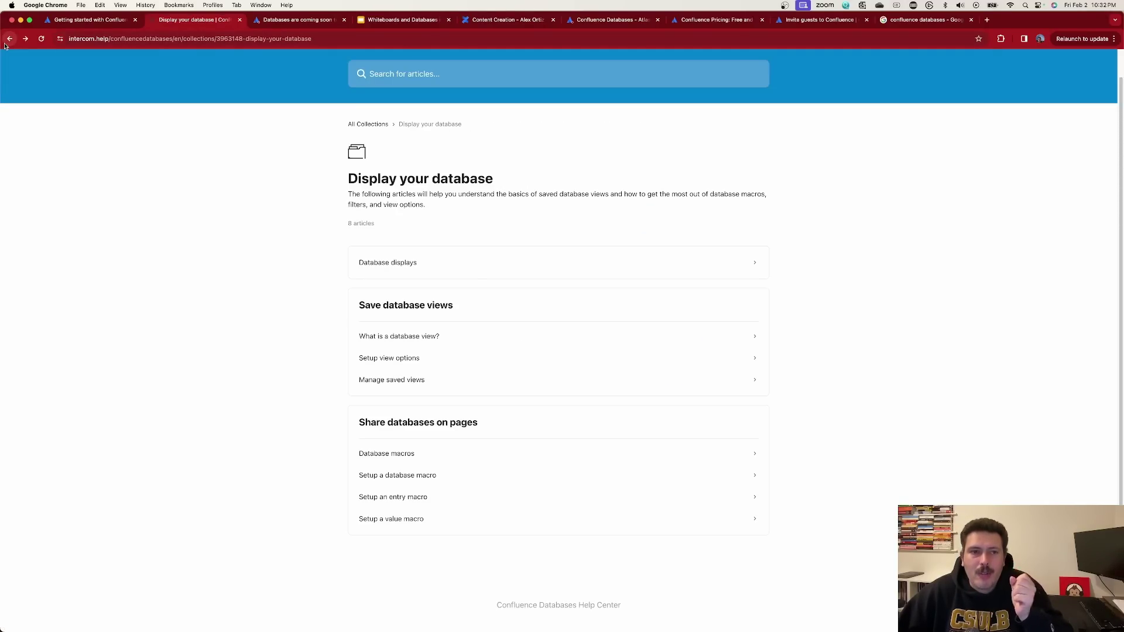
# Step: Glance at the Content Creation database in Confluence and go back to the Databases Help Center home page
pyautogui.click(515, 21)
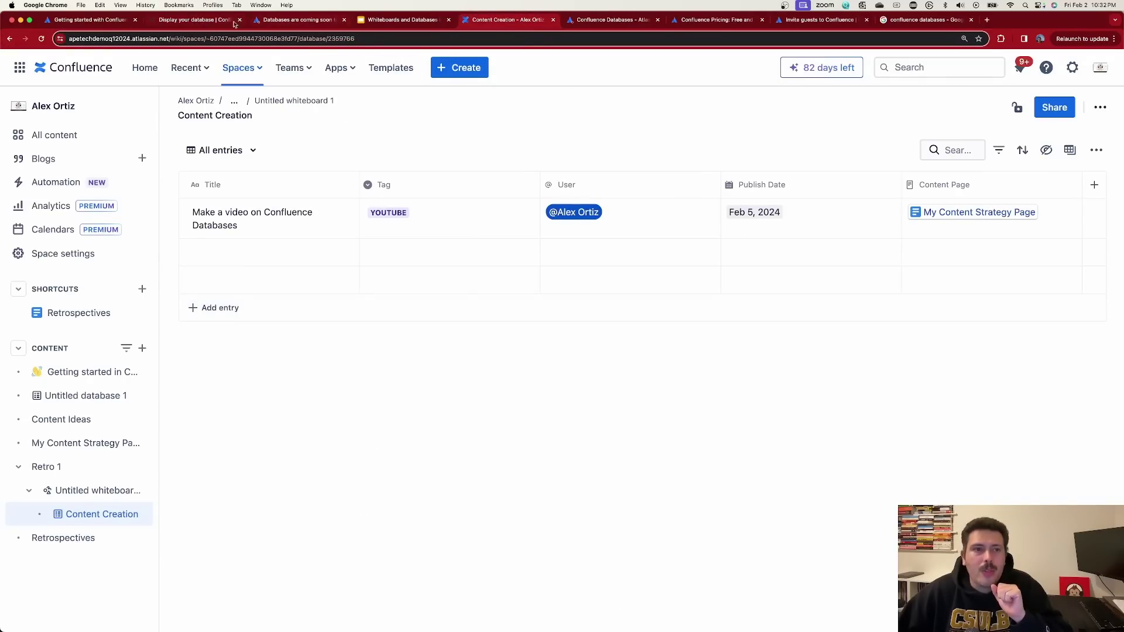
pyautogui.click(199, 20)
pyautogui.click(9, 38)
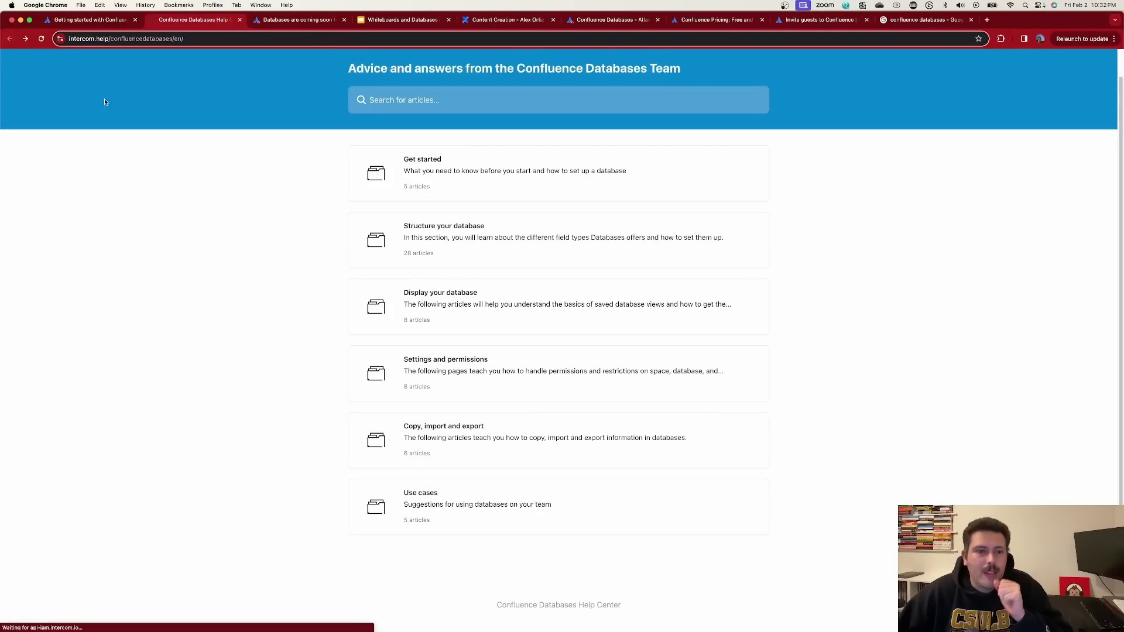
# Step: Open the Managing a content backlog article in the Use cases collection and read down to its Content Library Database section
pyautogui.click(425, 489)
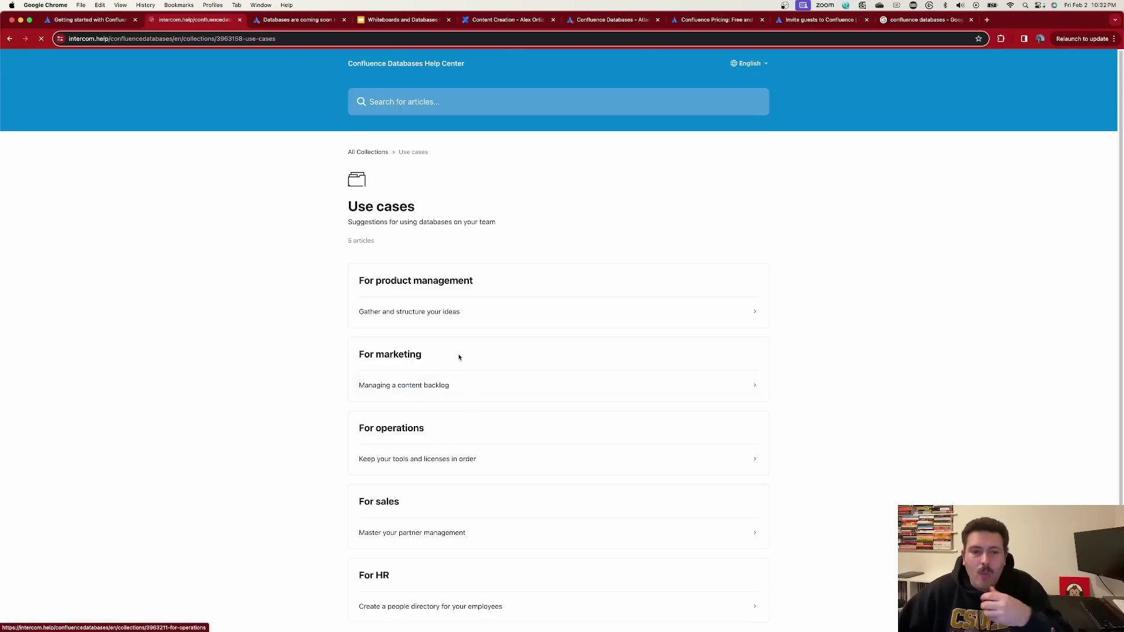
pyautogui.scroll(-2, 430, 419)
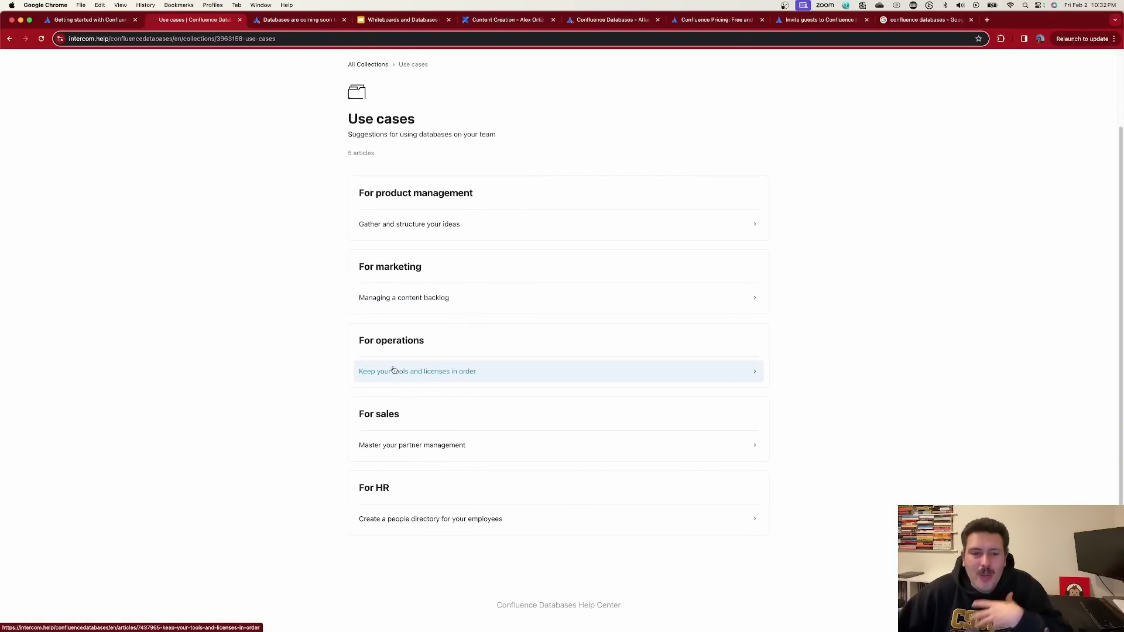
pyautogui.click(406, 301)
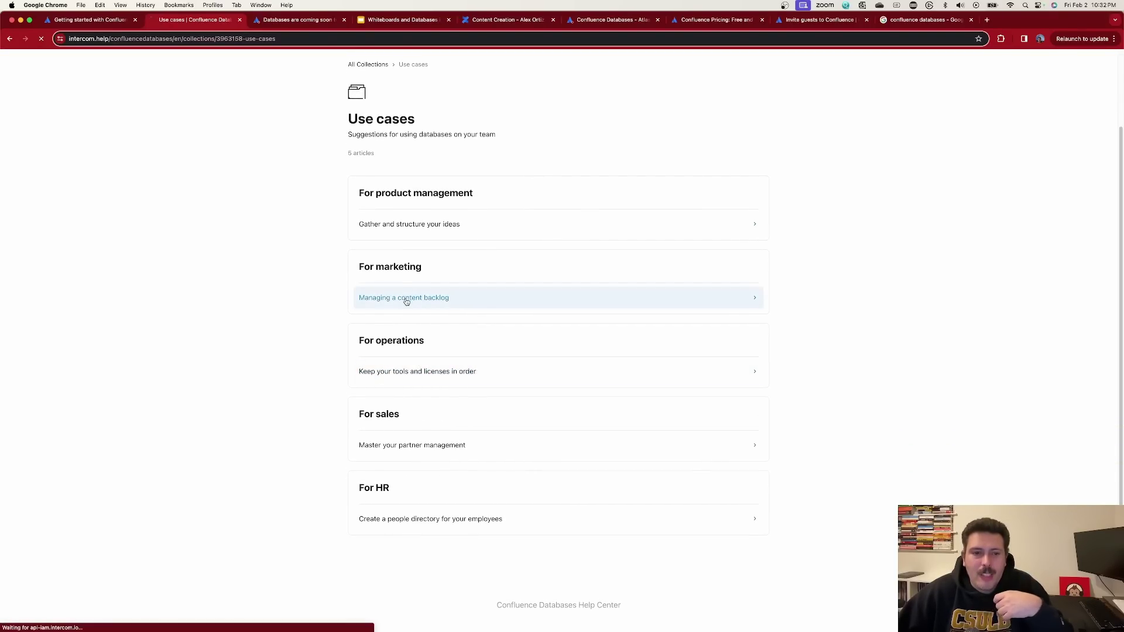
pyautogui.scroll(-8, 658, 380)
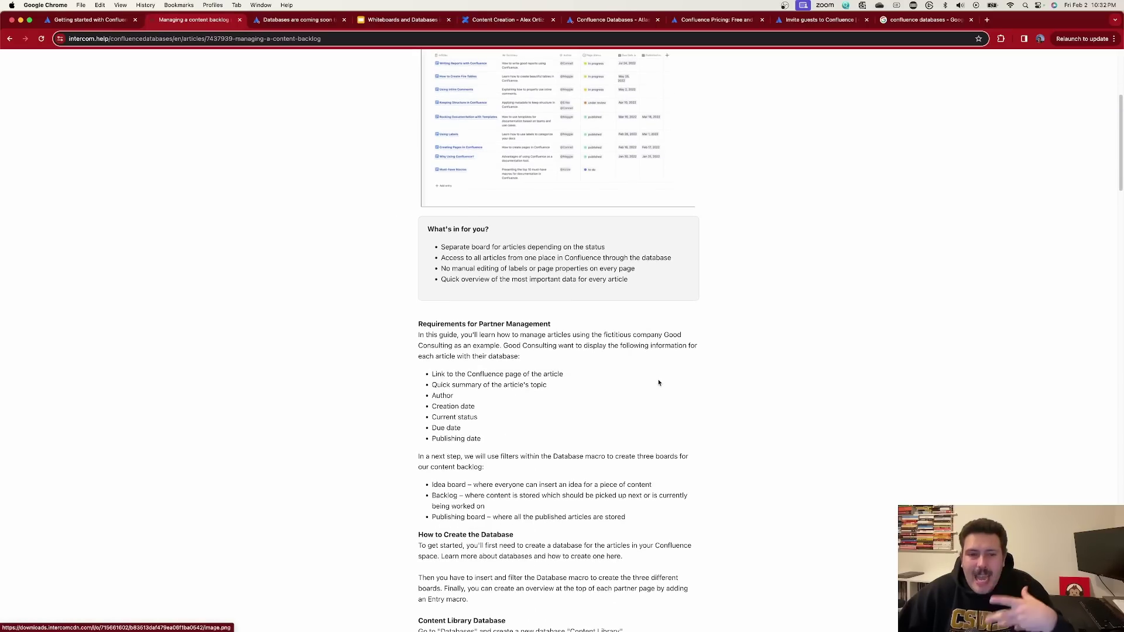
pyautogui.scroll(-5, 658, 380)
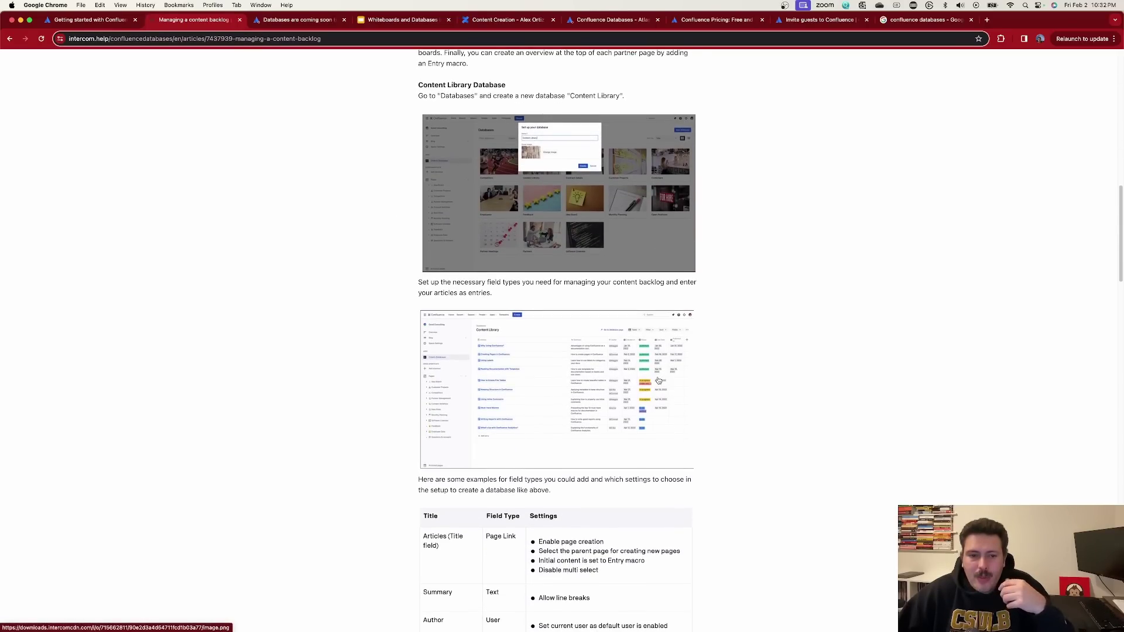
pyautogui.scroll(-1, 658, 381)
# Step: Examine the Content Library database screenshot at enlarged size and return to the Managing a content backlog article
pyautogui.click(622, 327)
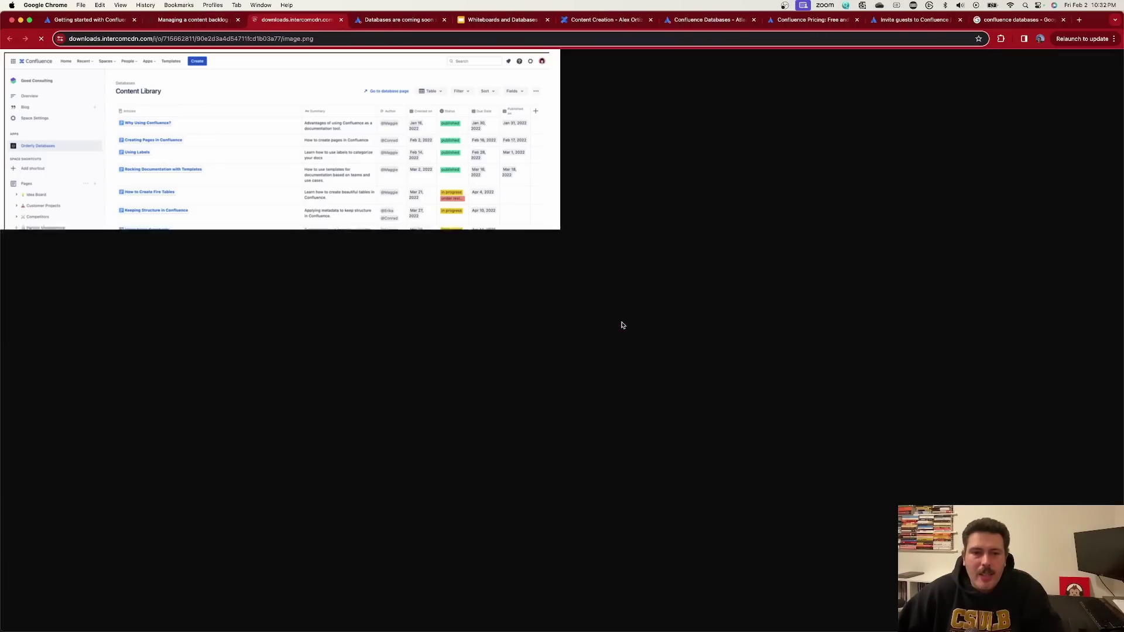
pyautogui.press('super+equal')
pyautogui.press('super+equal')
pyautogui.press('super+equal')
pyautogui.press('super+equal')
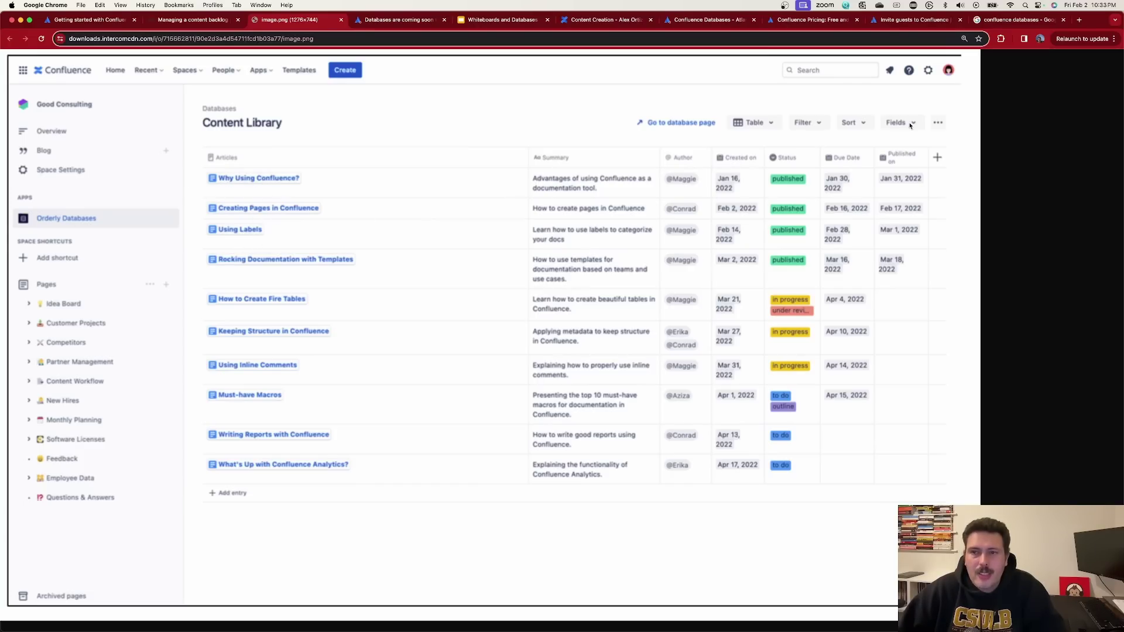
pyautogui.click(341, 20)
# Step: Examine the full-size Content Idea Board screenshot with its macro filters from the Idea Board section and return to the article
pyautogui.scroll(-15, 577, 339)
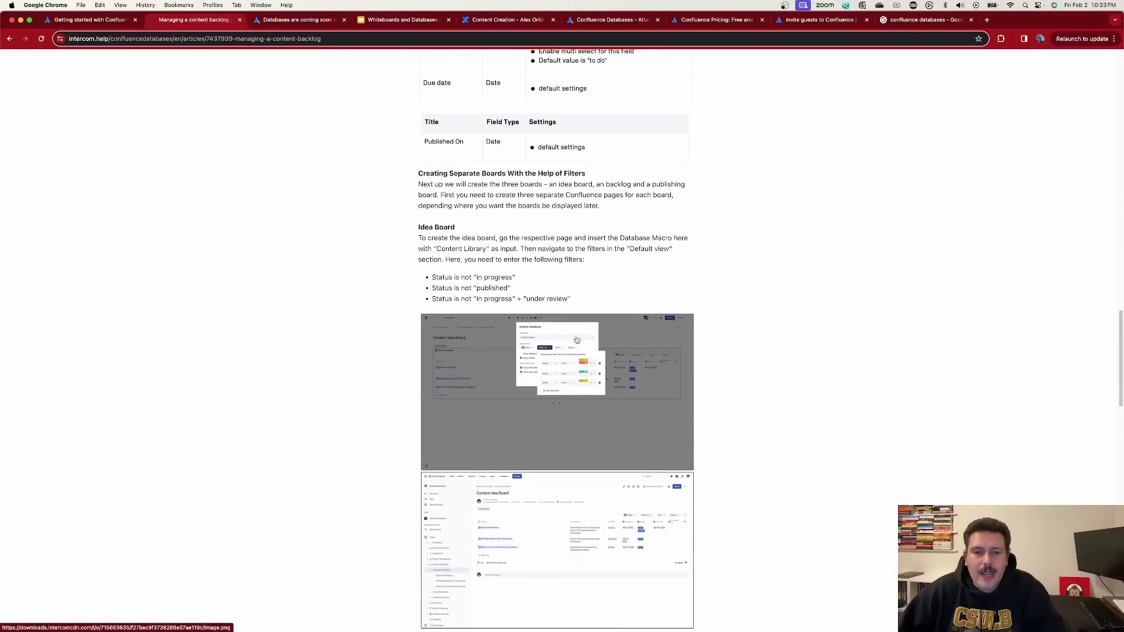
pyautogui.scroll(-5, 577, 340)
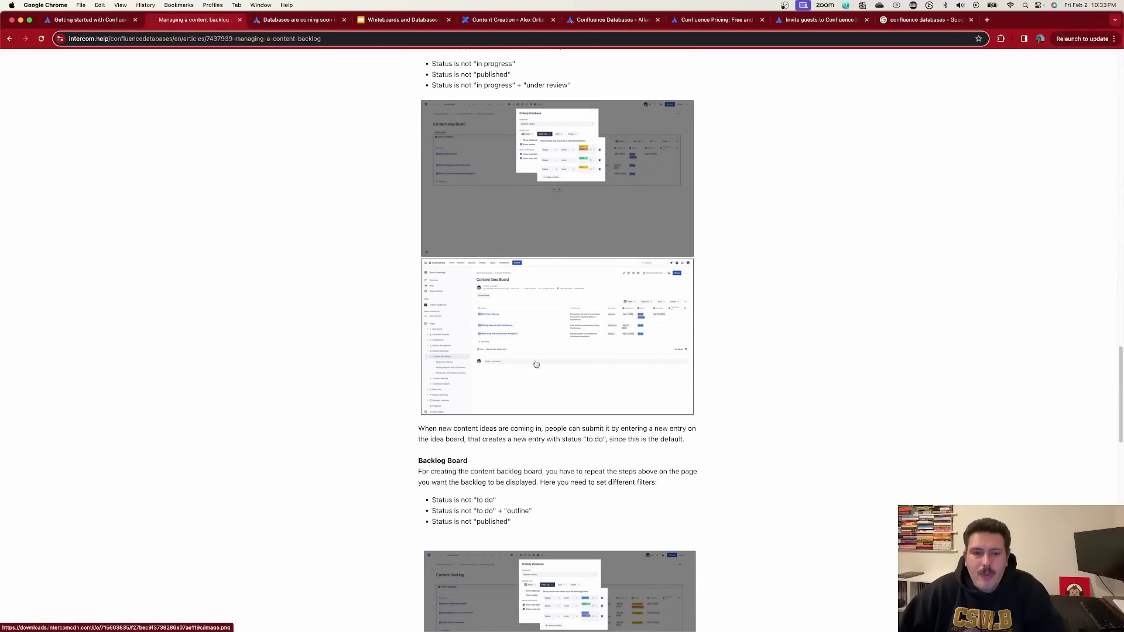
pyautogui.click(522, 365)
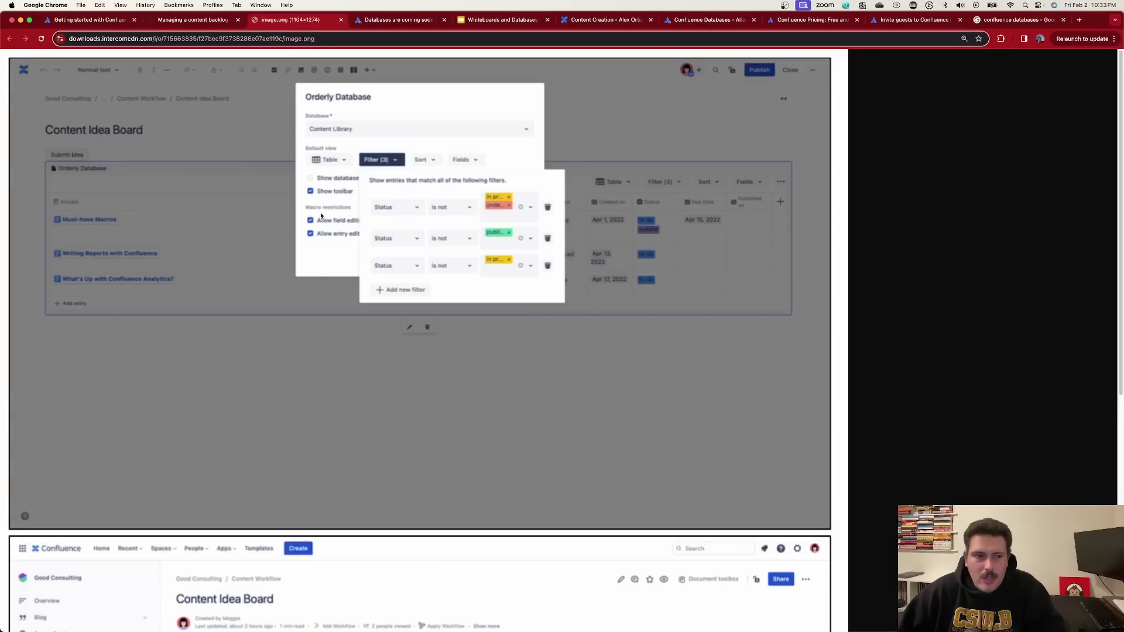
pyautogui.scroll(-10, 266, 373)
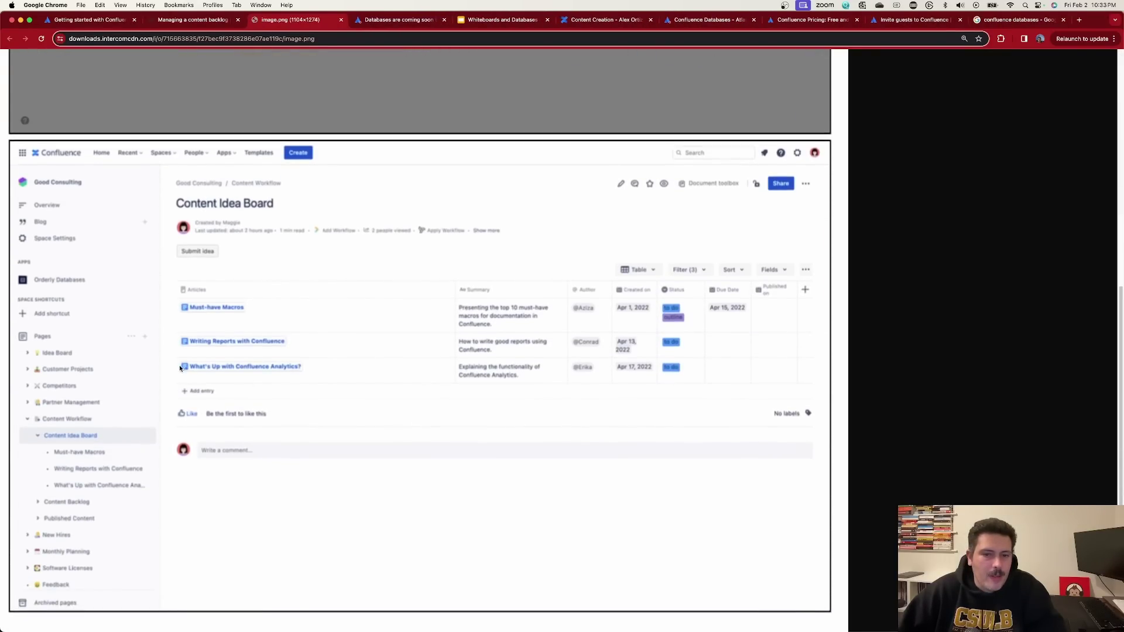
pyautogui.scroll(2, 188, 364)
pyautogui.scroll(3, 199, 381)
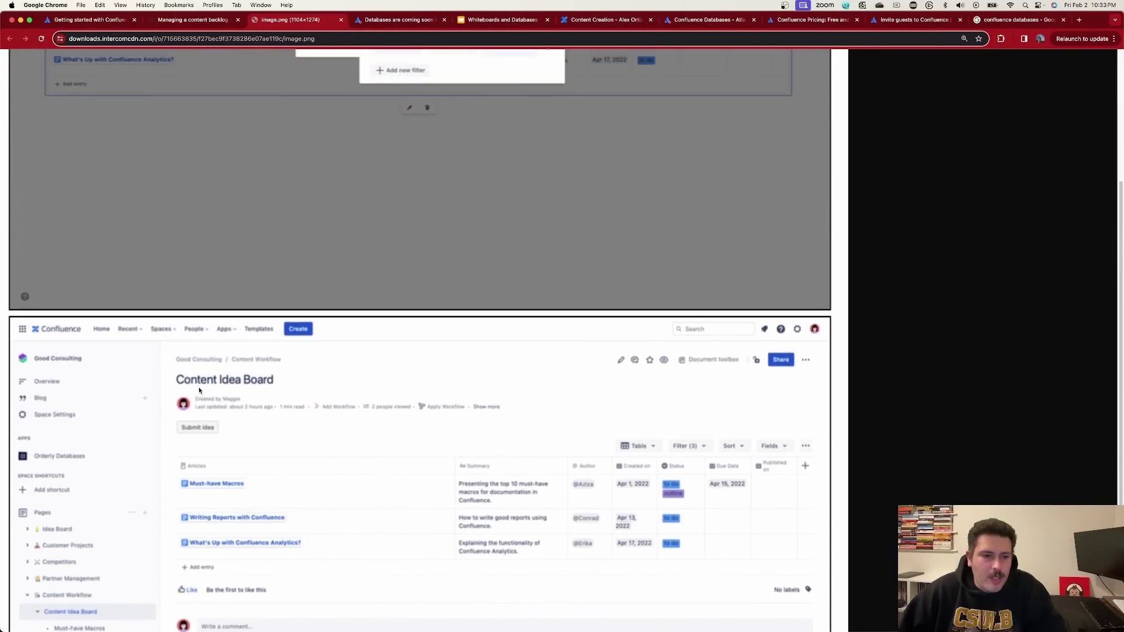
pyautogui.scroll(-4, 208, 379)
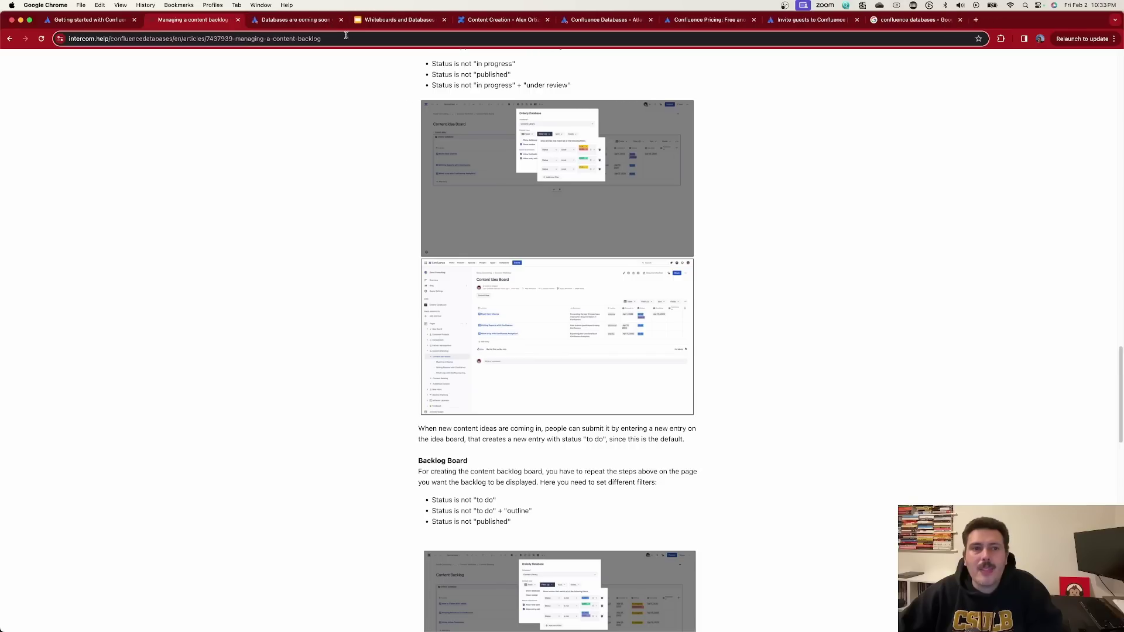
pyautogui.click(340, 20)
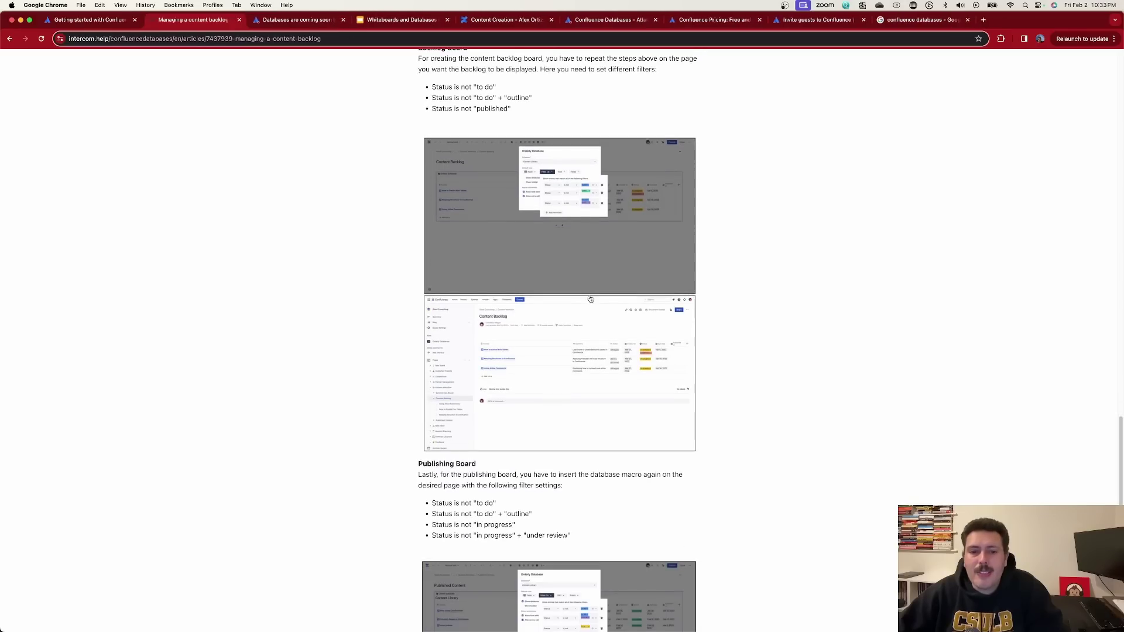
# Step: Examine the full-size screenshot under Display Key Data on Each Page and return to the Databases Help Center home page
pyautogui.scroll(-12, 591, 299)
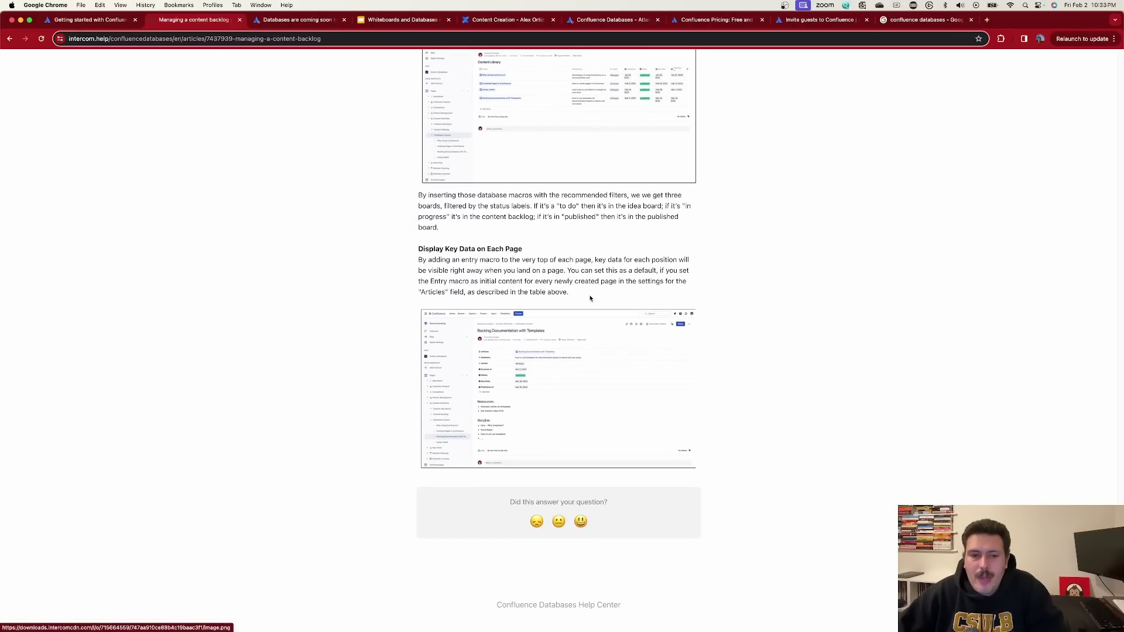
pyautogui.click(590, 299)
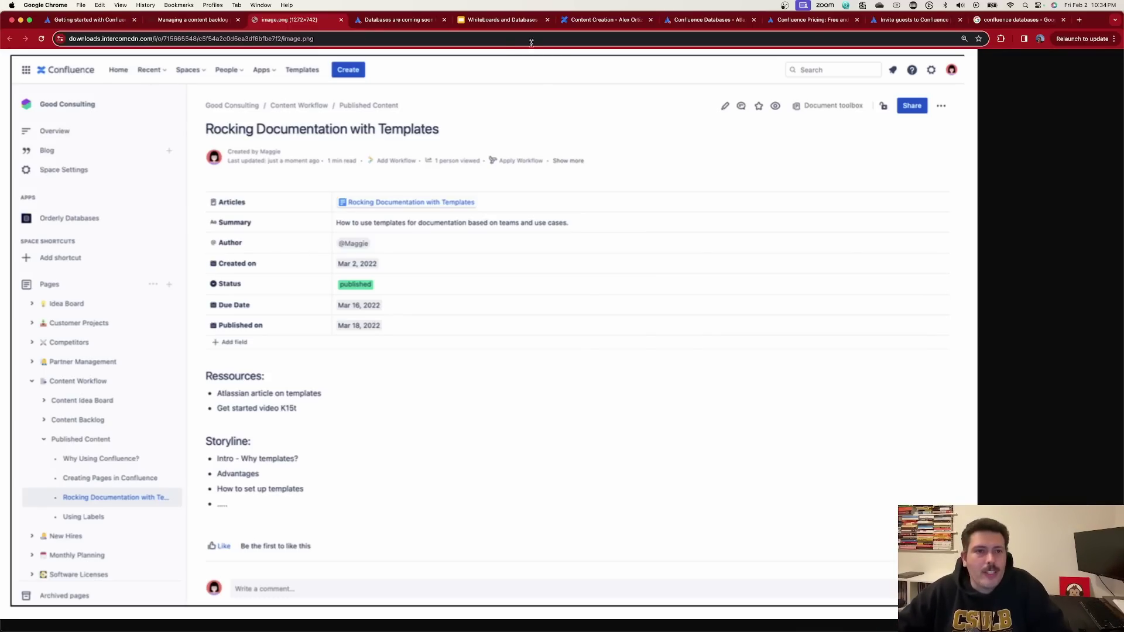
pyautogui.click(340, 21)
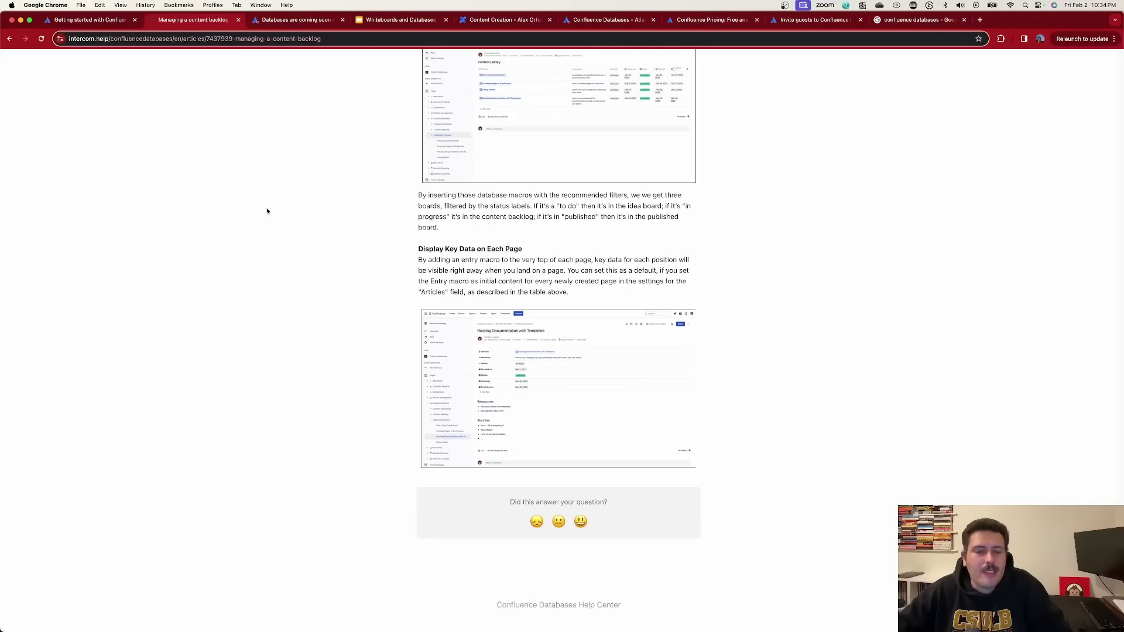
pyautogui.click(9, 39)
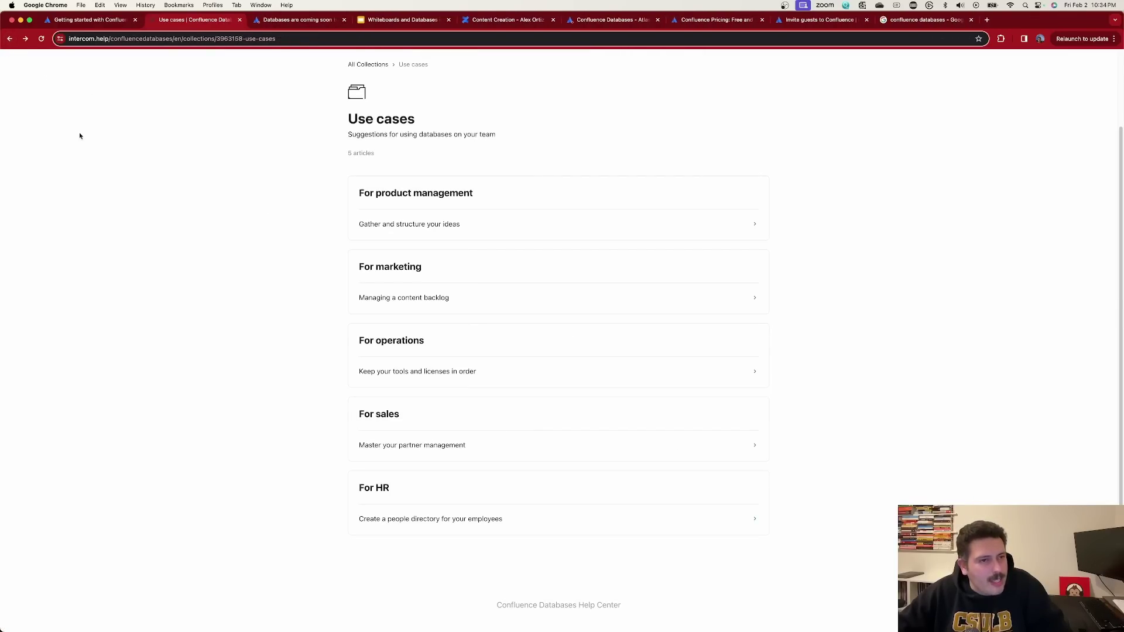
pyautogui.click(10, 39)
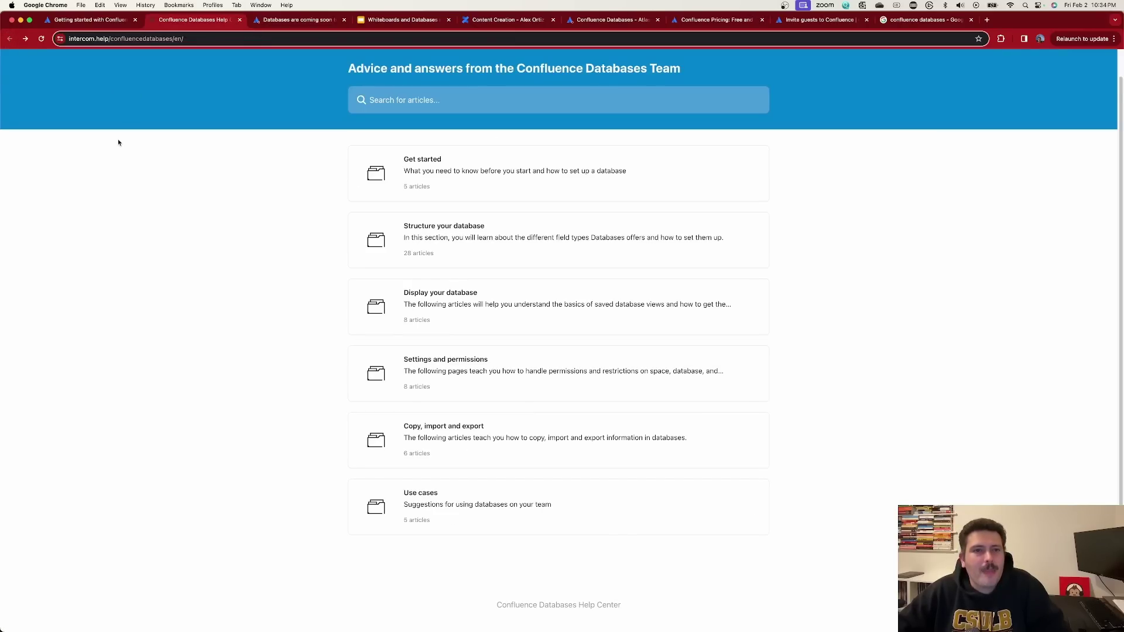
# Step: Switch to the Confluence Databases group page in Atlassian Community and review its join request status, events and member count
pyautogui.click(305, 23)
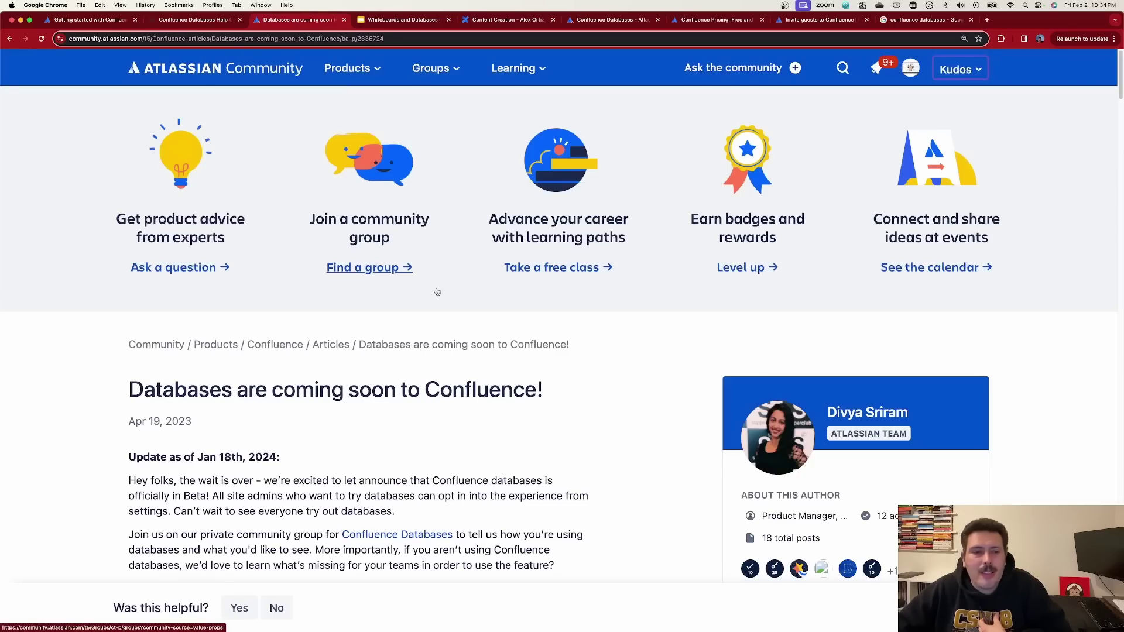
pyautogui.click(506, 25)
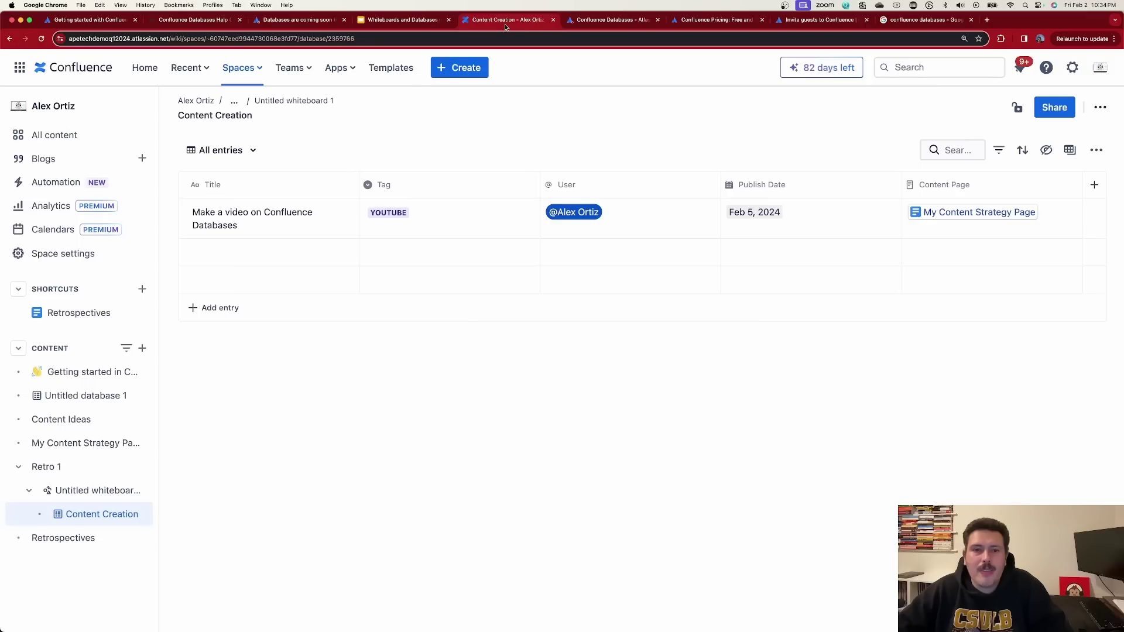
pyautogui.click(603, 17)
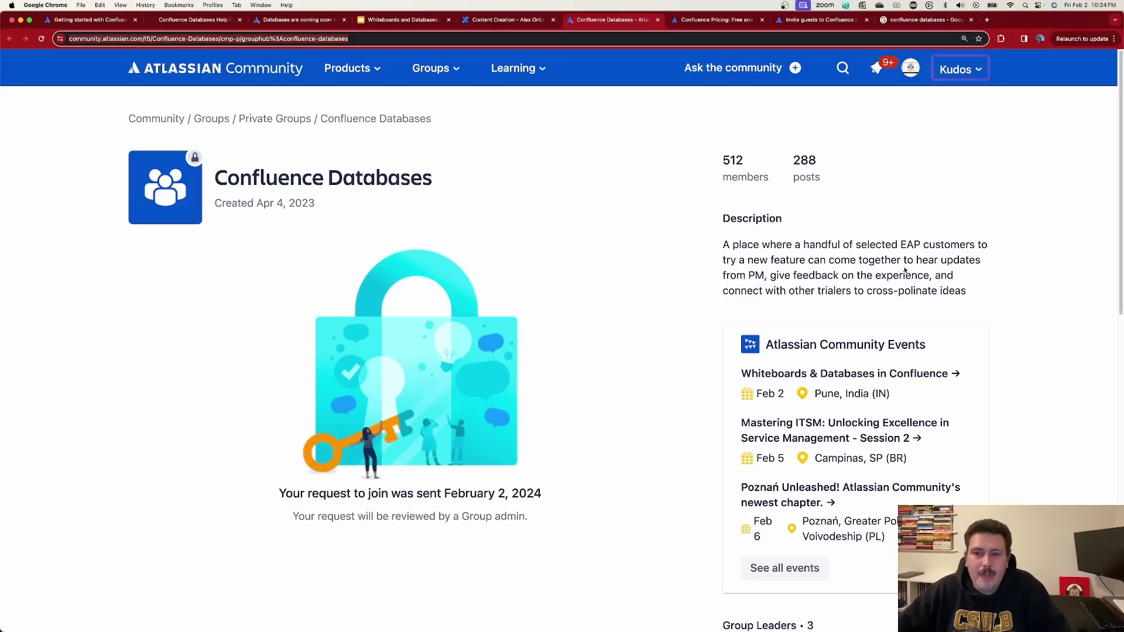
pyautogui.scroll(-9, 422, 343)
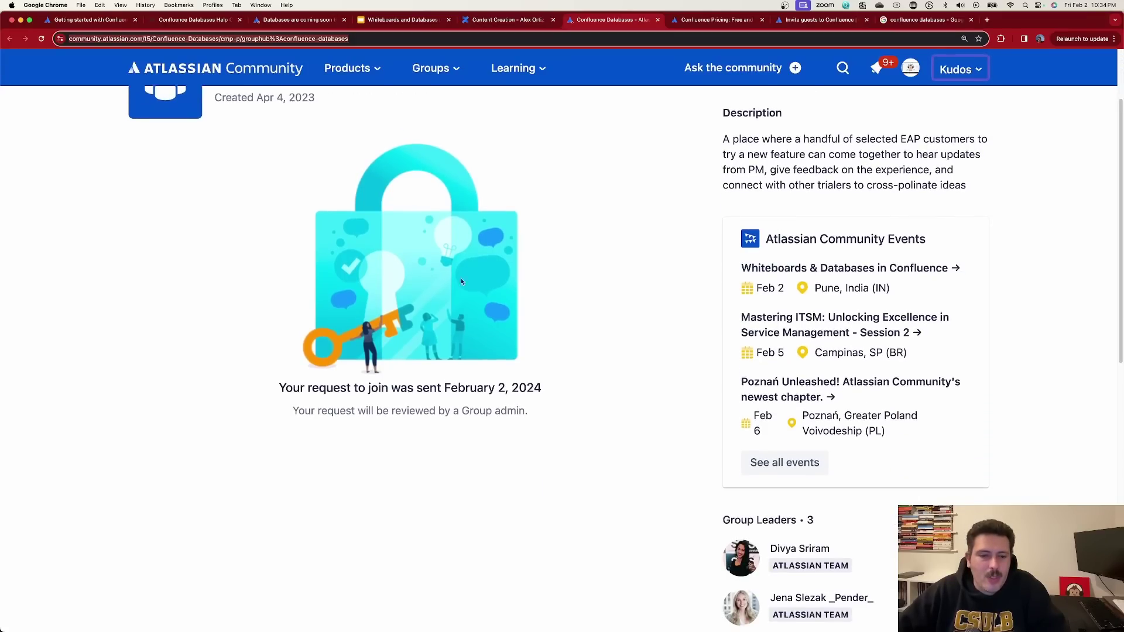
pyautogui.scroll(5, 424, 345)
pyautogui.scroll(4, 423, 344)
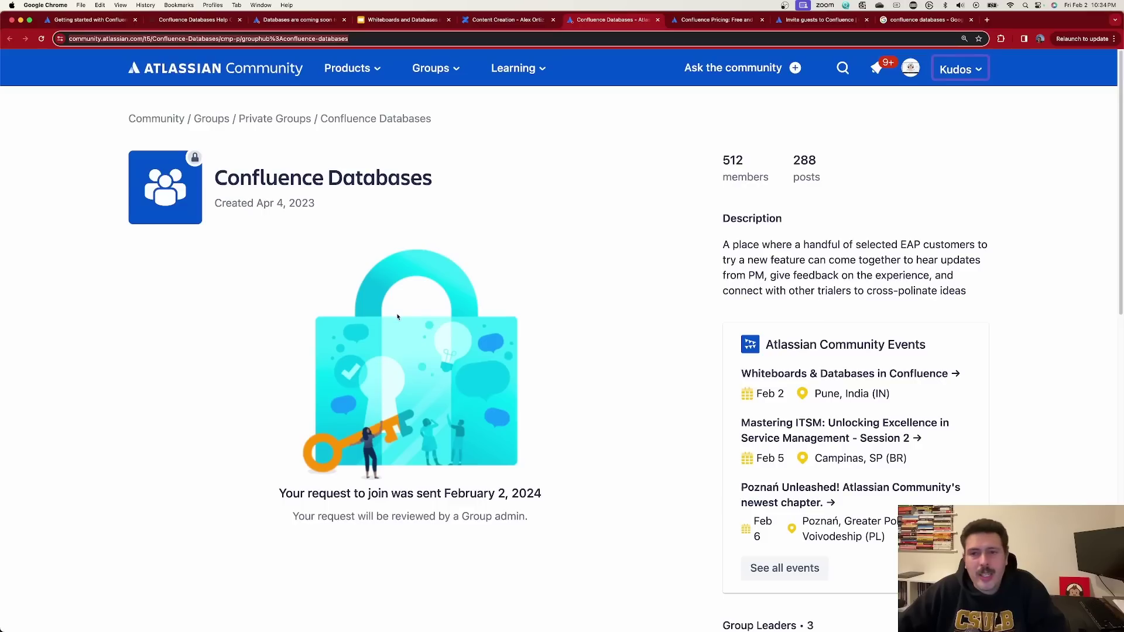
pyautogui.doubleClick(733, 160)
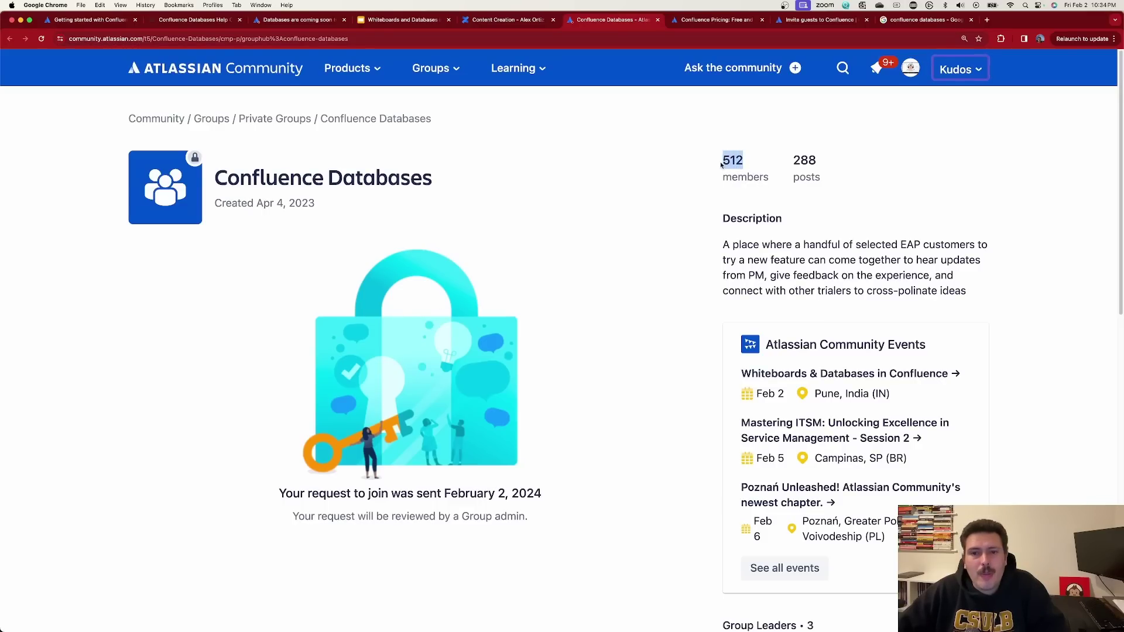
pyautogui.click(729, 193)
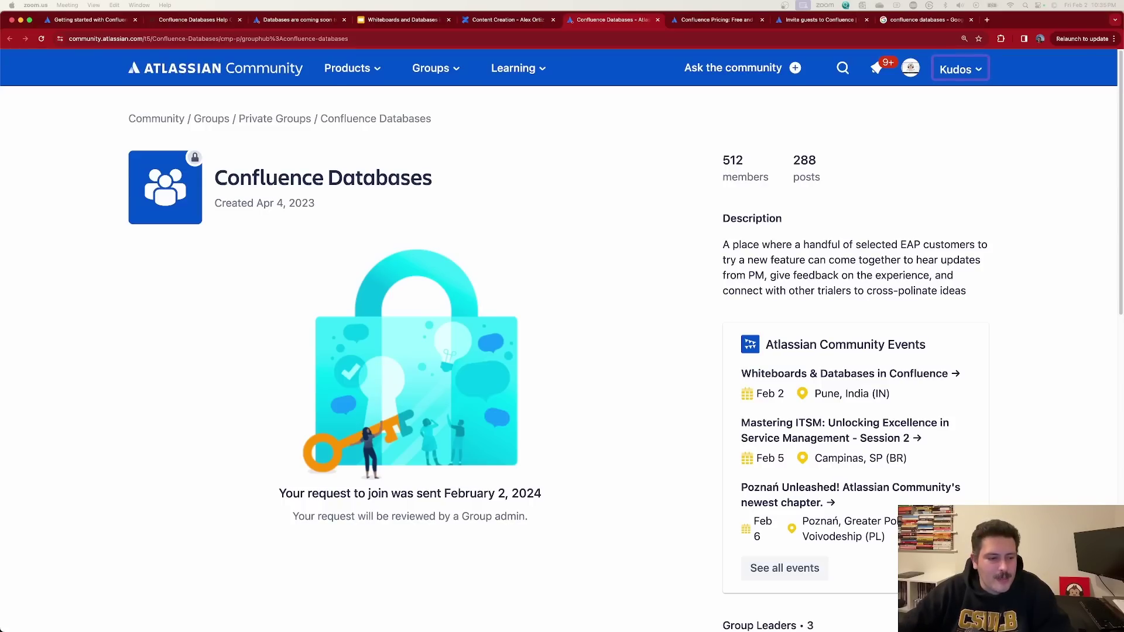
# Step: Switch to the Whiteboards and Databases presentation in Google Slides
pyautogui.click(5, 253)
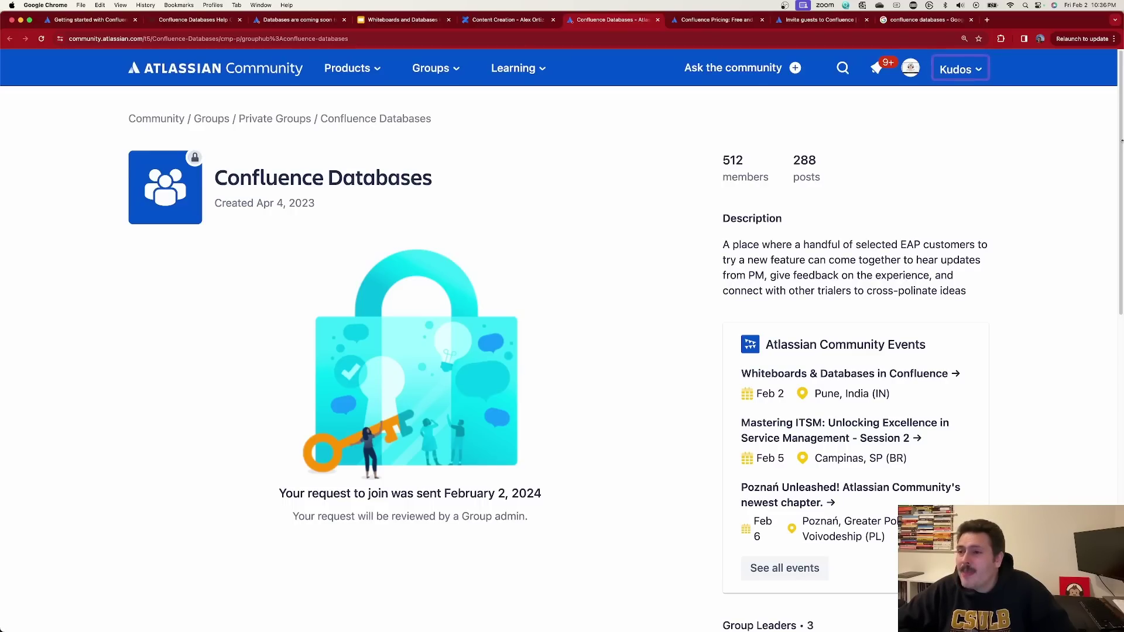
pyautogui.click(375, 20)
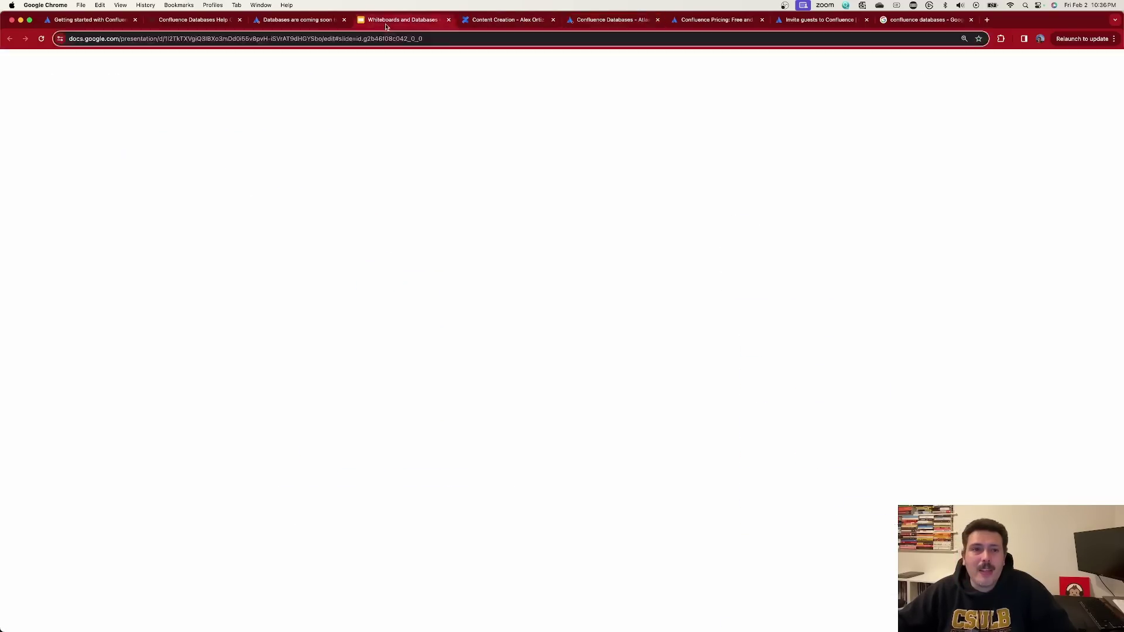